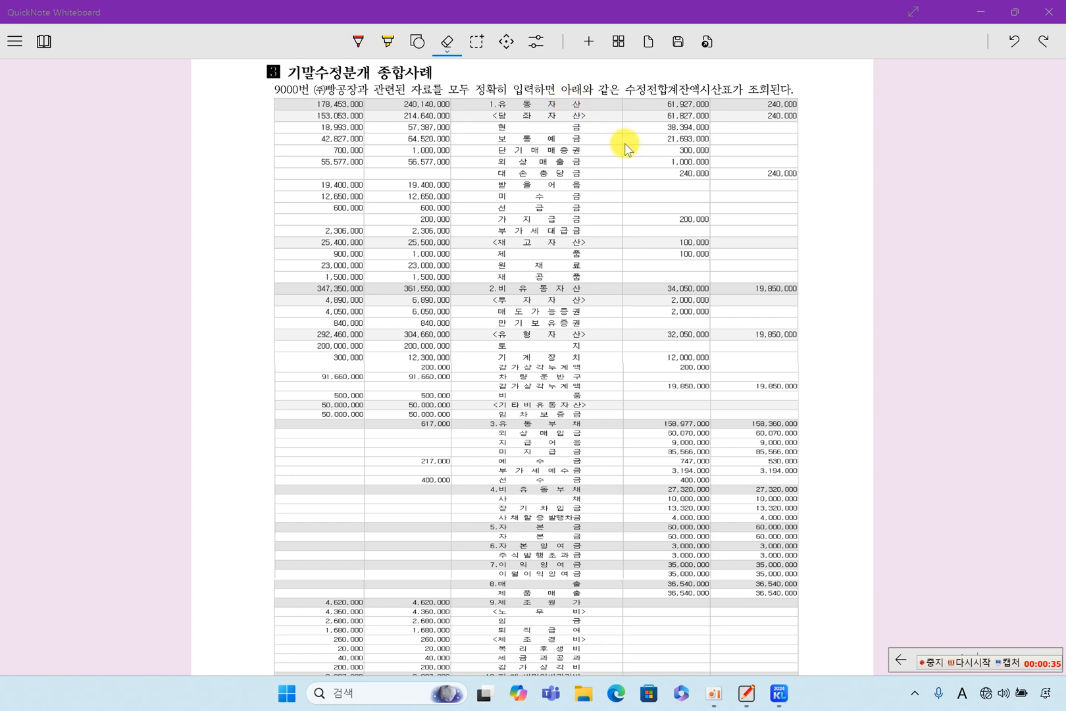
Step: Switch to KL 케이렙, open the 합계잔액시산표, and check it down to the 합계 row against the document's page 271 trial balance
scroll(631, 179, "down", 5)
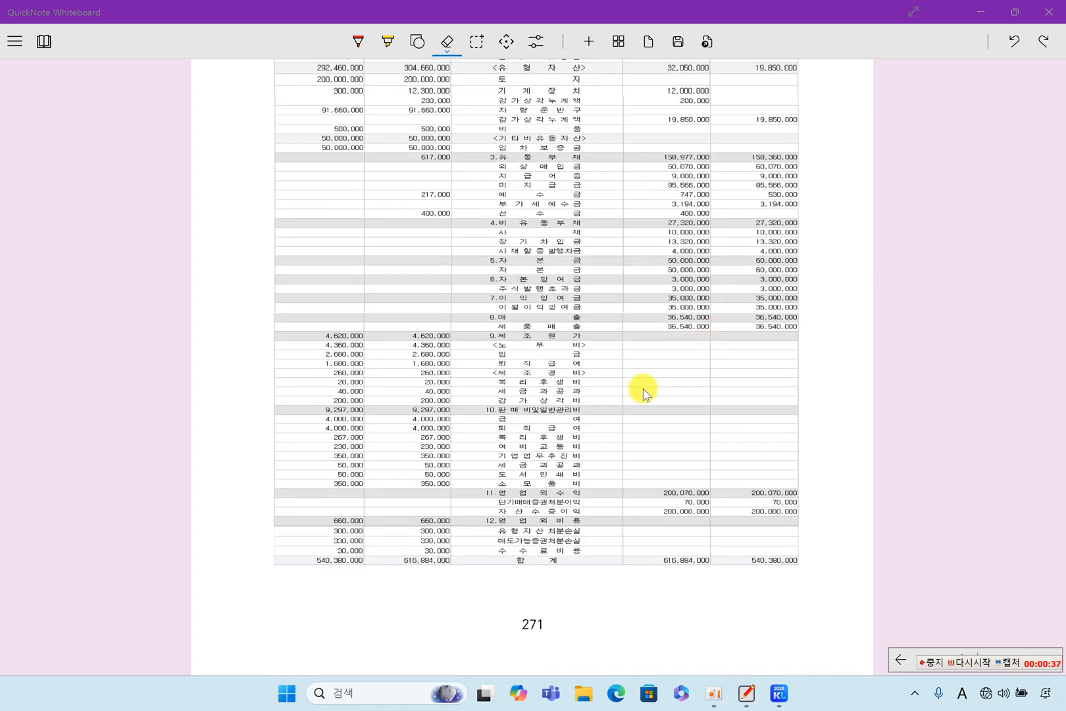
scroll(582, 372, "up", 10)
scroll(581, 371, "down", 13)
scroll(592, 454, "down", 2)
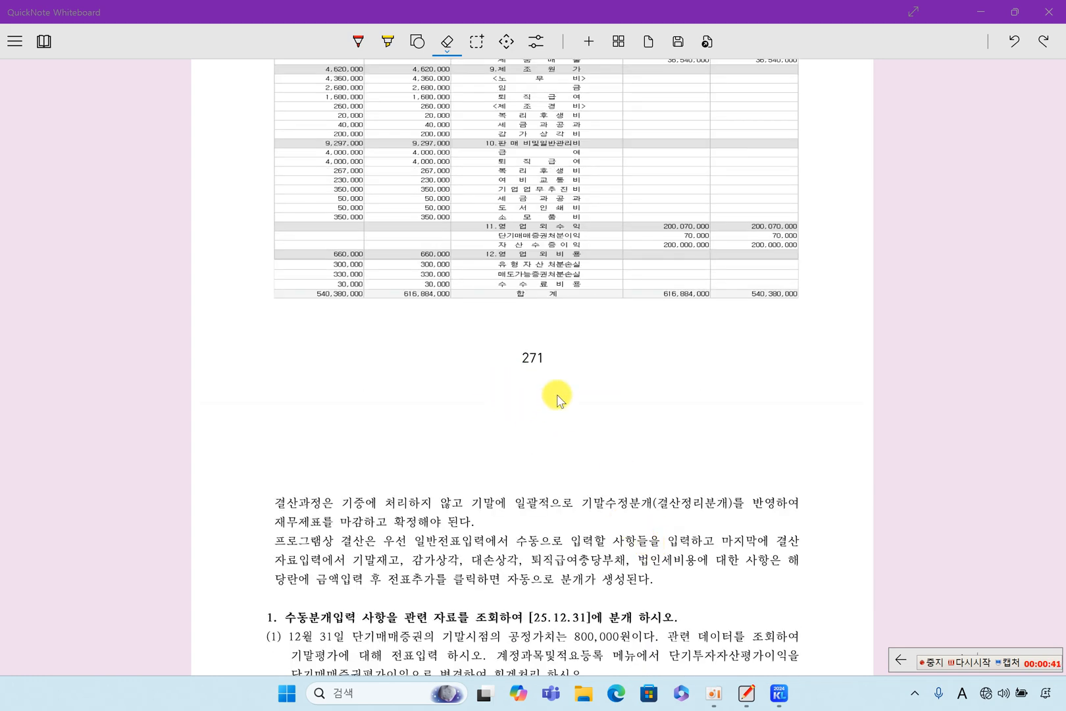
scroll(553, 379, "up", 3)
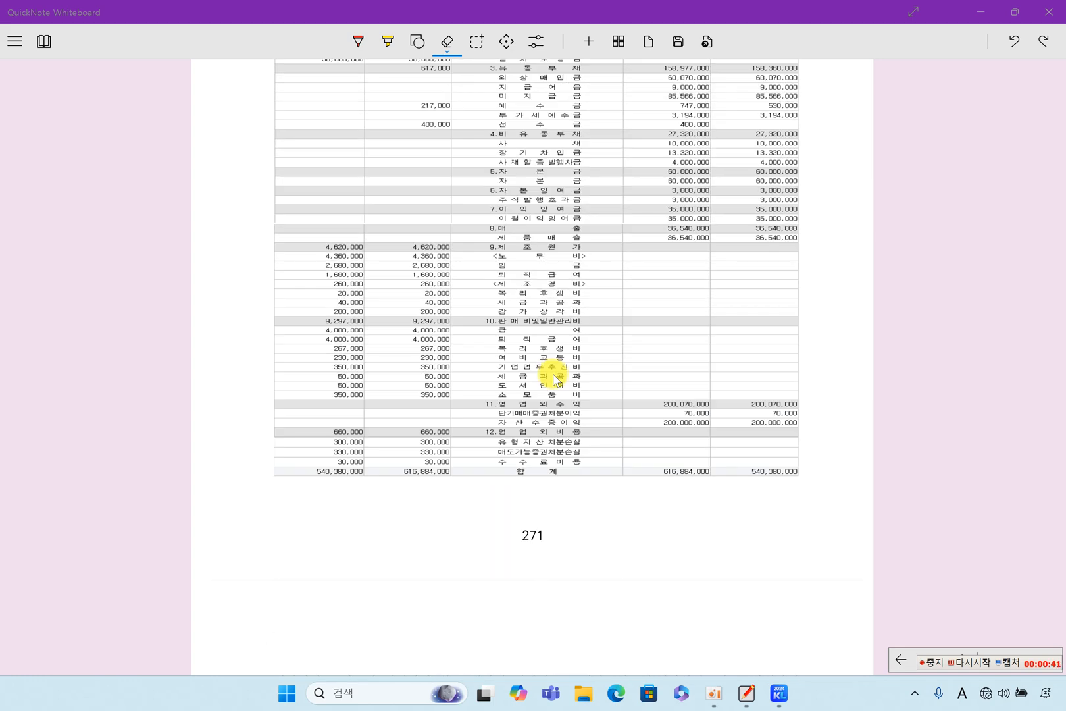
left_click(779, 693)
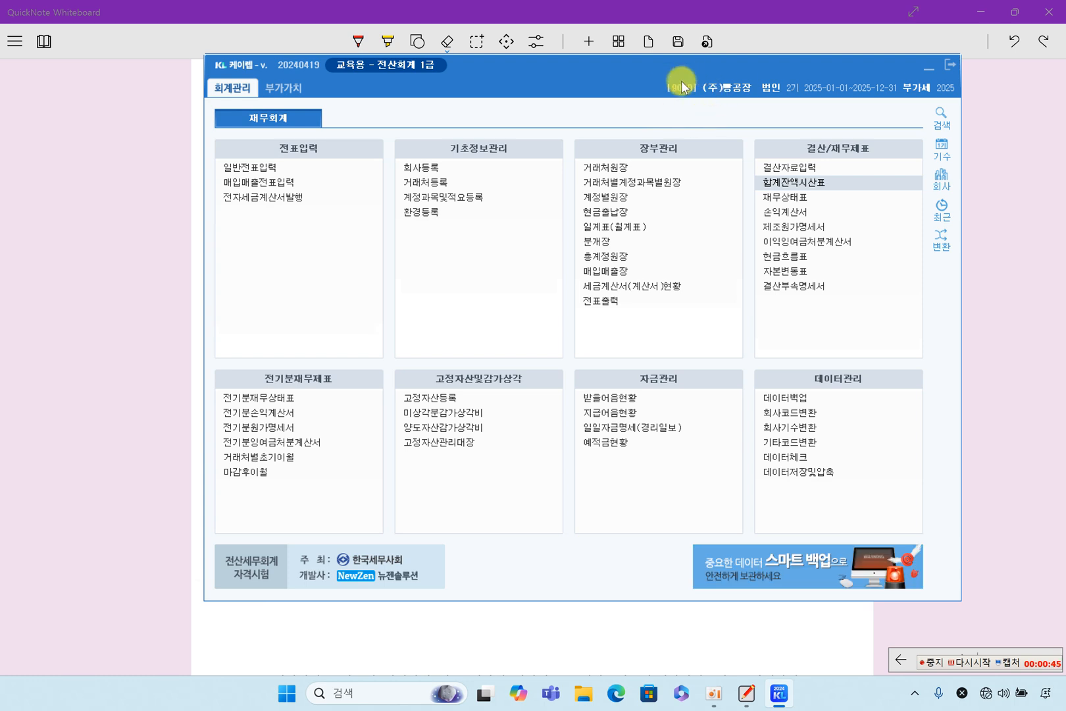
left_click(809, 189)
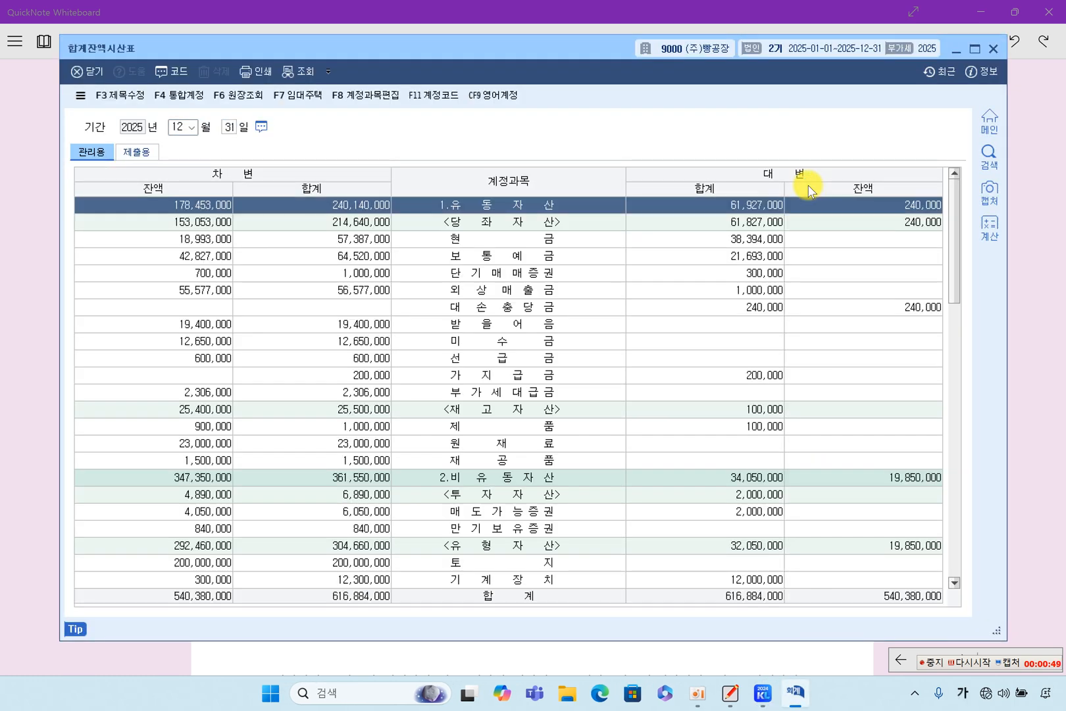
scroll(650, 387, "down", 15)
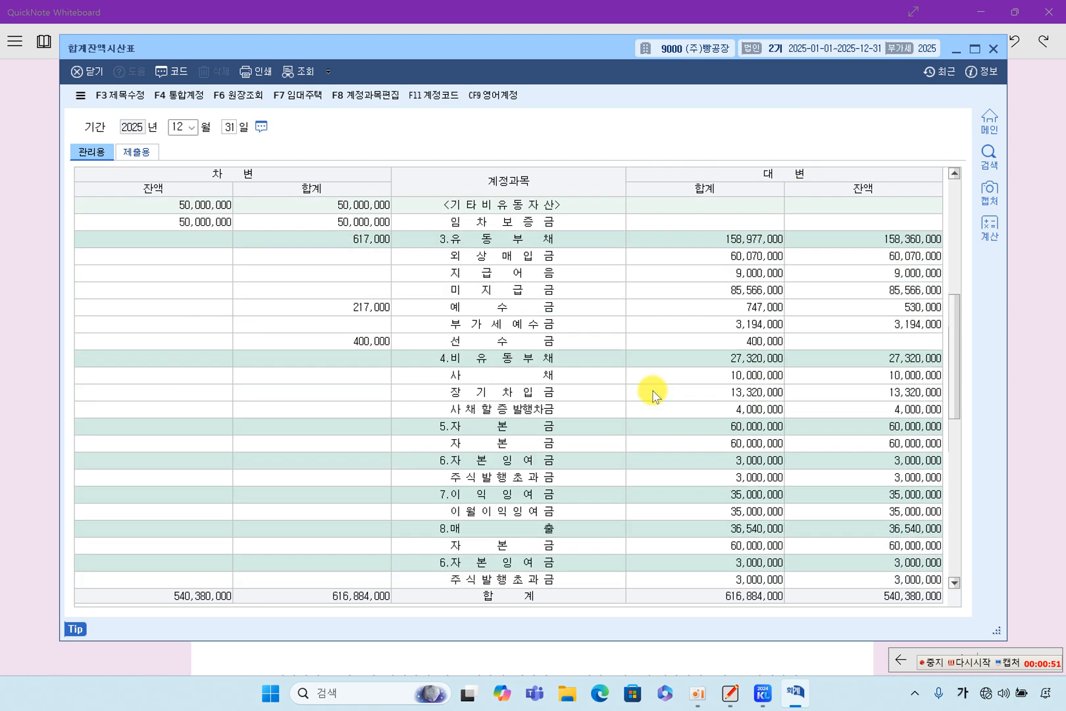
scroll(653, 393, "down", 3)
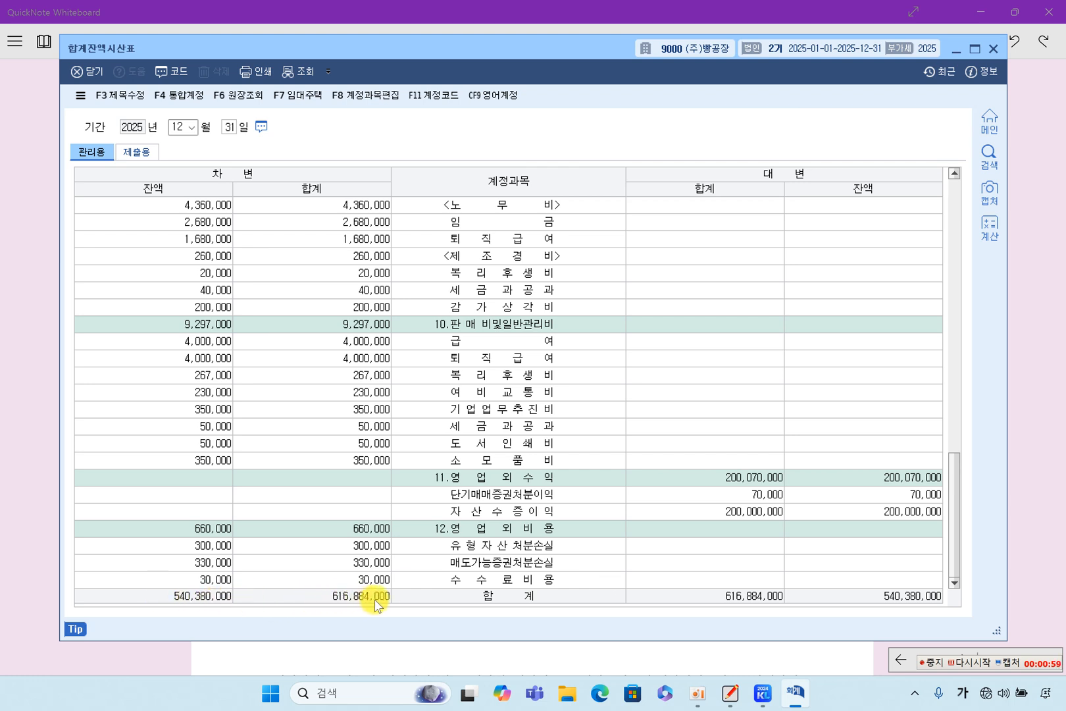
Step: Return to QuickNote Whiteboard, highlight in yellow the two debit totals in the page 271 합계 row, and recheck them against the 합계잔액시산표
left_click(386, 659)
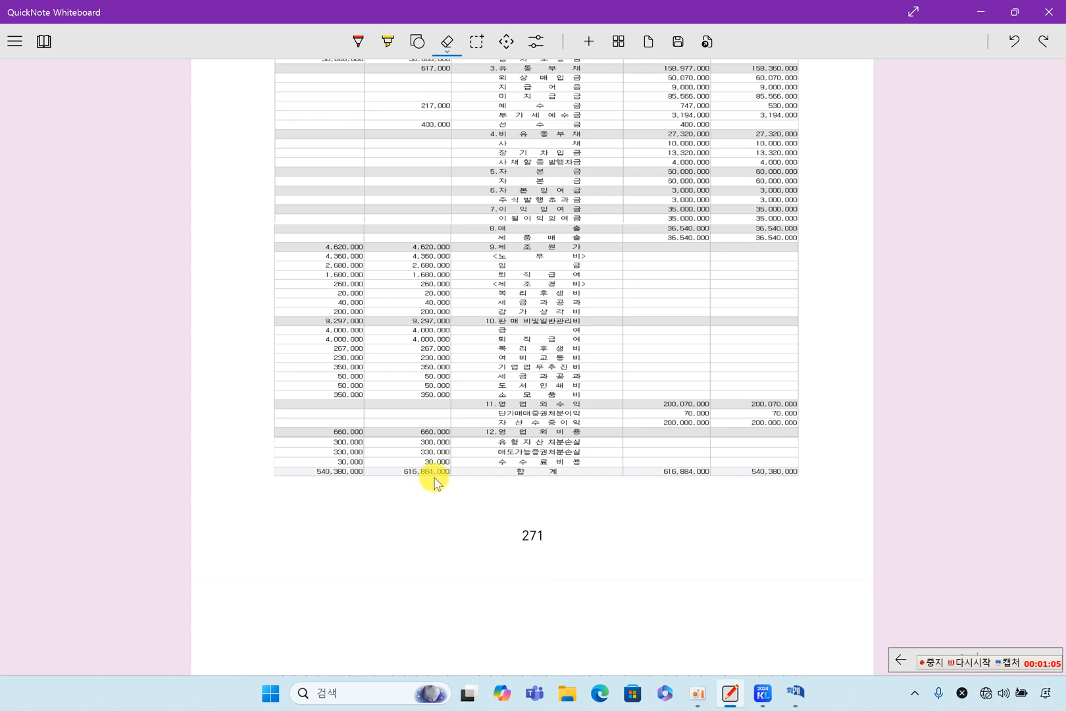
left_click(387, 42)
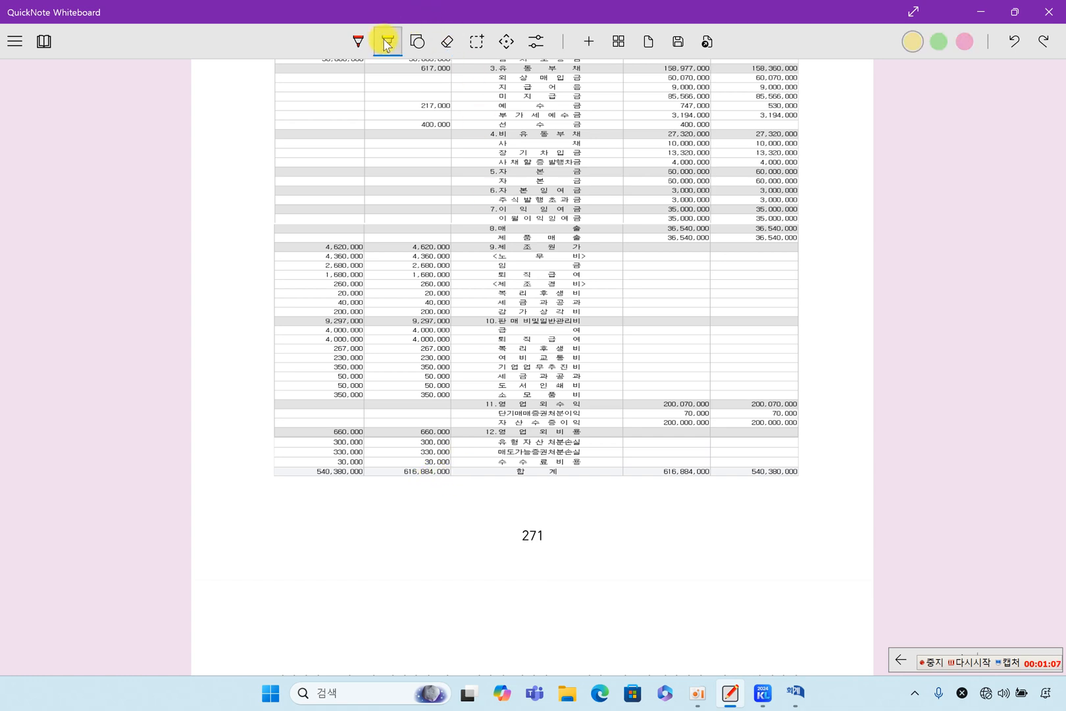
left_click_drag(300, 475, 446, 476)
left_click(796, 694)
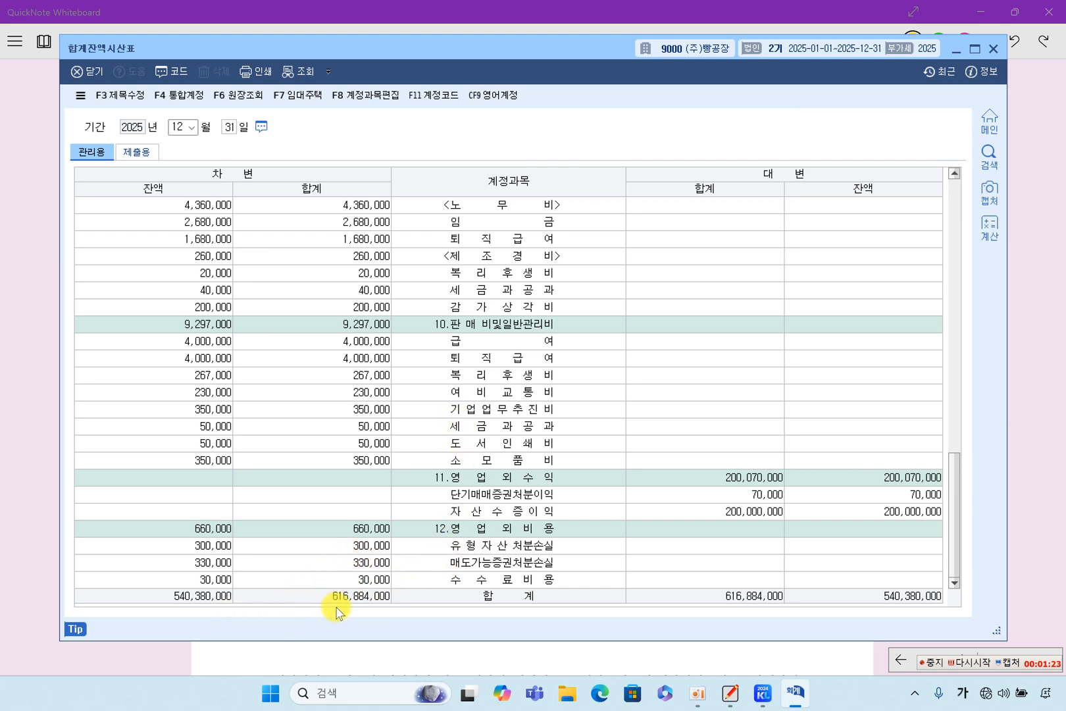
left_click(361, 660)
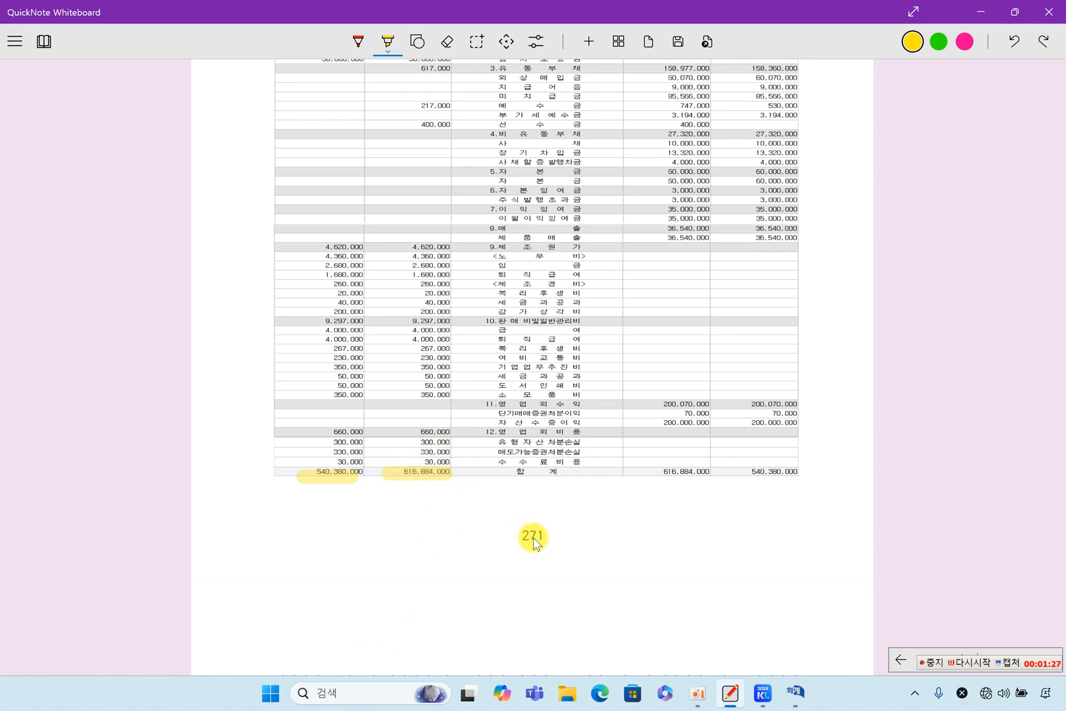
Step: Highlight 수동분개입력 and the date [25.12.31] in yellow in the heading of section 1 on page 272
scroll(533, 543, "up", 6)
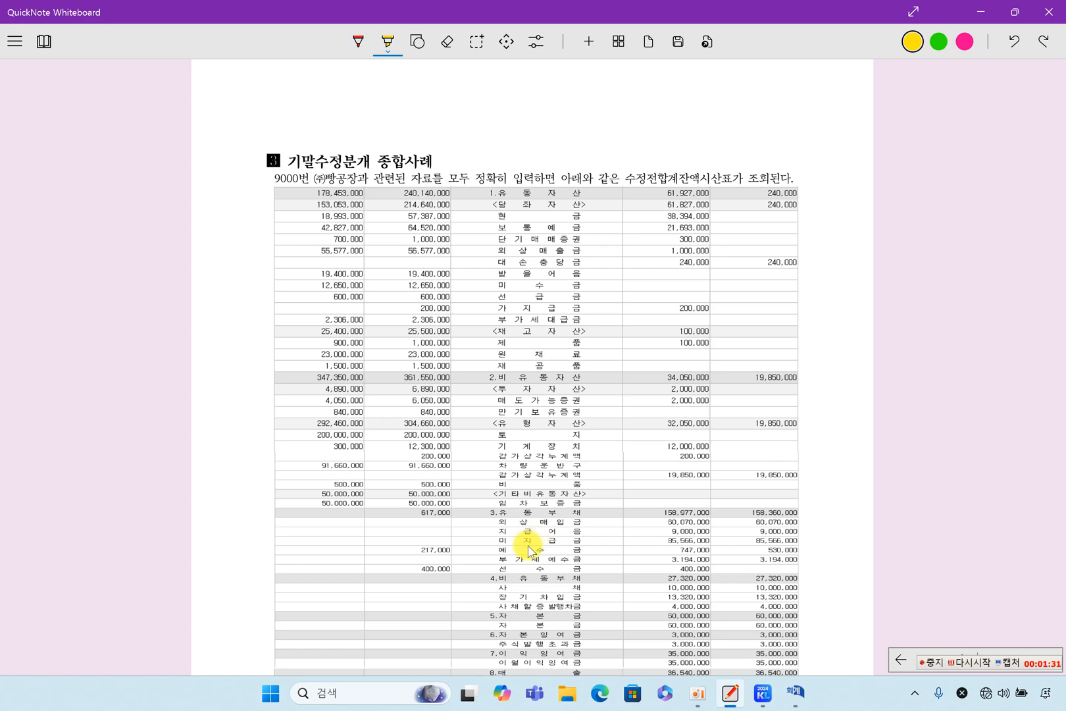
scroll(529, 550, "down", 10)
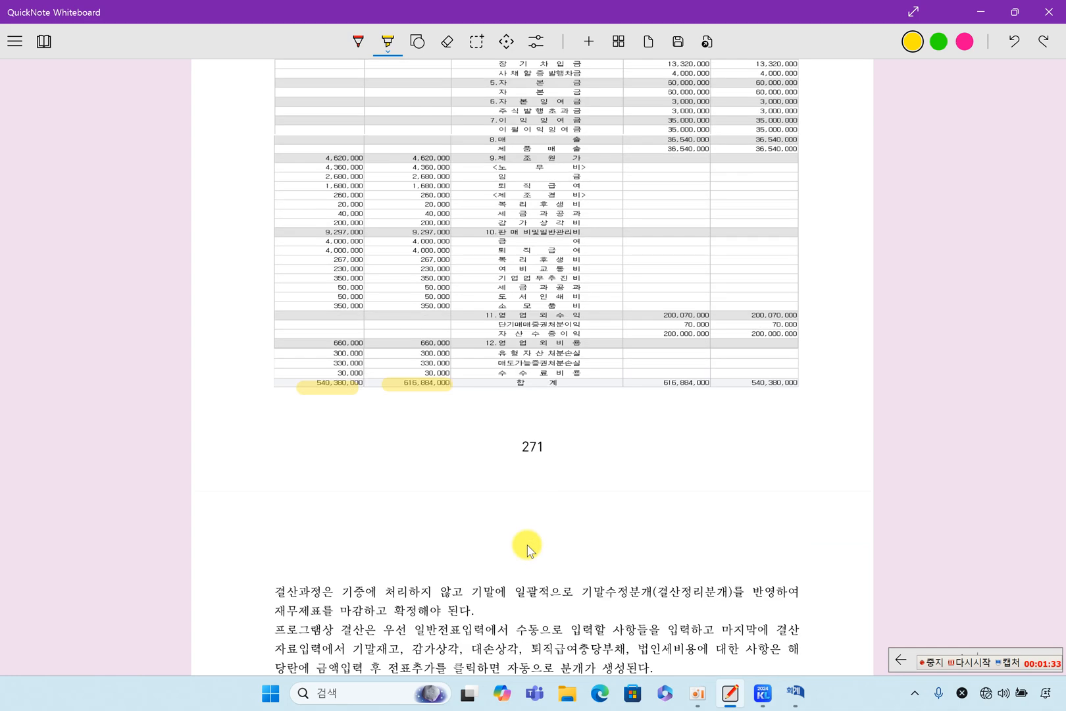
scroll(528, 550, "down", 5)
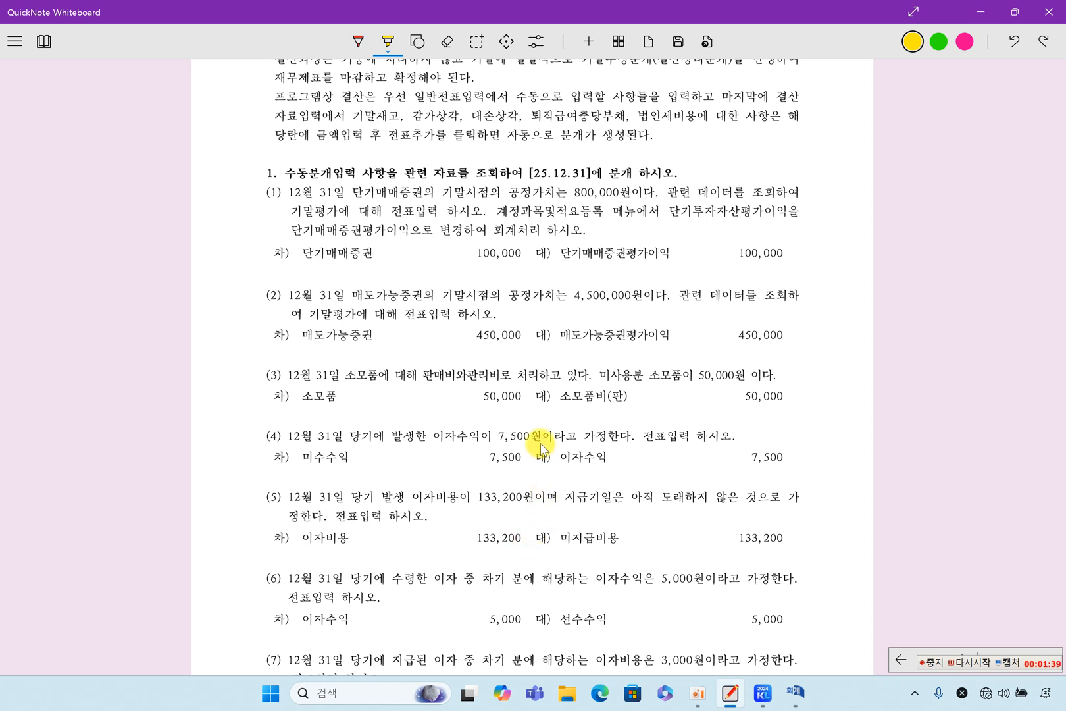
scroll(545, 440, "up", 1)
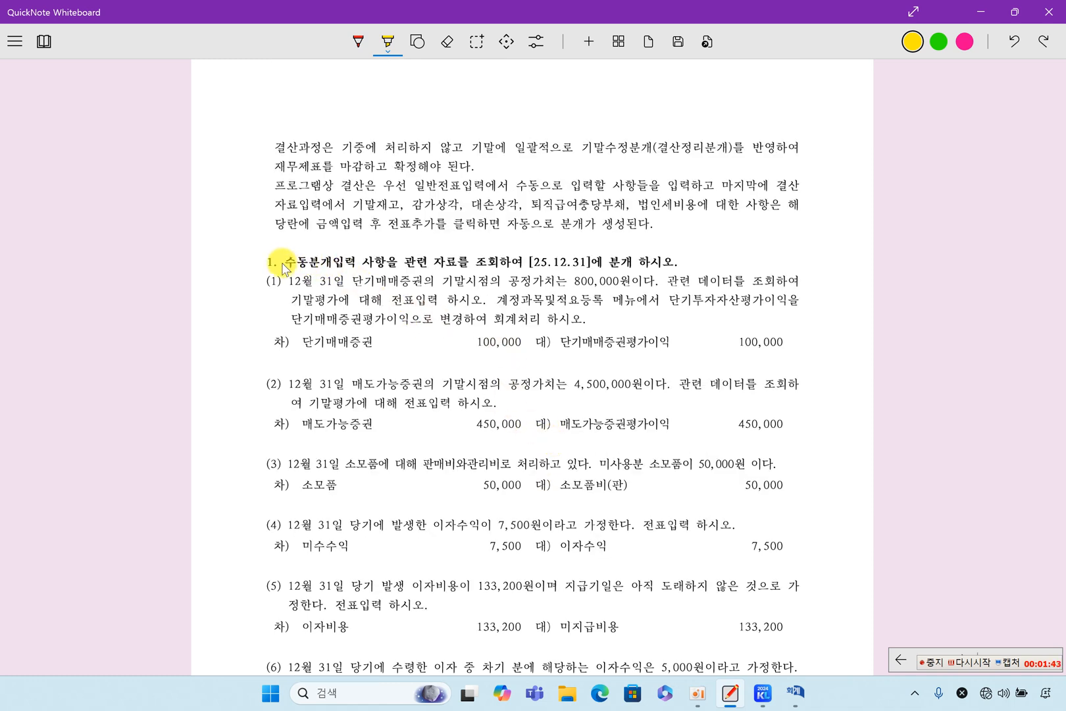
left_click_drag(287, 264, 355, 264)
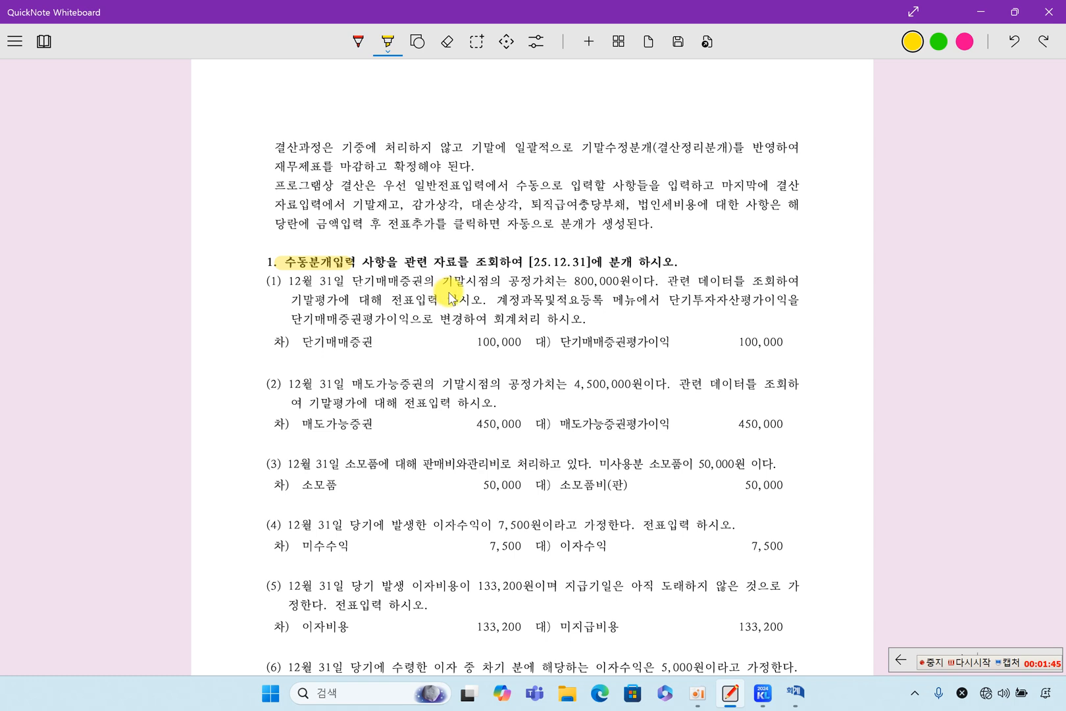
left_click_drag(530, 264, 588, 264)
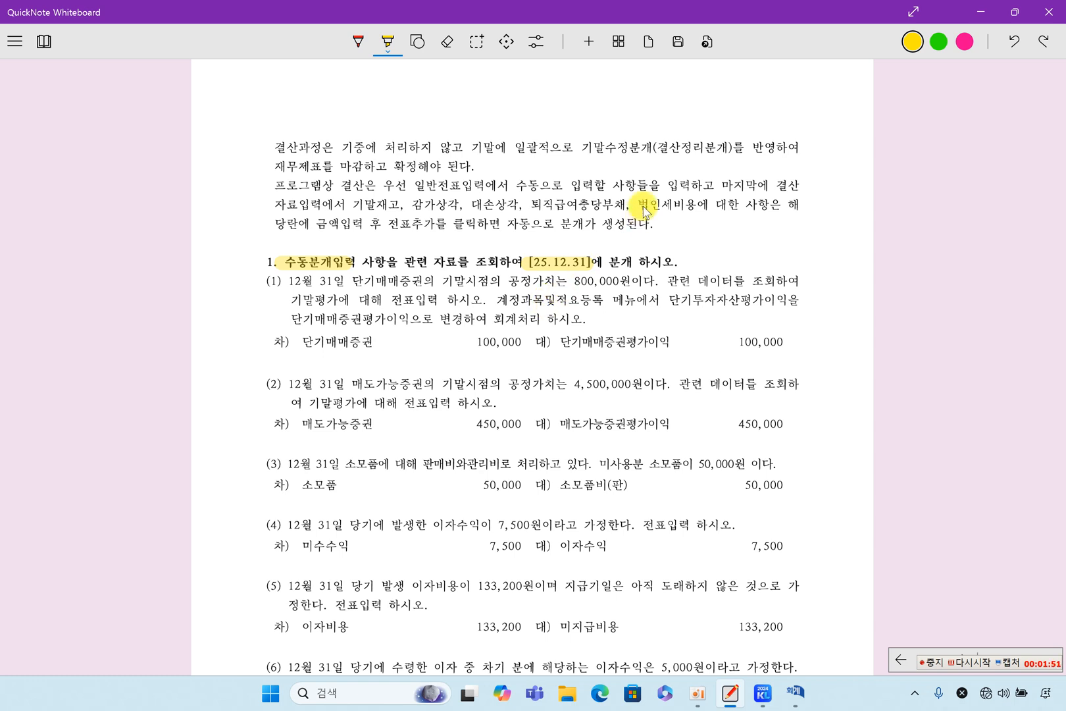
Step: Highlight 마지막에 and the items 기말재고, 감가상각, 대손상각, 퇴직급여충당부채 and 법인세비용 in yellow, and overlay the beginnings of the five items in green
left_click_drag(724, 186, 786, 186)
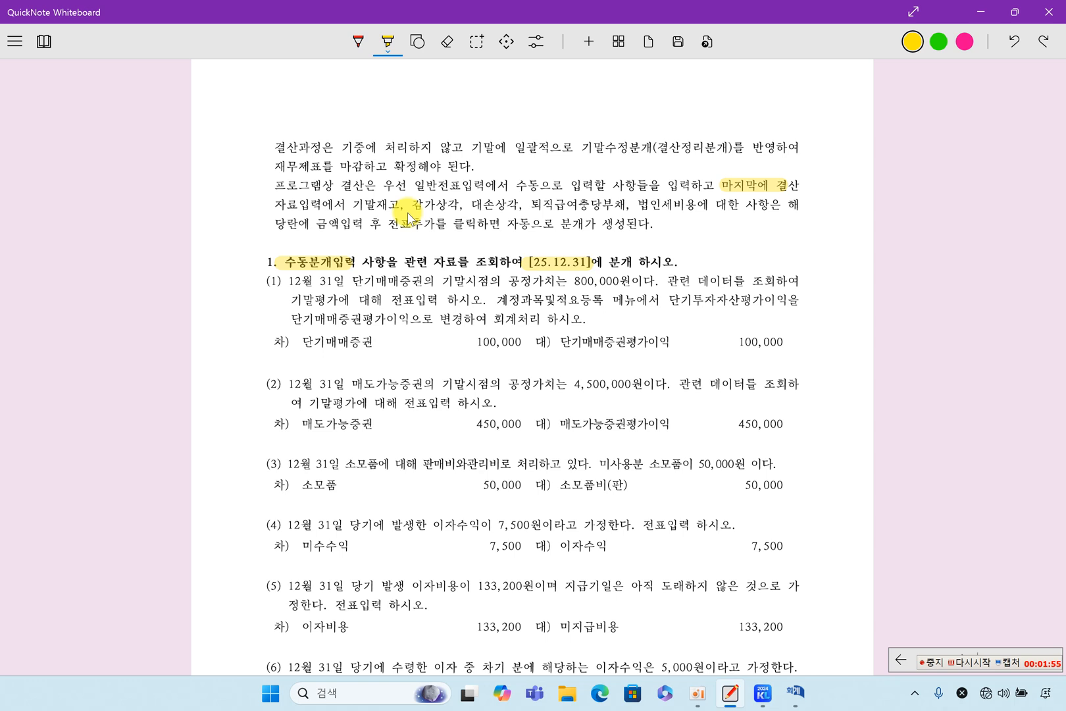
mouse_move(353, 205)
left_mouse_down()
mouse_move(482, 209)
mouse_move(459, 219)
mouse_move(499, 203)
mouse_move(544, 221)
mouse_move(556, 208)
mouse_move(694, 214)
left_mouse_up()
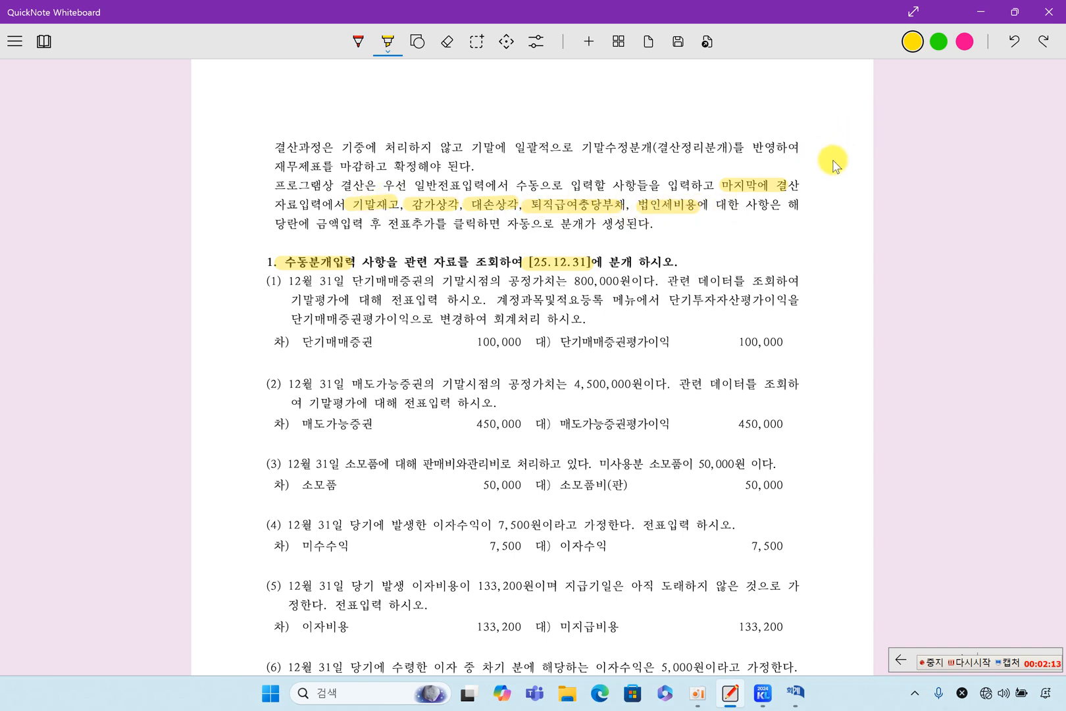
left_click(939, 43)
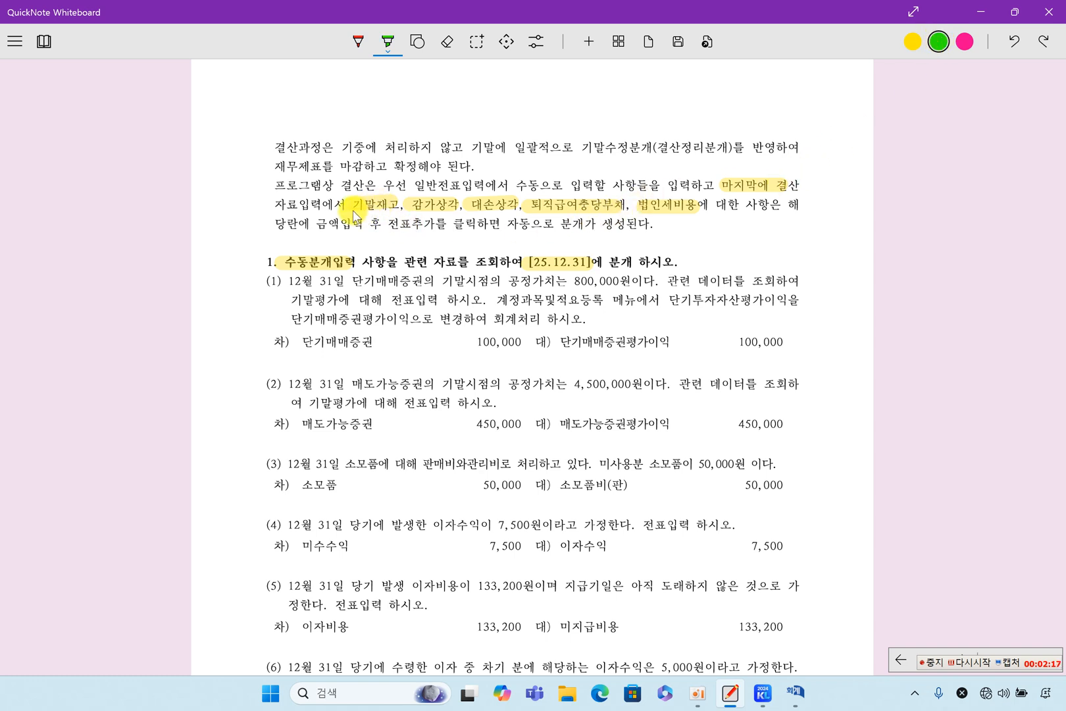
left_click_drag(355, 210, 560, 208)
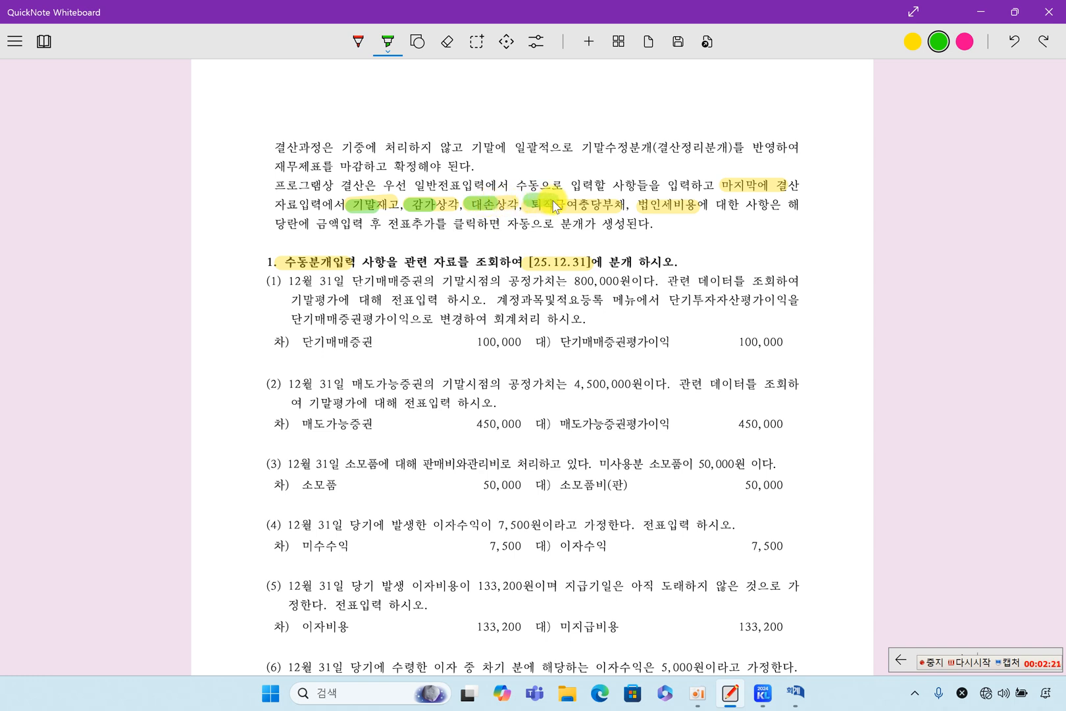
left_click_drag(637, 204, 687, 205)
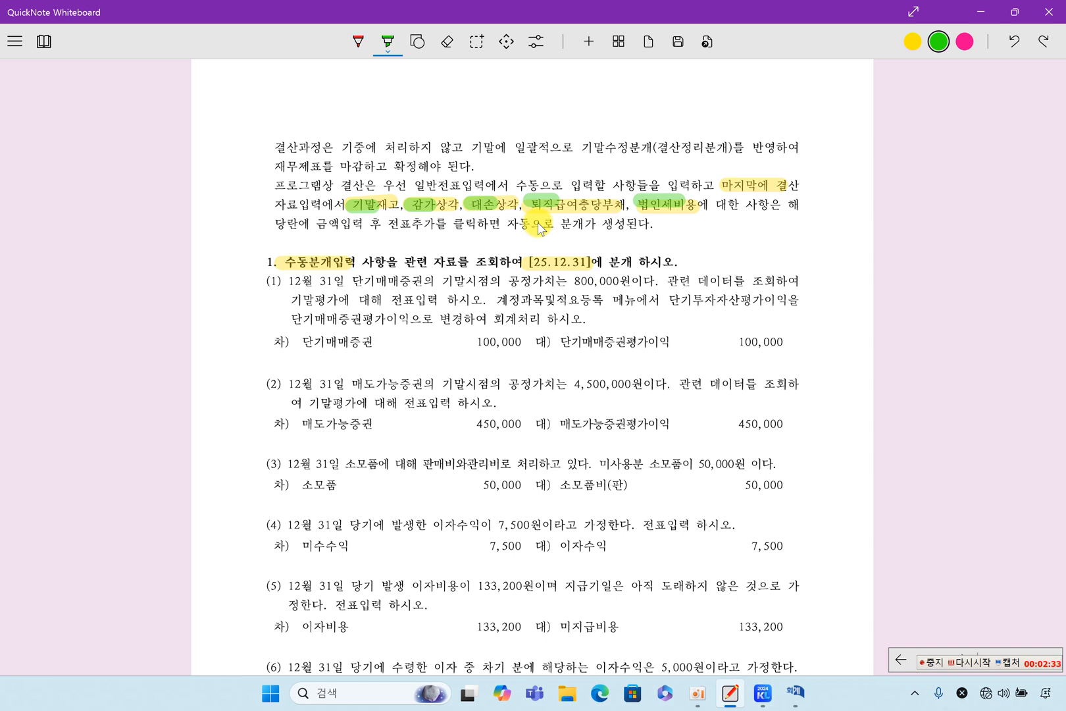
Step: Examine manual journal entry problems (1) to (8) on page 272 and the start of their answer section
scroll(631, 342, "down", 2)
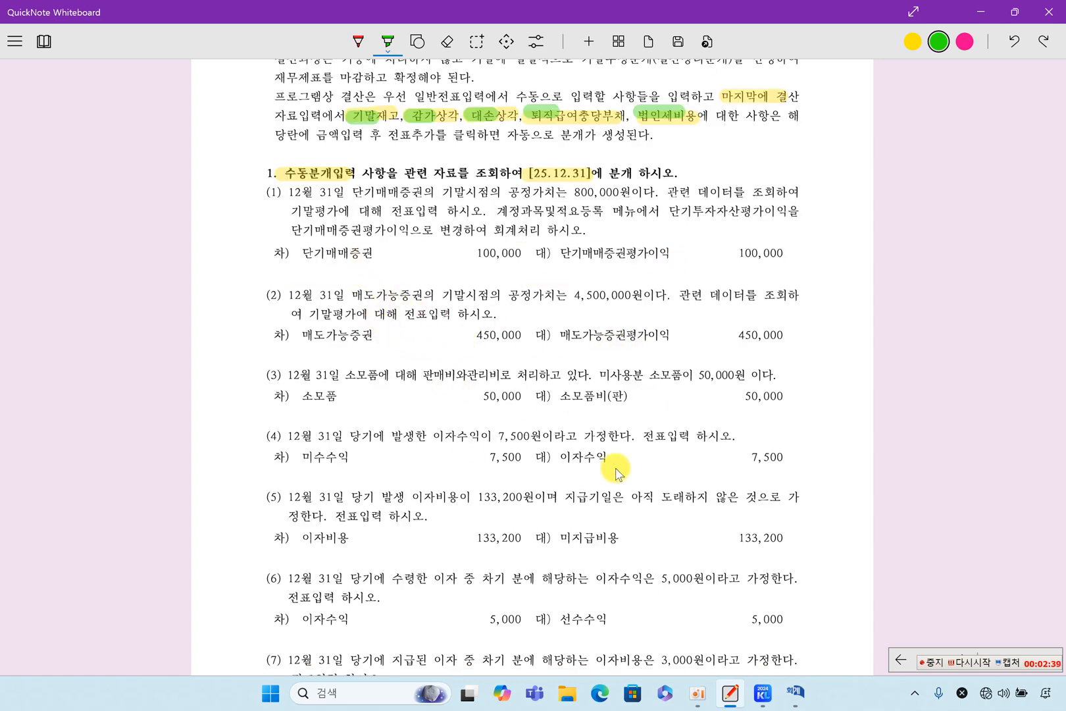
scroll(619, 472, "down", 15)
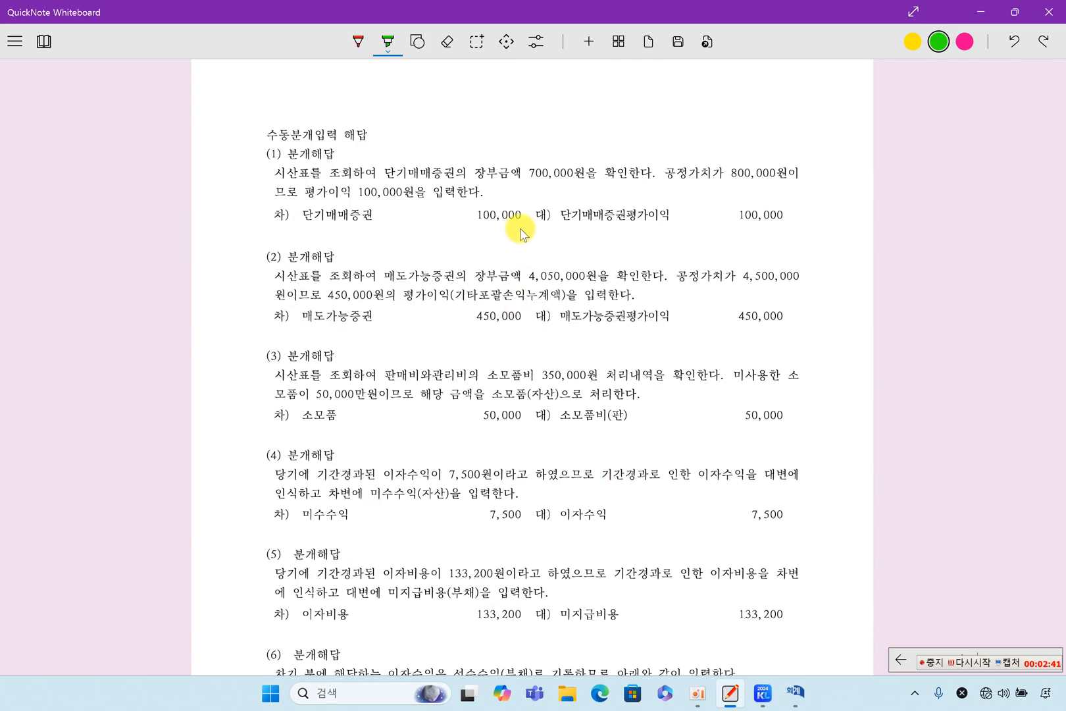
scroll(549, 512, "up", 15)
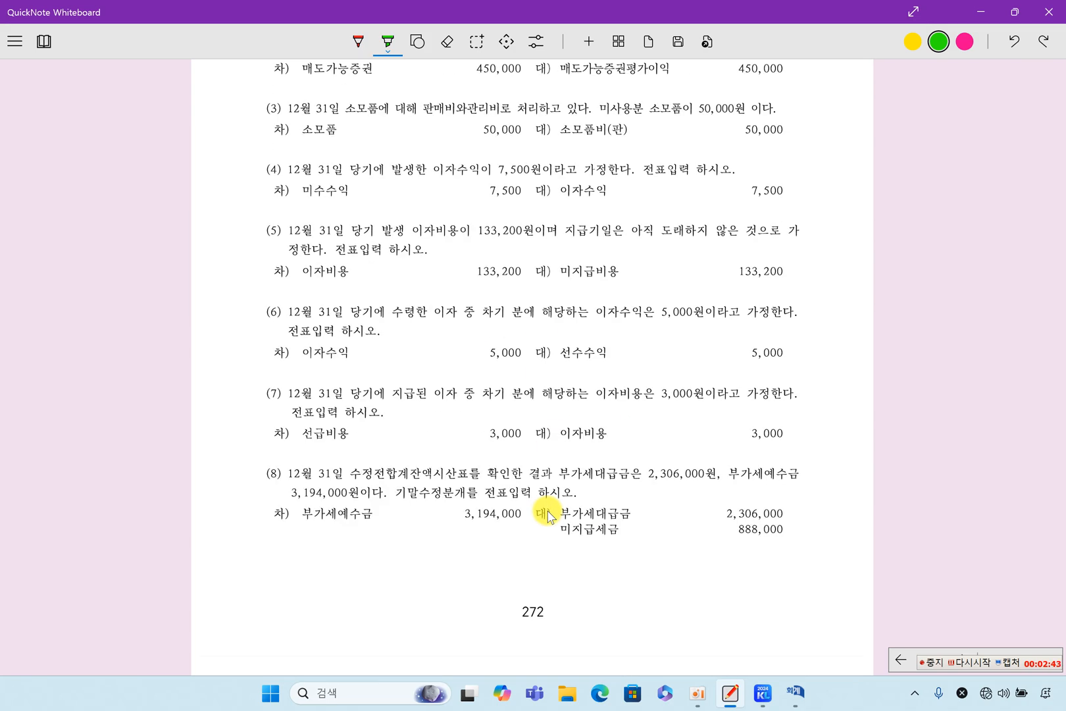
scroll(549, 512, "down", 2)
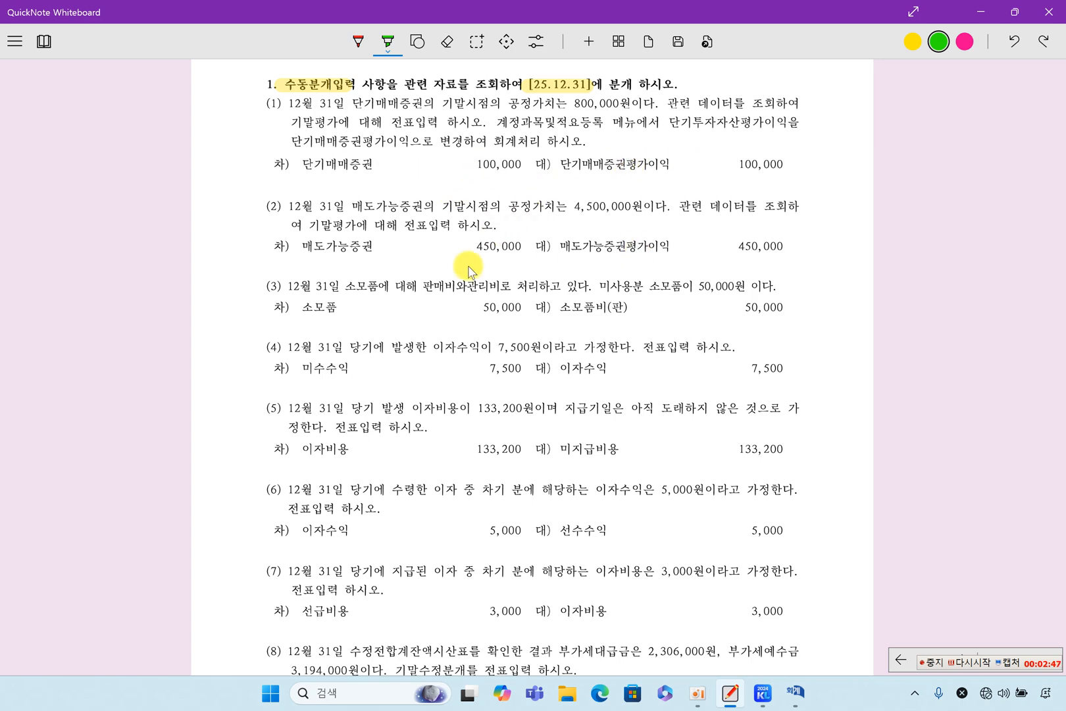
scroll(566, 343, "down", 6)
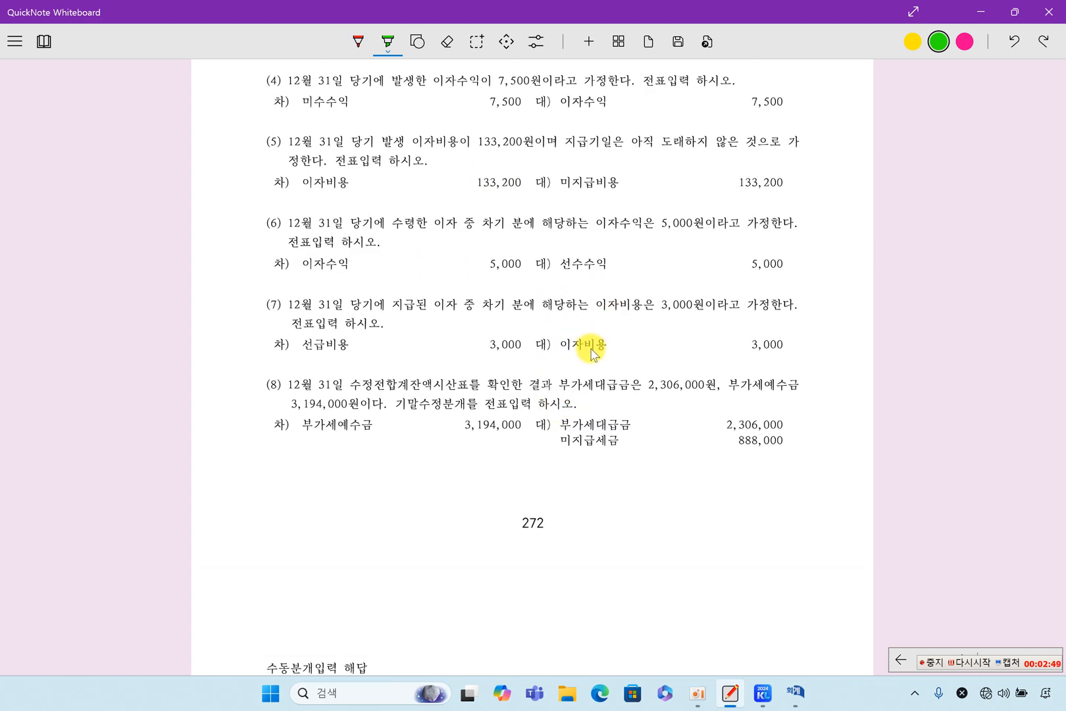
scroll(593, 352, "up", 6)
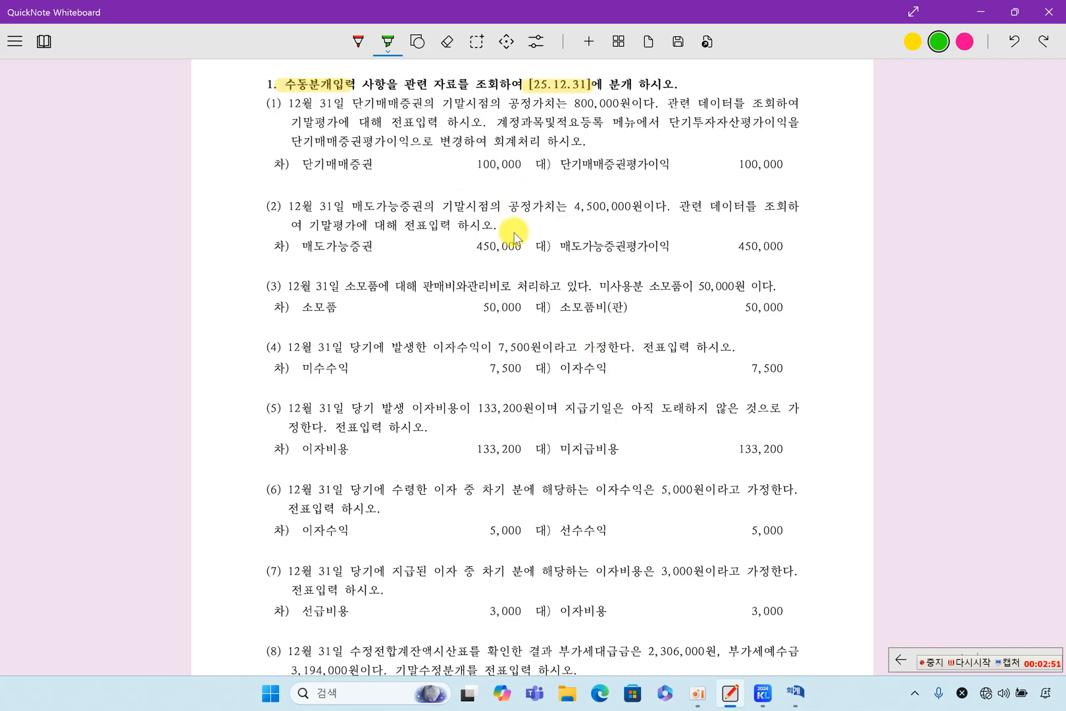
Step: Examine the manual entry answers, the 자동분개사항 section and the 결산자료 입력화면 table, and return to the manual problems on page 272
scroll(514, 243, "down", 18)
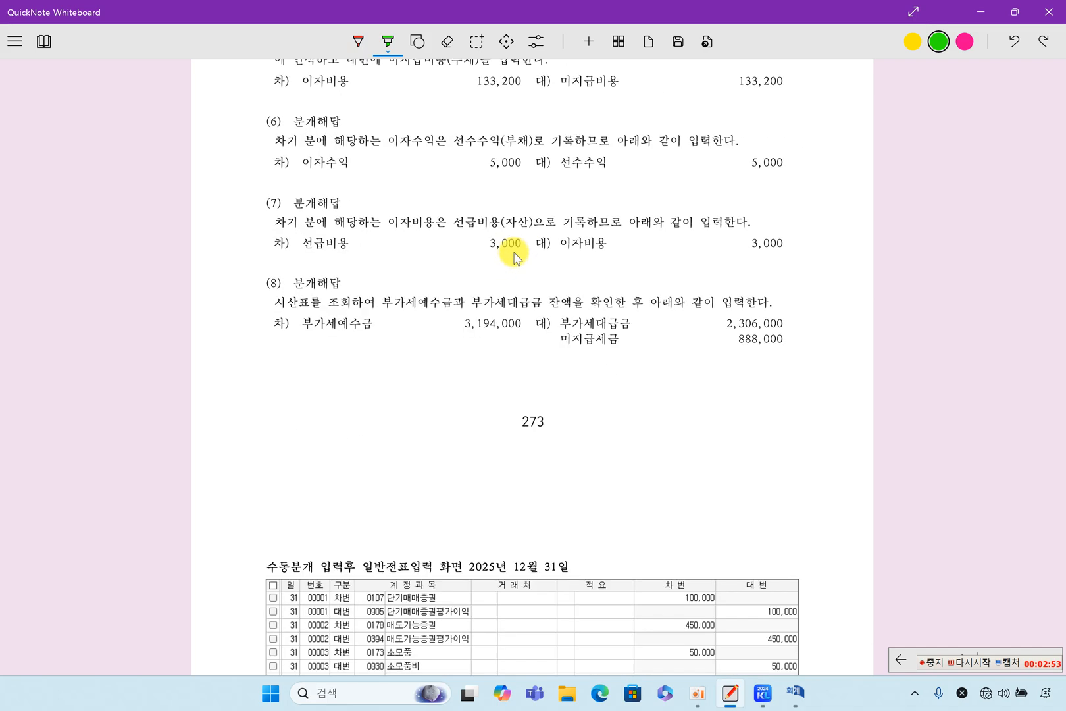
scroll(514, 257, "down", 12)
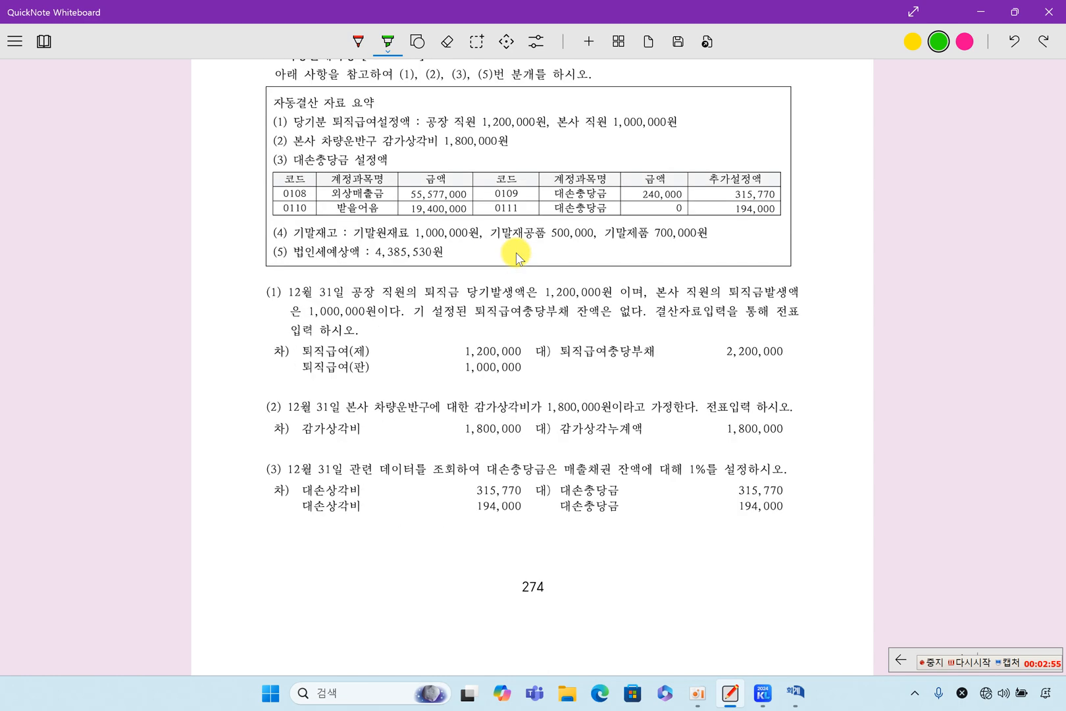
scroll(516, 257, "up", 2)
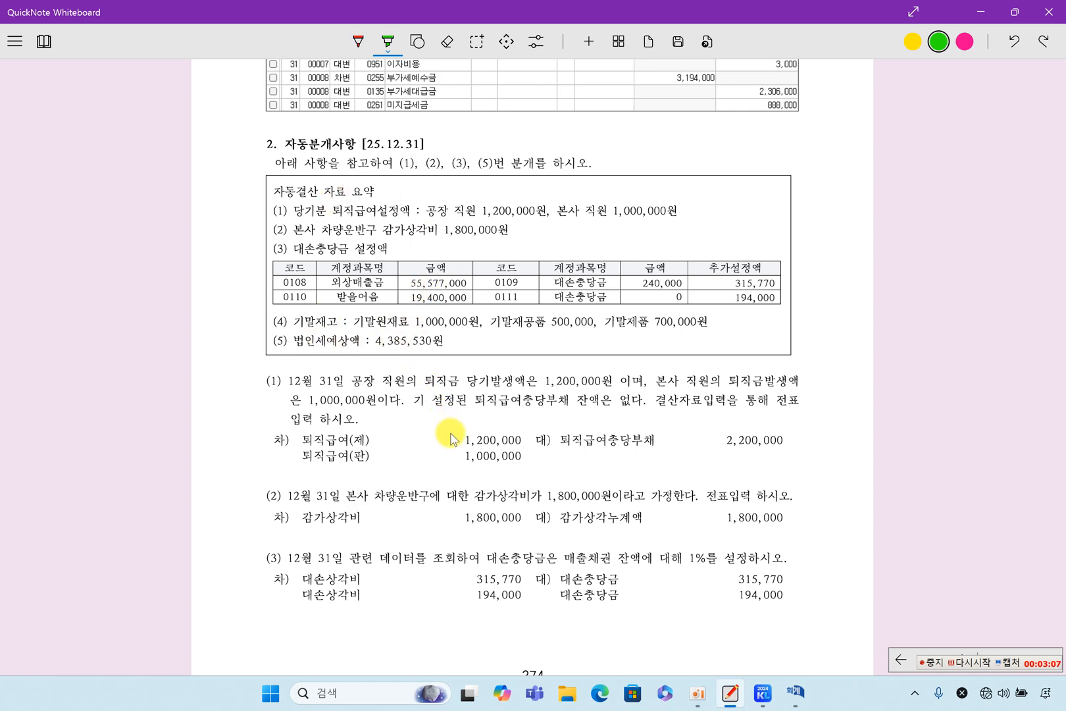
scroll(449, 448, "down", 14)
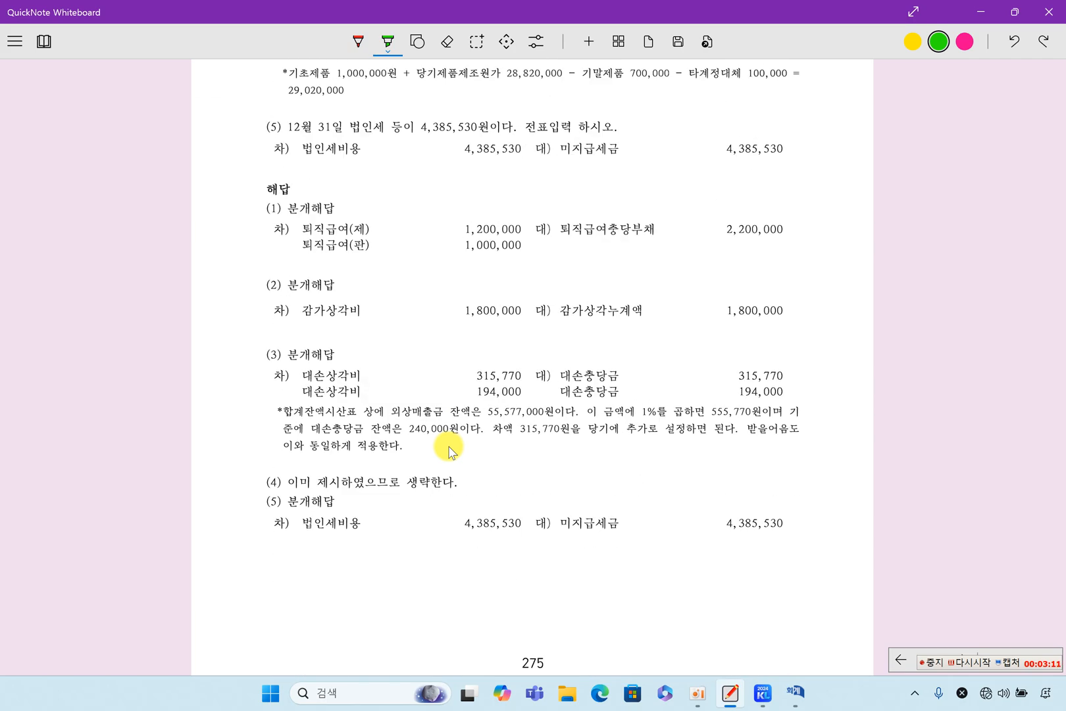
scroll(450, 454, "down", 8)
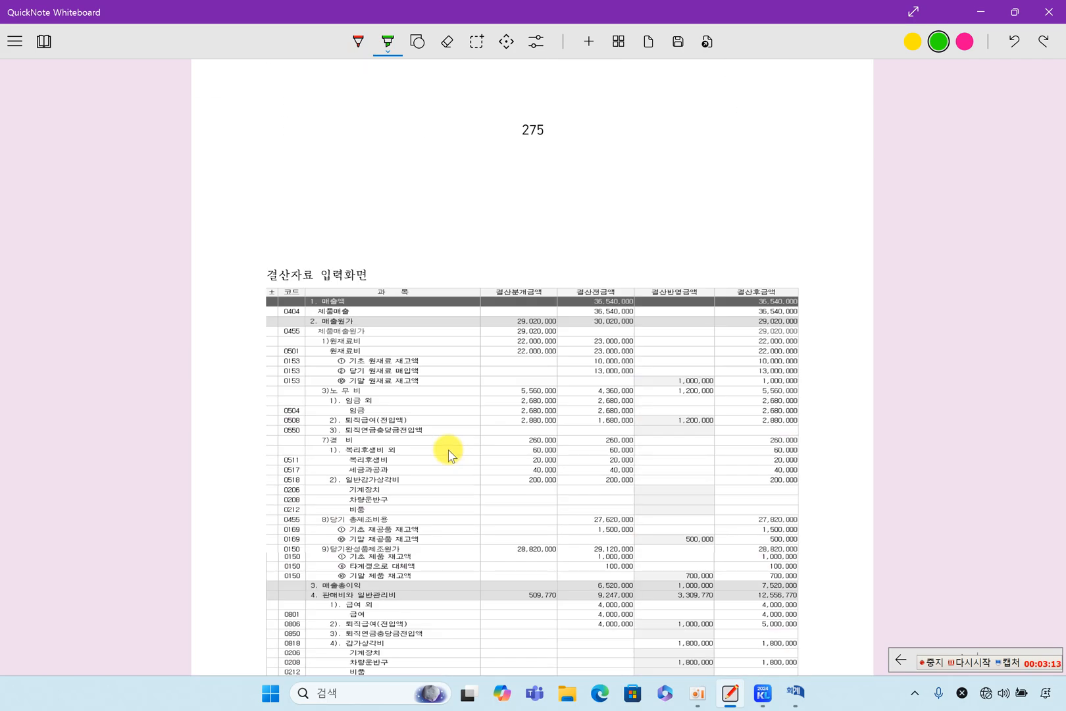
scroll(451, 455, "up", 15)
scroll(449, 454, "up", 15)
scroll(448, 455, "up", 7)
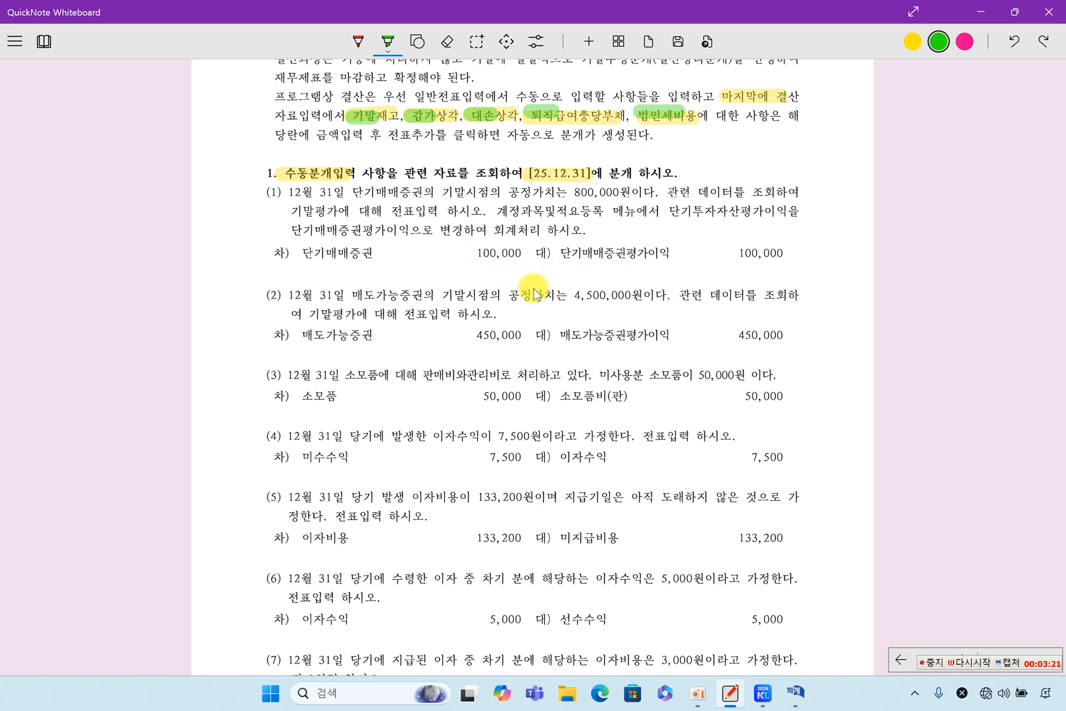
scroll(564, 309, "down", 3)
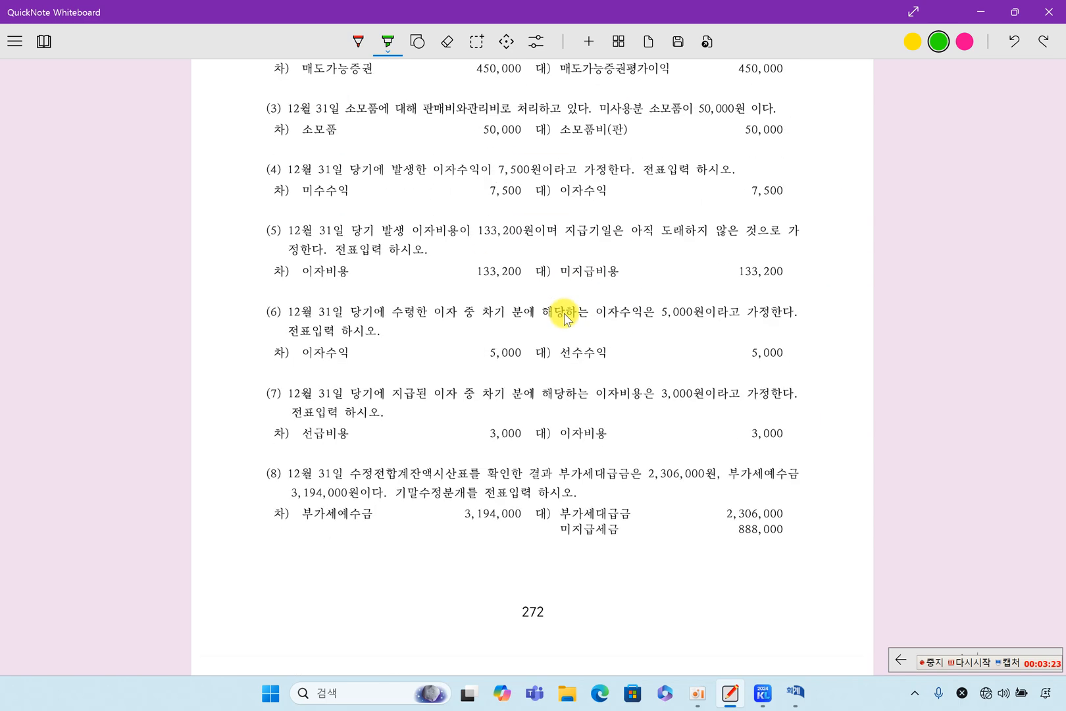
Step: Highlight 기말시점, 가치는 800,000원, 데이터를 조회 and 기말평가 in yellow in problem (1) of section 1
scroll(486, 519, "down", 3)
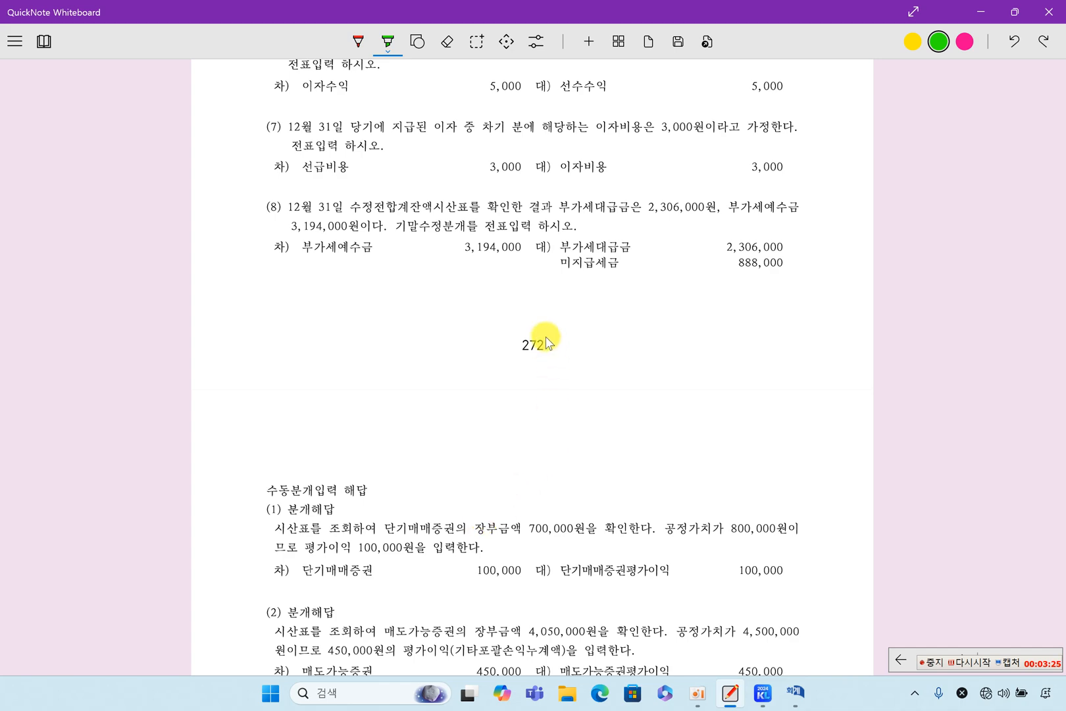
scroll(543, 290, "up", 6)
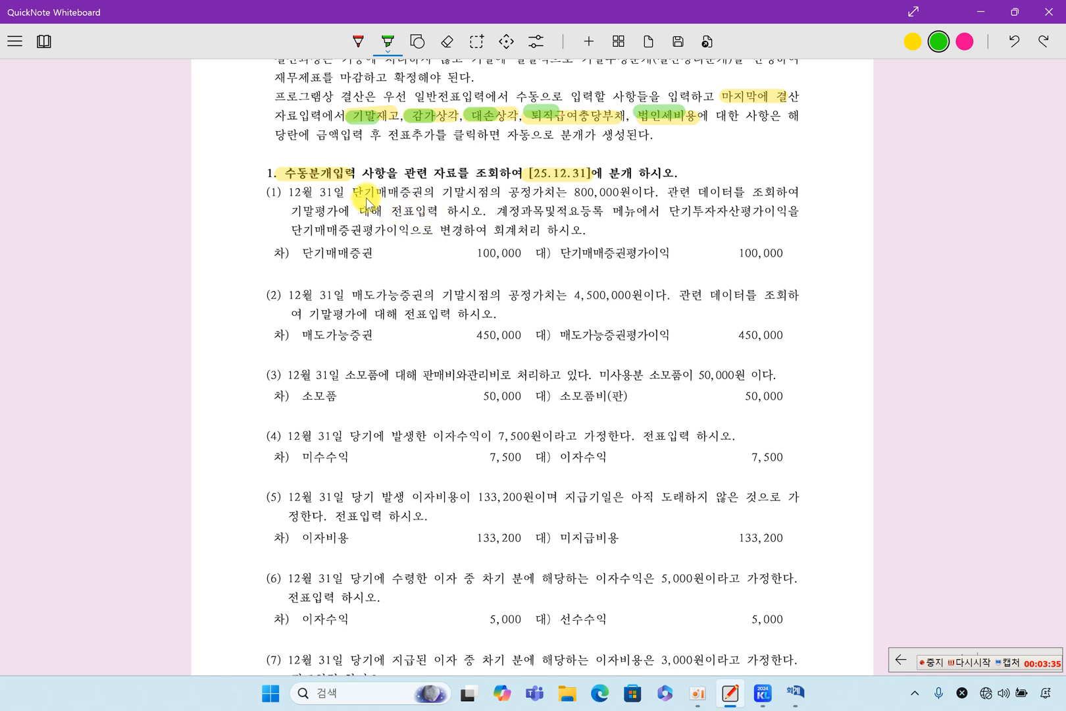
left_click(911, 40)
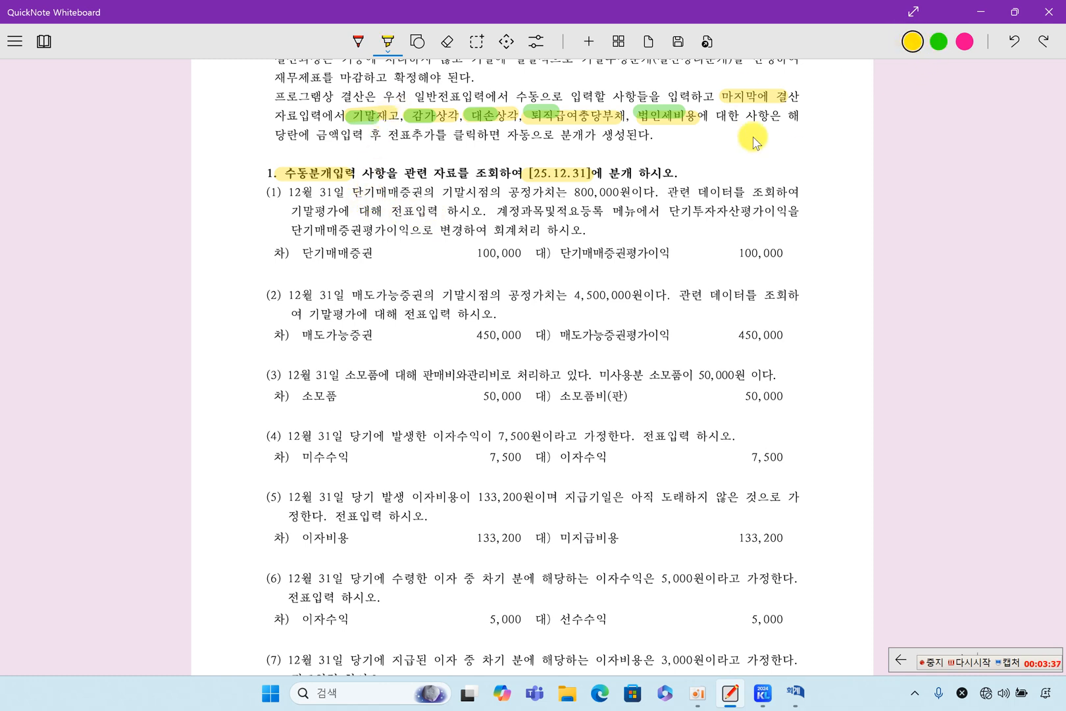
left_click_drag(435, 192, 630, 195)
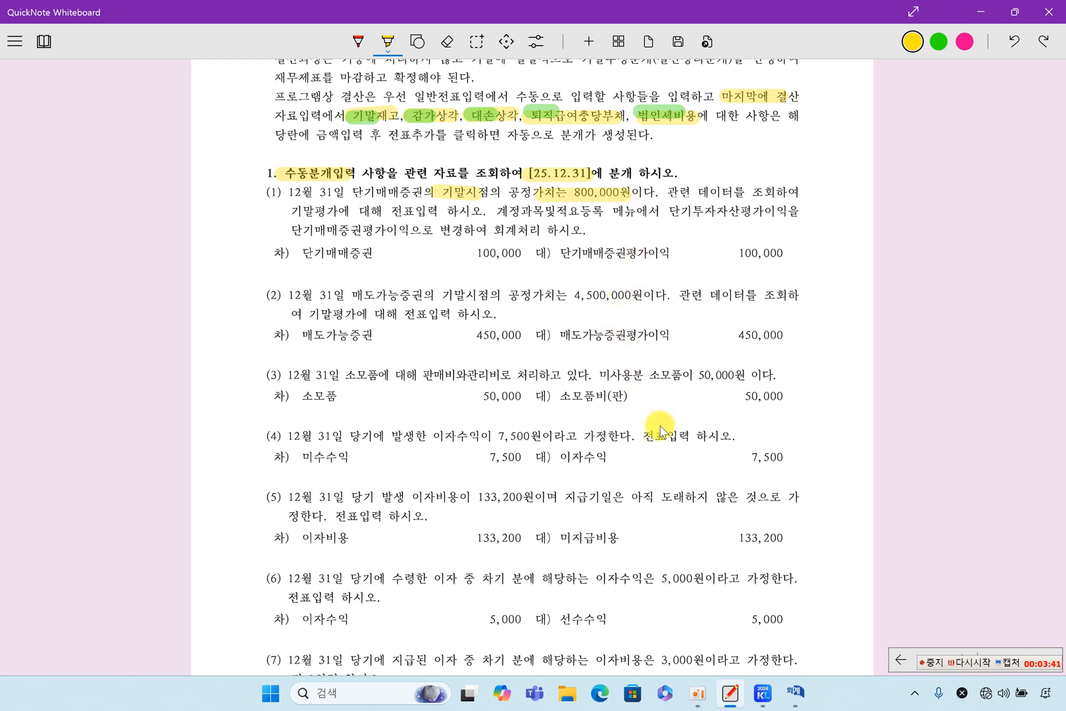
left_click_drag(695, 192, 773, 195)
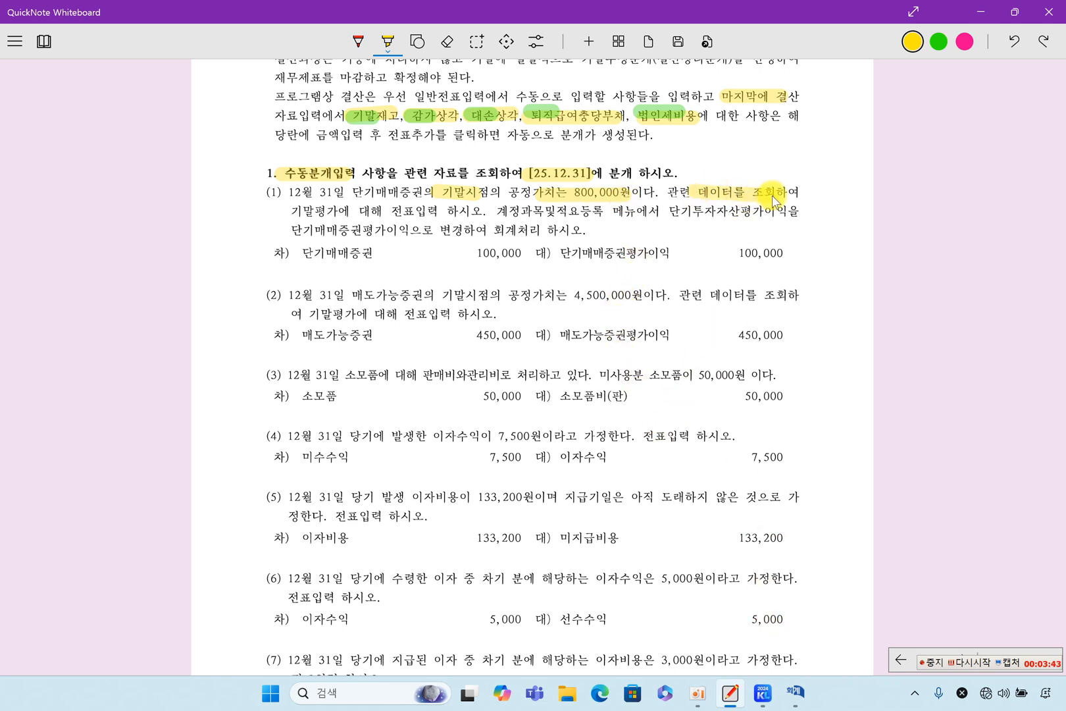
left_click_drag(287, 211, 337, 214)
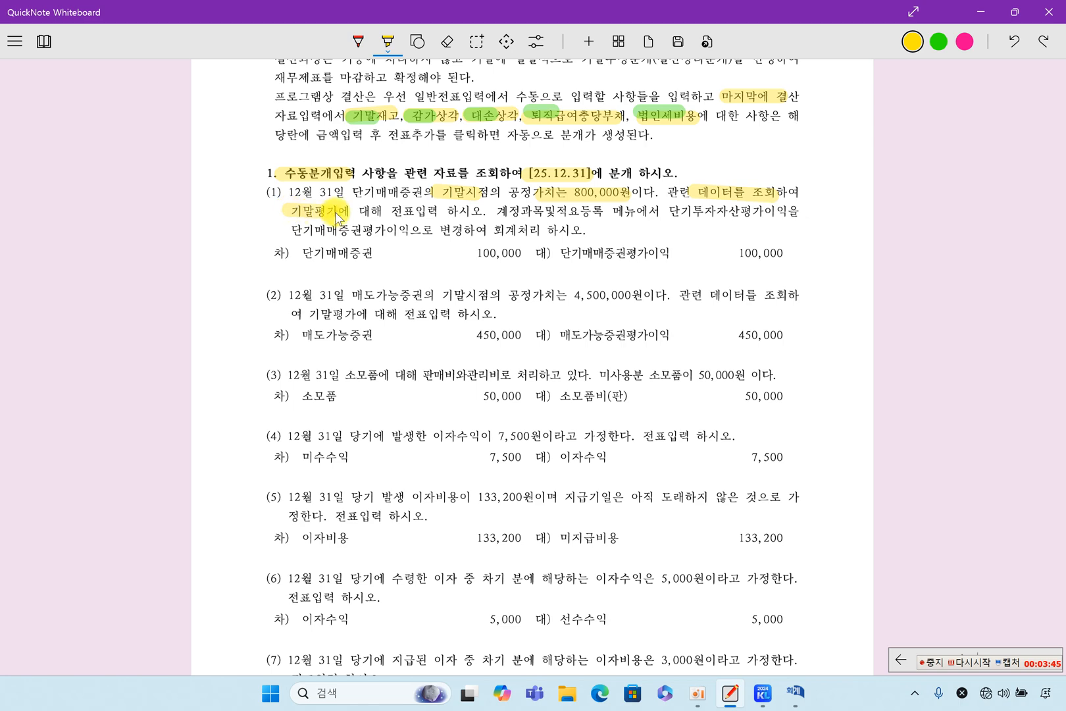
Step: Switch to 케이렙, open the 합계잔액시산표 for December 31, 2025, and check the balance of 단기매매증권
left_click(763, 692)
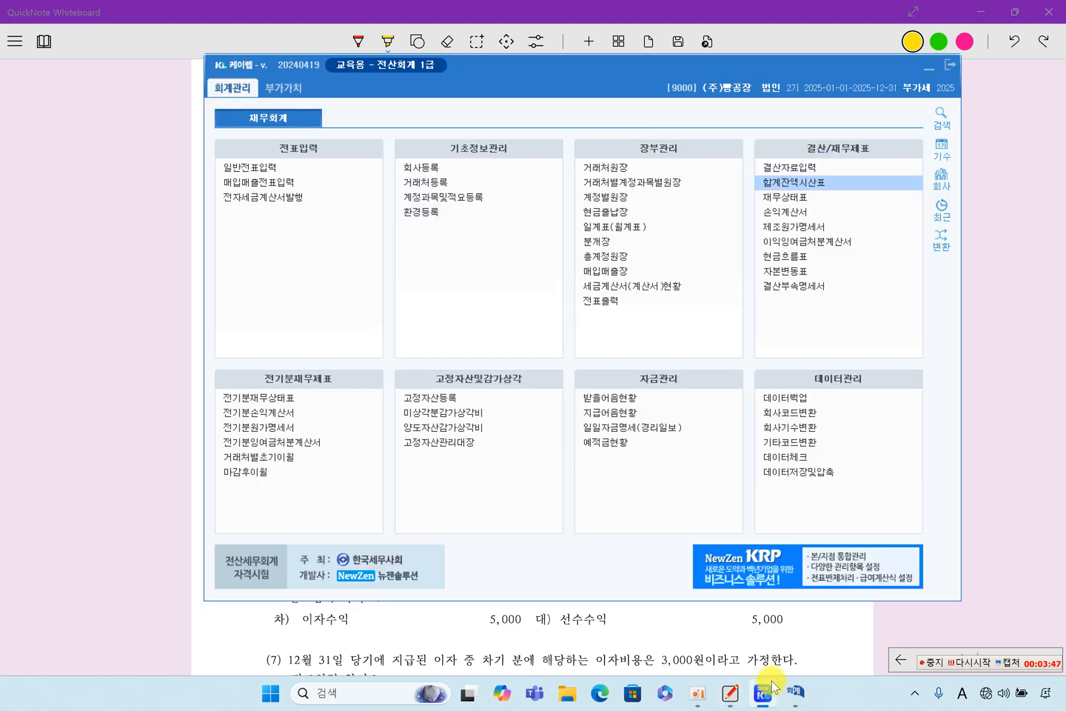
left_click(964, 666)
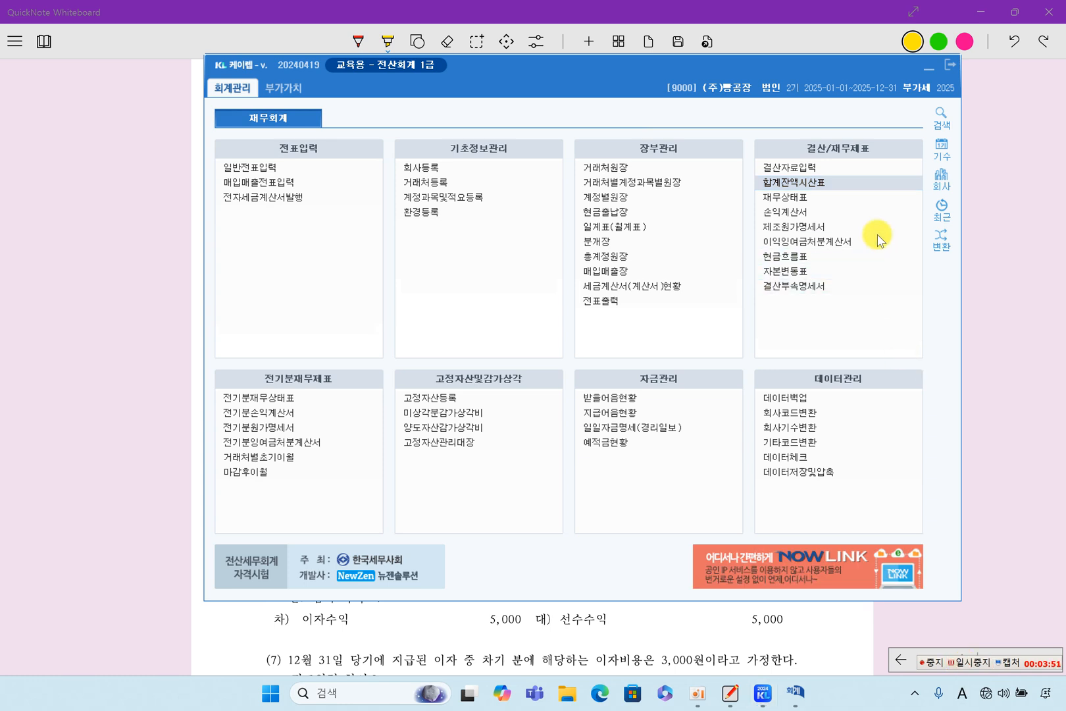
left_click(832, 186)
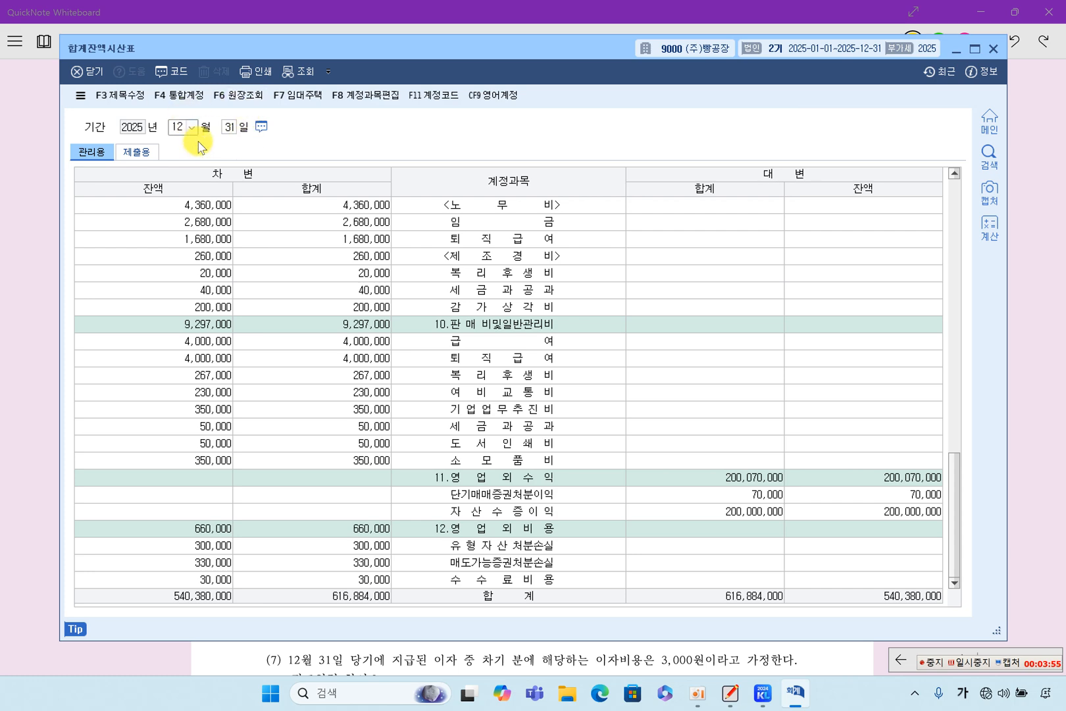
left_click(495, 287)
scroll(520, 303, "up", 5)
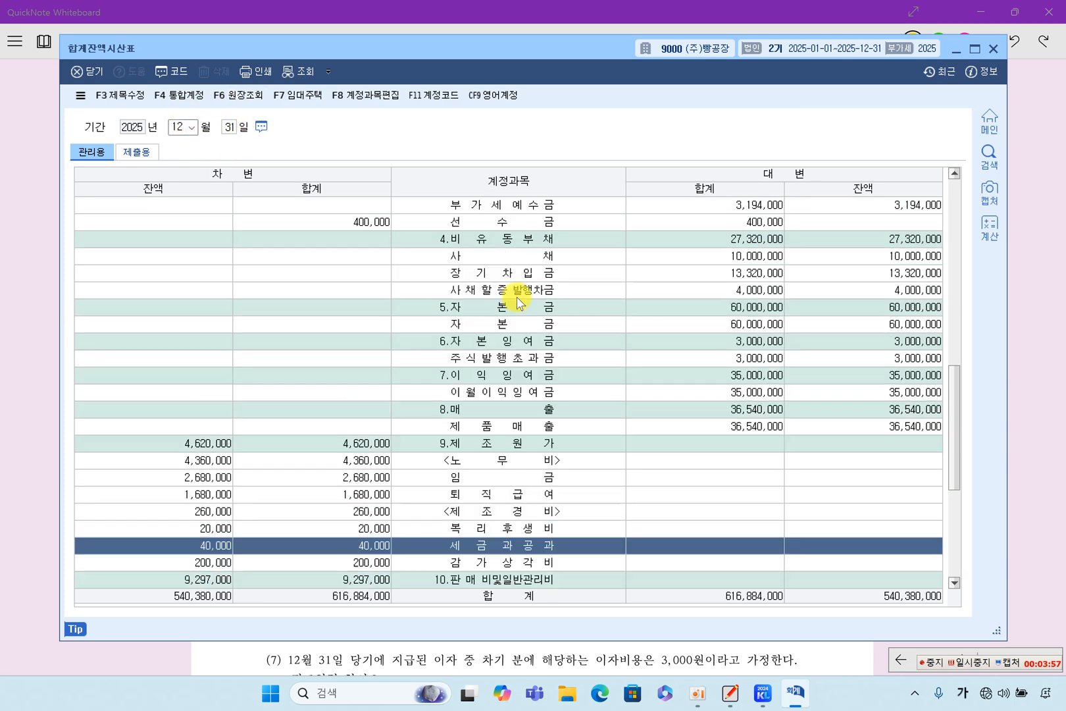
scroll(518, 303, "up", 13)
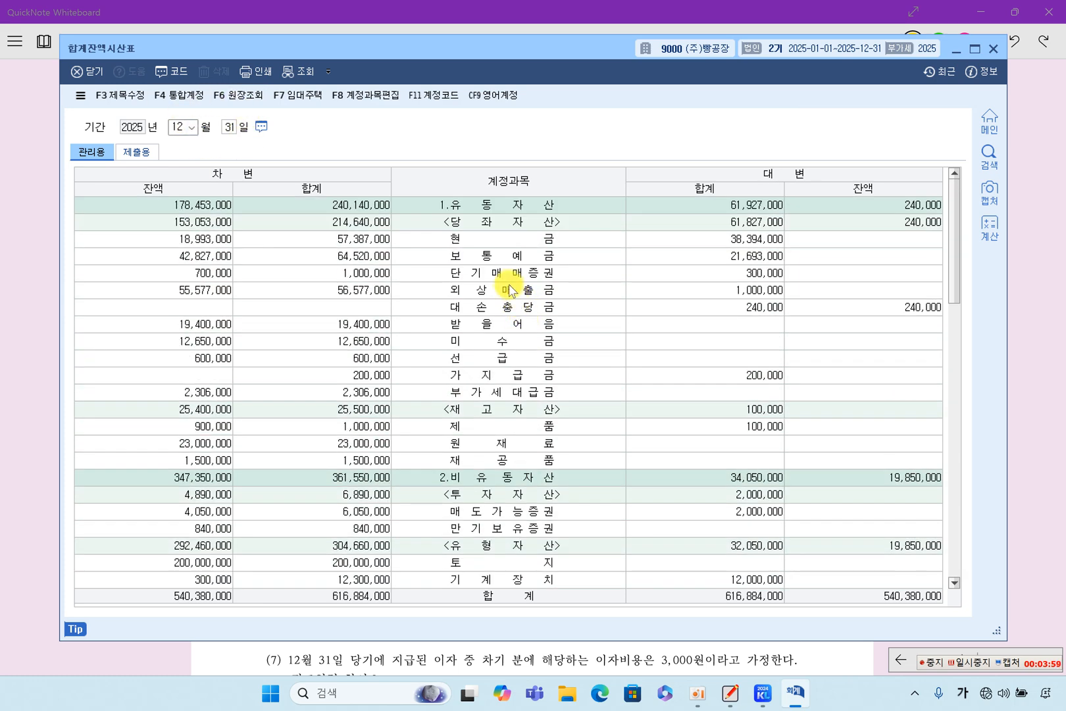
left_click(505, 271)
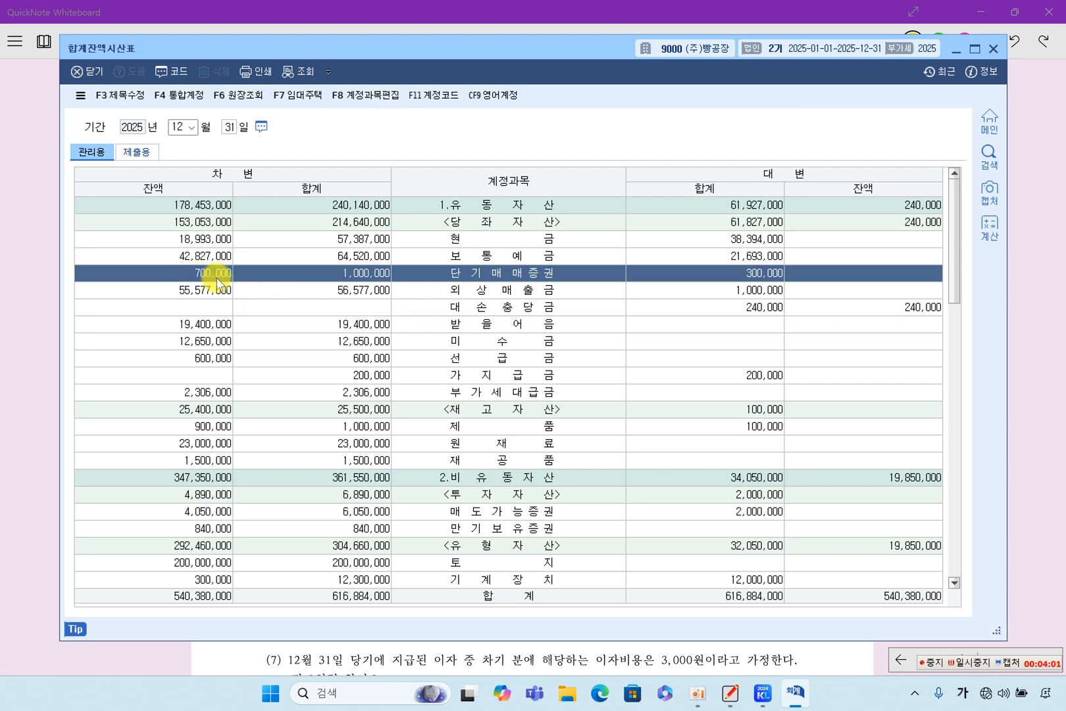
Step: Back in QuickNote Whiteboard, highlight problem (1)'s 100,000 debit and credit entry and the account names 단기투자자산평가이익 and 단기매매증권평가이익 in yellow
left_click(53, 243)
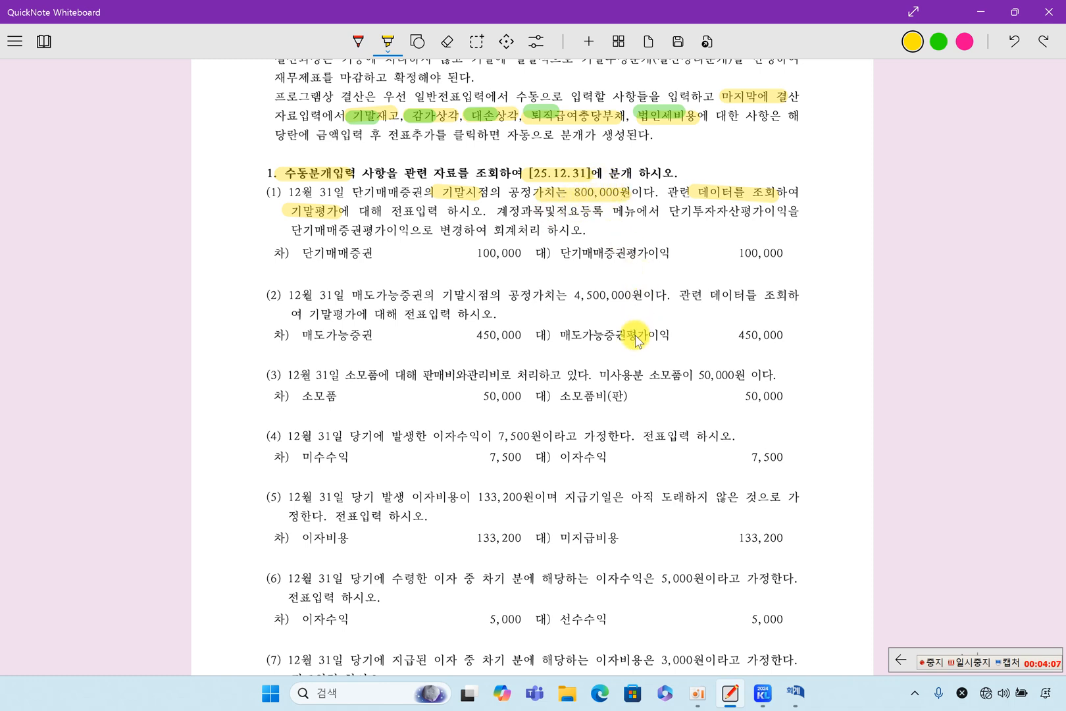
left_click_drag(291, 252, 777, 258)
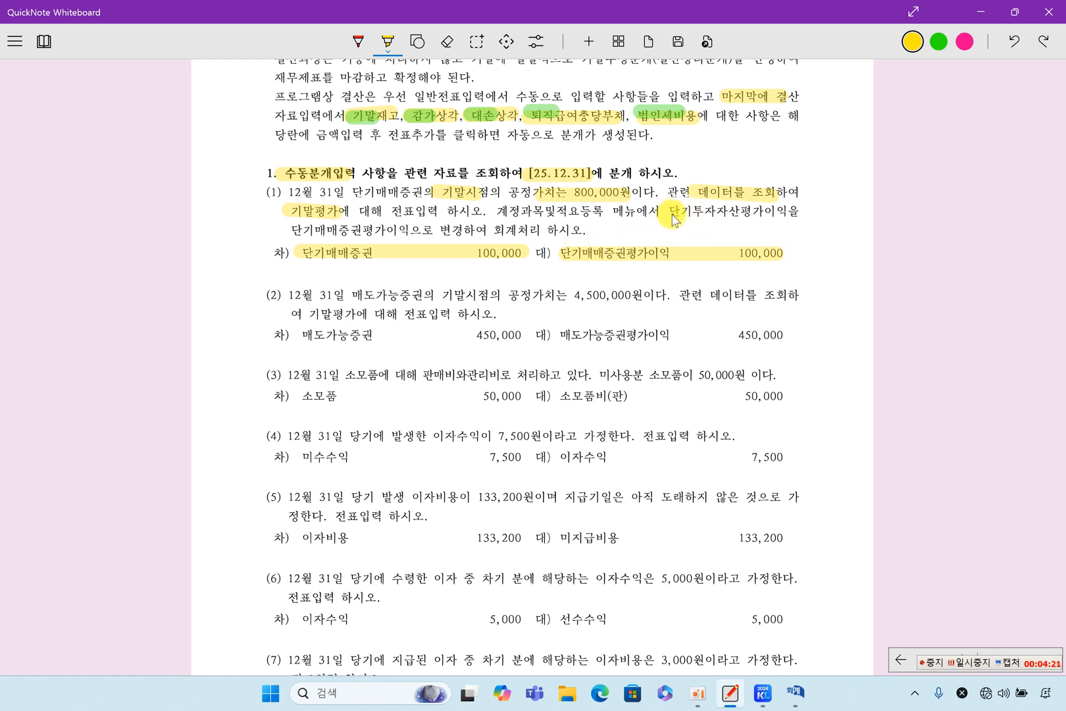
left_click_drag(669, 215, 766, 216)
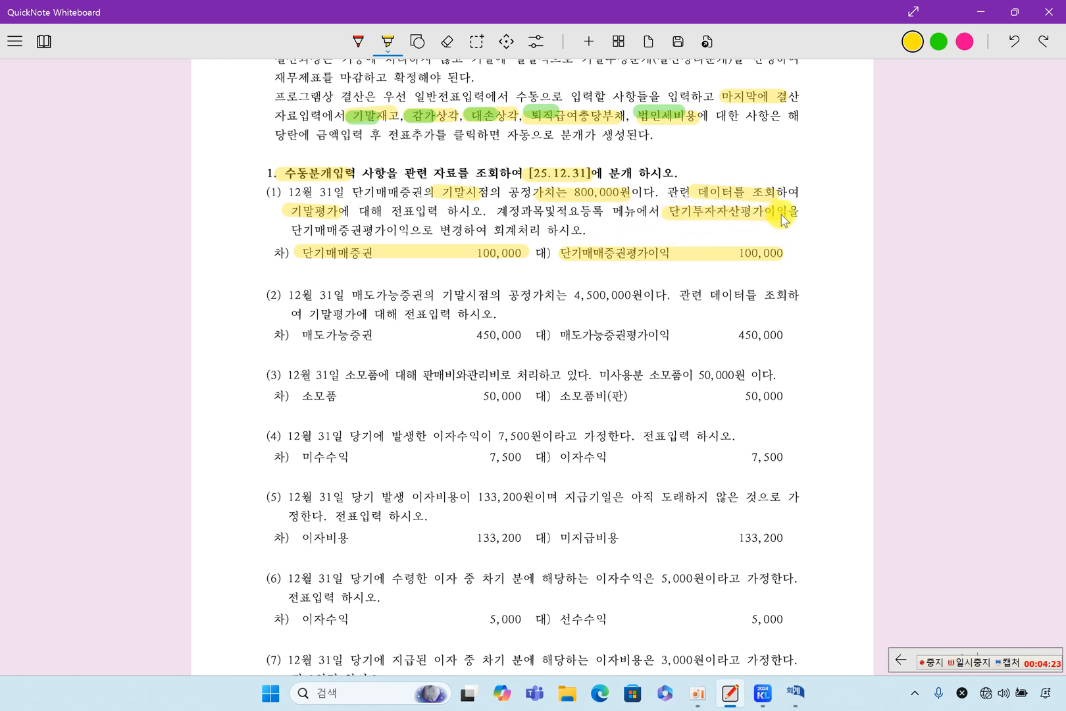
left_click_drag(298, 229, 409, 230)
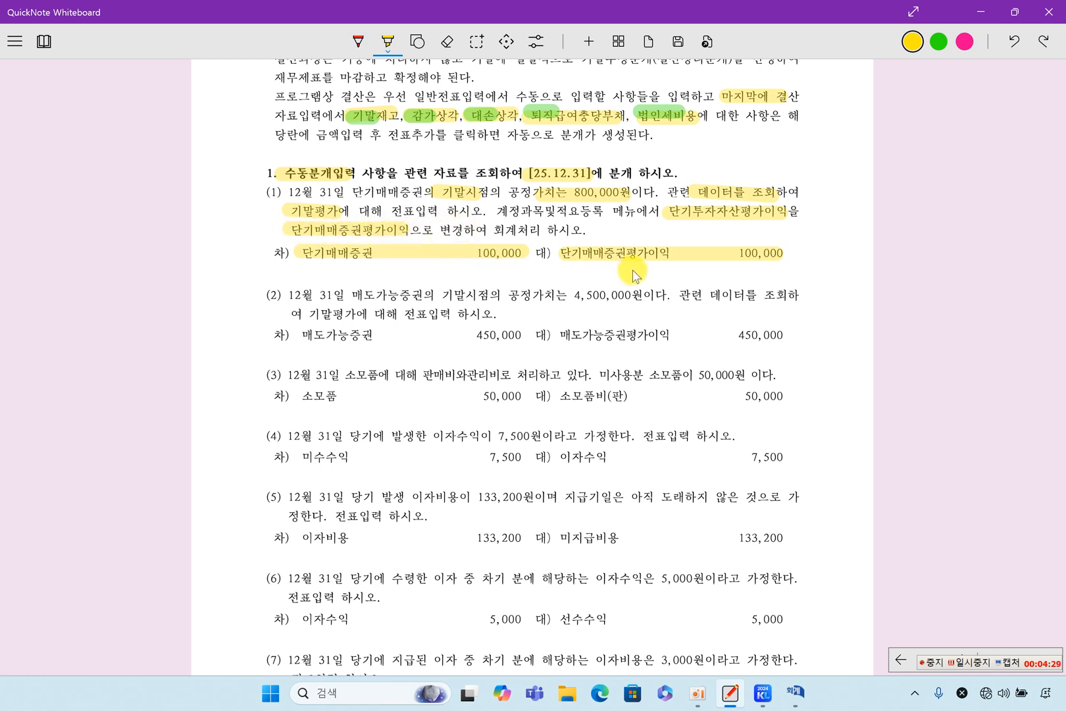
Step: Switch to 케이렙, open 계정과목및적요등록 and inspect the name of account 0905 단기매매증권평가이익 in the 영업외수익 group
left_click(761, 694)
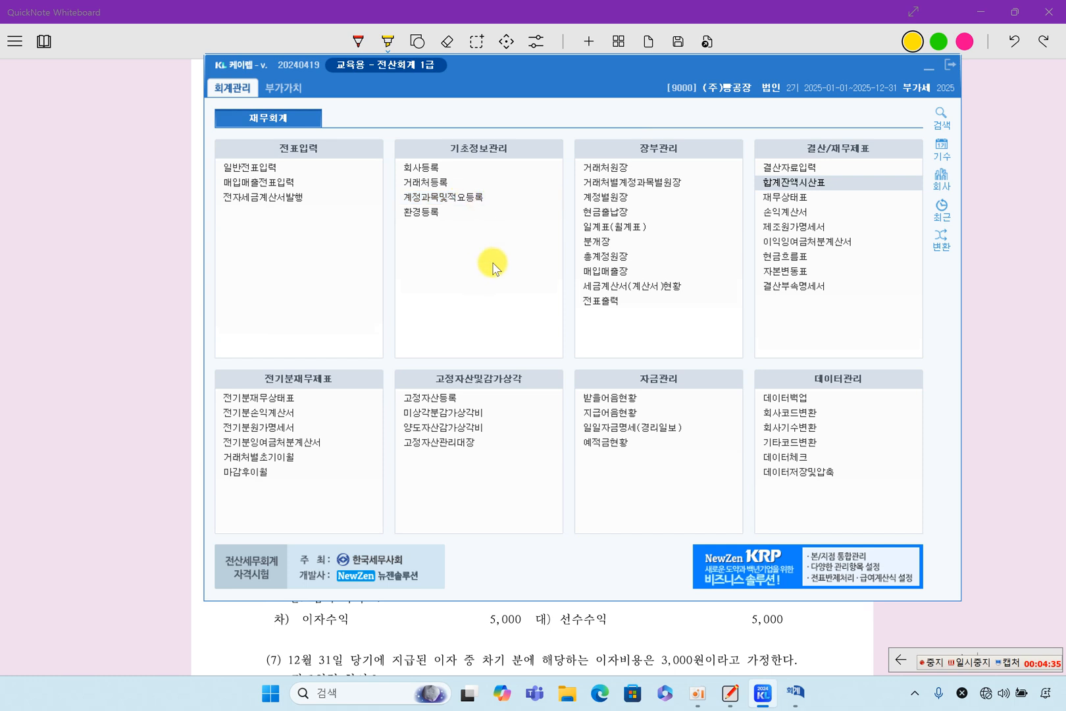
left_click(476, 197)
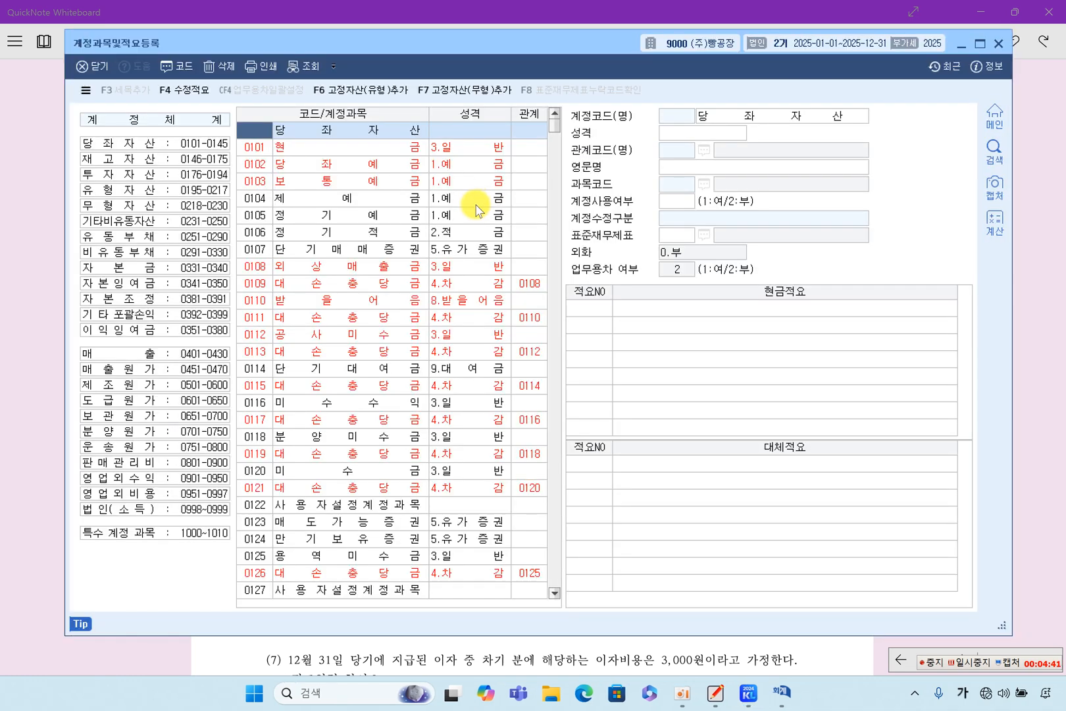
left_click(161, 479)
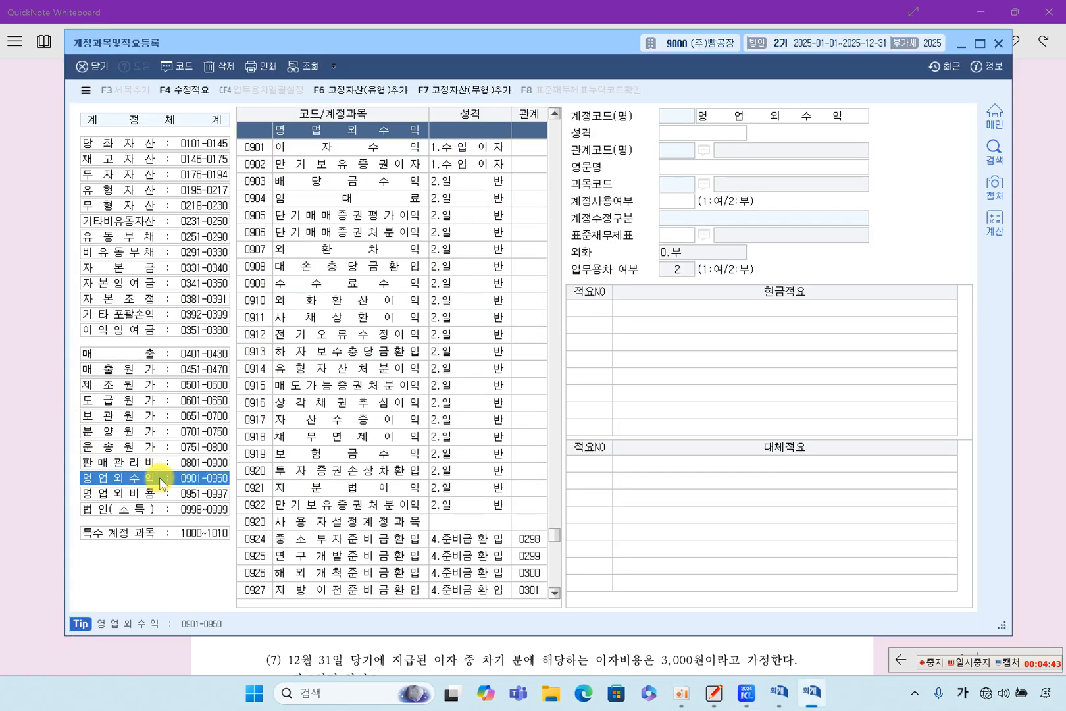
left_click(366, 214)
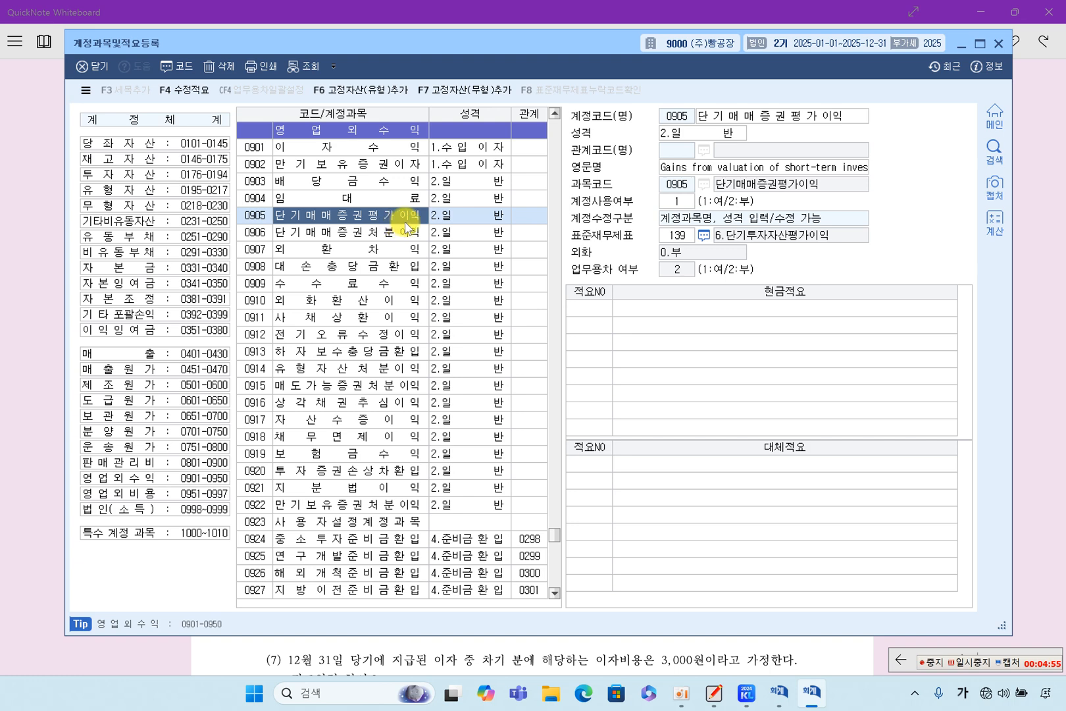
left_click(753, 119)
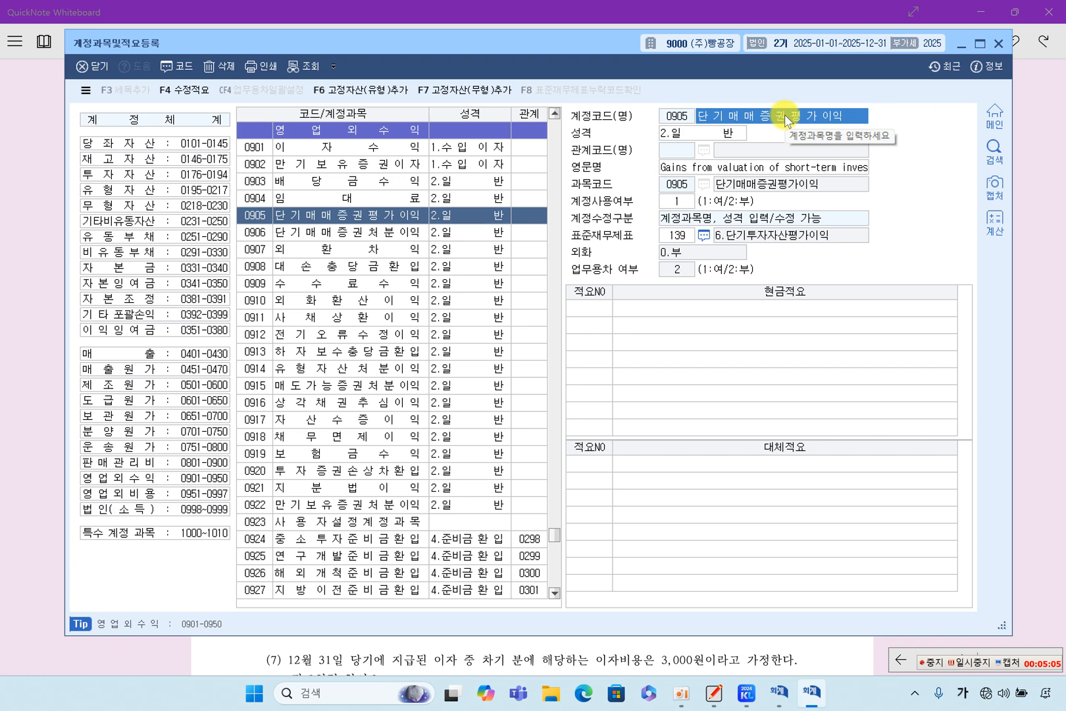
Step: Compare accounts 0905 단기매매증권평가이익 and 0906 단기매매증권처분이익, and close the account registration
left_click(370, 230)
left_click(371, 220)
left_click(372, 229)
left_click(383, 220)
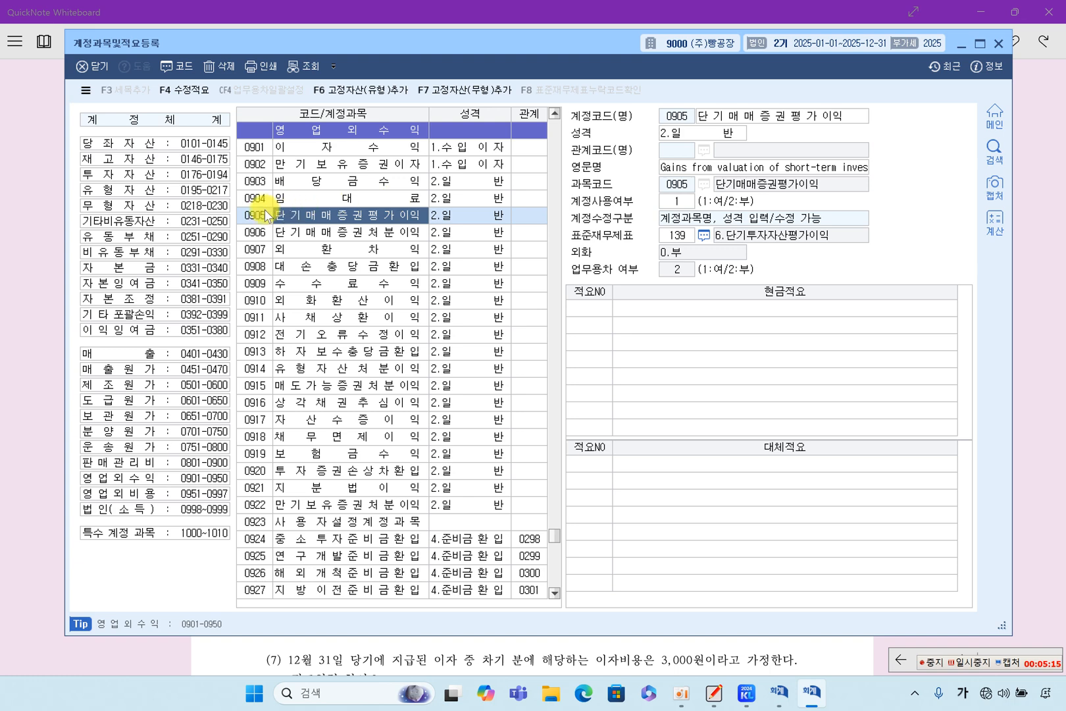
left_click(722, 118)
left_click(380, 211)
left_click(999, 44)
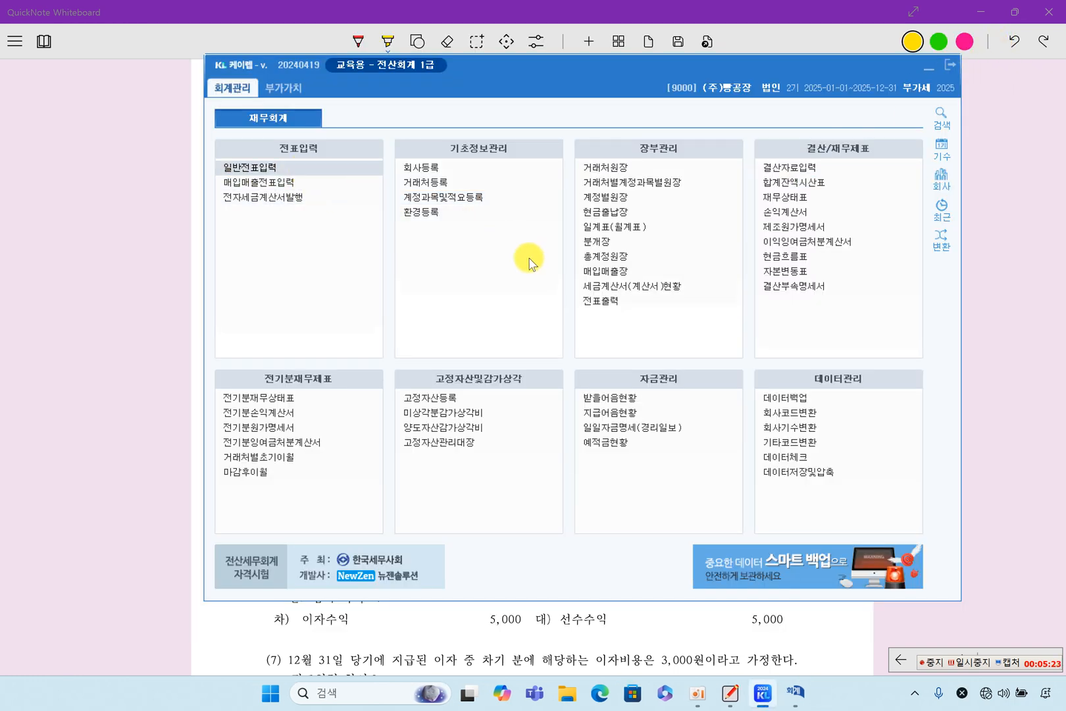
Step: Open 일반전표입력 and set the voucher date to December 31, 2025
type("12")
key("Return")
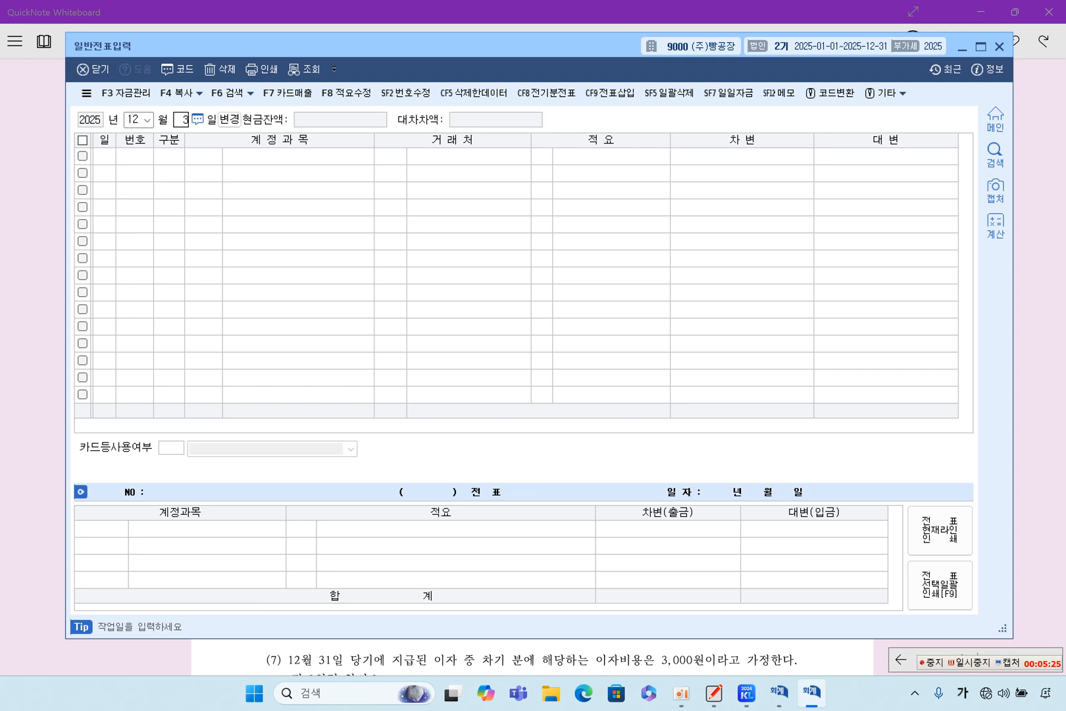
type("31")
key("Return")
Step: Enter a debit line for account 0107 단기매매증권 with the amount 100,000
type("3")
key("Return")
type("107")
key("Return")
key("Return")
key("Return")
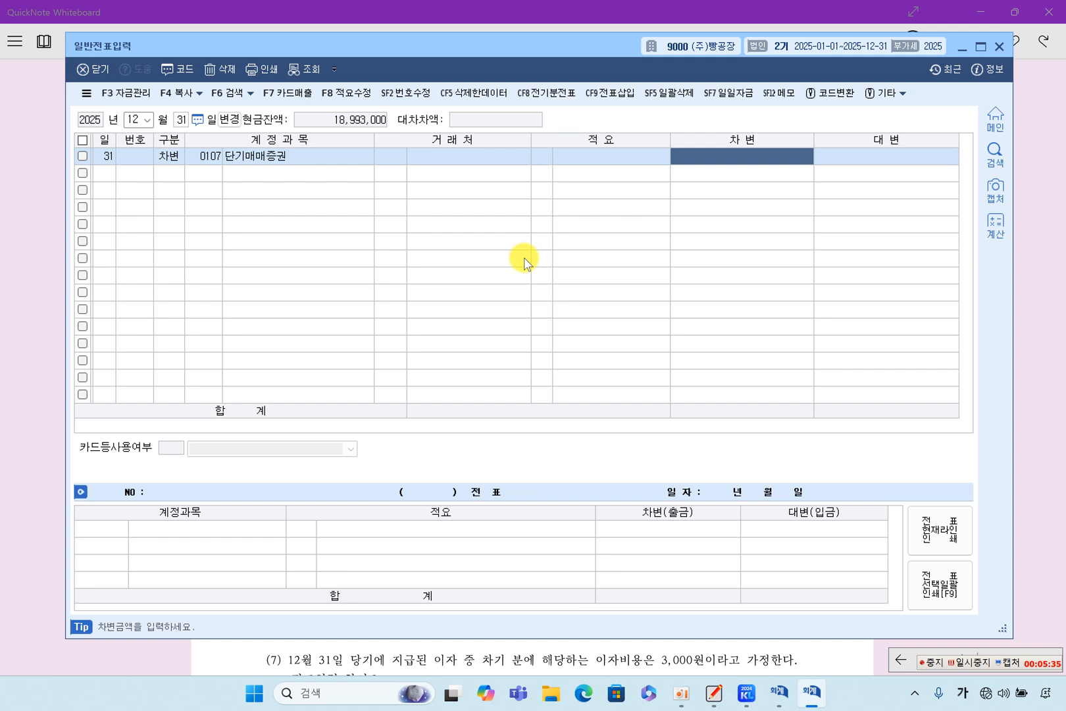
type("1")
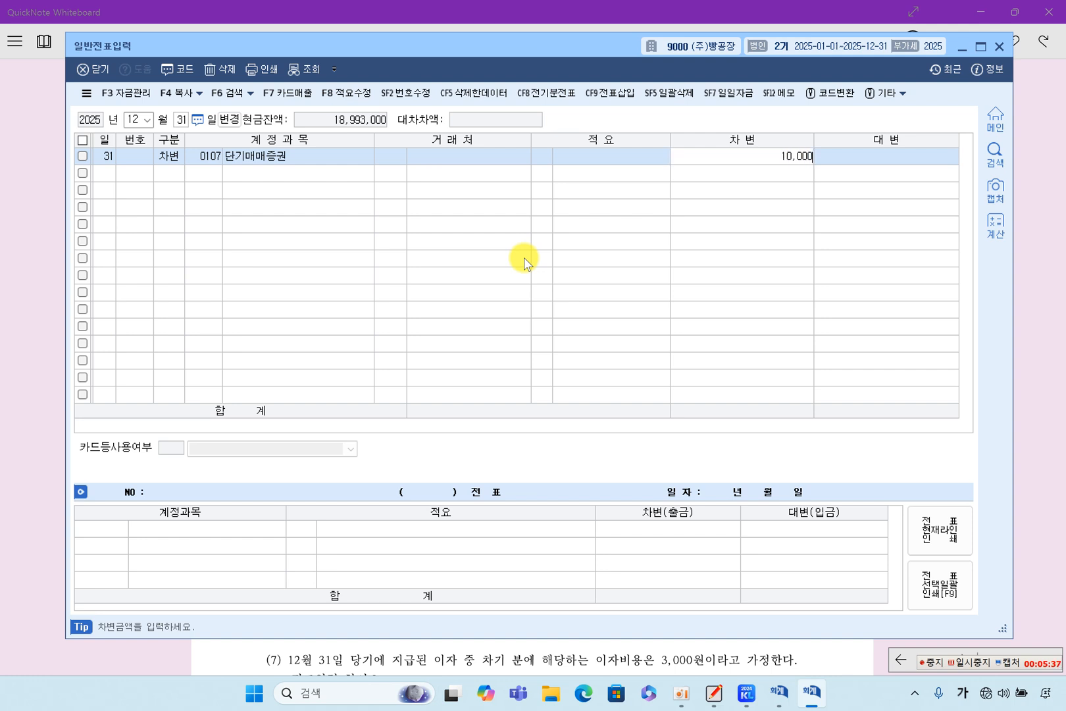
type("00,000")
key("Return")
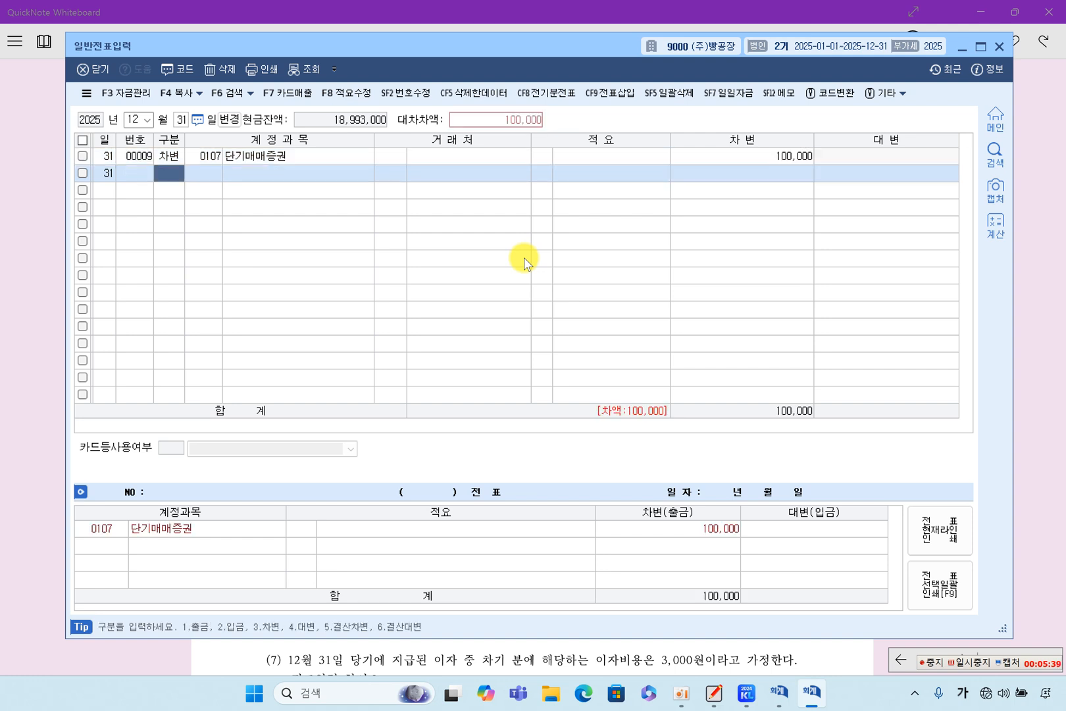
Step: Look up accounts with 단기매 and add a credit line for 0905 단기매매증권평가이익 with the amount 100,000
type("4")
key("F2")
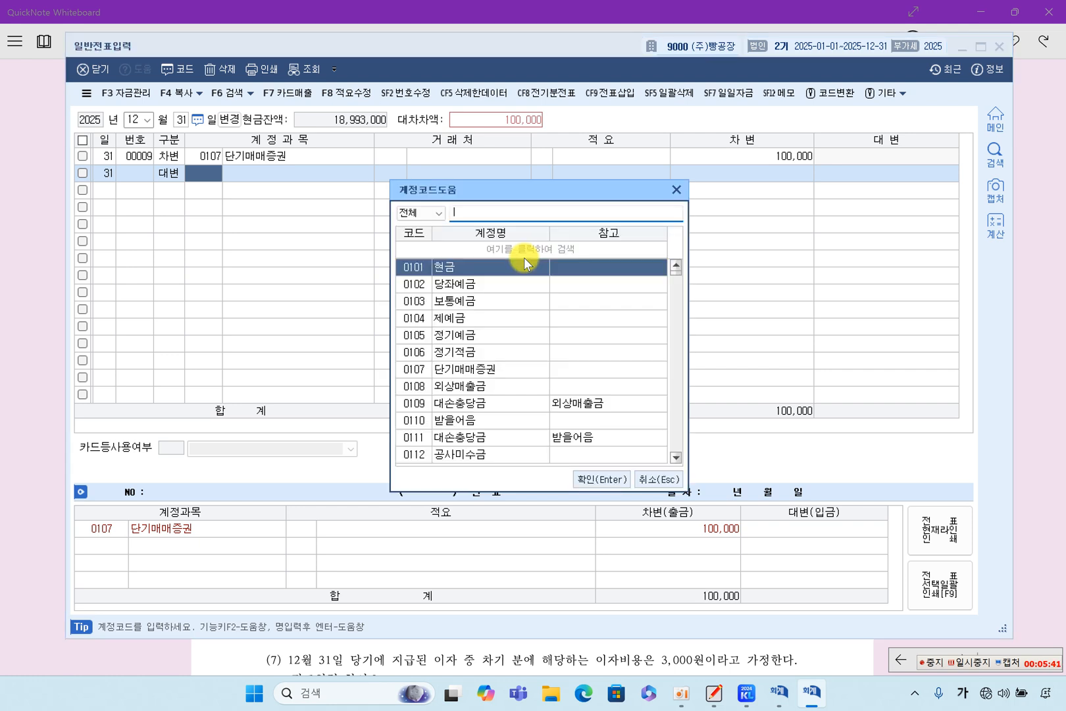
type("단")
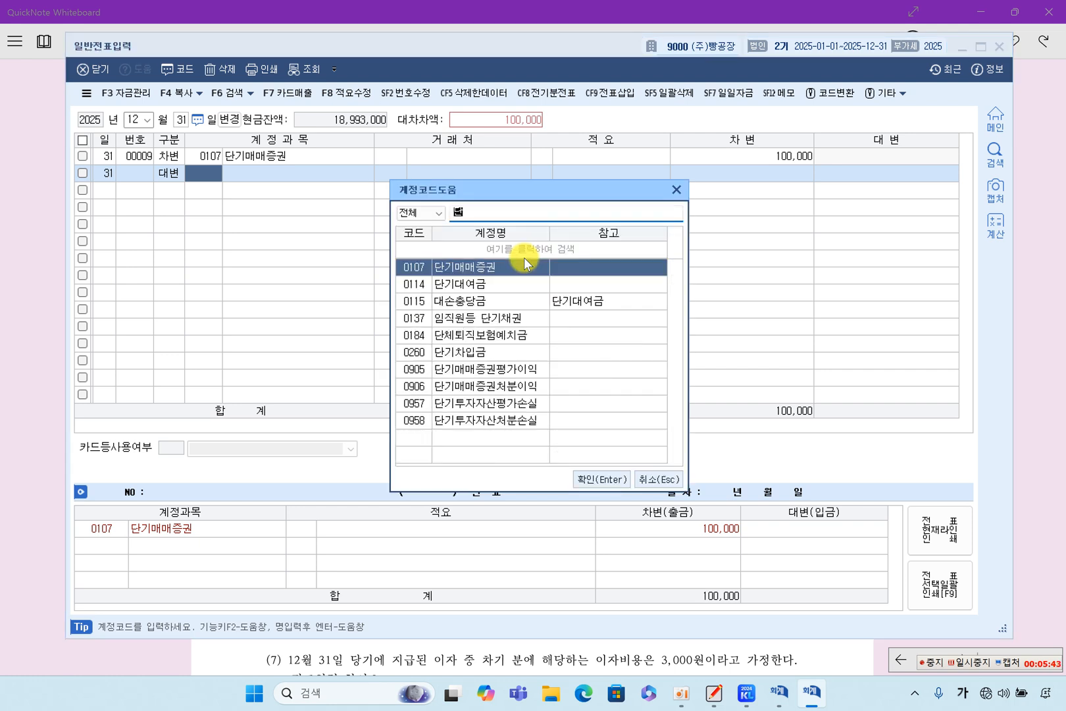
type("기매")
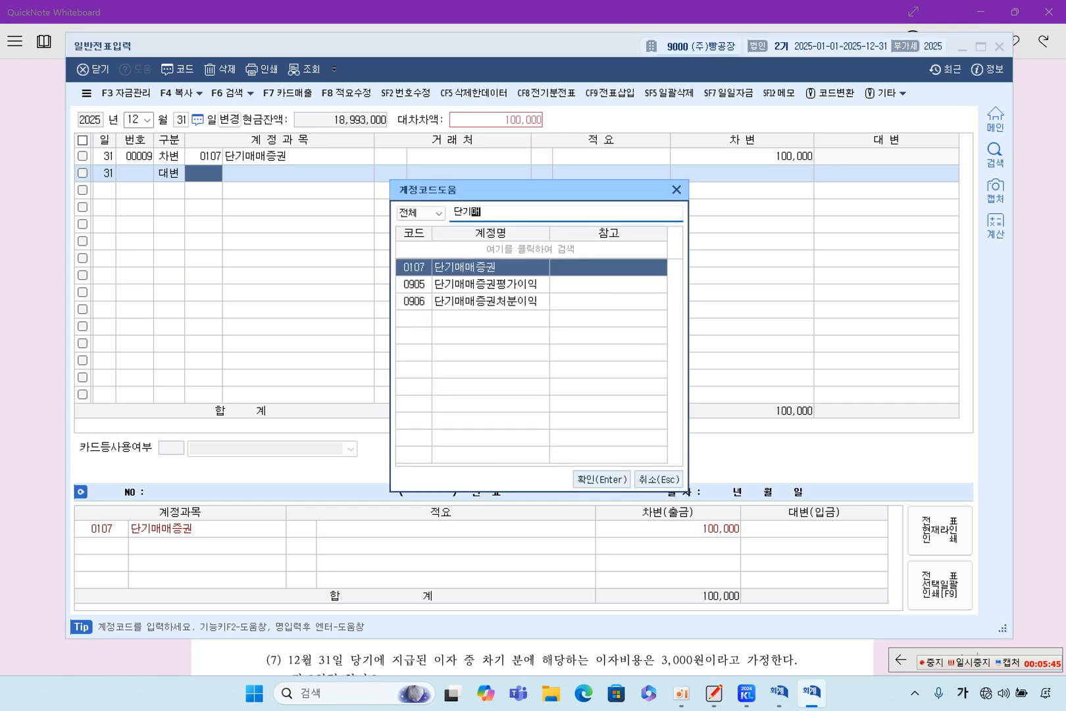
key("Down")
key("Return")
key("Return")
key("Return")
key("Return")
key("Return")
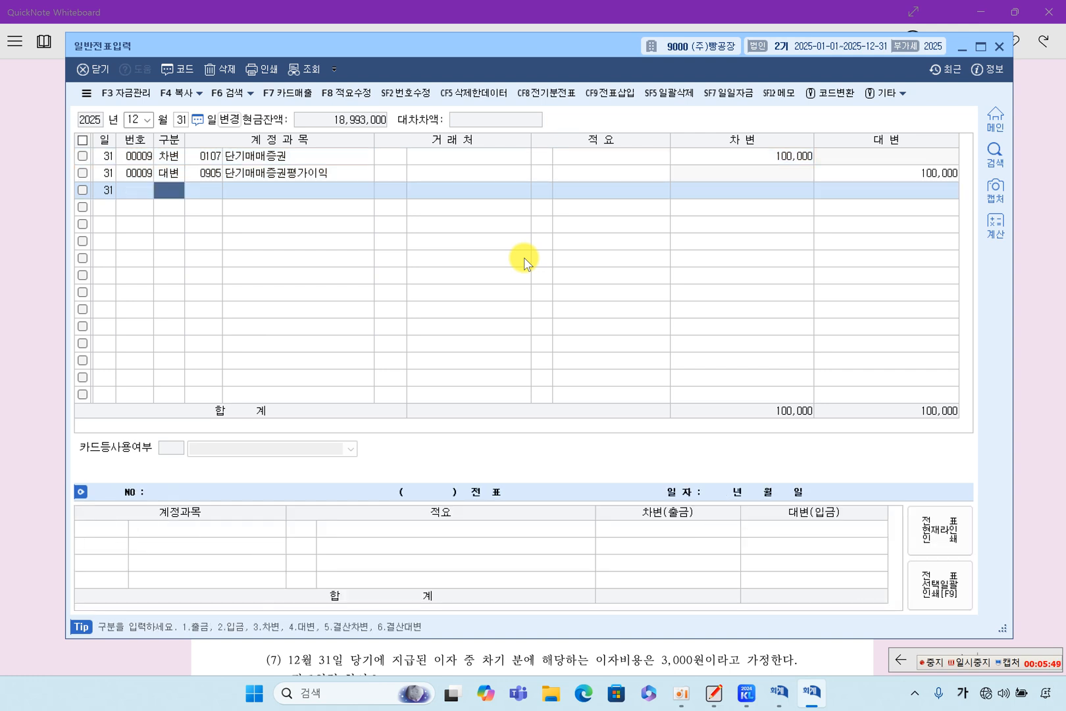
Step: Return to QuickNote Whiteboard and highlight 매도가능증권의 기말시점의 공정가치는 4,500,000 in yellow in problem (2)
left_click(46, 309)
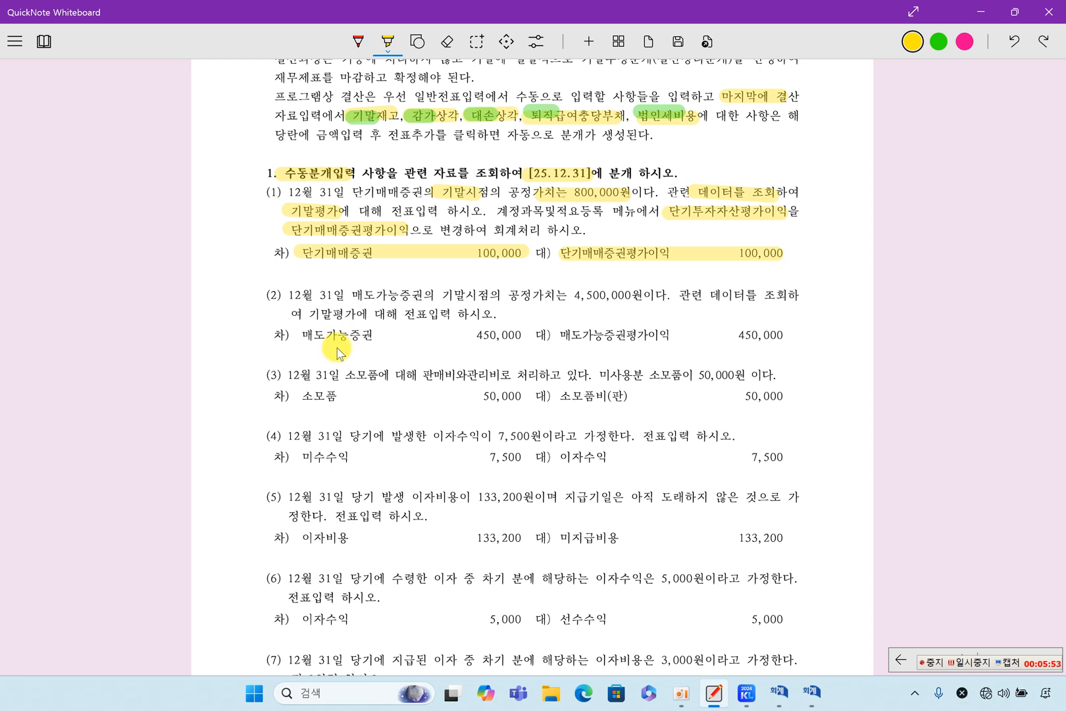
left_click_drag(354, 297, 628, 304)
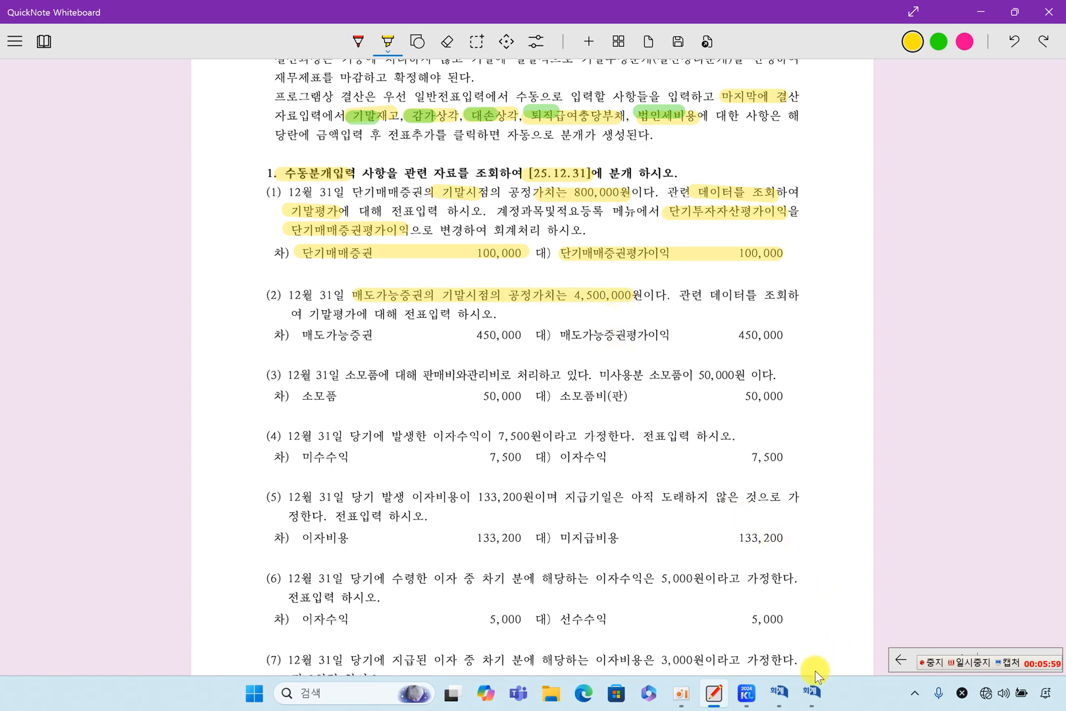
Step: Switch to the 합계잔액시산표 window in KcLep and check the 매도가능증권 balance under 투자자산
left_click(746, 693)
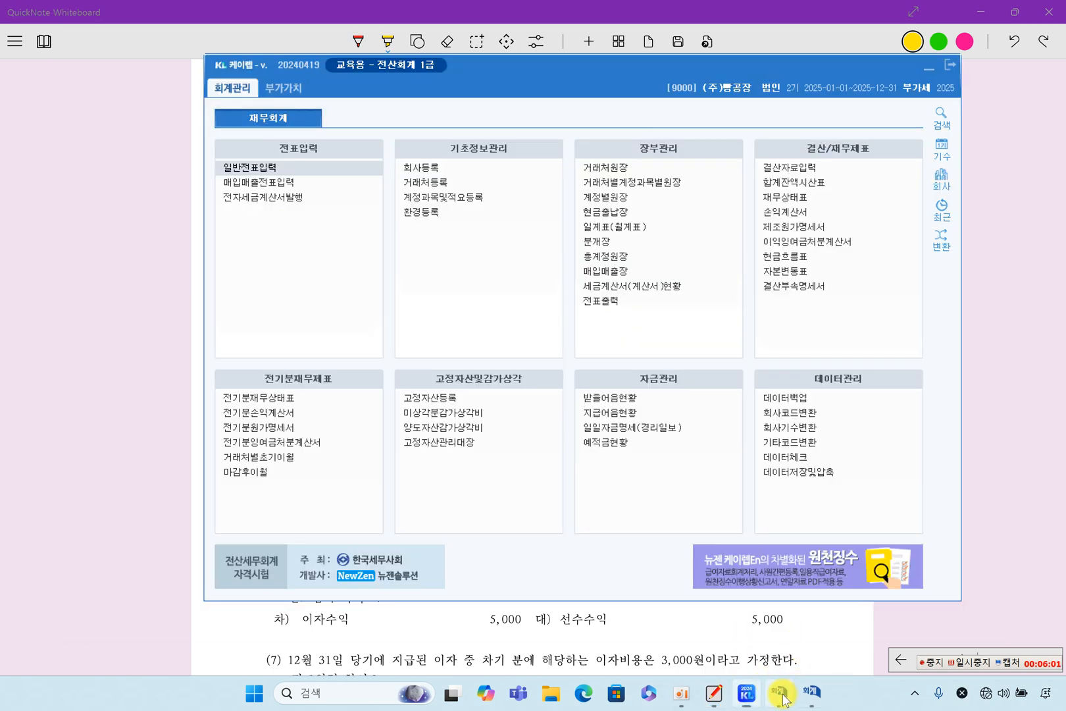
left_click(782, 698)
left_click(451, 374)
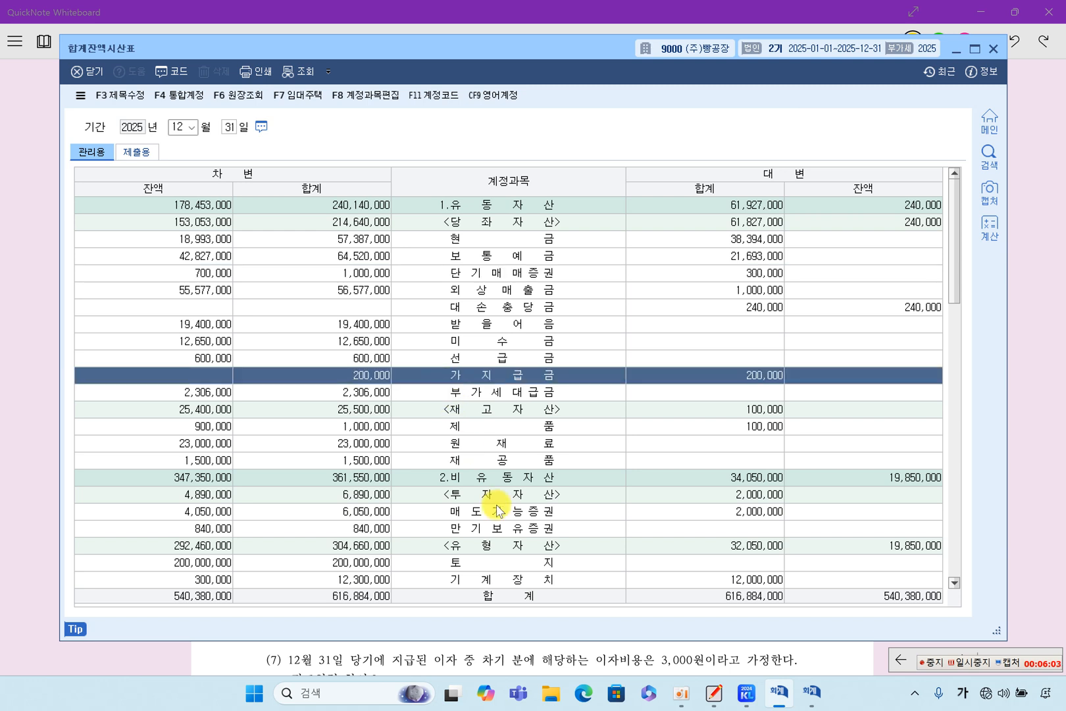
scroll(494, 494, "down", 1)
left_click(476, 445)
left_click(433, 463)
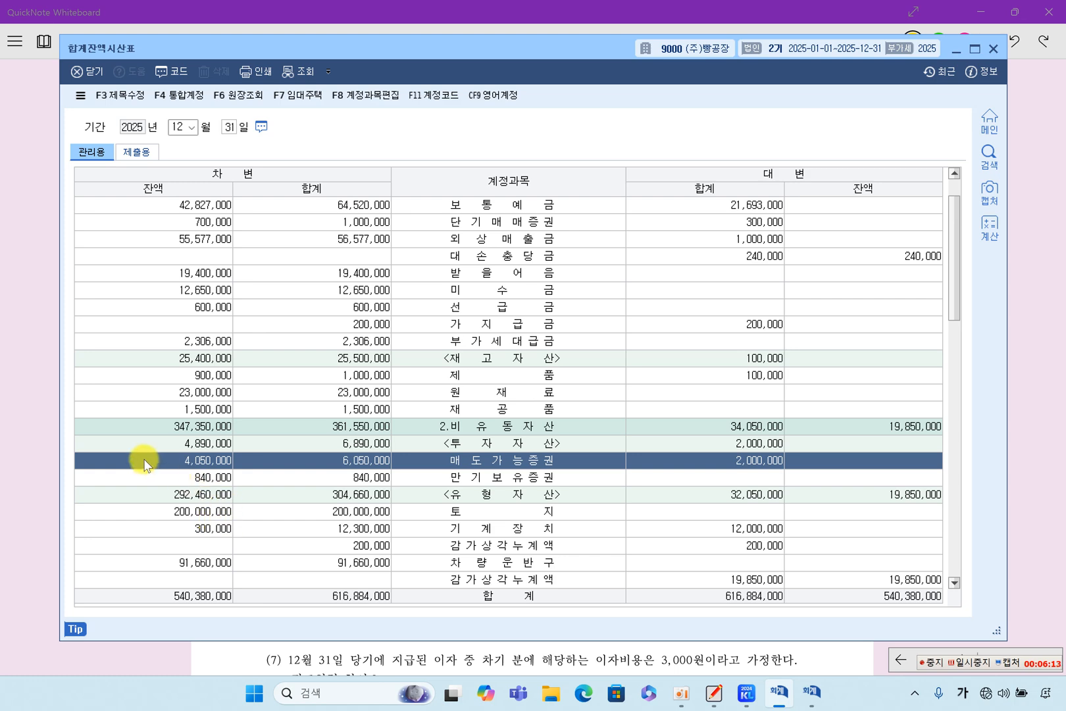
Step: Return to QuickNote Whiteboard and highlight the 매도가능증권 / 매도가능증권평가이익 450,000 answer line of problem (2) in yellow
left_click(33, 380)
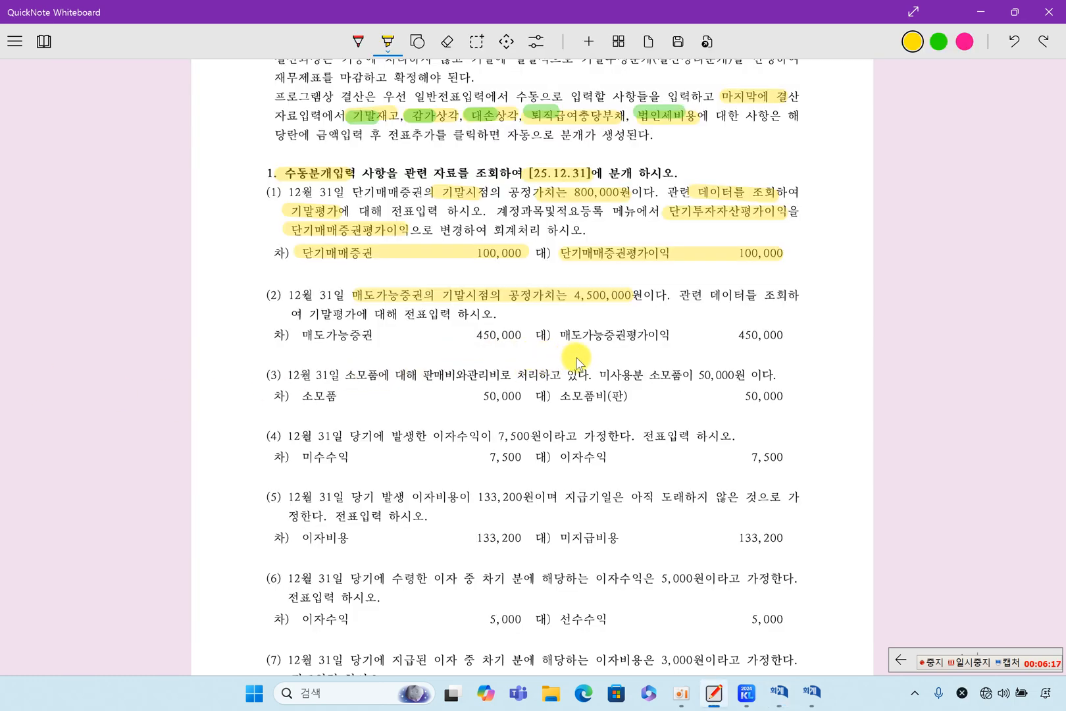
left_click_drag(295, 335, 786, 337)
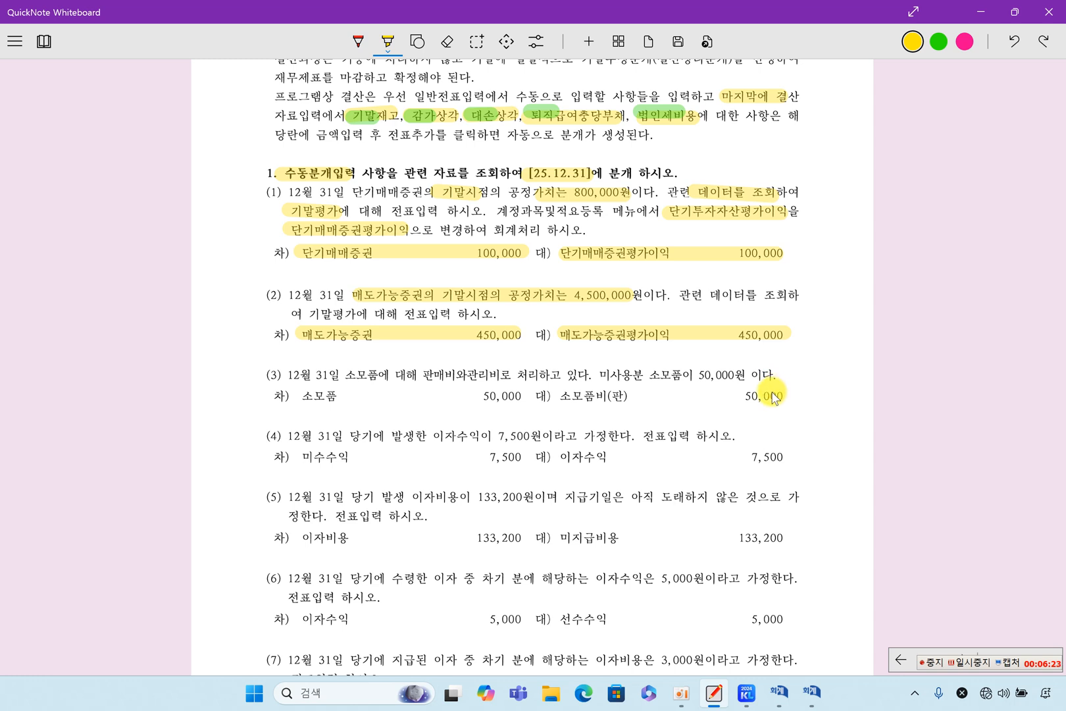
Step: Switch to 일반전표입력 and enter a debit line for account 0178 매도가능증권 with the amount 450,000
left_click(809, 696)
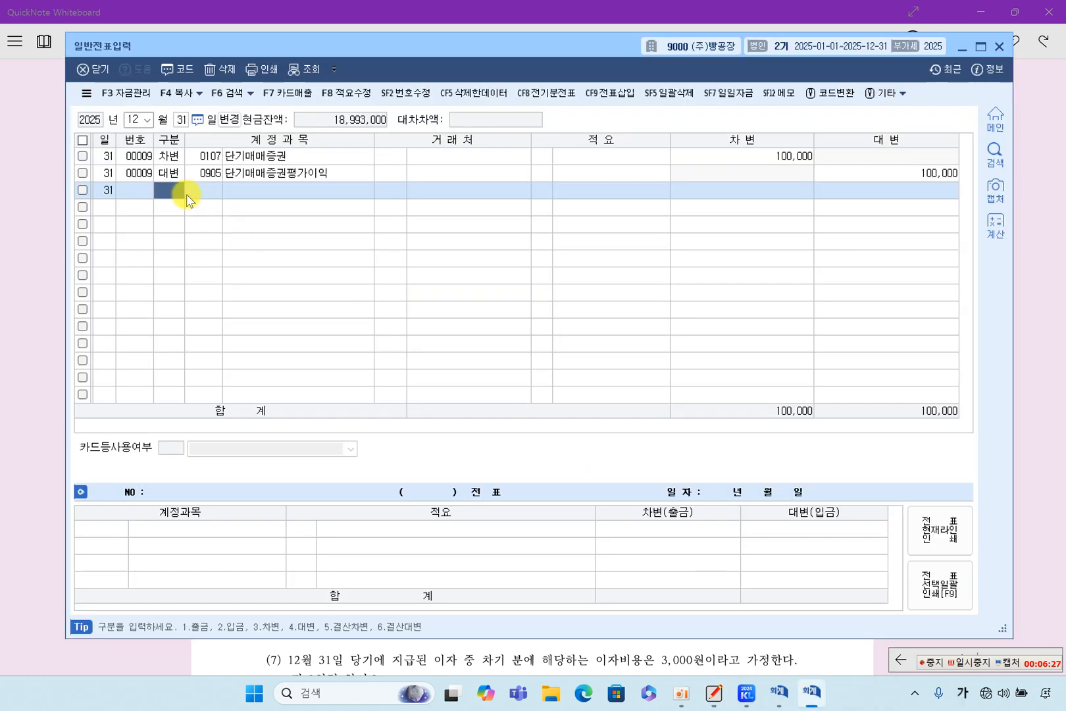
type("3")
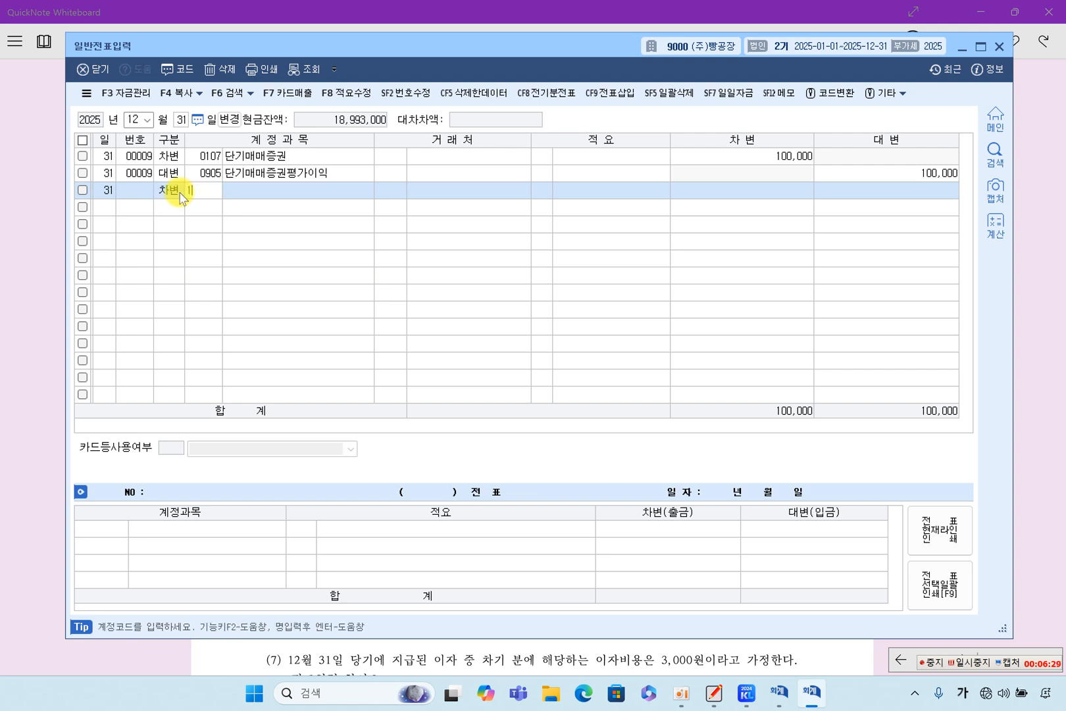
type("178")
key("Return")
key("Return")
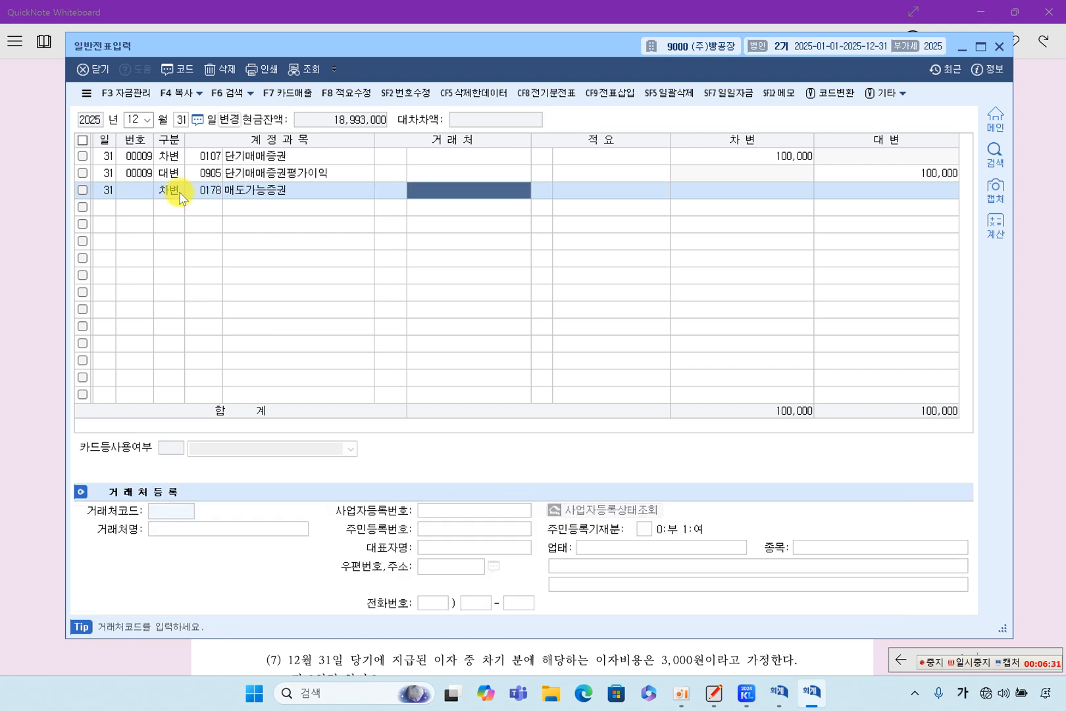
key("Return")
key("Return")
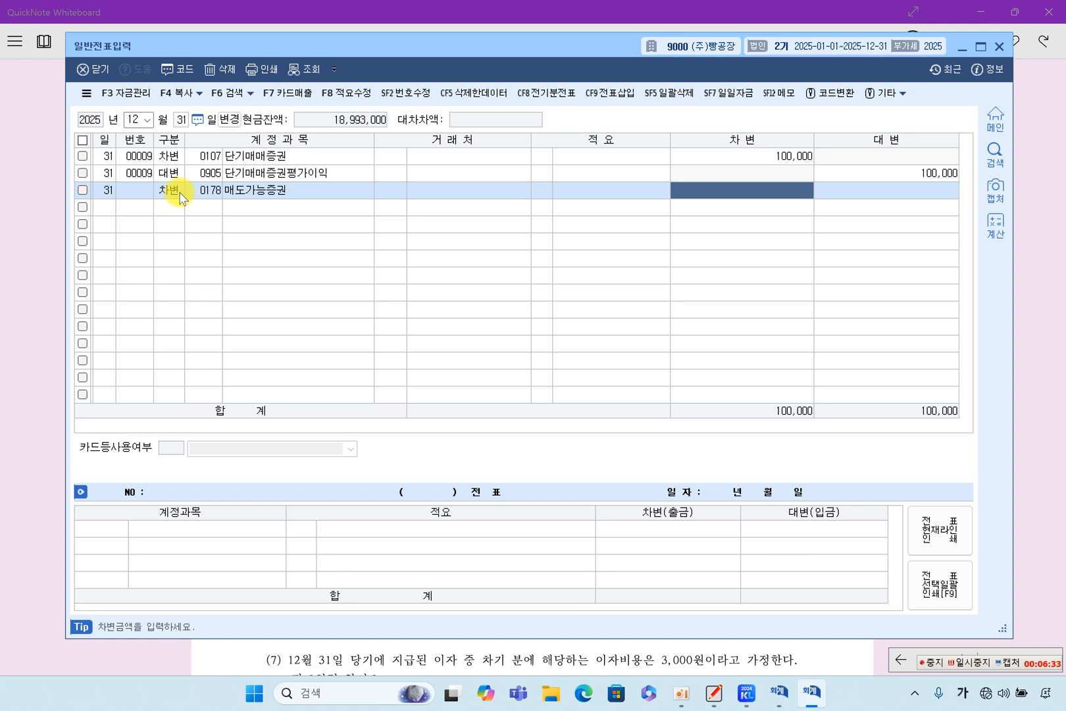
type("450,000")
key("Return")
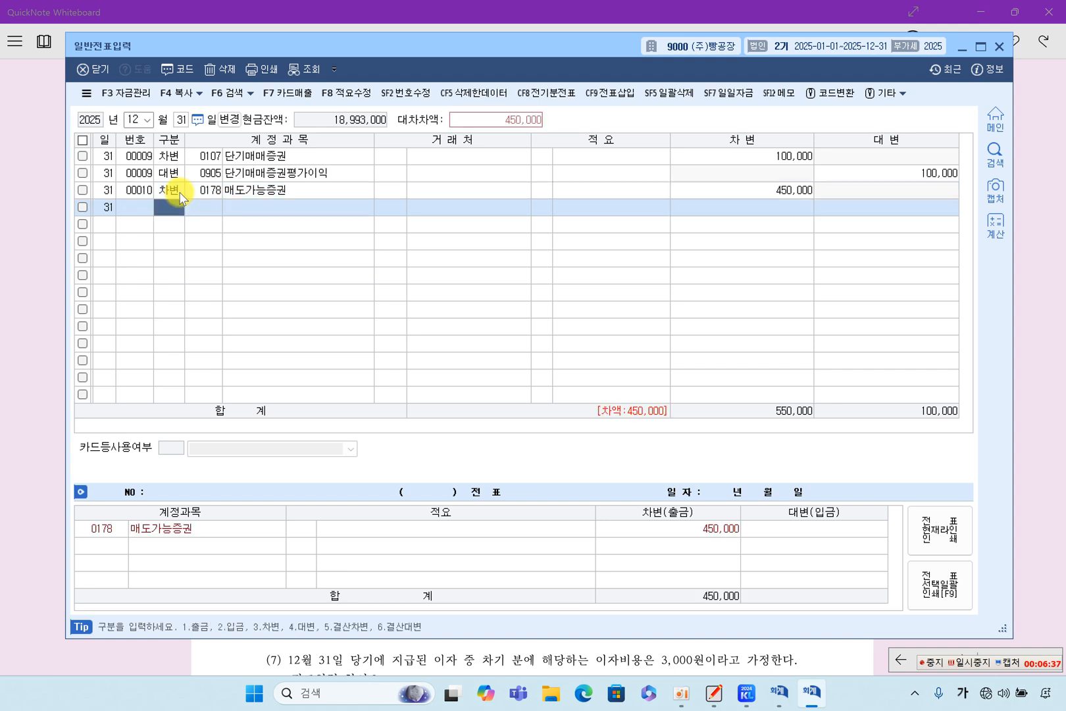
Step: Look up accounts with 매도 and add a credit line for 0394 매도가능증권평가이익 with the amount 450,000
type("4")
key("F2")
type("ㅁ")
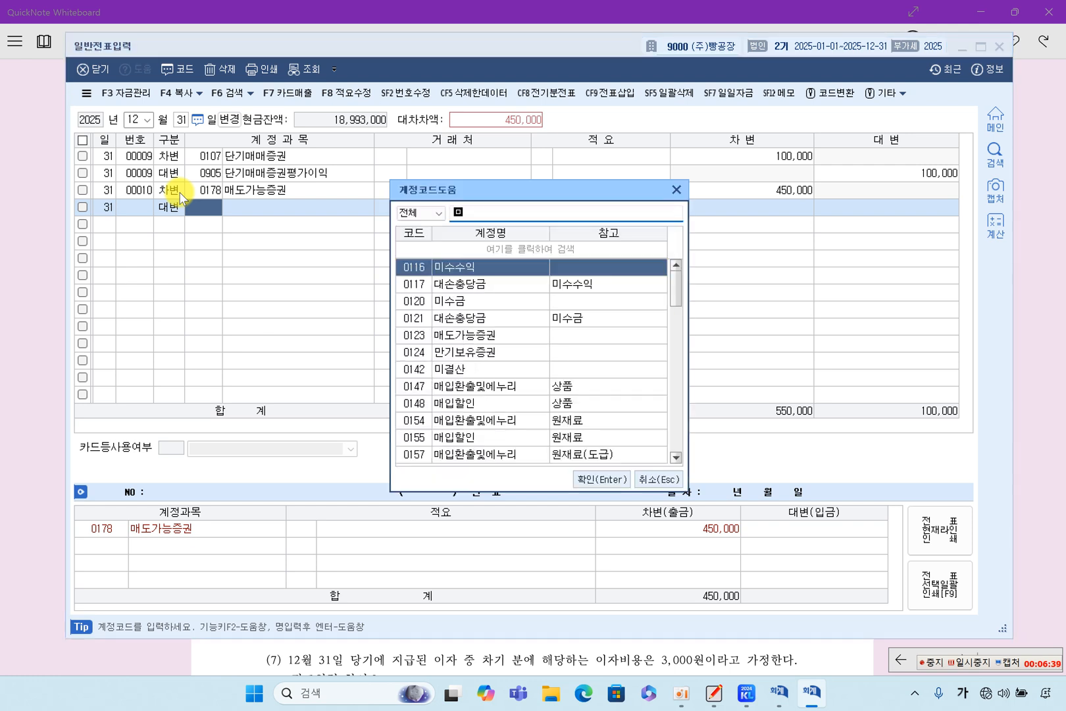
type("ㅐ도")
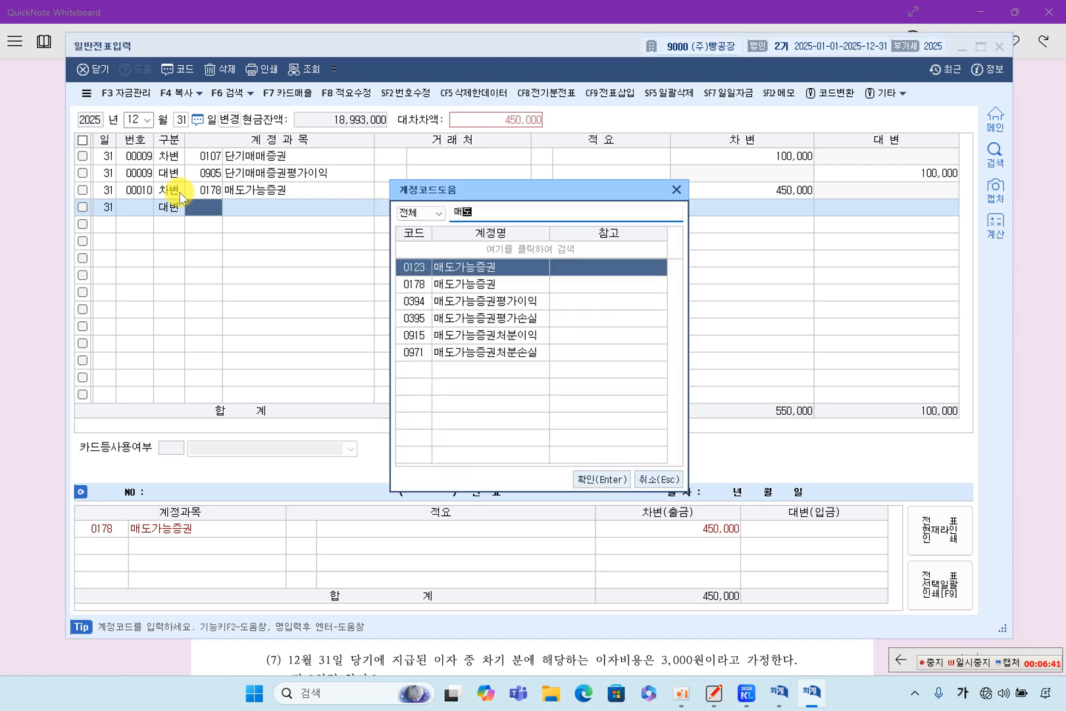
key("Down")
key("Down")
key("Return")
key("Return")
key("Return")
key("Return")
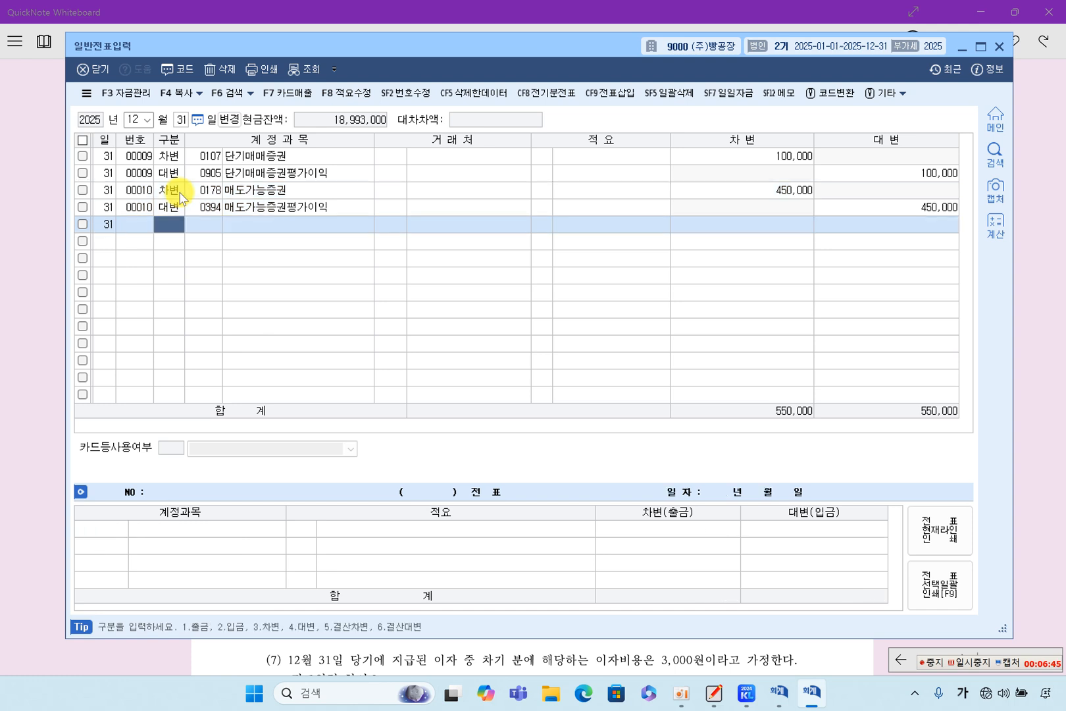
left_click(204, 209)
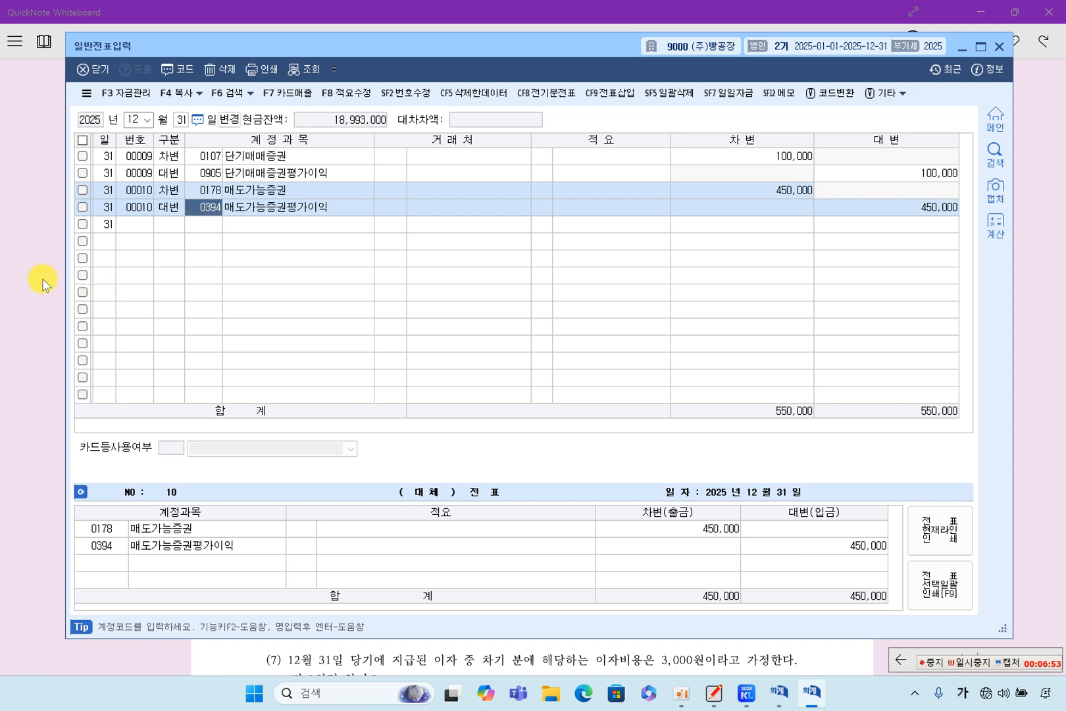
Step: In QuickNote Whiteboard, highlight the key phrases of problem (3) on 소모품, 판매비와관리비로 처리하고 and 미사용분 소모품이 50,000
key("alt+Tab")
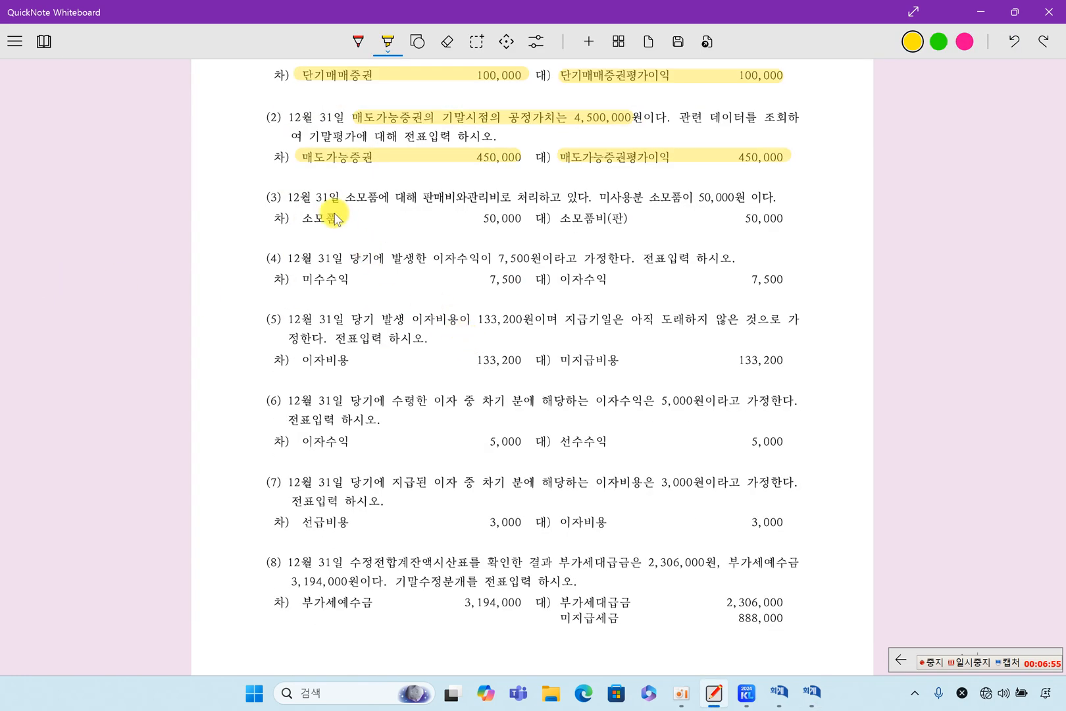
left_click_drag(283, 196, 560, 199)
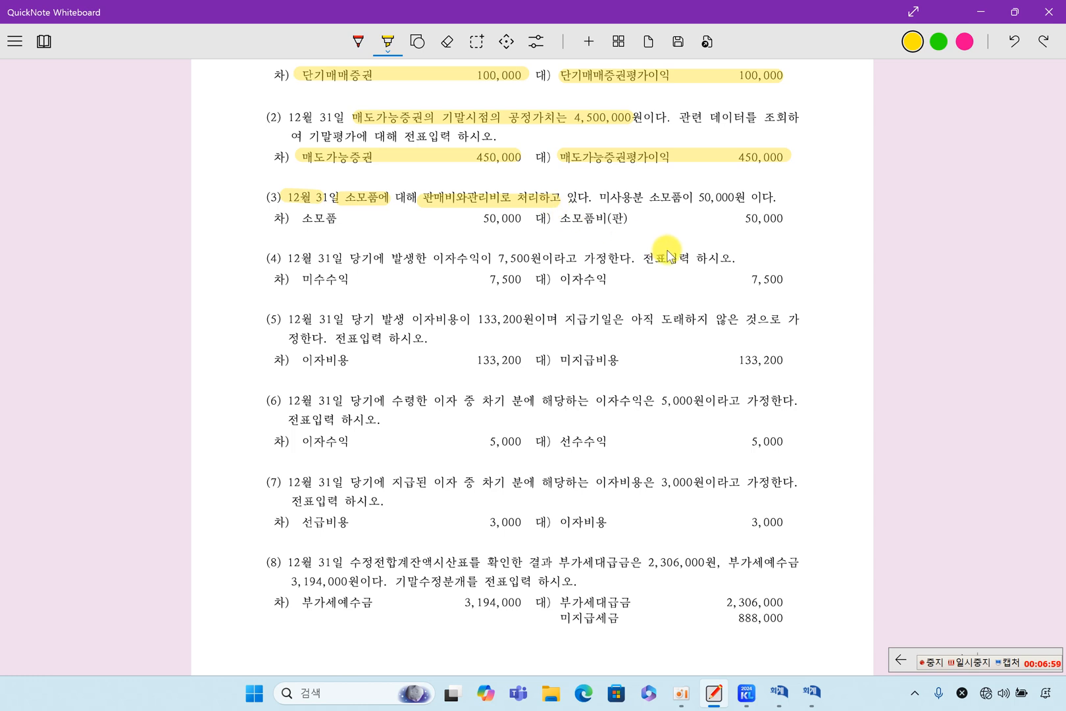
left_click_drag(595, 197, 718, 200)
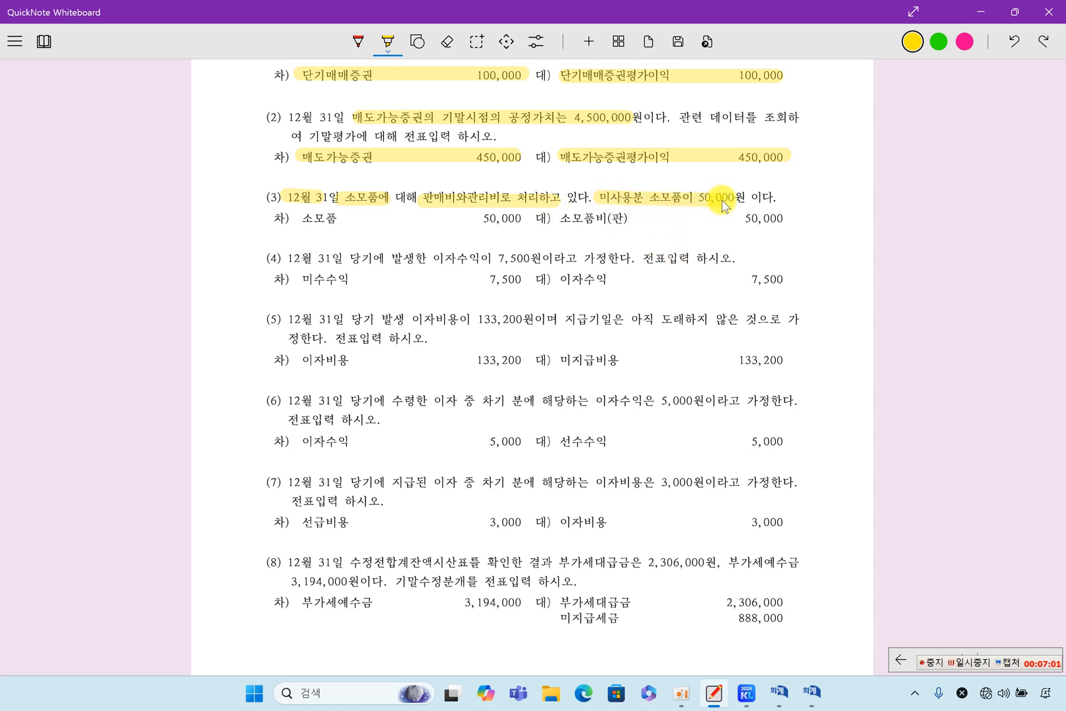
Step: Switch to 합계잔액시산표 and check the 소모품비 amount under 판매비및일반관리비
left_click(816, 701)
left_click(777, 694)
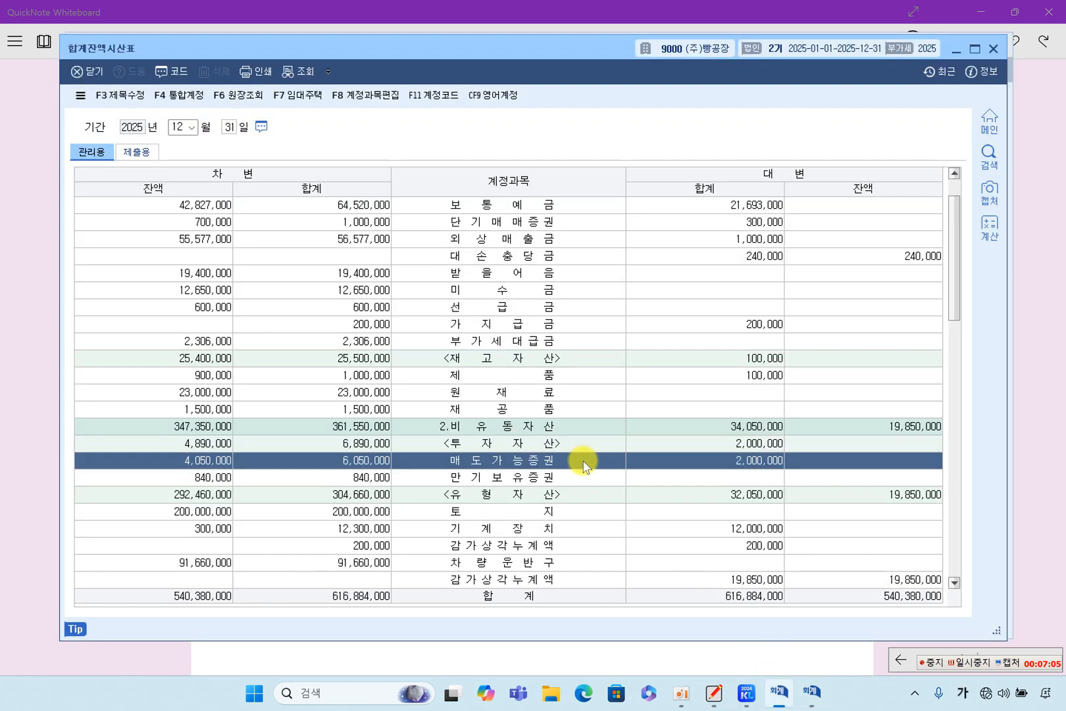
left_click(469, 390)
scroll(533, 445, "down", 10)
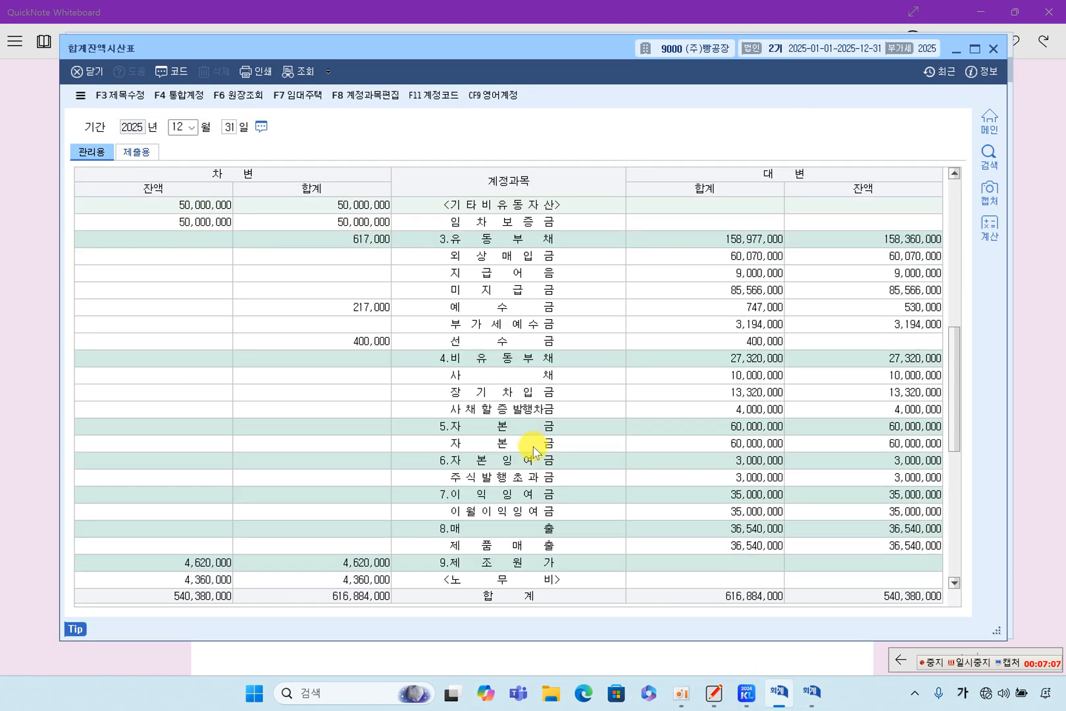
scroll(534, 445, "down", 4)
scroll(524, 443, "down", 4)
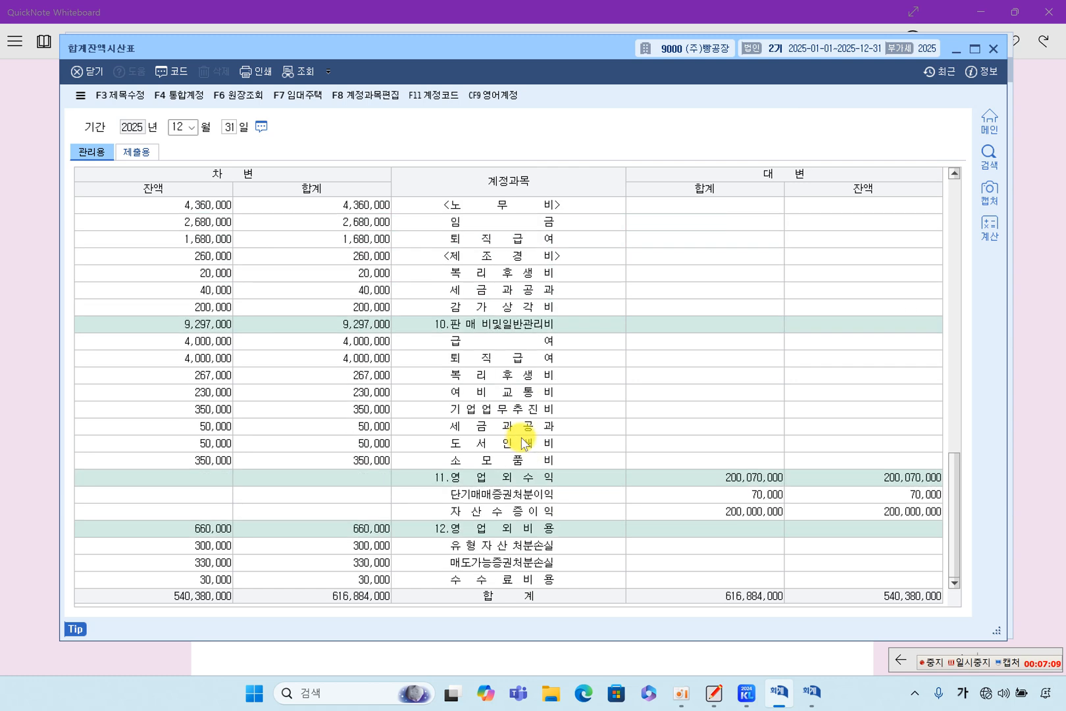
left_click(486, 324)
left_click(487, 461)
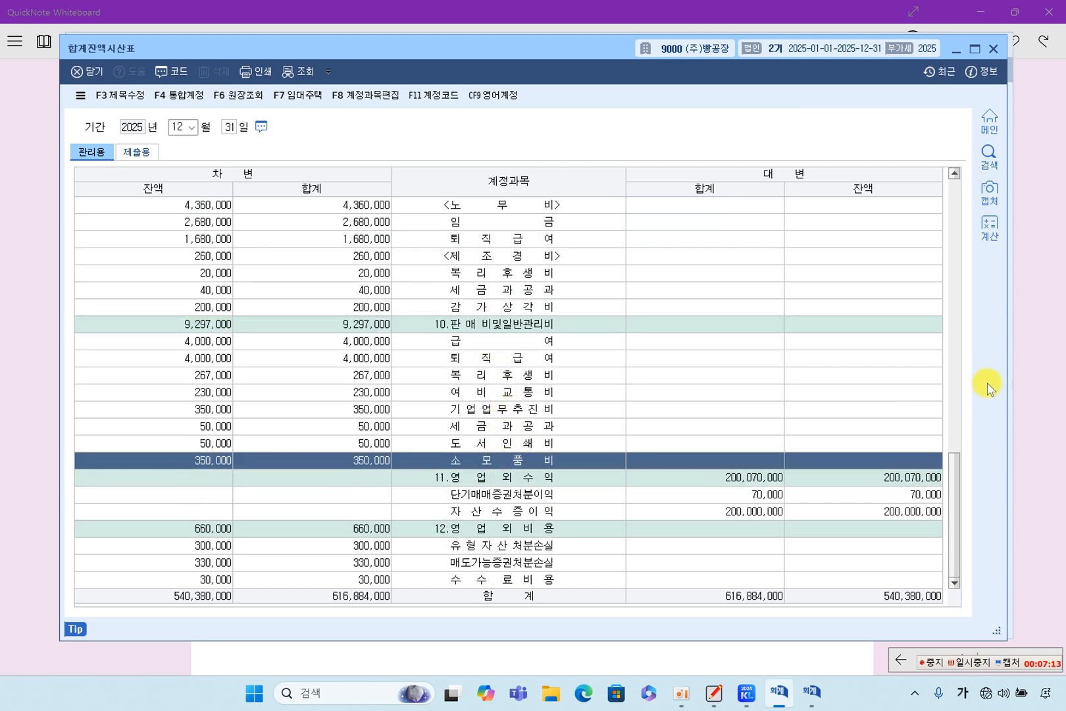
Step: Return to QuickNote Whiteboard, highlight 미사용분 소모품이 50,000원 again, and mark problem (3)'s 소모품 and 소모품비(판) answer line in yellow
left_click(1050, 363)
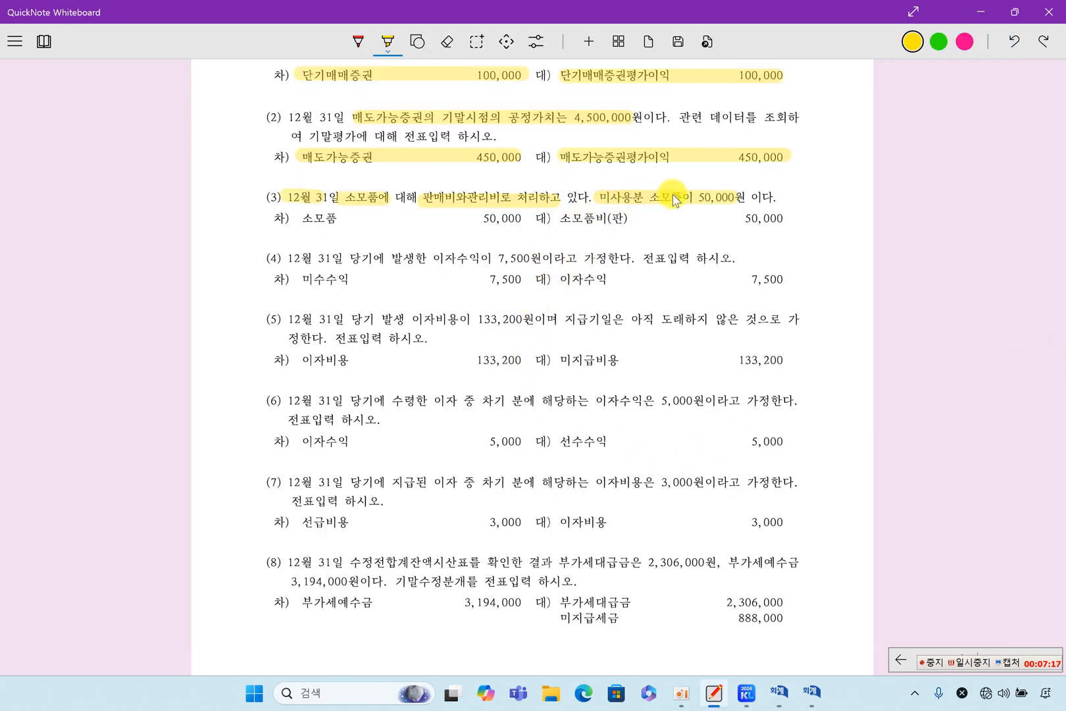
left_click_drag(636, 197, 743, 194)
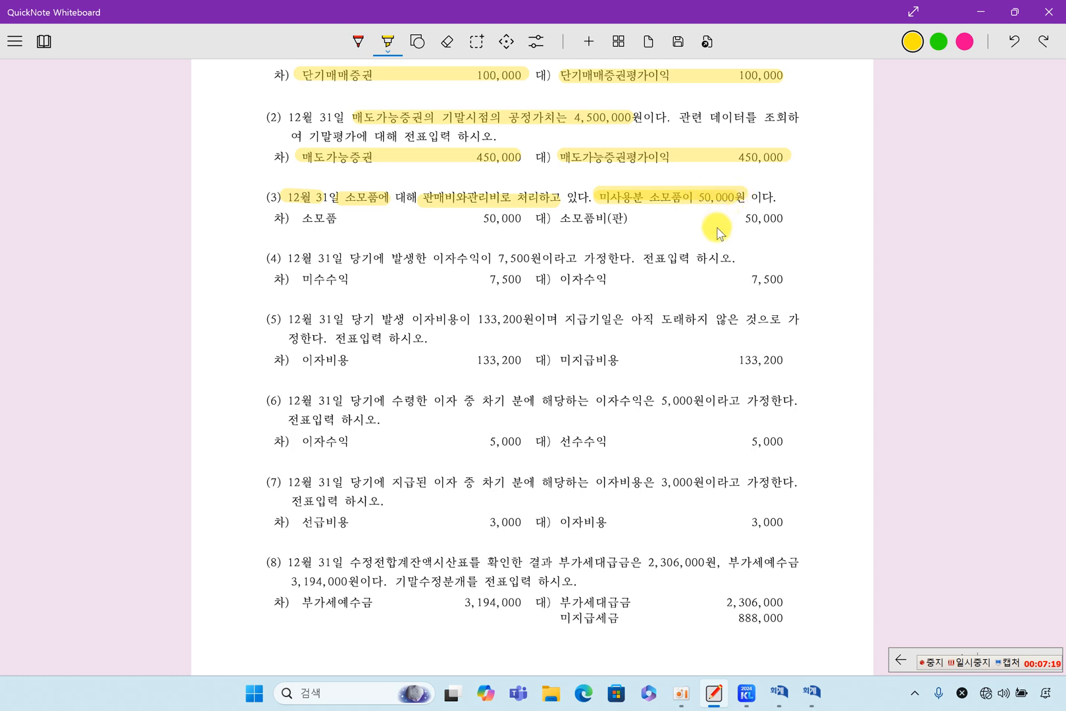
left_click_drag(576, 221, 784, 223)
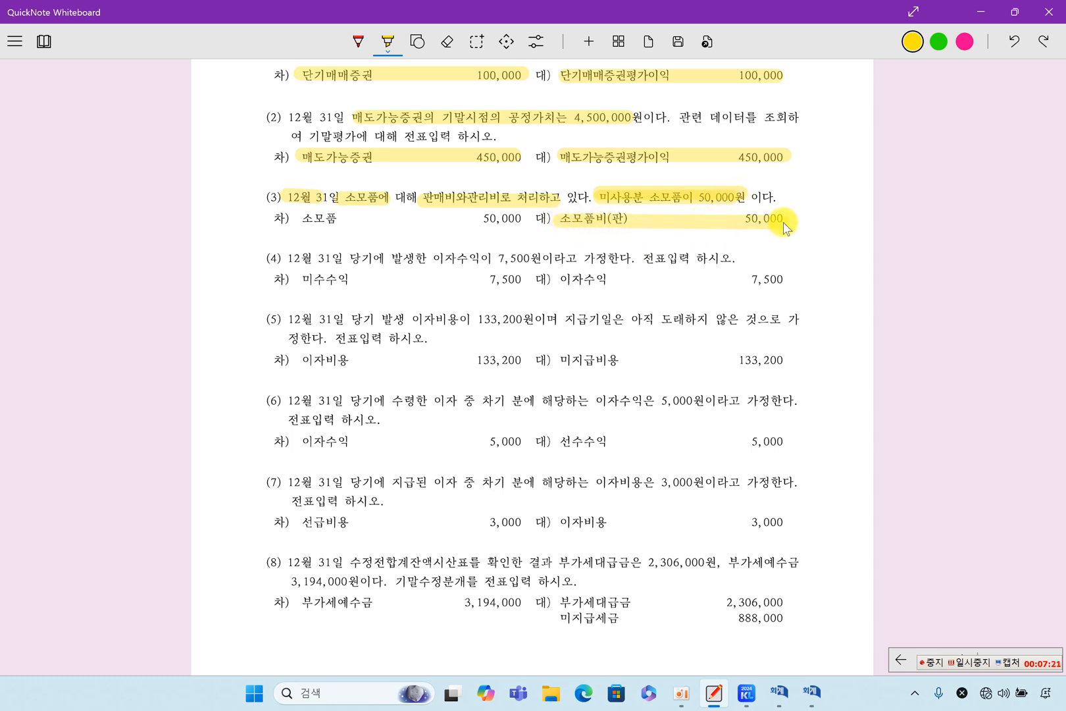
left_click_drag(293, 219, 524, 224)
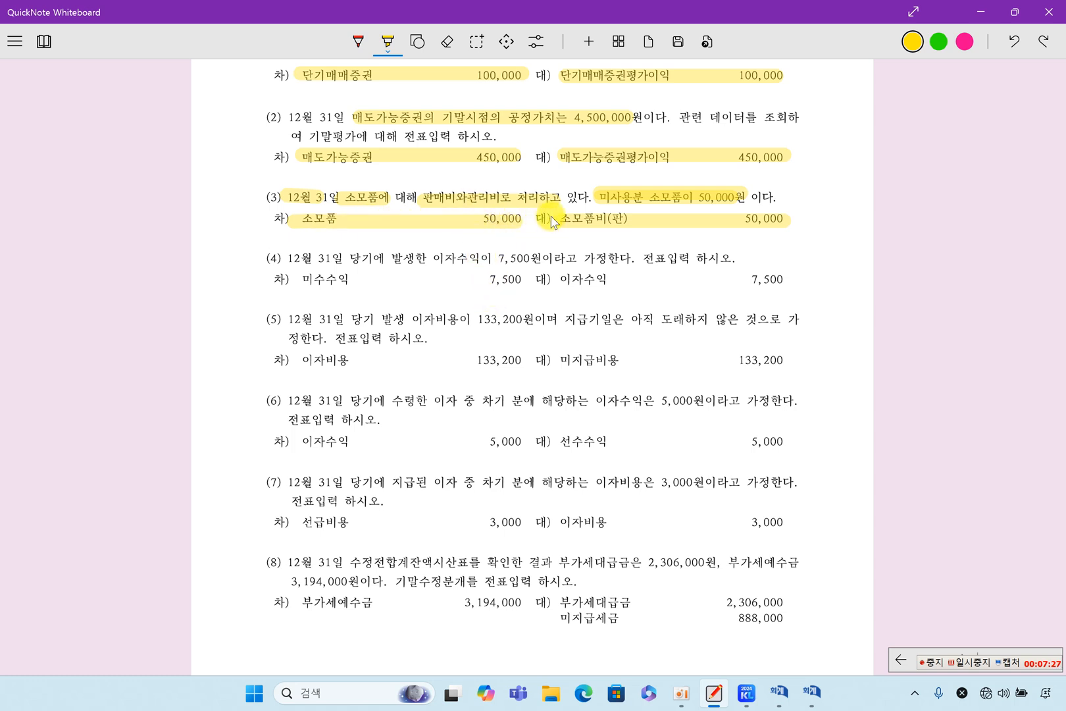
left_click_drag(562, 219, 633, 220)
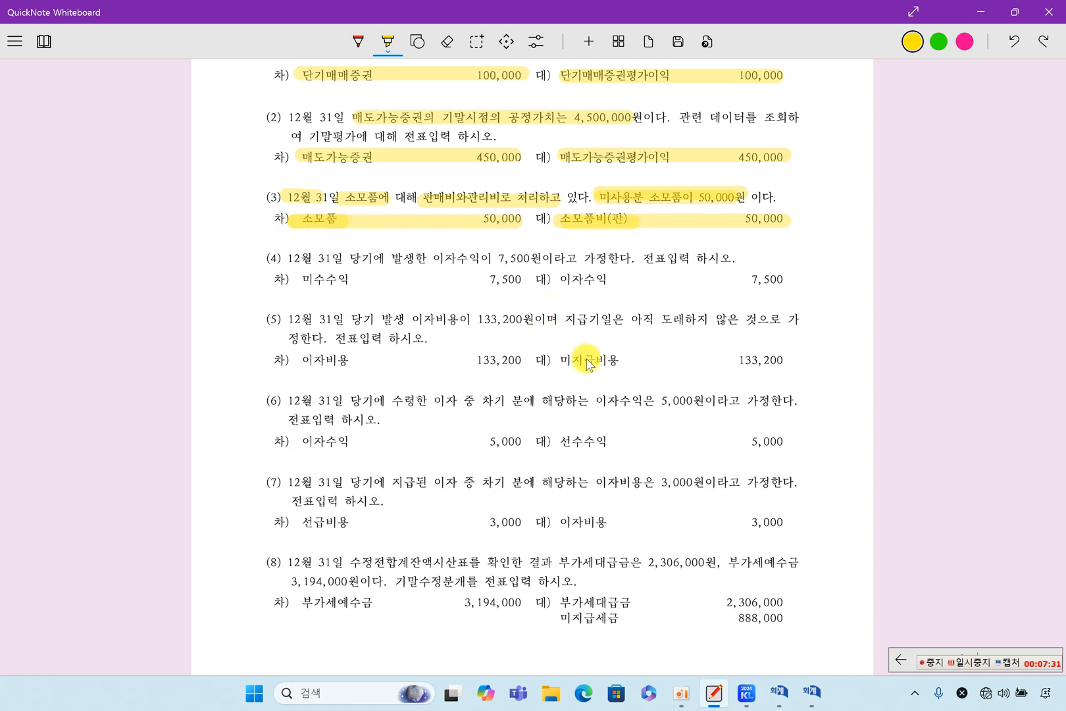
Step: In 일반전표입력, look up accounts with 소 and enter a debit line for 0173 소모품 with the amount 50,000
left_click(812, 692)
left_click(180, 227)
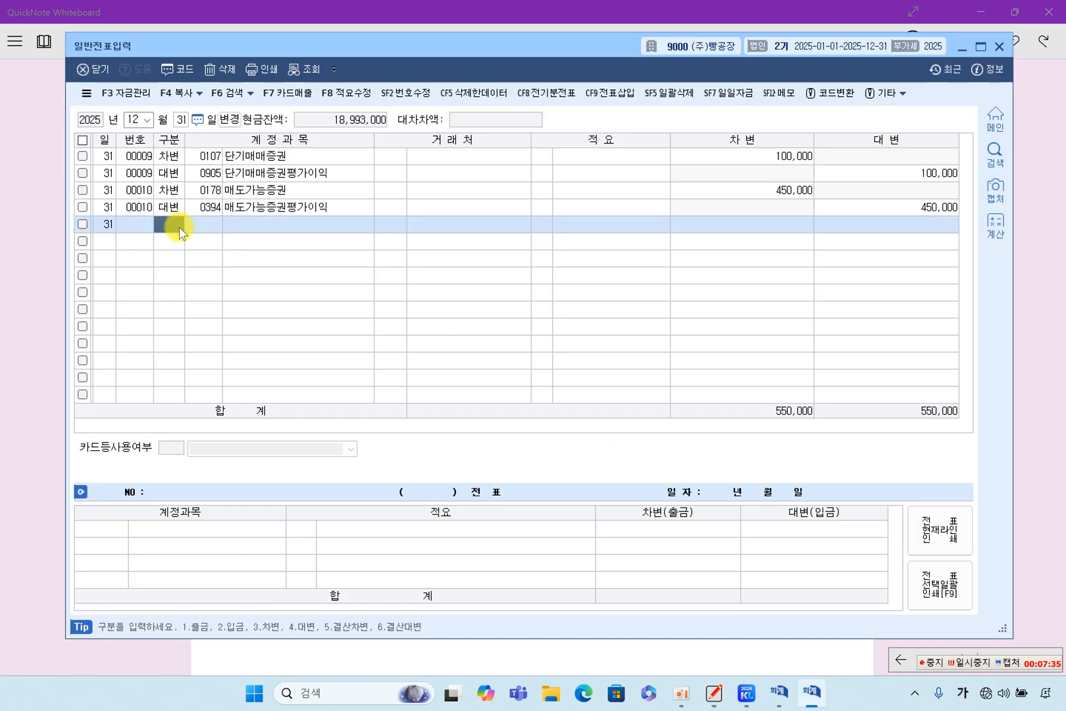
type("3")
key("F2")
type("소")
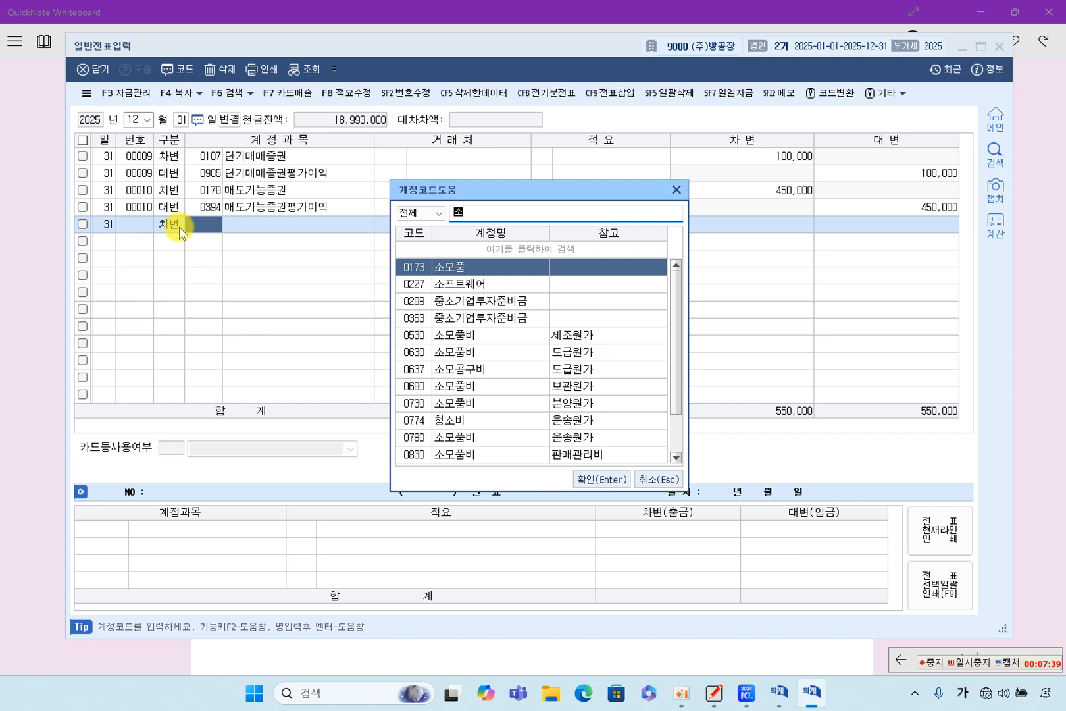
key("Return")
key("Return")
key("Return")
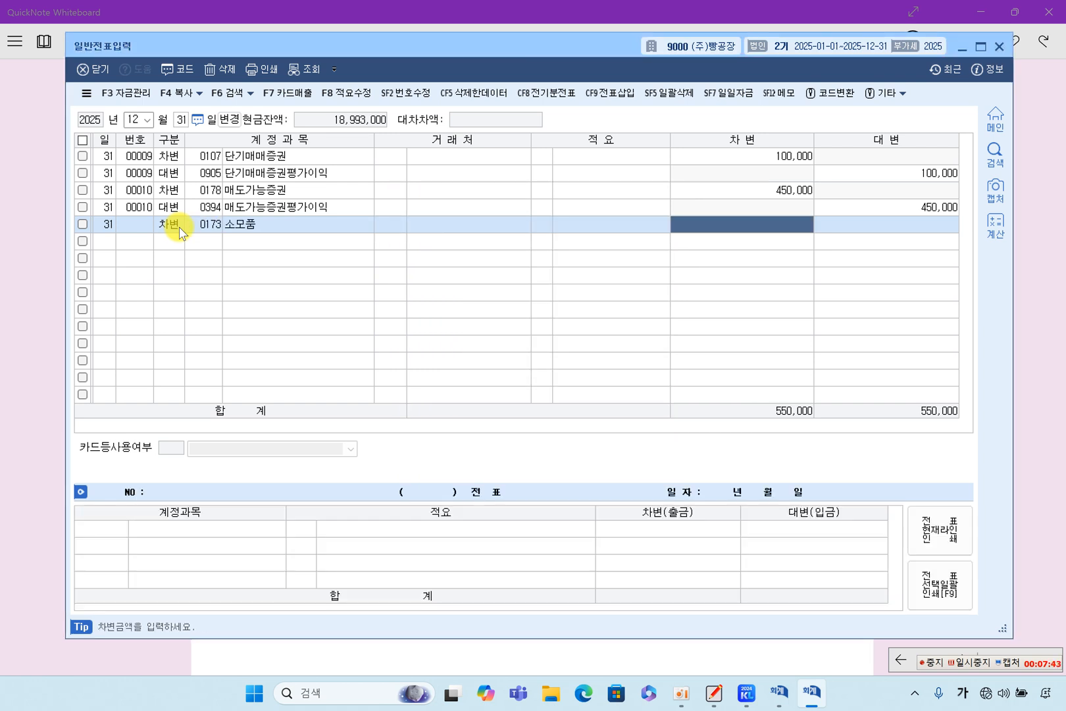
type("50")
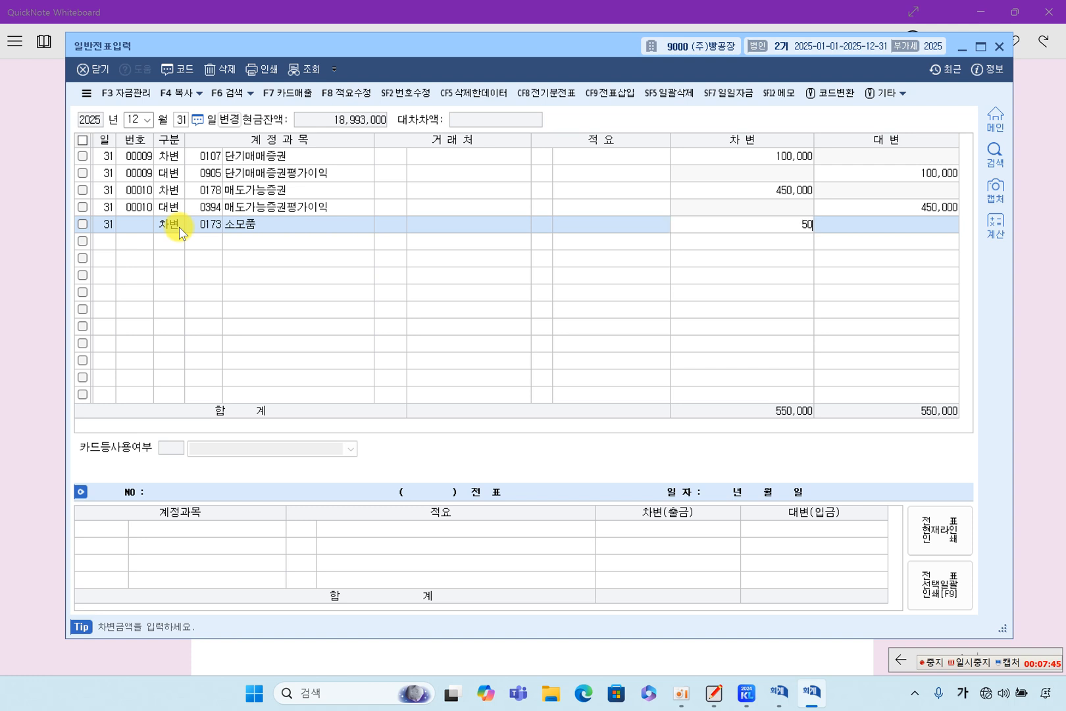
type(",000")
key("Return")
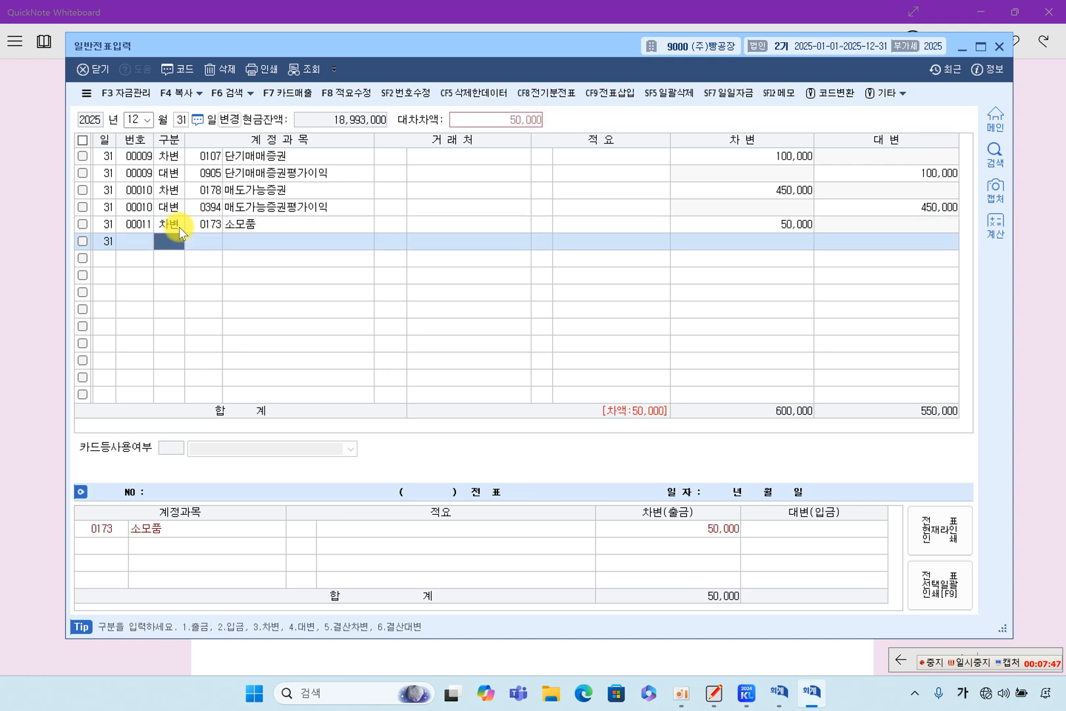
Step: Add a credit line for account 0830 소모품비 with the amount 50,000 and select that line to review the voucher
type("4")
key("Return")
type("8")
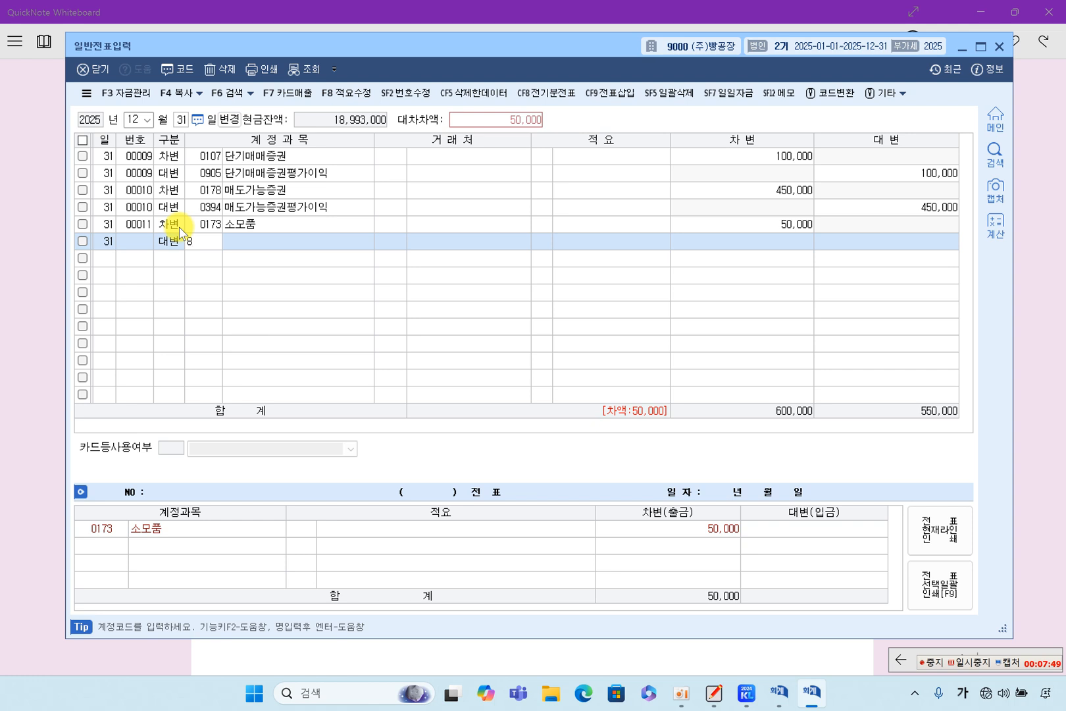
type("30")
key("Return")
key("Return")
key("Return")
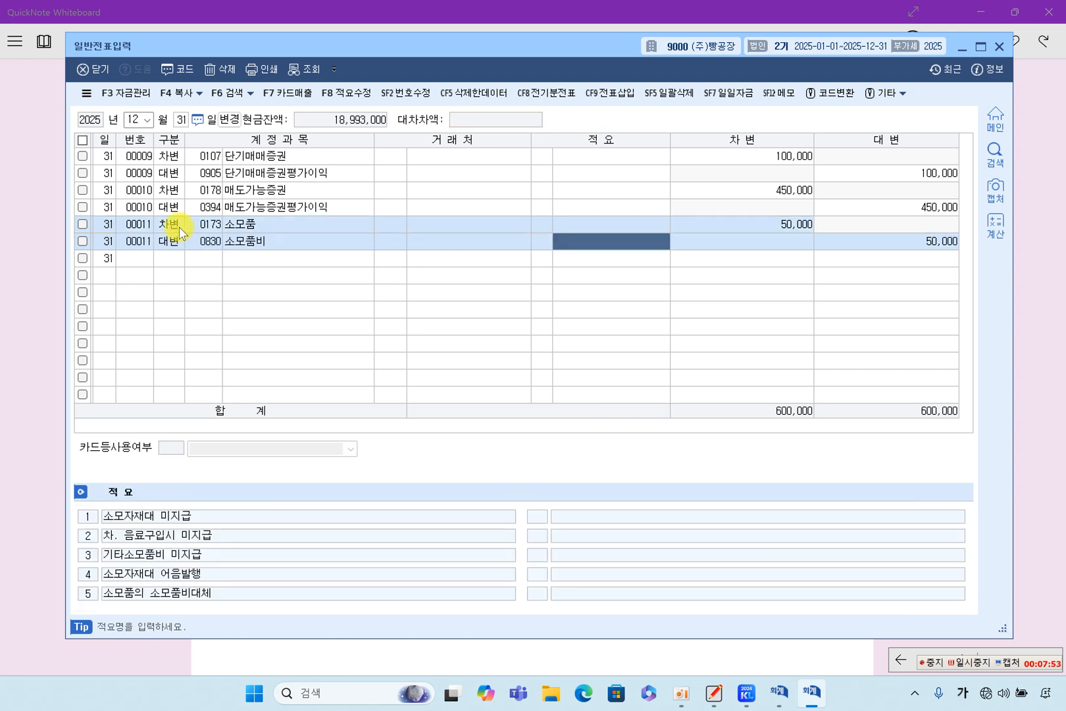
key("Return")
key("Up")
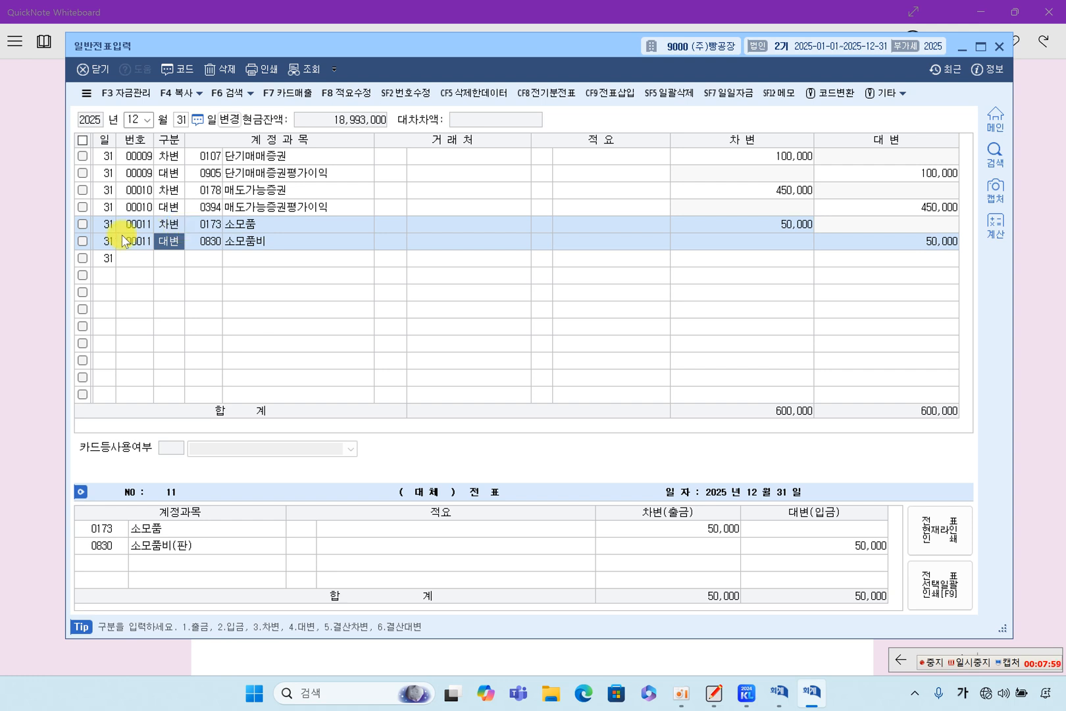
Step: Switch to QuickNote Whiteboard and highlight problem (4)'s 당기에 발생한 이자수익이 7,500원 wording and its 미수수익 and 이자수익 answer line in yellow
left_click(23, 251)
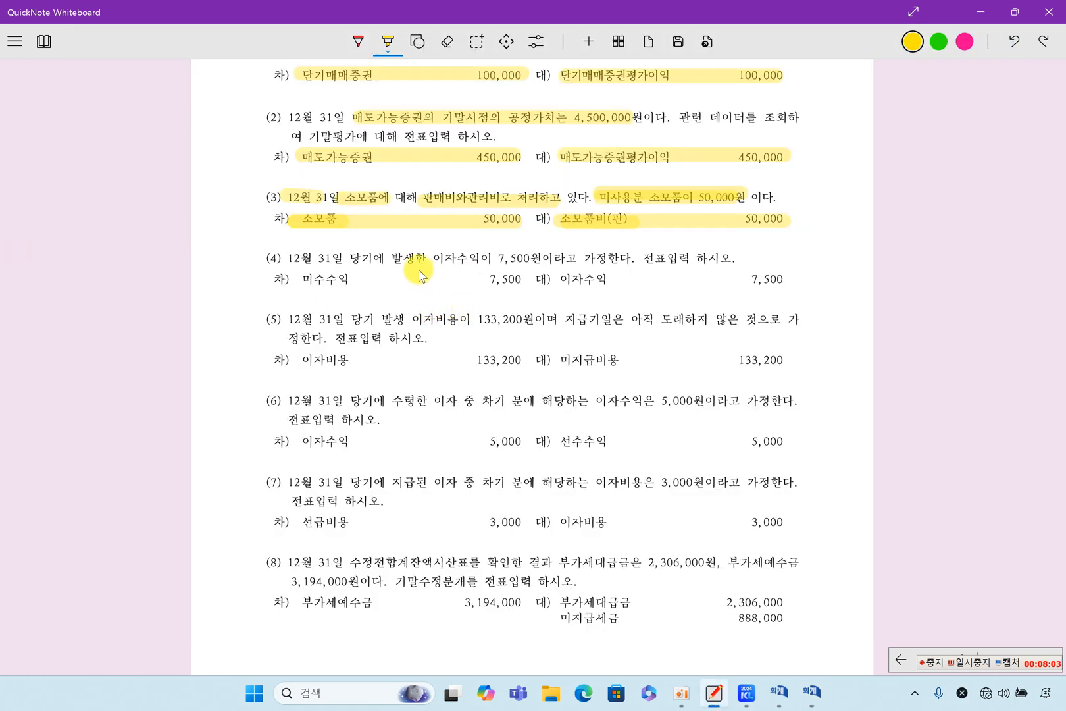
left_click_drag(361, 266, 549, 261)
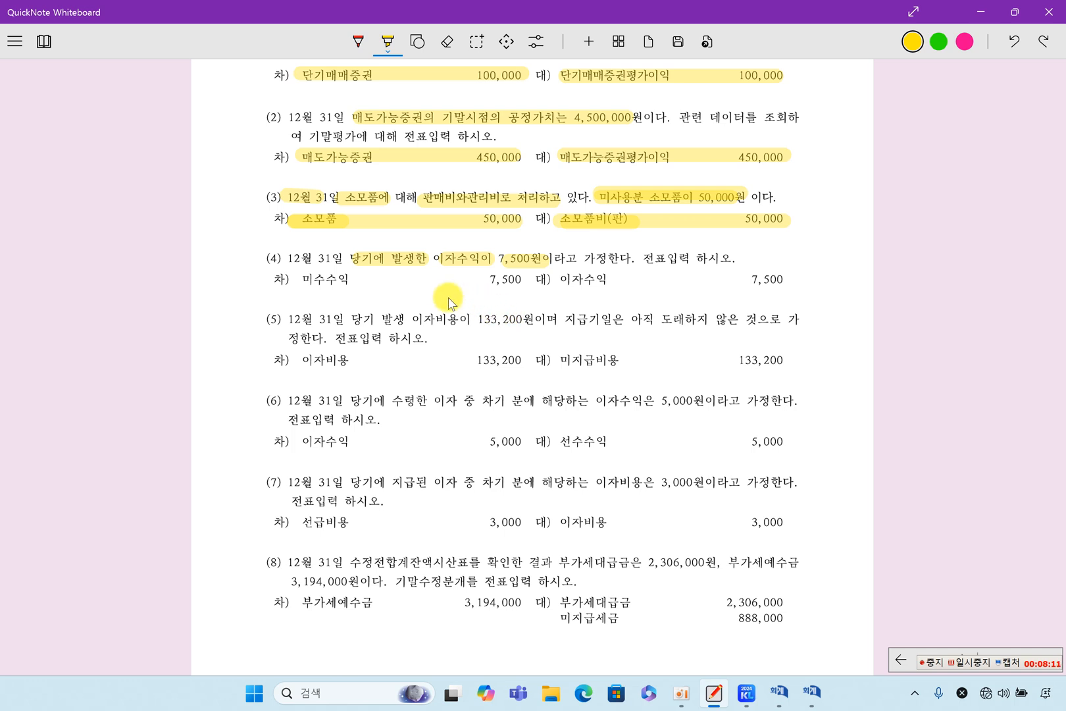
mouse_move(560, 279)
left_mouse_down()
mouse_move(742, 290)
mouse_move(789, 281)
left_mouse_up()
left_click_drag(300, 280, 520, 287)
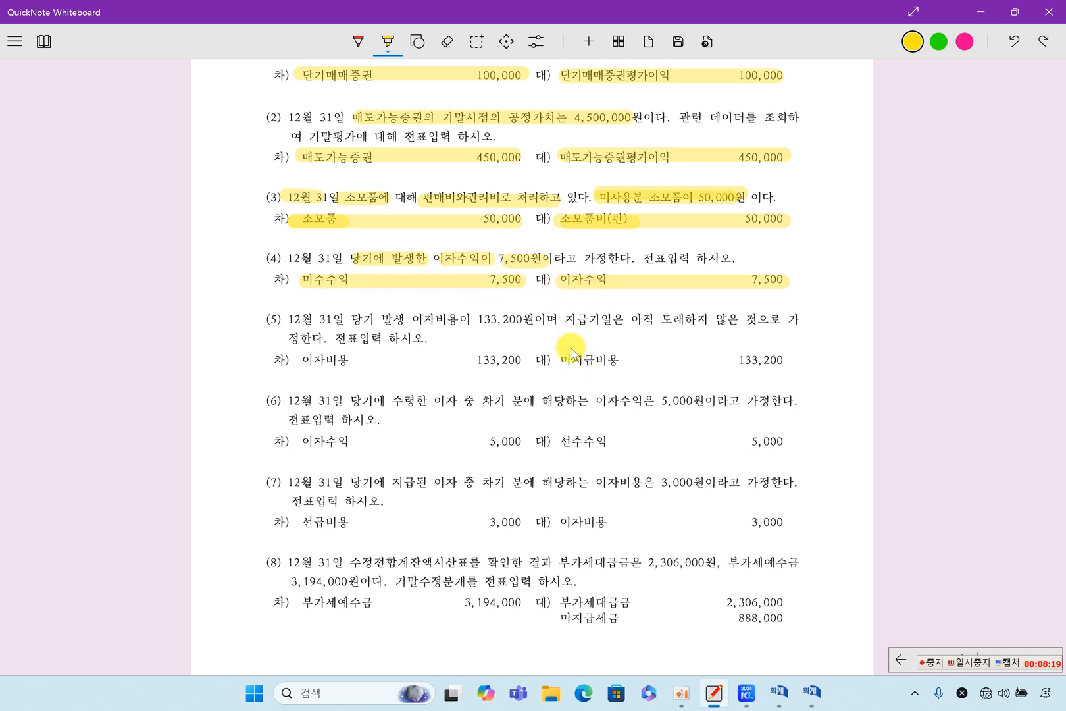
Step: In 일반전표입력, look up accounts with 미수 and enter a debit line for 0116 미수수익 with the amount 7,500
left_click(810, 693)
left_click(171, 261)
type("3")
key("F2")
type("미")
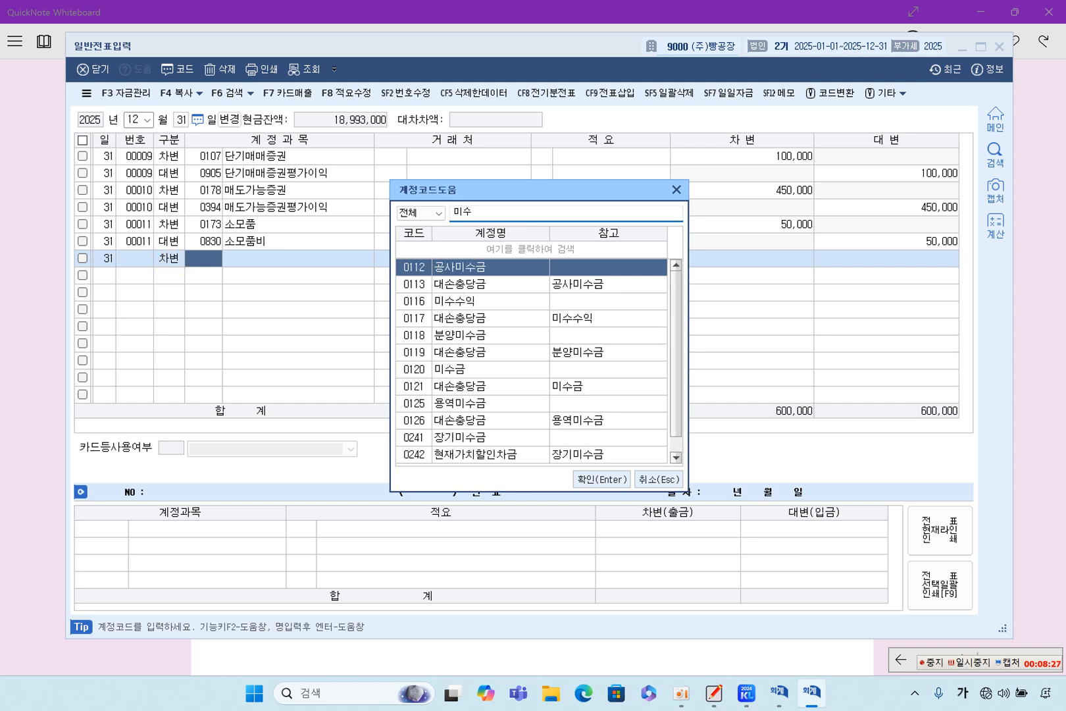
type("수")
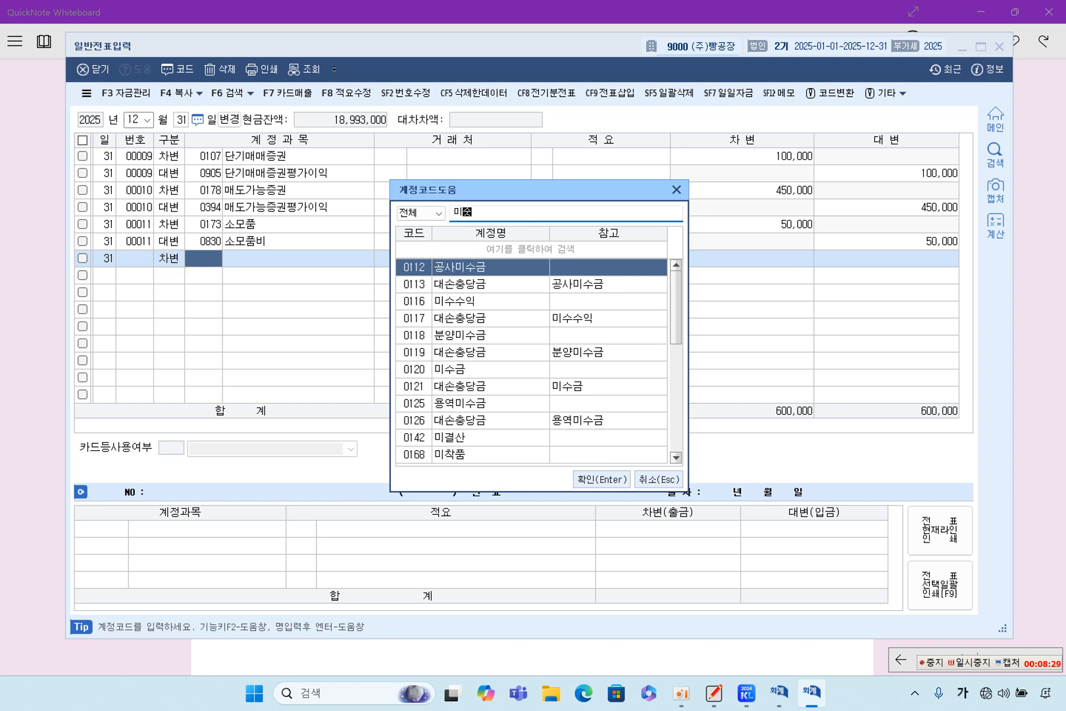
type("수")
key("Return")
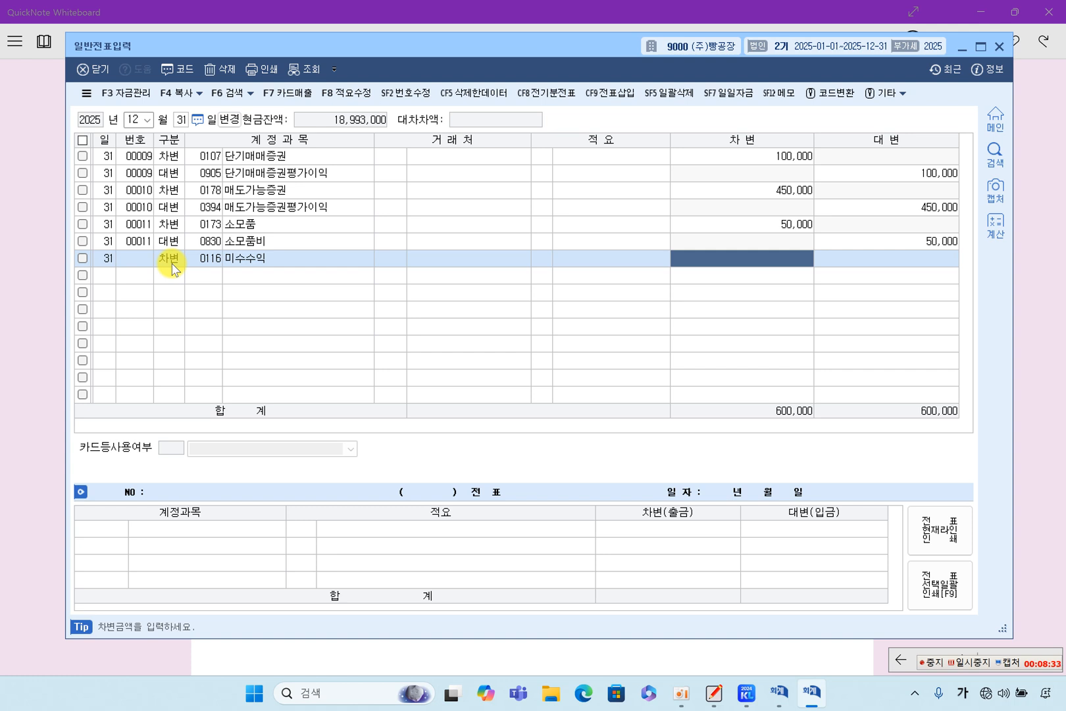
type("7,500")
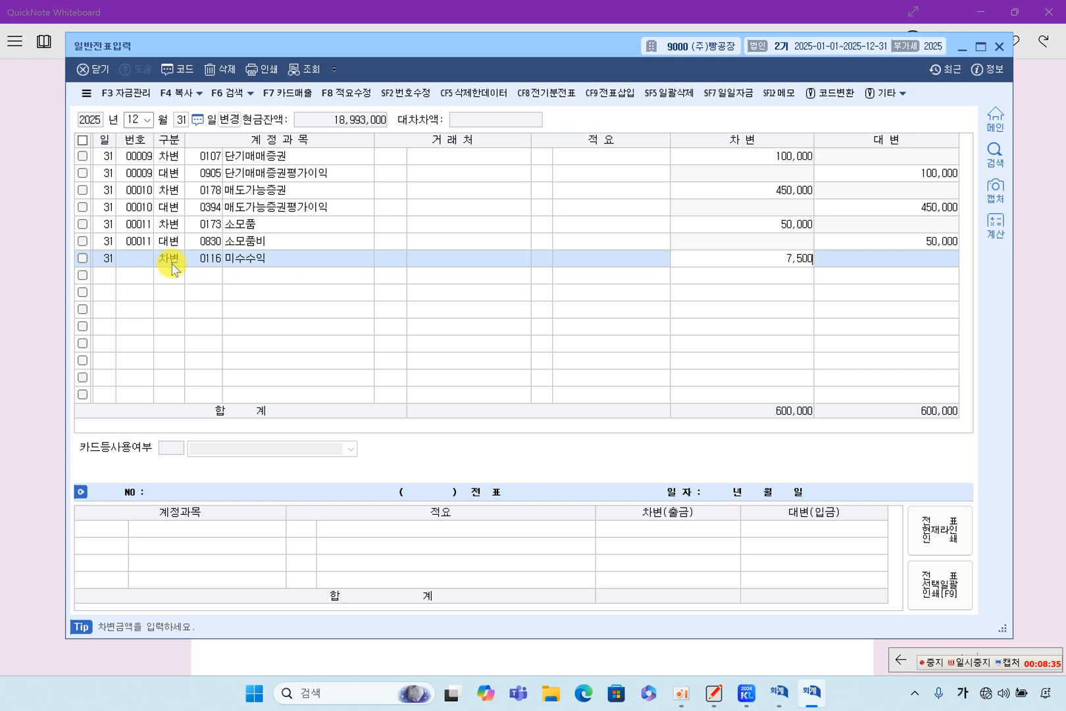
key("Return")
Step: Add a matching credit line of 7,500 with account 0951 이자비용
type("4")
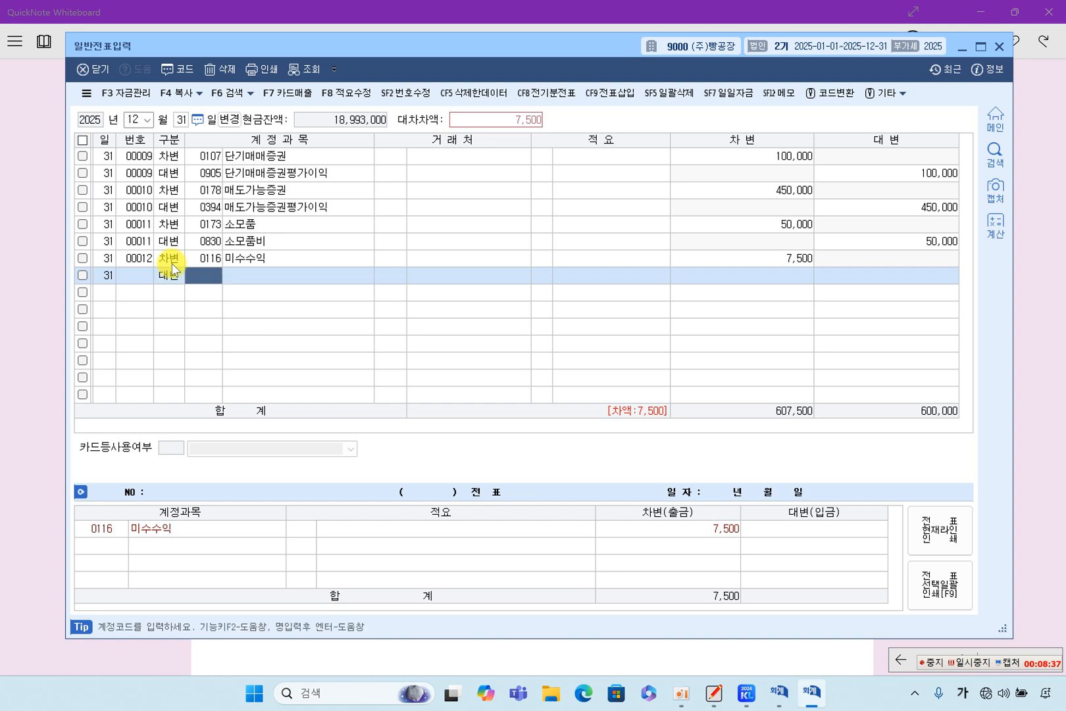
type("951")
key("Return")
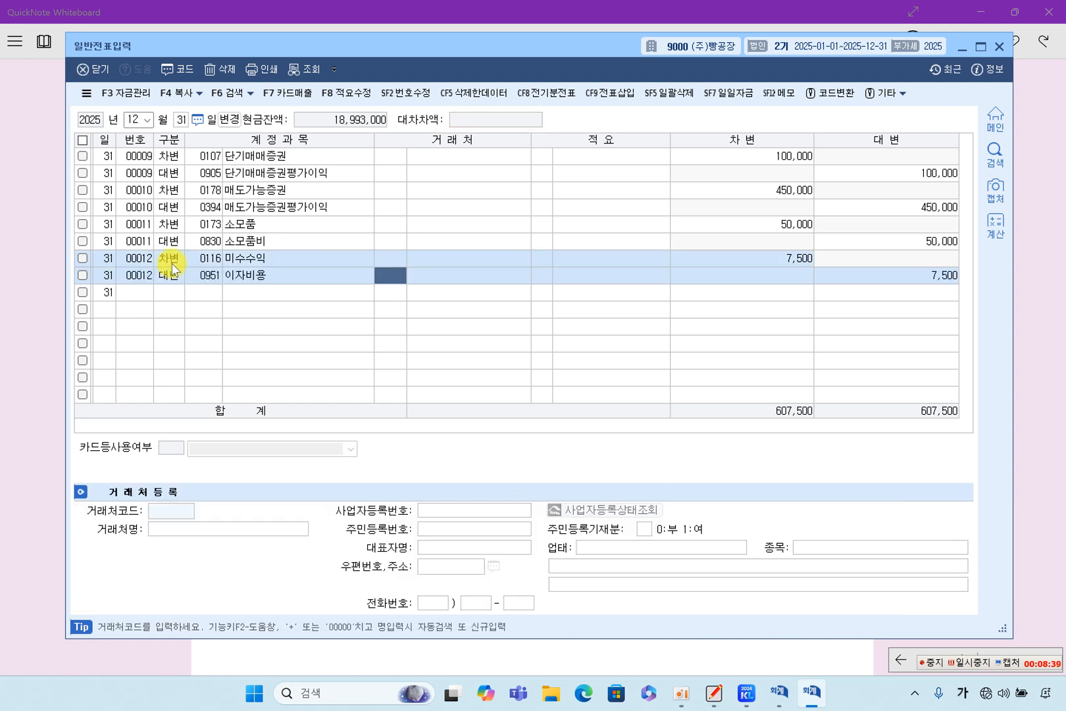
Step: Change the new credit line's account to 0901 이자수익 and select that line to review the voucher
key("Left")
type("90")
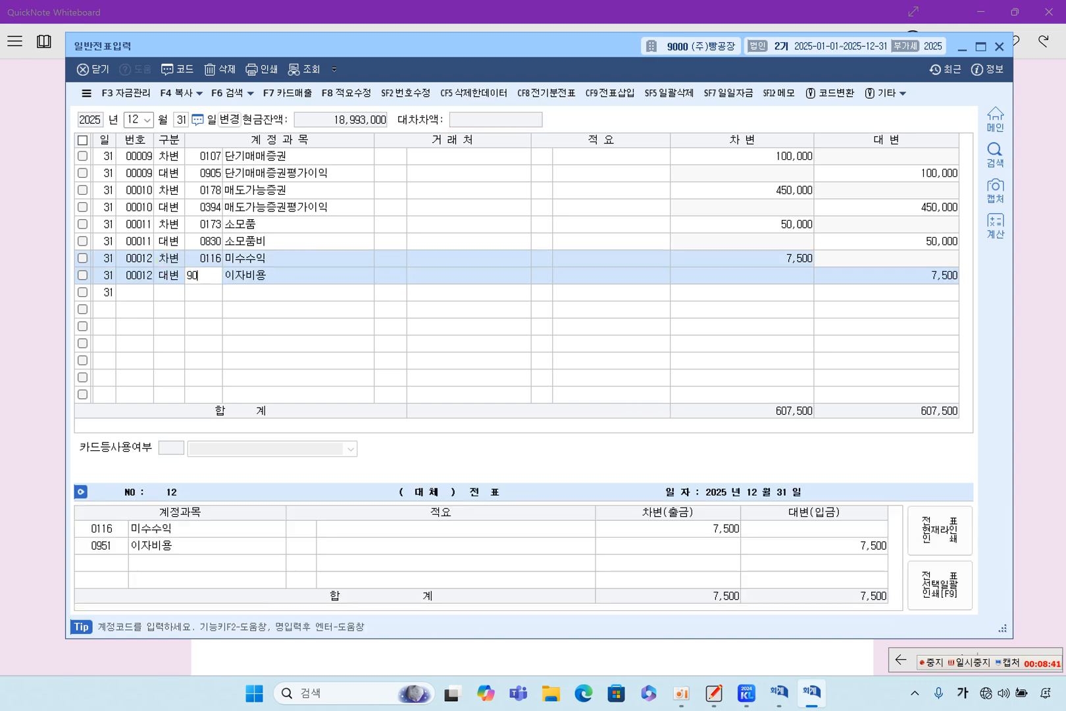
type("3")
key("Return")
key("Left")
type("901")
key("Return")
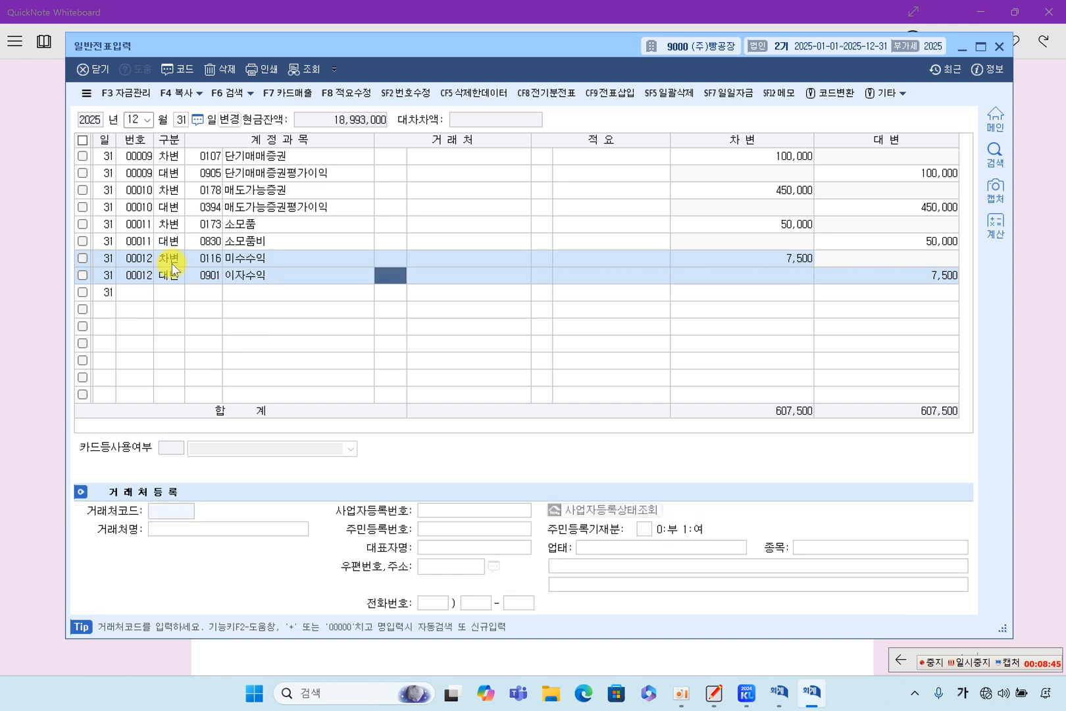
key("Left")
key("Left")
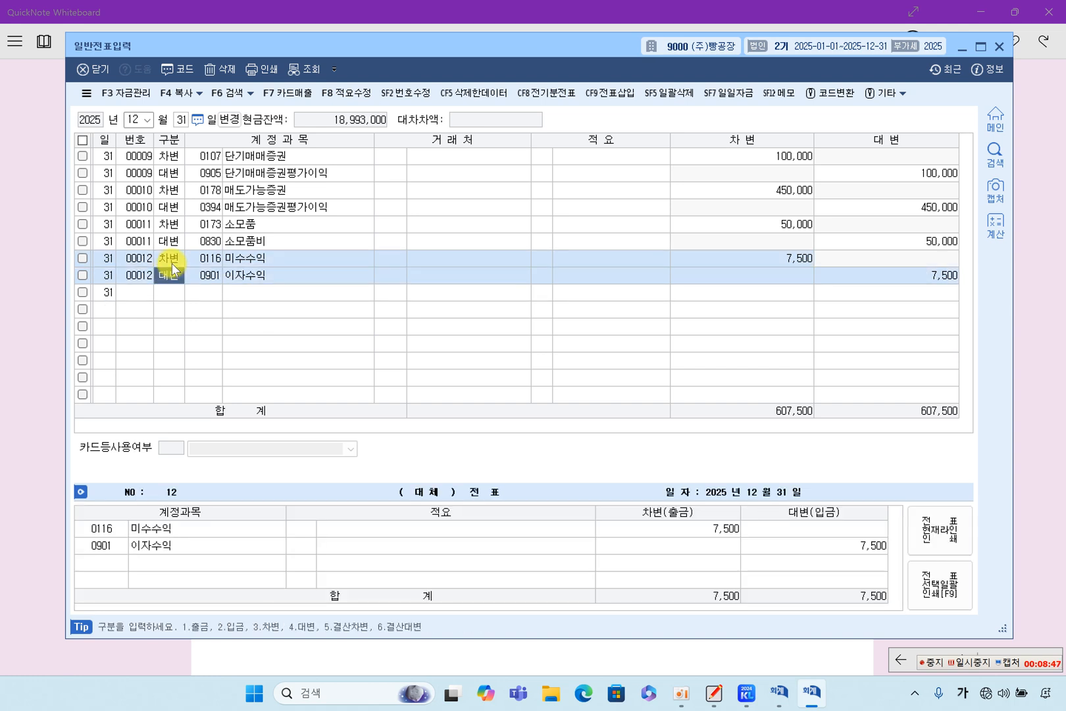
Step: Return to QuickNote Whiteboard and highlight problem (5)'s date, 당기 발생 이자비용, 133,200 and 지급기일은 아직 in yellow
left_click(20, 245)
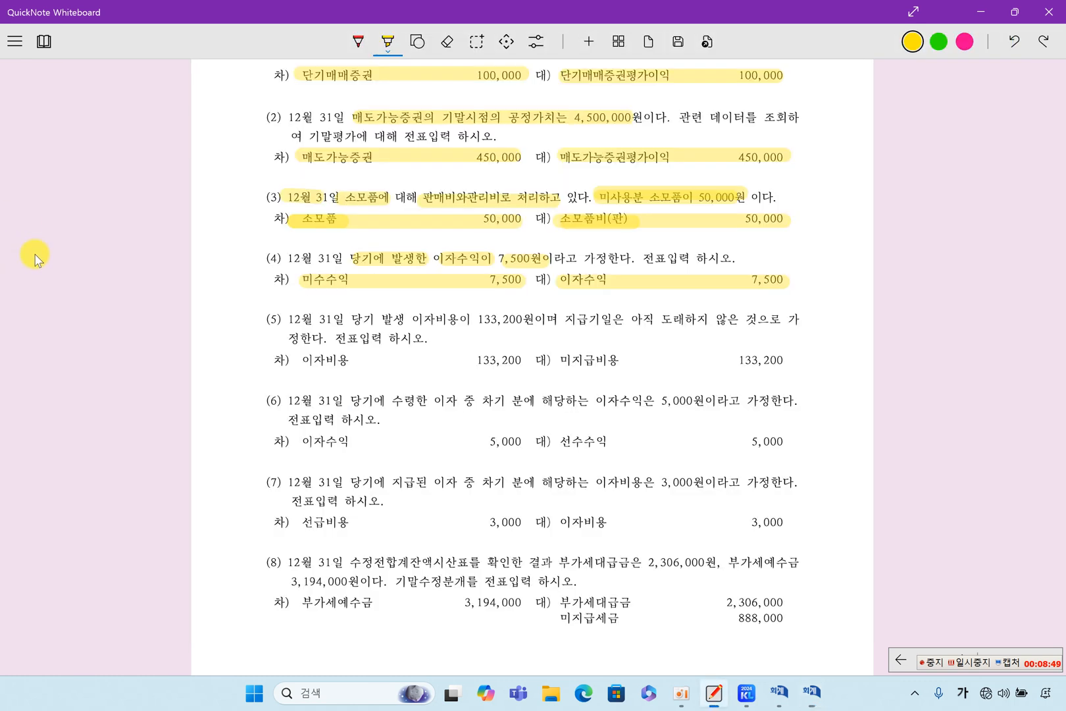
left_click_drag(290, 319, 651, 325)
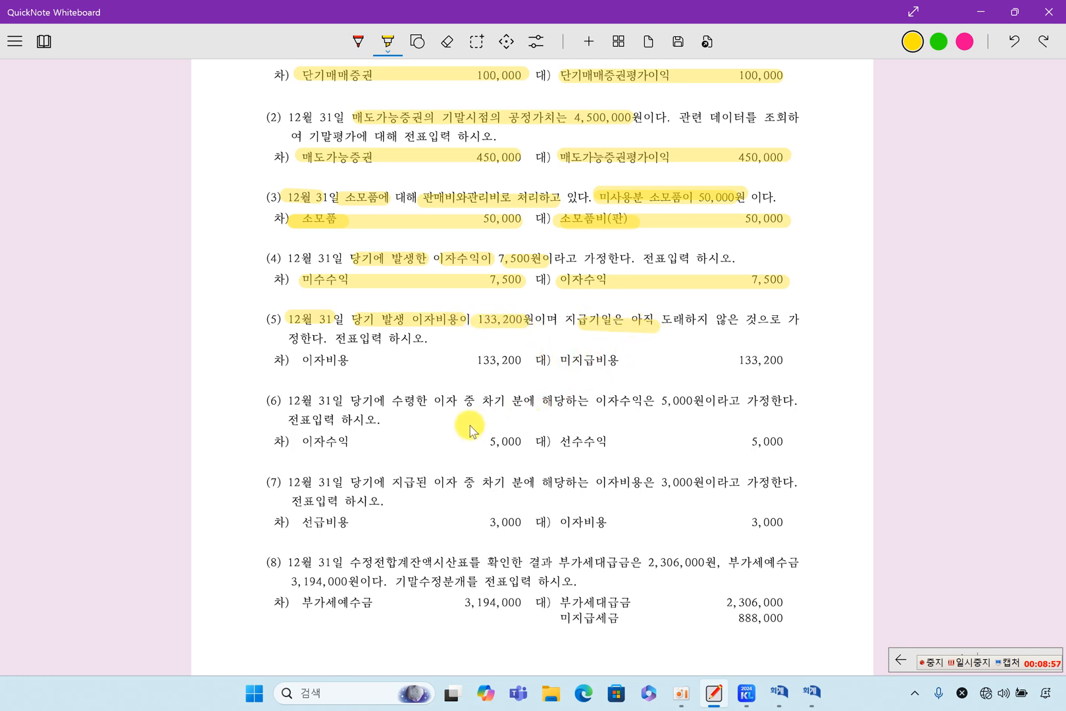
Step: In 일반전표입력, look up the interest expense account and enter a debit line for 0951 이자비용 with the amount 133,200
left_click(811, 691)
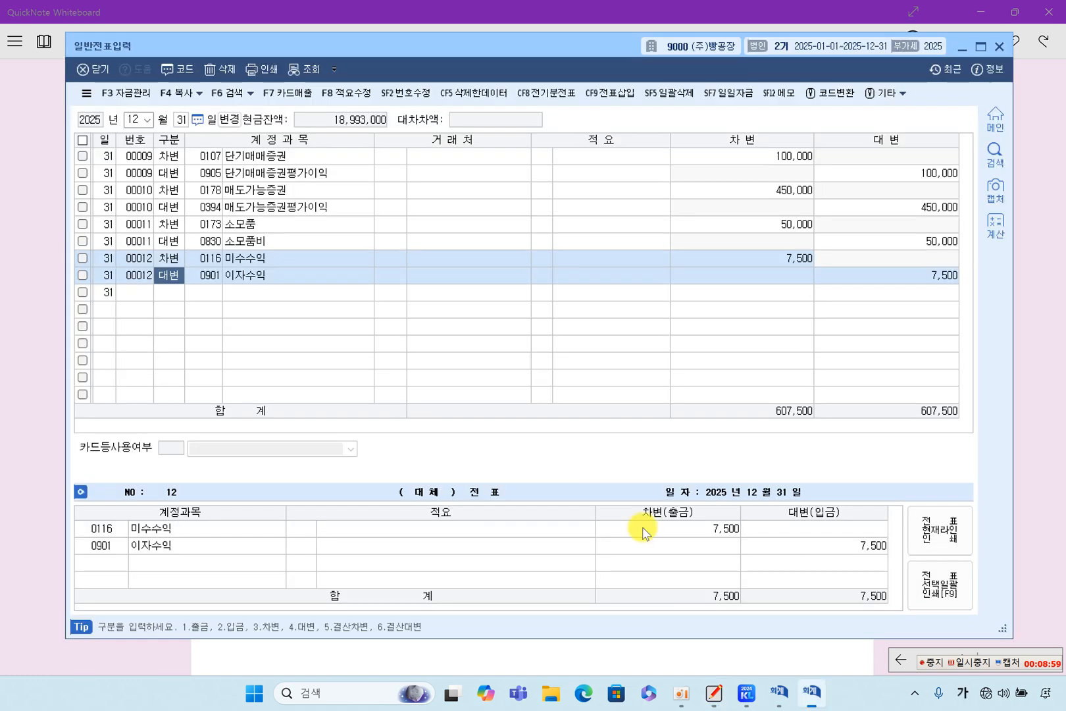
left_click(168, 297)
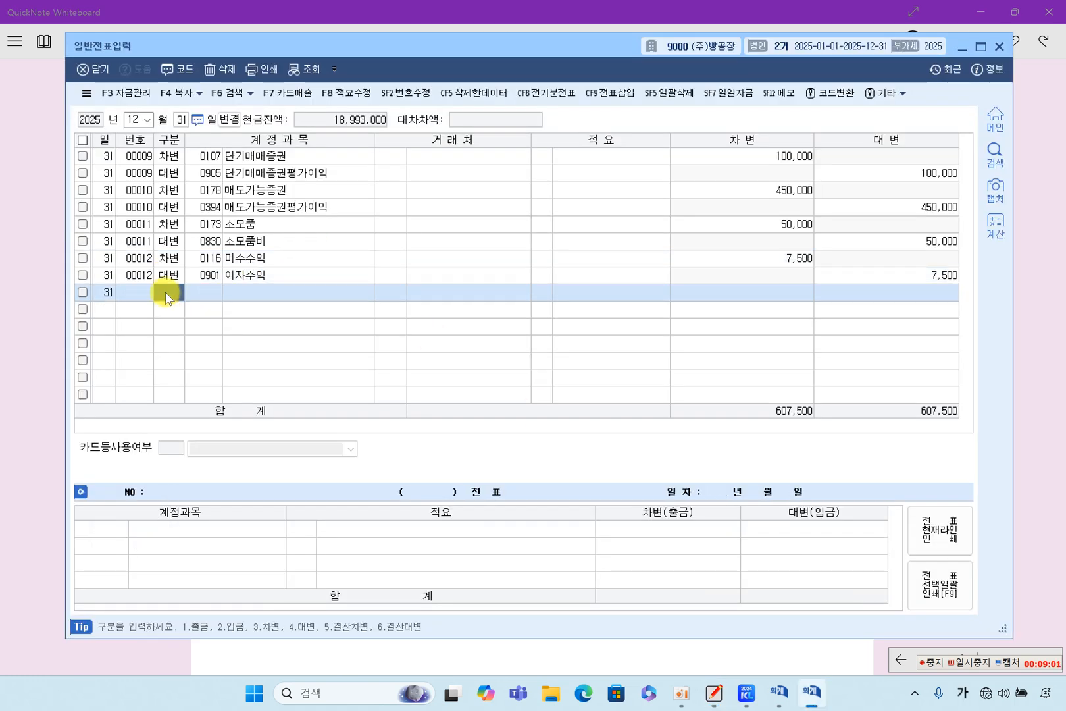
key("3")
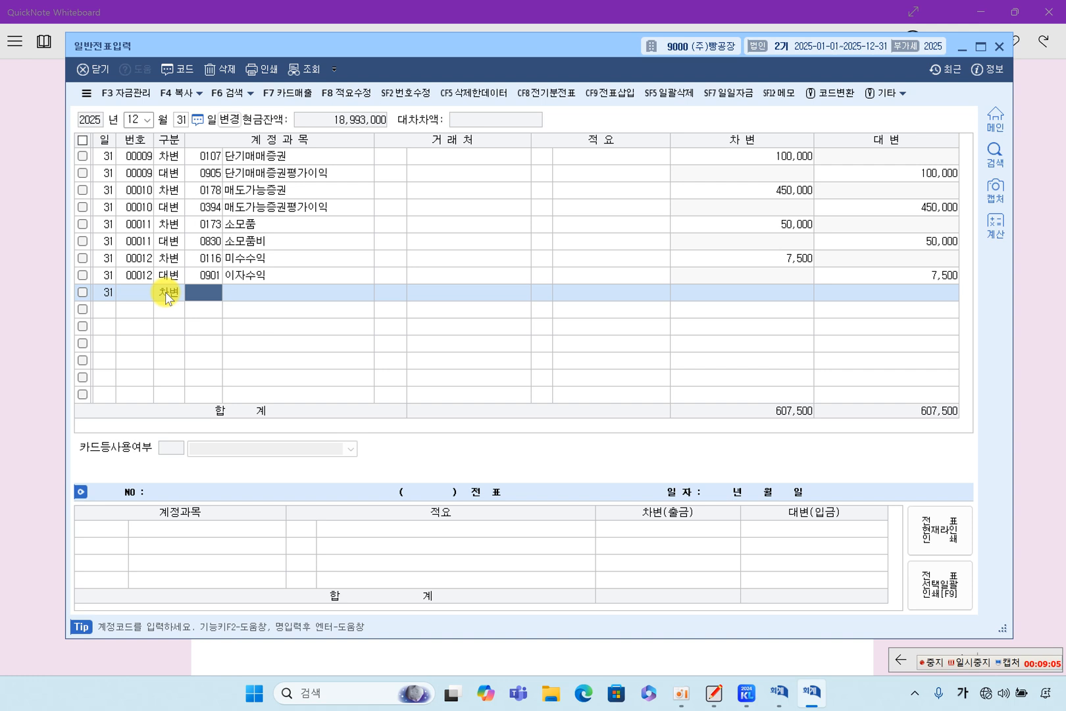
key("F2")
type("이익")
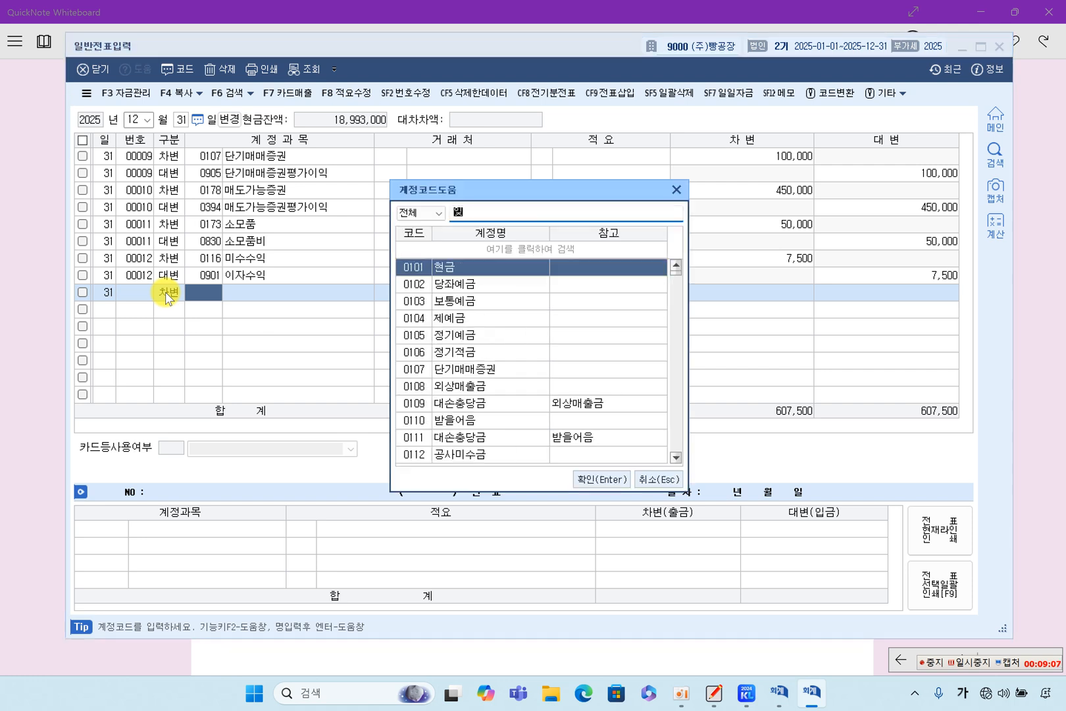
type("비용")
key("Return")
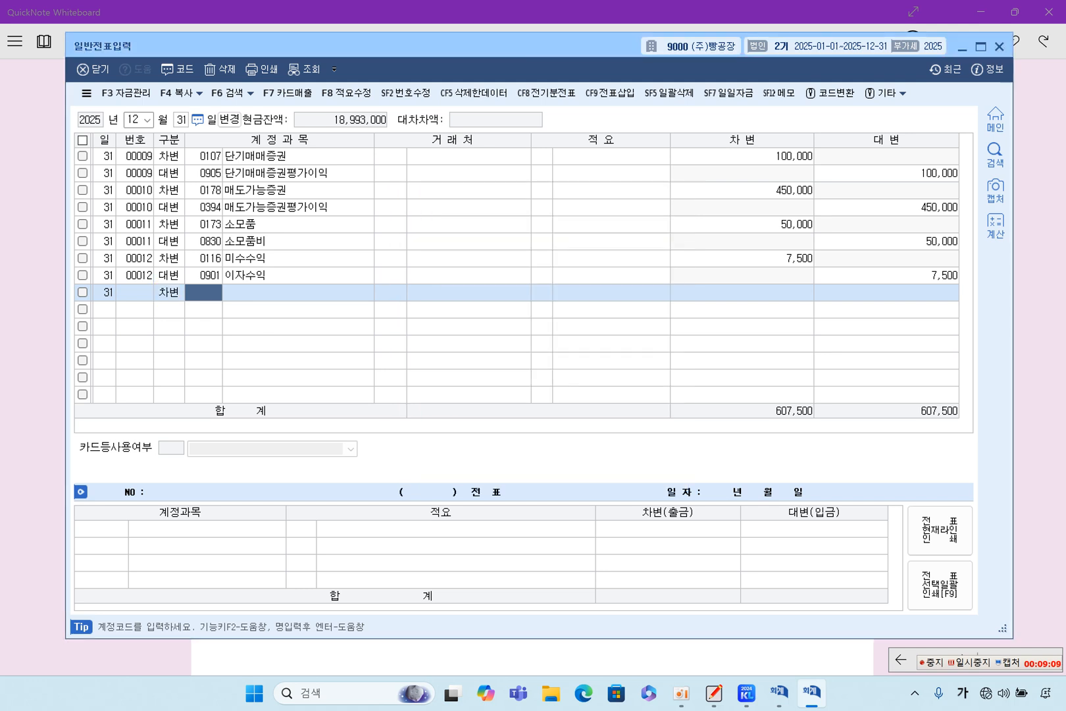
key("Return")
key("Return")
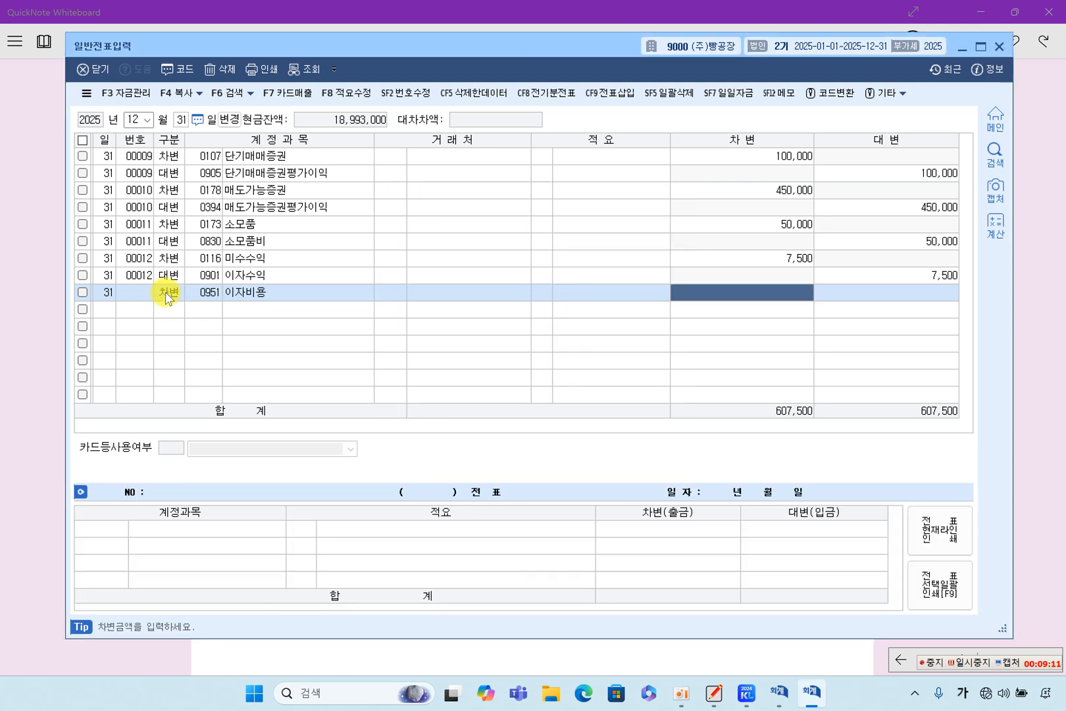
type("133,200")
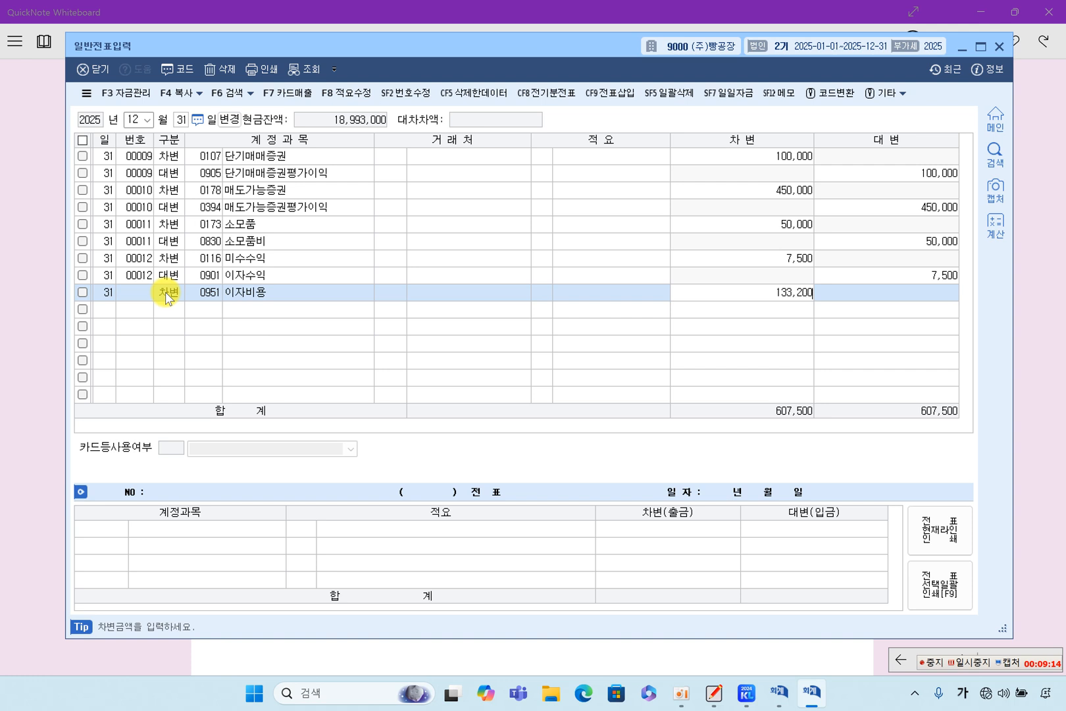
key("Return")
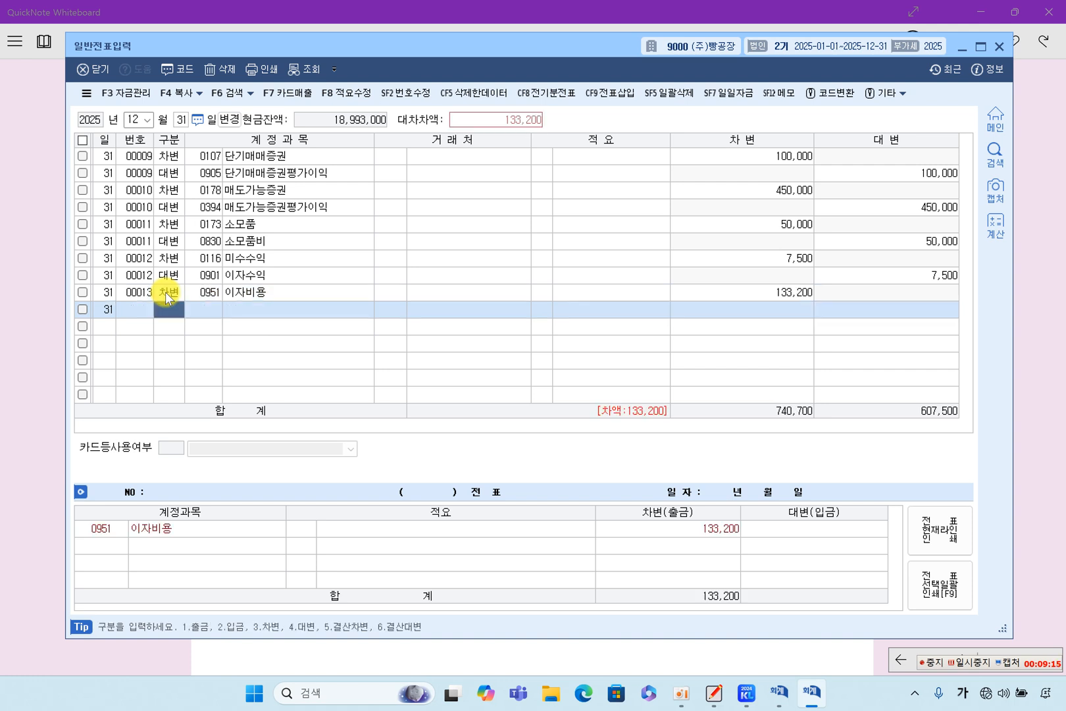
Step: Look up accounts with 미지급 and add a credit line for 0262 미지급비용 with the amount 133,200, leaving that line selected
type("미지")
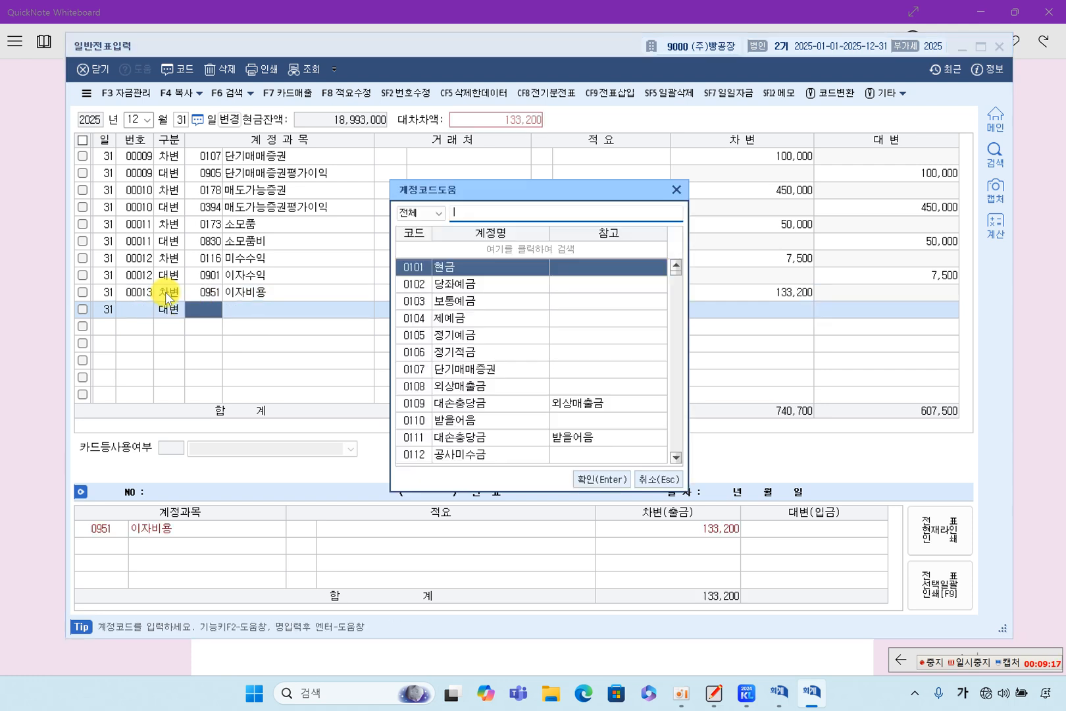
type("ㄱ")
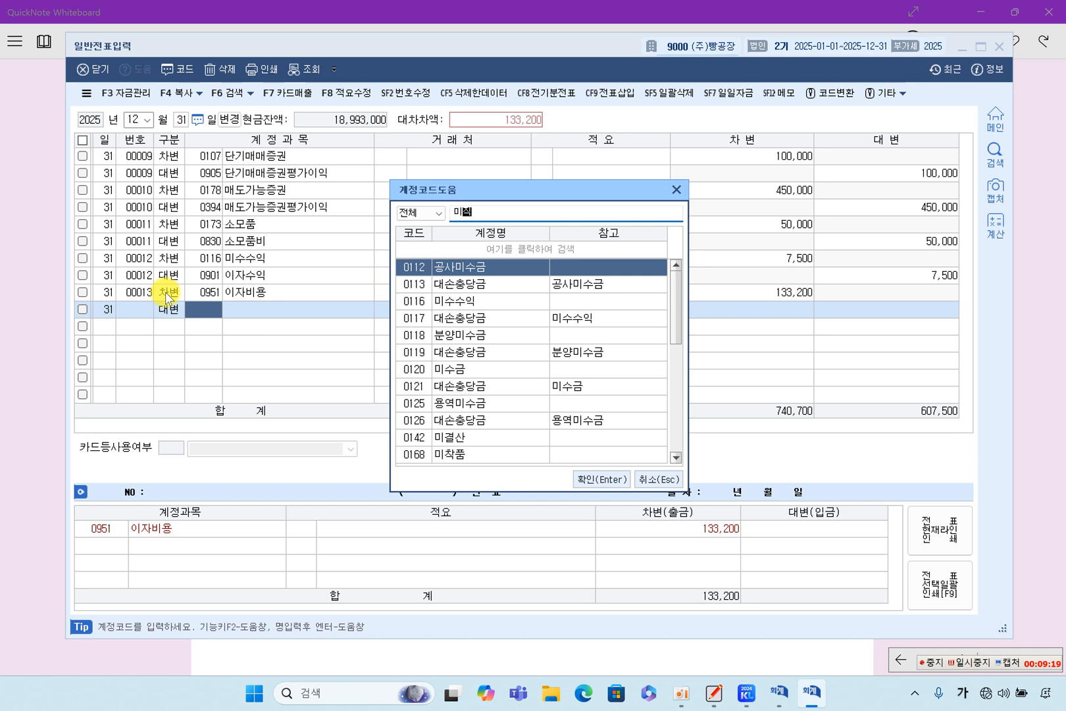
key("Down")
key("Down")
key("Return")
key("Return")
key("Return")
key("Return")
key("Up")
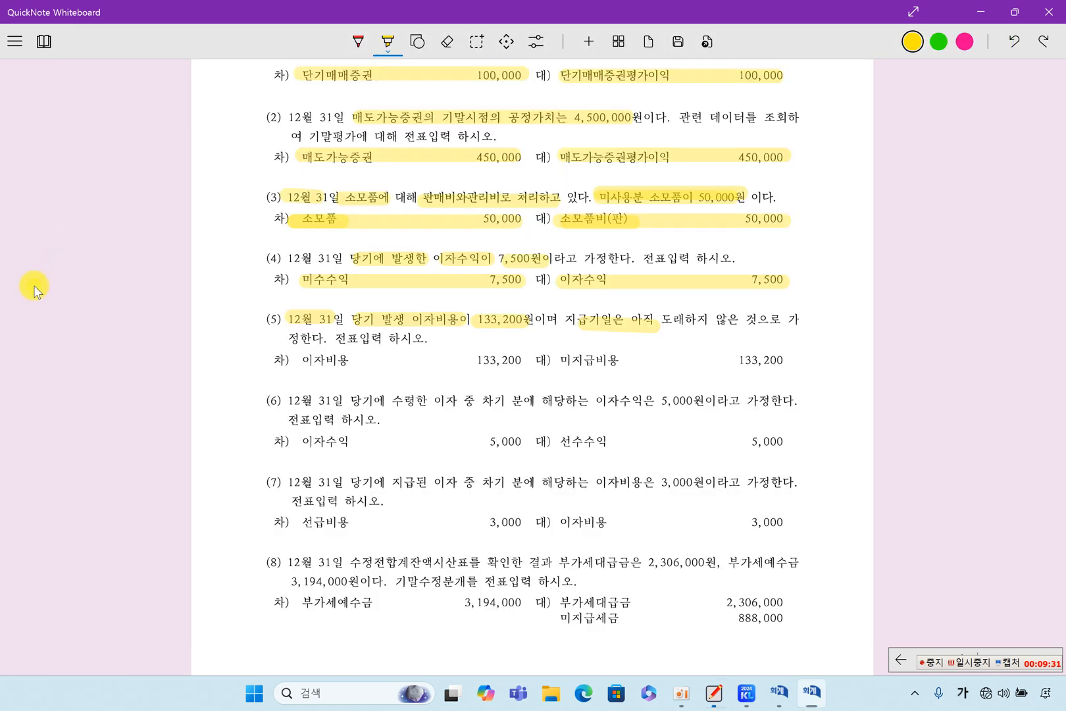
Step: Return to QuickNote Whiteboard and highlight problem (5)'s answer line plus problem (6)'s key phrases and 이자수익 and 선수수익 answer line in yellow
left_click(34, 286)
left_click_drag(304, 356, 780, 362)
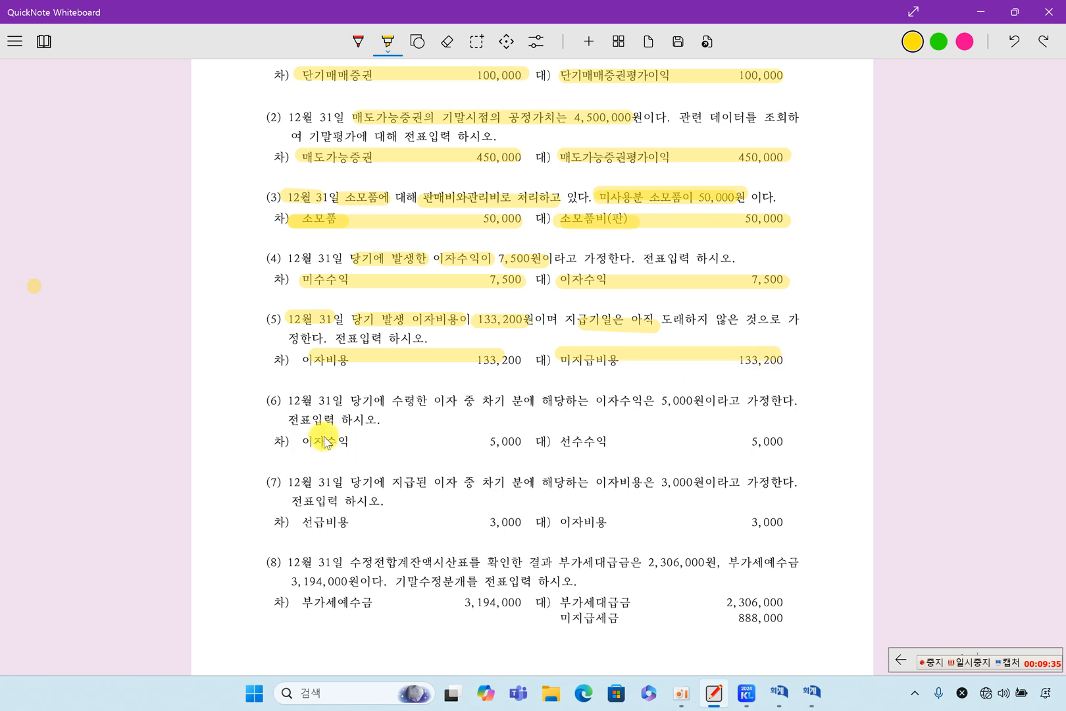
left_click_drag(287, 400, 329, 399)
mouse_move(415, 409)
left_mouse_down()
mouse_move(398, 402)
mouse_move(458, 400)
left_mouse_up()
left_click_drag(483, 401, 699, 402)
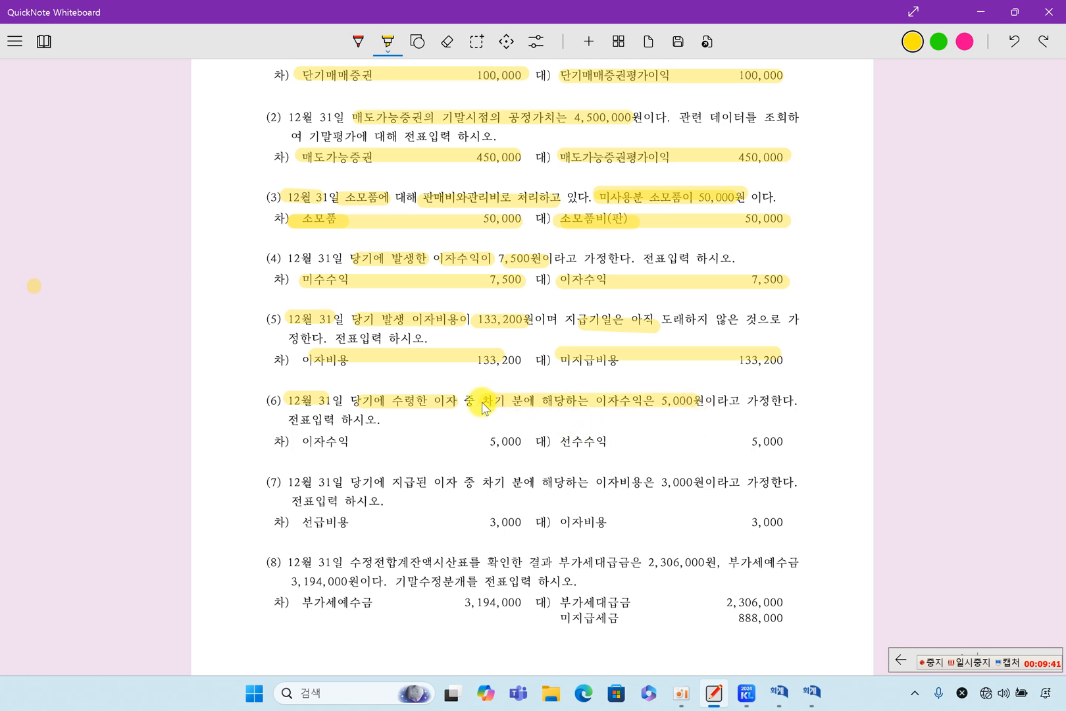
left_click_drag(484, 407, 703, 400)
left_click_drag(300, 444, 520, 441)
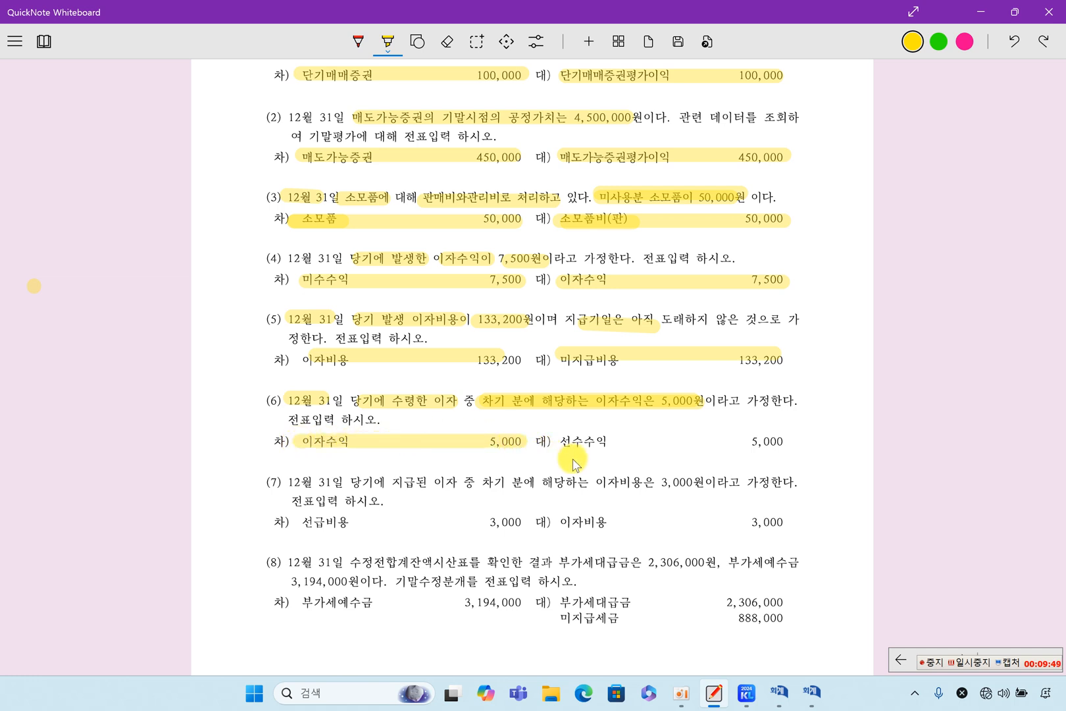
left_click_drag(561, 439, 803, 441)
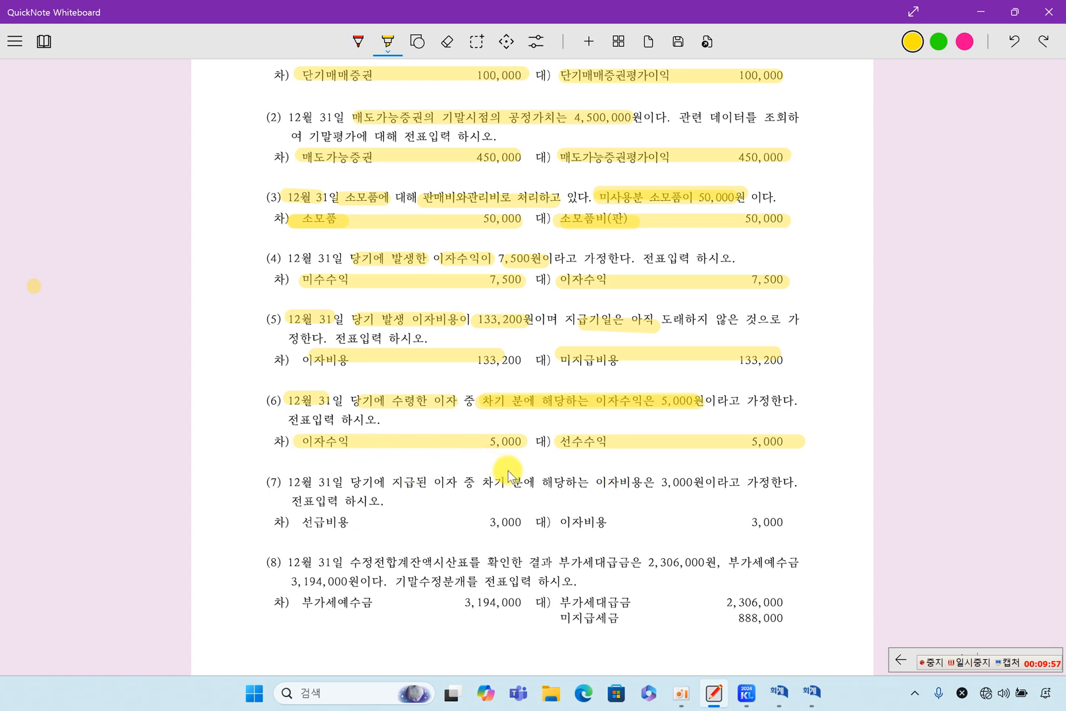
scroll(508, 470, "down", 5)
Step: In 일반전표입력, enter a debit line for account 0901 이자수익 with the amount 5,000
left_click(813, 691)
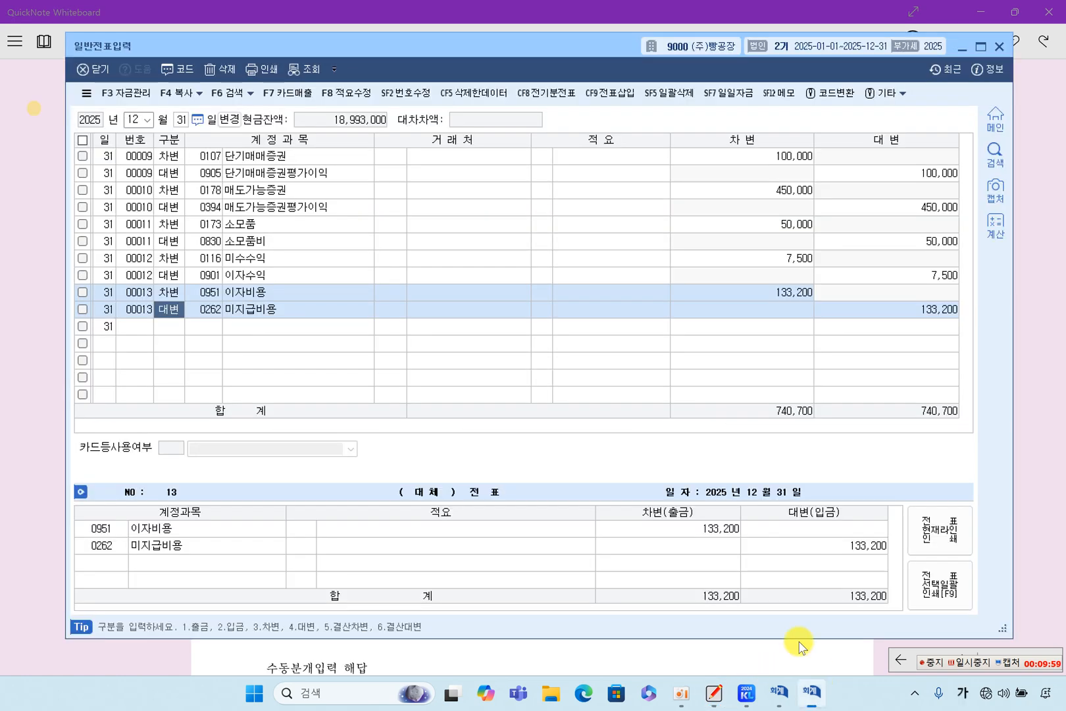
left_click(165, 329)
type("3")
type("901")
key("Return")
key("Return")
key("Return")
key("Return")
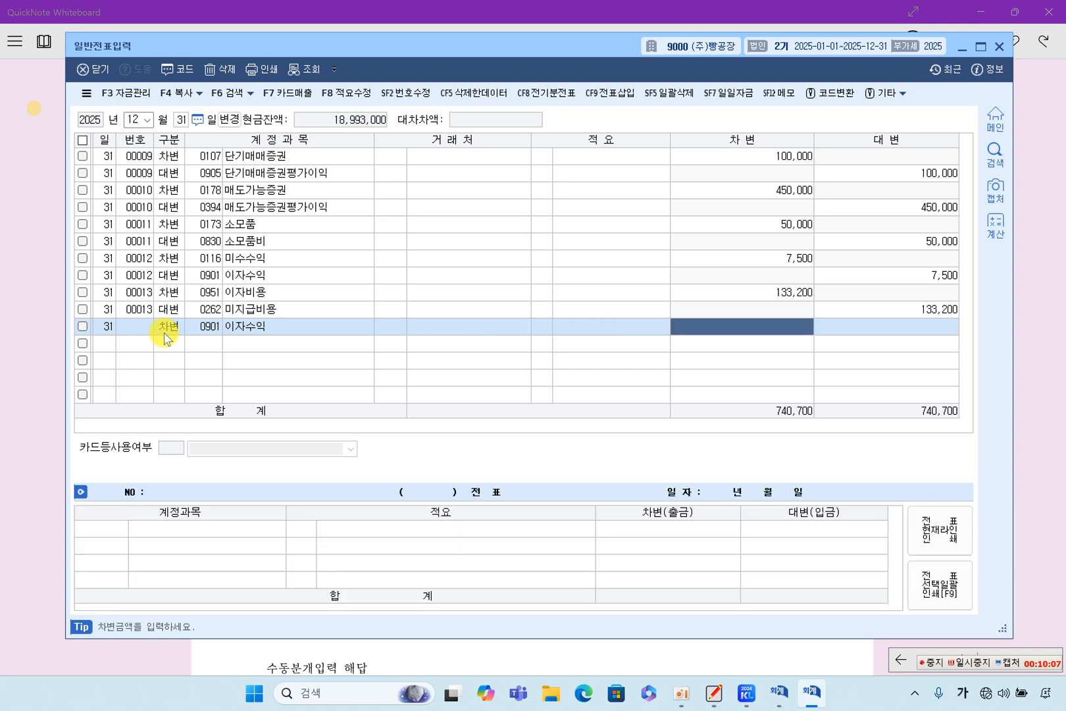
type("5")
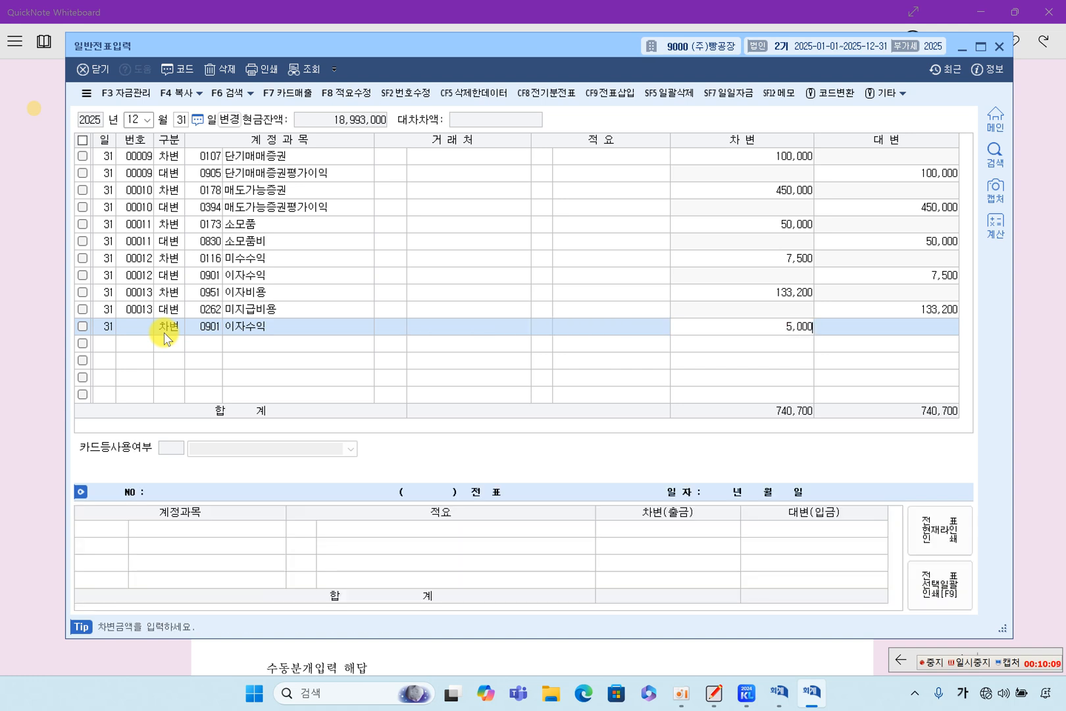
type("0,000")
key("BackSpace")
key("Return")
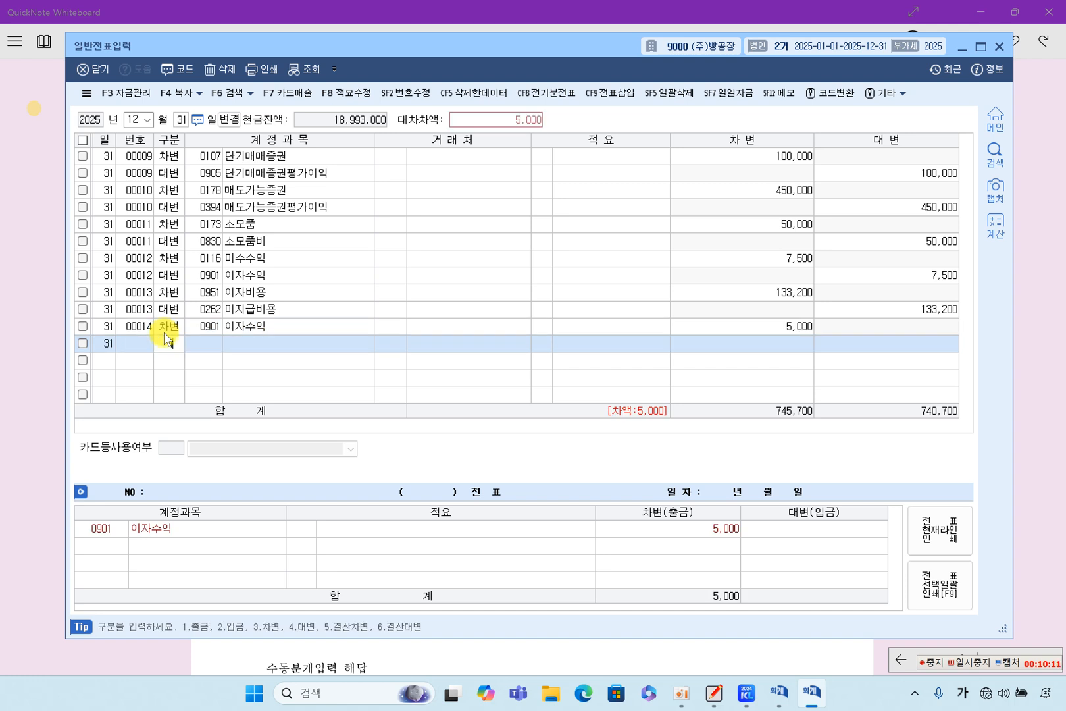
Step: Look up accounts with 선수 and add a credit line for 0263 선수수익 with the amount 5,000, leaving that line selected
key("F2")
type("선")
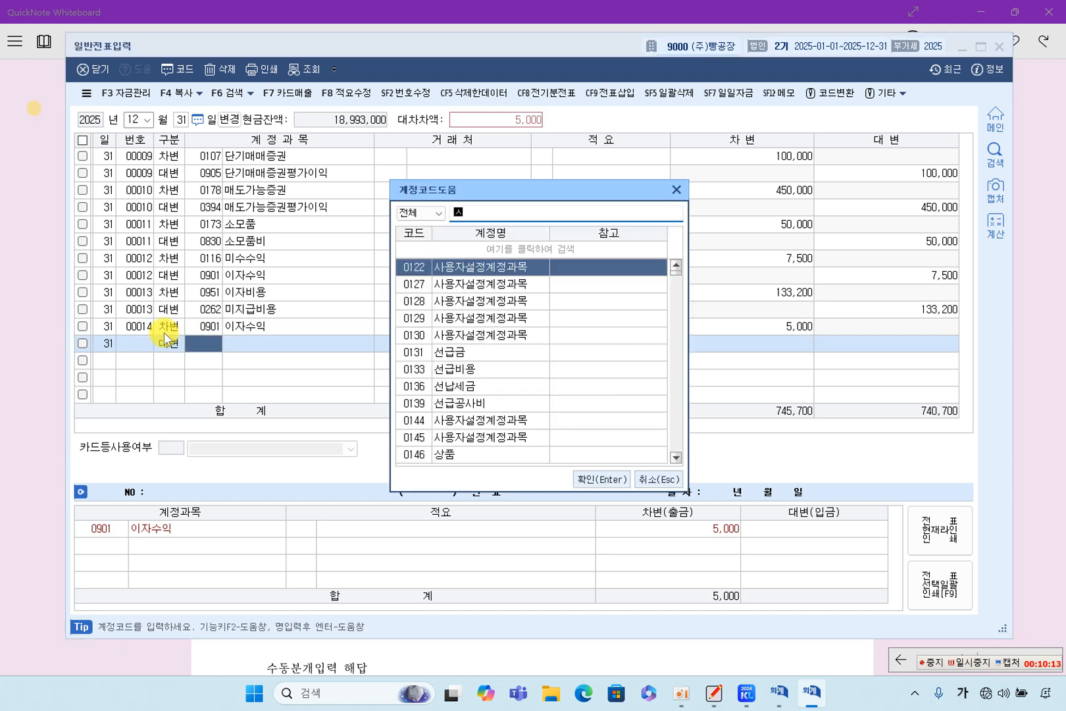
type("ㅜ")
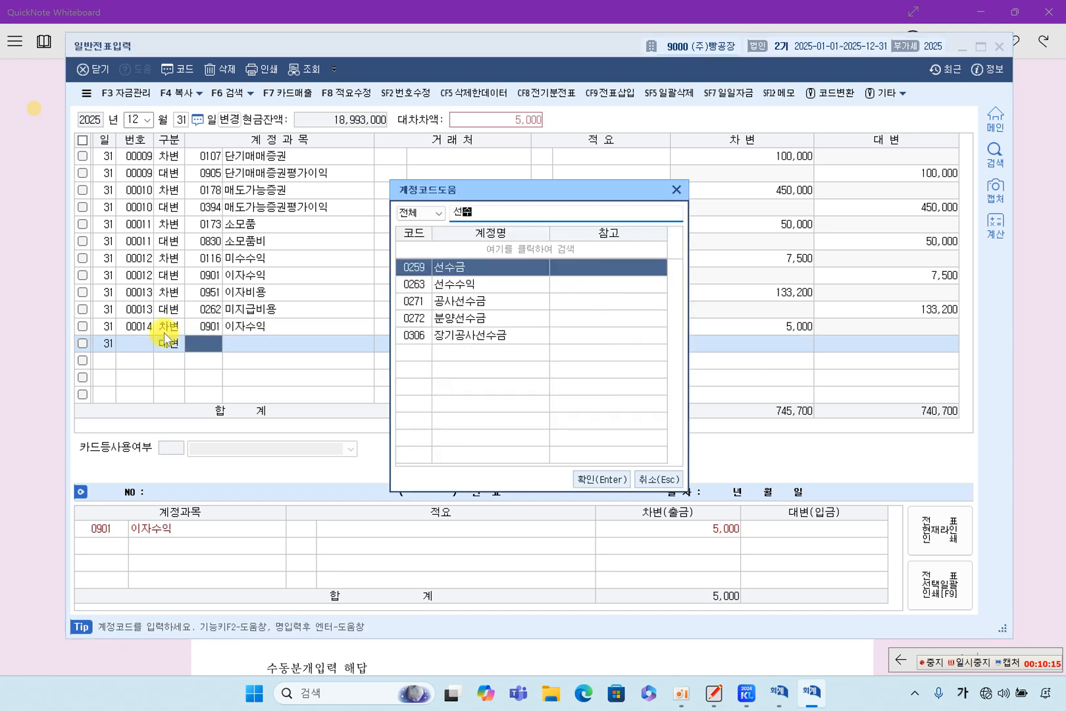
key("Down")
key("Return")
key("Return")
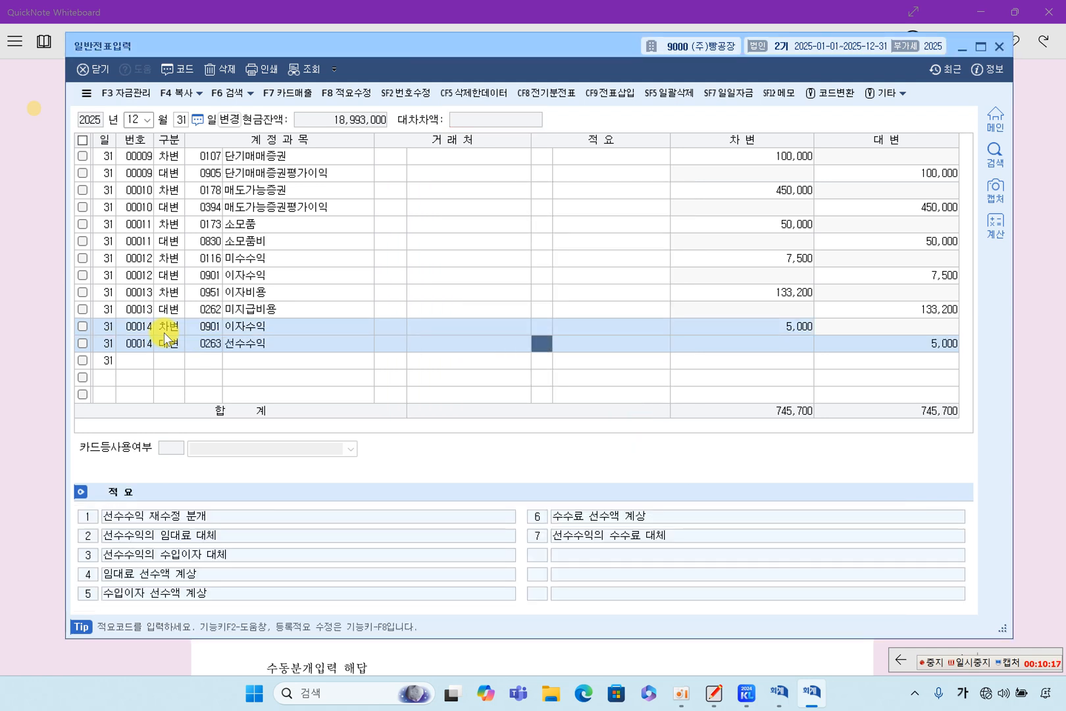
key("Return")
key("Return")
key("Up")
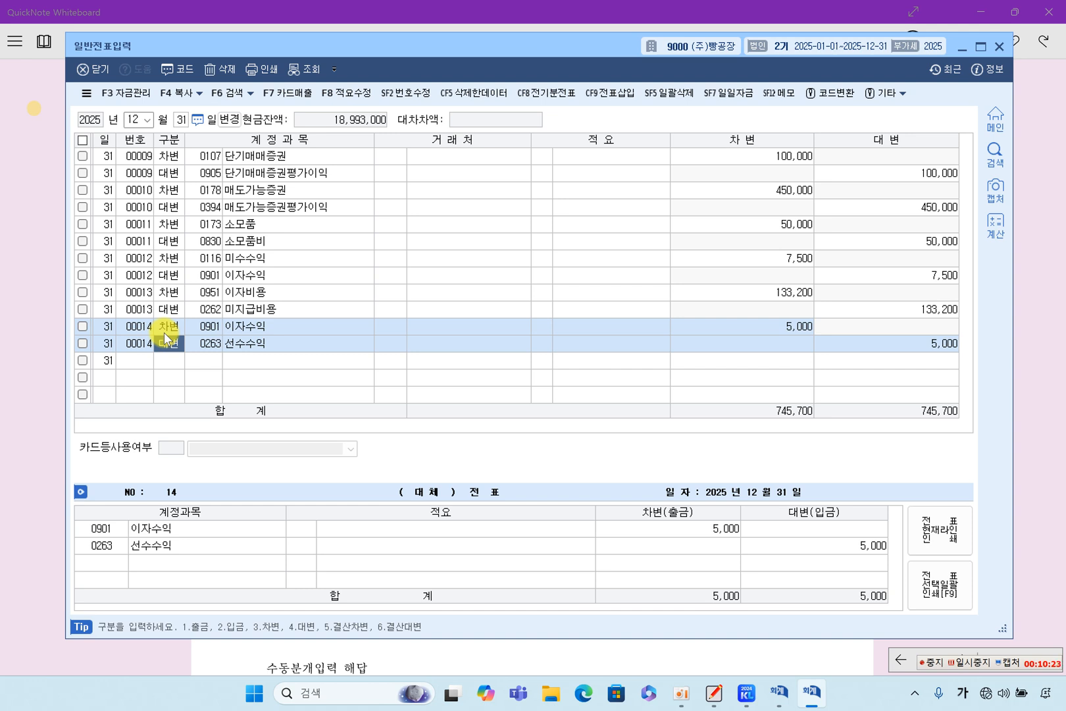
Step: Return to QuickNote Whiteboard and highlight problem (7)'s key phrases, the 3,000원 amount and its 이자비용 and 선급비용 answer line in yellow
left_click(33, 333)
left_click_drag(350, 304, 642, 307)
left_click_drag(658, 306, 702, 310)
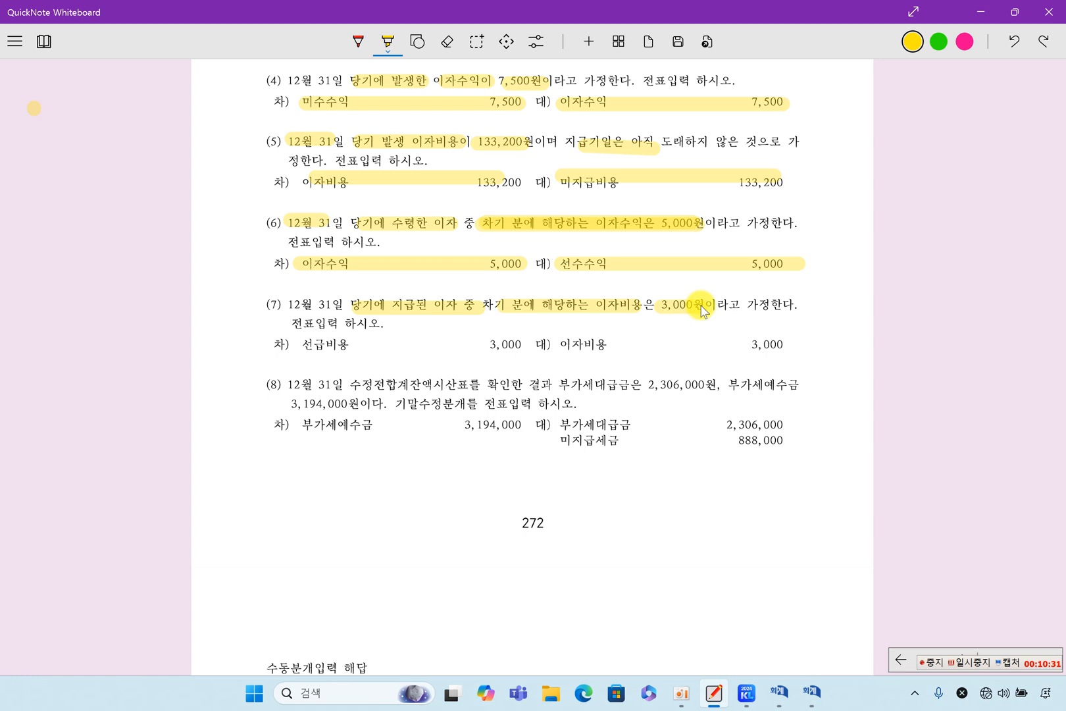
left_click_drag(561, 344, 791, 351)
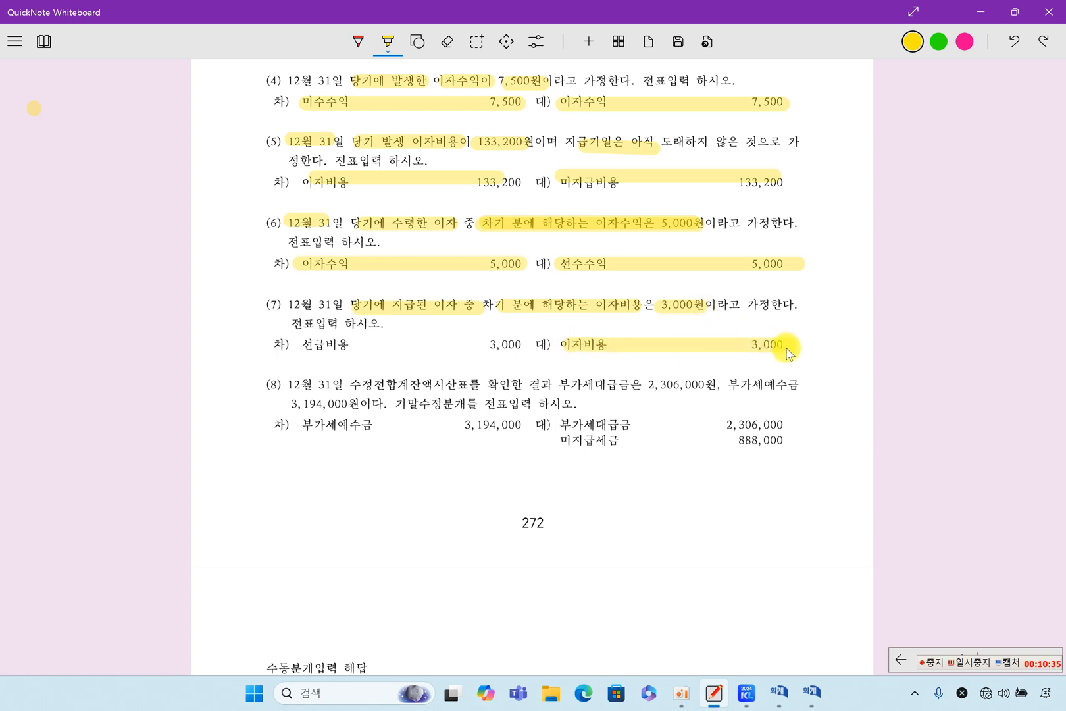
left_click_drag(294, 345, 521, 346)
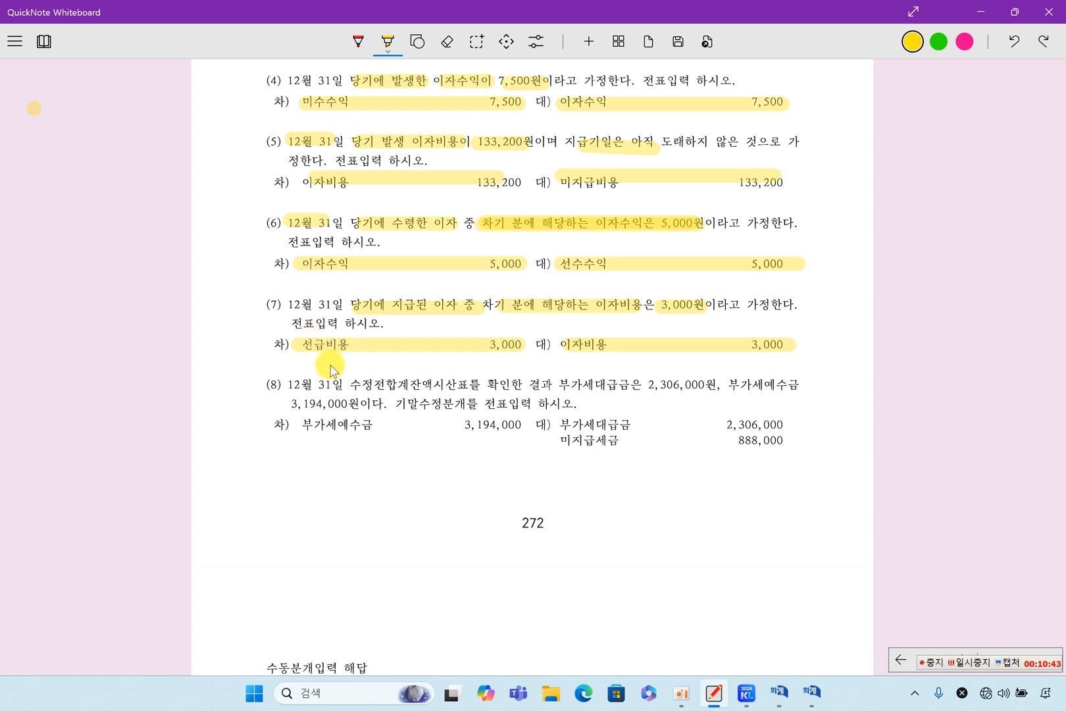
Step: In 일반전표입력, look up accounts with 선급 and enter a debit line for 0133 선급비용 with the amount 3,000
left_click(806, 696)
left_click(168, 362)
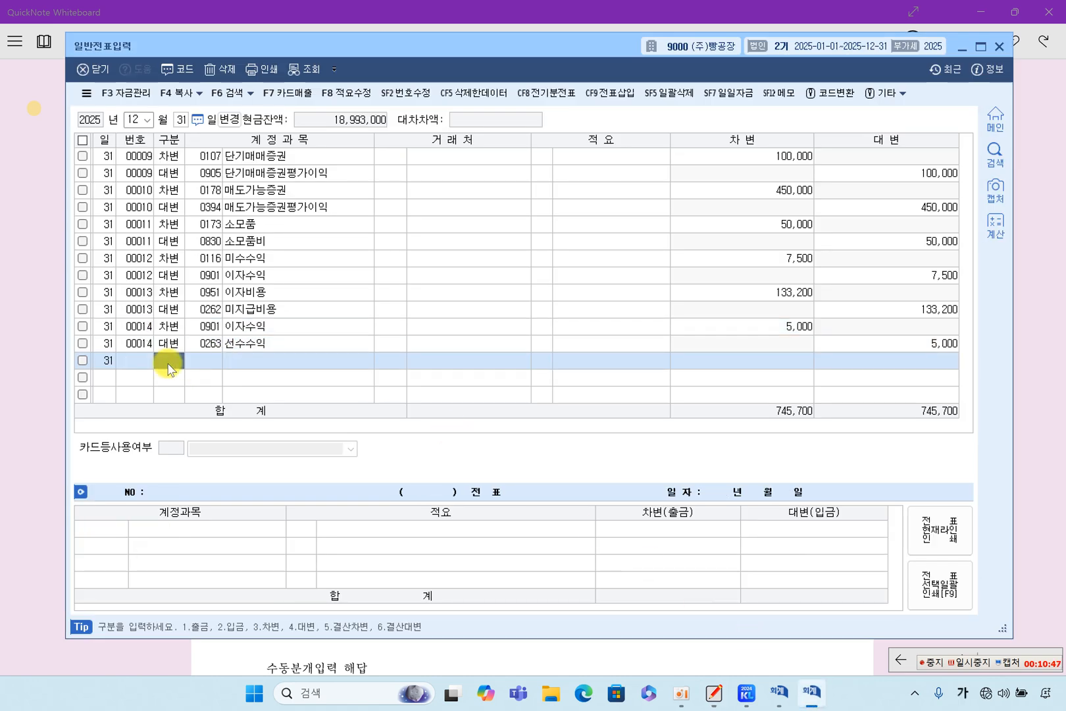
type("3")
key("Return")
key("F2")
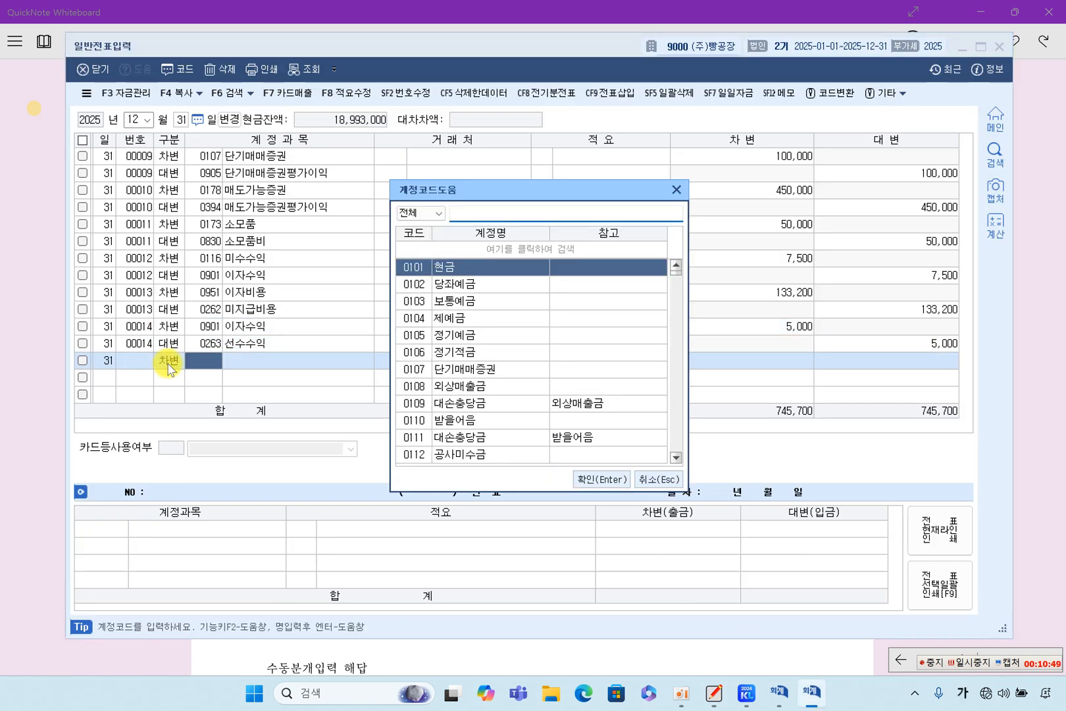
type("선")
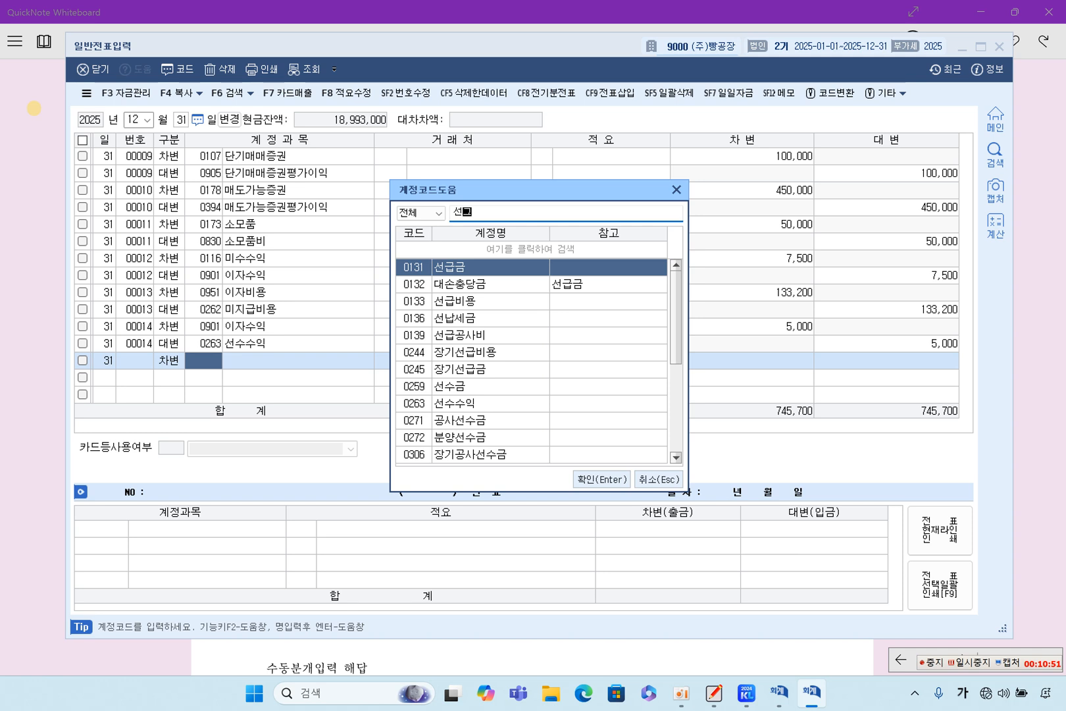
type("급")
key("Down")
key("Down")
key("Return")
key("Return")
key("Return")
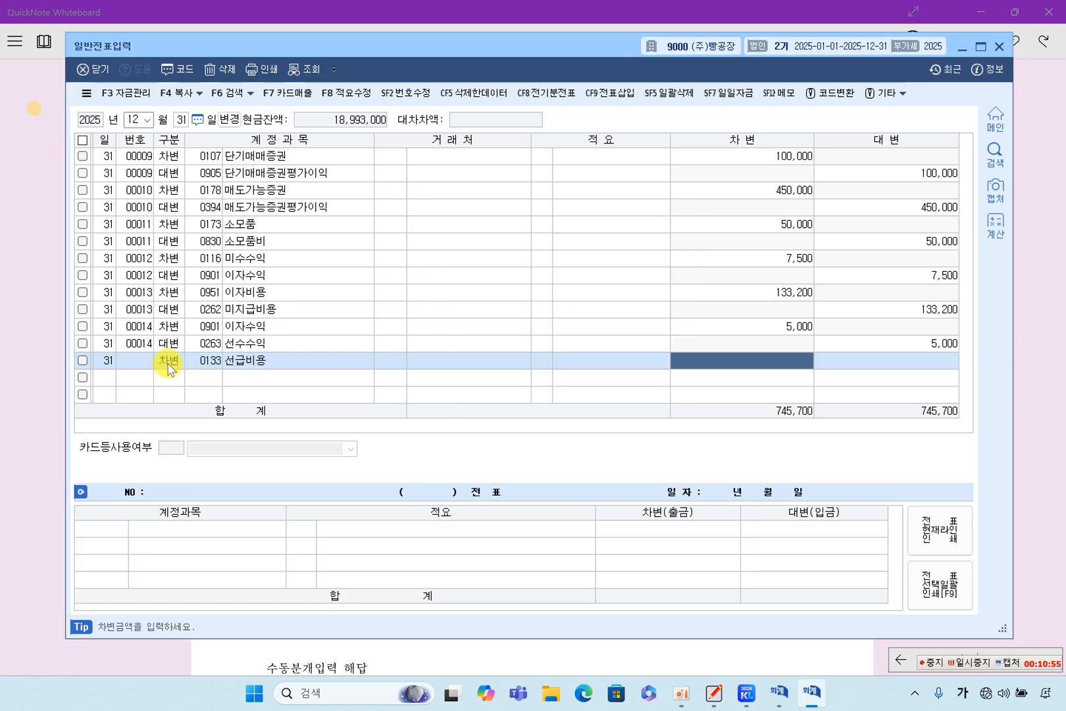
type("300")
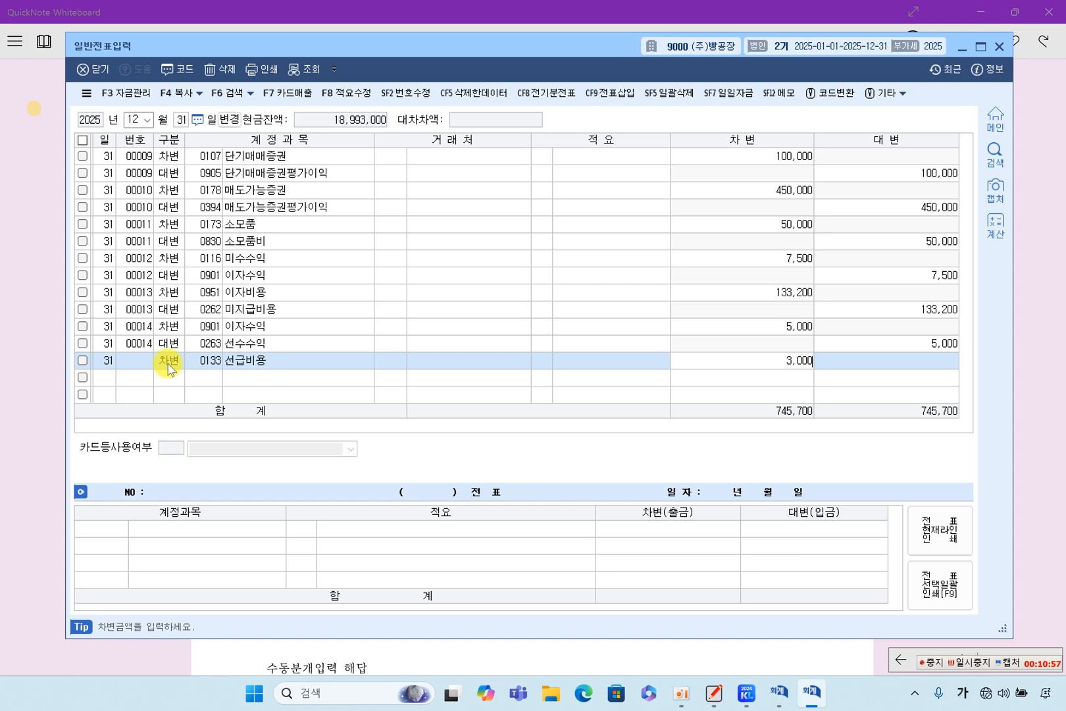
key("Return")
Step: Add a credit line for account 0951 이자비용 with the amount 3,000, leaving that line selected
type("4")
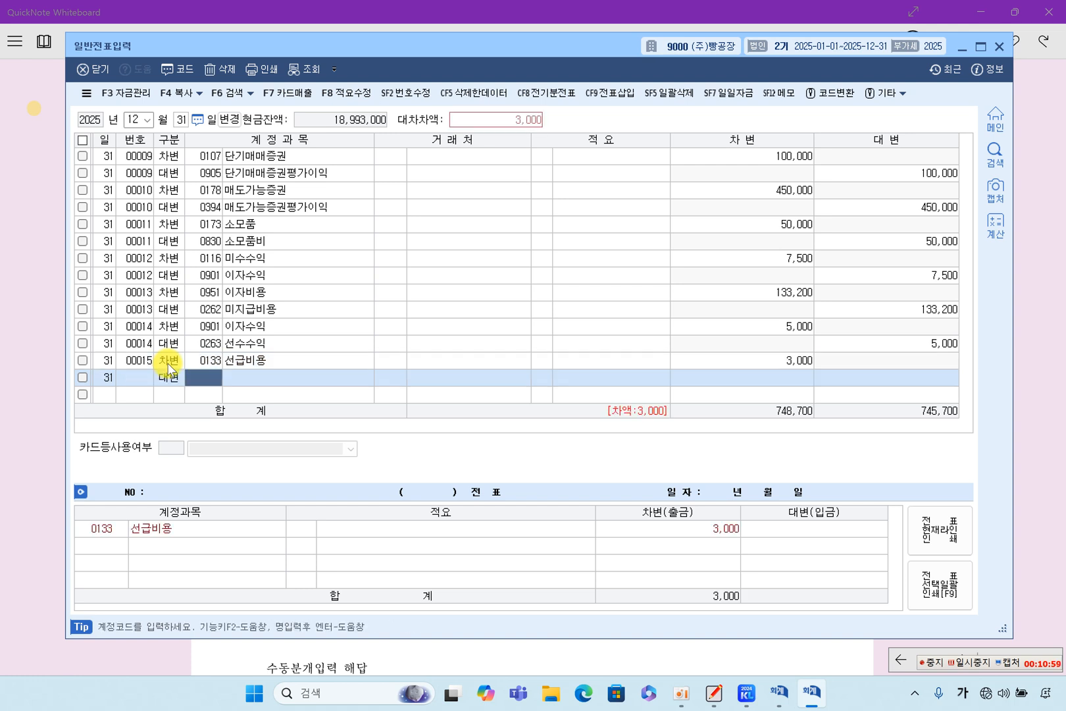
type("951")
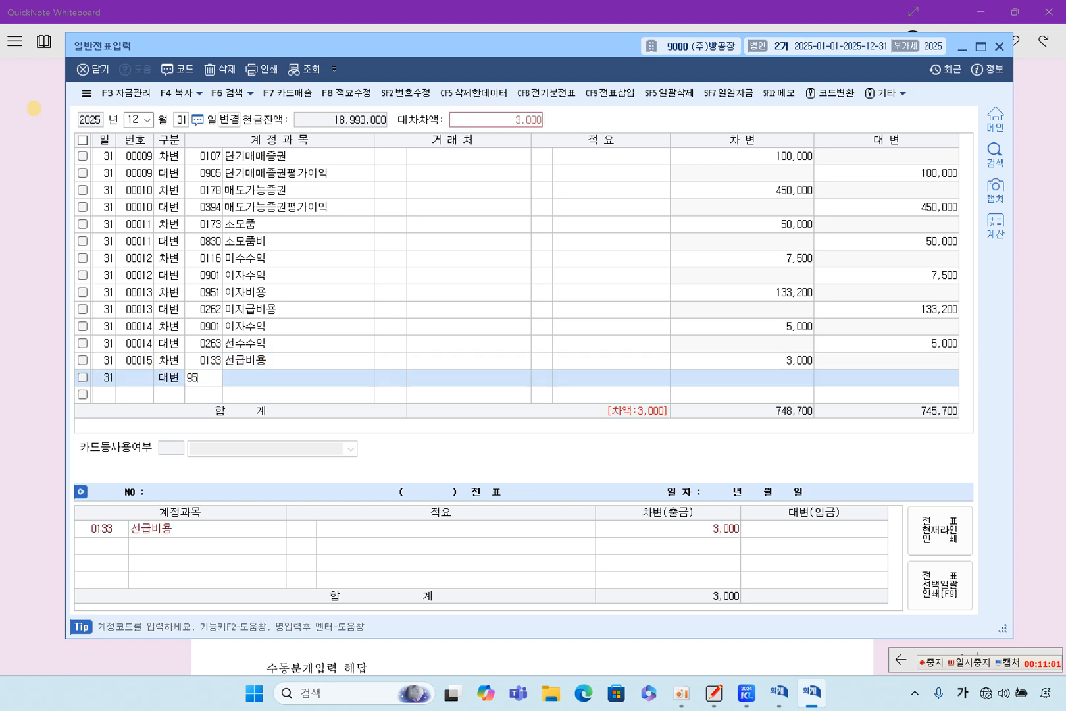
key("Return")
key("Return")
key("Return")
key("Return")
key("Up")
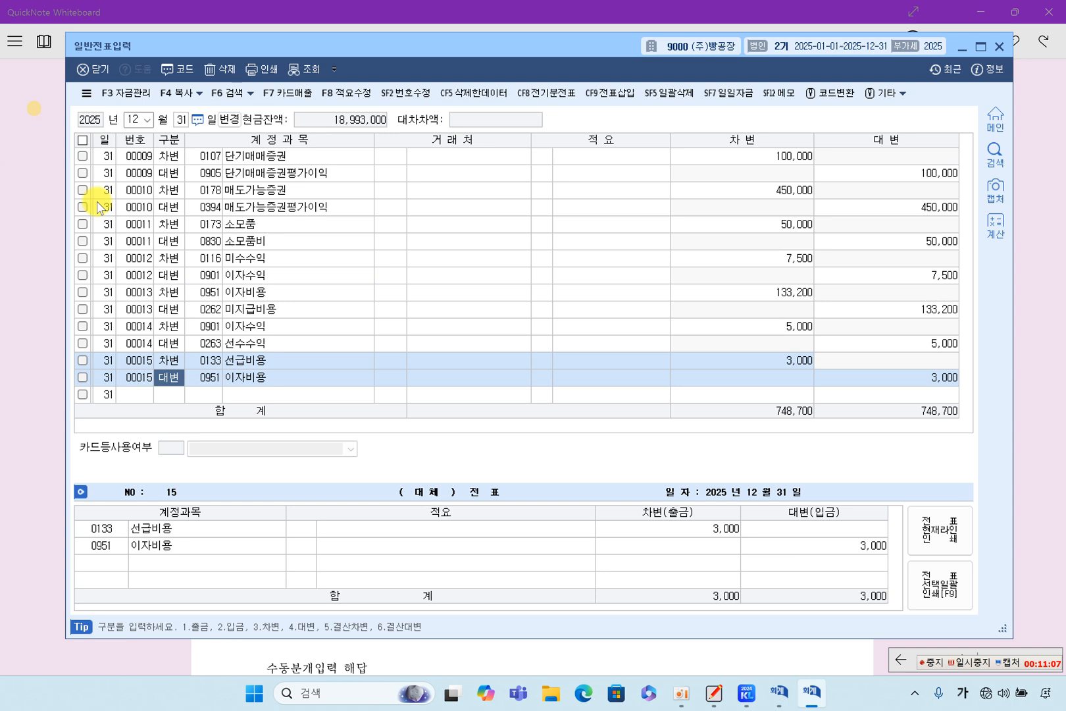
Step: Return to QuickNote Whiteboard and highlight problem (8)'s trial balance phrase, 부가세대급금 2,306,000원 and 부가세예수금 3,194,000원 in yellow
left_click(56, 236)
left_click_drag(361, 386, 454, 385)
left_click_drag(558, 387, 712, 395)
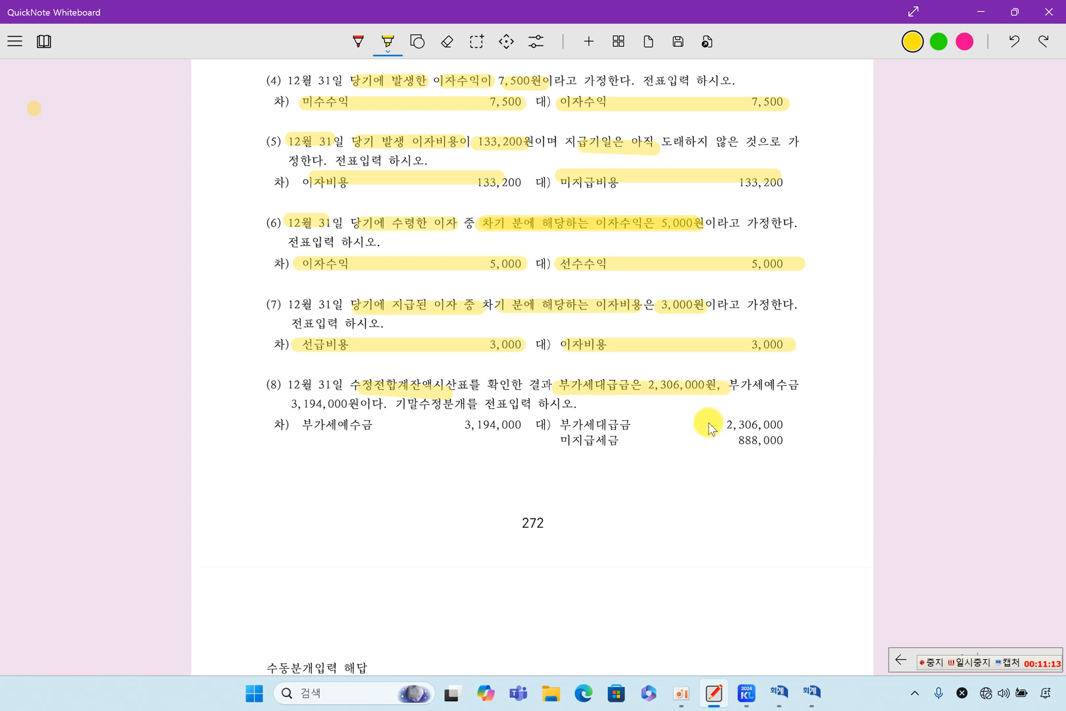
left_click_drag(753, 387, 807, 385)
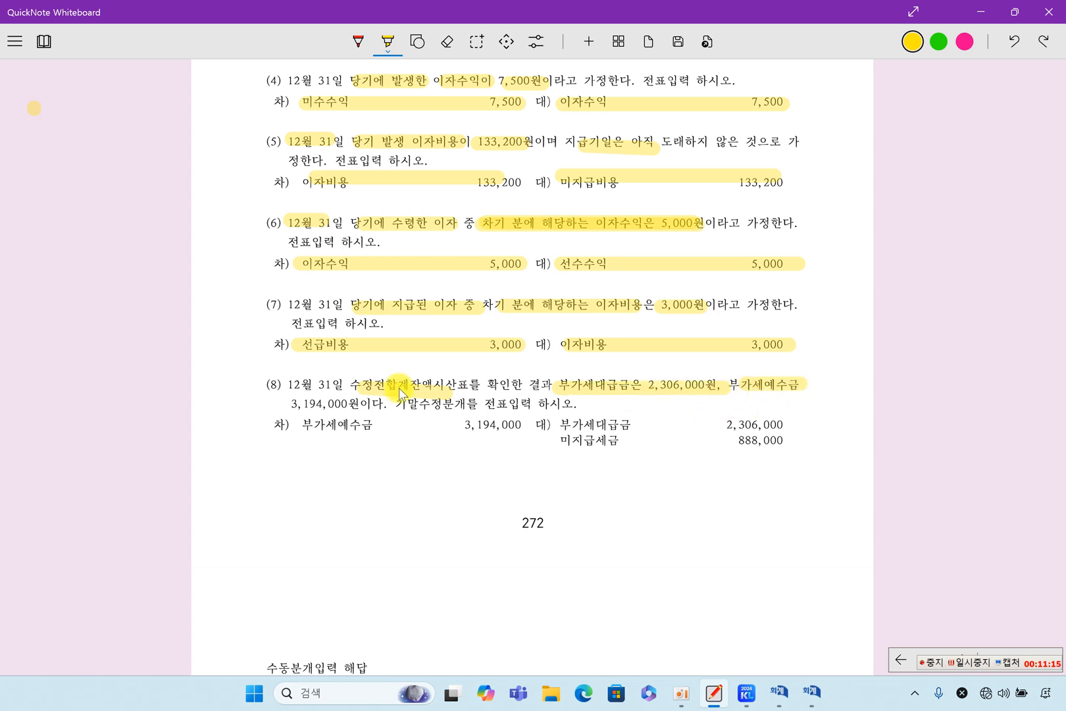
left_click_drag(289, 402, 382, 406)
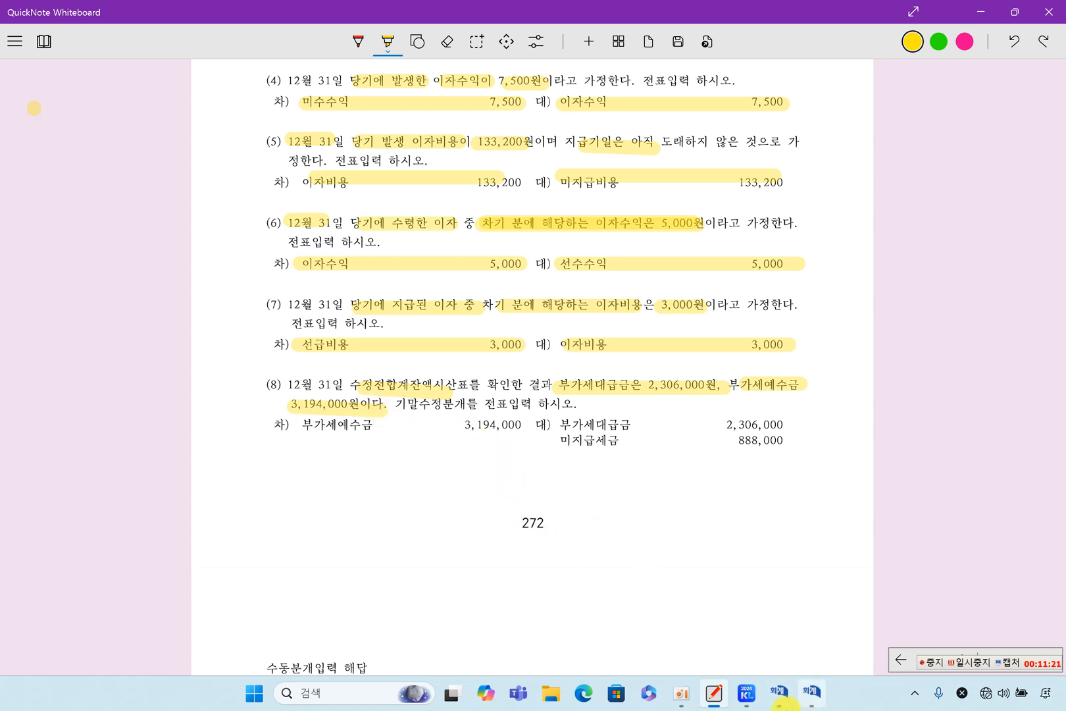
Step: Switch to 케이렙, open 부가가치세신고서 and query the period from July 1 to December 31, 2025
left_click(747, 693)
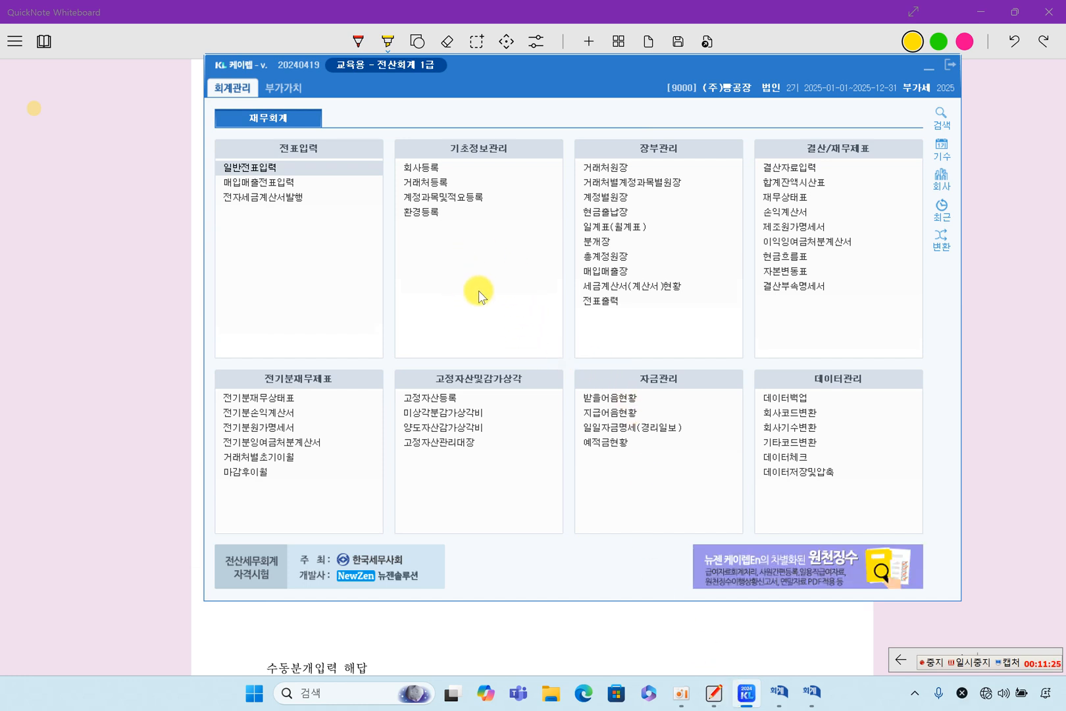
left_click(290, 87)
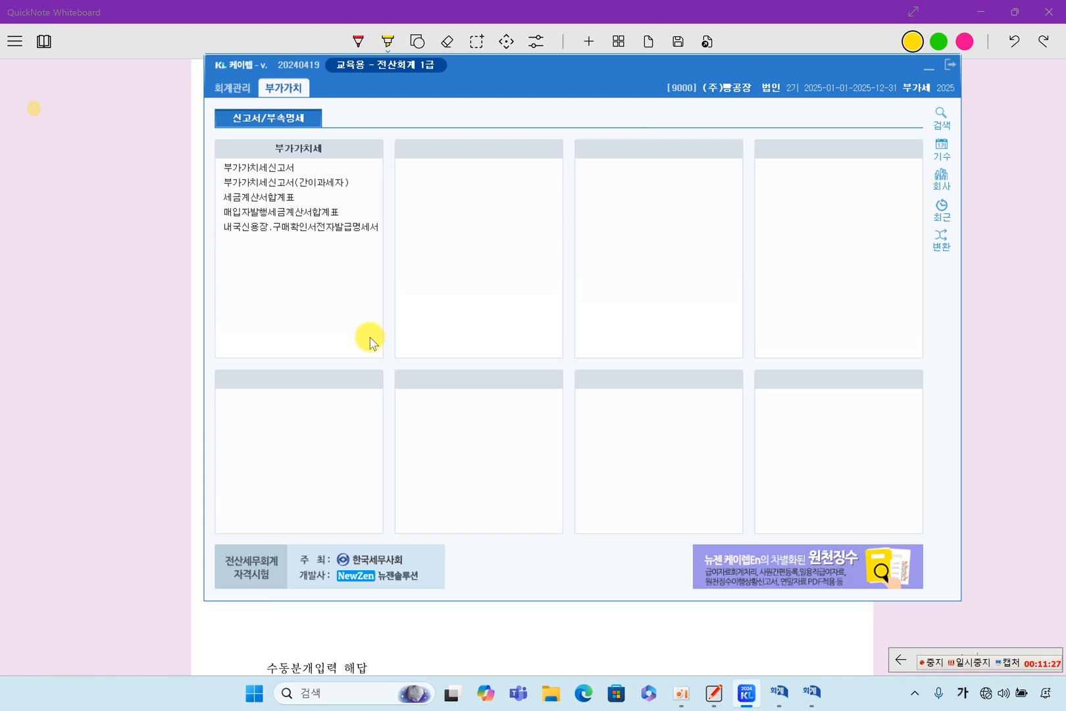
left_click(257, 166)
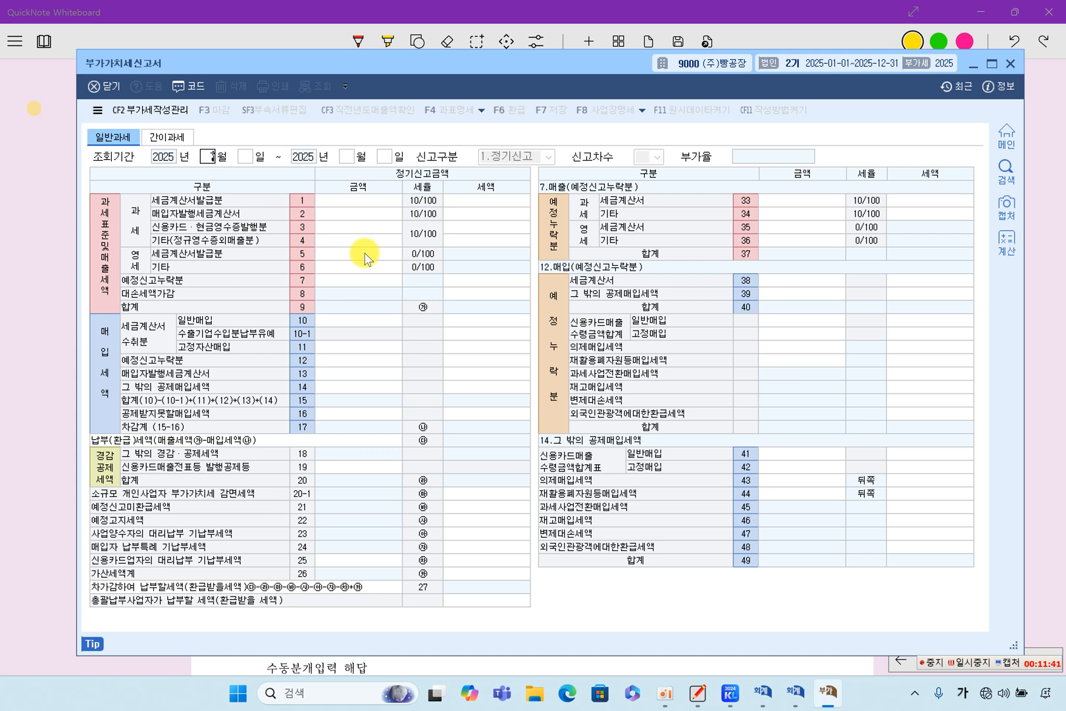
type("10")
key("shift+Tab")
type("1")
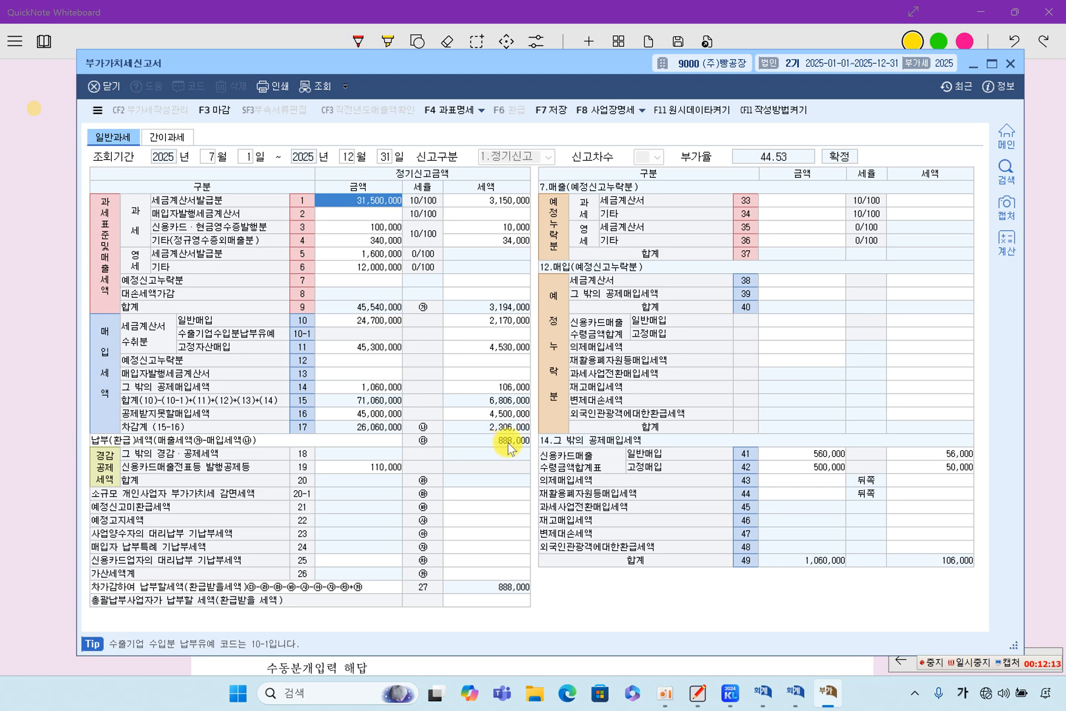
Step: Close 부가가치세신고서 without saving its data
left_click(965, 664)
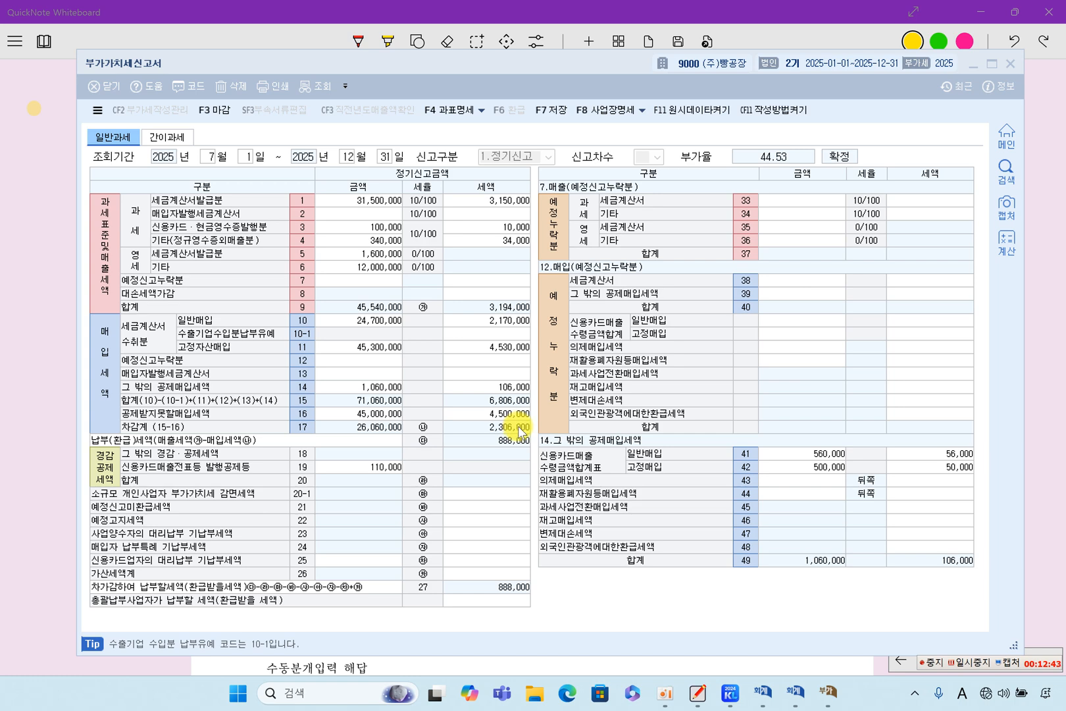
left_click_drag(626, 74, 626, 78)
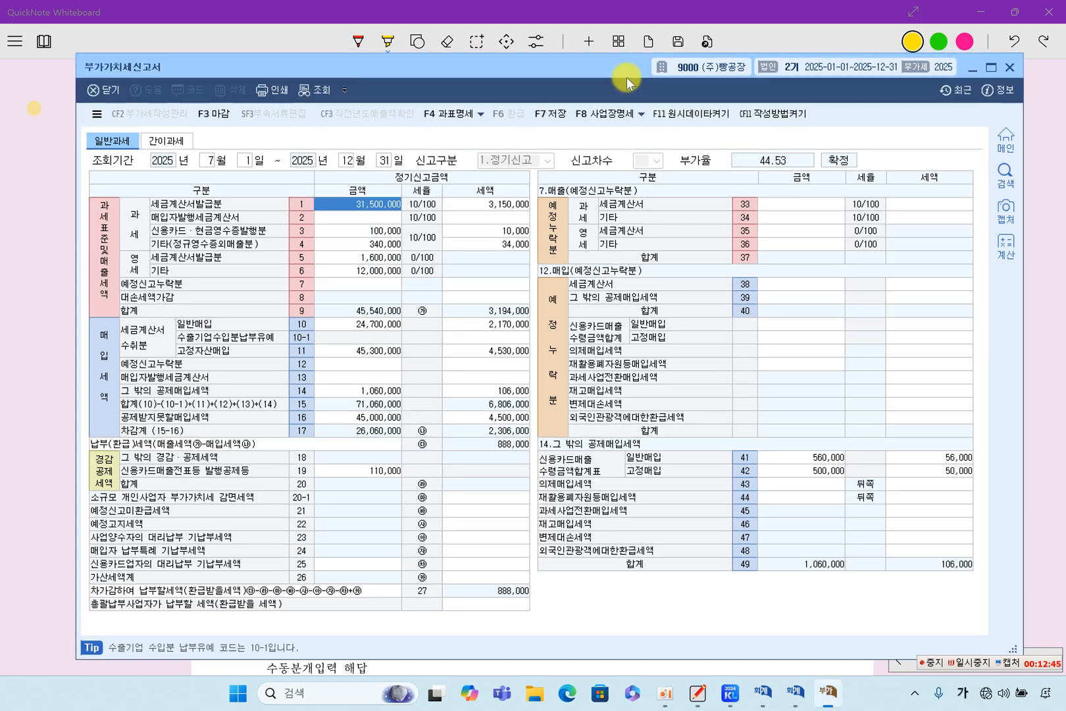
left_click(1017, 70)
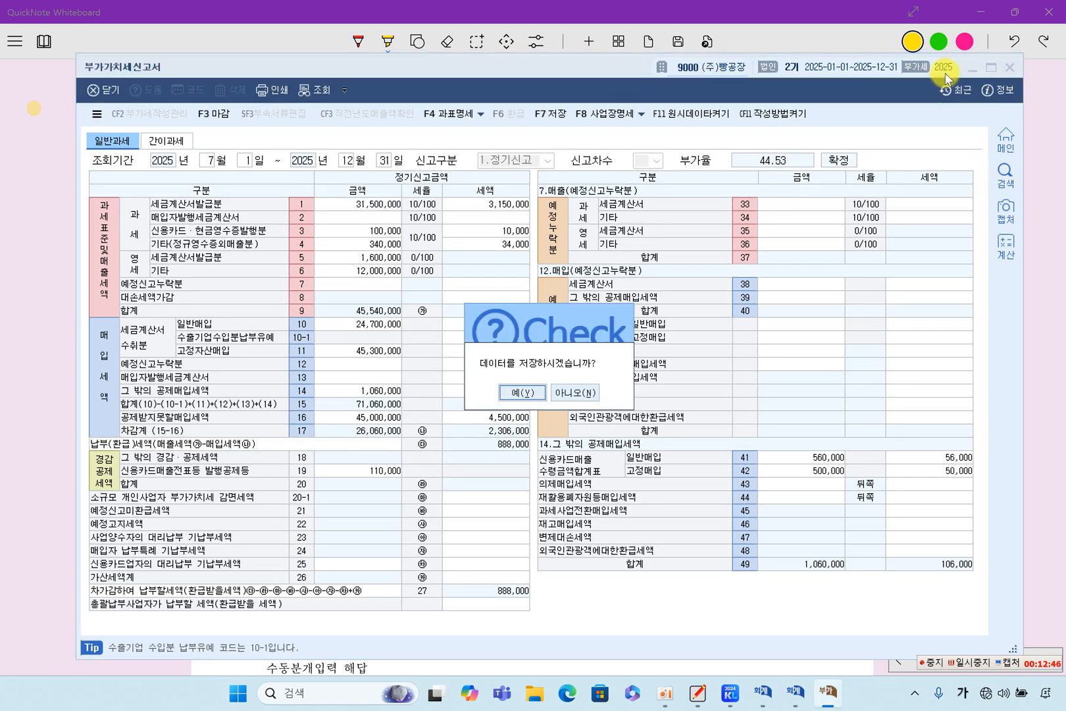
left_click(574, 393)
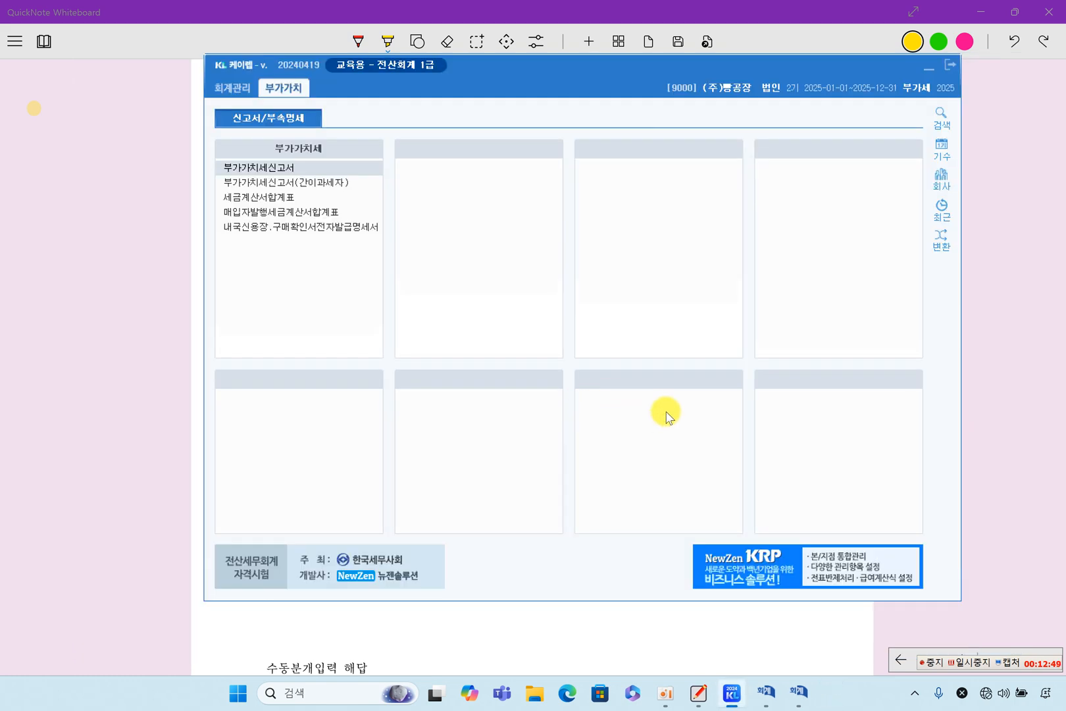
Step: Open the December 31 합계잔액시산표 and examine the balances of 부가세대급금 and 부가세예수금
left_click(248, 96)
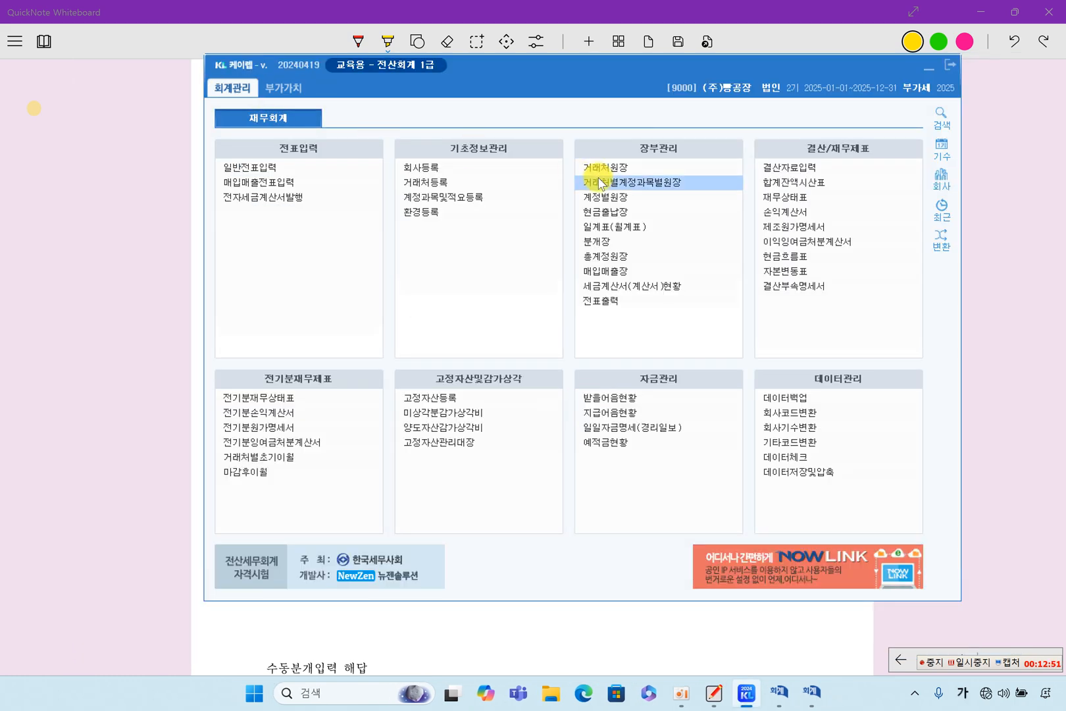
left_click(799, 185)
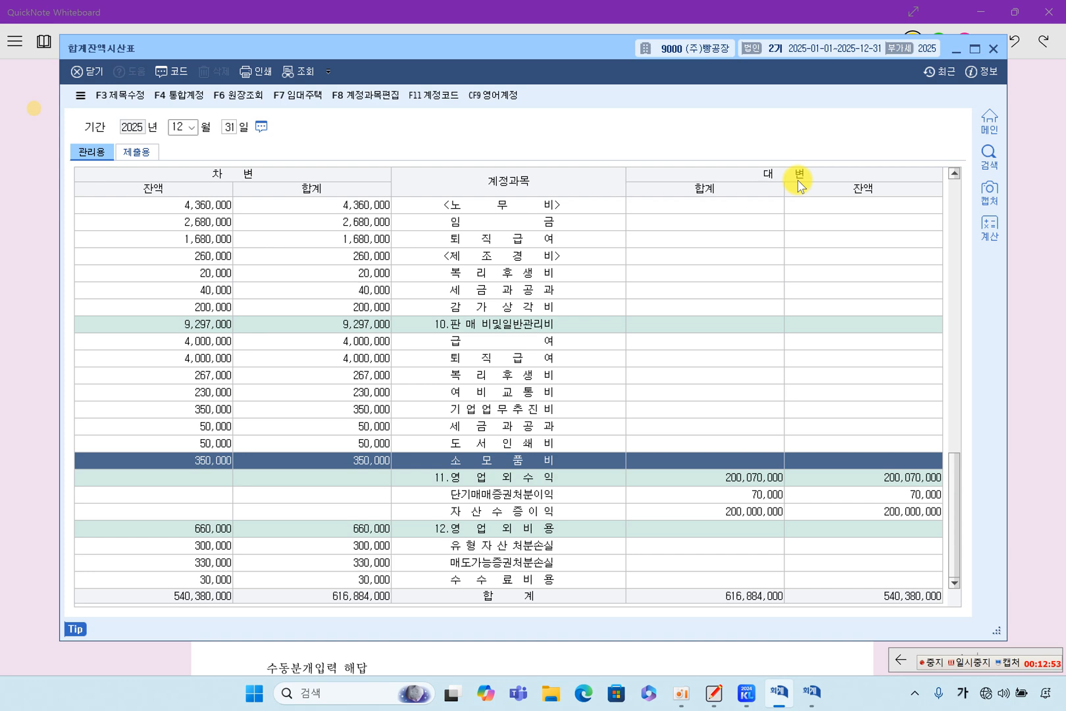
left_click(551, 293)
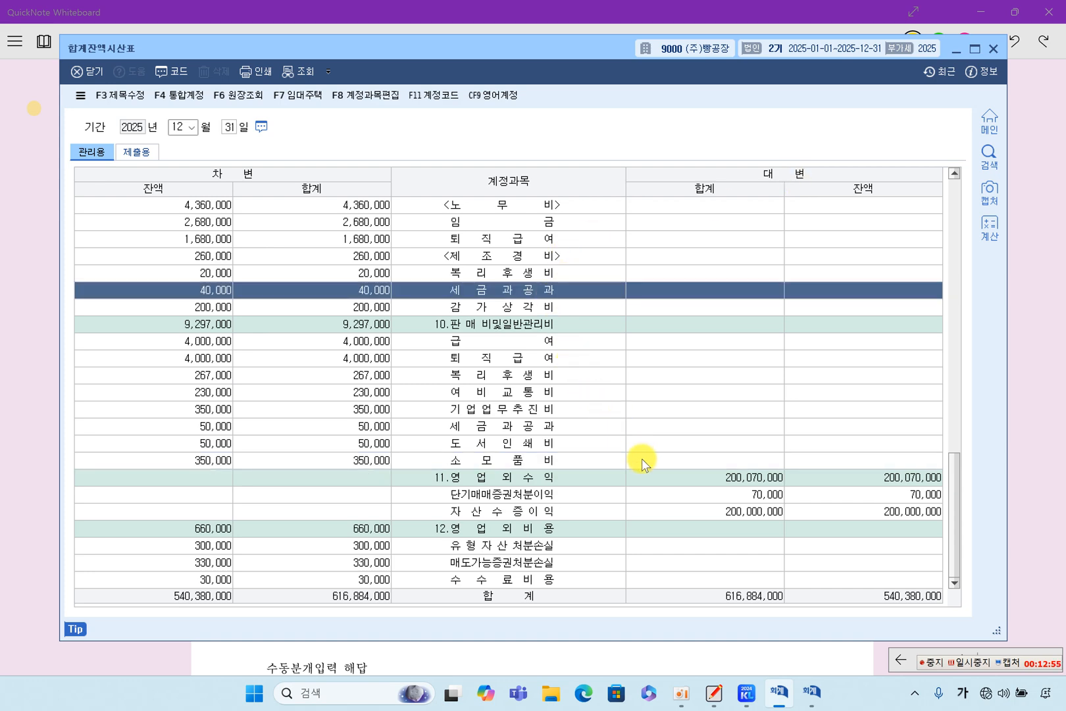
scroll(643, 464, "up", 10)
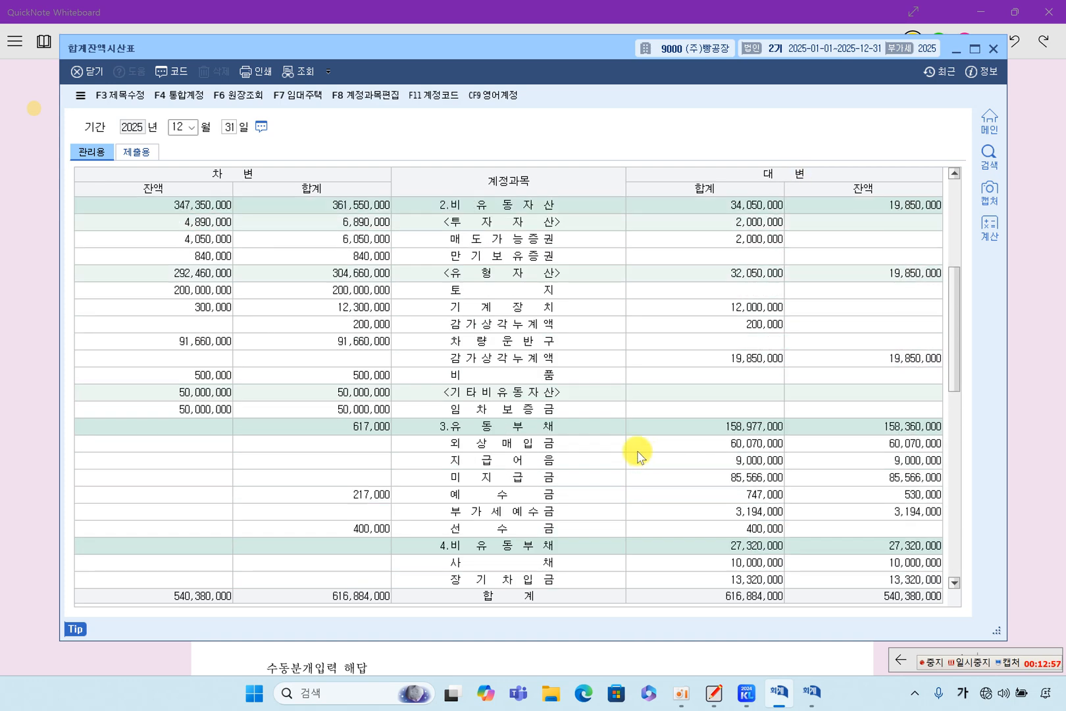
scroll(638, 454, "down", 1)
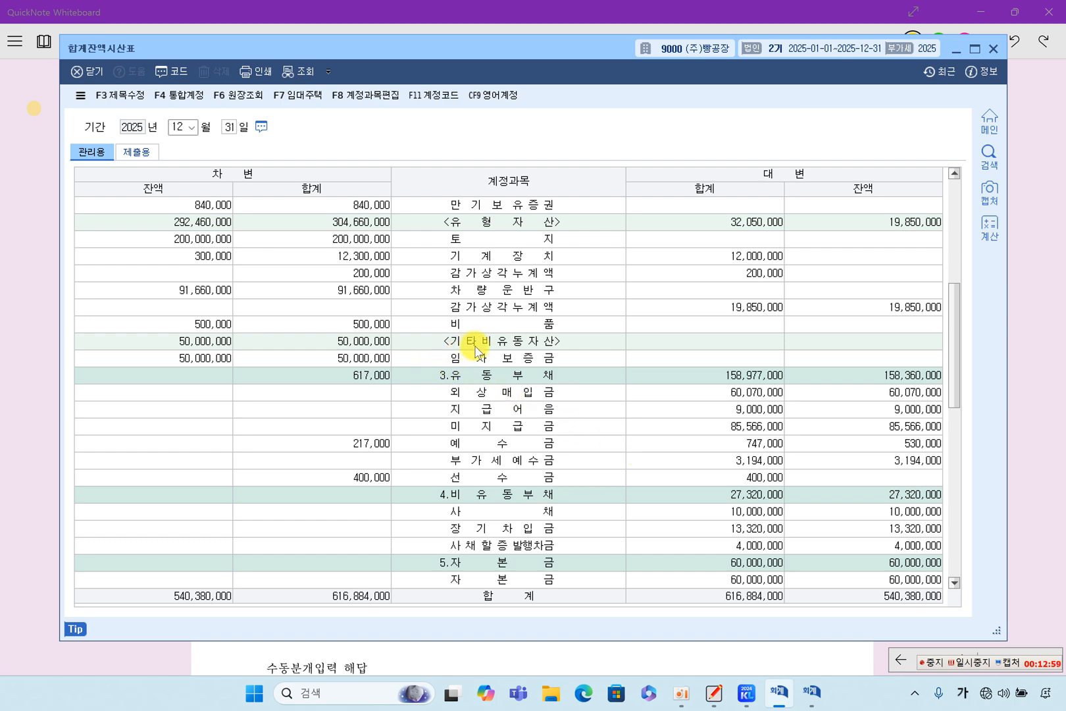
scroll(475, 349, "up", 6)
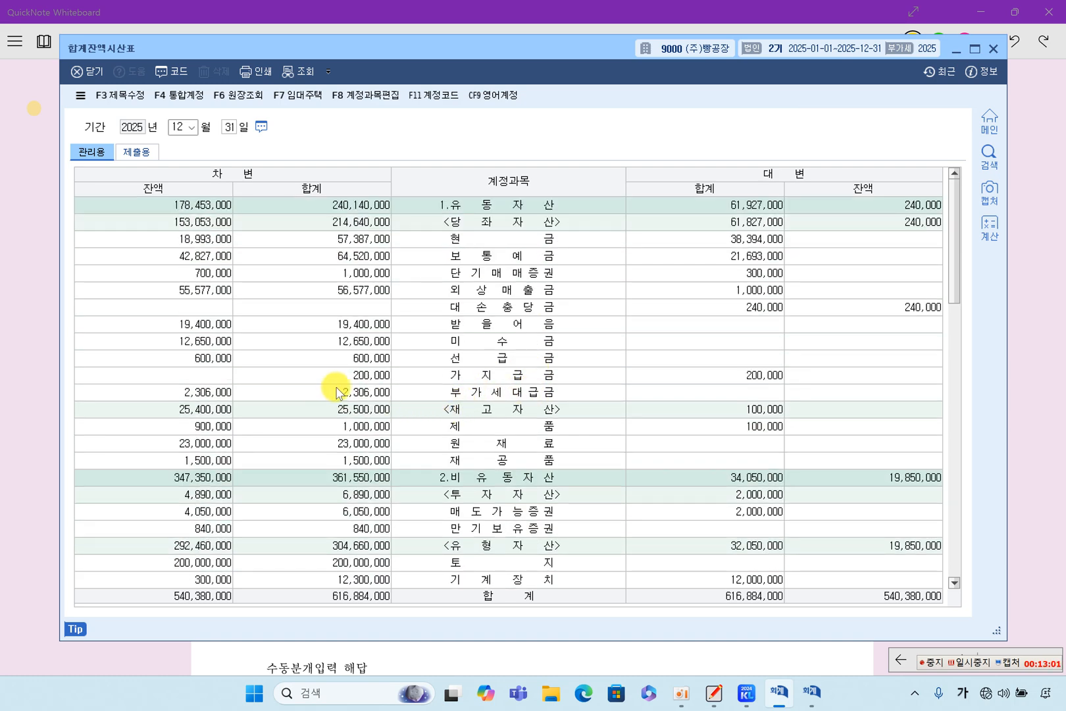
left_click(211, 395)
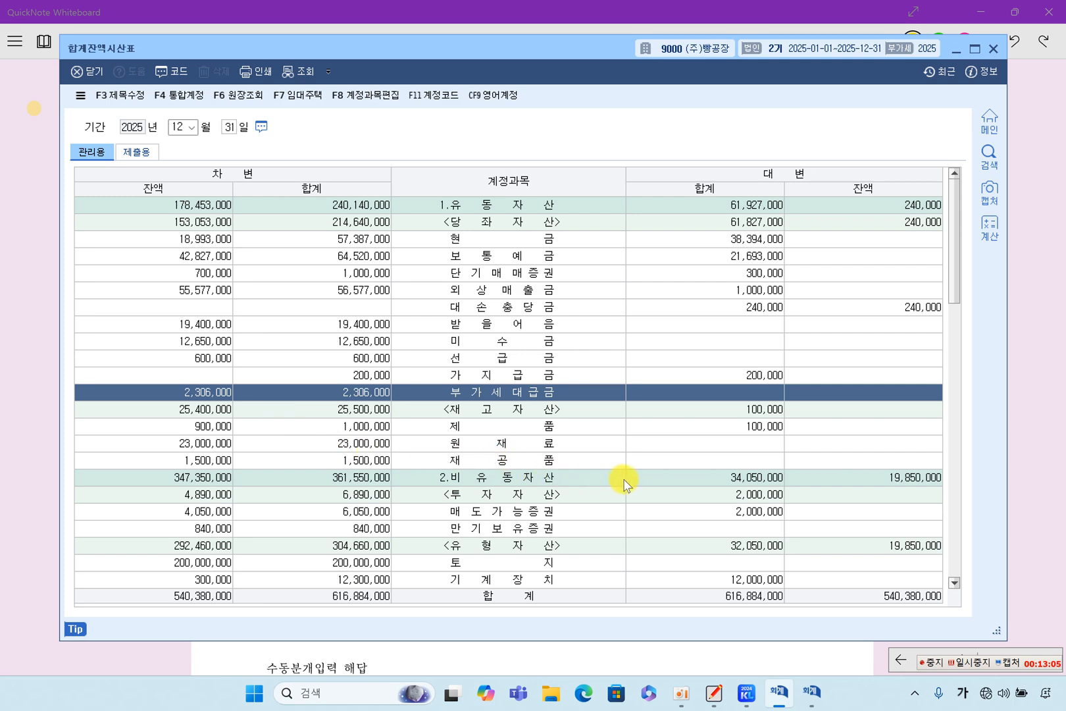
scroll(624, 483, "down", 4)
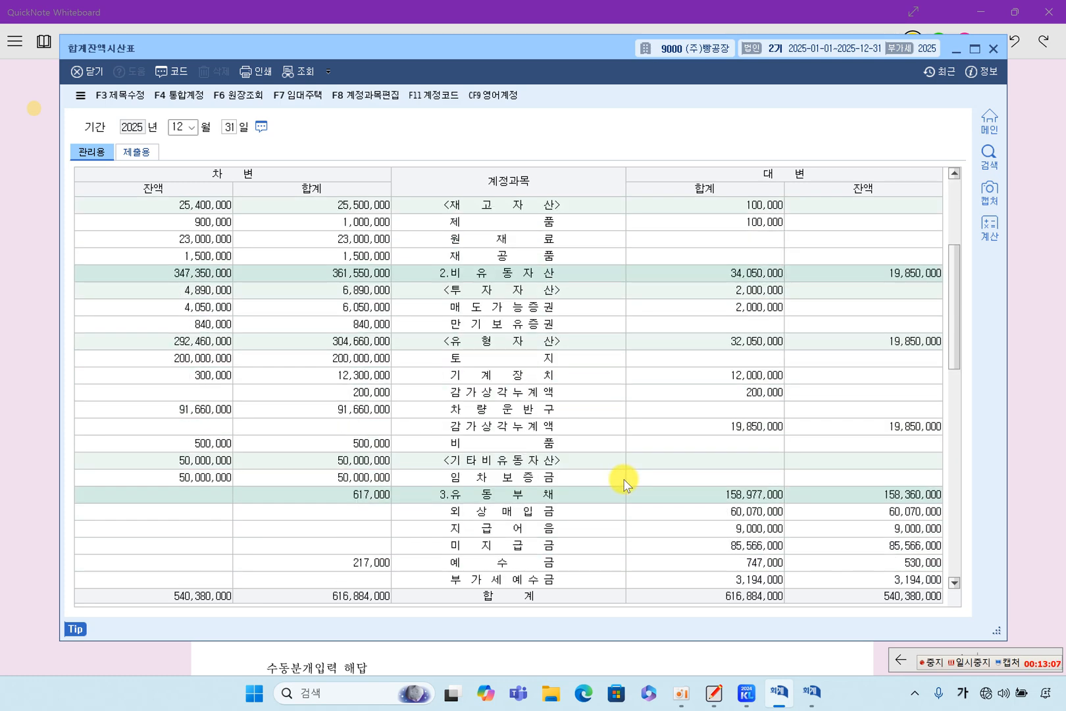
scroll(585, 503, "down", 2)
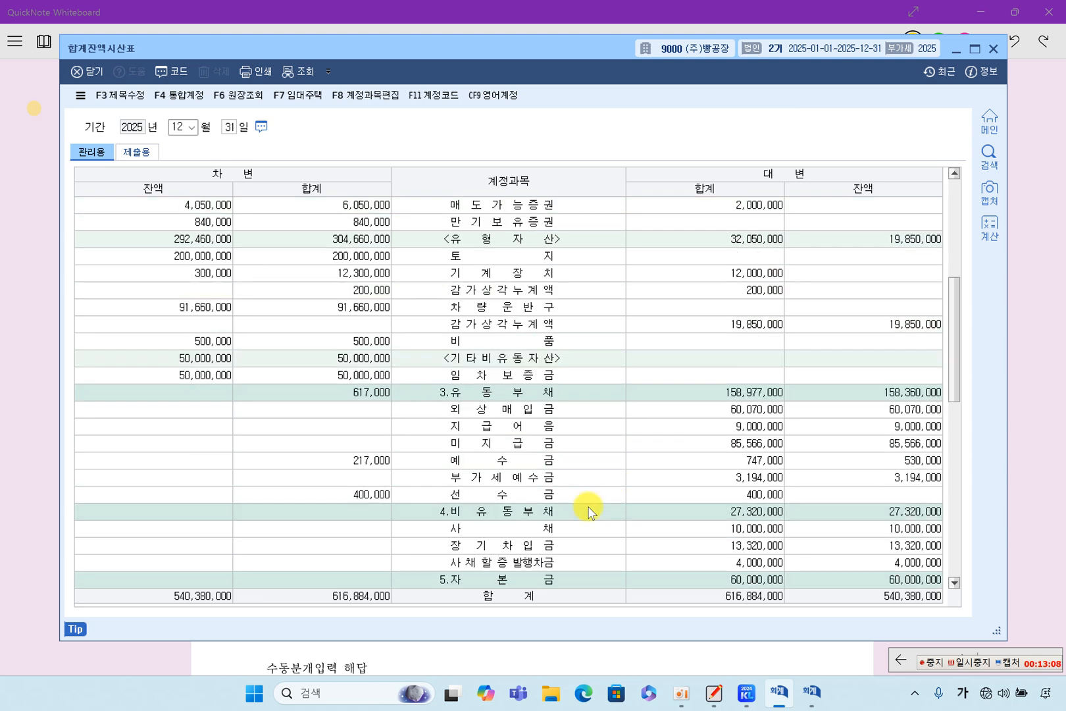
Step: Select the 부가세예수금 row, switch to QuickNote Whiteboard and highlight problem (8)'s 부가세예수금, 부가세대급금 and 미지급세금 answer lines in yellow
left_click(485, 478)
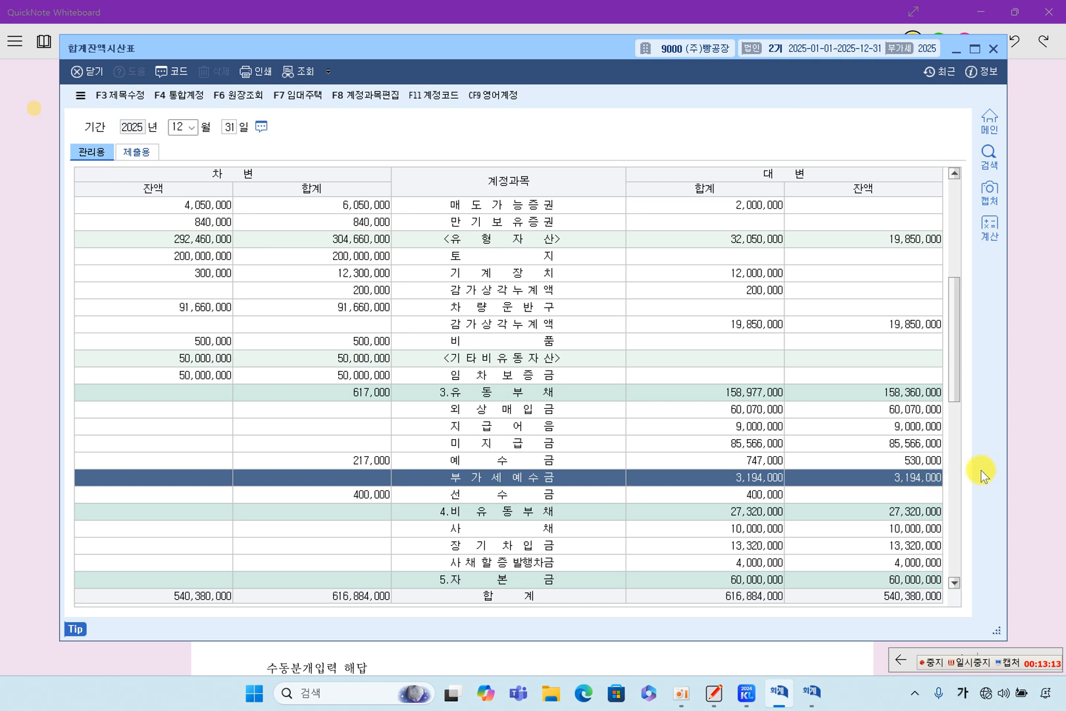
left_click(1041, 422)
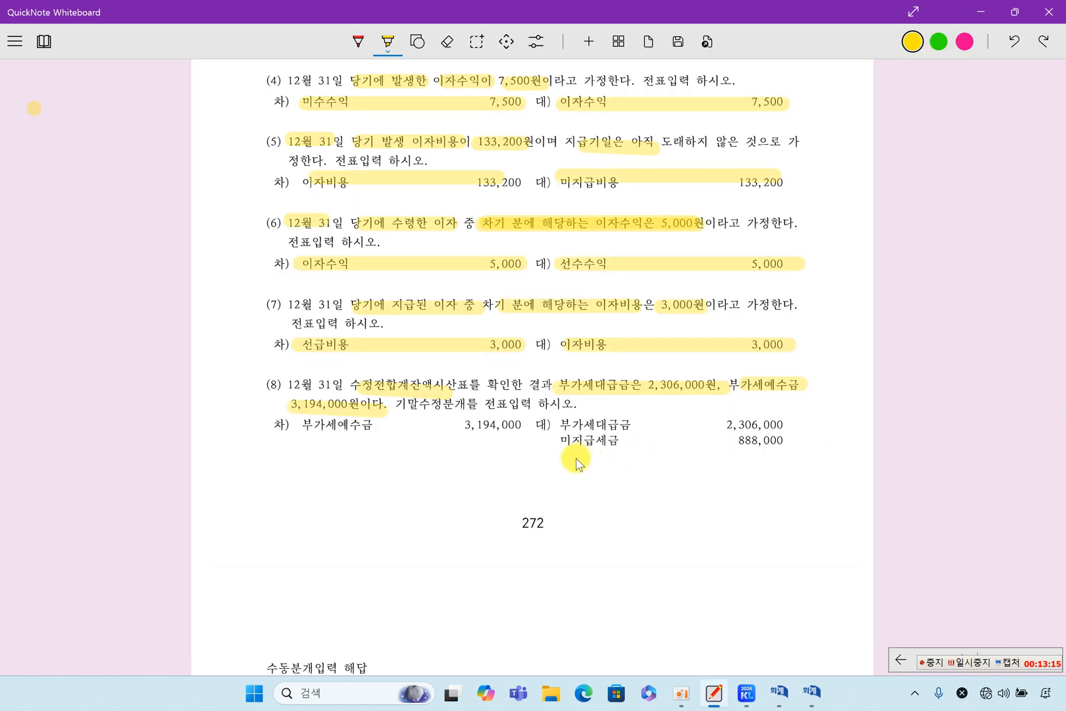
left_click_drag(293, 428, 525, 427)
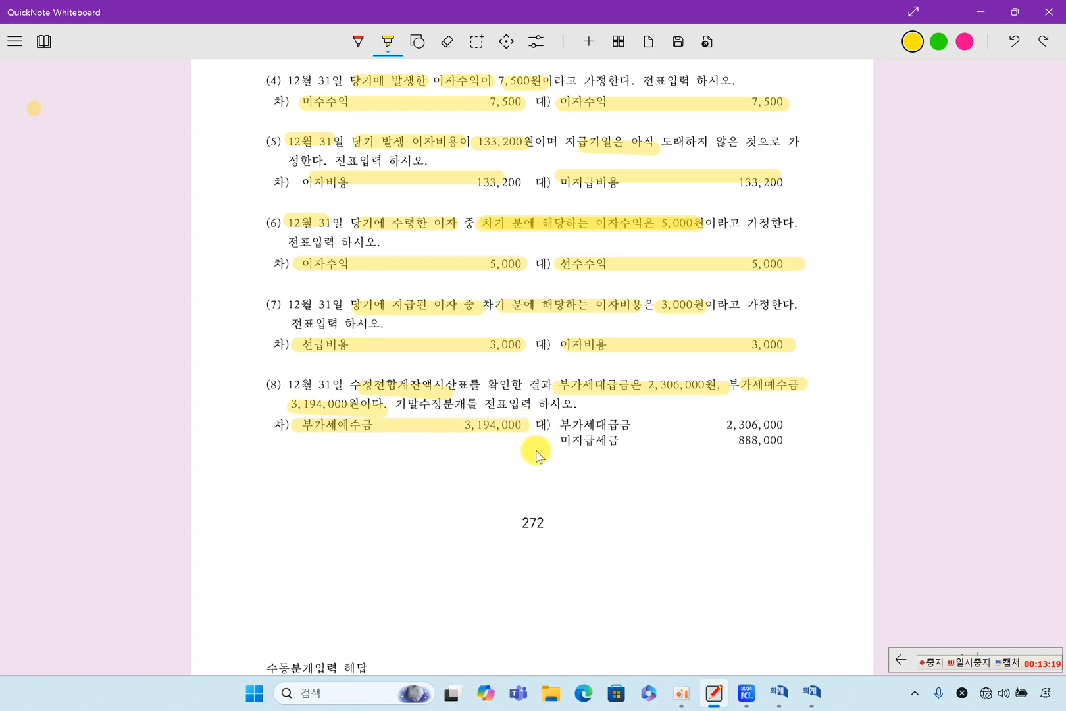
left_click_drag(558, 426, 790, 424)
left_click_drag(561, 442, 791, 442)
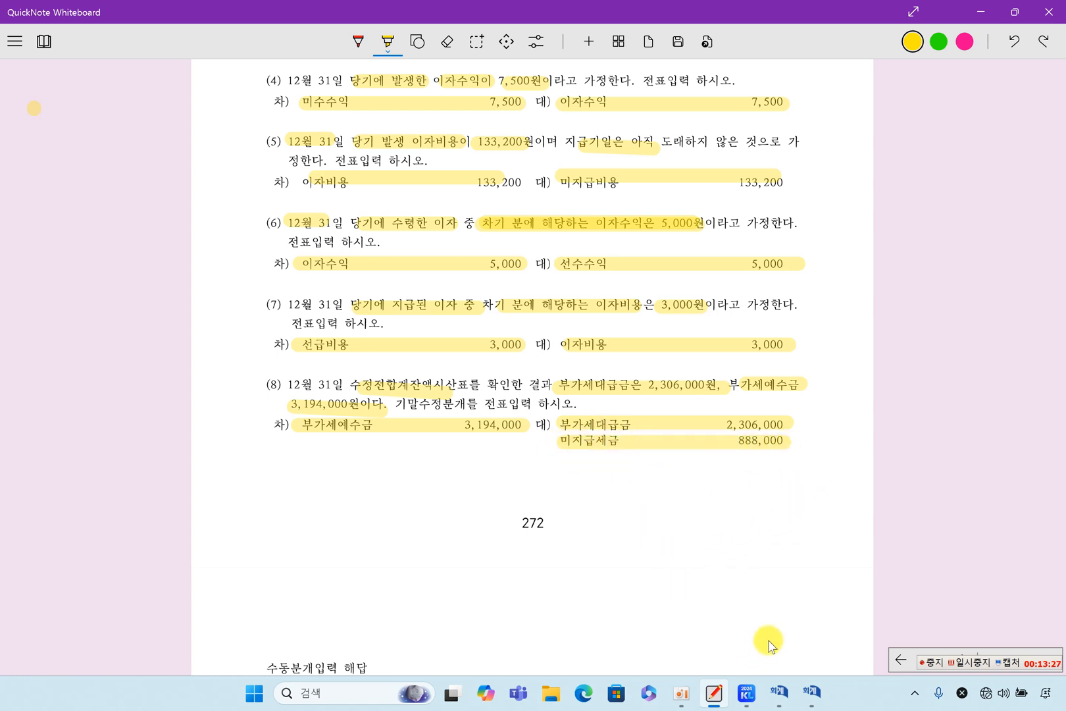
Step: Switch to 일반전표입력 and start a new December 31 대변 line with account 0255 부가세예수금
left_click(813, 693)
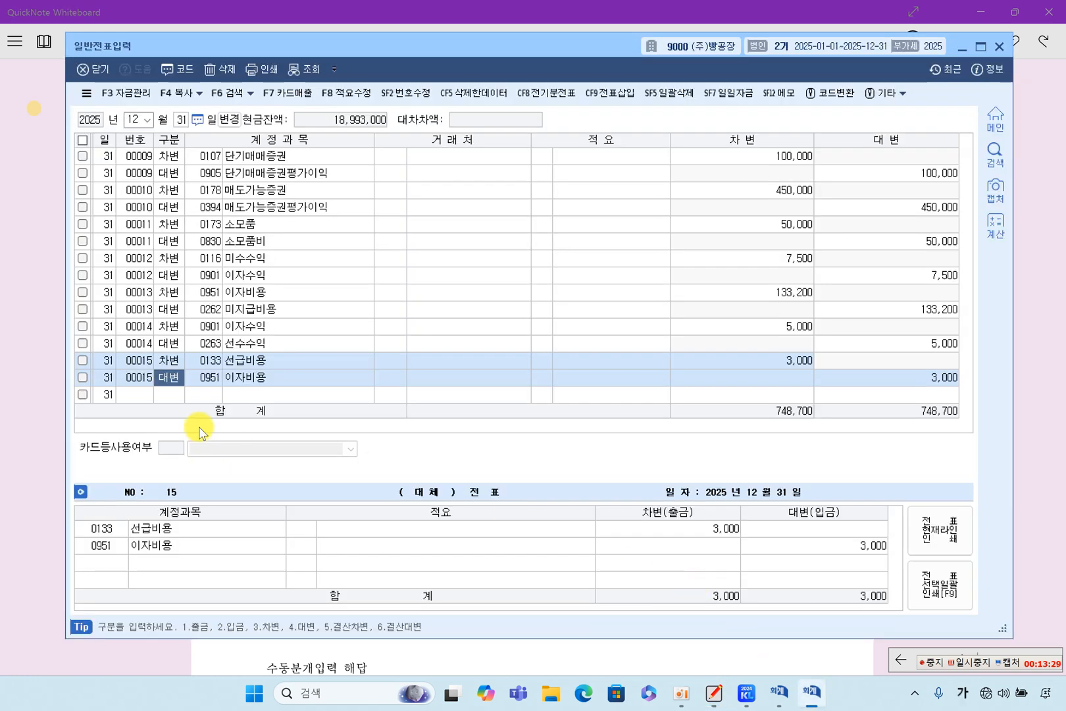
left_click(177, 394)
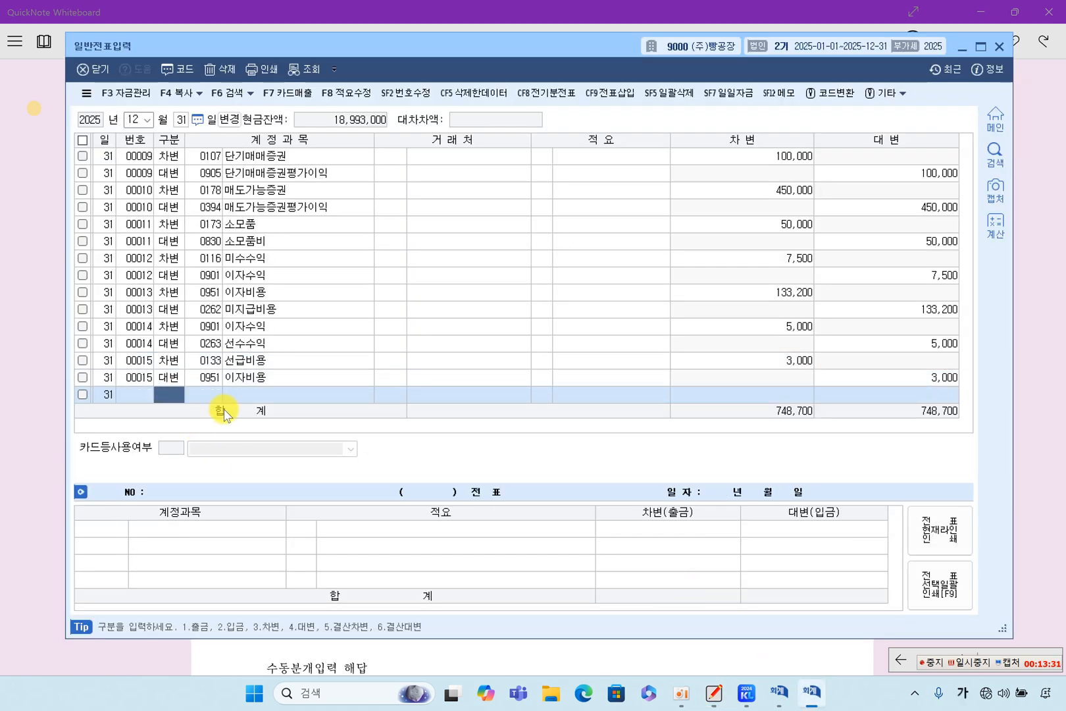
type("4")
key("F2")
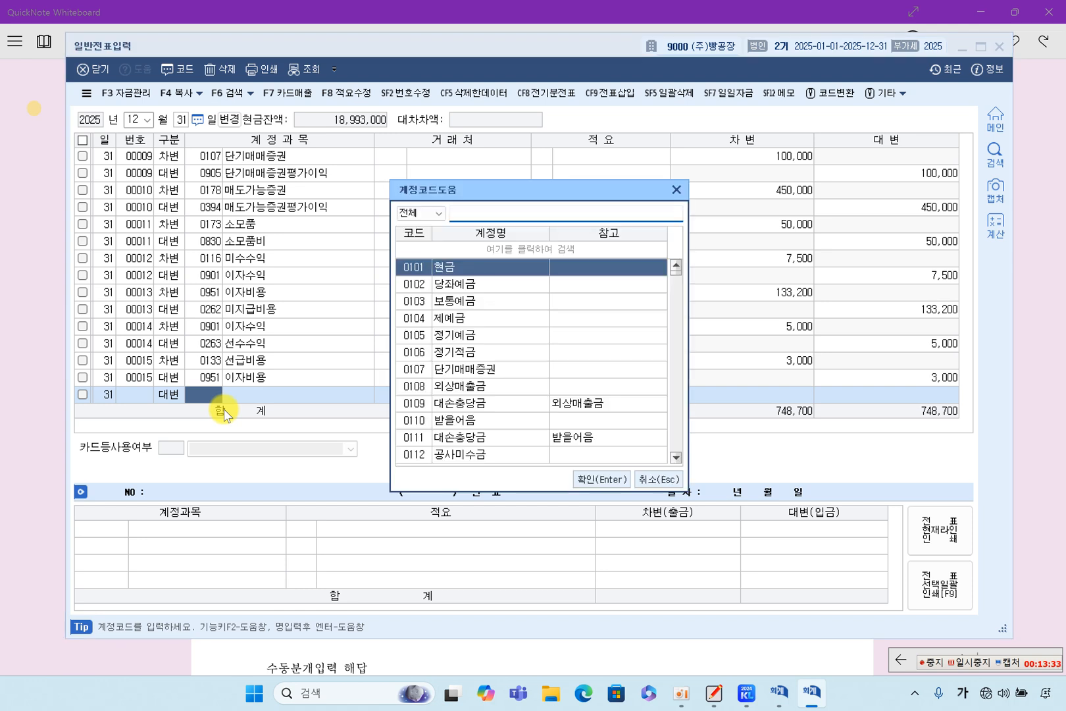
type("부")
type("복ㅂㅜ")
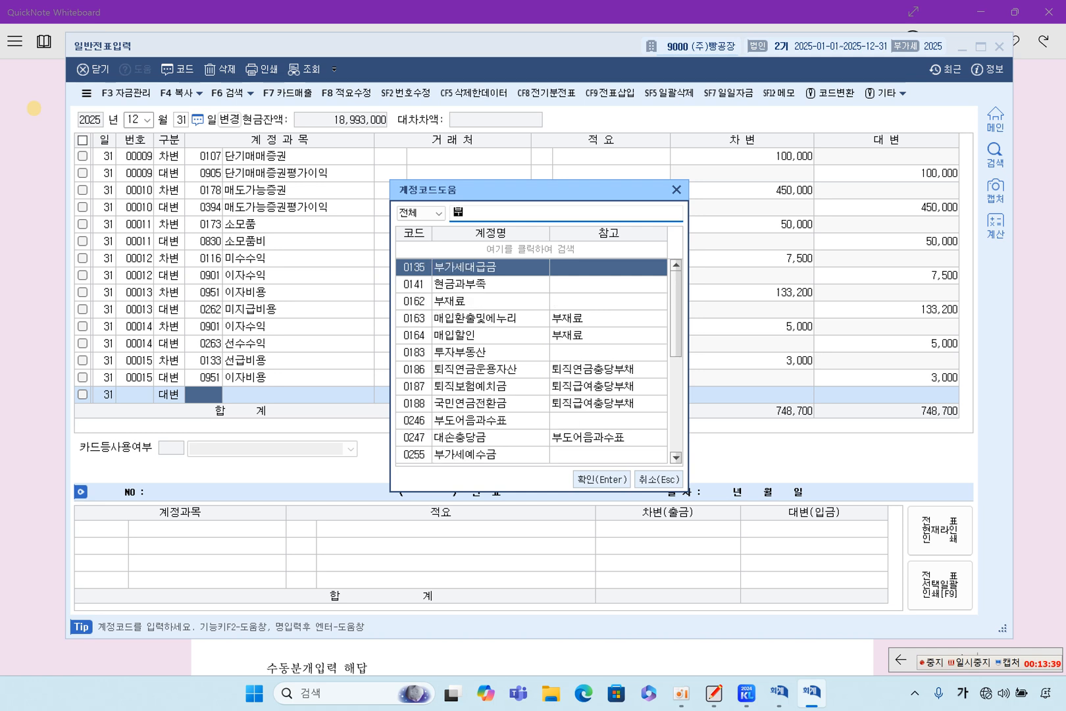
type("가ㅅ")
key("Down")
key("Return")
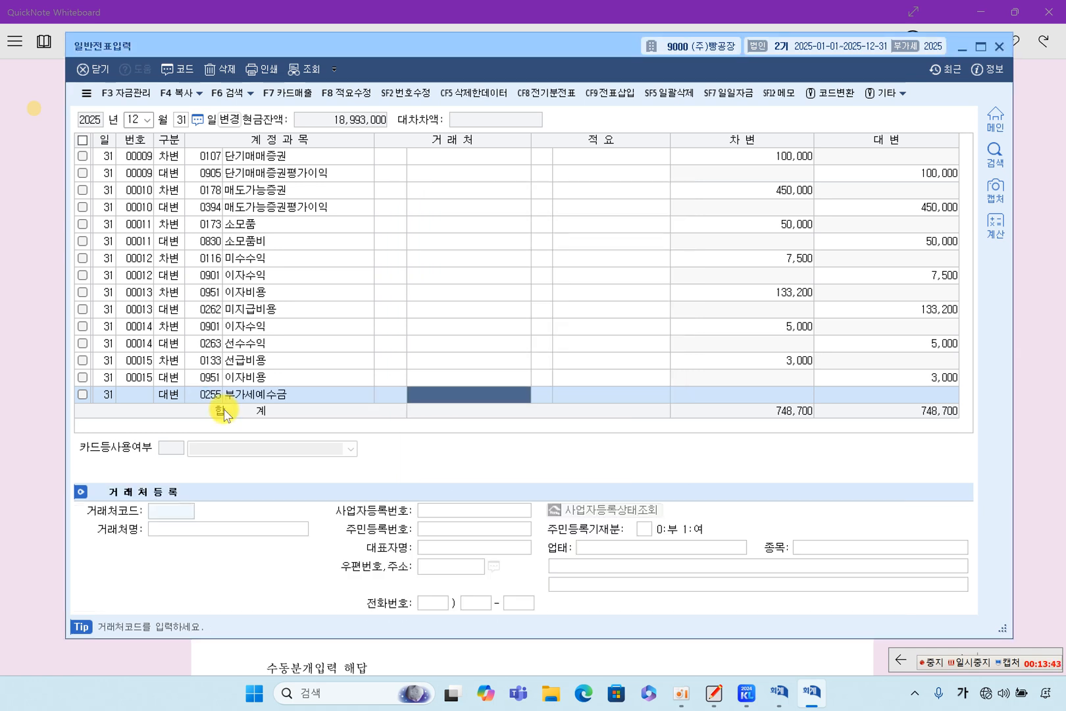
Step: Change the 부가세예수금 line to 차변 and enter 3,194,000 as its debit amount
key("Left")
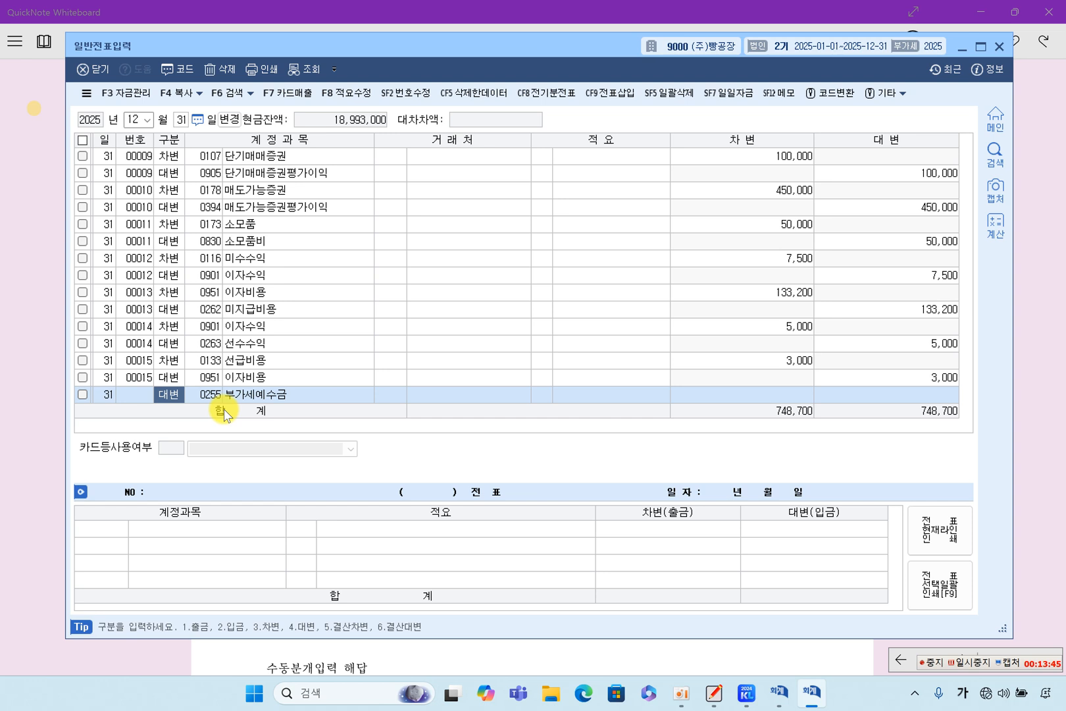
key("Left")
key("3")
key("Return")
key("Return")
key("Return")
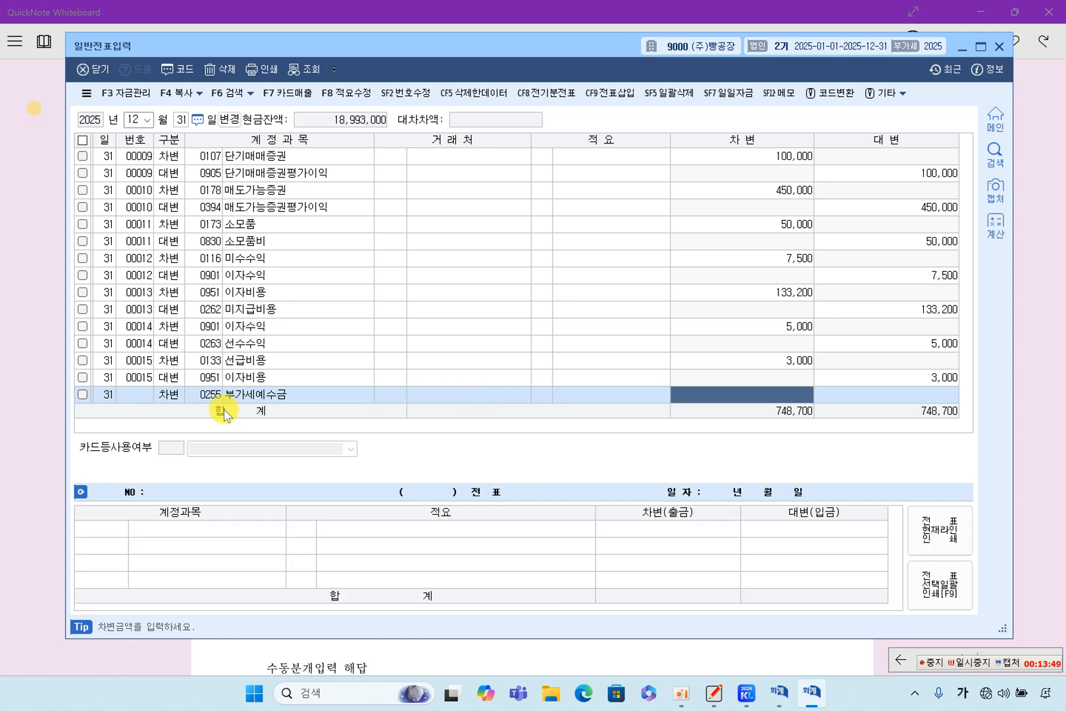
type("3,")
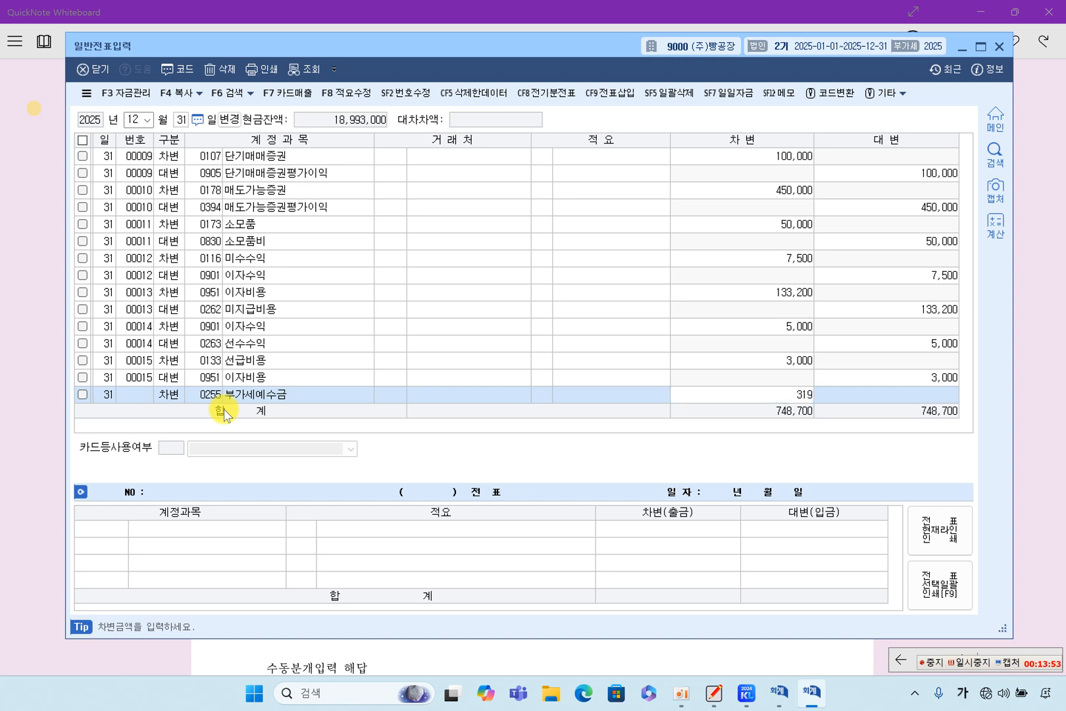
type("194,000")
key("Return")
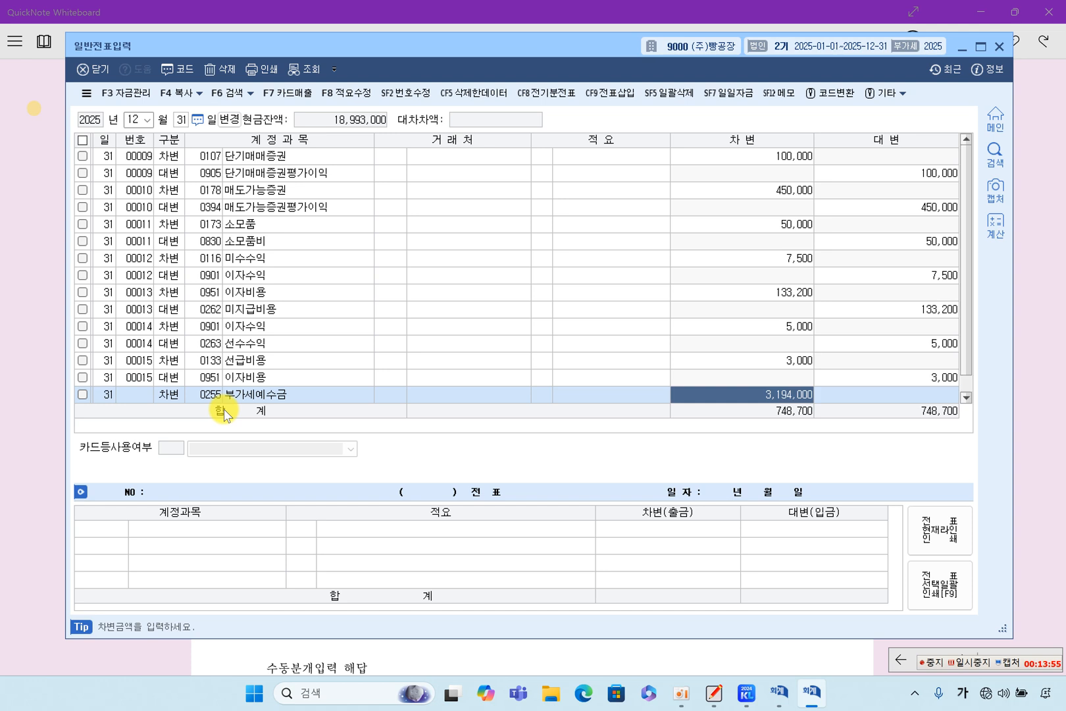
Step: Add a 대변 line for account 0135 부가세대급금 with an amount of 2,306,000
type("4")
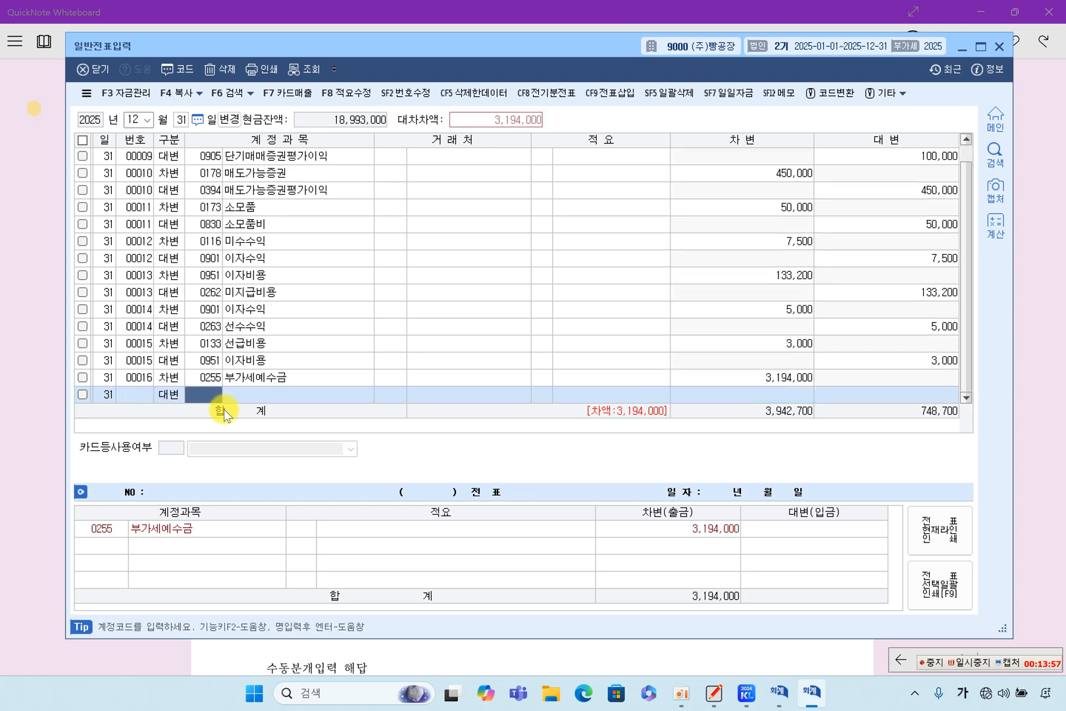
type("135")
key("Return")
key("Return")
key("Return")
key("Return")
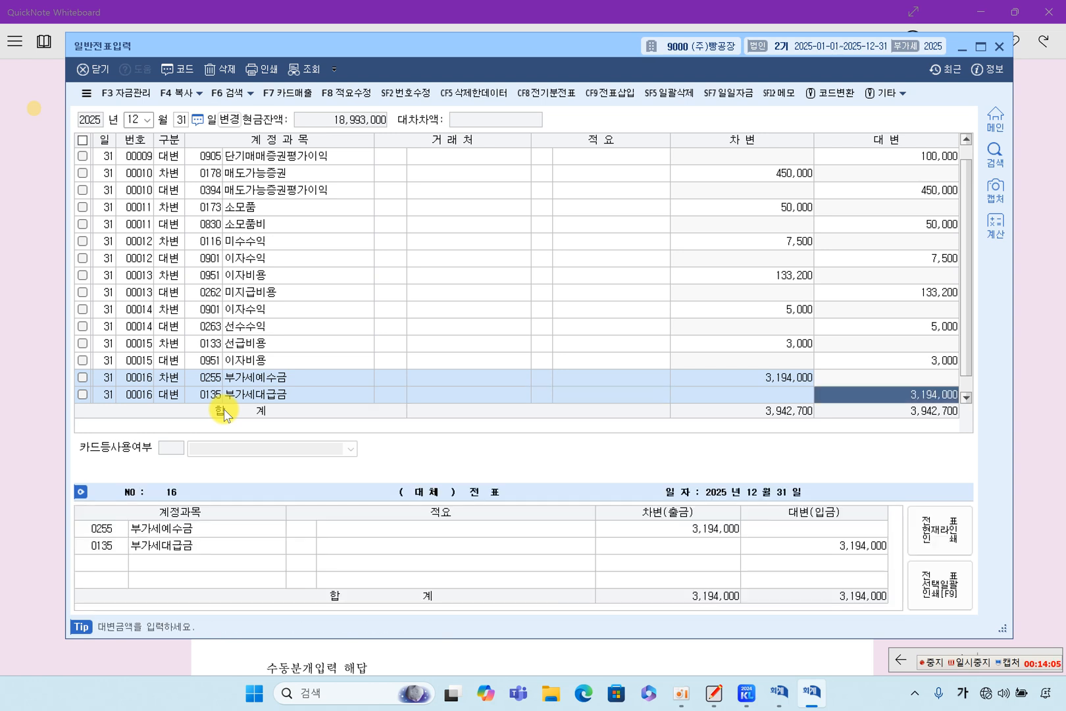
type("23")
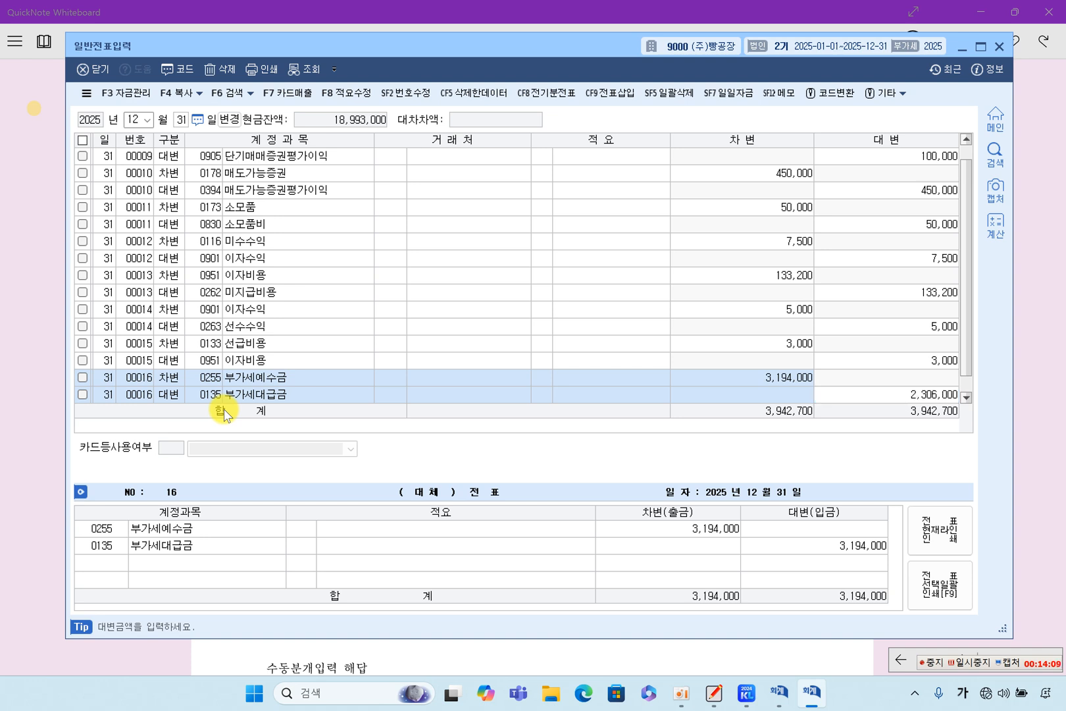
key("Return")
Step: Complete the voucher with a 대변 line for account 0261 미지급세금, accepting the remaining 888,000
type("4")
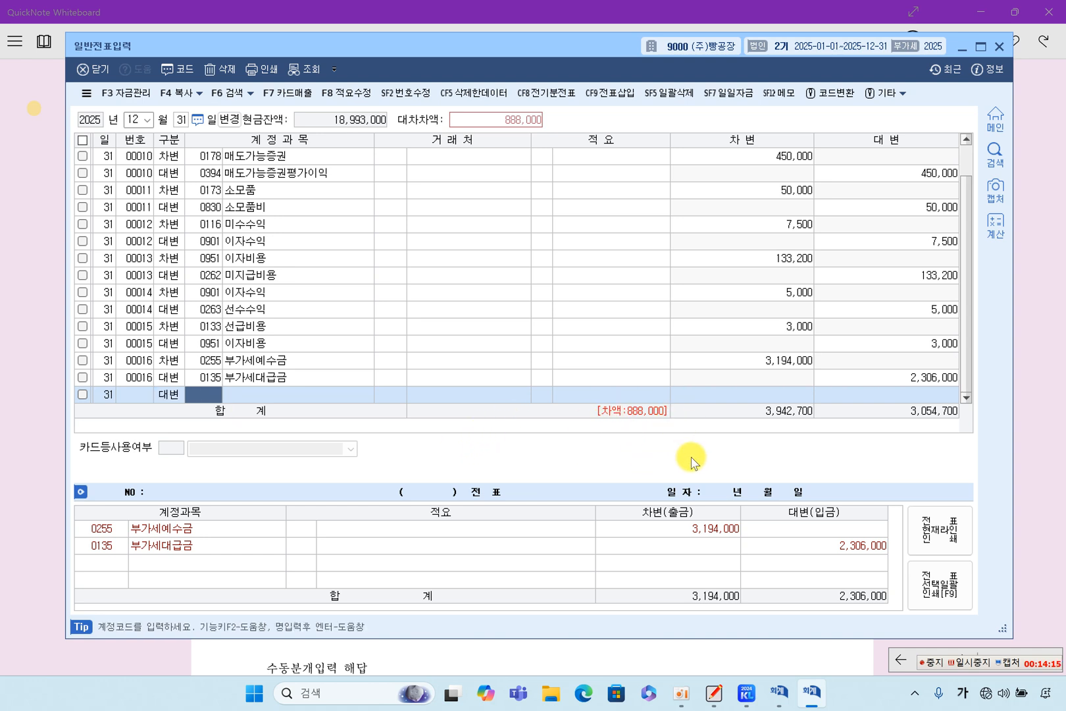
type("미지")
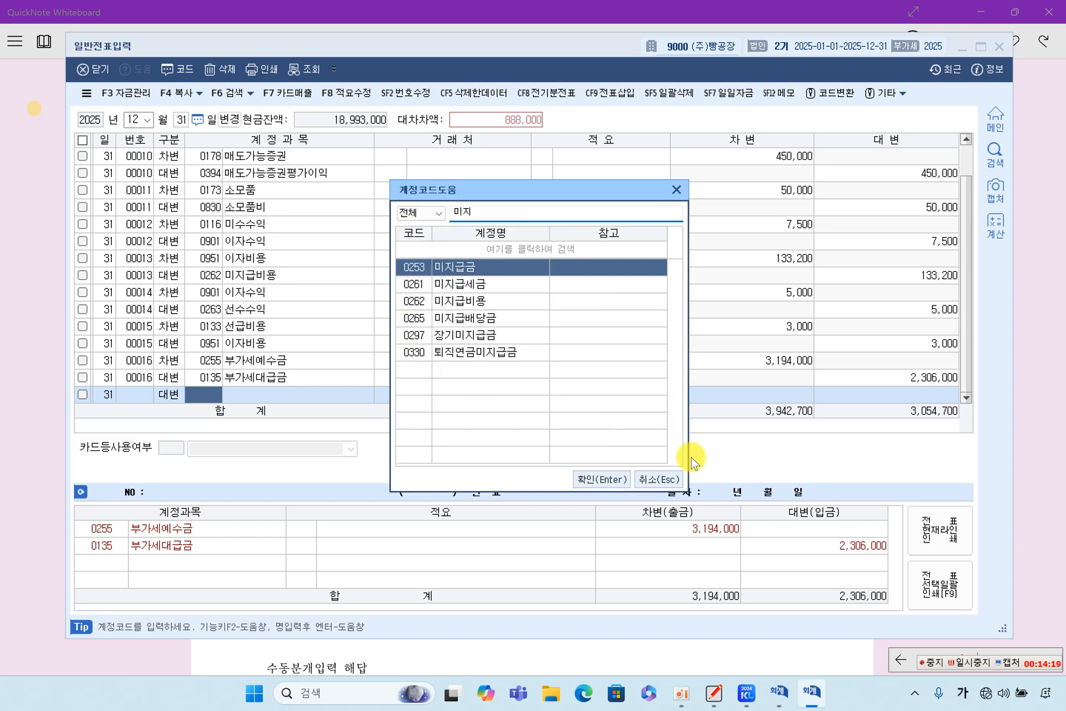
key("Down")
key("Return")
key("Return")
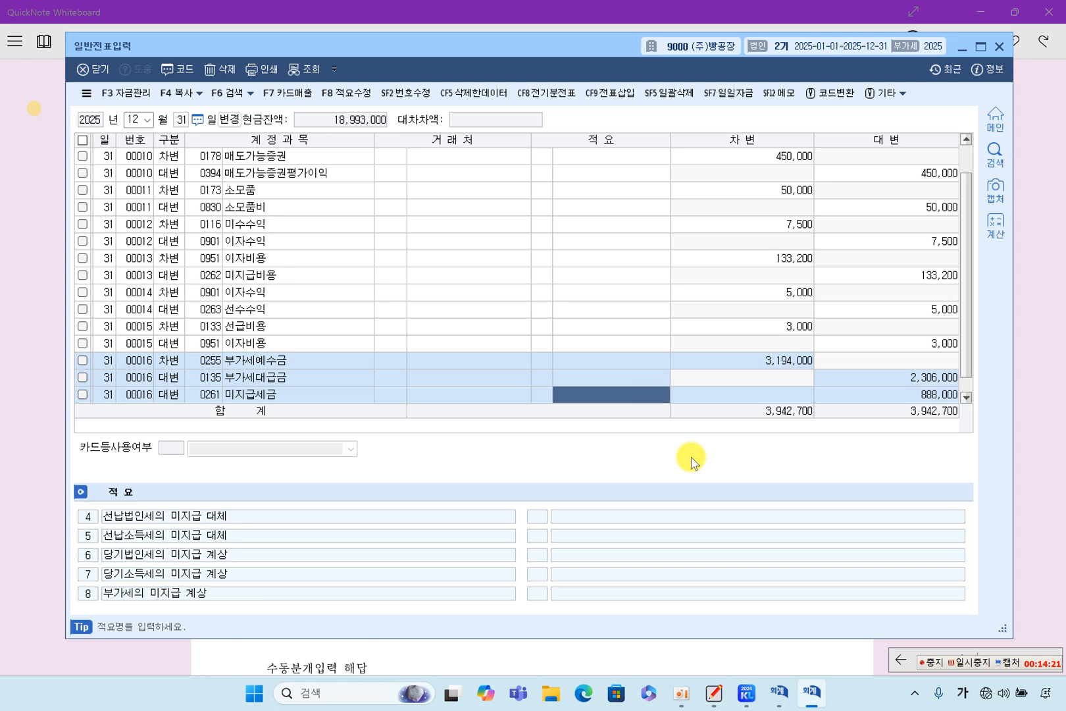
key("Return")
key("Return")
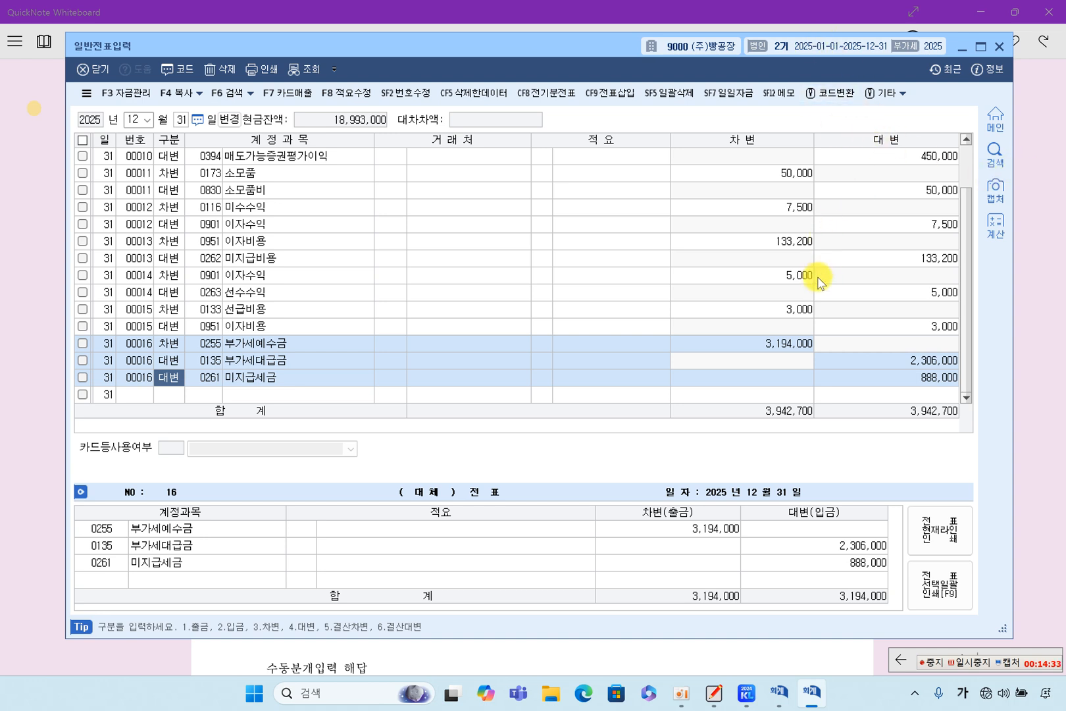
scroll(783, 266, "up", 1)
scroll(783, 270, "down", 1)
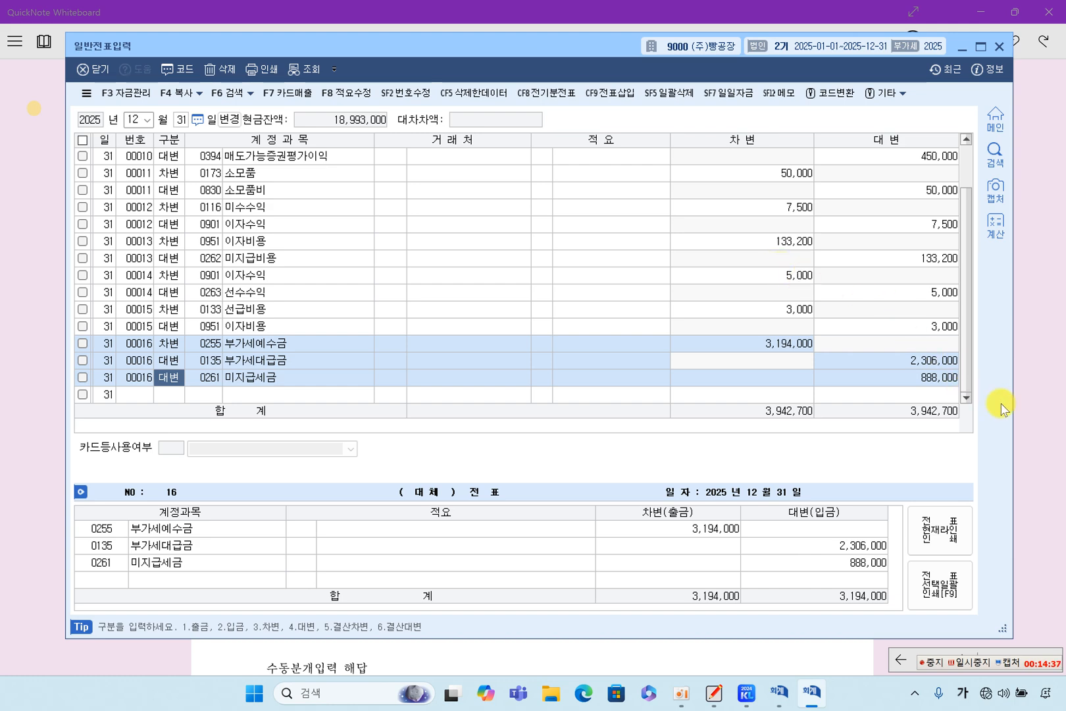
Step: Return to QuickNote Whiteboard and highlight the date, 구분 column and final 888,000 of the completed 수동분개 voucher table in yellow
left_click(1047, 421)
scroll(684, 450, "down", 8)
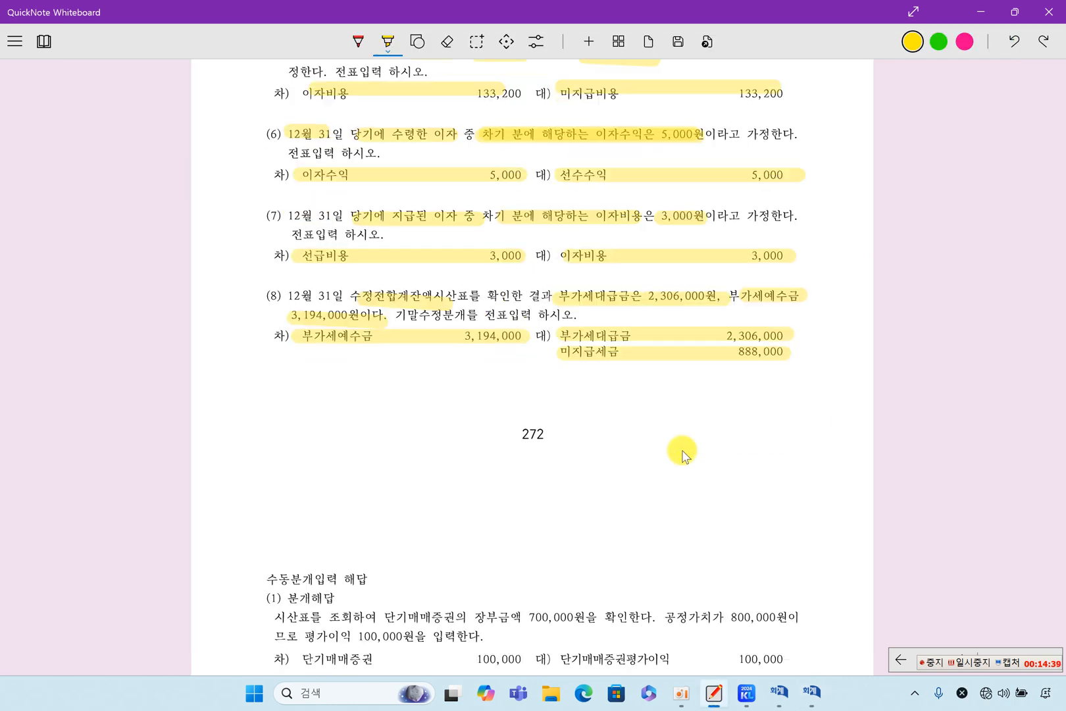
scroll(619, 506, "down", 4)
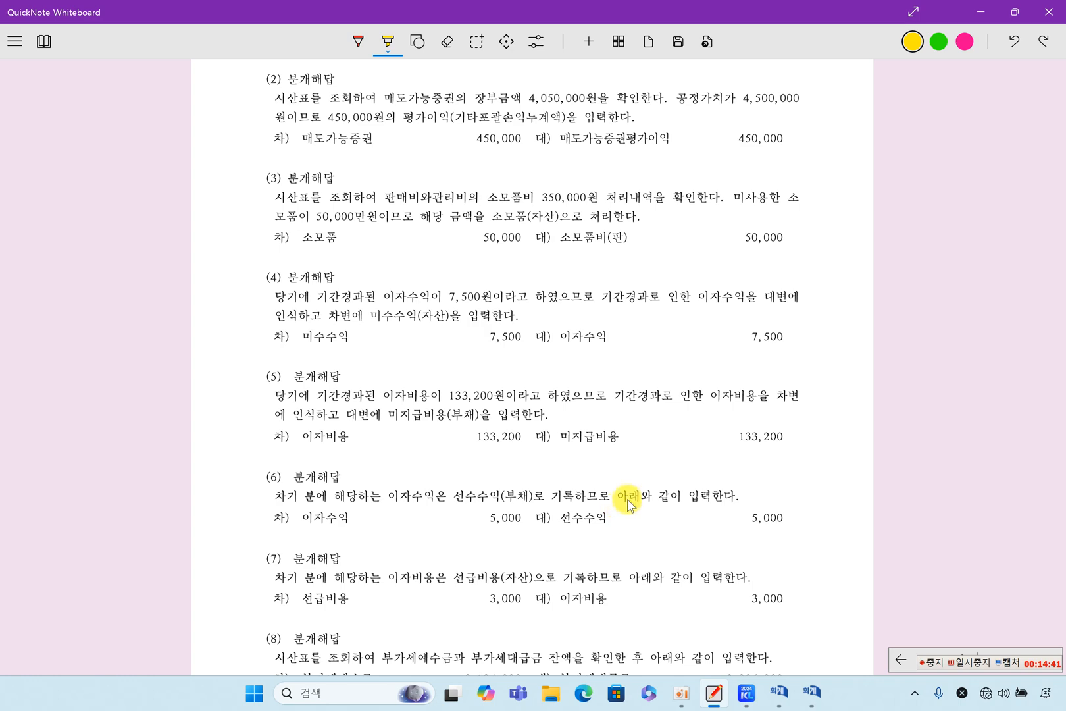
scroll(650, 420, "down", 2)
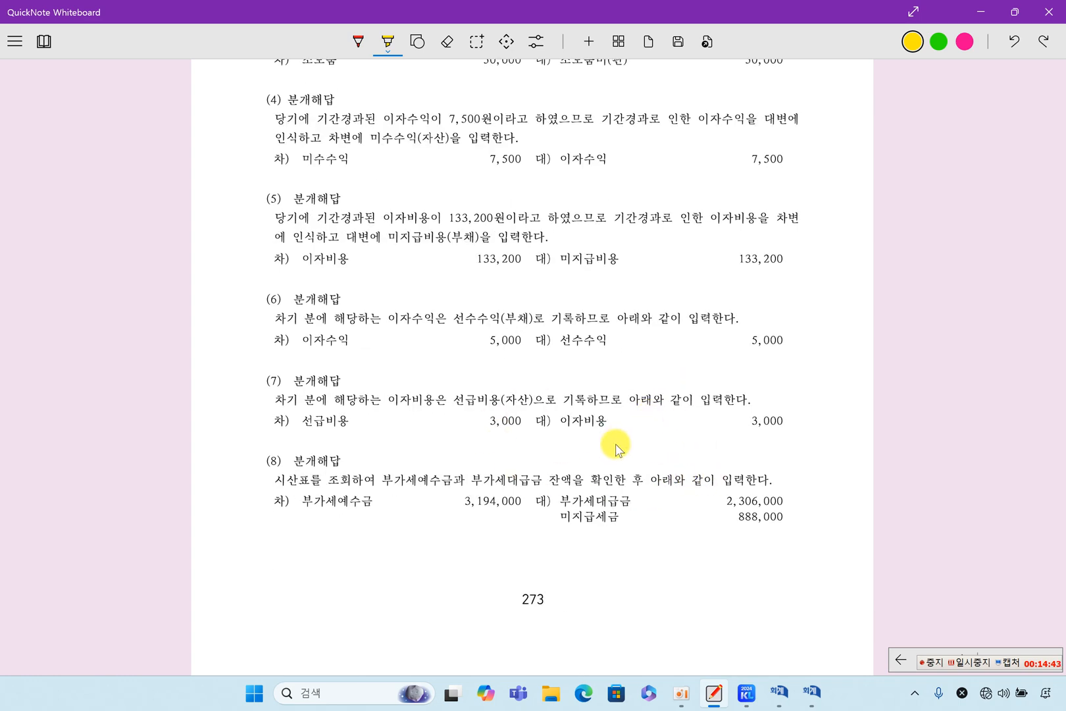
scroll(615, 447, "down", 4)
scroll(616, 453, "down", 3)
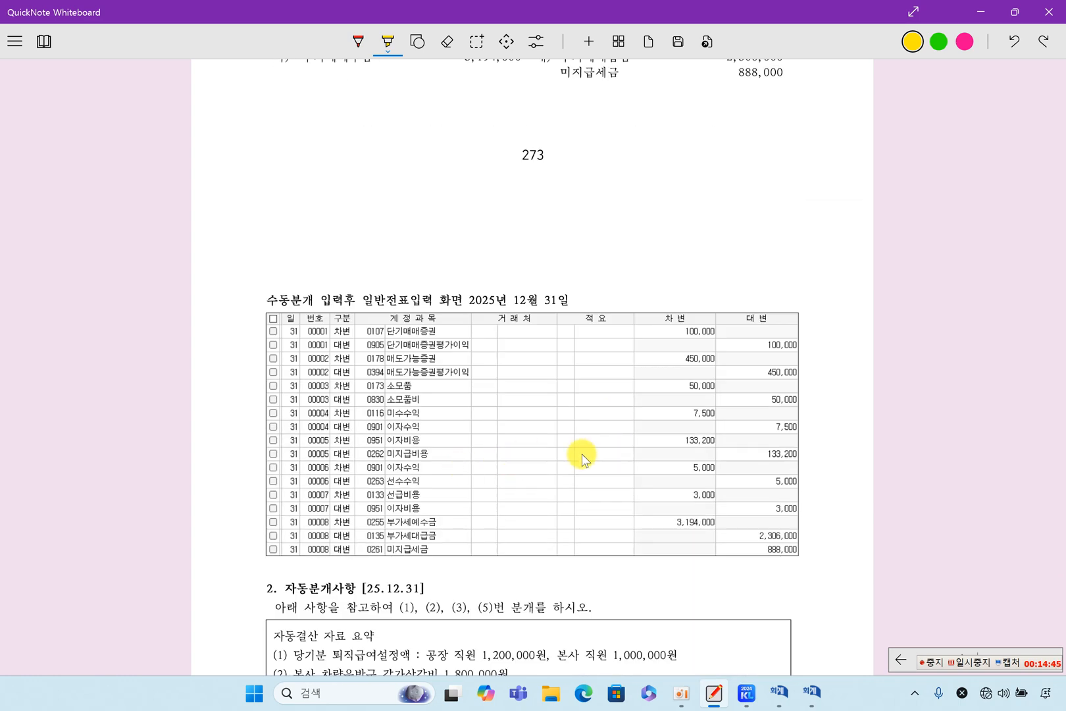
left_click_drag(461, 305, 567, 304)
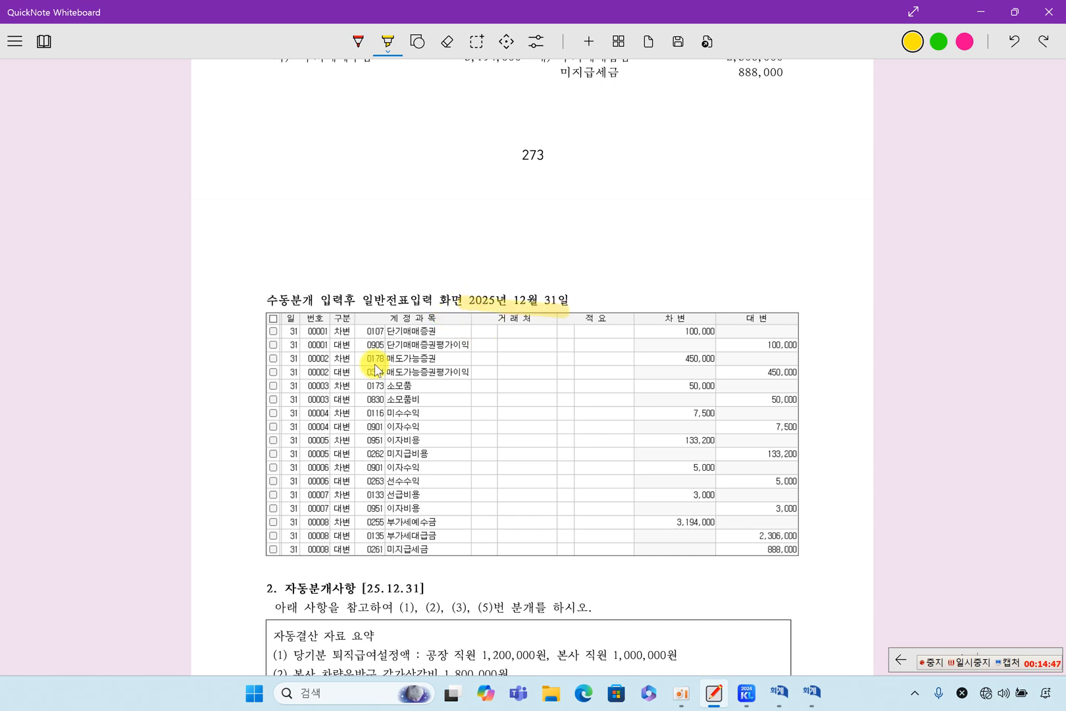
left_click_drag(335, 324, 334, 560)
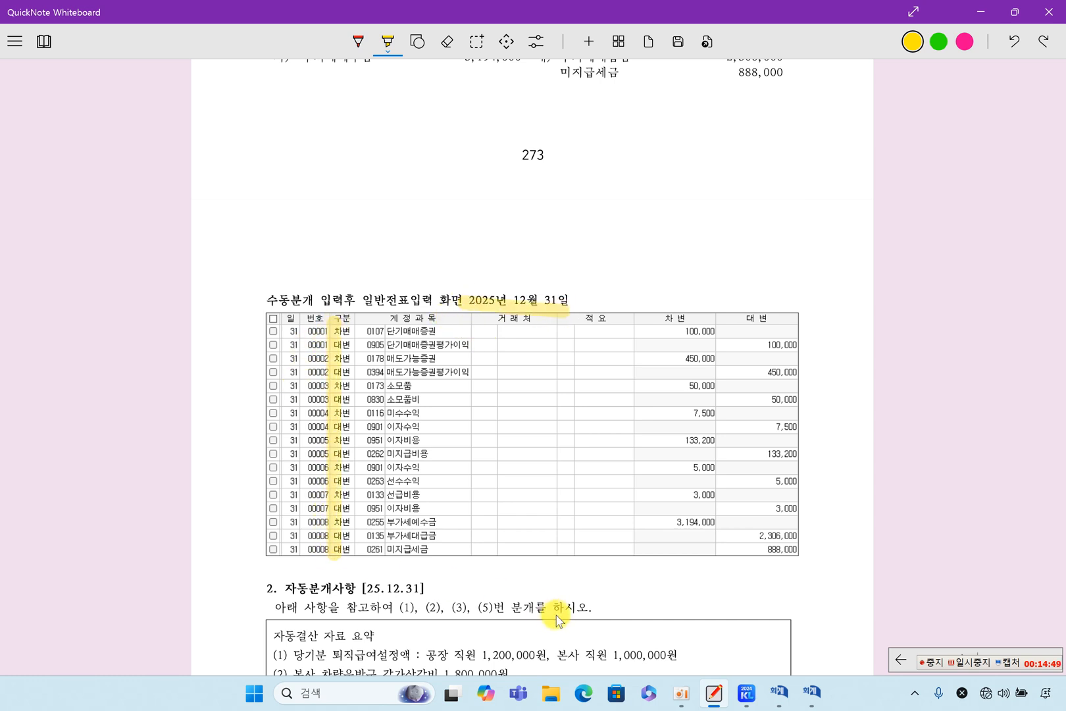
left_click_drag(748, 555, 801, 553)
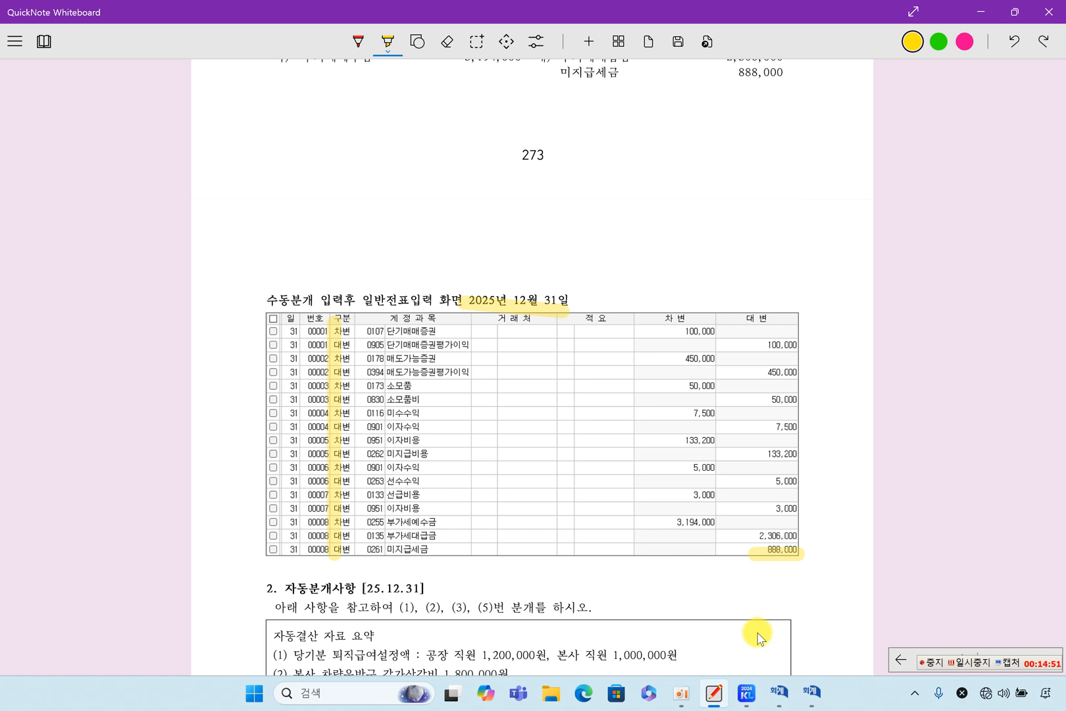
Step: Switch to 일반전표입력 and review the December 31 manual entries from voucher 00009 through 00016
left_click(812, 692)
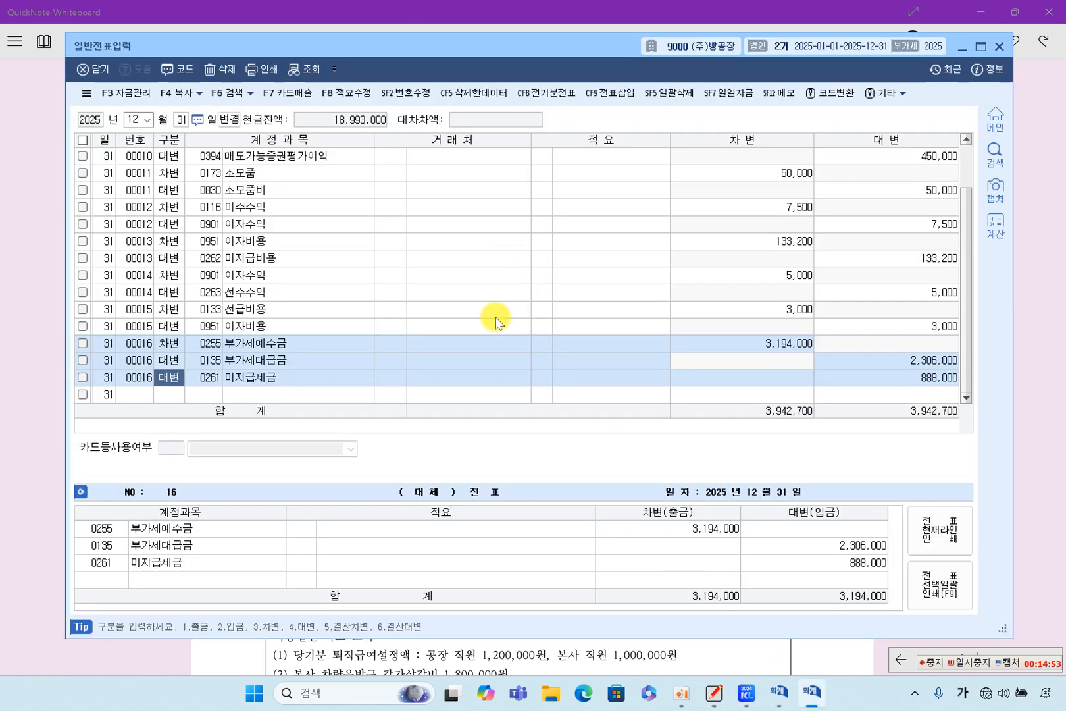
left_click(634, 327)
scroll(684, 367, "up", 1)
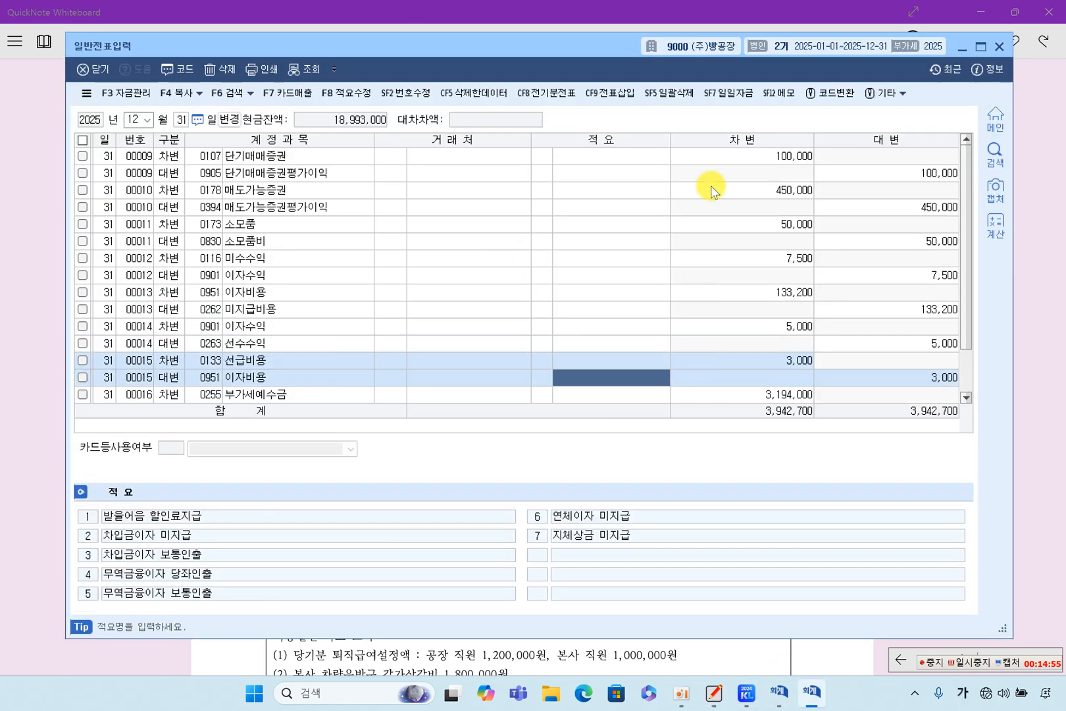
left_click(749, 174)
left_click(764, 225)
left_click(785, 309)
scroll(785, 349, "down", 1)
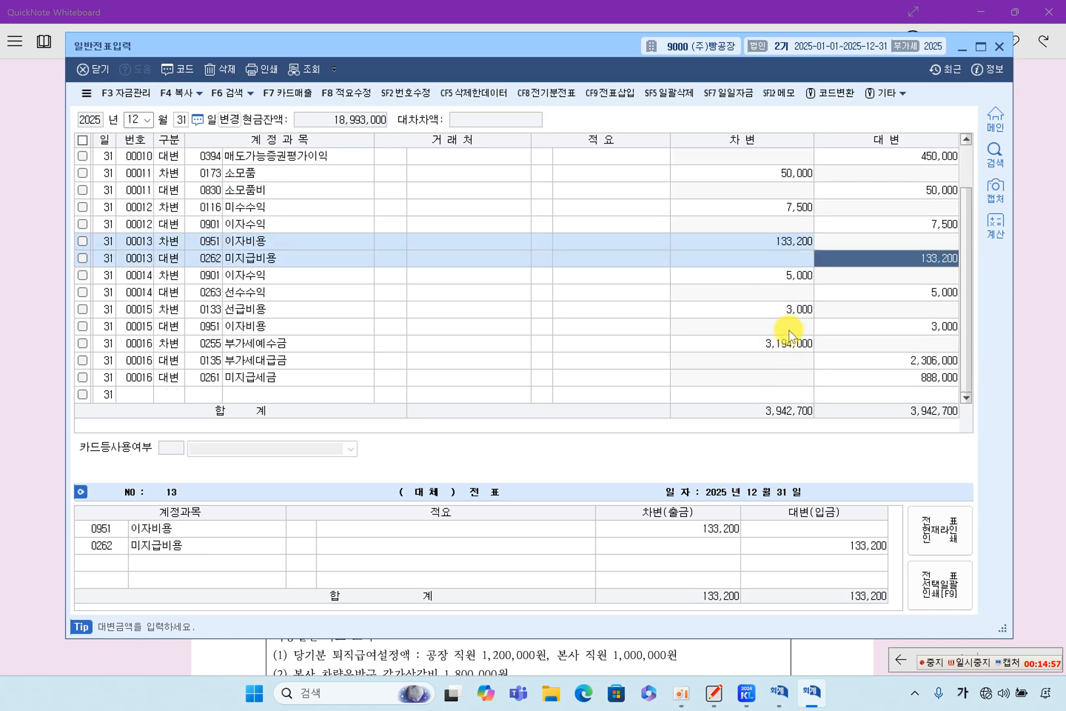
left_click(763, 327)
left_click(754, 377)
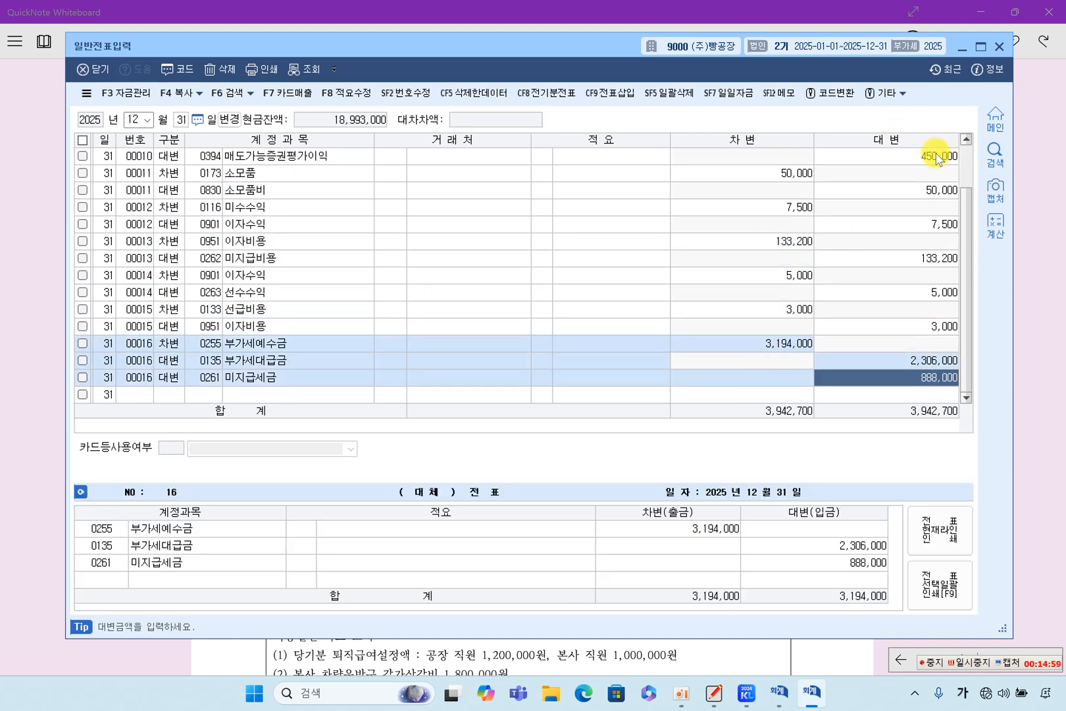
Step: Return to QuickNote Whiteboard and highlight the 자동분개사항 heading and the 퇴직, 감가, 대손 and 기말 terms in the 자동결산 summary
left_click(1041, 264)
scroll(548, 412, "down", 3)
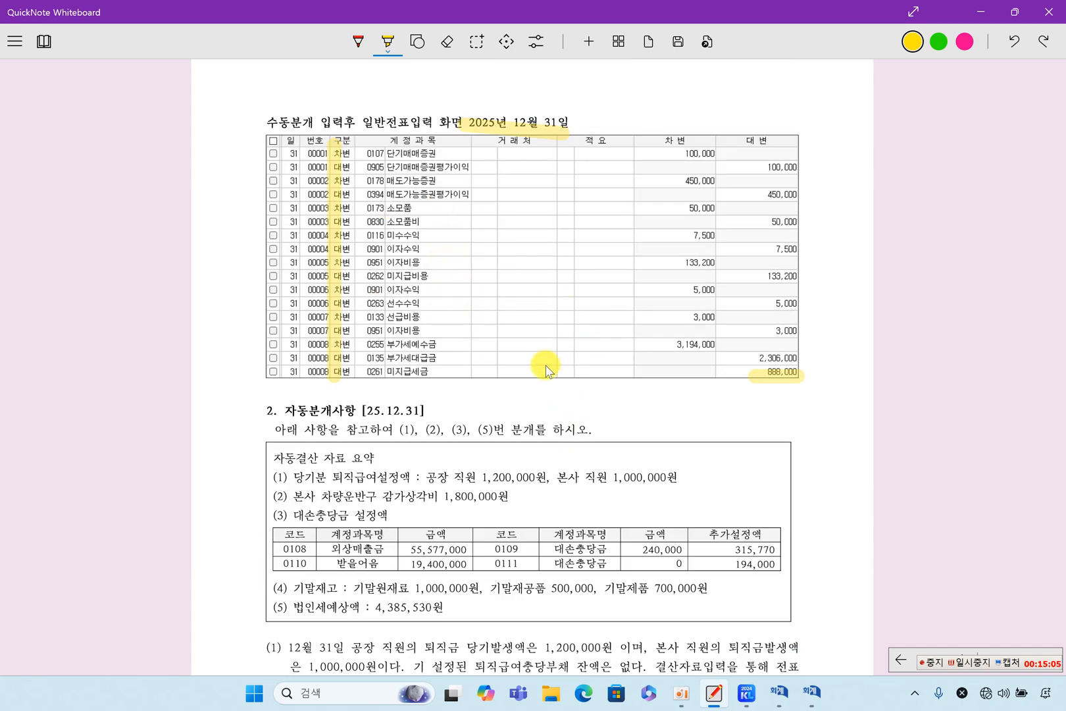
scroll(545, 371, "down", 3)
left_click_drag(288, 235, 347, 249)
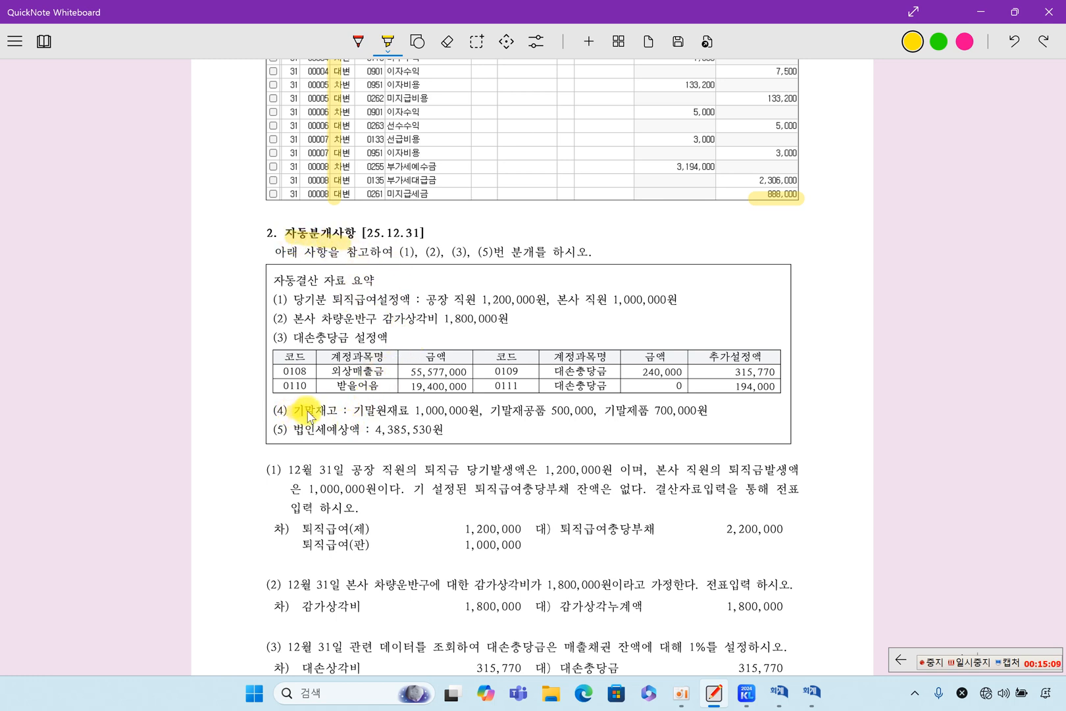
left_click_drag(374, 315, 401, 317)
mouse_move(316, 337)
left_mouse_down()
mouse_move(300, 337)
mouse_move(377, 337)
left_mouse_up()
left_click_drag(333, 299, 356, 299)
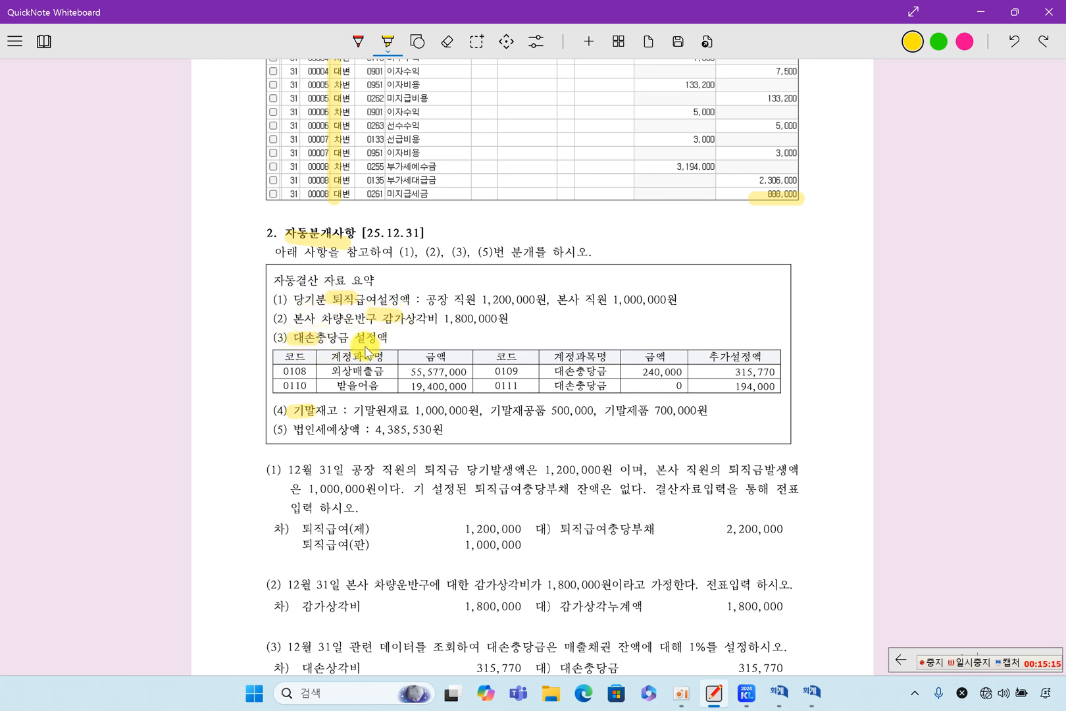
Step: Highlight 법인세 in item (5) of the 자동결산 자료 요약 box in yellow
left_click_drag(293, 430, 322, 430)
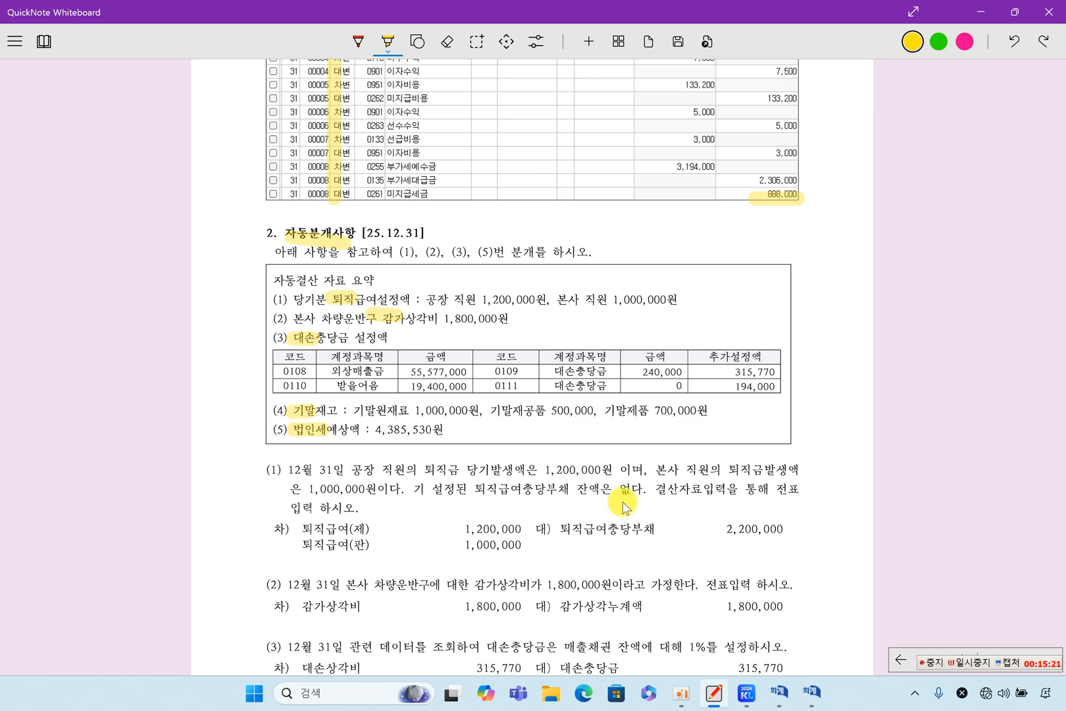
scroll(622, 507, "down", 1)
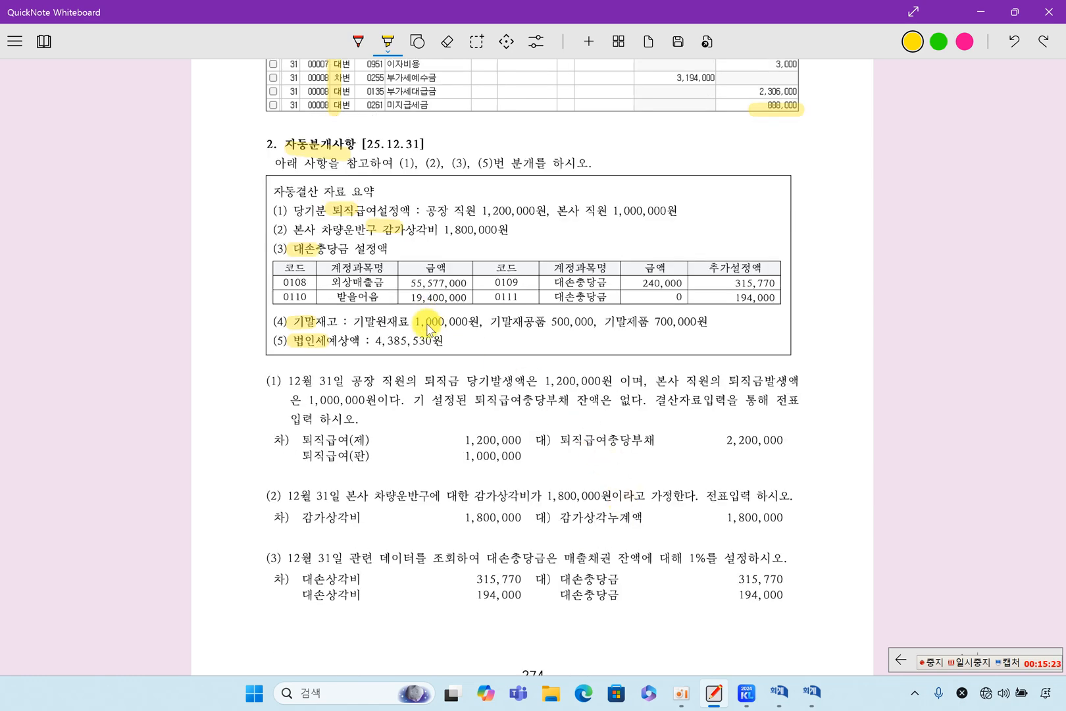
Step: Close the open 일반전표입력 and 합계잔액시산표 windows of the accounting program
left_click(811, 693)
left_click(999, 46)
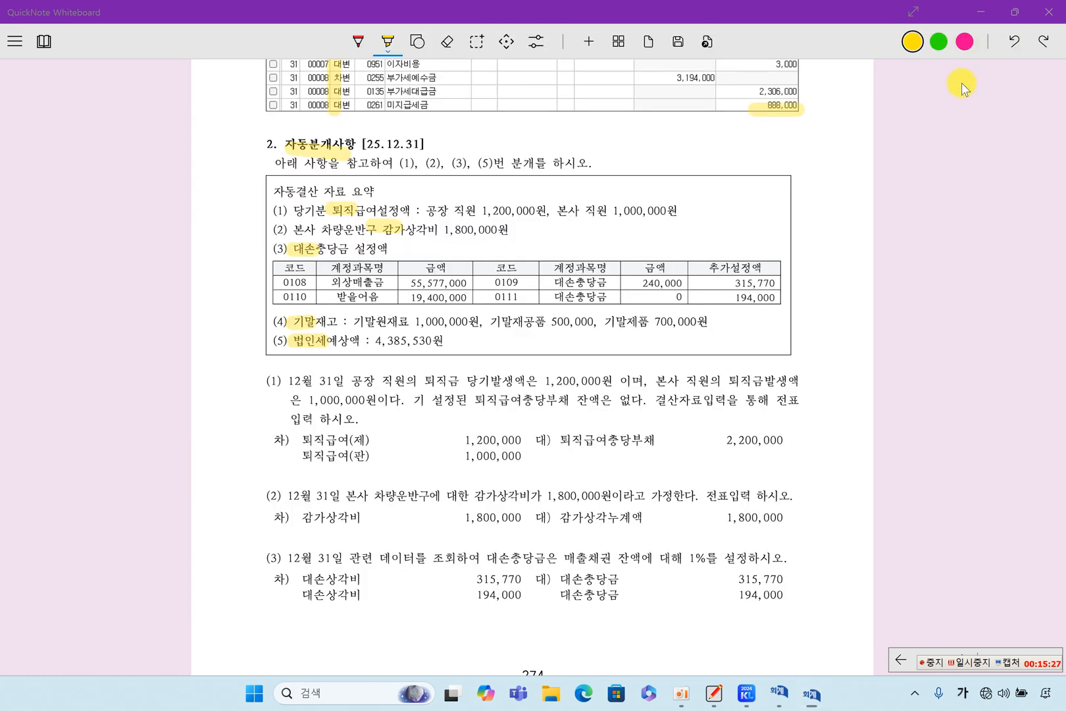
left_click(797, 691)
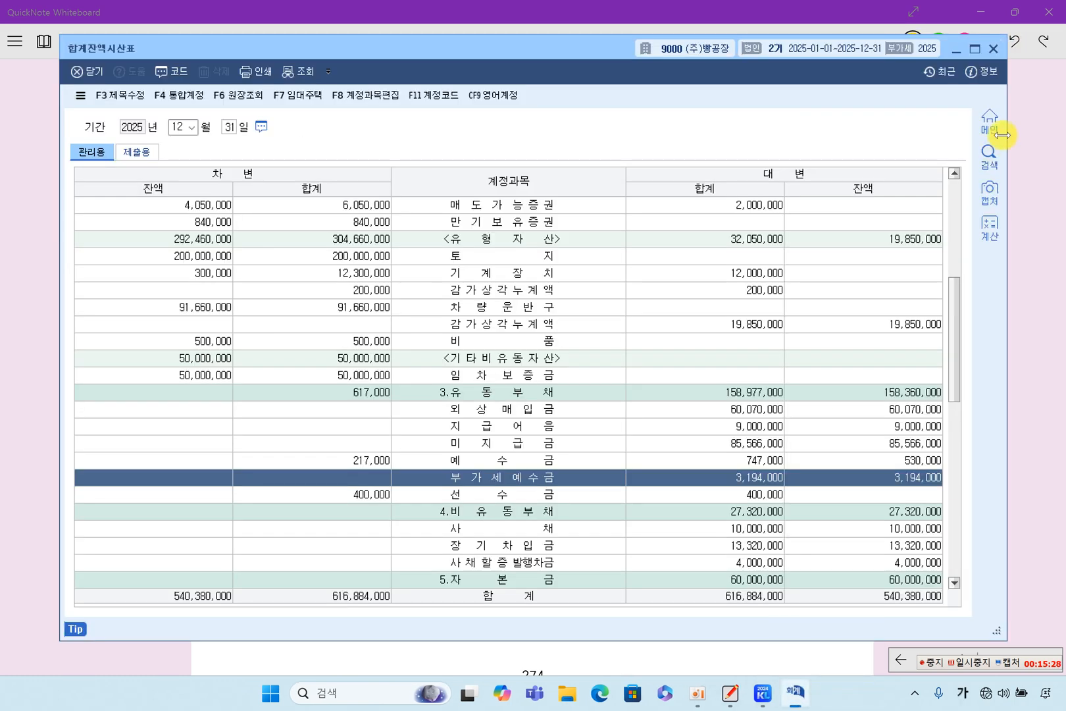
left_click(994, 48)
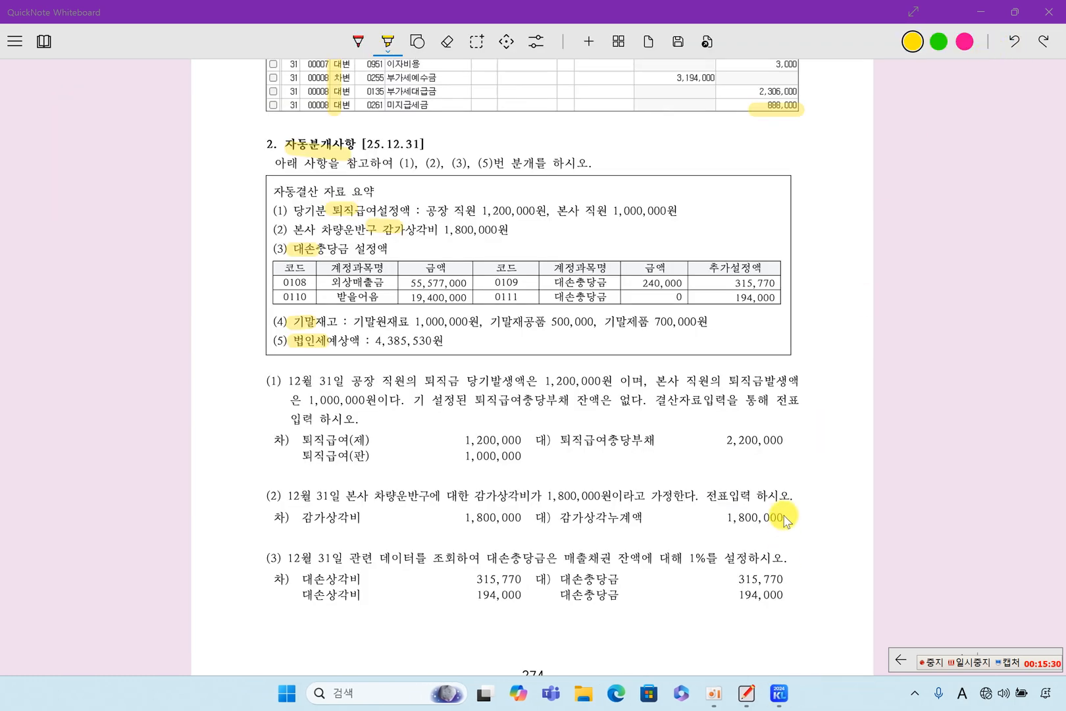
Step: Open 결산자료입력 for January to December 2025 without loading the previously entered data, and select the 기말 원재료 재고액 row
left_click(779, 693)
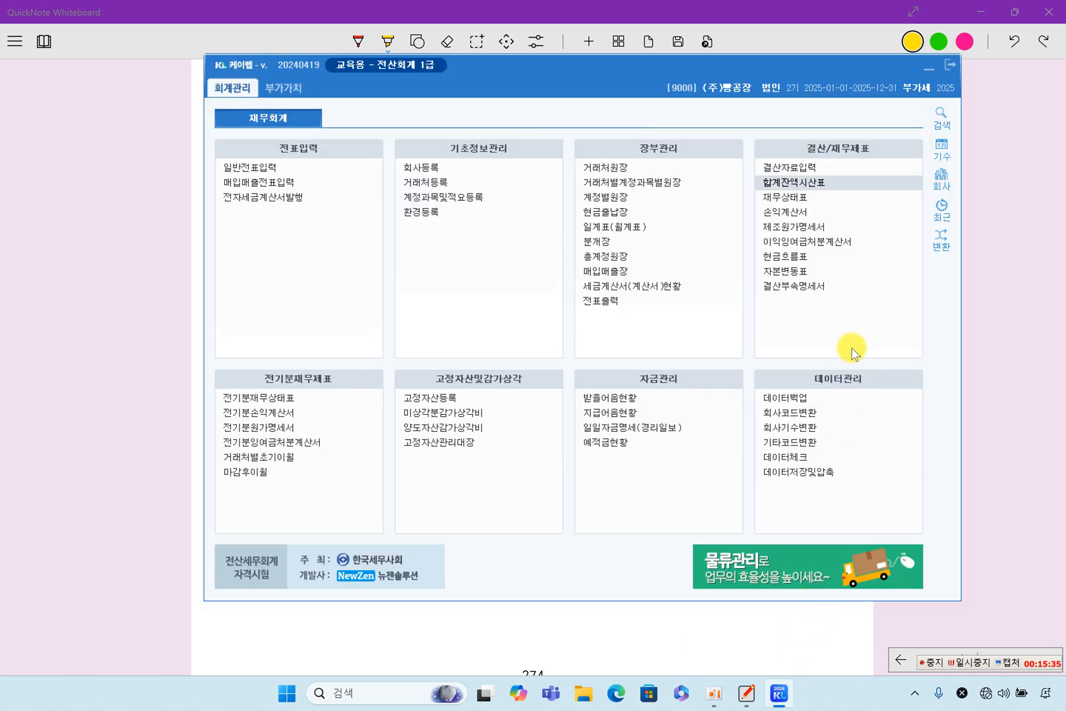
left_click(807, 170)
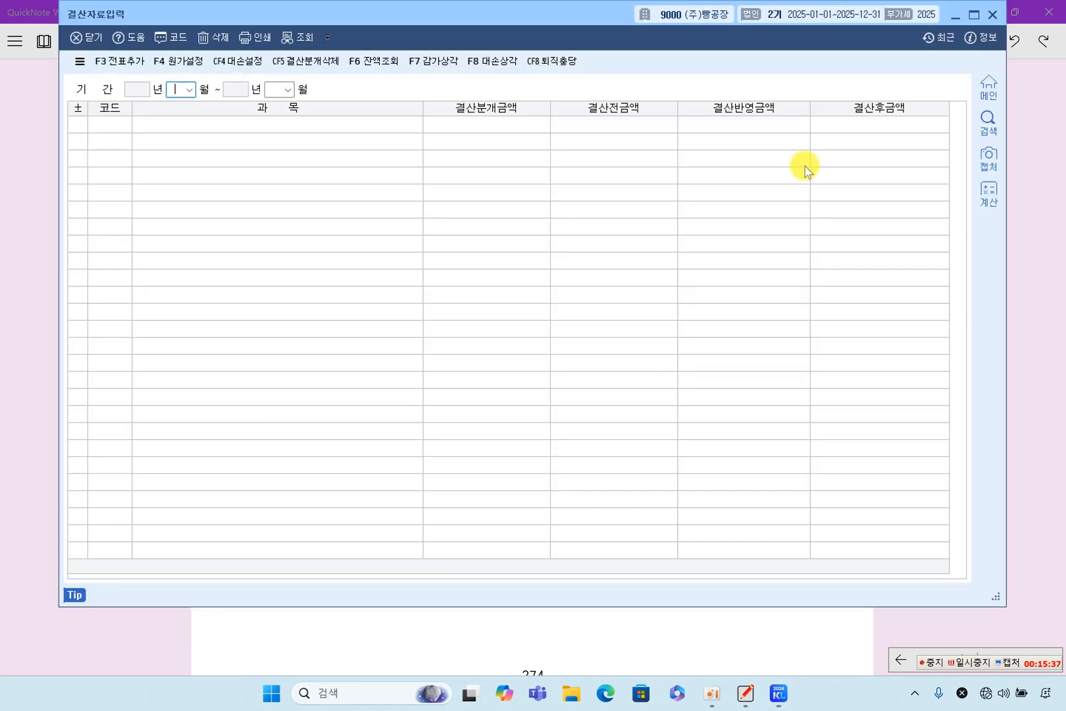
type("1")
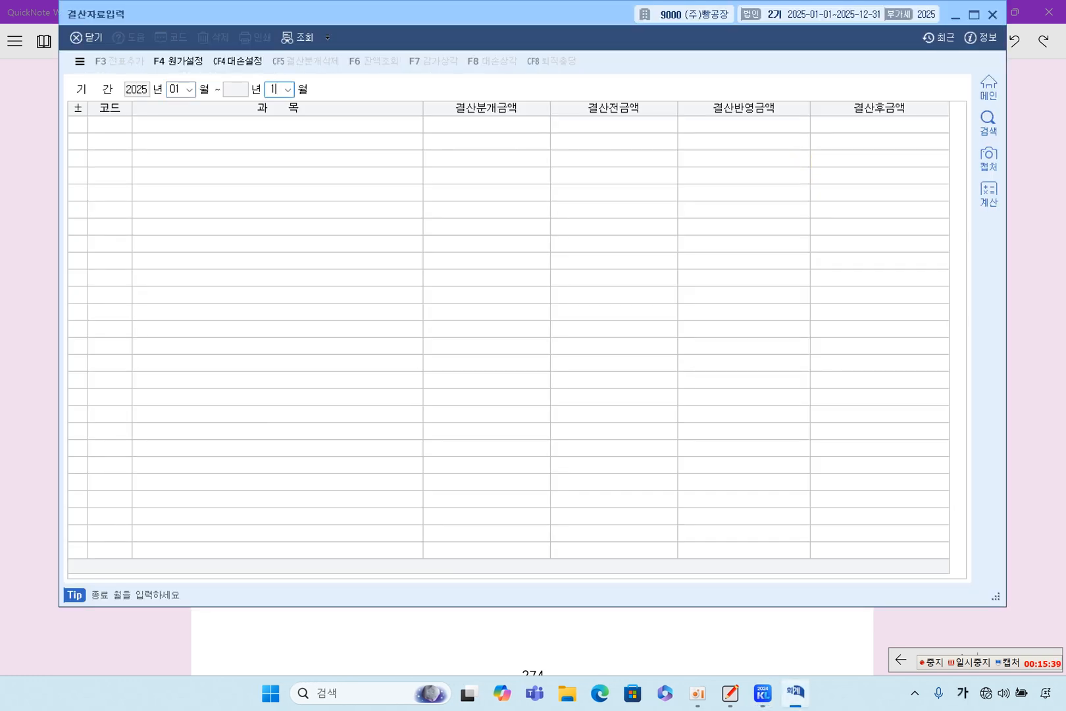
type("2")
key("Return")
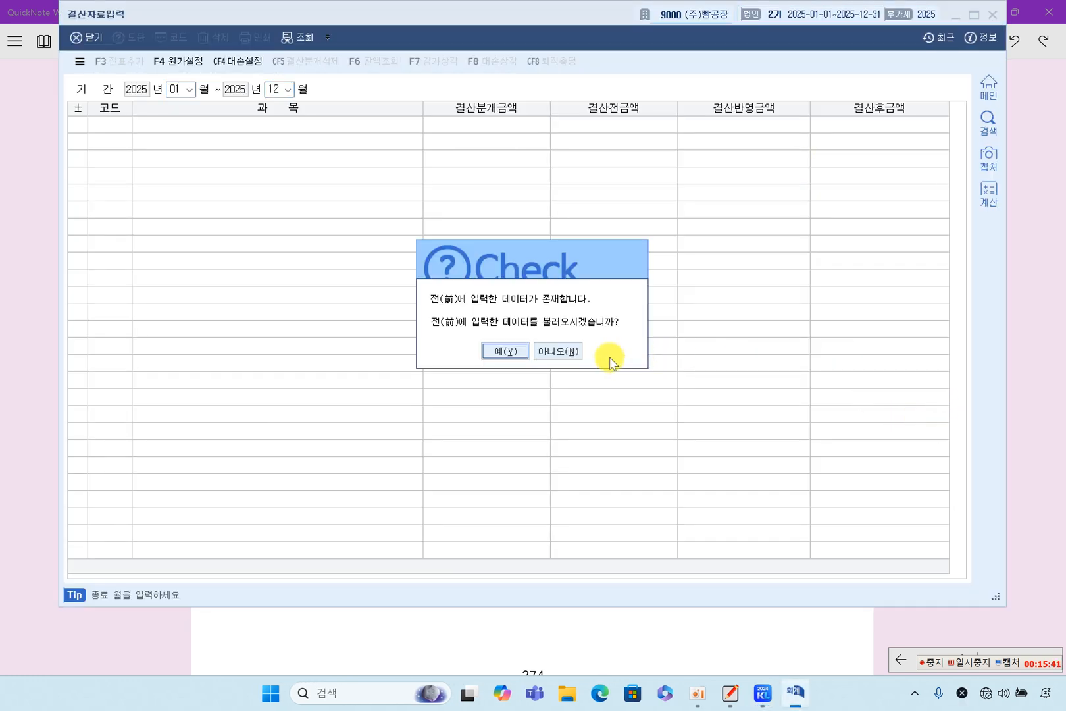
left_click(559, 352)
left_click(511, 209)
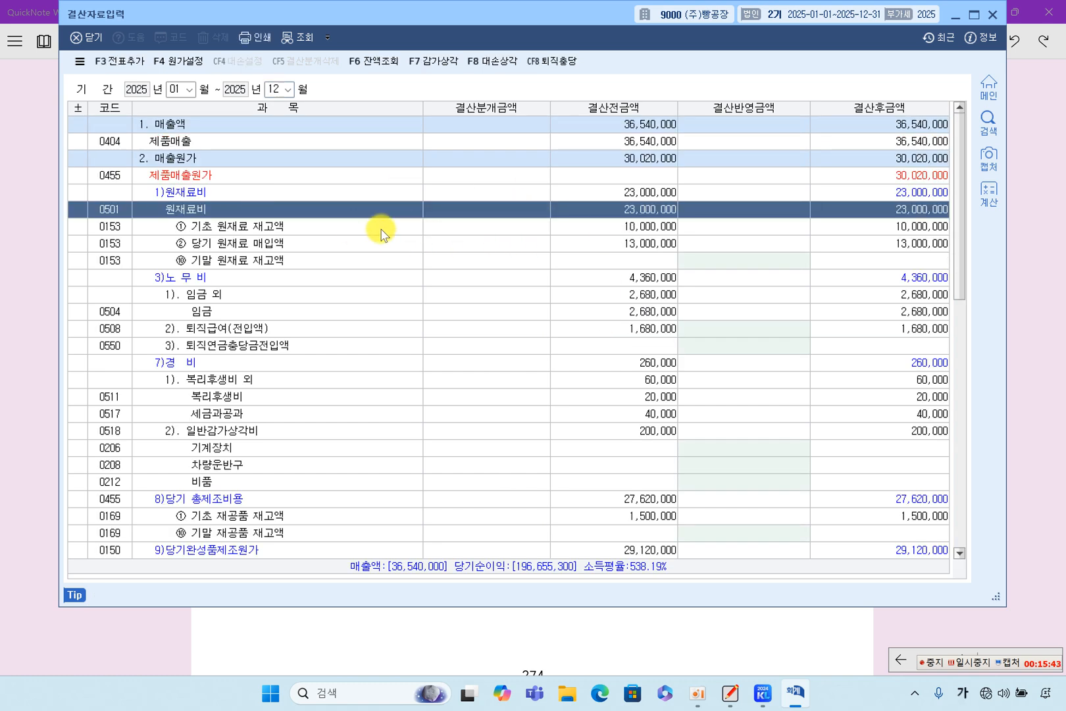
left_click(376, 261)
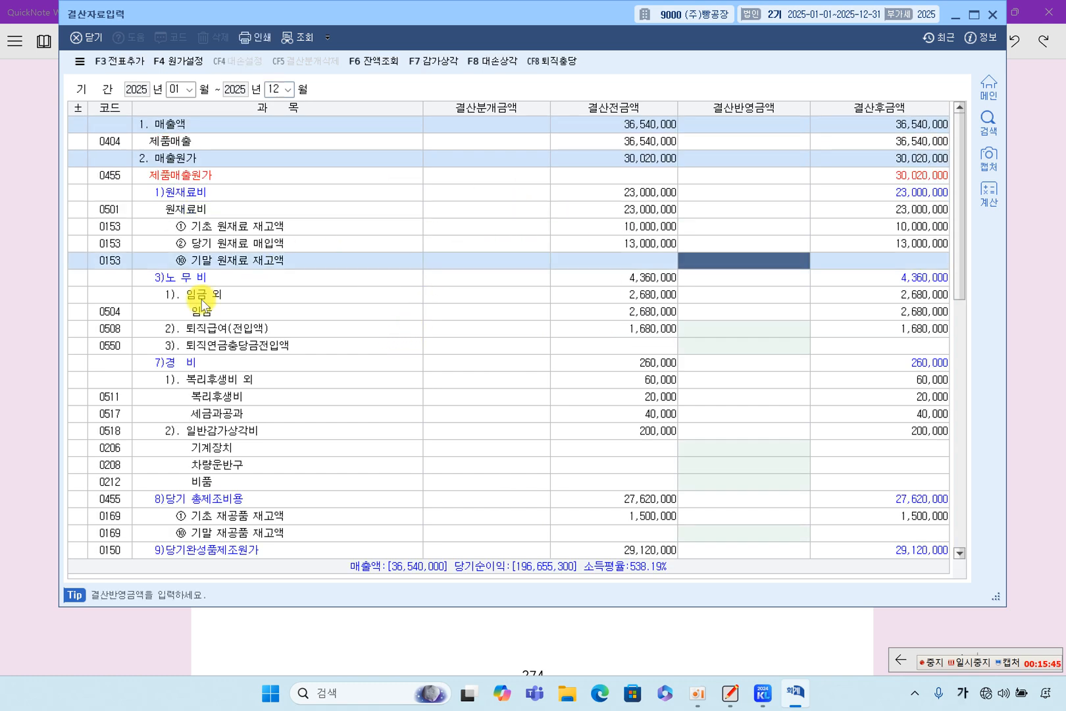
Step: Switch to QuickNote Whiteboard and highlight 공장 직원 1,200,000원 and 본사 직원 1,000,000원 in the retirement benefit item
left_click(22, 367)
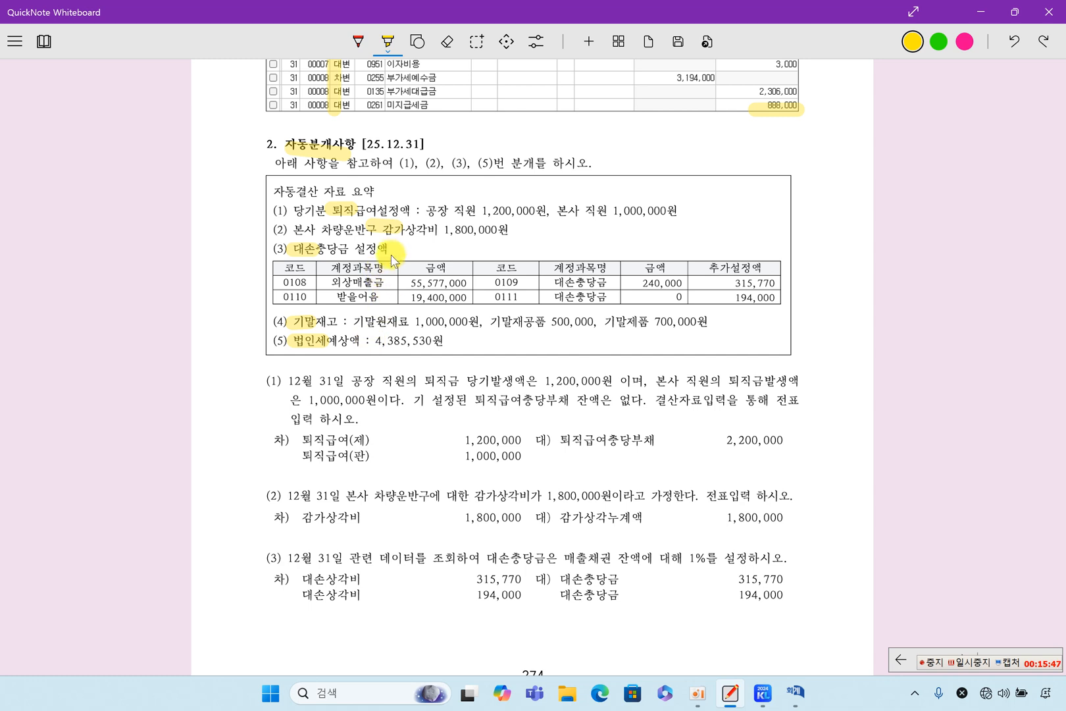
left_click_drag(425, 211, 667, 214)
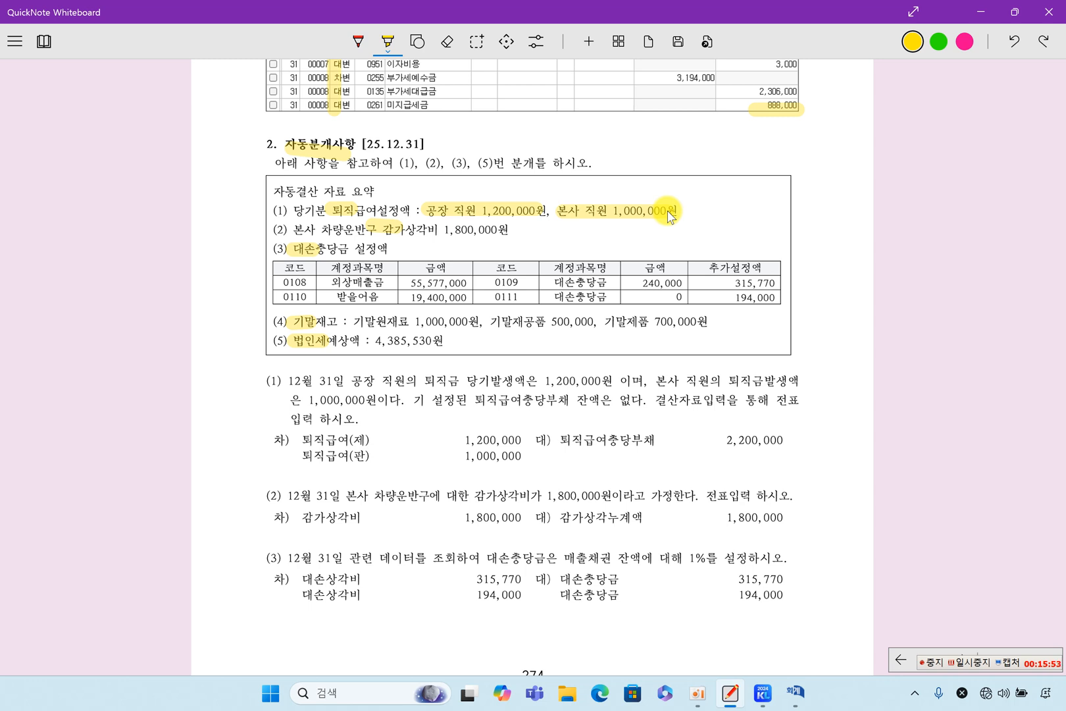
Step: Return to 결산자료입력 and review the 제품매출원가 section from 원재료비, 노무비 and 경비 through 당기 총제조비용 to 기말 제품 재고액
left_click(795, 693)
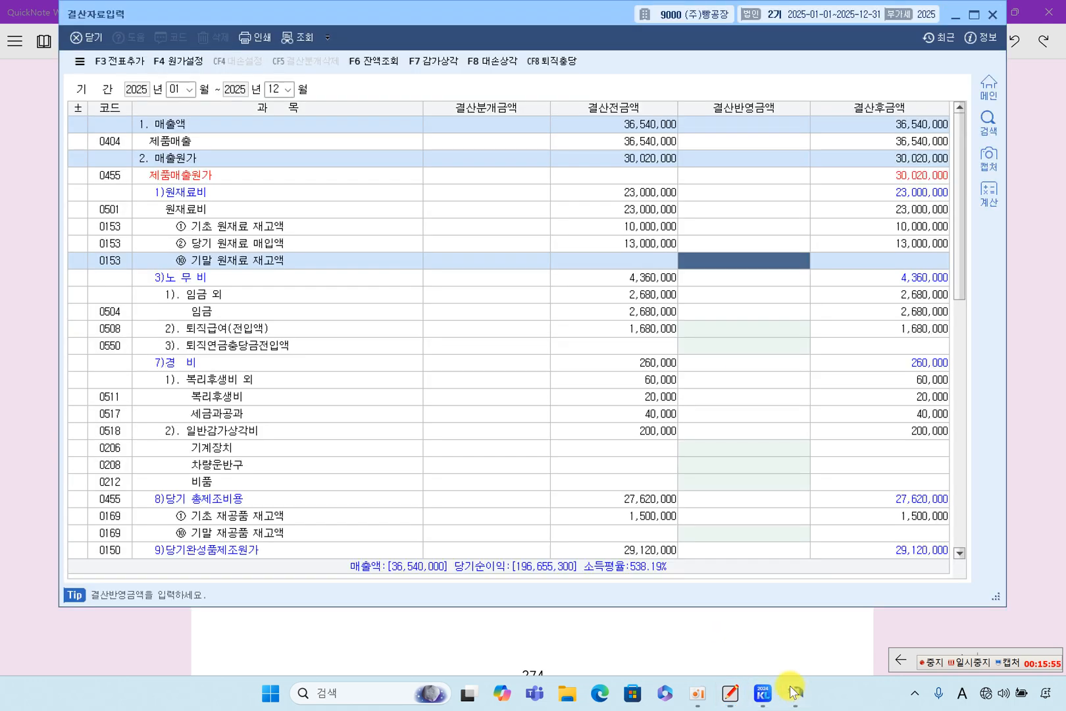
left_click(485, 385)
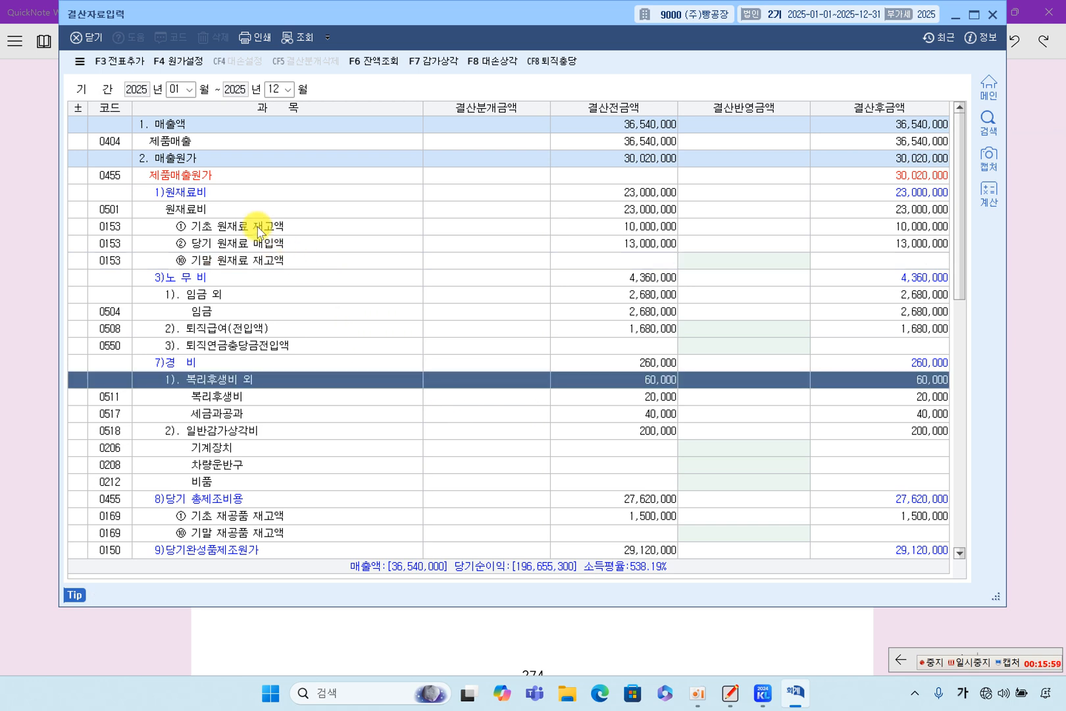
left_click(217, 209)
left_click(215, 192)
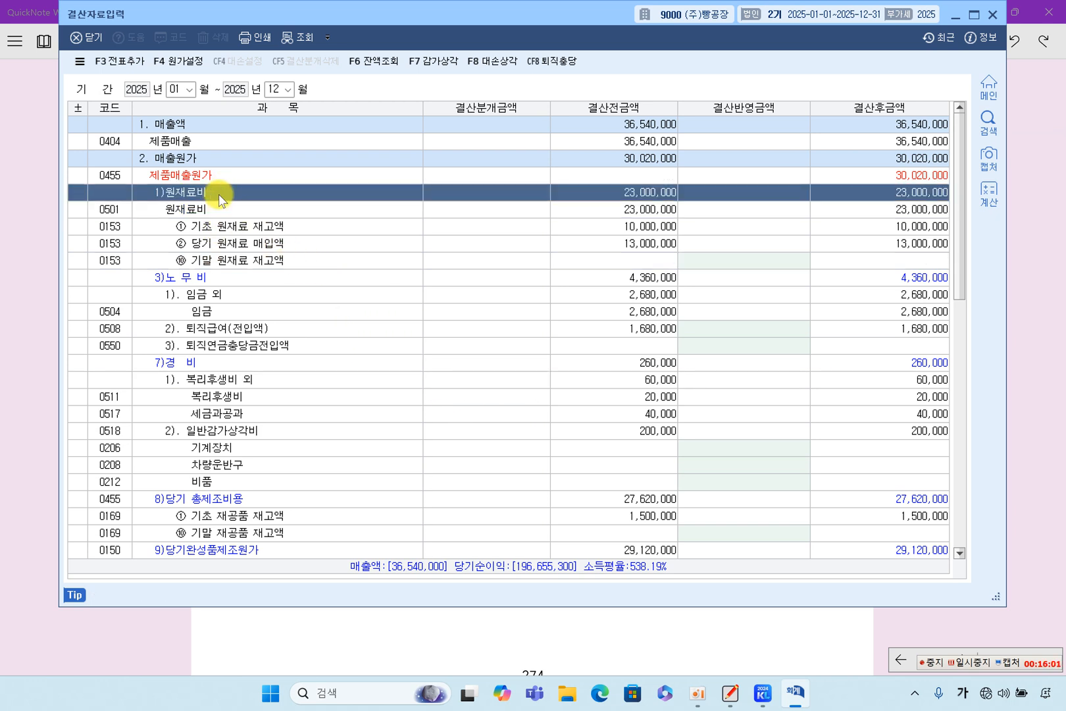
left_click(225, 277)
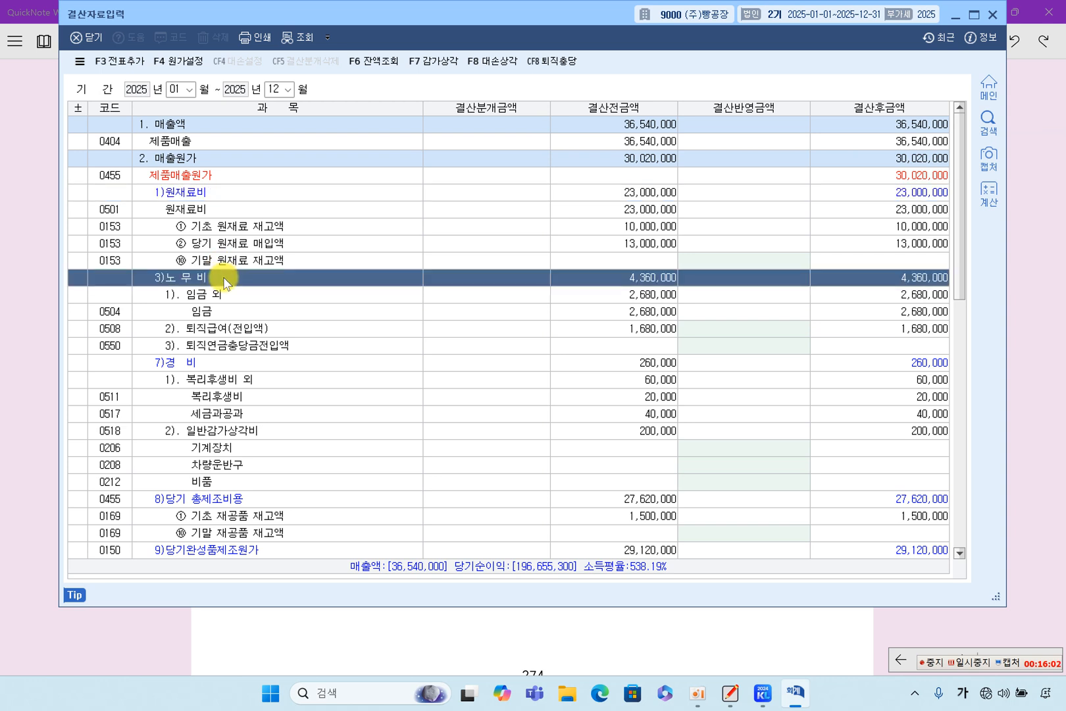
left_click(231, 366)
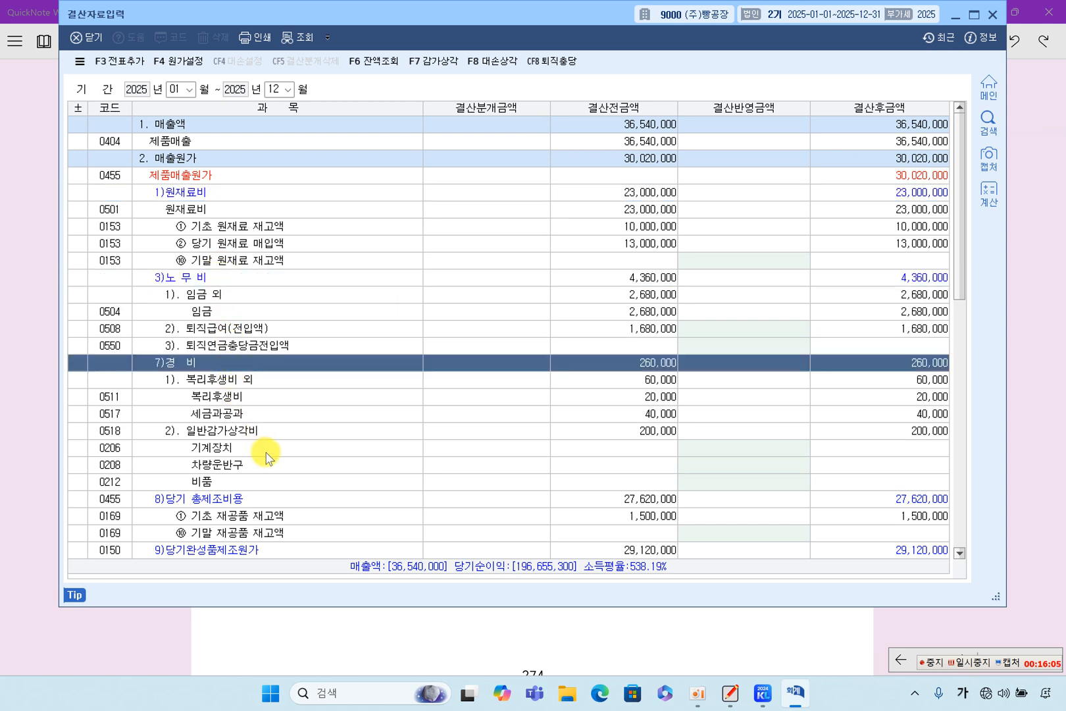
scroll(266, 454, "down", 1)
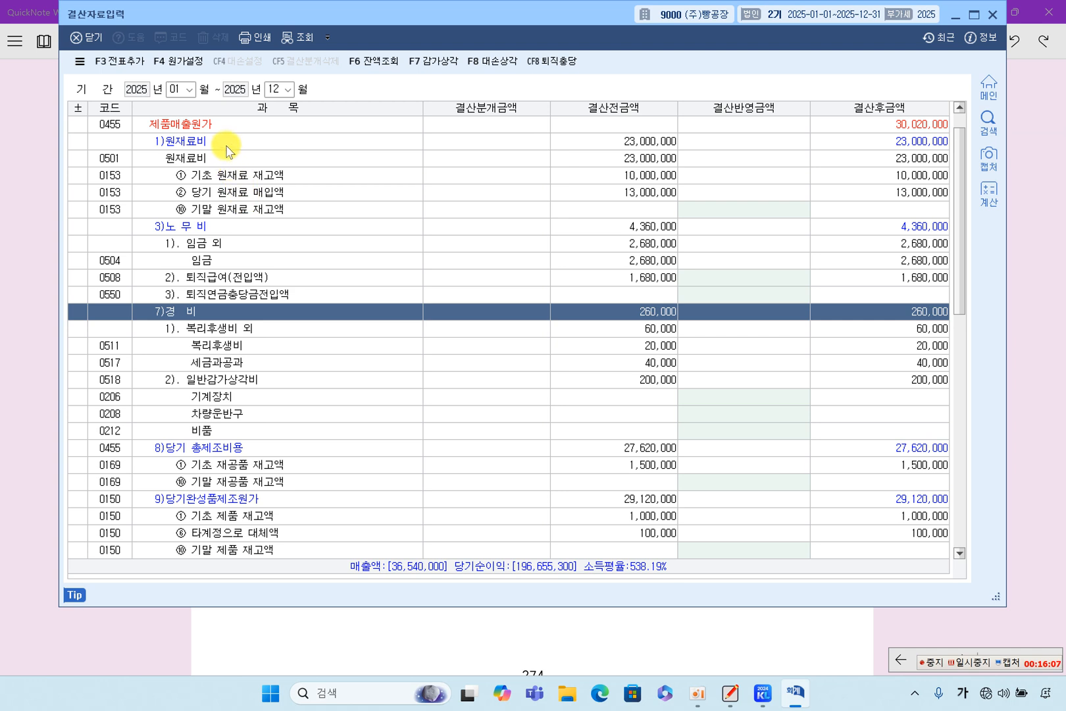
left_click(225, 446)
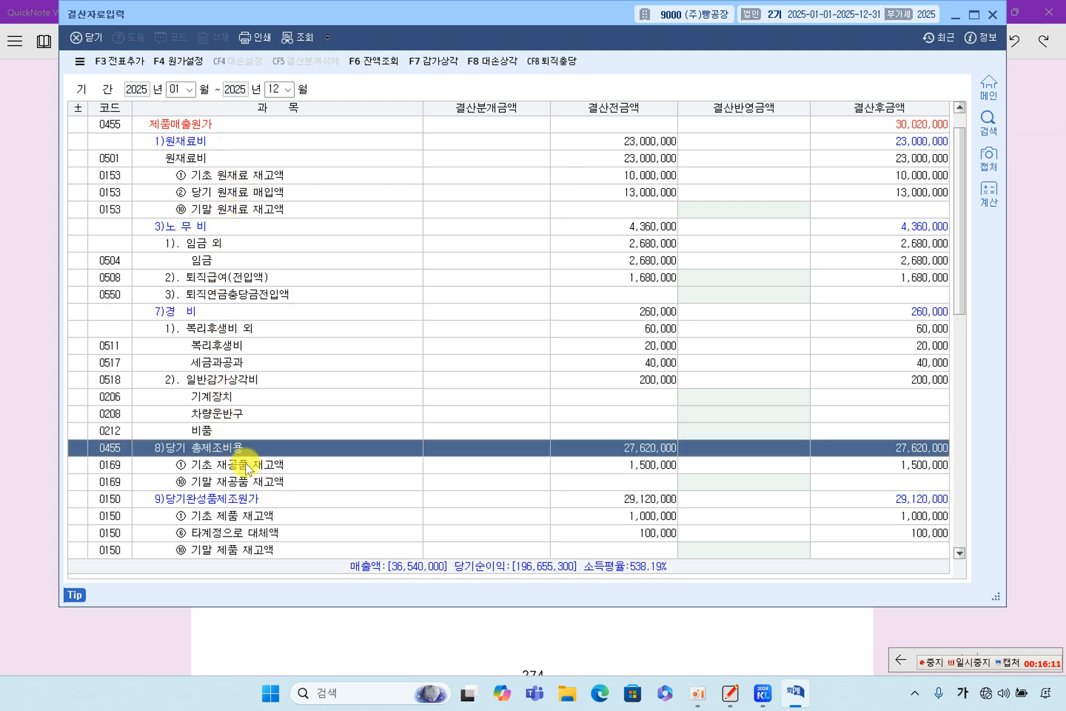
scroll(266, 468, "down", 1)
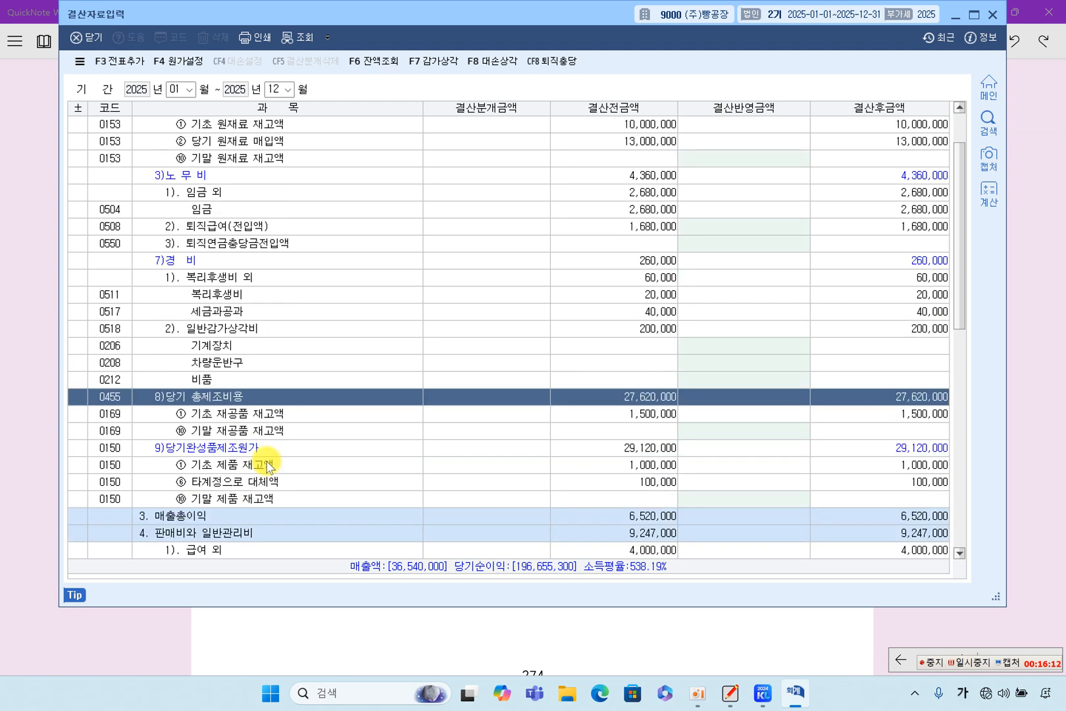
left_click(236, 413)
left_click(249, 433)
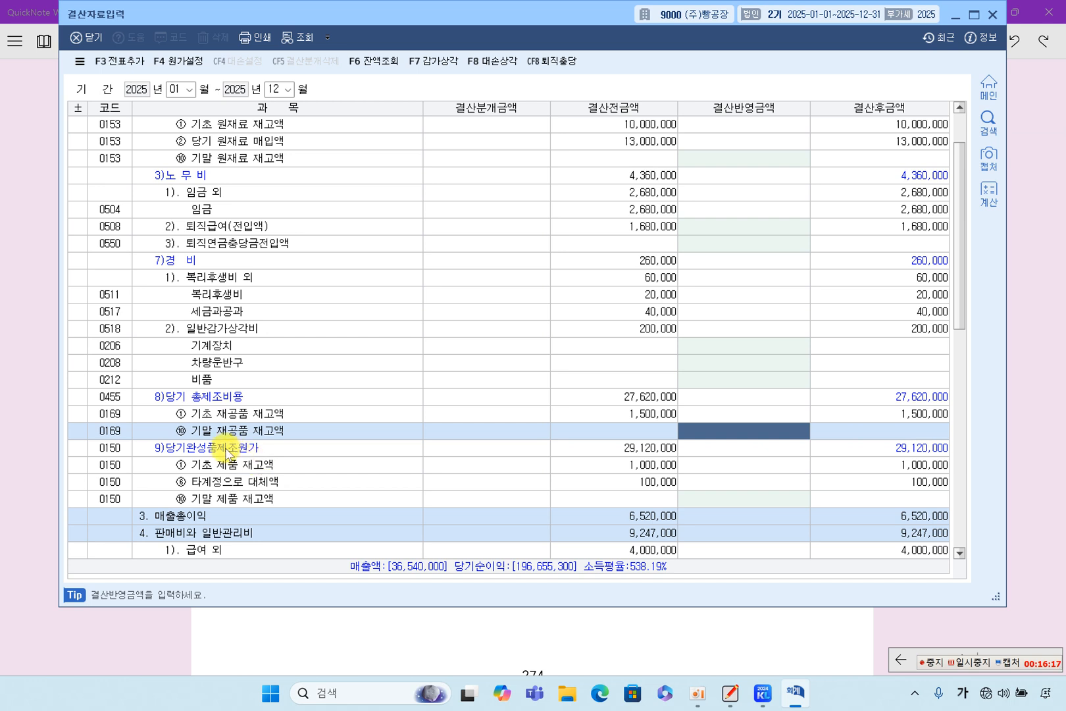
left_click(227, 451)
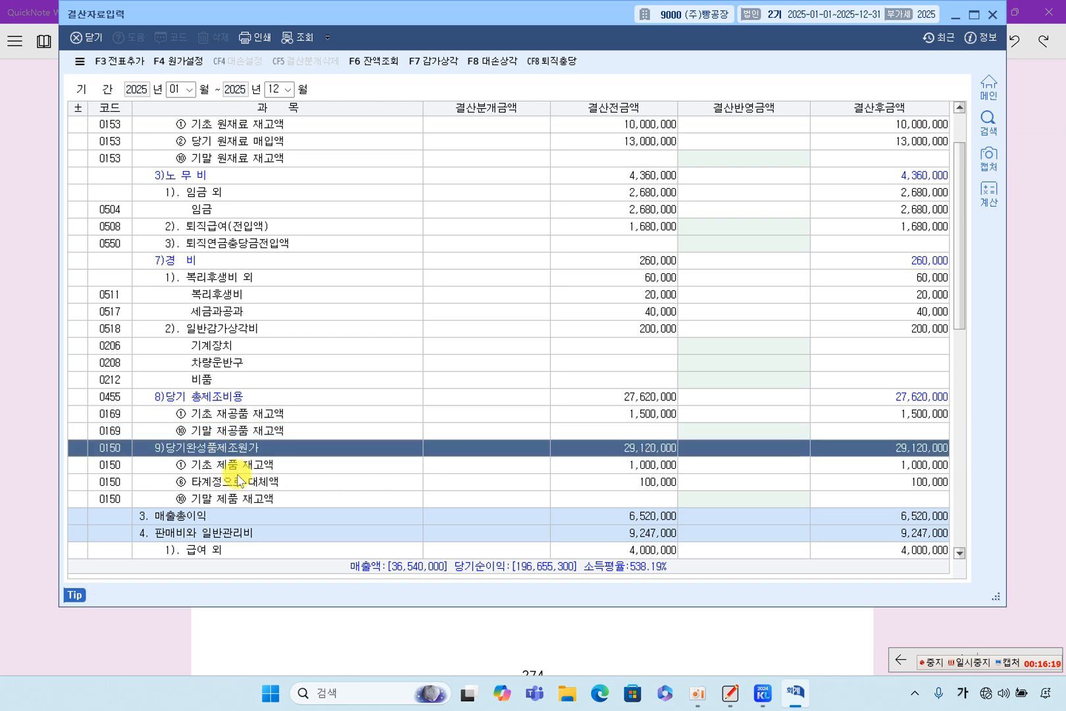
left_click(245, 466)
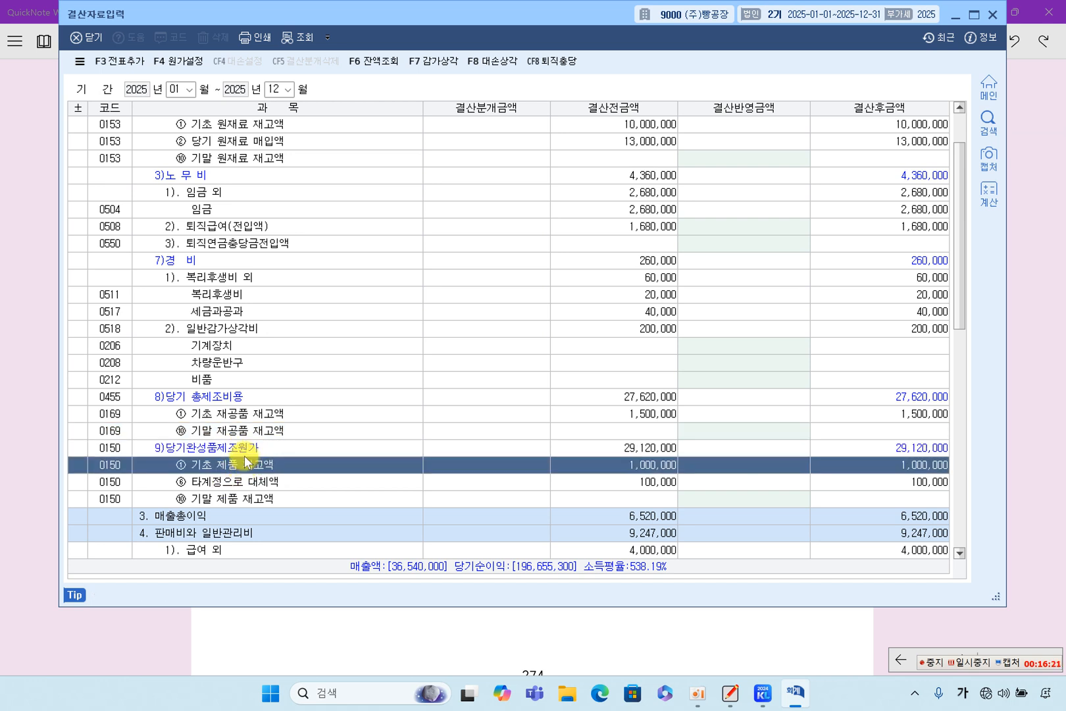
left_click(250, 484)
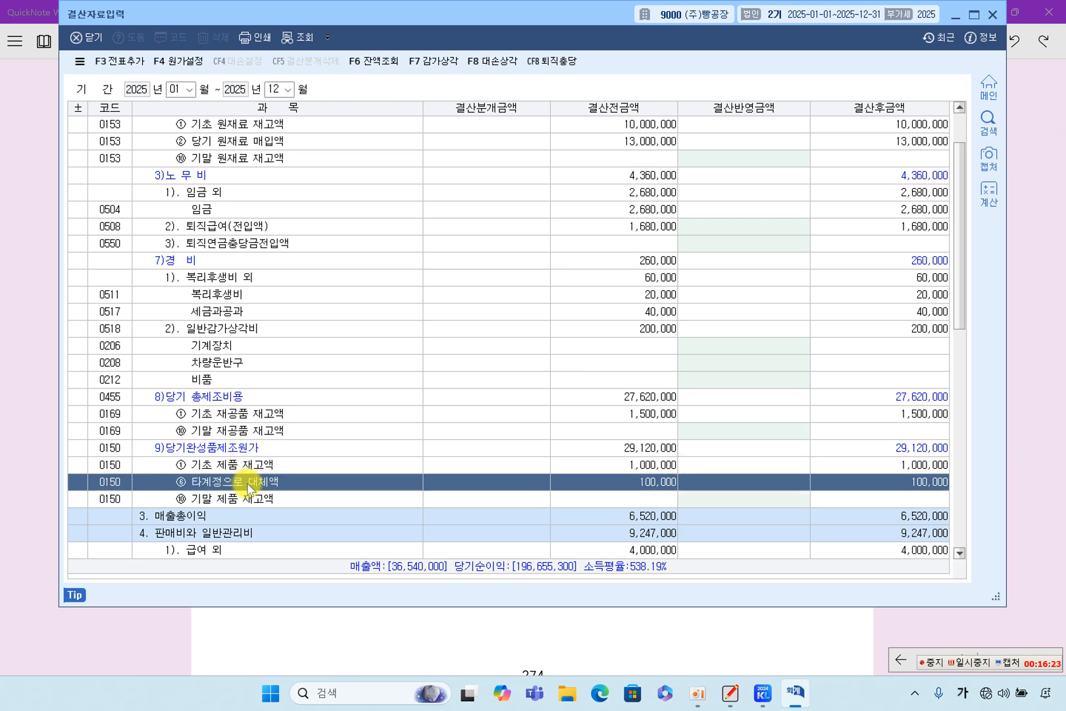
left_click(257, 503)
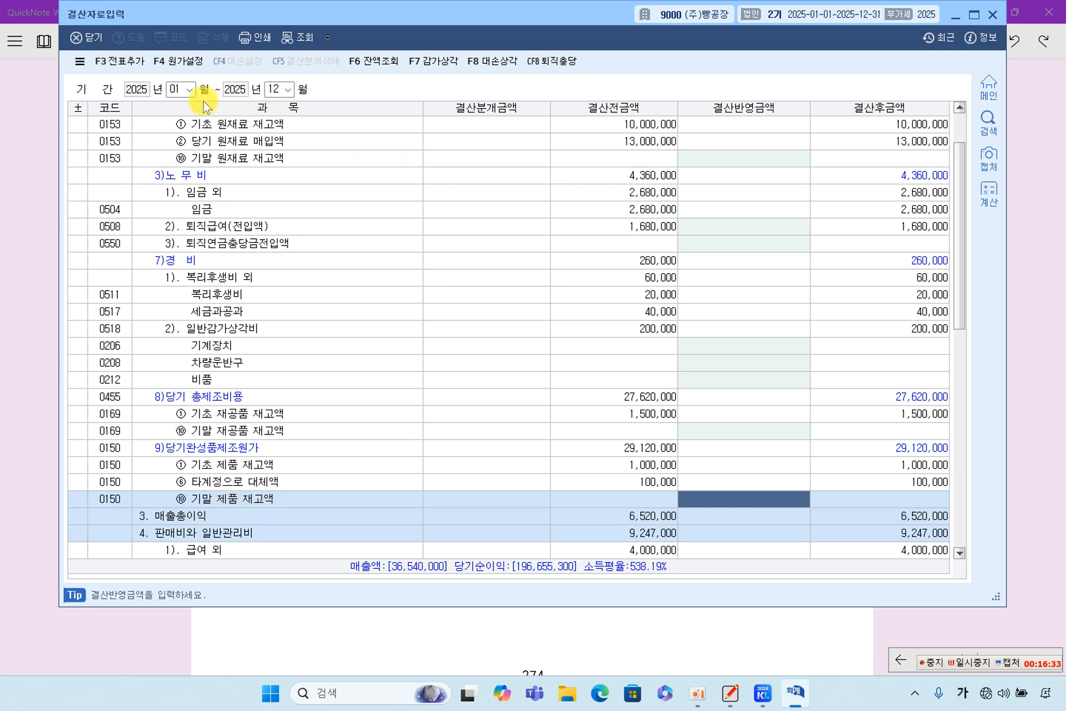
Step: Query the January to December 2025 closing data again, declining to load the previously entered data
left_click(176, 95)
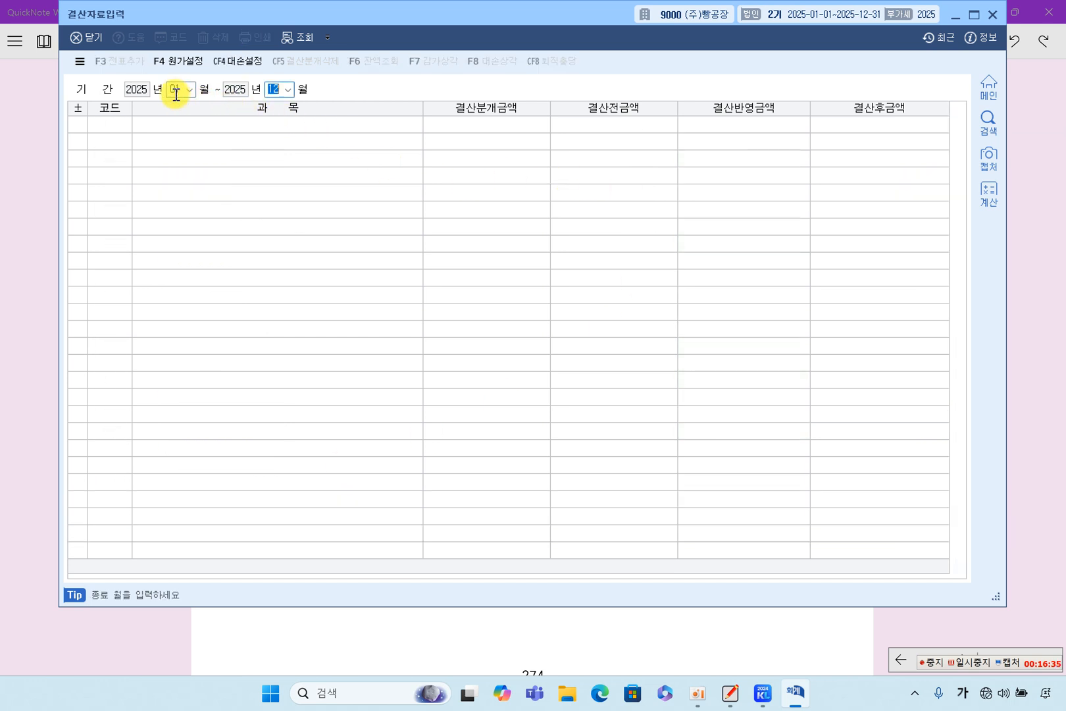
key("Return")
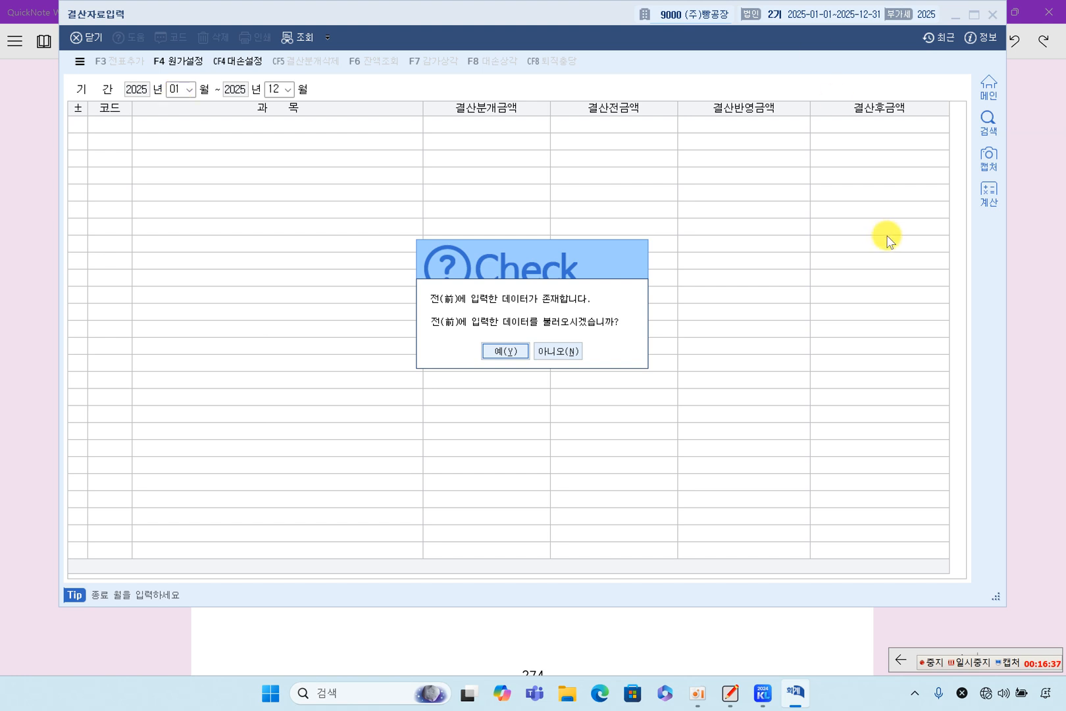
left_click(564, 352)
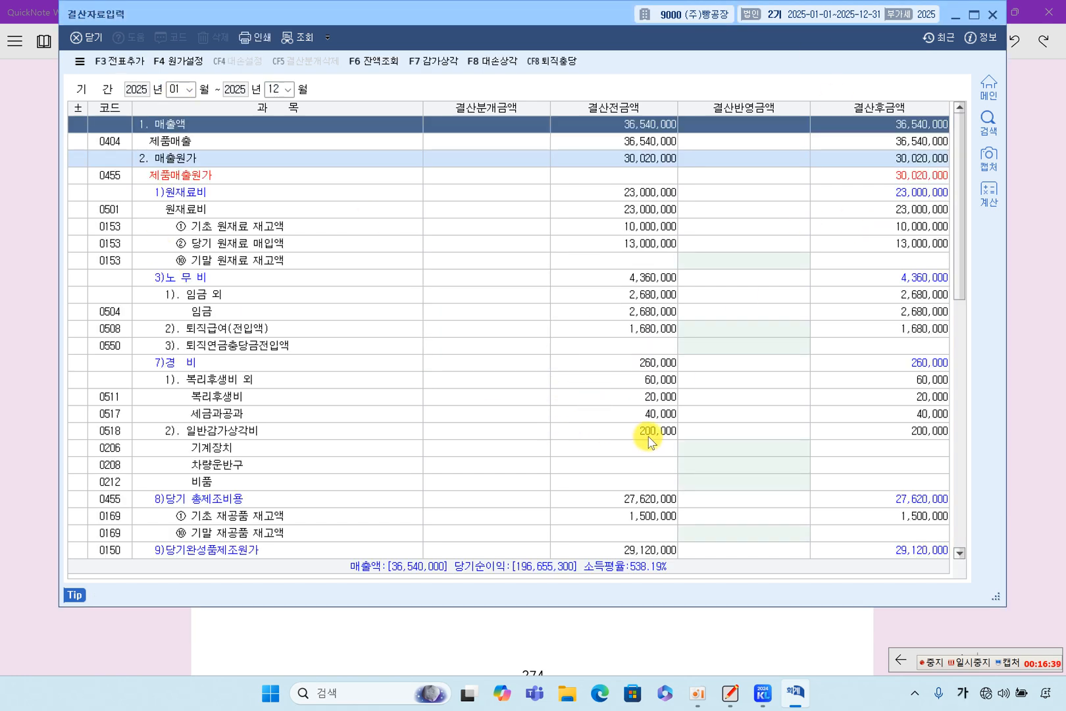
Step: Examine the manufacturing cost rows for 노무비, 퇴직급여(전입액) and 경비, and compare them with the 판매비와 일반관리비 section
scroll(645, 447, "down", 2)
left_click(220, 501)
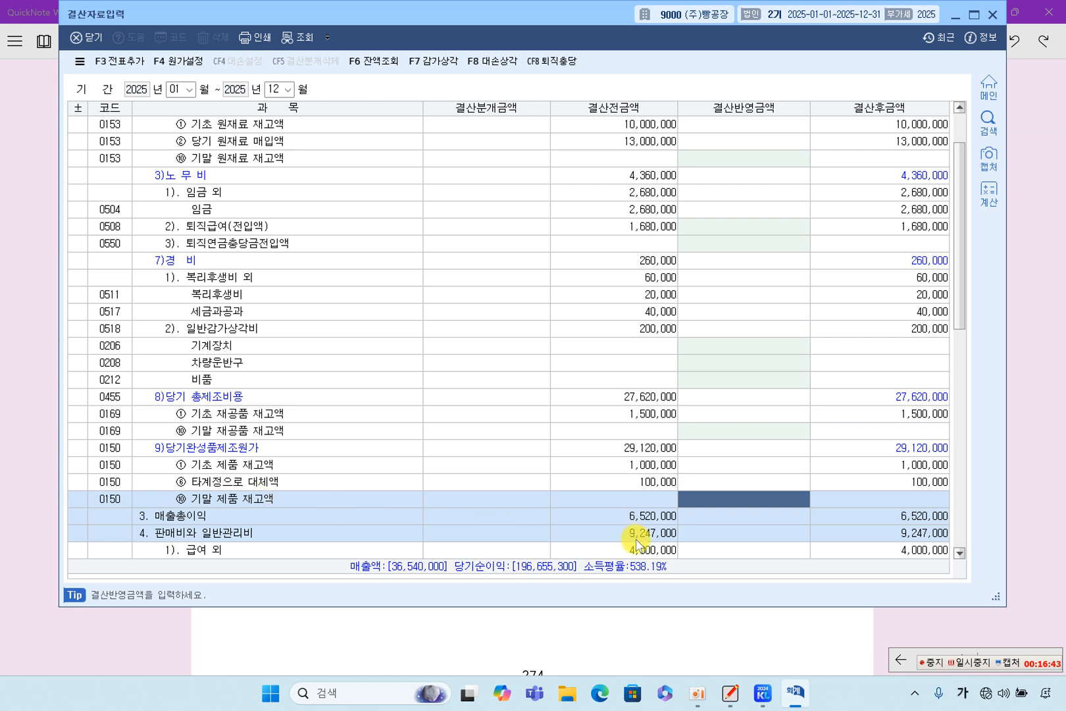
scroll(636, 544, "up", 3)
scroll(631, 544, "down", 3)
scroll(625, 545, "up", 3)
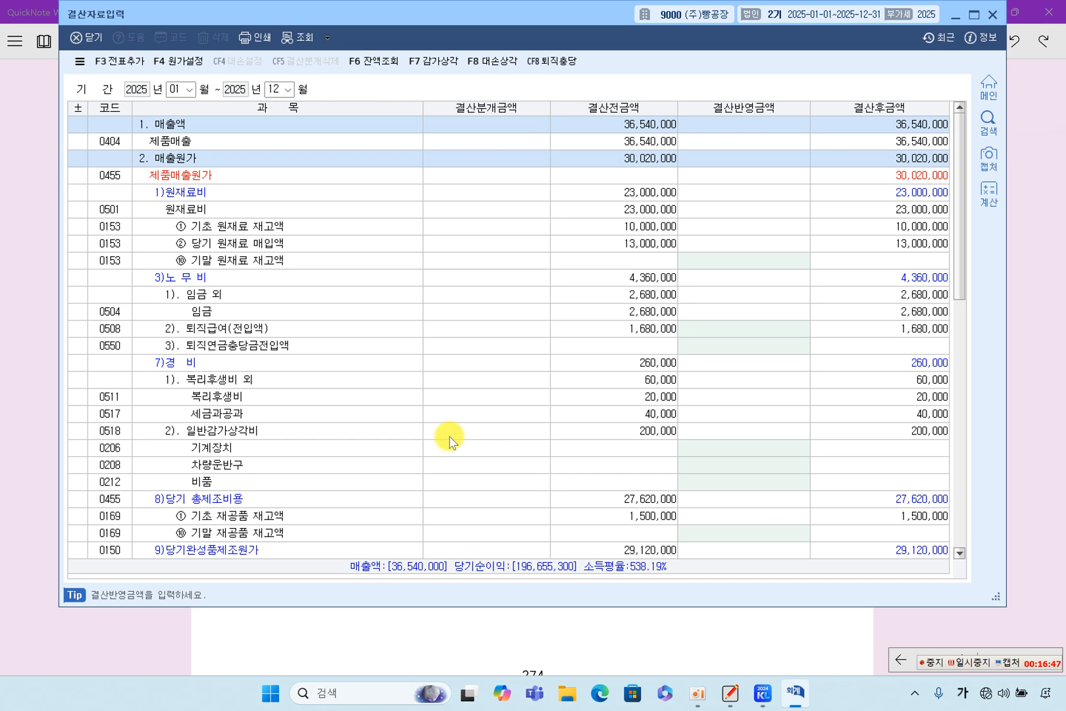
left_click(269, 366)
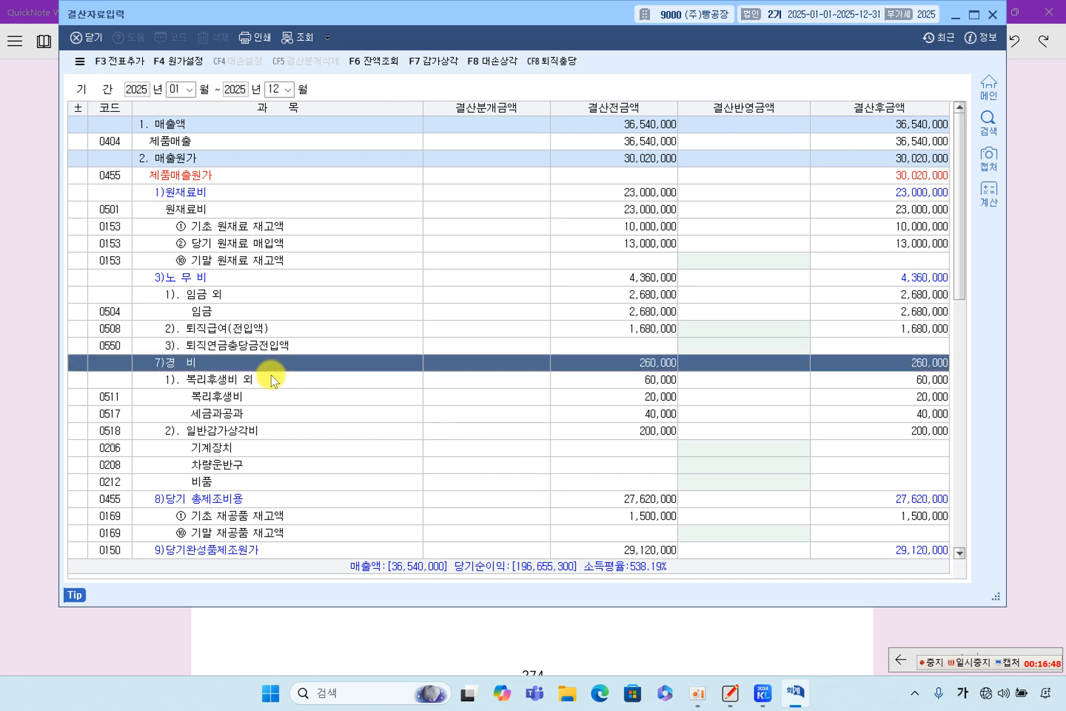
left_click(270, 413)
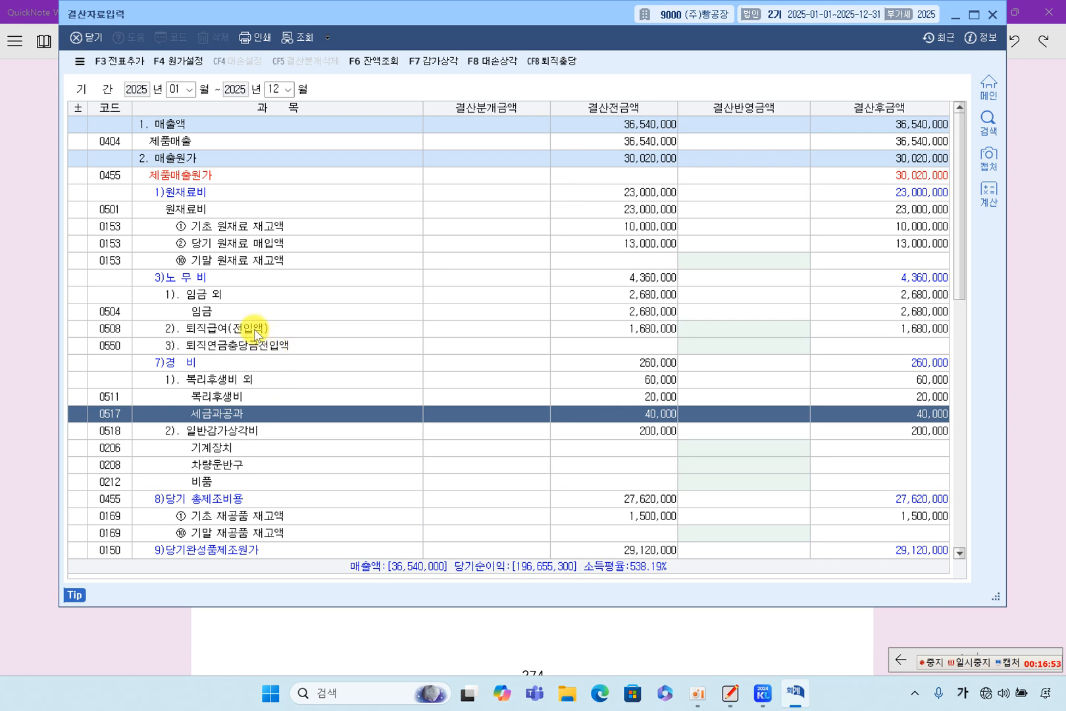
left_click(225, 277)
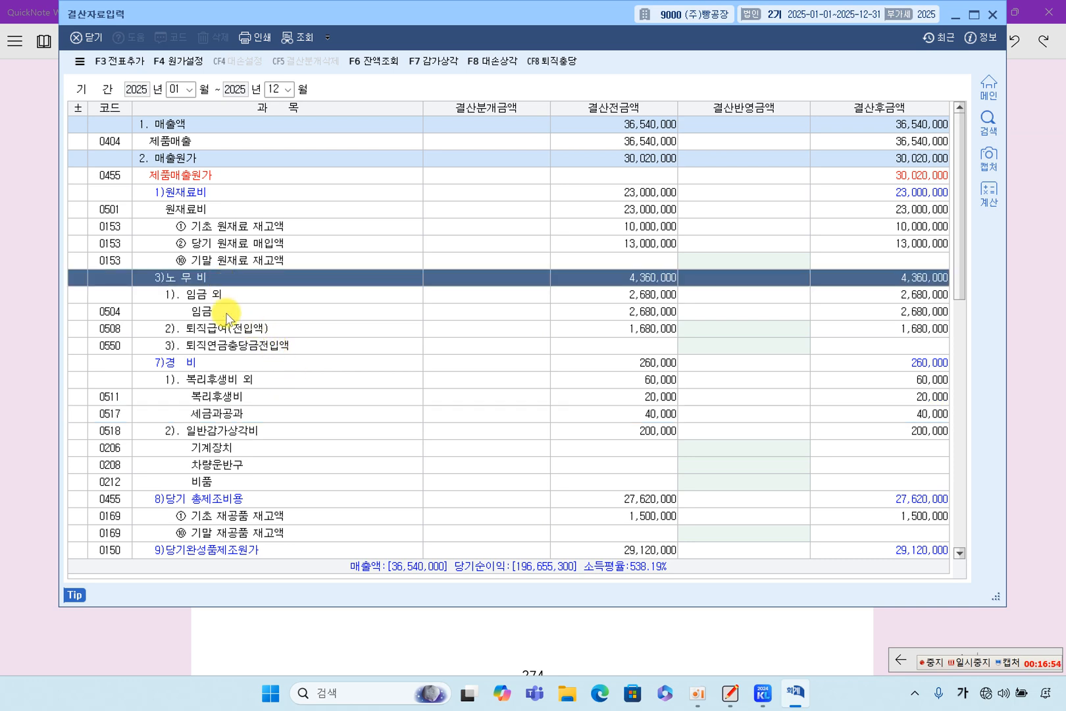
left_click(266, 329)
scroll(270, 378, "down", 2)
scroll(271, 381, "down", 6)
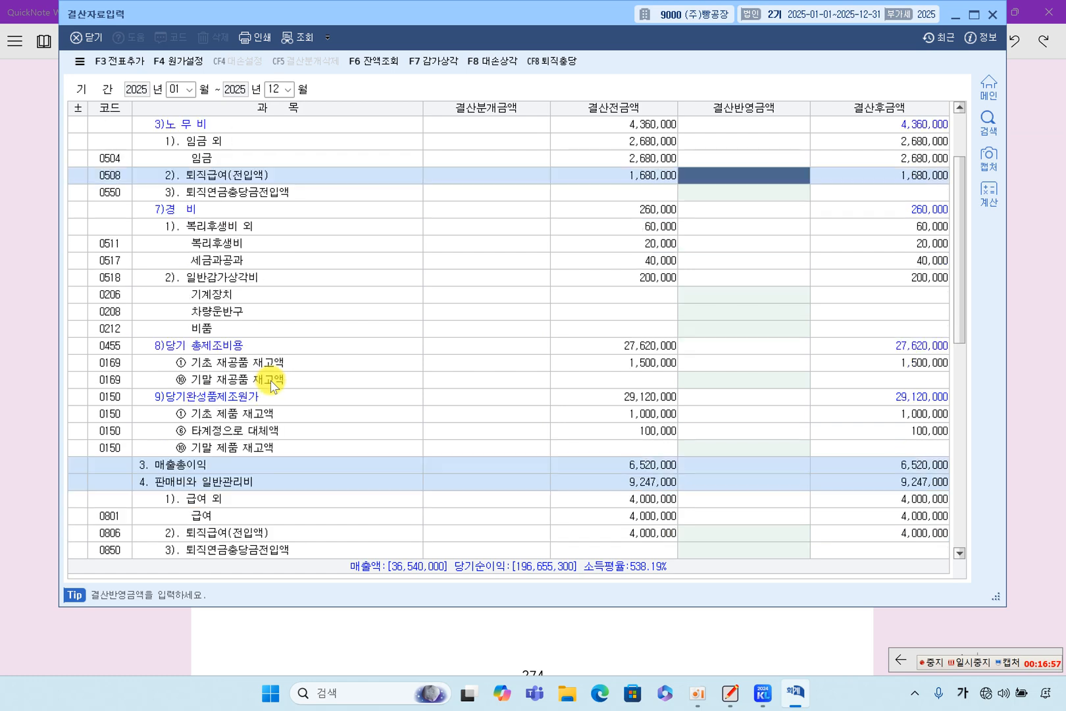
Step: Locate the 퇴직급여(전입액) row in the 판매비와 일반관리비 section and return to the manufacturing cost rows
left_click(234, 227)
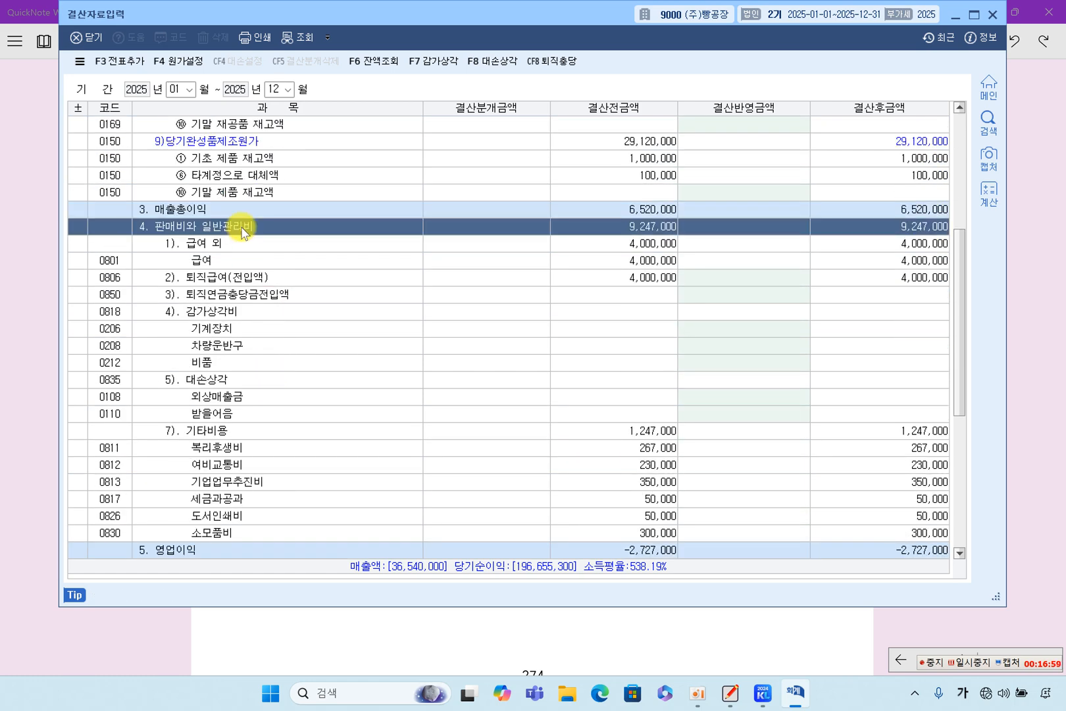
left_click(256, 280)
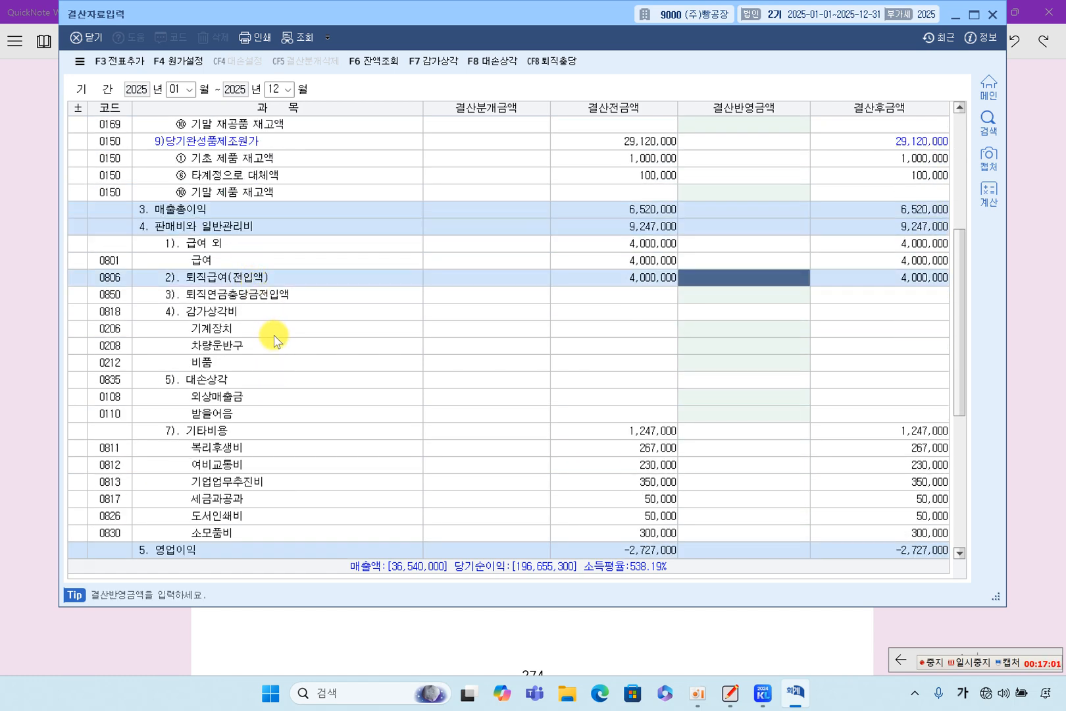
scroll(277, 346, "up", 6)
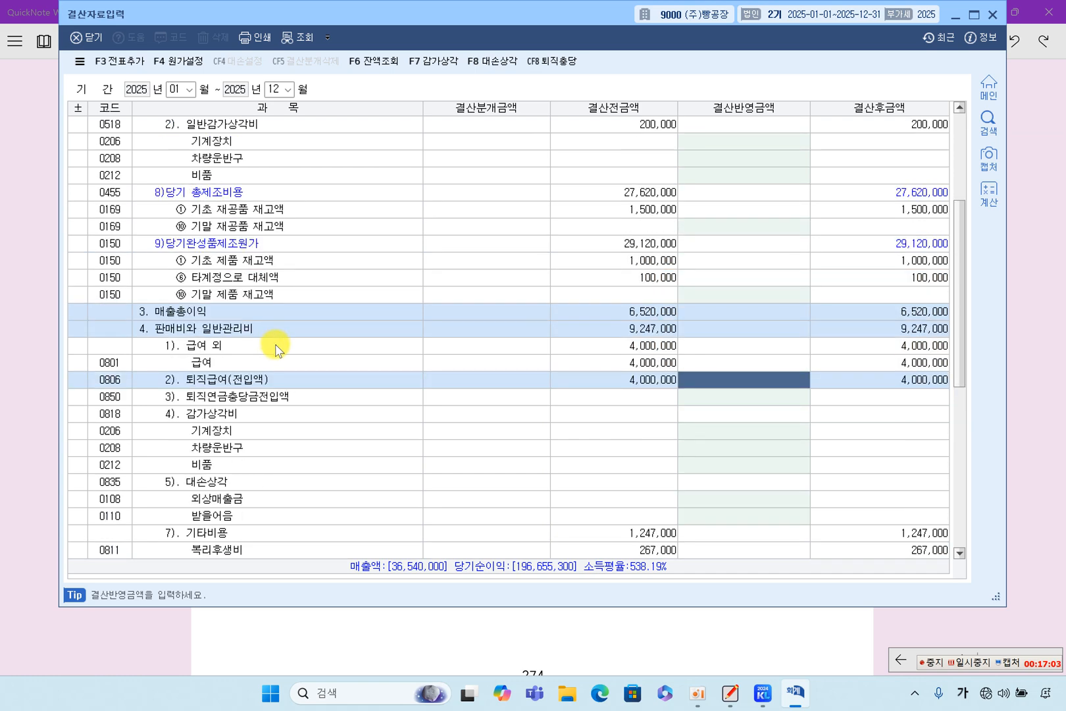
scroll(276, 355, "up", 1)
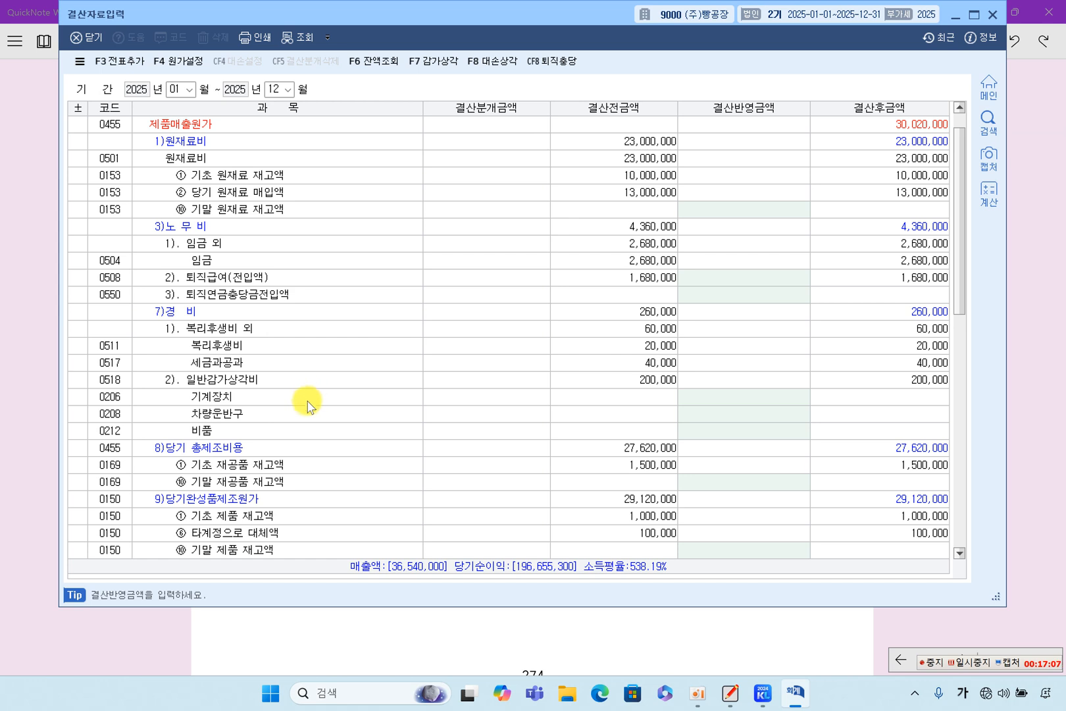
Step: Compare the 기계장치, 차량운반구 and 비품 depreciation rows under manufacturing 경비 with those under 판매비와 일반관리비
left_click(227, 312)
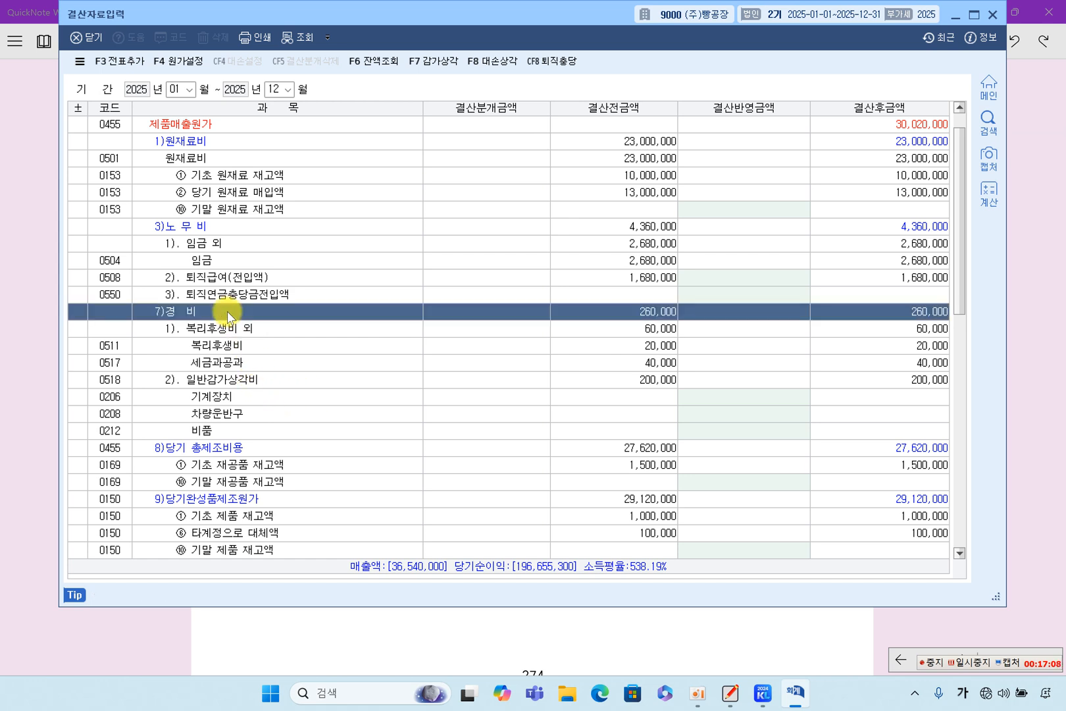
left_click(262, 397)
left_click(262, 412)
left_click(258, 429)
left_click(268, 380)
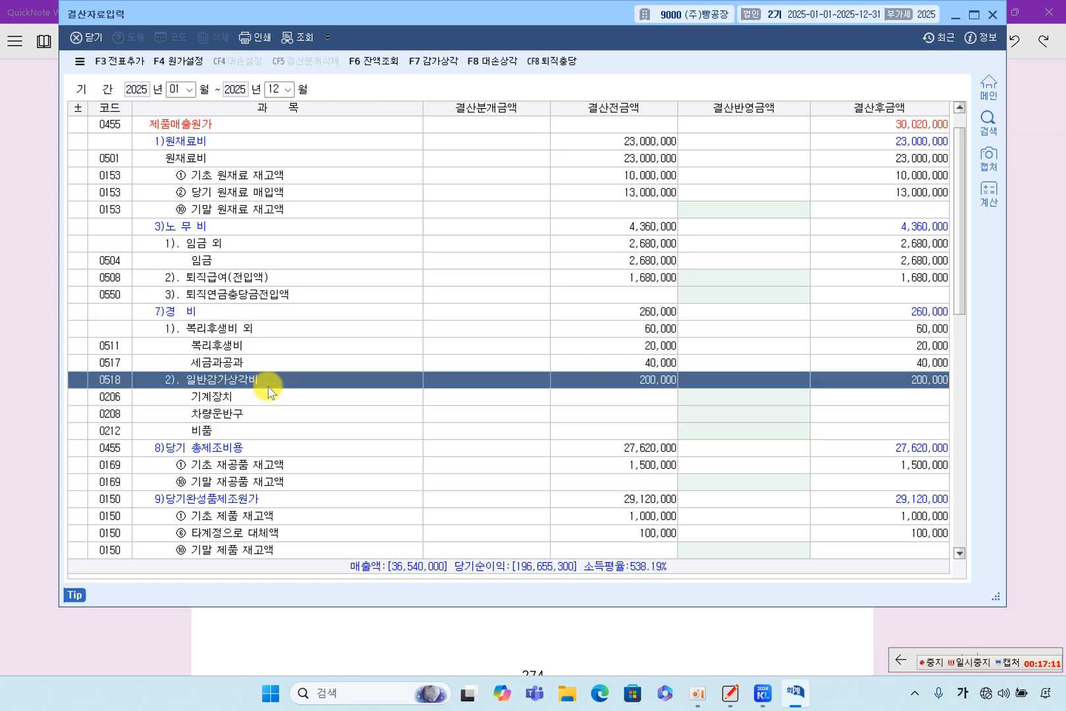
scroll(268, 413, "down", 5)
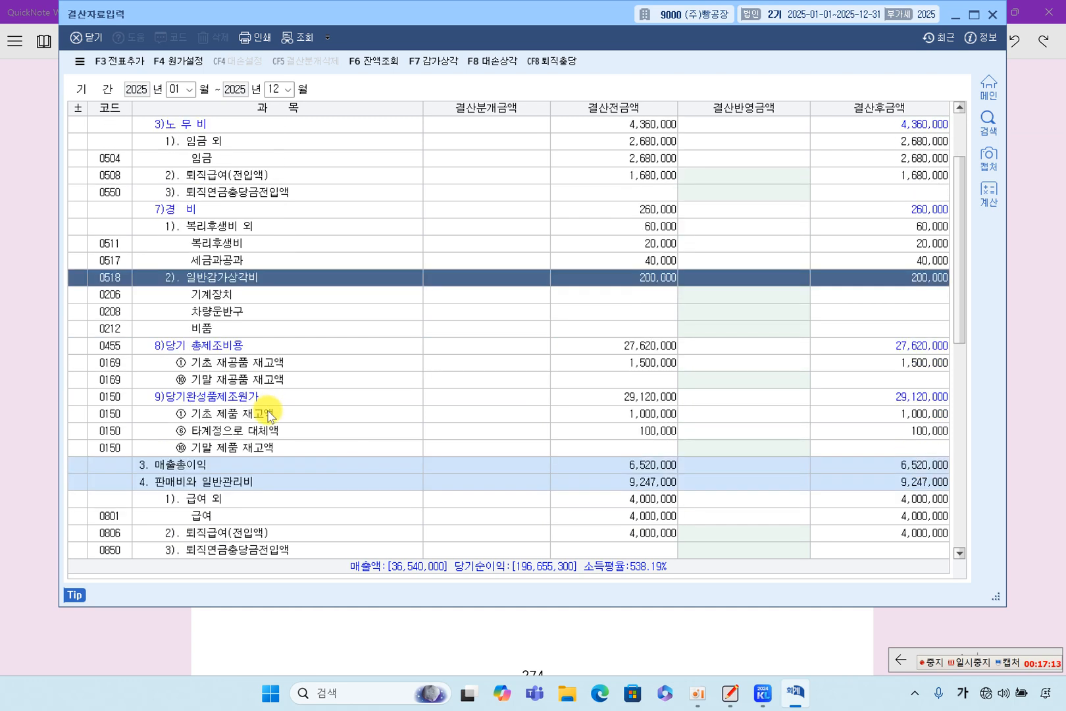
left_click(261, 332)
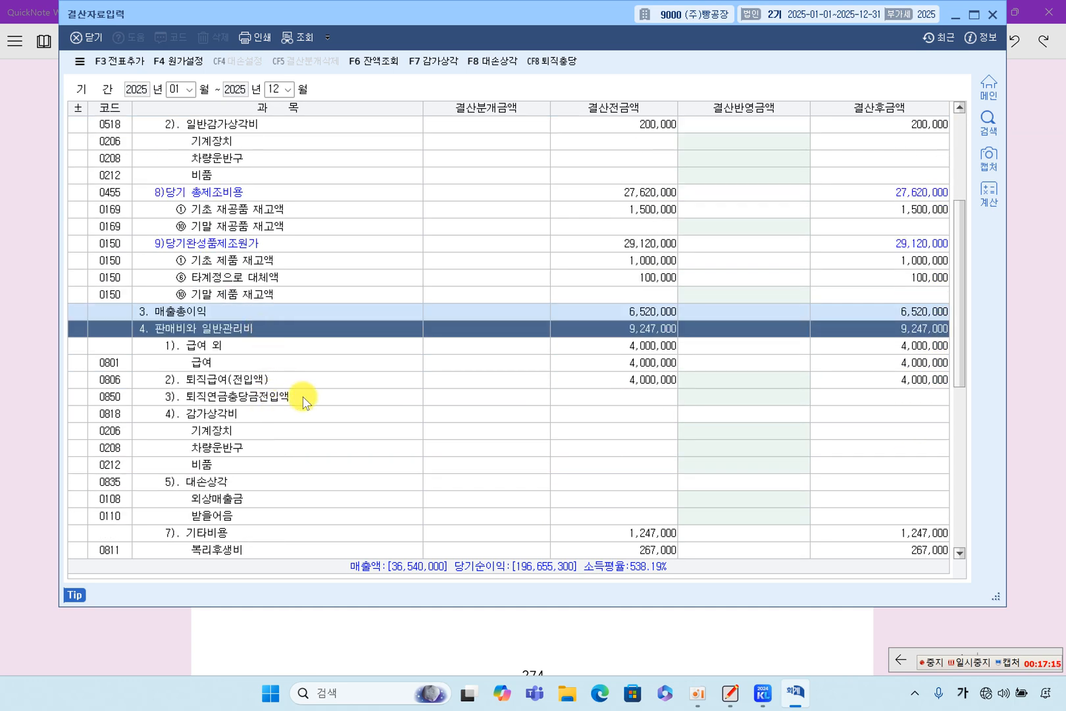
scroll(302, 405, "down", 3)
left_click(293, 344)
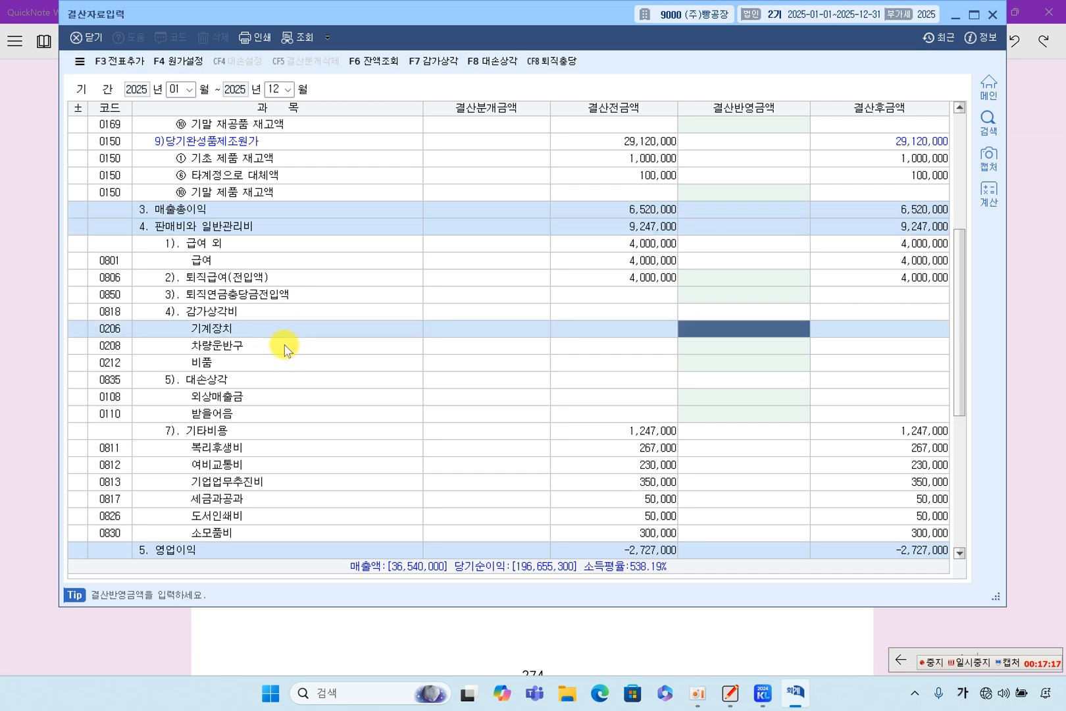
left_click(281, 362)
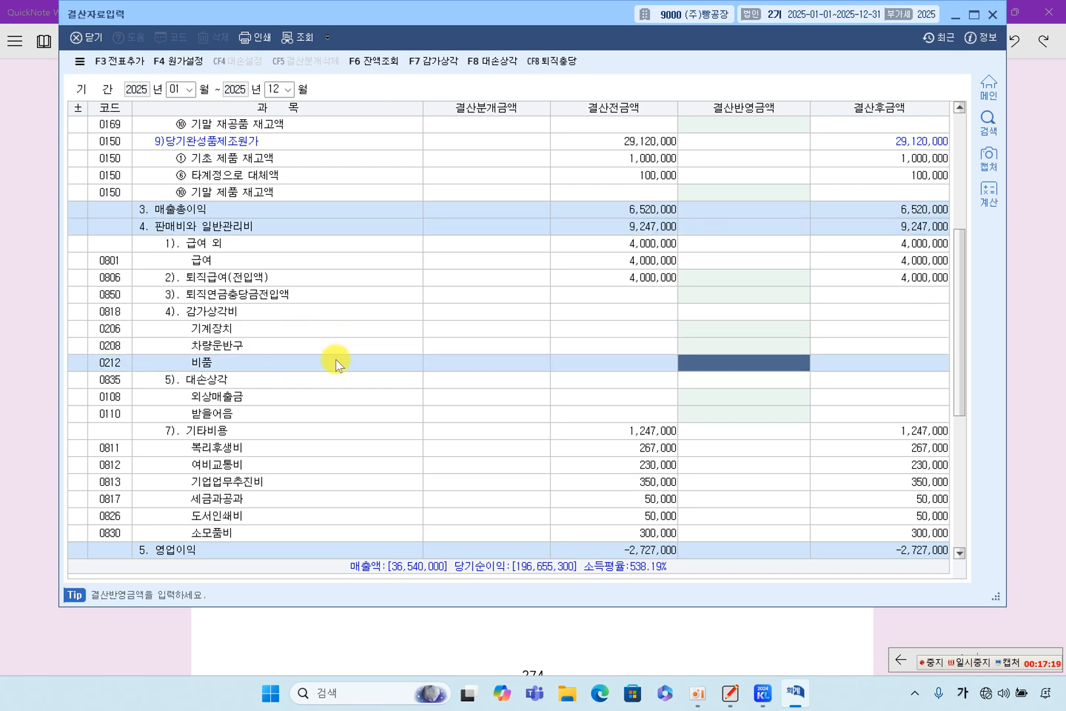
scroll(336, 364, "up", 4)
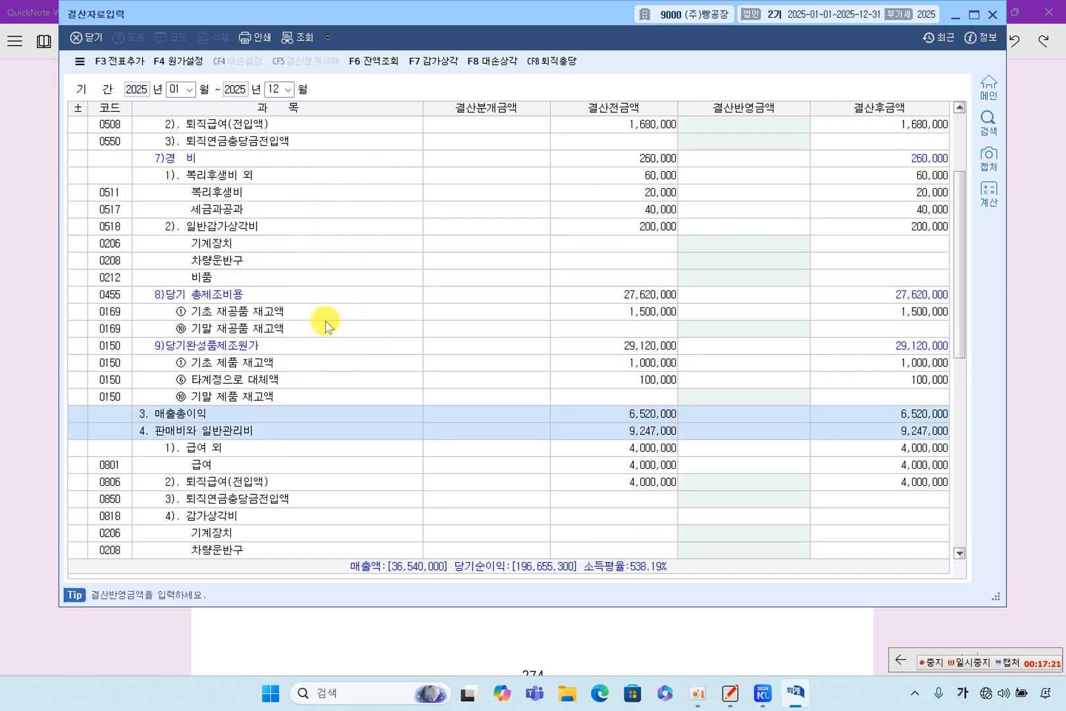
scroll(327, 324, "down", 4)
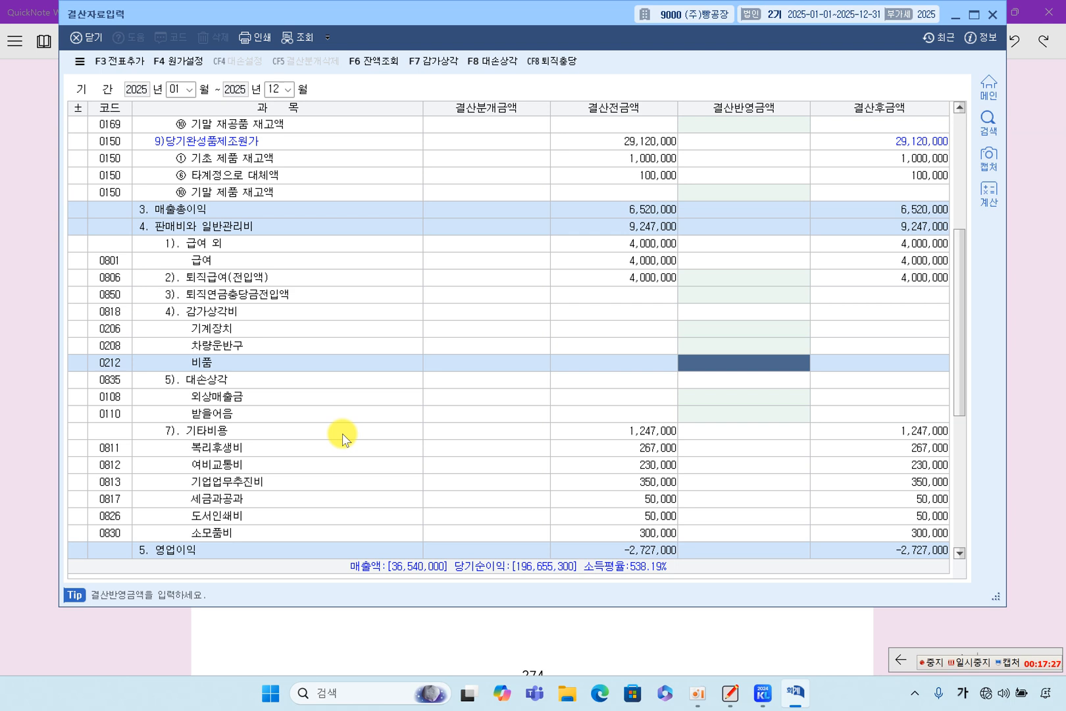
Step: Examine the 대손상각 rows for 외상매출금 and 받을어음 under 판매비와 일반관리비
left_click(283, 386)
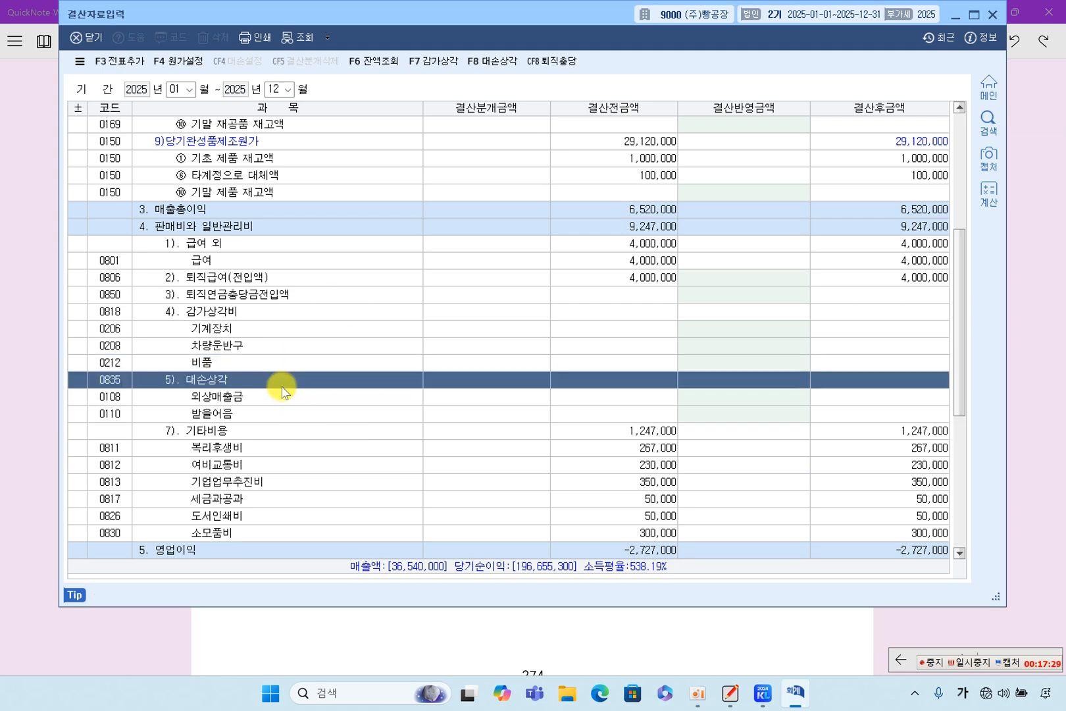
left_click(293, 401)
left_click(294, 418)
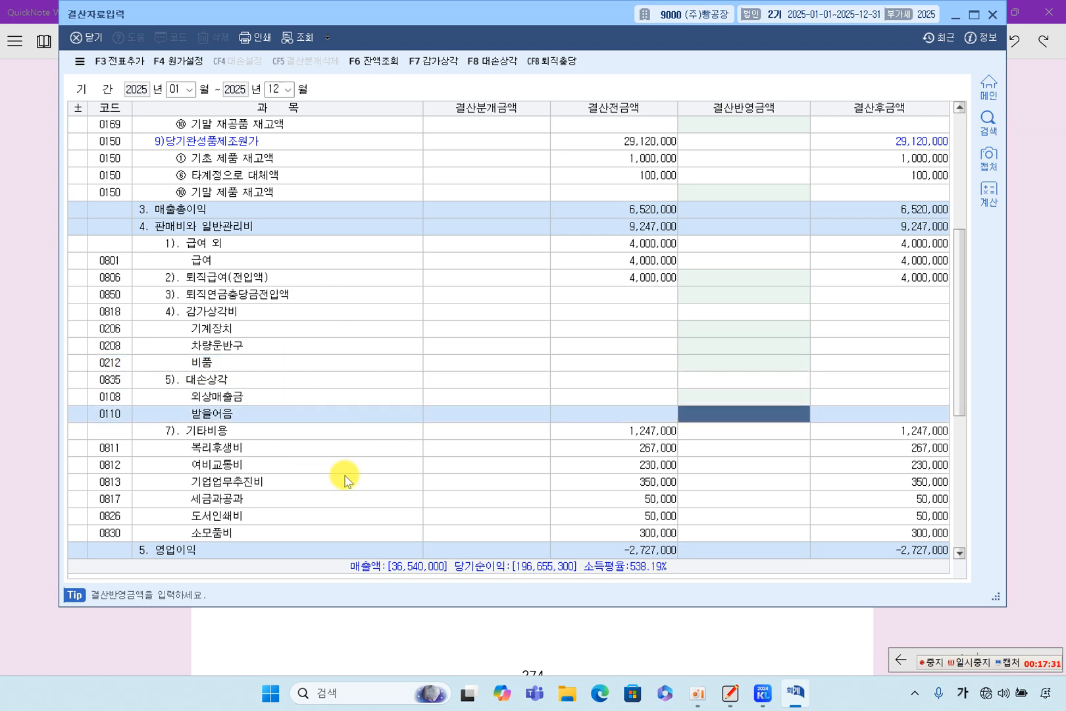
scroll(339, 478, "down", 1)
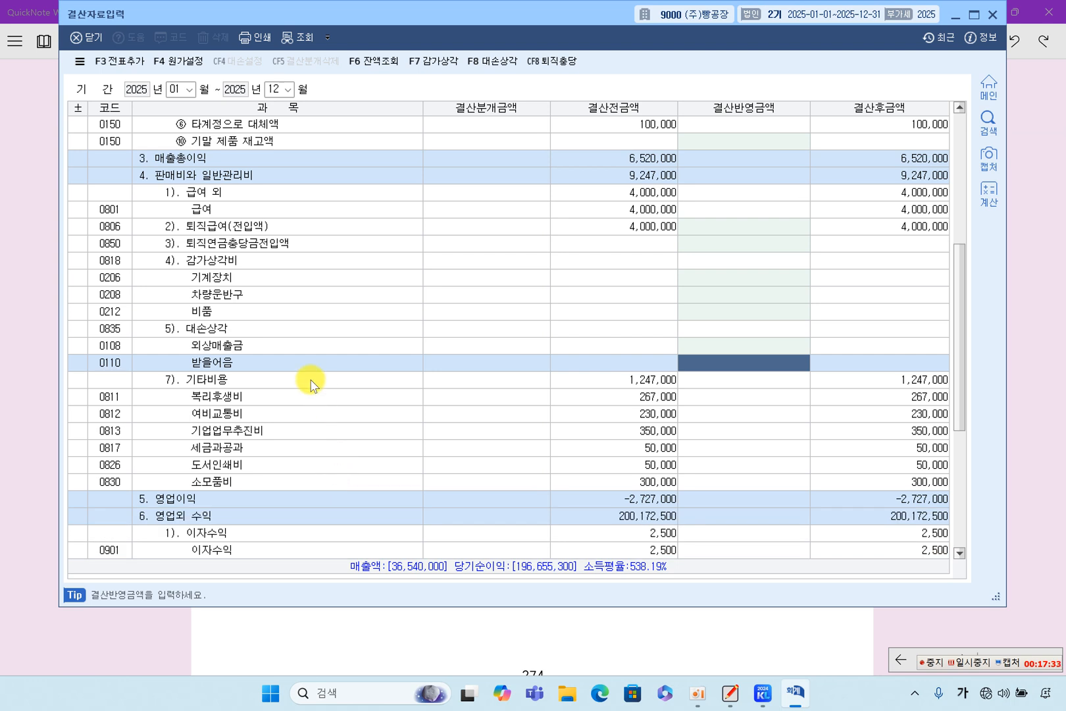
left_click(269, 329)
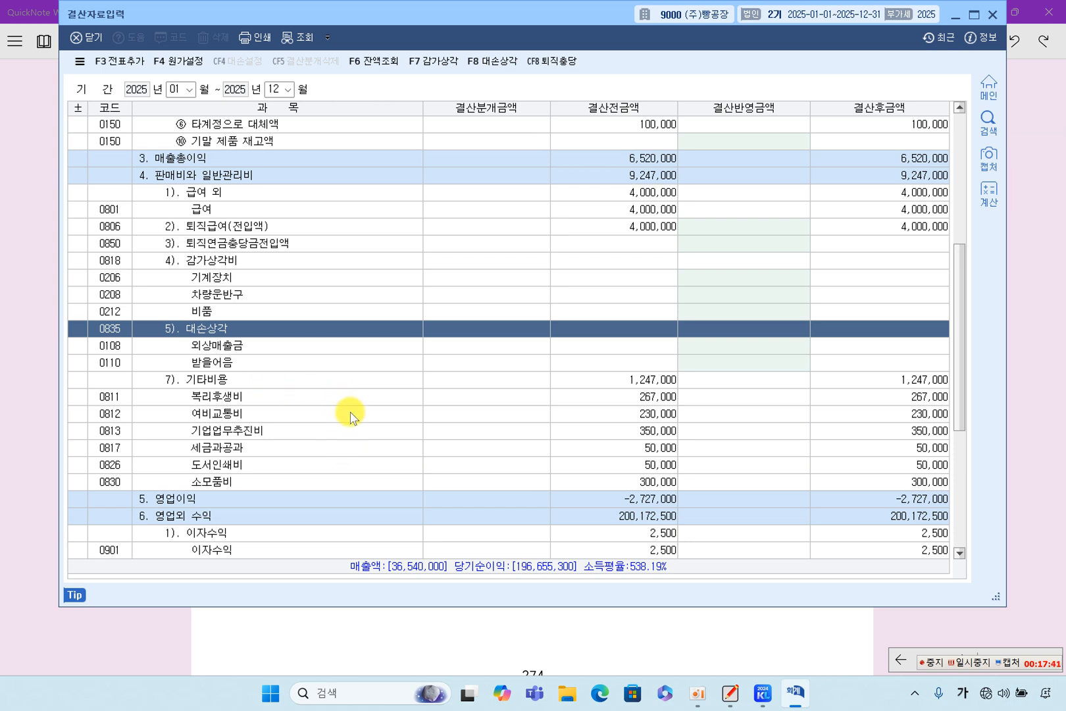
Step: Examine the 기타의대손상각 rows for 미수수익, 미수금 and 선급금 under 영업외 비용, and the 추가계상액 cell under 법인세등
scroll(349, 416, "down", 5)
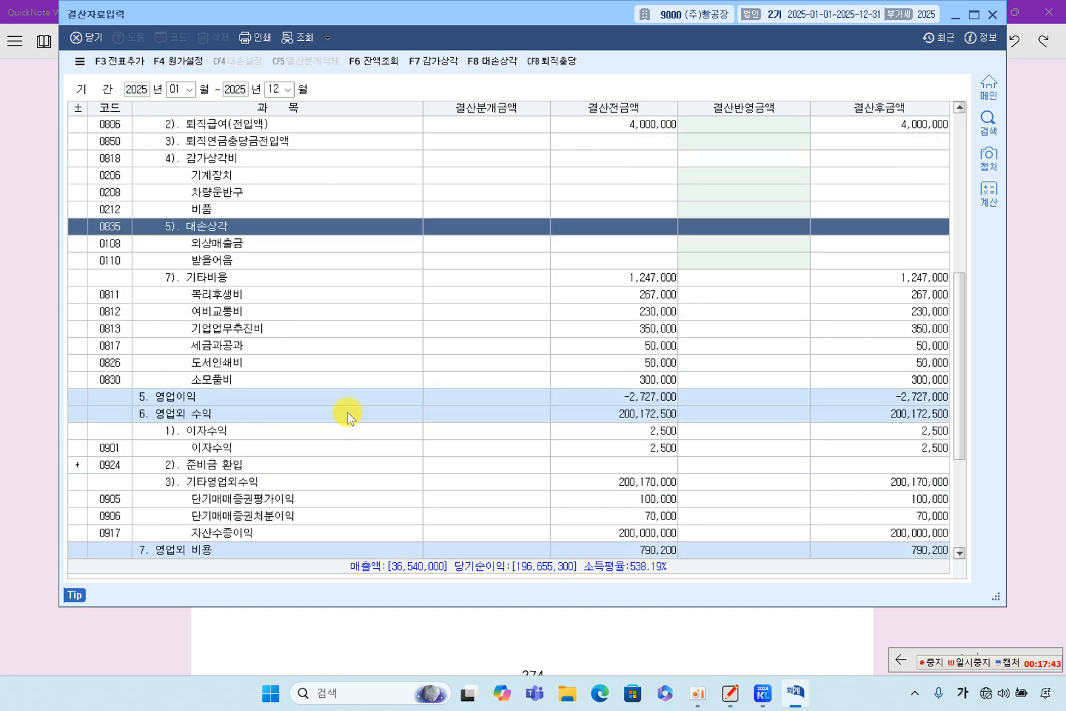
left_click(276, 397)
scroll(310, 431, "down", 2)
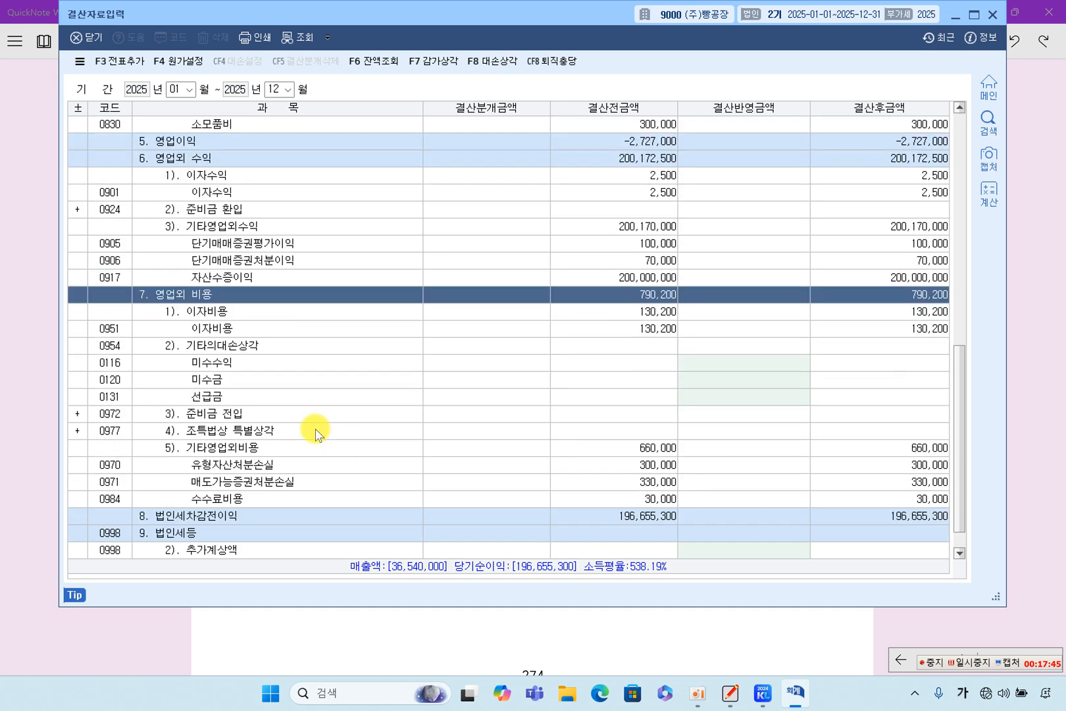
left_click(258, 349)
left_click(314, 389)
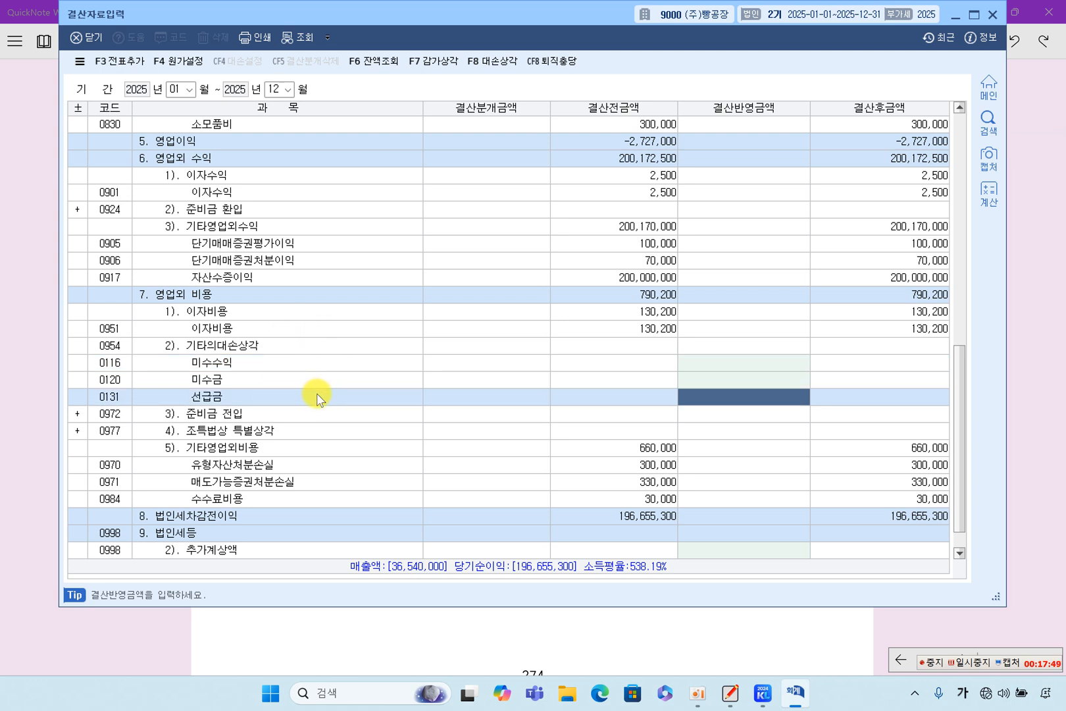
scroll(376, 384, "down", 1)
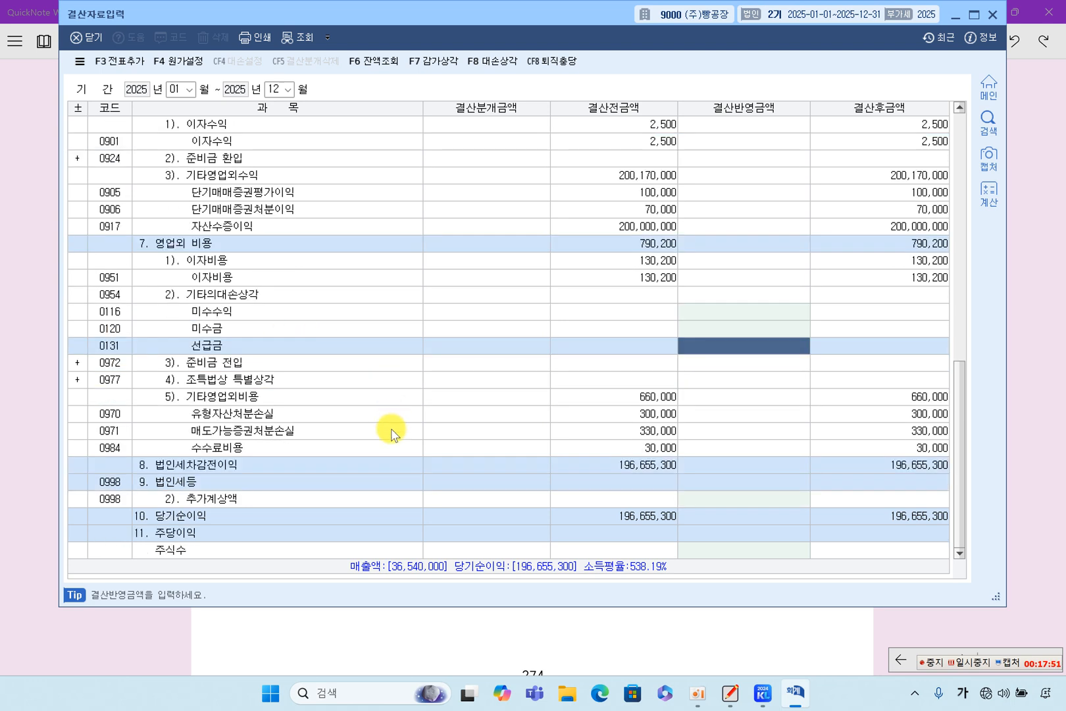
left_click(743, 500)
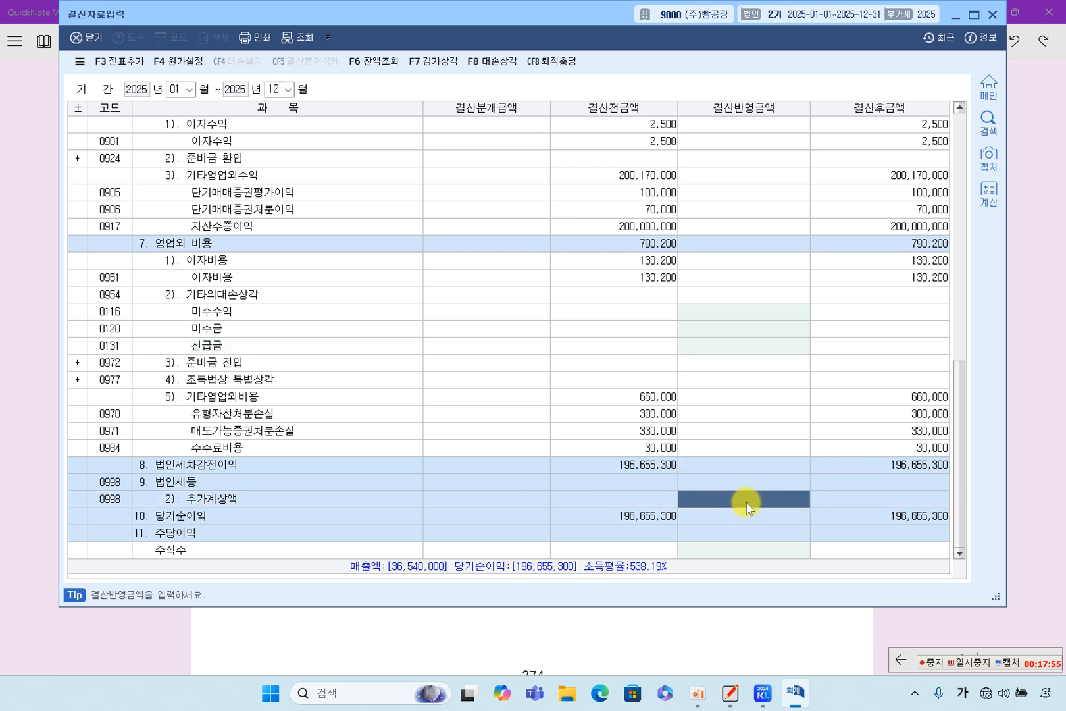
Step: Review the closing sheet again from 매출액 through 노무비 and 경비 to the 퇴직급여, 감가상각비, 대손상각 and 기타비용 rows of 판매비와 일반관리비
scroll(730, 482, "up", 15)
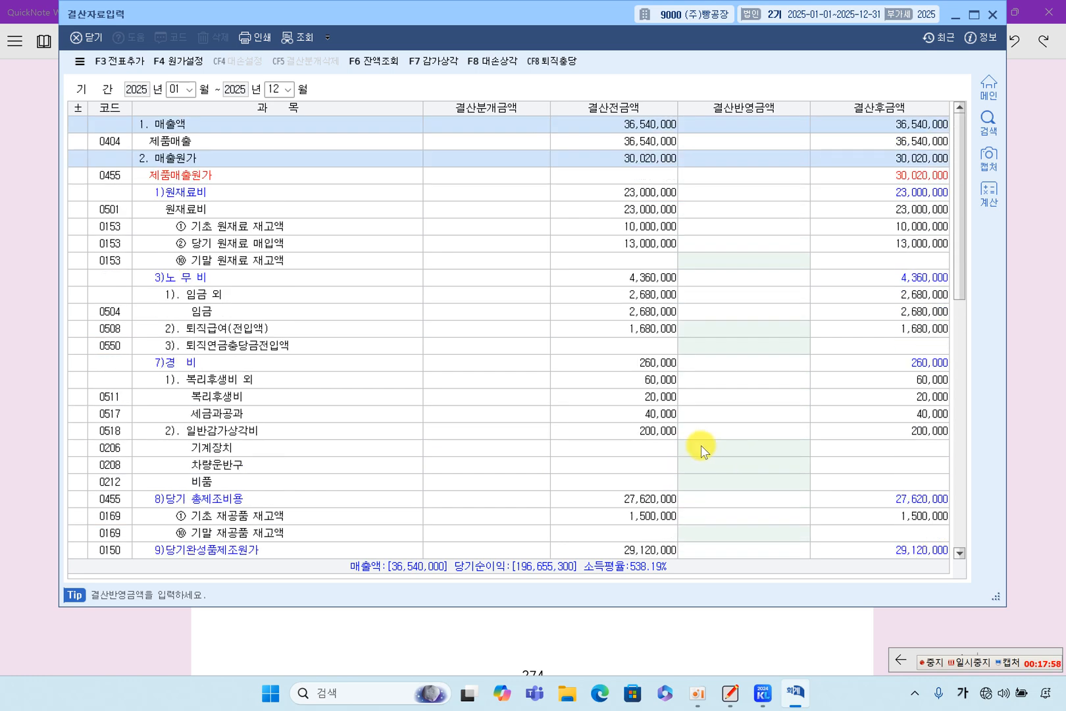
left_click(323, 346)
scroll(398, 377, "down", 1)
left_click(339, 348)
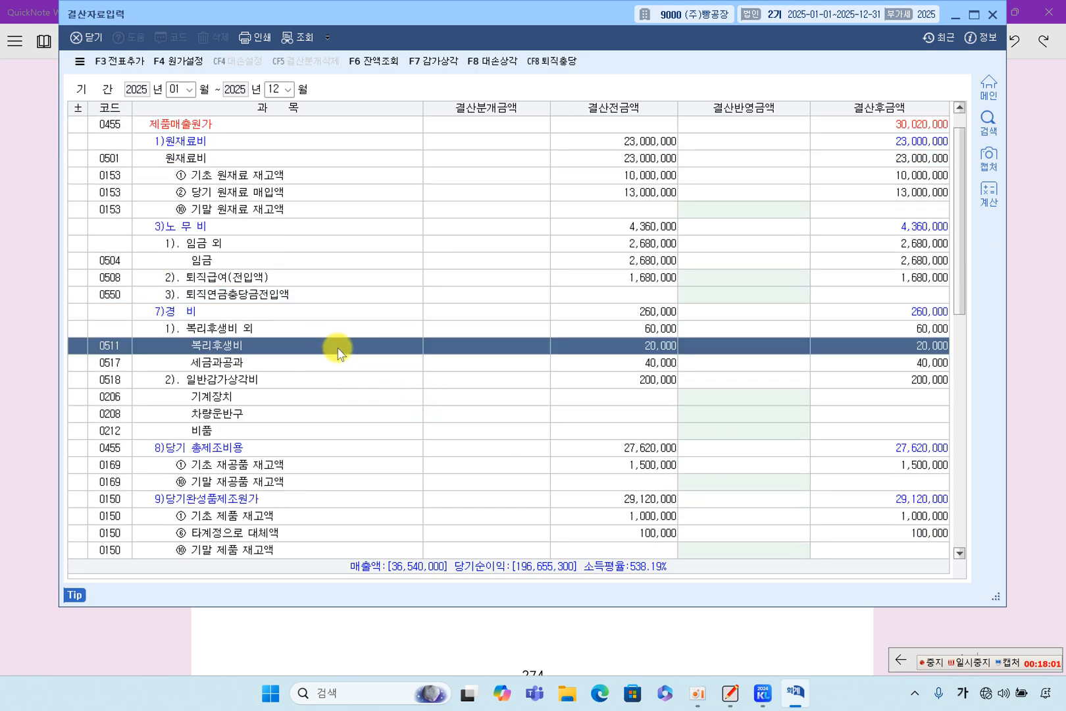
left_click(329, 290)
left_click(331, 382)
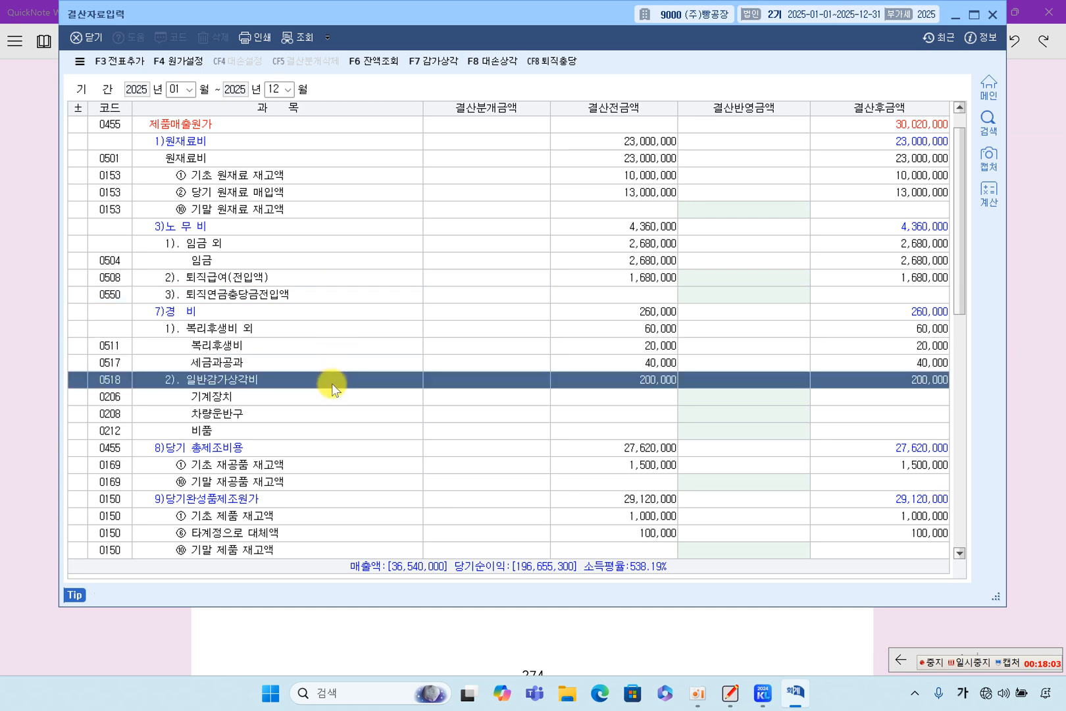
scroll(322, 366, "down", 4)
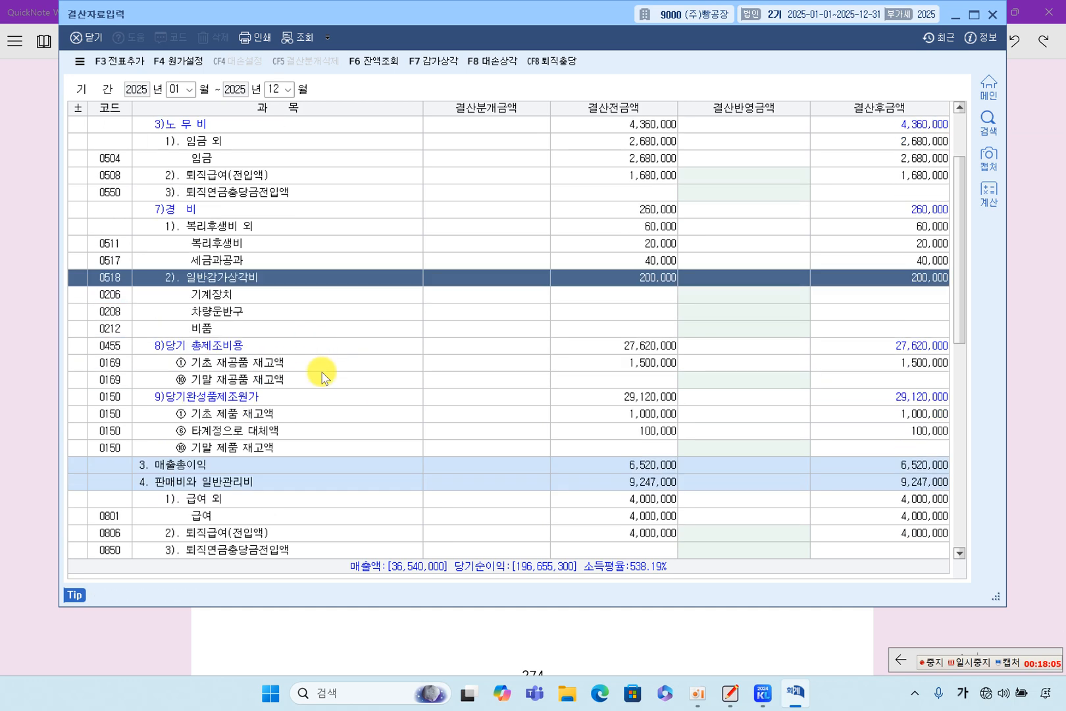
scroll(322, 380, "down", 2)
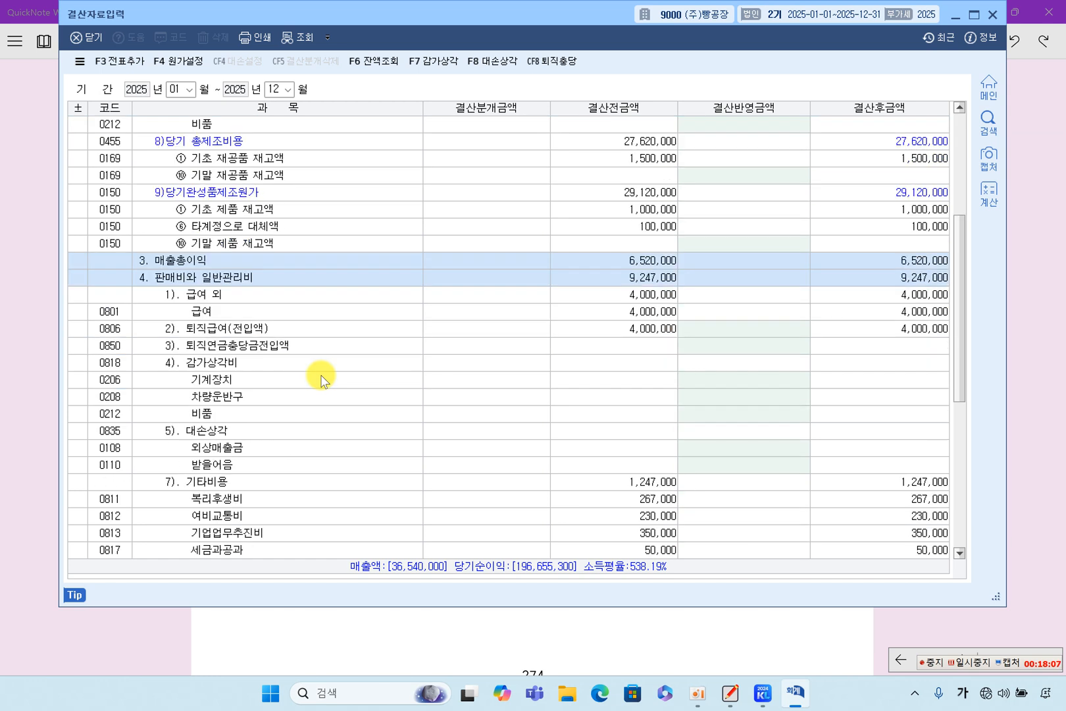
left_click(258, 276)
left_click(284, 345)
left_click(285, 430)
left_click(289, 498)
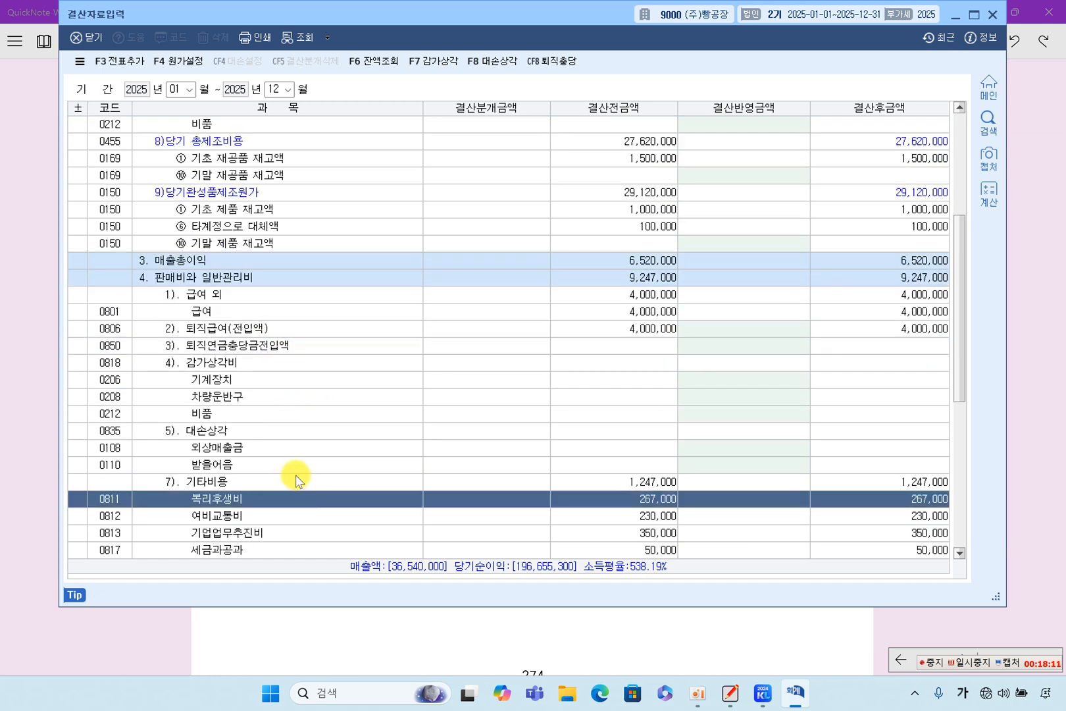
Step: Enter 1,200,000 as the closing adjustment for factory employees' 퇴직급여(전입액), code 0508, under 노무비
scroll(460, 375, "up", 2)
scroll(486, 362, "up", 3)
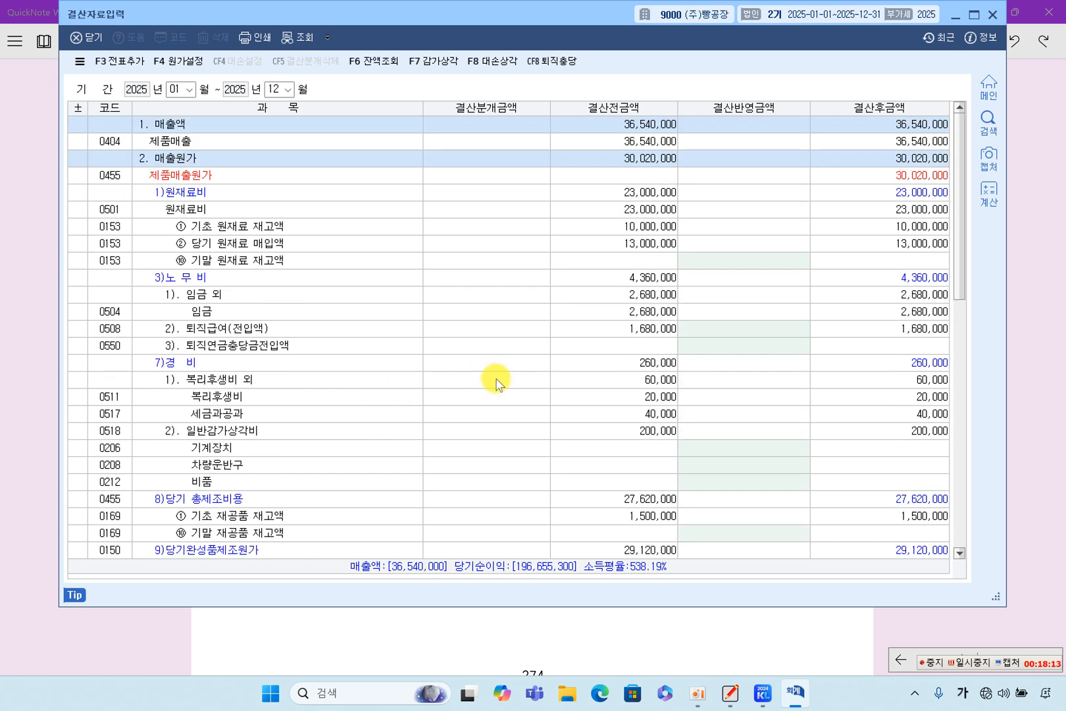
left_click(1024, 340)
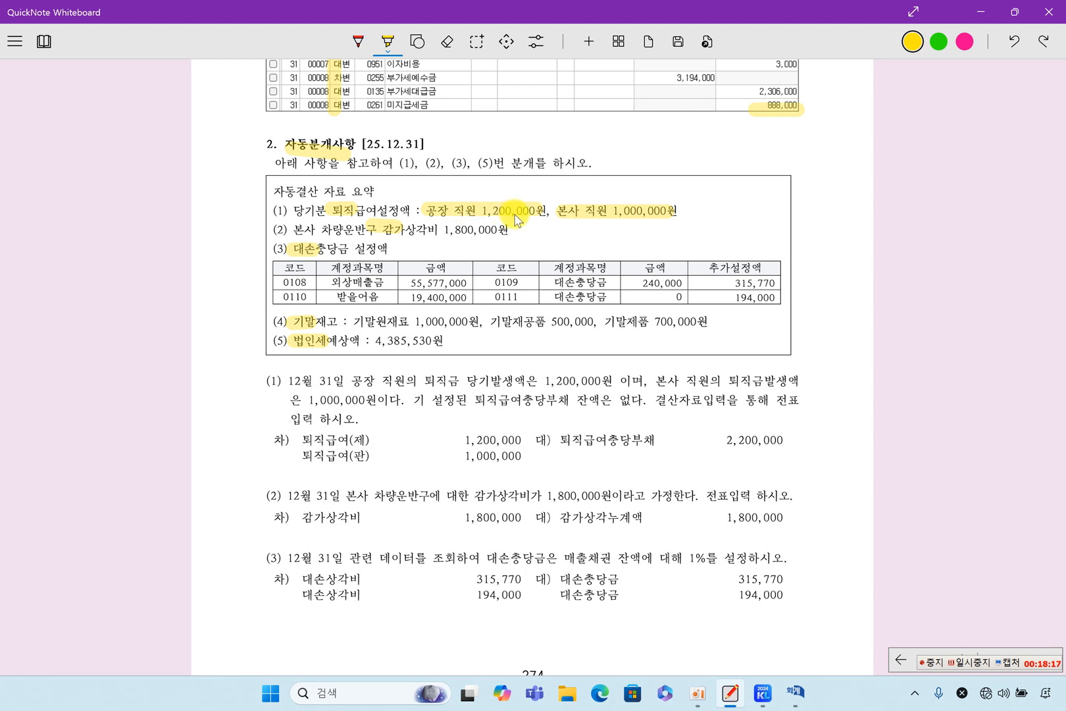
left_click(794, 691)
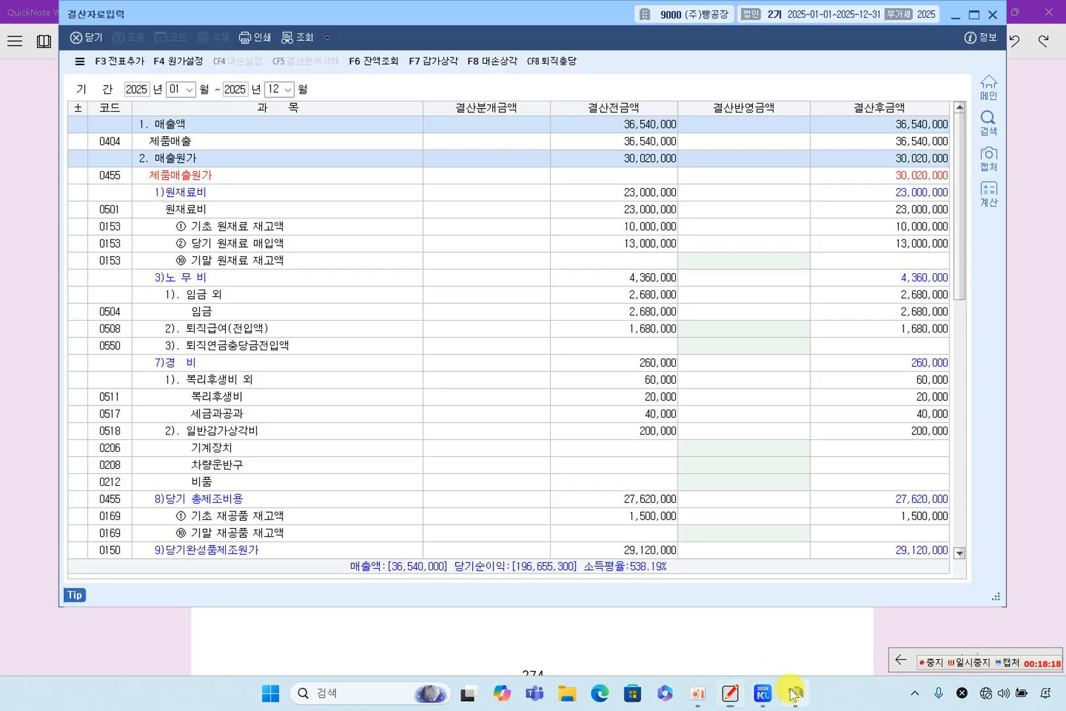
left_click(291, 294)
left_click(208, 278)
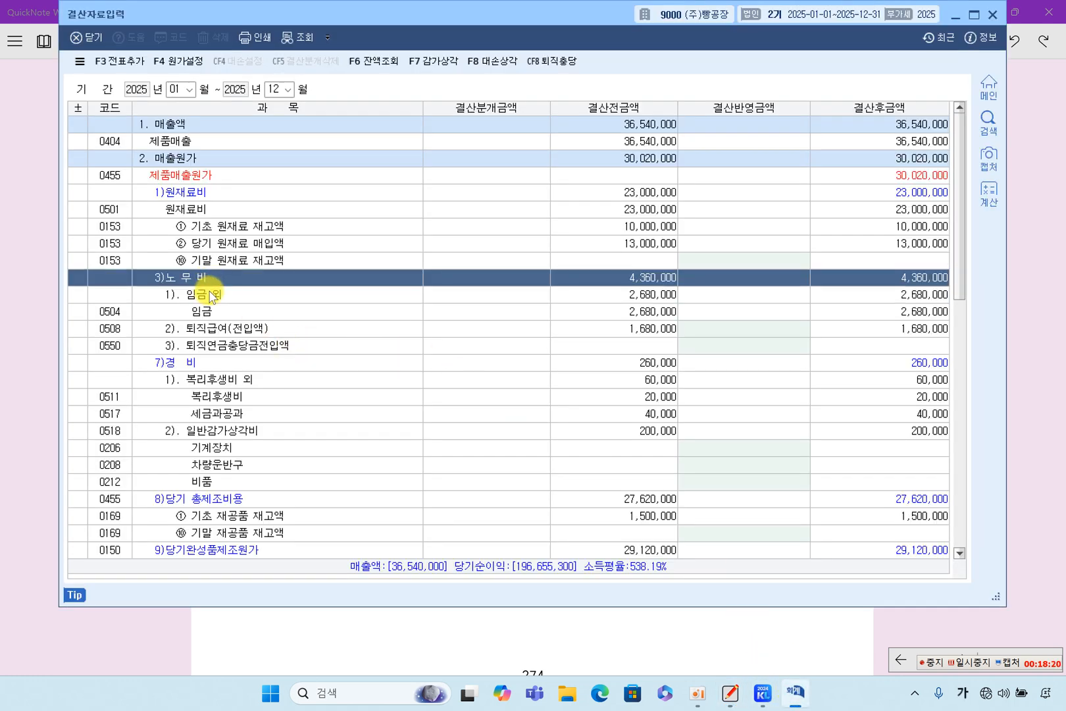
left_click(234, 329)
type("1,2")
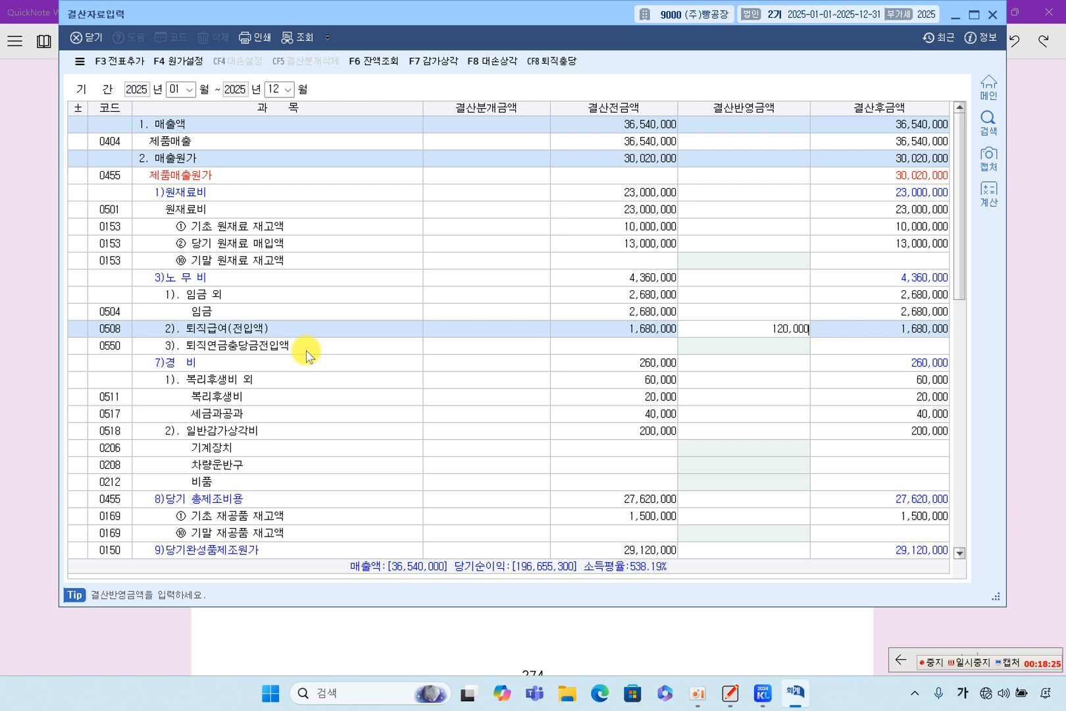
type("00,000")
key("Return")
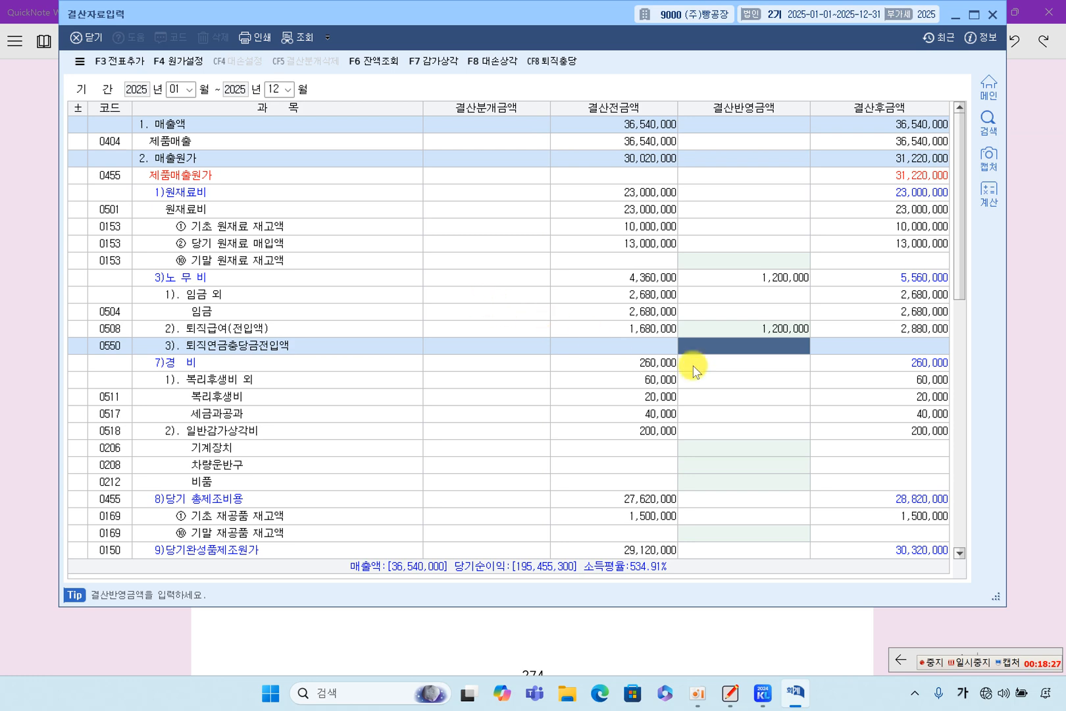
left_click(762, 334)
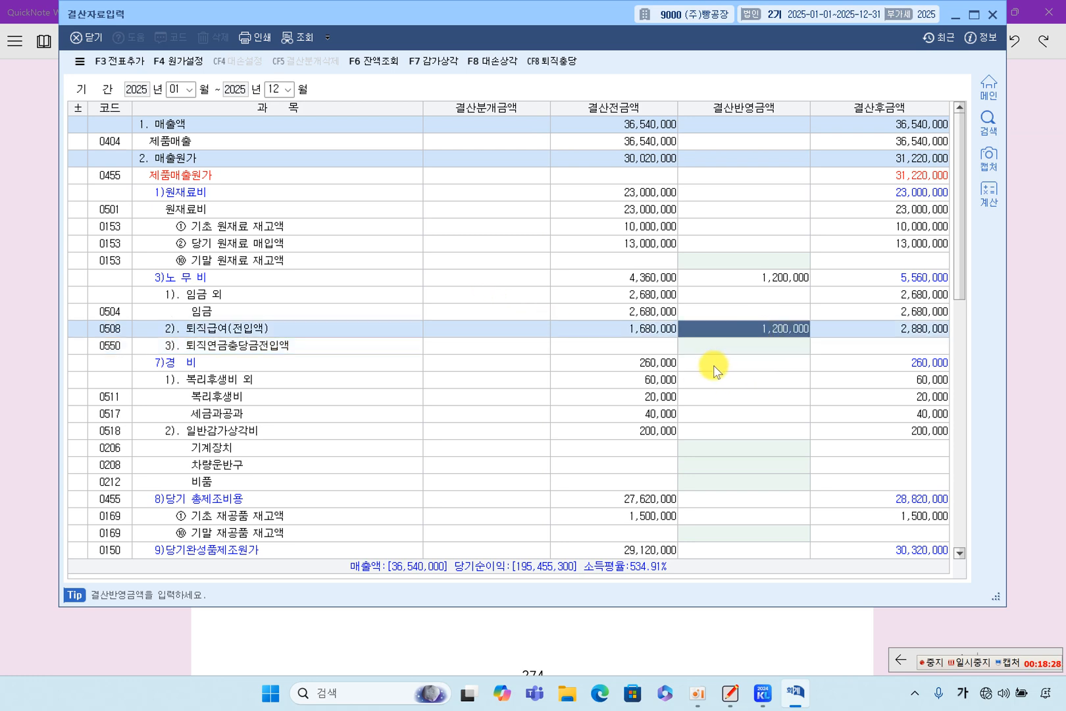
Step: Enter 1,000,000 as the closing adjustment for head-office employees' 퇴직급여(전입액), code 0806, under 판매비와 일반관리비
left_click(1034, 414)
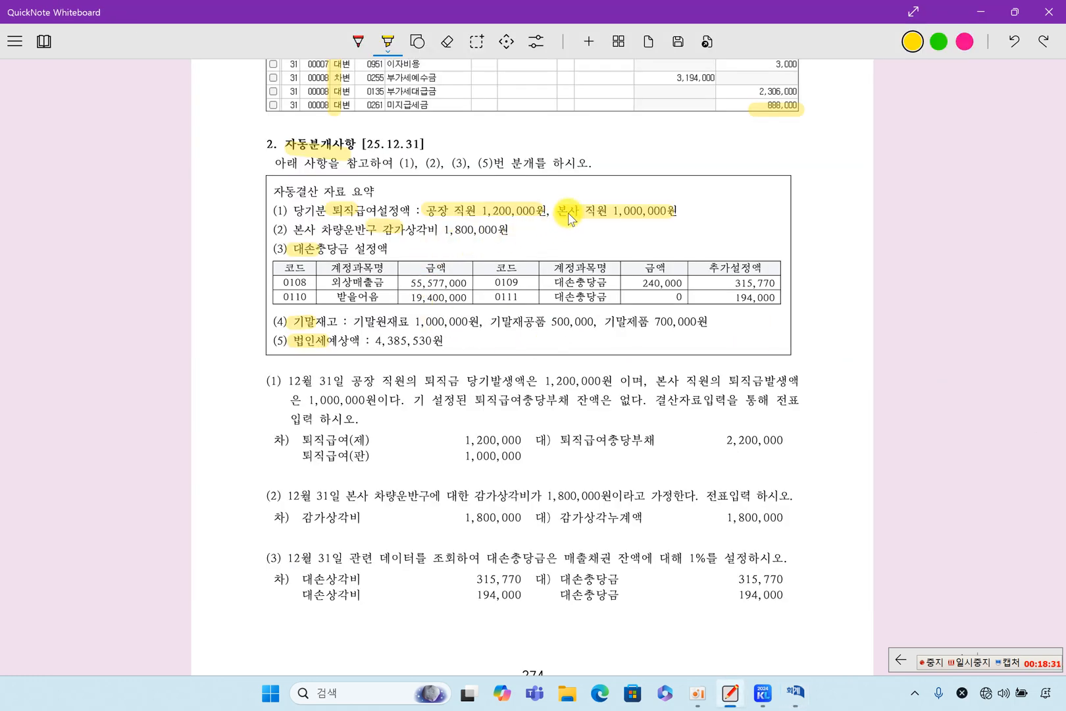
left_click(794, 691)
left_click(283, 379)
scroll(289, 454, "down", 4)
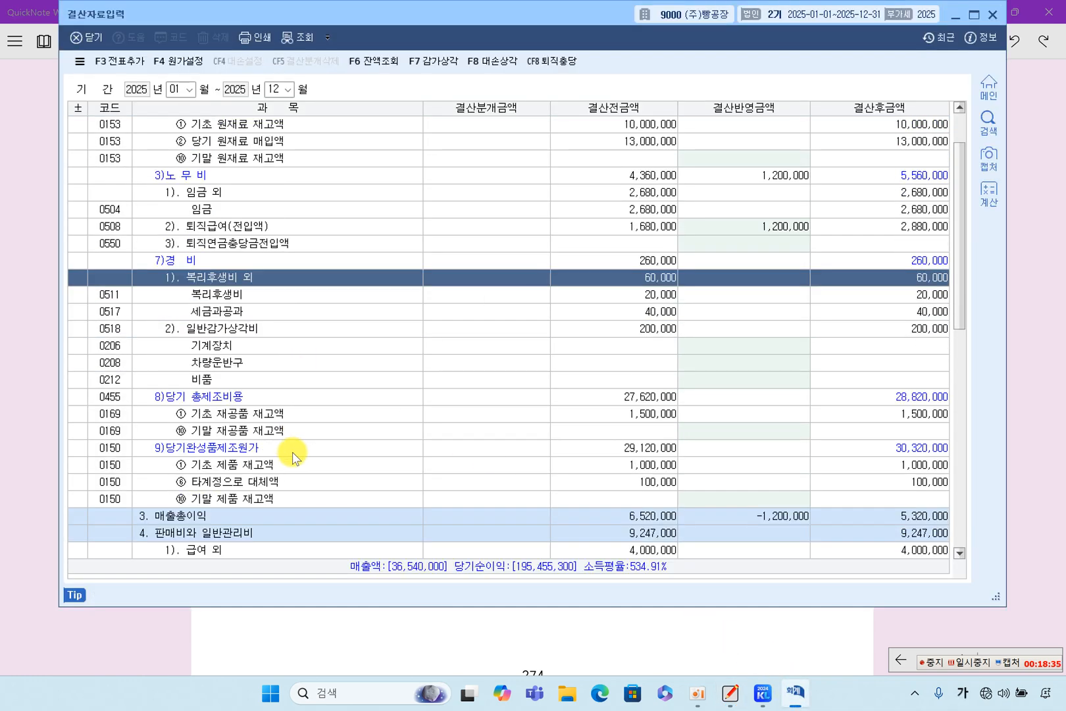
scroll(293, 454, "down", 2)
left_click(275, 327)
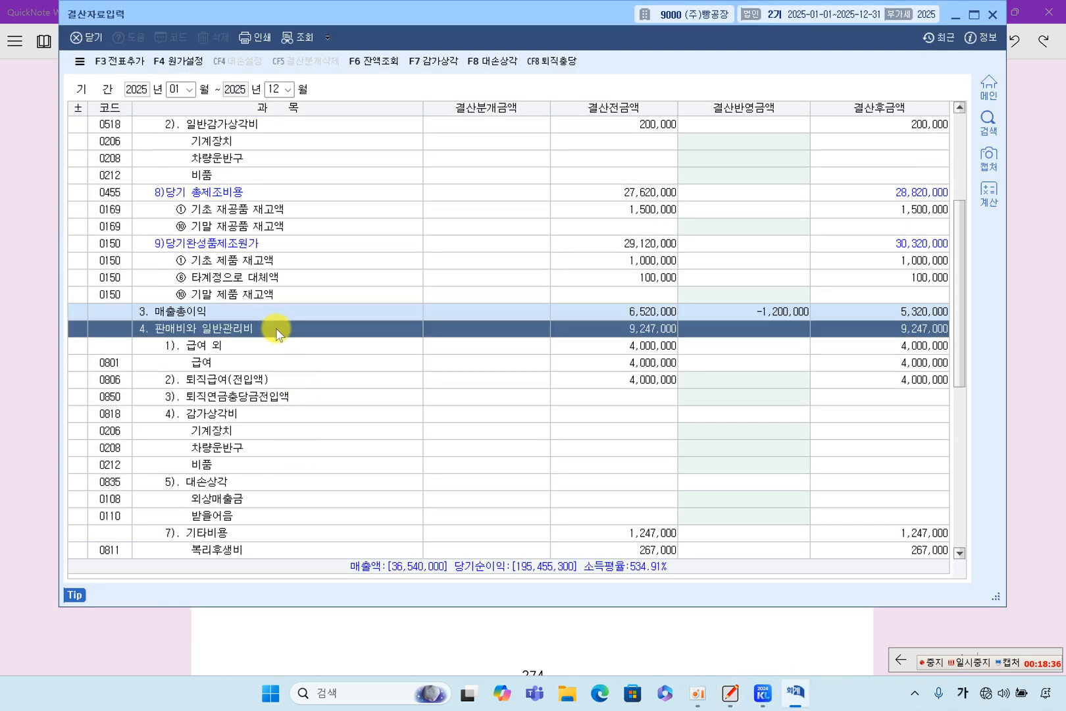
left_click(263, 380)
type("1,000,000")
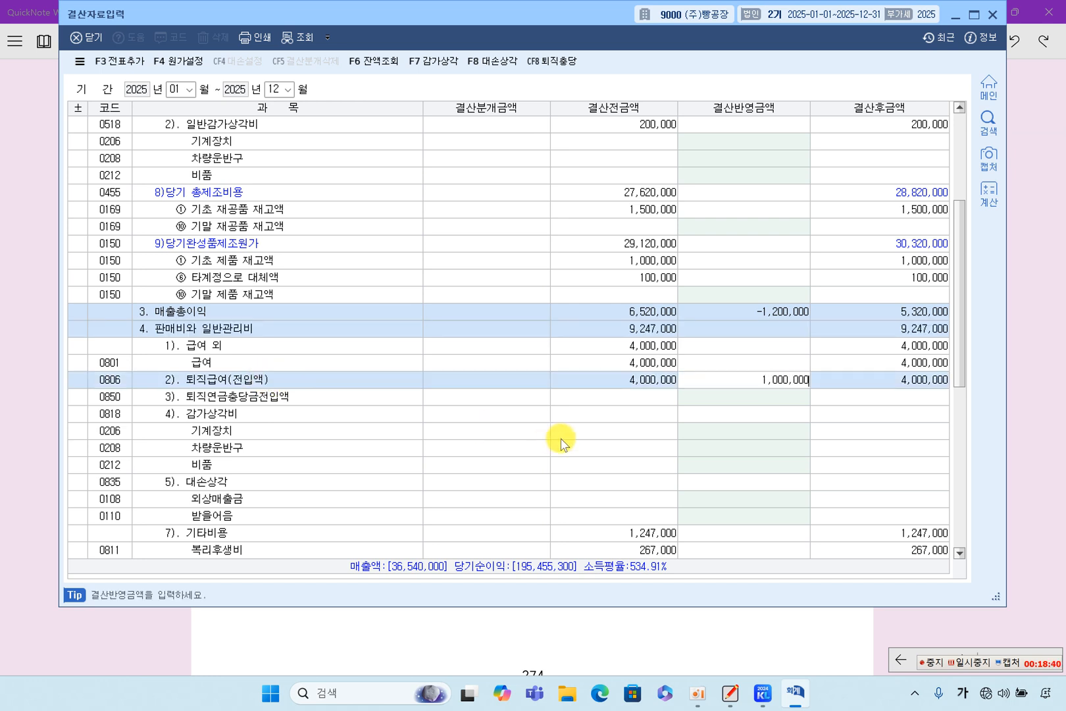
key("Return")
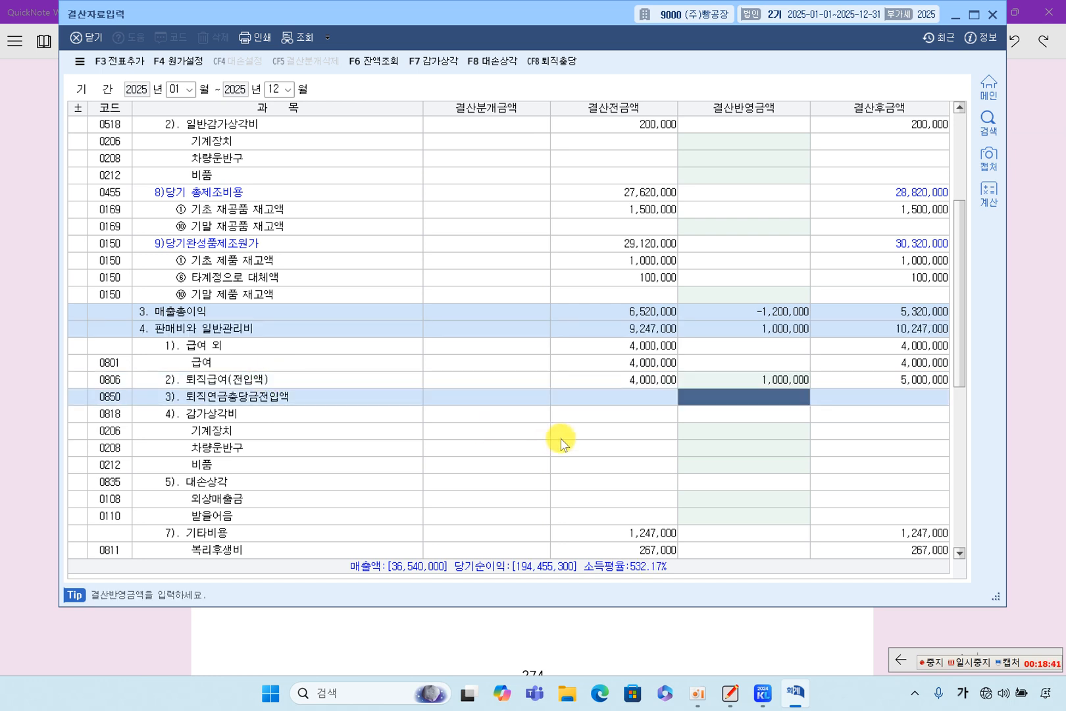
Step: Check the worksheet's head-office vehicle depreciation item and compare the 차량운반구 rows under 경비 and under 판매비와 일반관리비
left_click(577, 637)
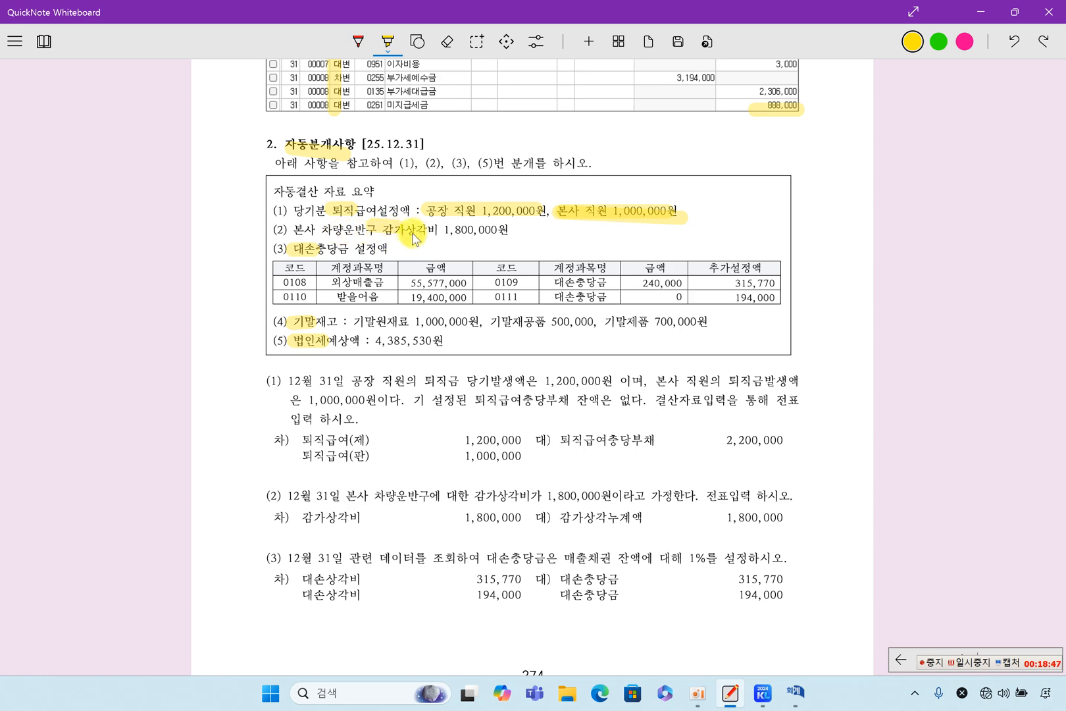
left_click(795, 692)
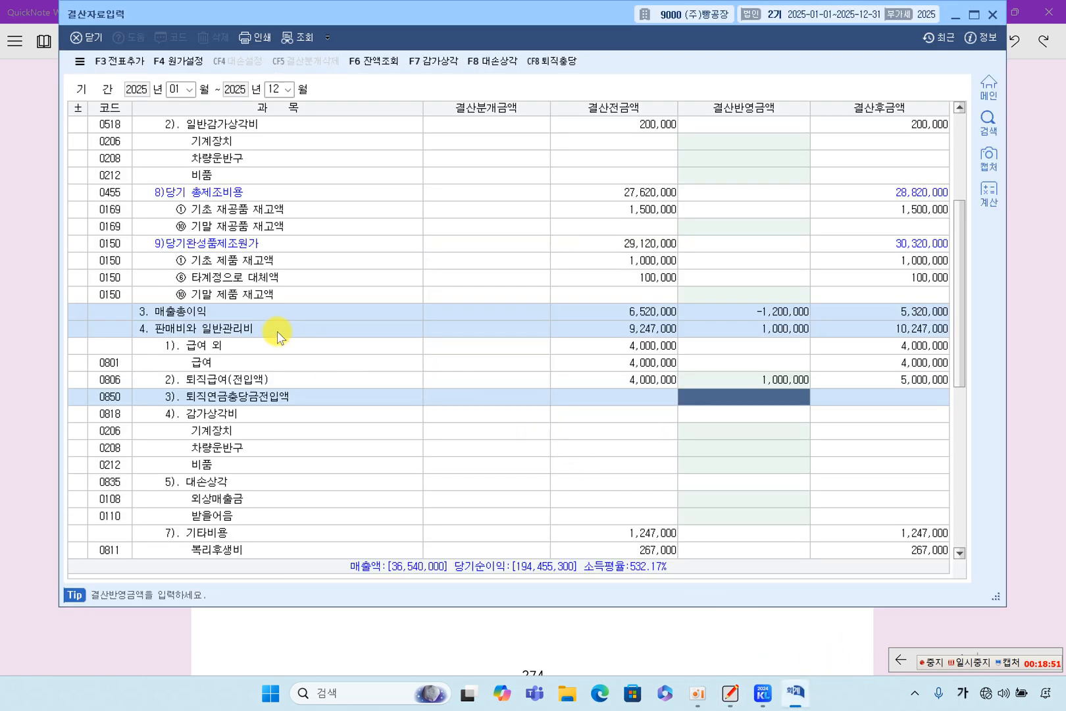
scroll(285, 333, "up", 1)
scroll(285, 332, "up", 1)
left_click(242, 141)
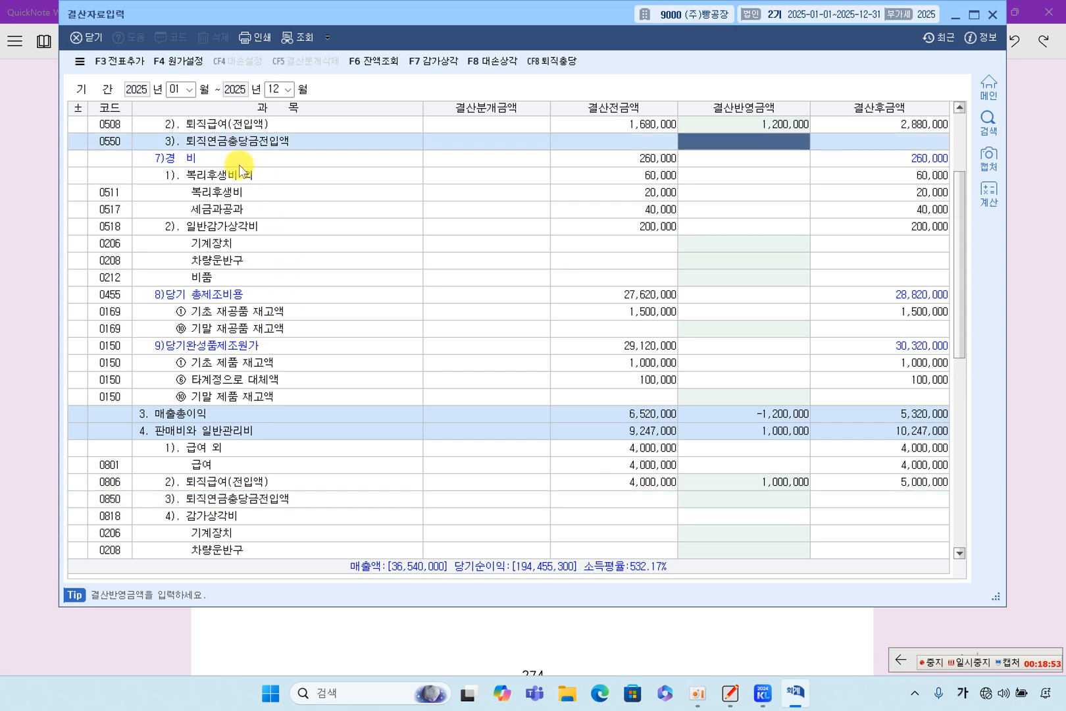
left_click(238, 159)
left_click(243, 261)
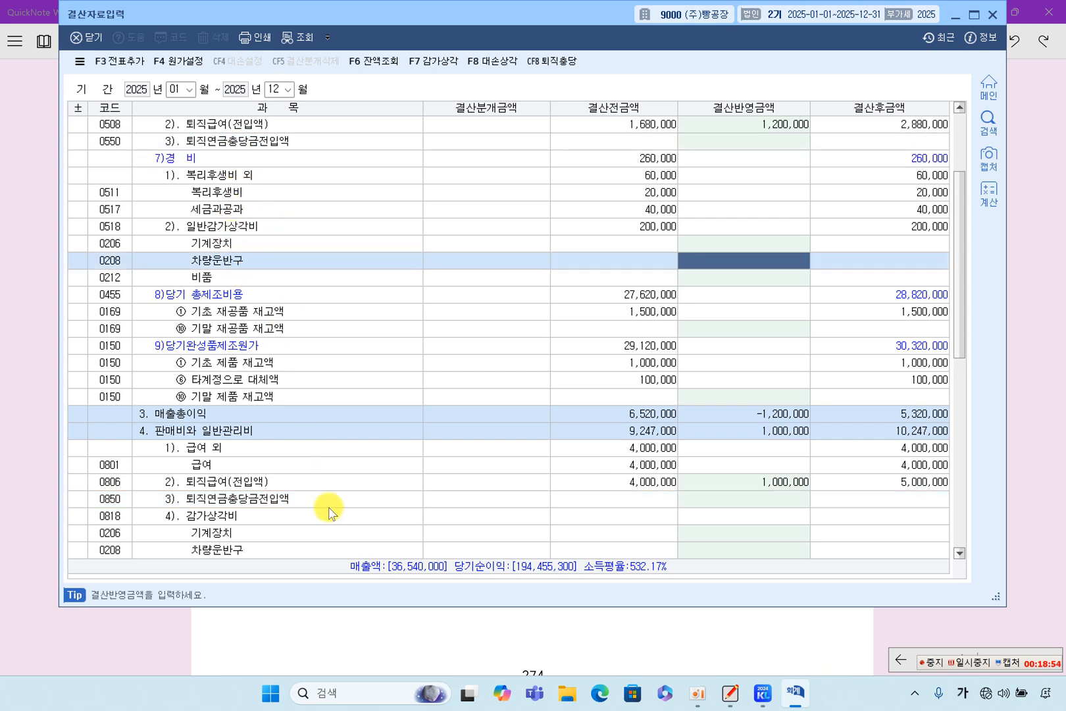
left_click(307, 431)
scroll(372, 471, "down", 3)
left_click(283, 397)
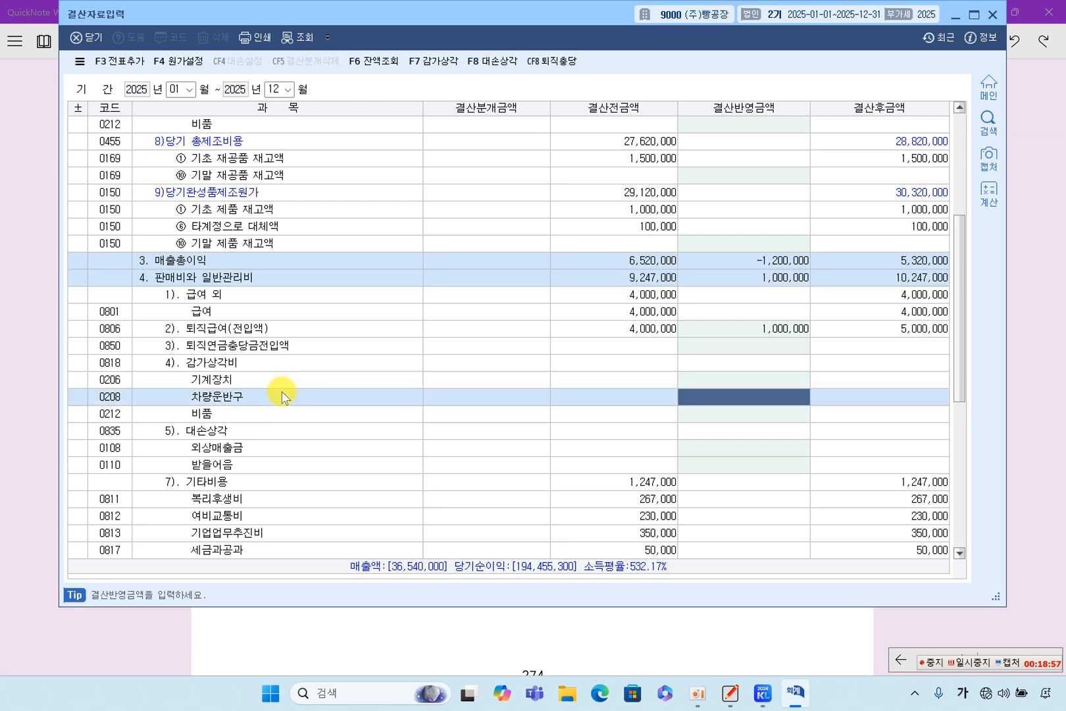
scroll(284, 390, "up", 2)
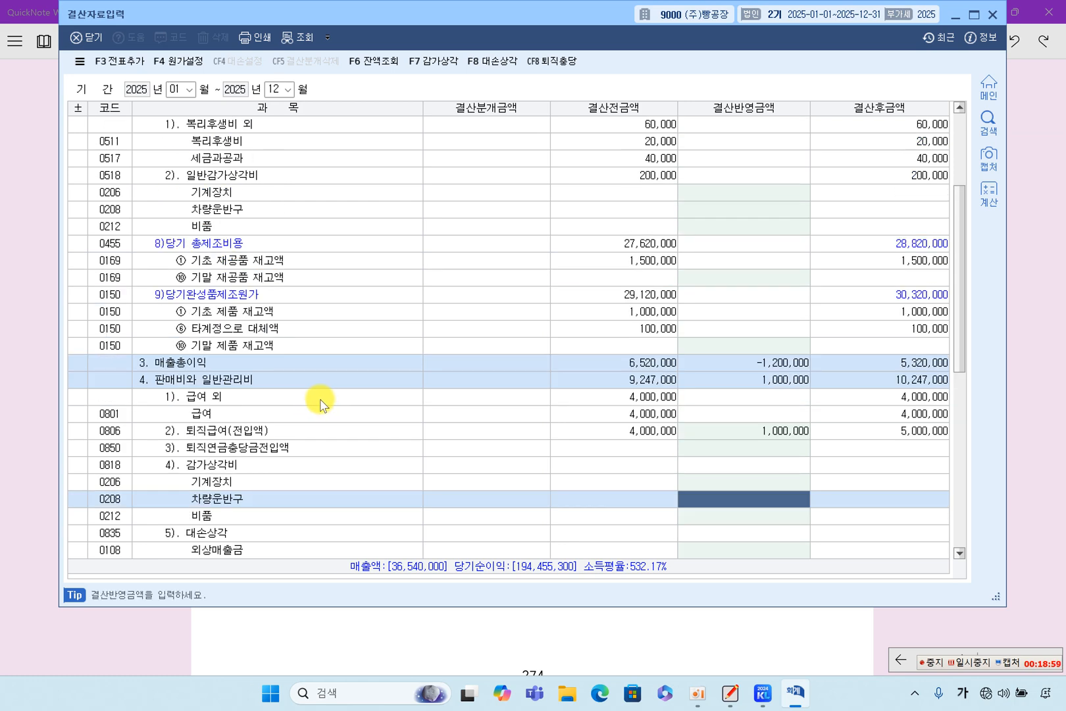
scroll(280, 362, "up", 2)
left_click(241, 211)
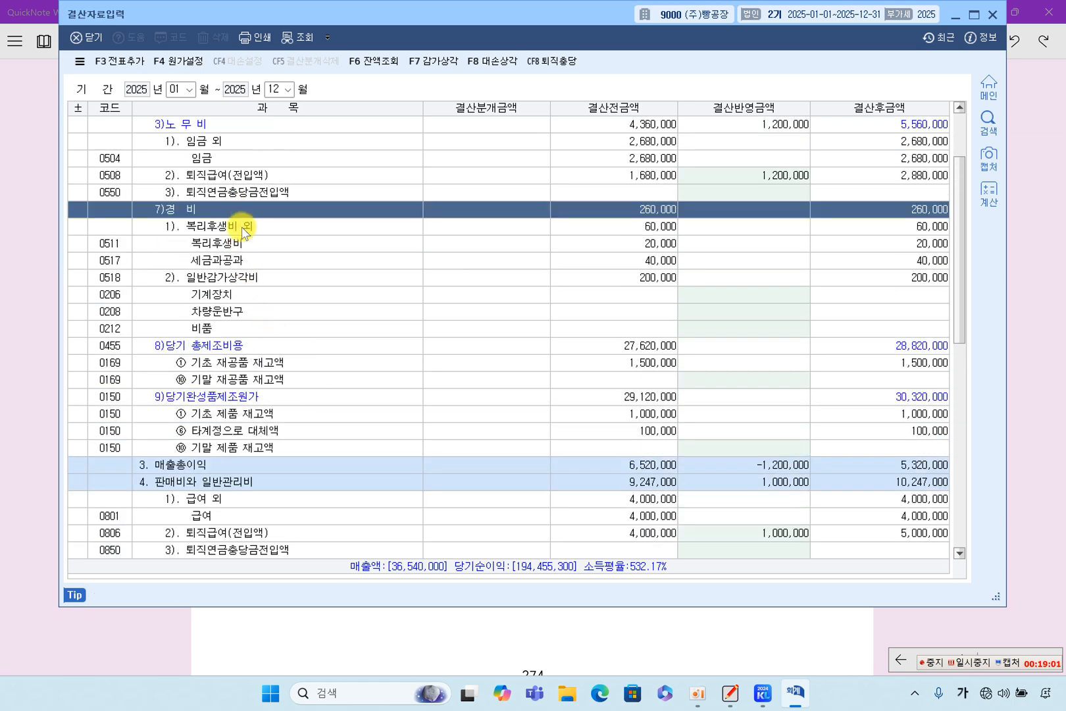
left_click(251, 279)
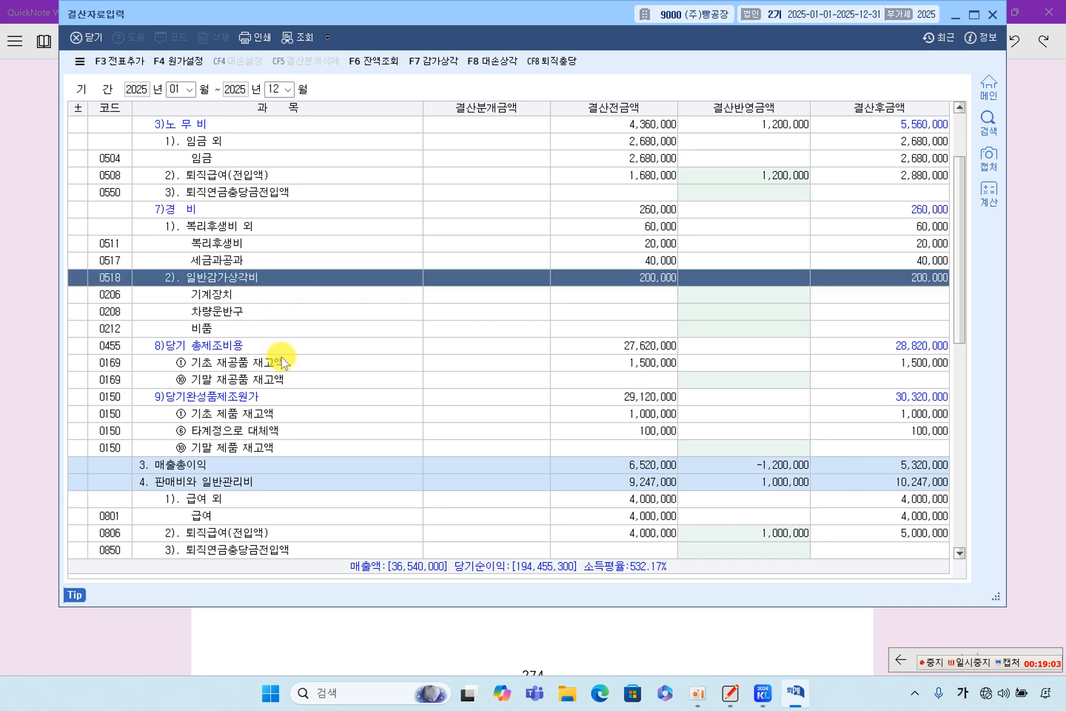
scroll(302, 436, "down", 3)
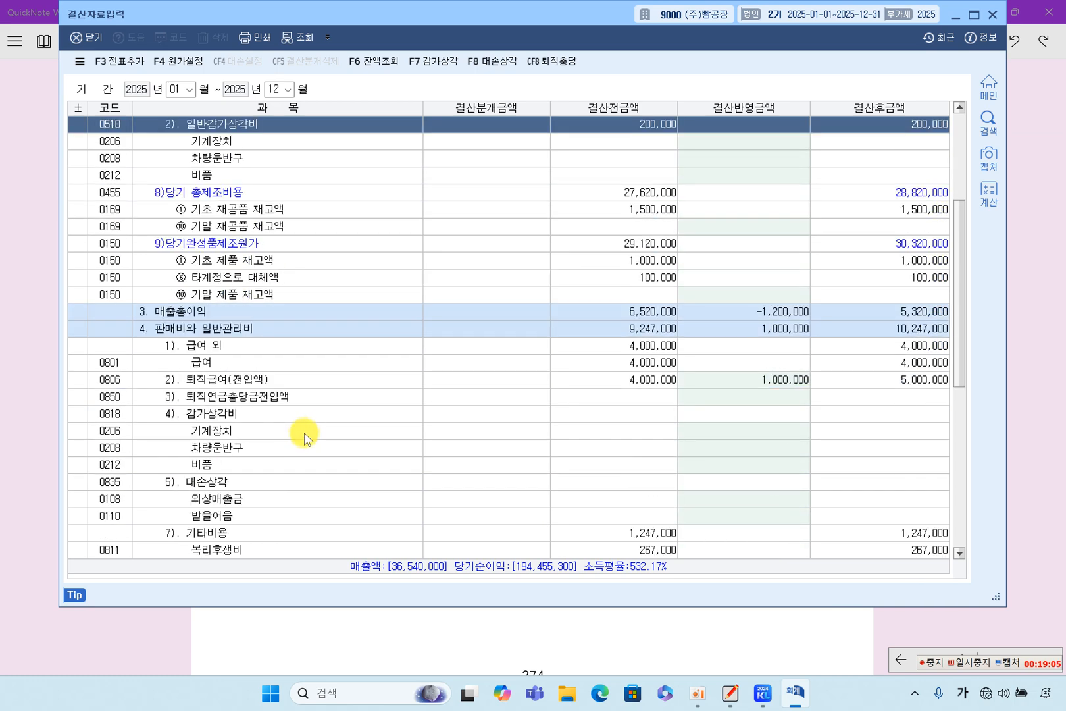
left_click(238, 327)
scroll(297, 398, "down", 1)
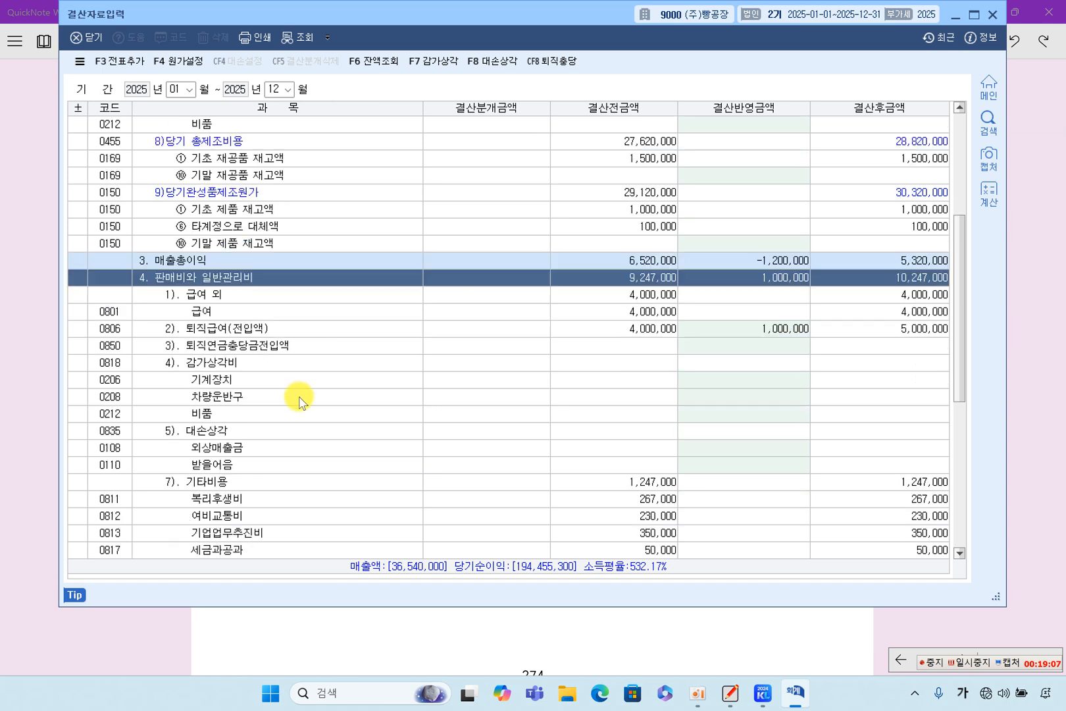
scroll(299, 398, "down", 1)
left_click(252, 311)
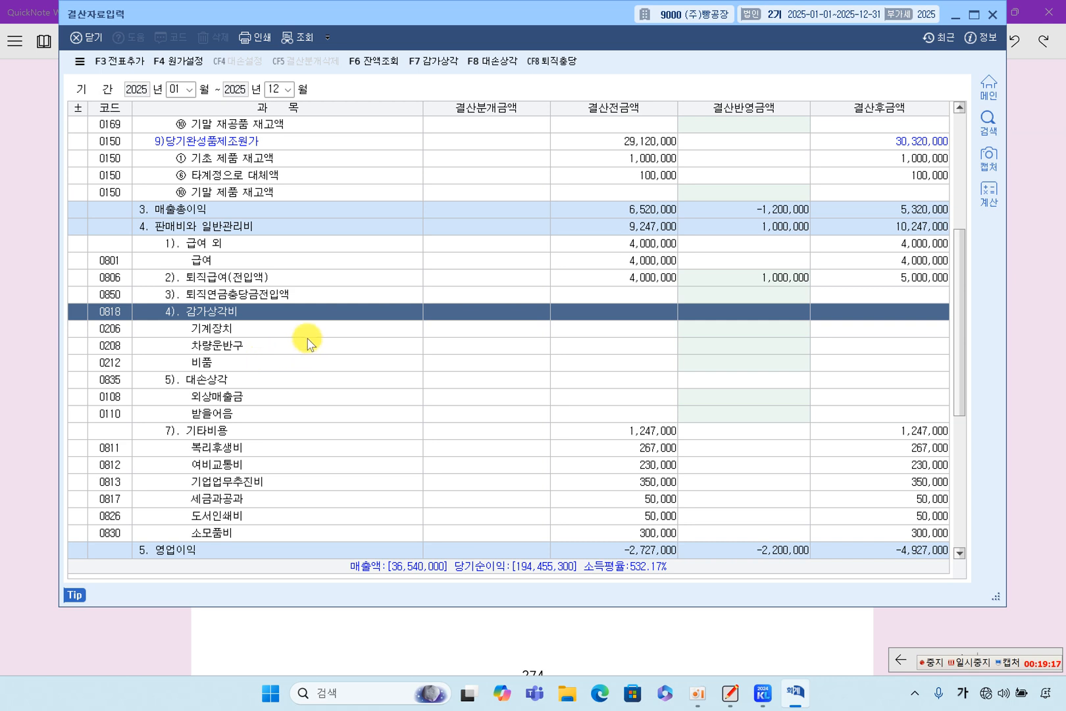
Step: Enter 1,800,000 as the closing adjustment for 차량운반구 under 감가상각비 in 판매비와 일반관리비
left_click(233, 228)
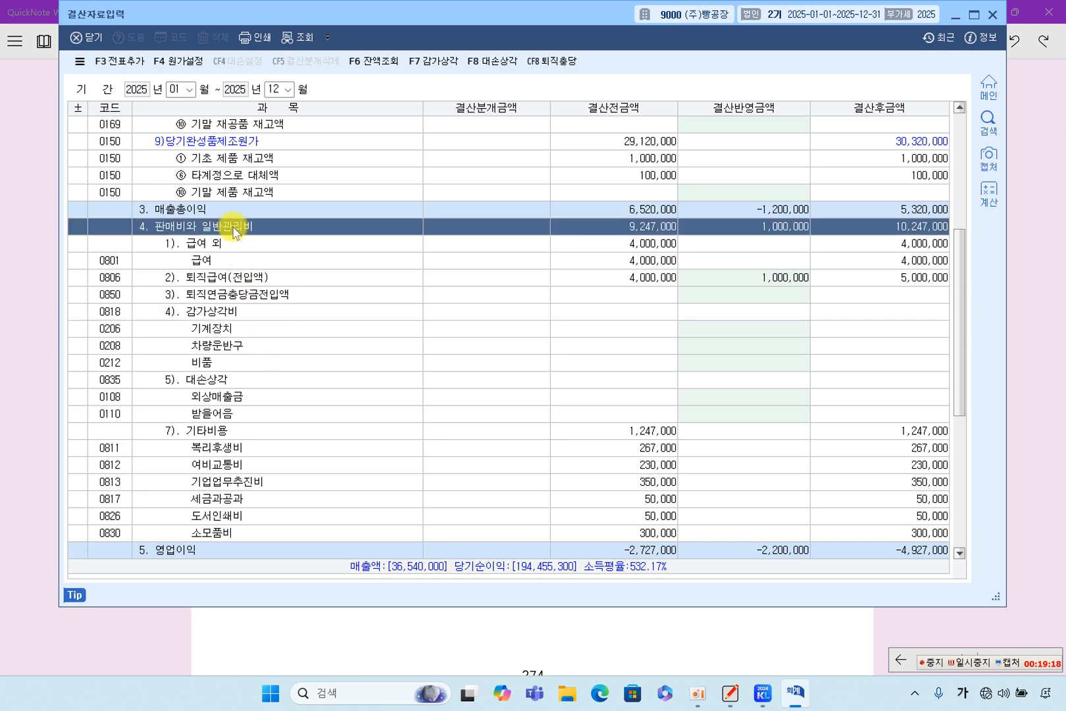
left_click(239, 312)
left_click(238, 349)
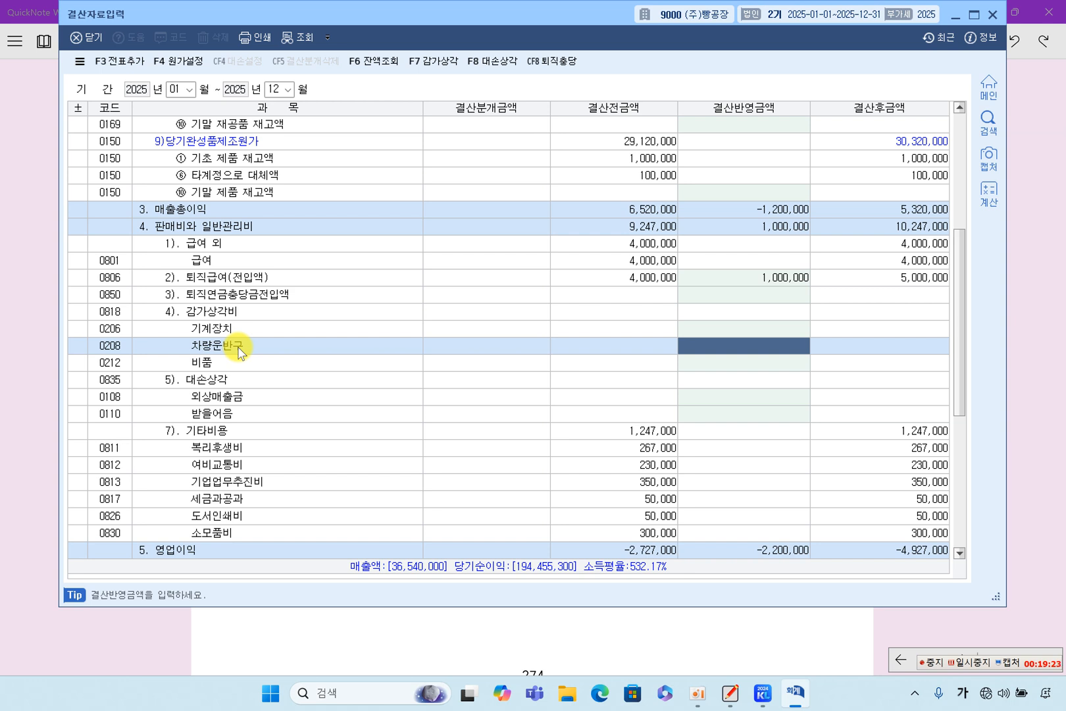
type("1,")
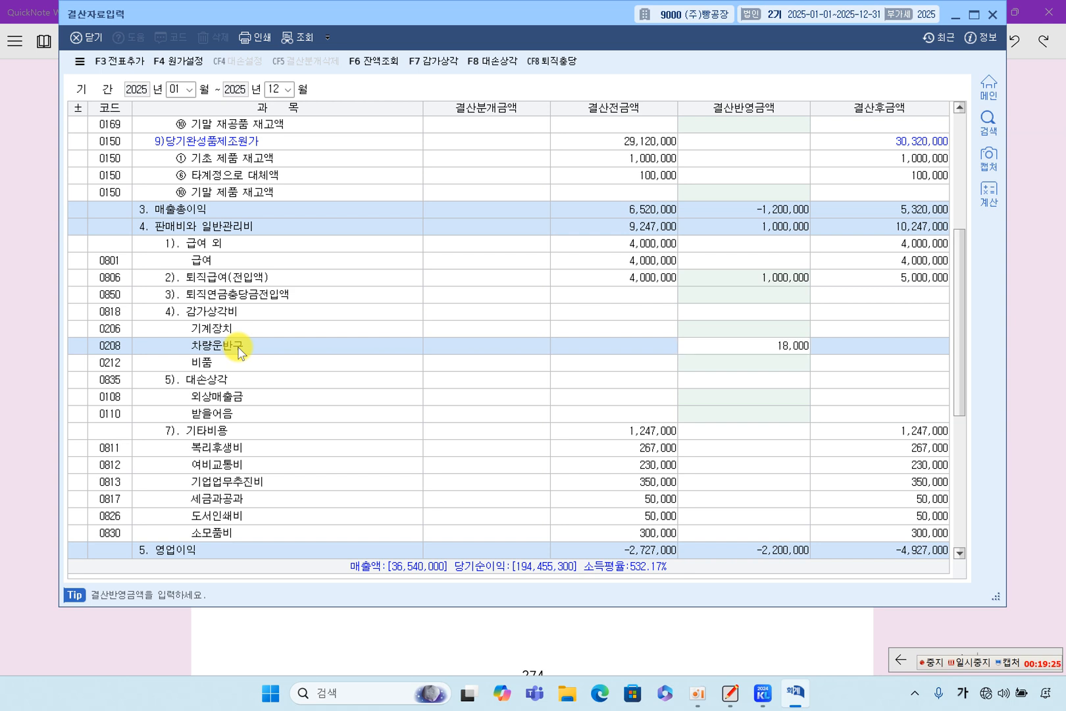
type("800,000")
key("Return")
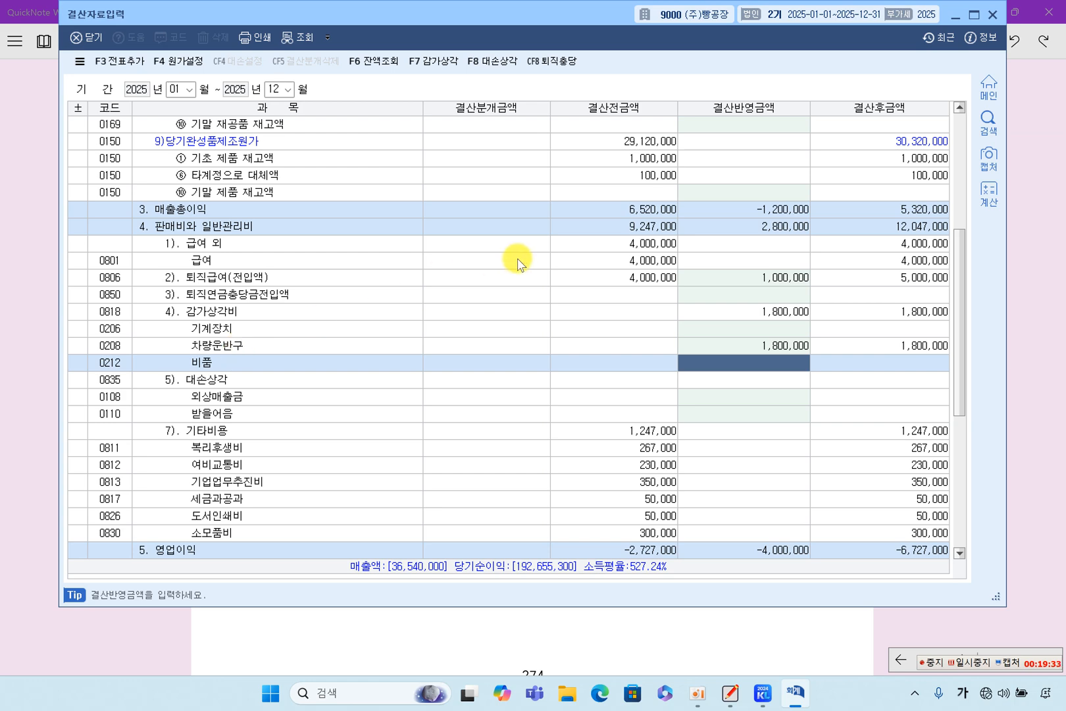
Step: Switch to QuickNote Whiteboard and erase all ink from the worksheet
left_click(1048, 343)
scroll(529, 488, "down", 3)
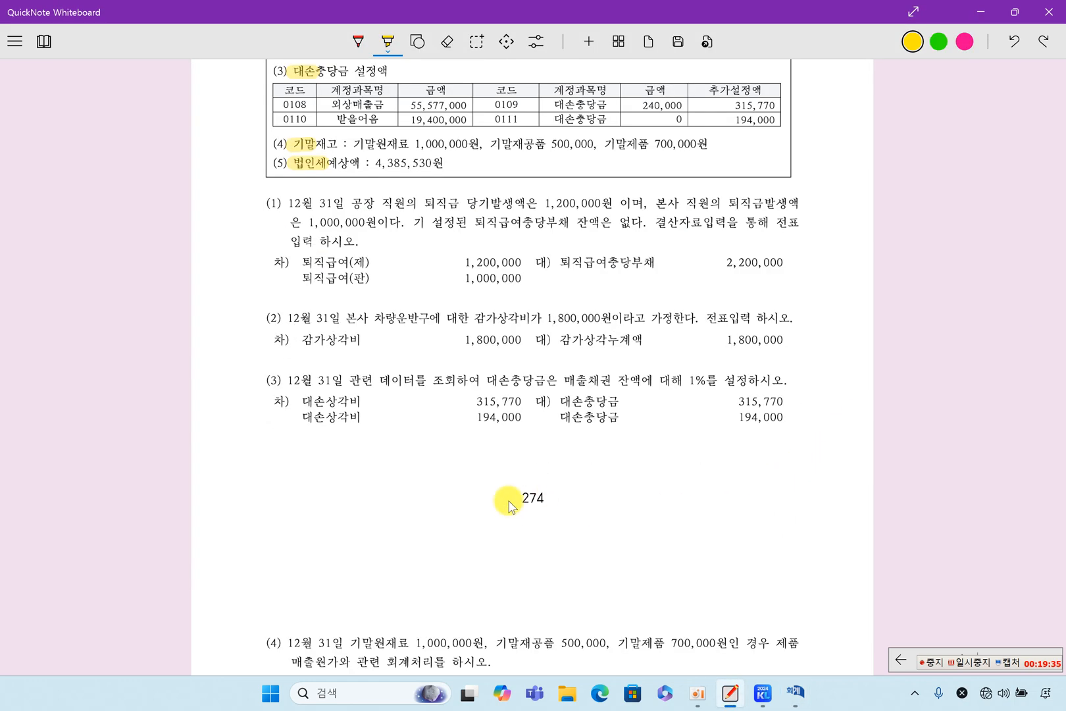
scroll(557, 512, "up", 3)
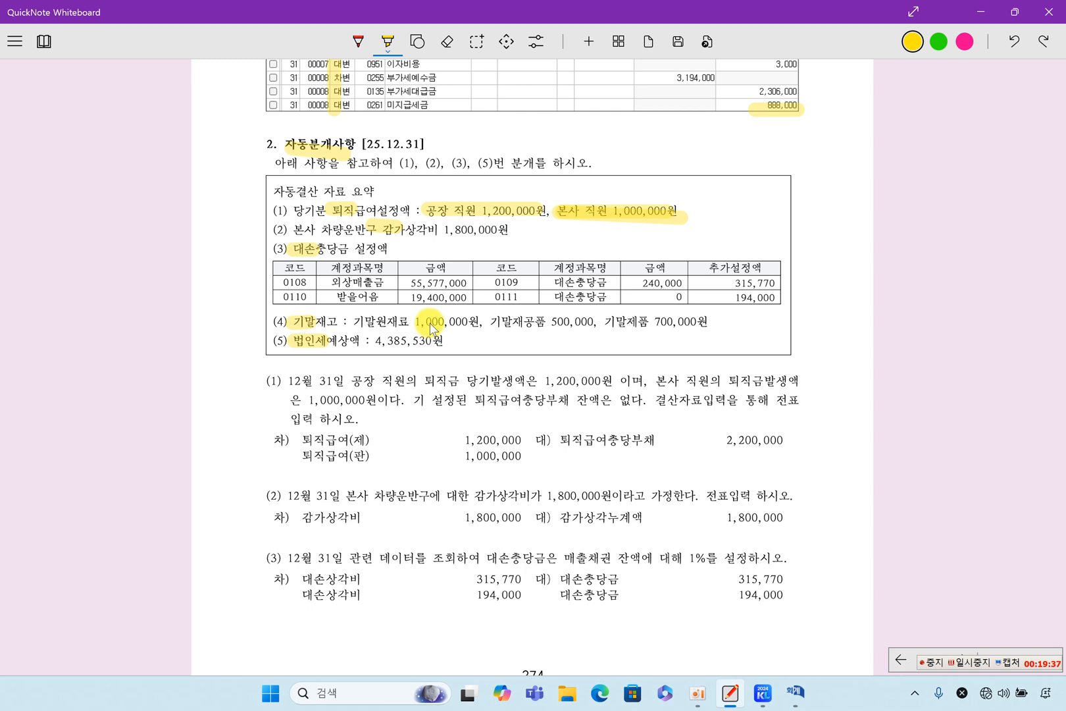
left_click(447, 53)
left_click(447, 53)
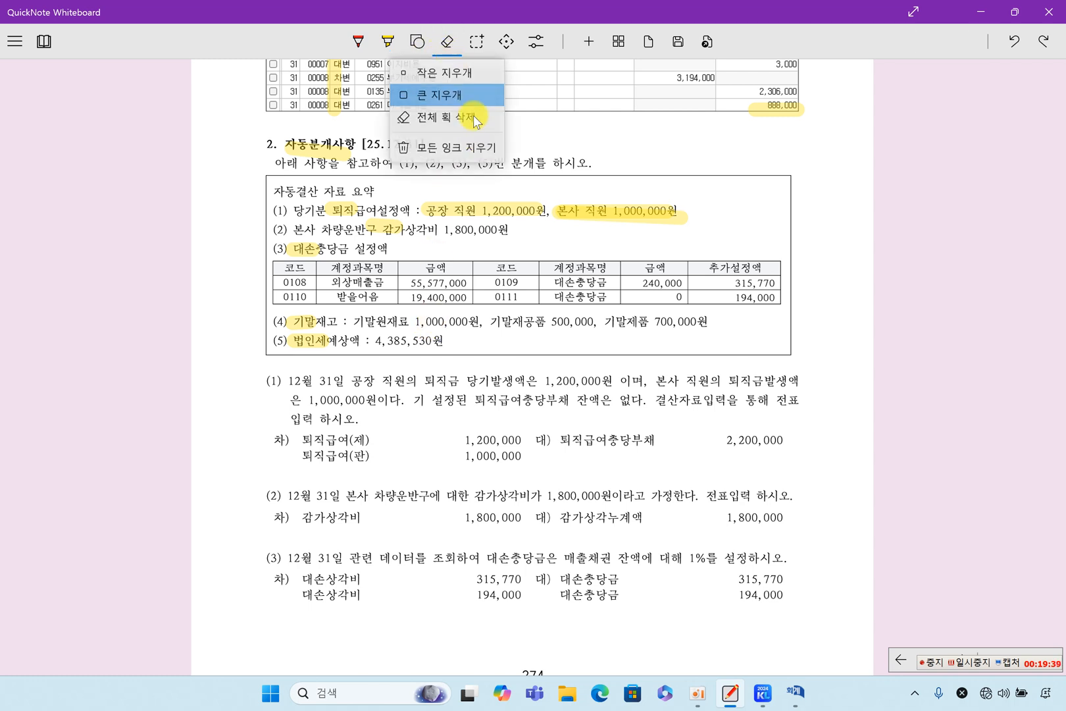
left_click(453, 155)
Step: Highlight 퇴직급여 with its 1,200,000원 and 1,000,000원 amounts, and the 차량운반구 depreciation of 1,800,000원 in the summary box
left_click(387, 43)
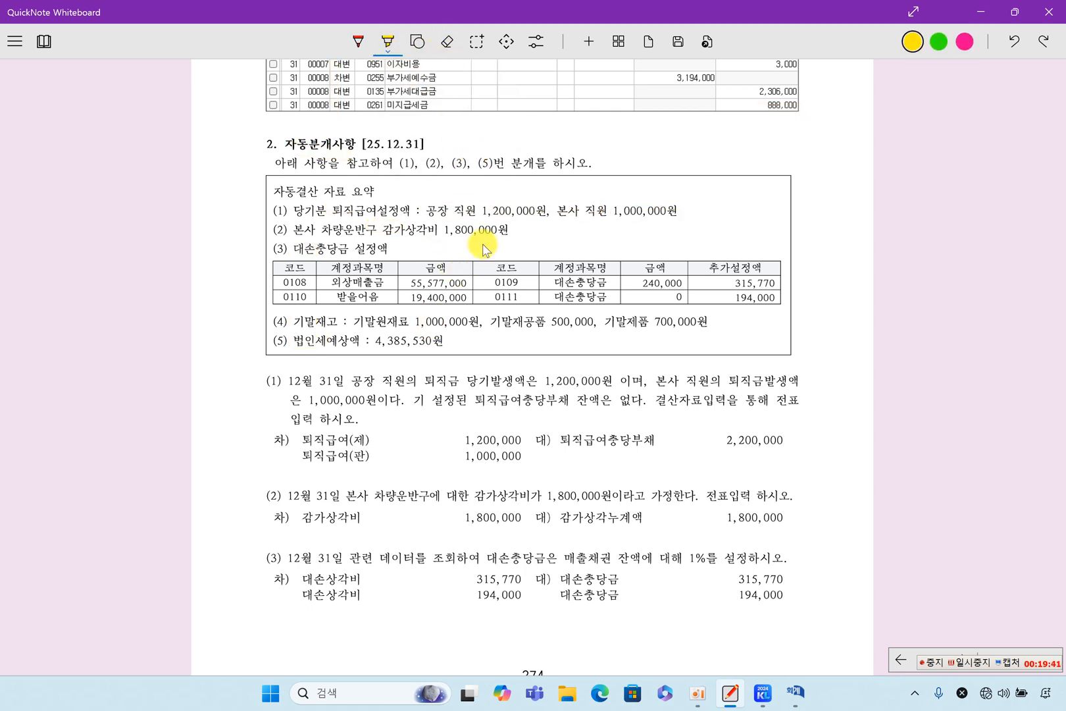
left_click_drag(379, 211, 336, 211)
left_click_drag(490, 211, 535, 210)
mouse_move(625, 211)
left_mouse_down()
mouse_move(603, 210)
mouse_move(675, 210)
left_mouse_up()
left_click_drag(321, 229, 508, 229)
Step: Highlight 대손충당금 in item (3), plus the 외상매출금, 받을어음 and 대손충당금 entries with their balances in its table
mouse_move(291, 249)
left_mouse_down()
mouse_move(349, 249)
mouse_move(388, 283)
mouse_move(356, 298)
mouse_move(395, 296)
left_mouse_up()
mouse_move(409, 283)
left_mouse_down()
mouse_move(469, 283)
mouse_move(469, 298)
left_mouse_up()
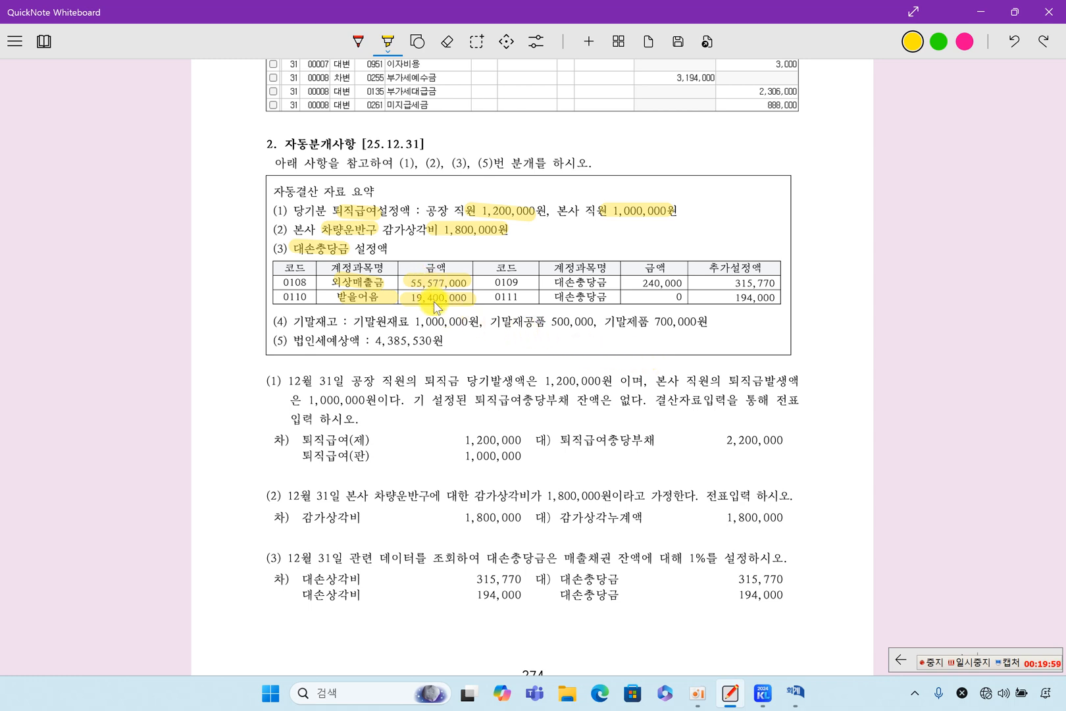
mouse_move(569, 300)
left_mouse_down()
mouse_move(608, 297)
mouse_move(641, 279)
mouse_move(681, 281)
left_mouse_up()
left_click_drag(632, 296, 685, 301)
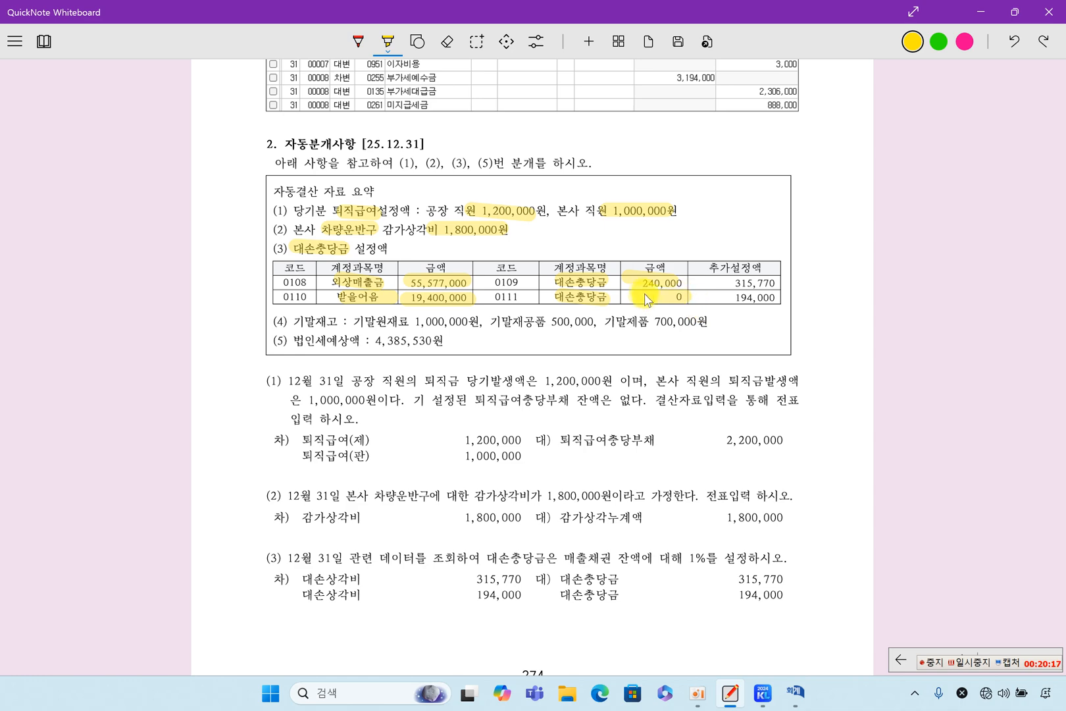
Step: Switch to the KcLep accounting program's main window and open 합계잔액시산표
left_click(804, 698)
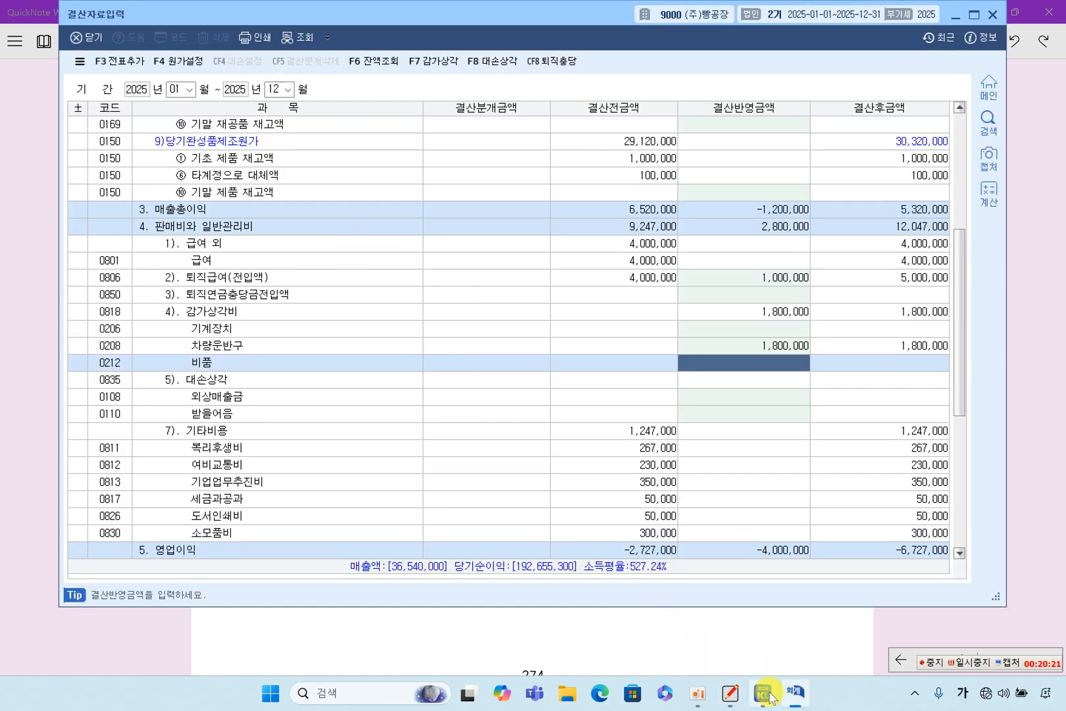
left_click(770, 696)
left_click(798, 187)
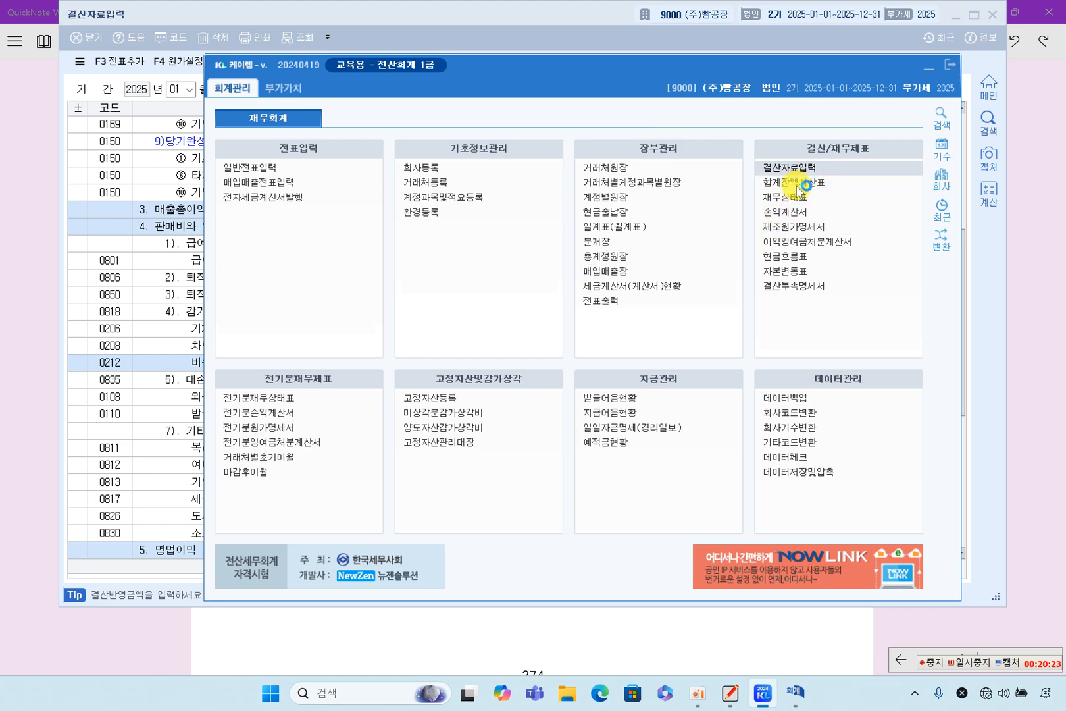
Step: Set the trial balance date to 2025-12-31 and check the 외상매출금 and 받을어음 balances
type("31")
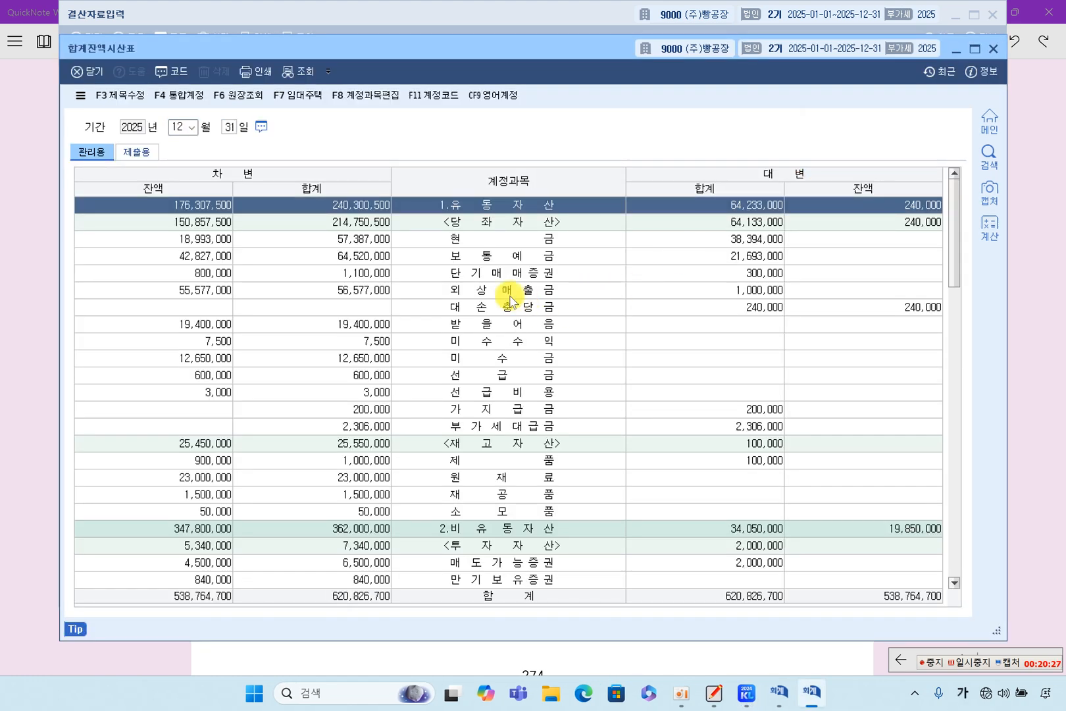
left_click(461, 291)
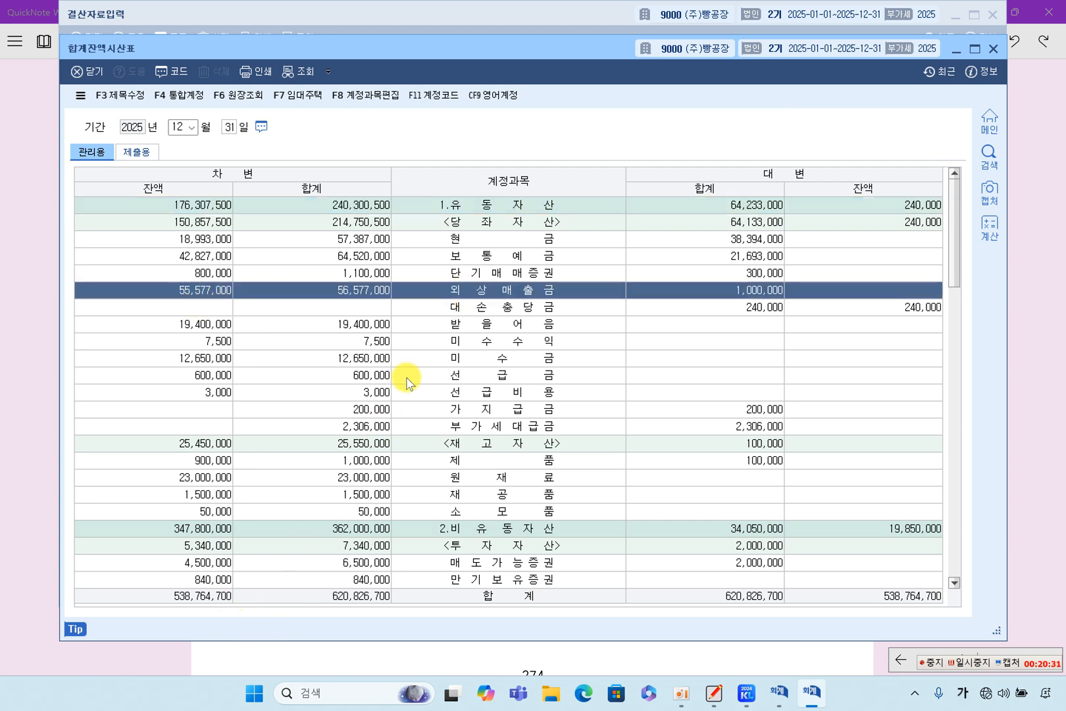
left_click(441, 326)
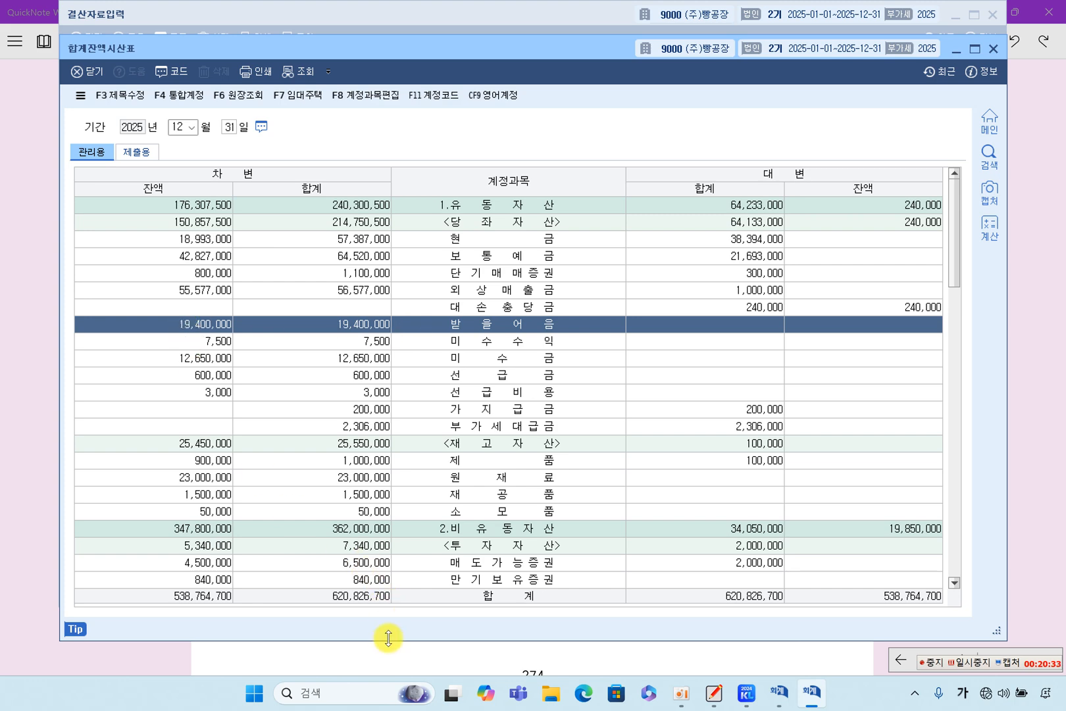
Step: Switch to QuickNote Whiteboard and highlight the 외상매출금 amount 55,577,000 again in item (3)'s table
left_click(382, 649)
left_click_drag(398, 283, 471, 281)
left_click(450, 338)
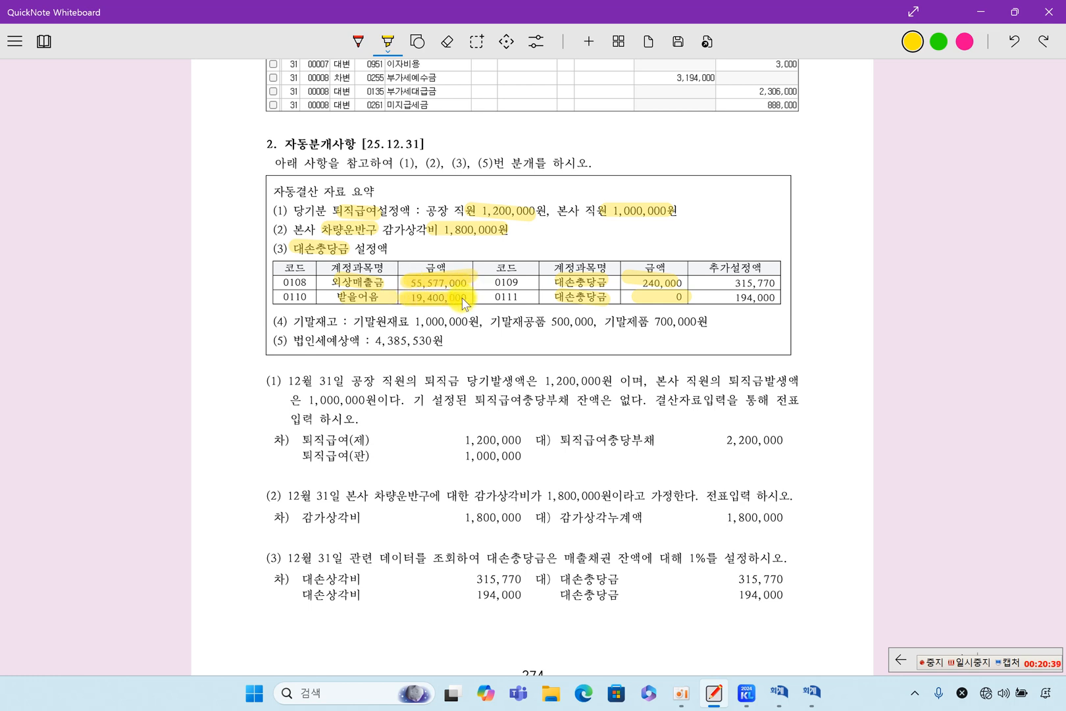
Step: Switch back to 합계잔액시산표 and check the 외상매출금 row, its 대손충당금 row and the 받을어음 row
left_click(811, 692)
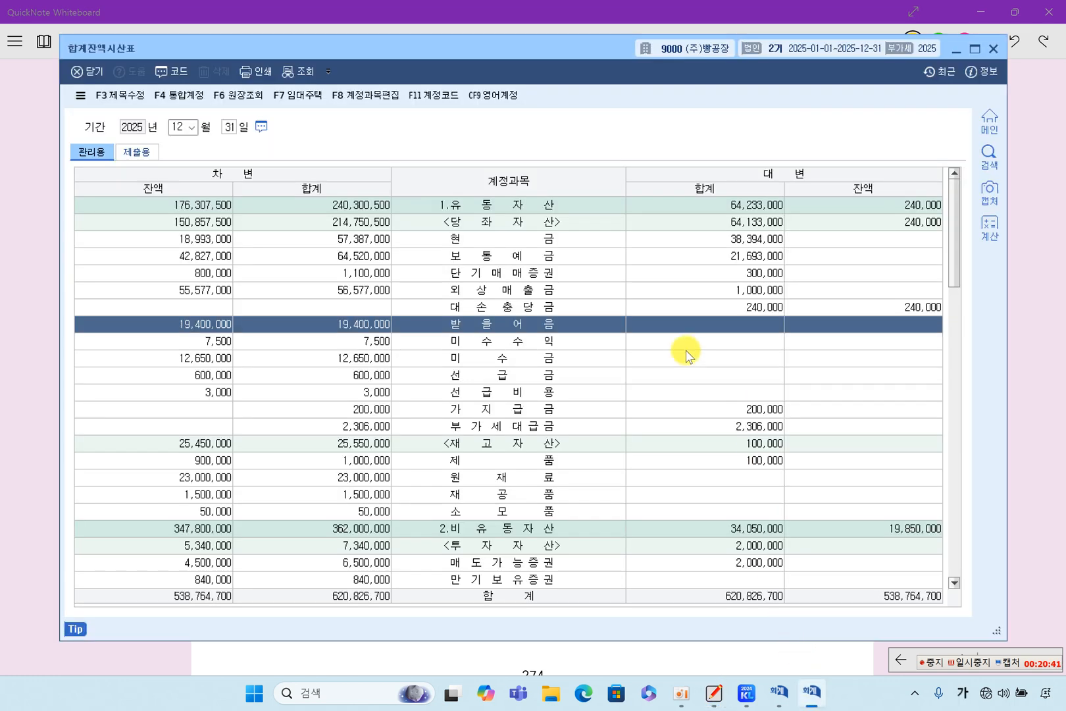
left_click(431, 293)
left_click(511, 308)
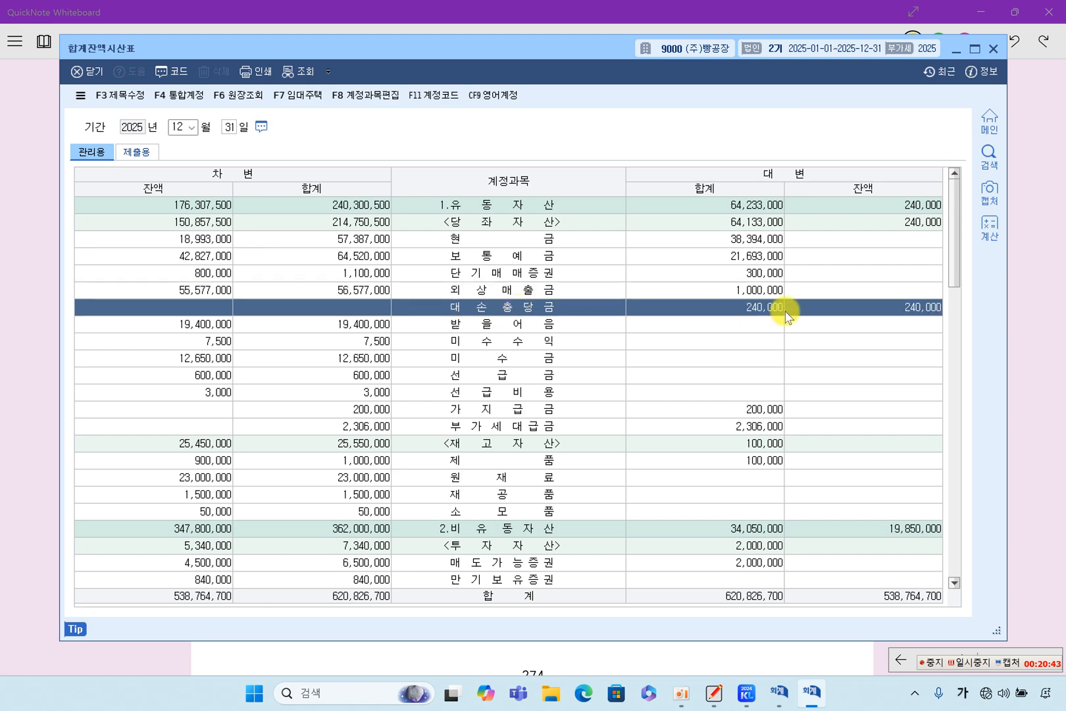
left_click(529, 325)
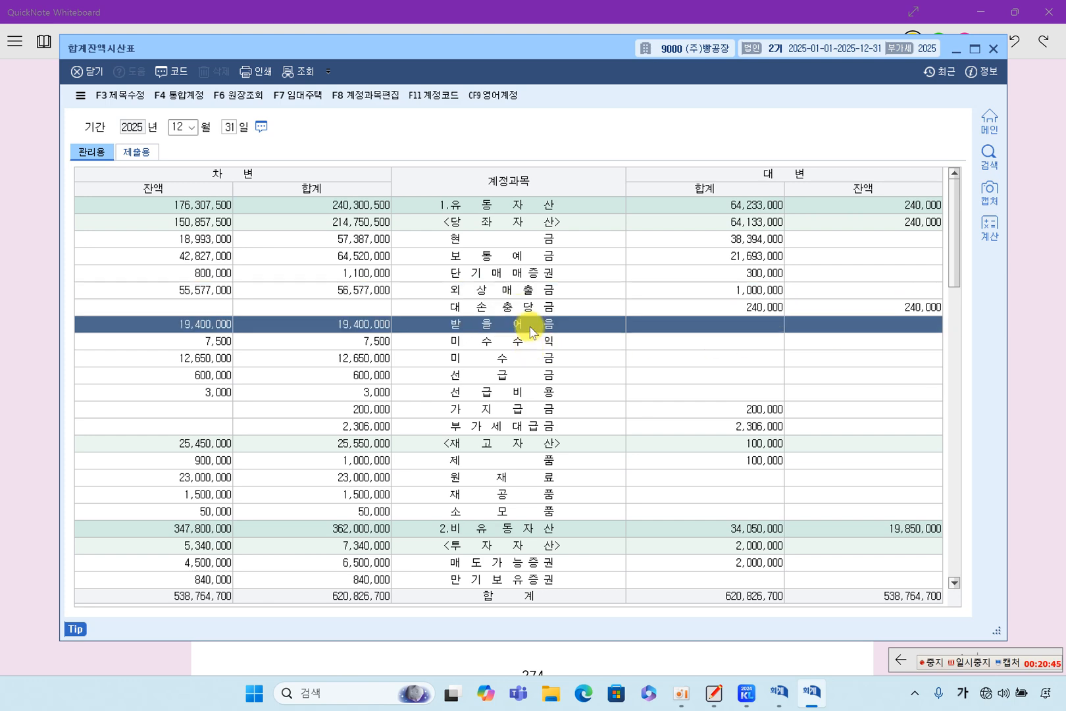
Step: Switch to QuickNote Whiteboard, highlight the 대손충당금 amounts 240,000 and 0, and write 1% in red beside the item (3) heading
left_click(1045, 382)
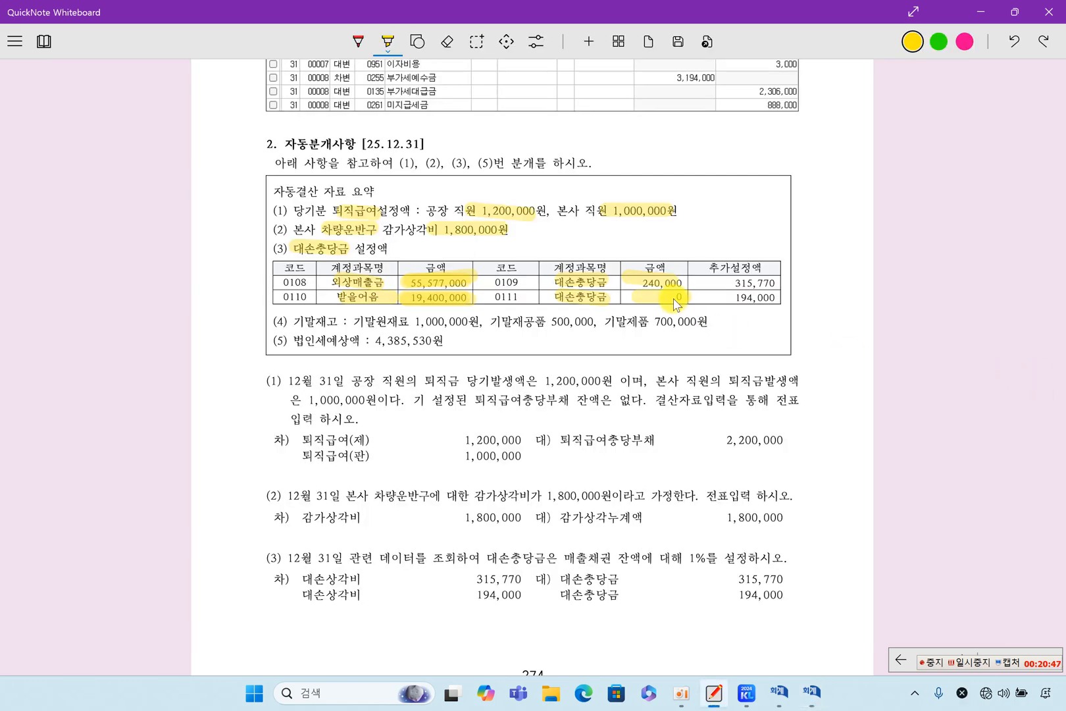
mouse_move(633, 281)
left_mouse_down()
mouse_move(681, 283)
mouse_move(703, 302)
left_mouse_up()
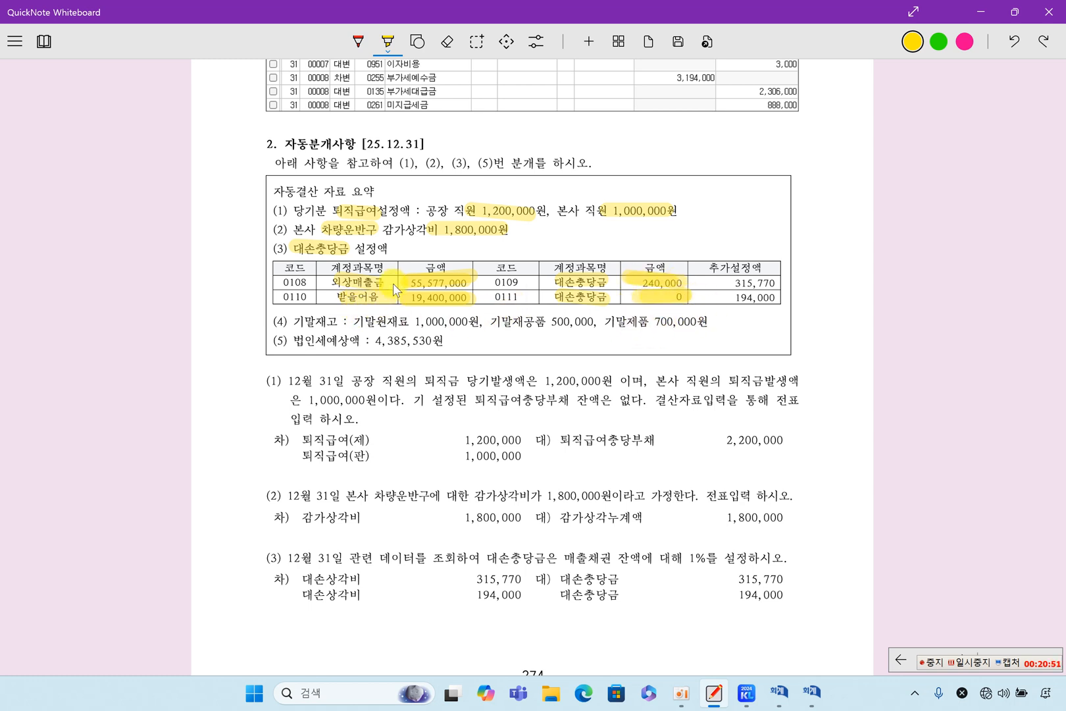
left_click(358, 41)
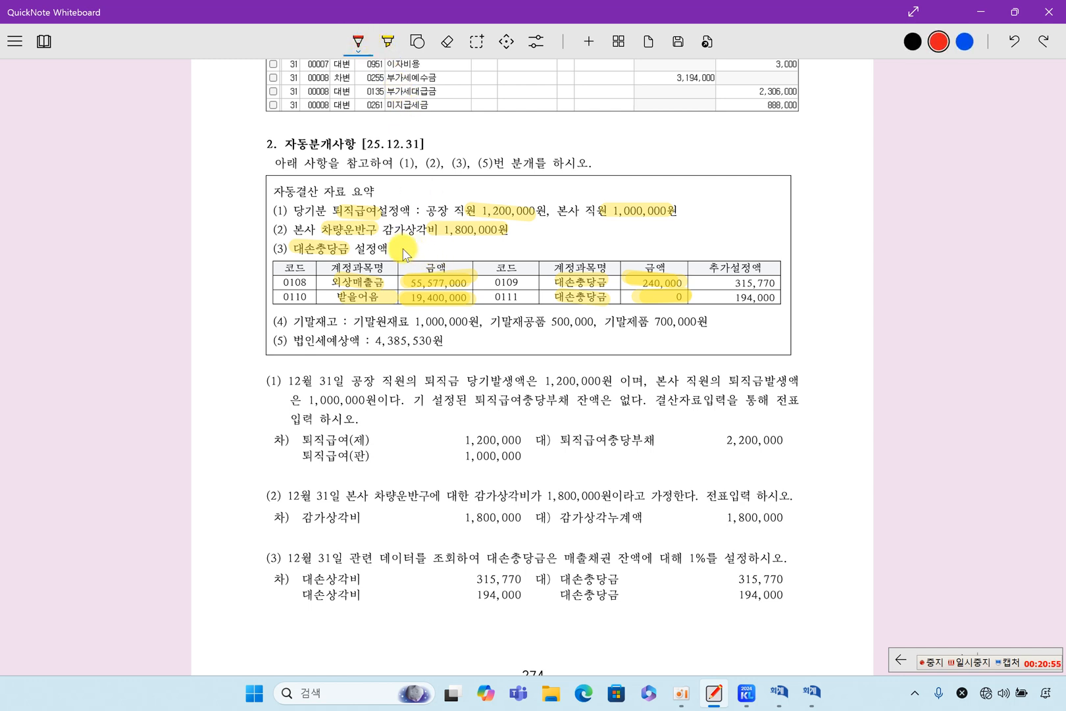
mouse_move(405, 245)
left_mouse_down()
mouse_move(404, 258)
mouse_move(420, 247)
left_mouse_up()
mouse_move(433, 241)
left_mouse_down()
mouse_move(426, 260)
mouse_move(435, 255)
left_mouse_up()
mouse_move(735, 284)
left_mouse_down()
mouse_move(779, 279)
mouse_move(766, 274)
left_mouse_up()
left_click(447, 42)
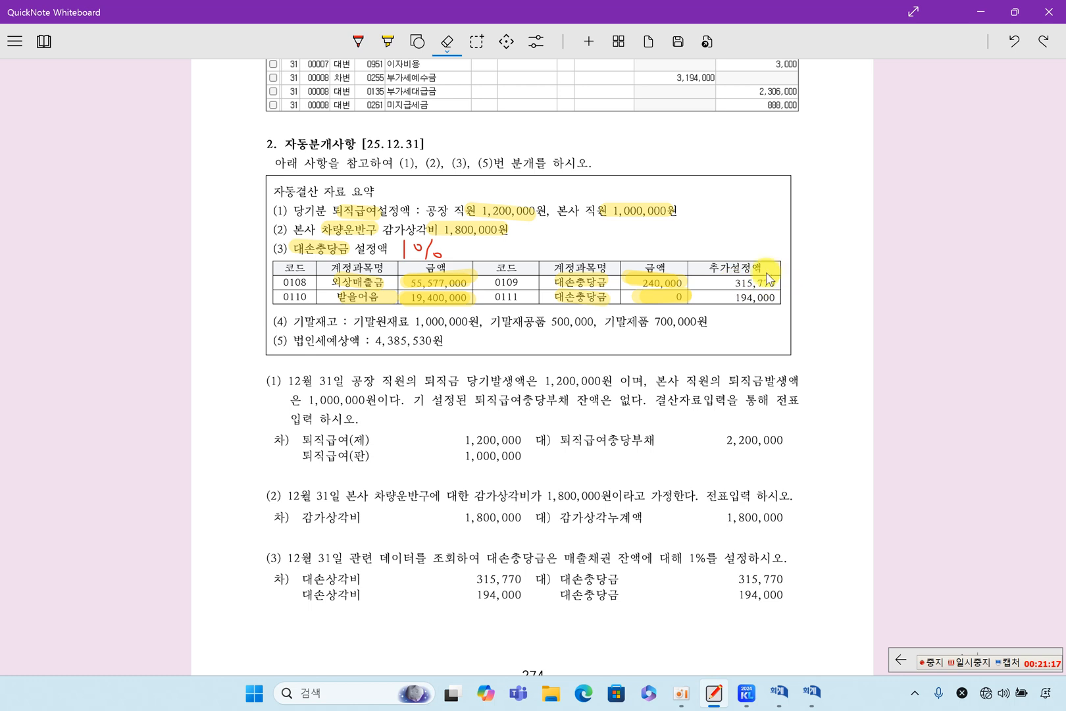
Step: Highlight the 추가설정액 heading with its amounts 315,770 and 194,000, and mark item (3)'s margin in yellow
left_click(387, 42)
left_click_drag(729, 284, 785, 283)
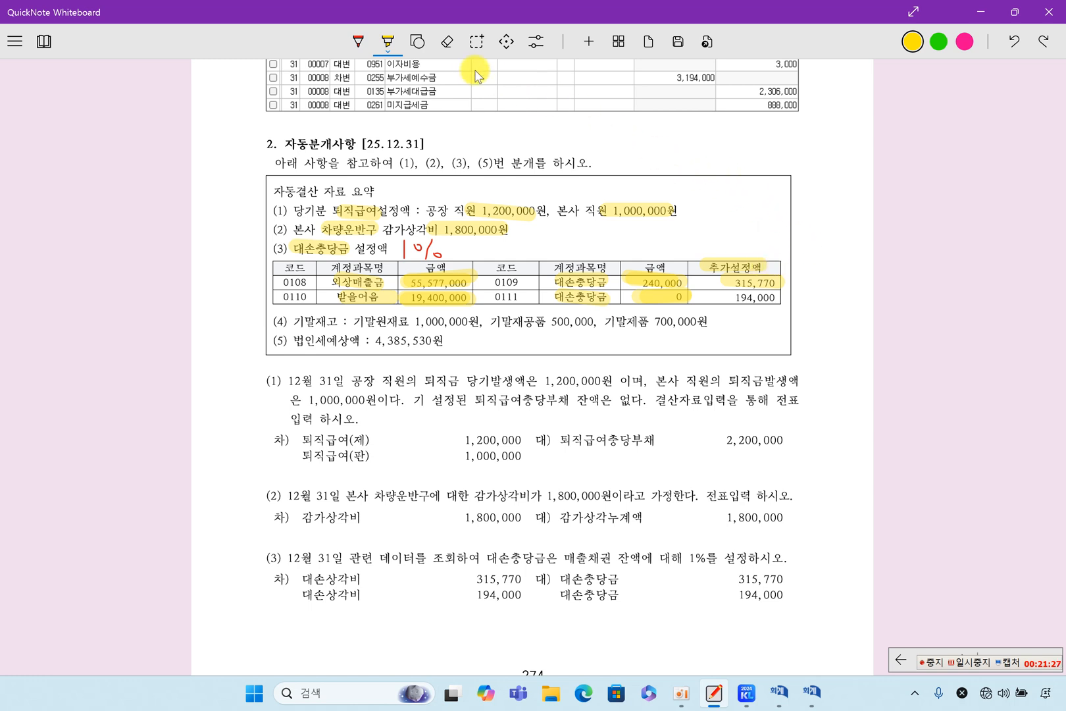
left_click_drag(729, 297, 788, 301)
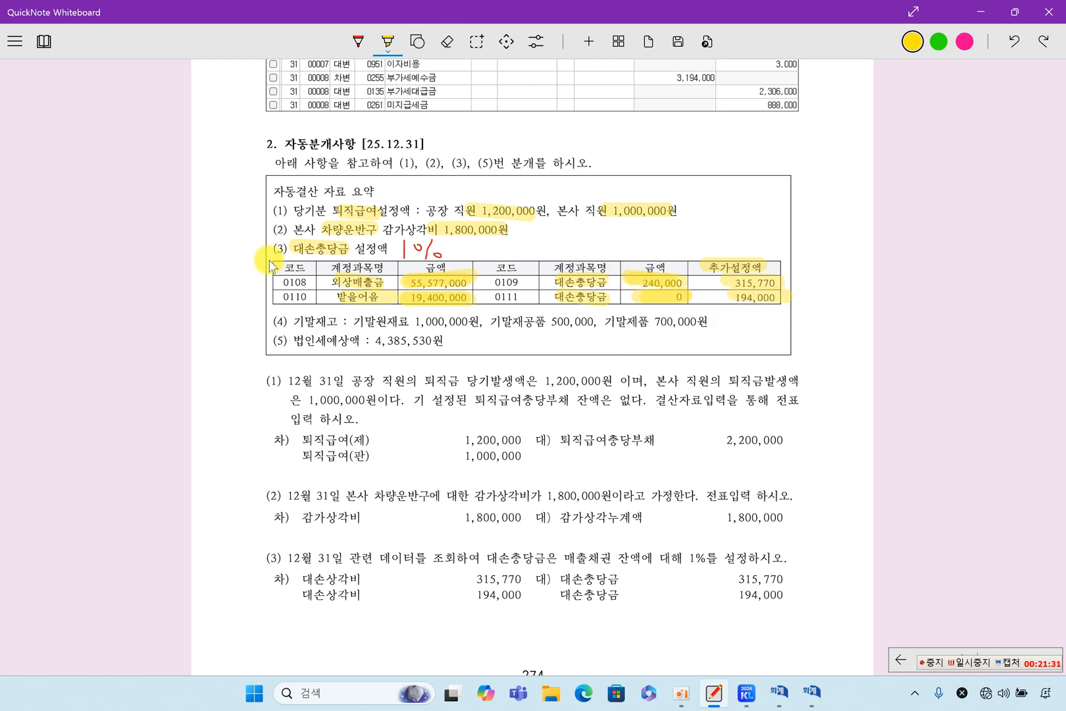
left_click_drag(269, 229, 267, 302)
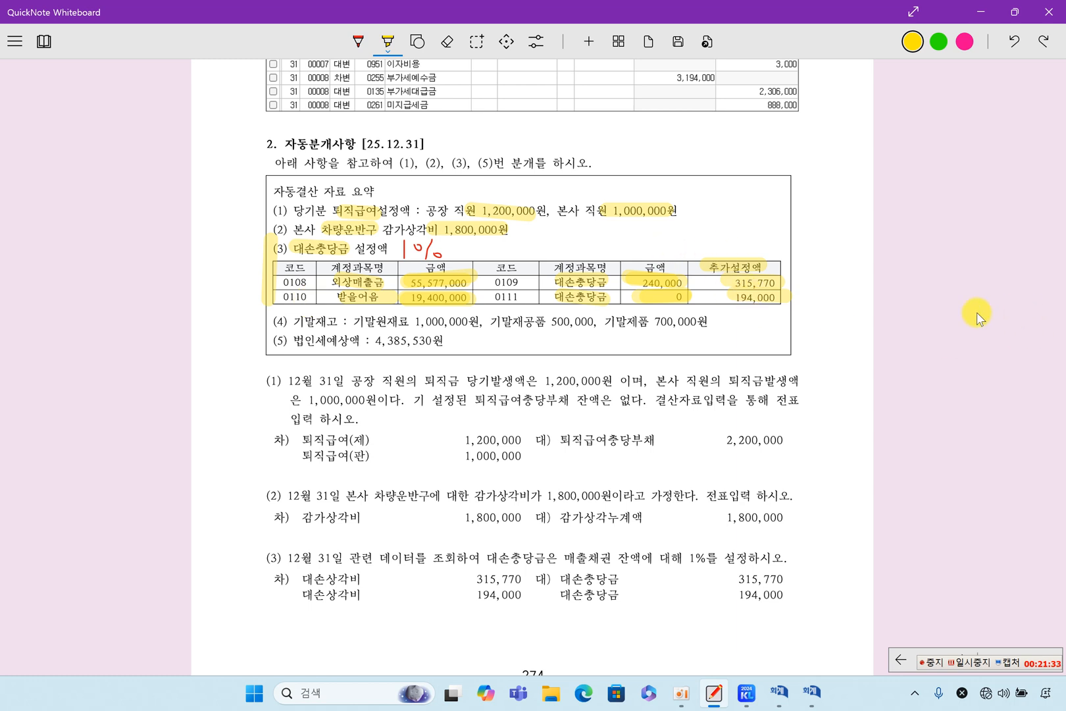
Step: Switch to 결산자료입력 and open the 대손상각 calculation without applying the saved data
left_click(814, 695)
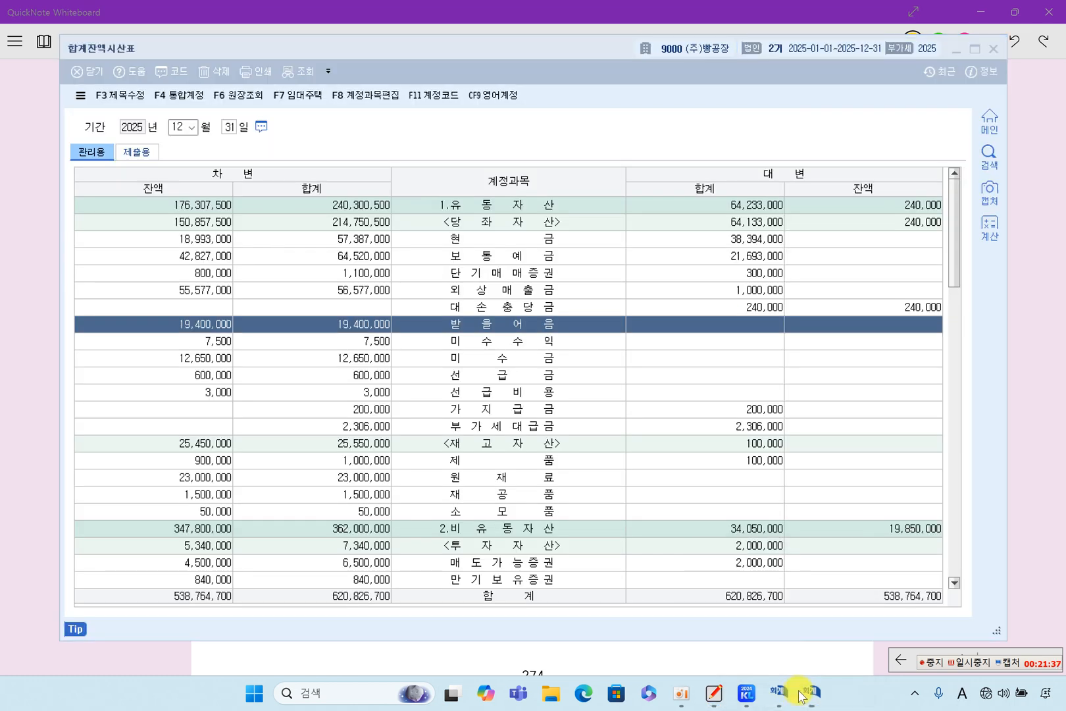
left_click(956, 49)
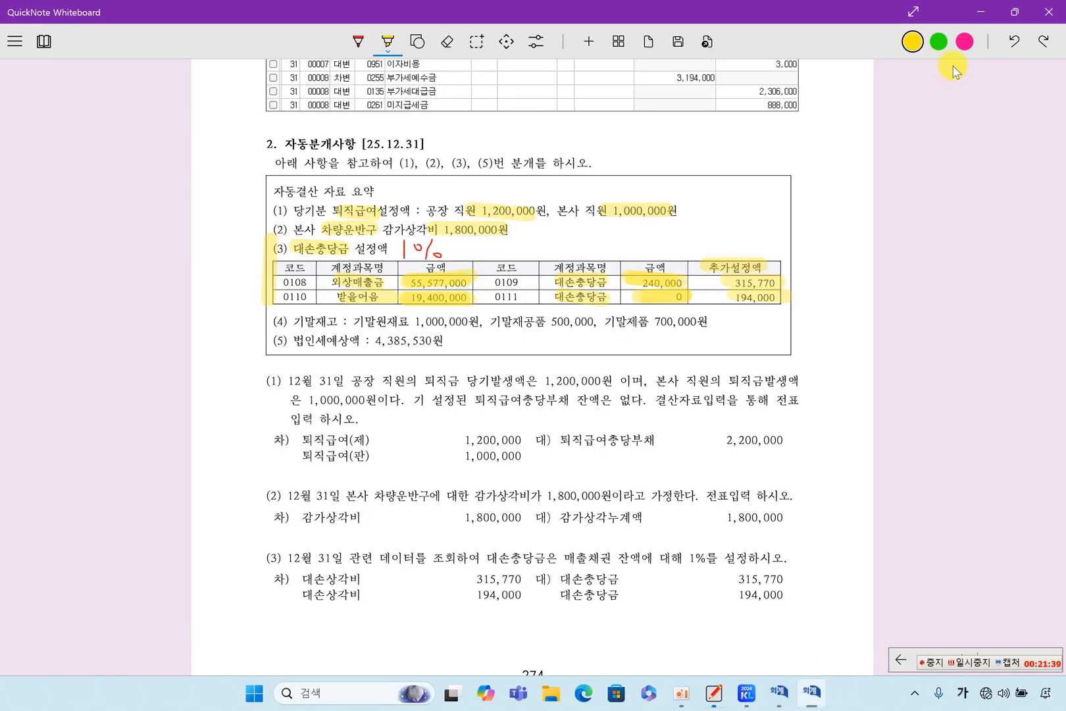
left_click(780, 692)
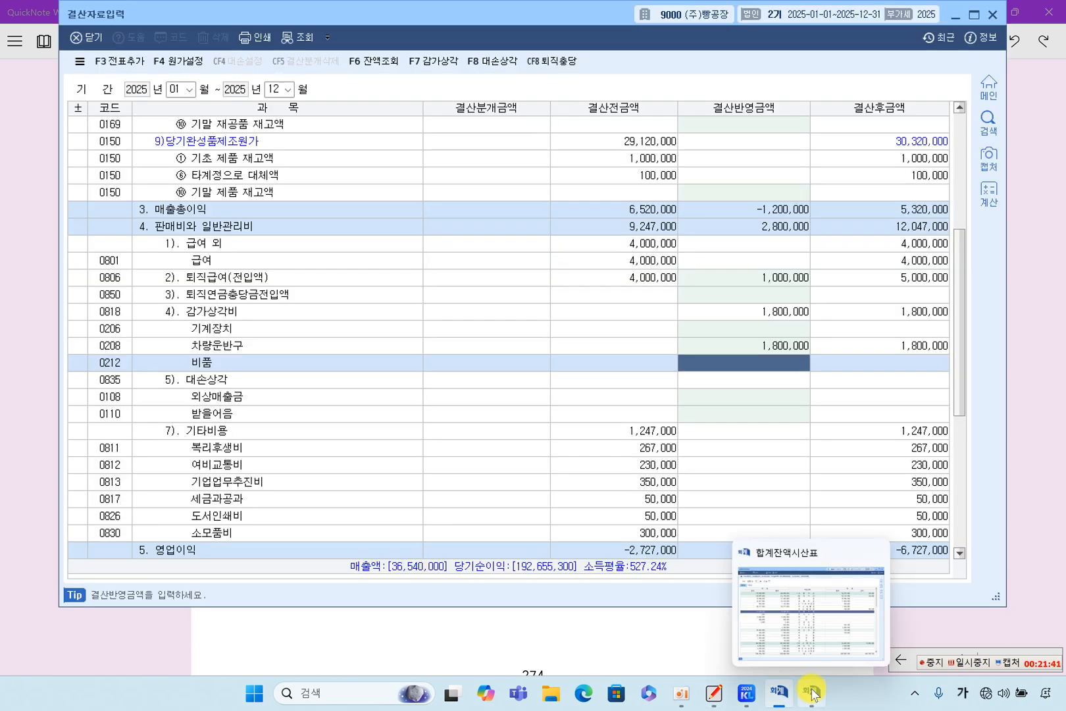
left_click(306, 158)
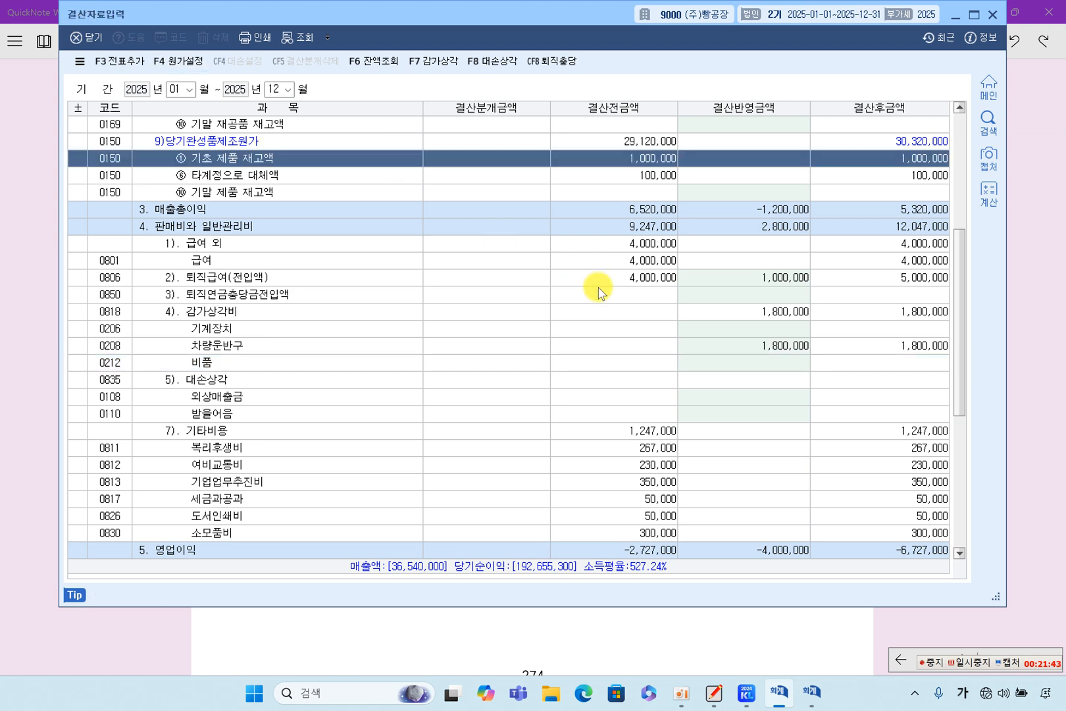
left_click(605, 294)
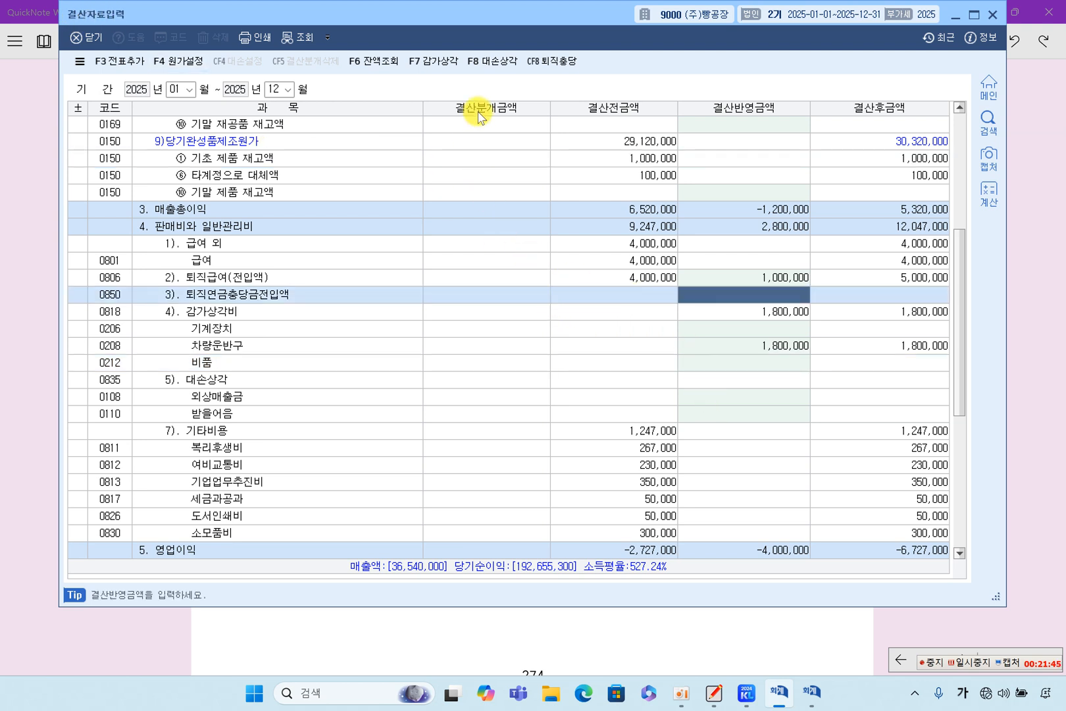
left_click(502, 62)
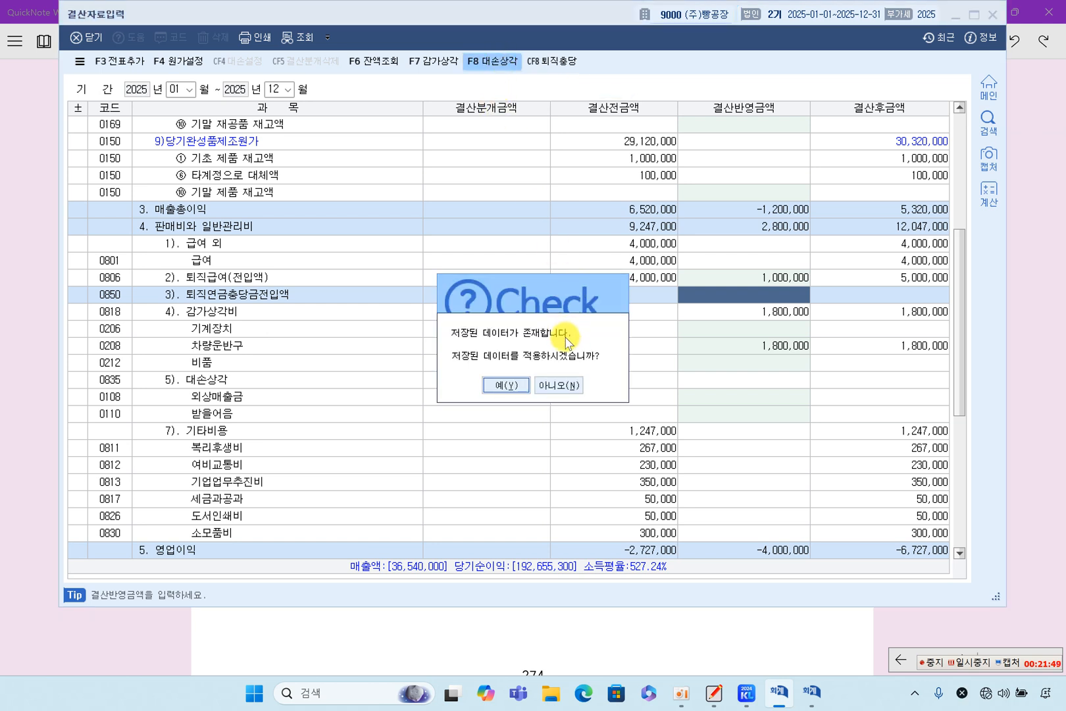
left_click(558, 386)
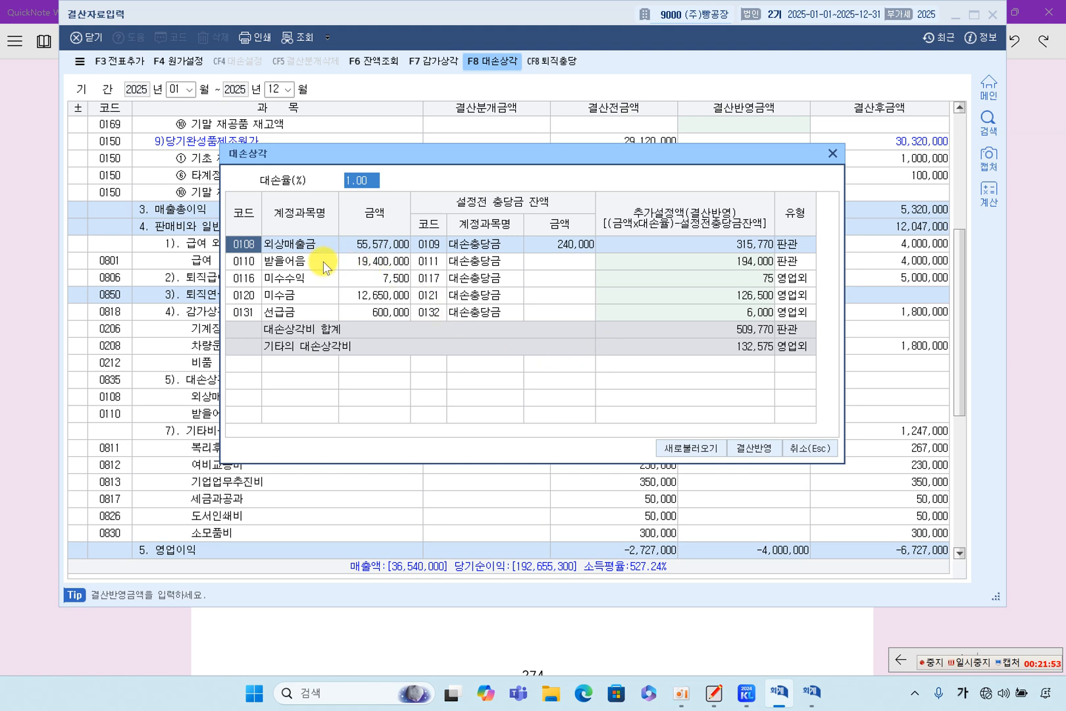
Step: Examine the 대손상각 rows from 외상매출금 to 선급금, comparing their balances, existing allowances and additional provisions
key("Return")
key("Return")
key("Return")
key("Return")
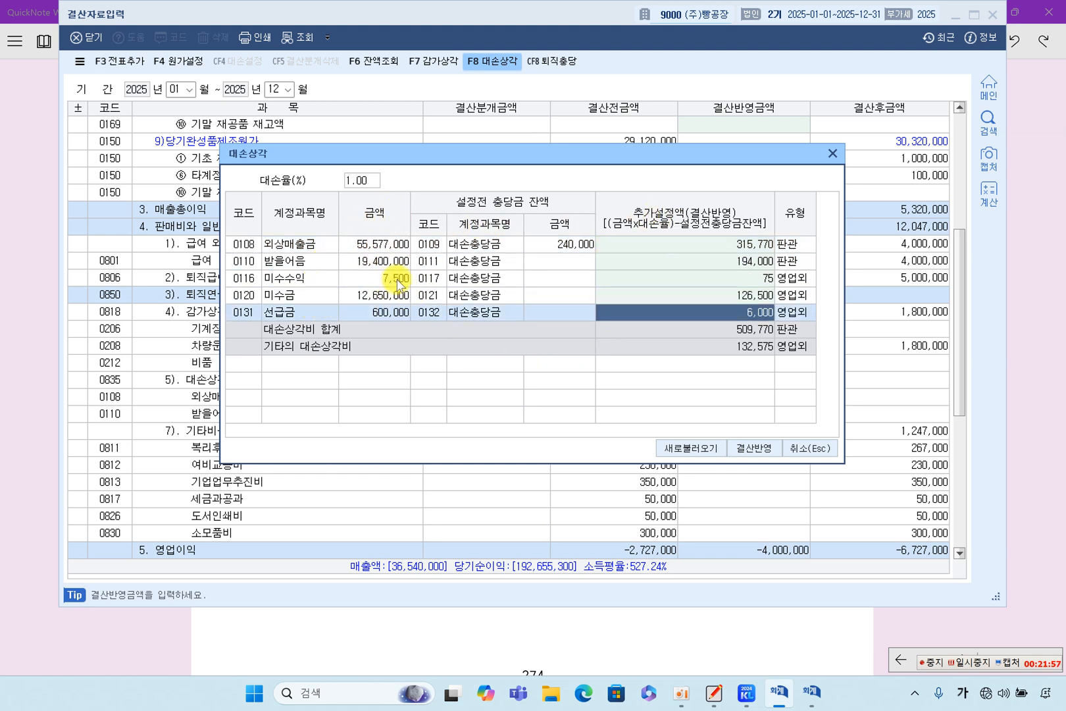
left_click(288, 243)
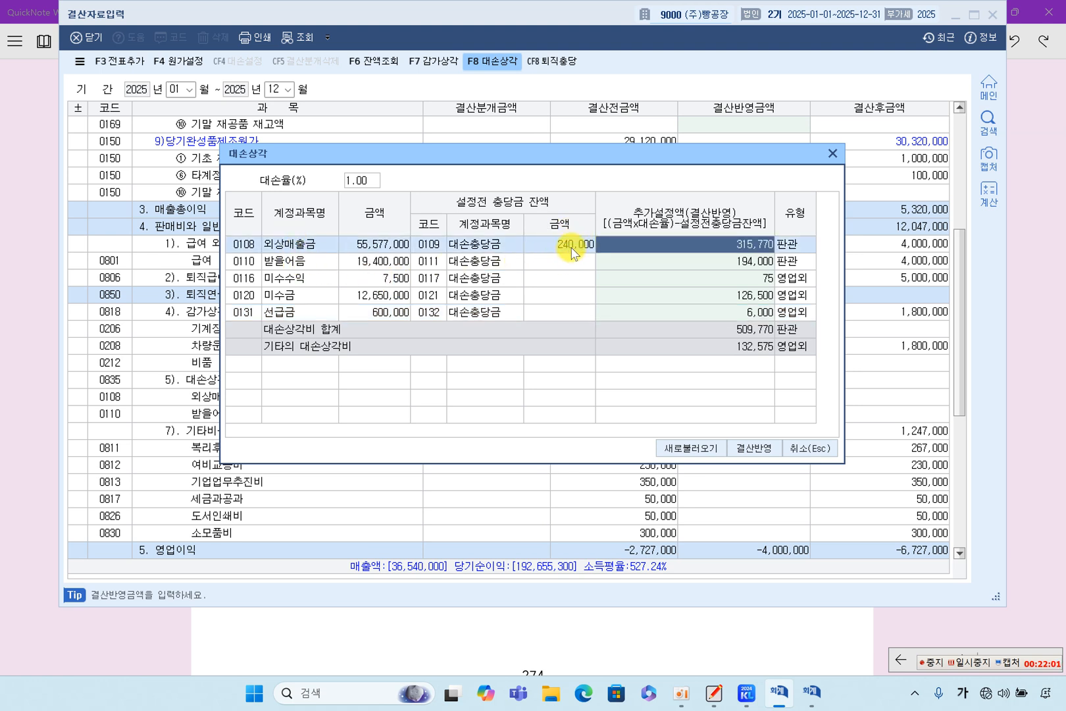
left_click_drag(570, 260, 561, 320)
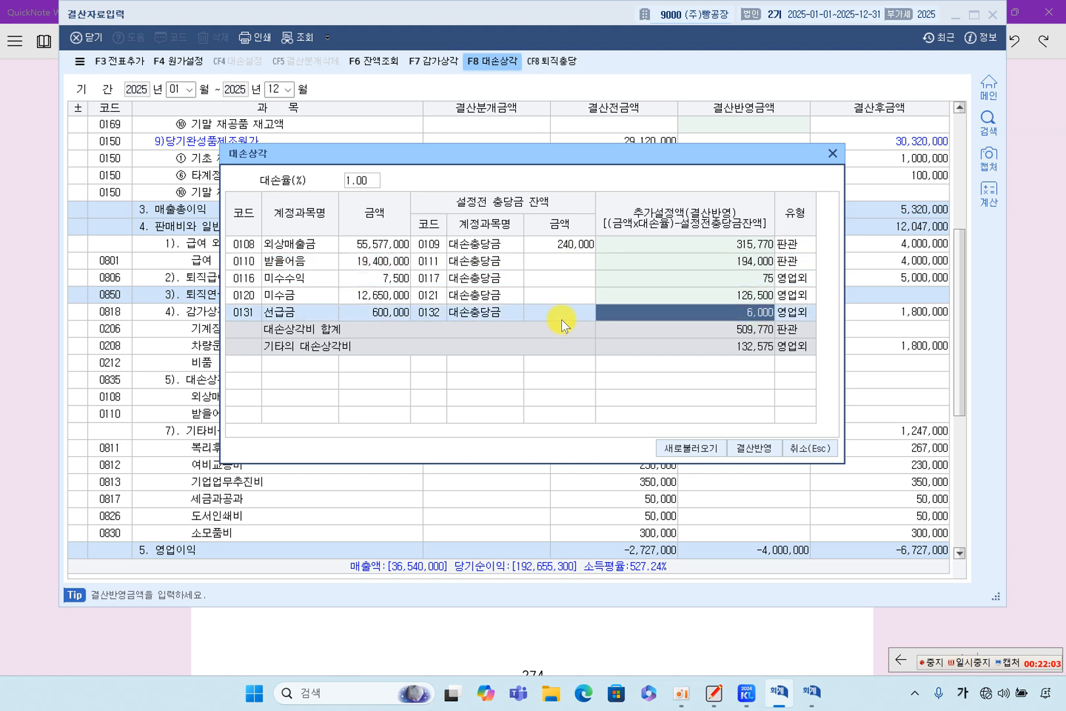
Step: Try a 대손율 of 5.00% with the rows sorted by 추가설정액, and close the calculation without saving
left_click(367, 179)
key("Return")
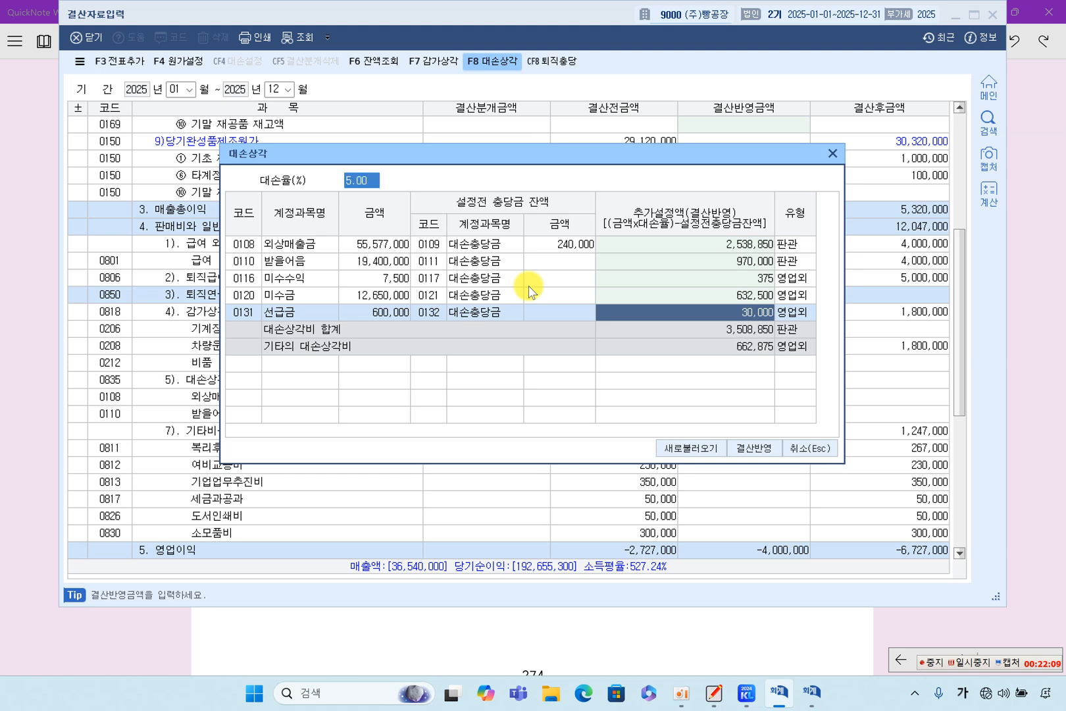
left_click(360, 243)
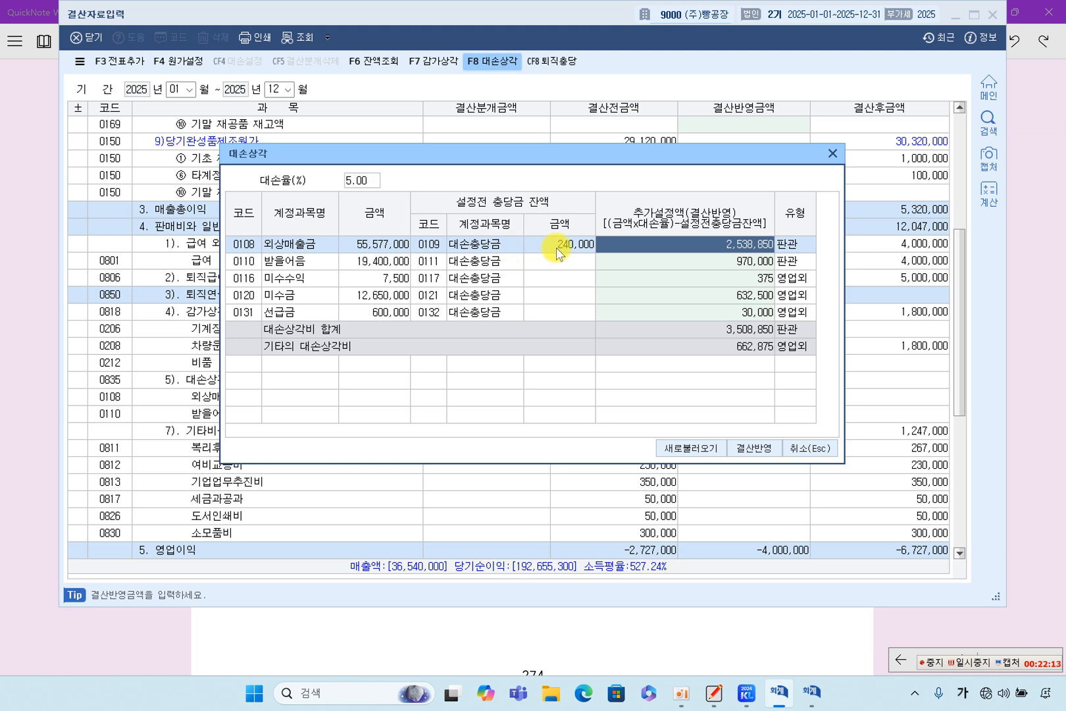
left_click(717, 261)
left_click(725, 311)
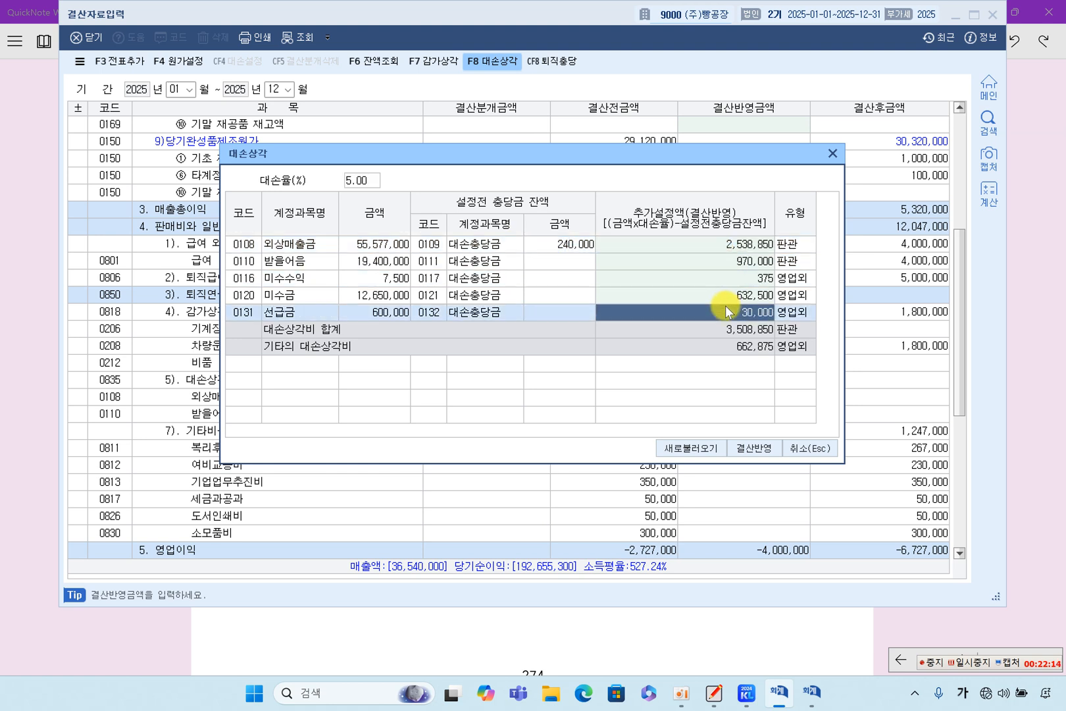
left_click(727, 258)
left_click(737, 217)
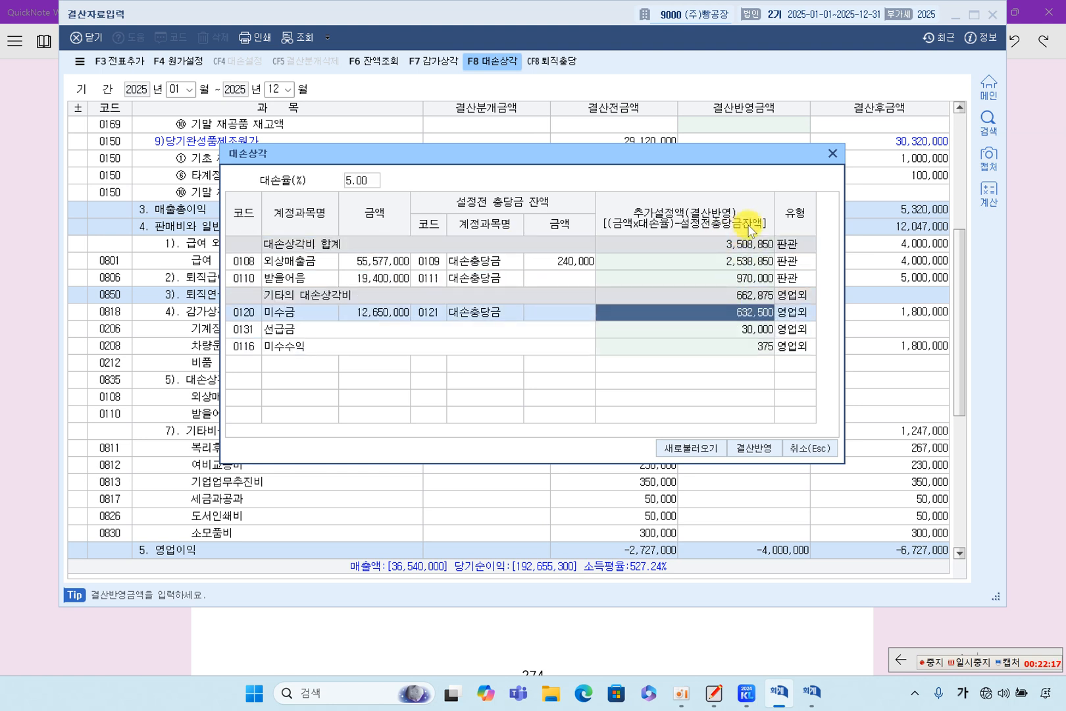
left_click(831, 152)
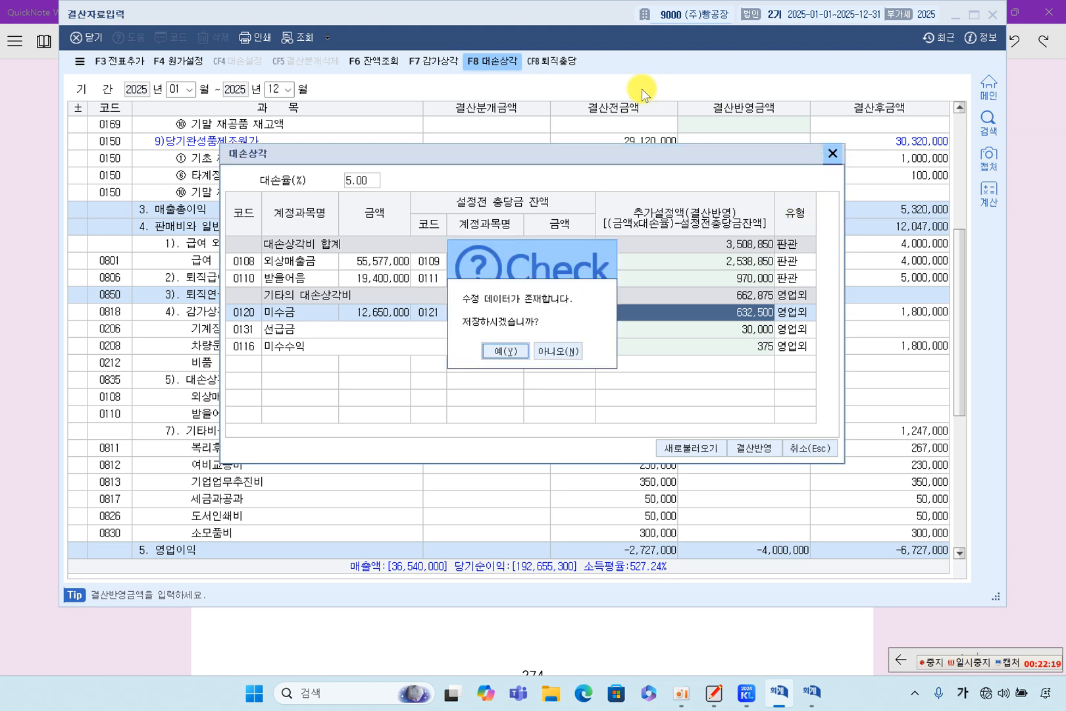
left_click(606, 342)
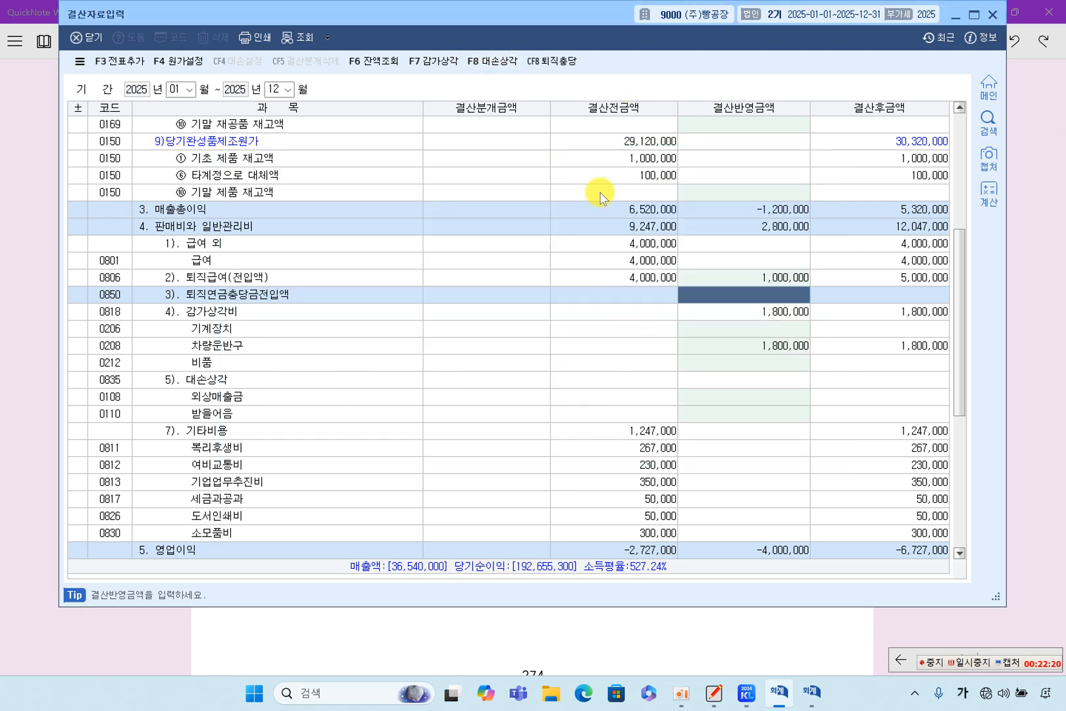
Step: Reopen the 대손상각 calculation without the saved data and compare its receivable rows with item (3) in the QuickNote worksheet
left_click(490, 63)
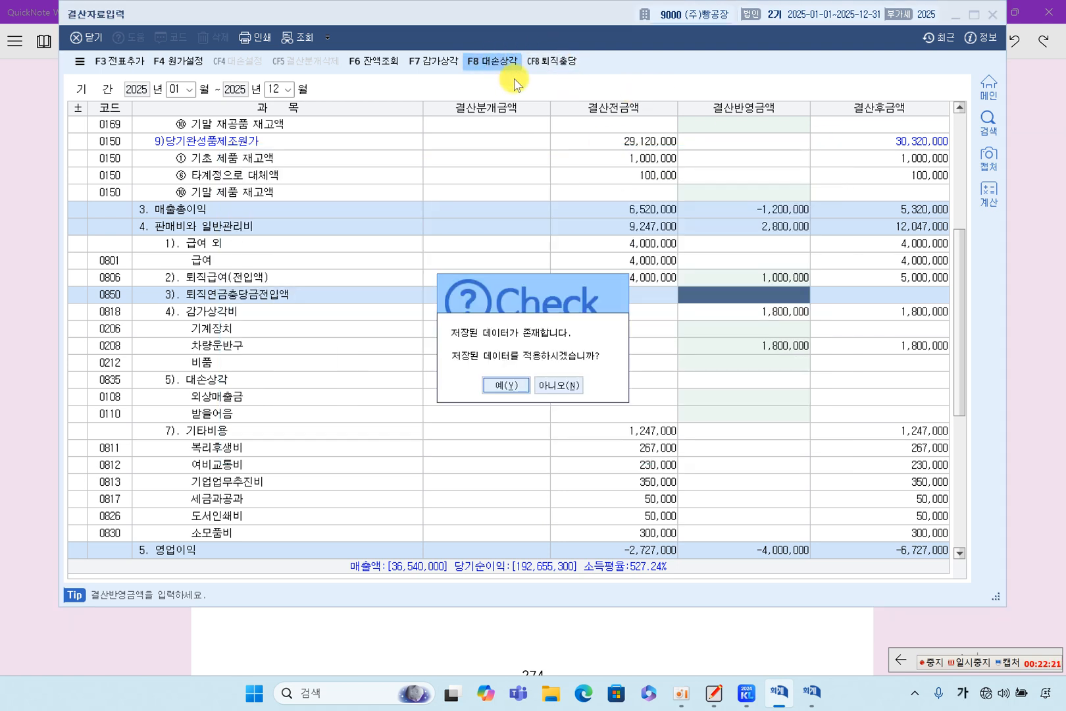
left_click(560, 385)
left_click(652, 260)
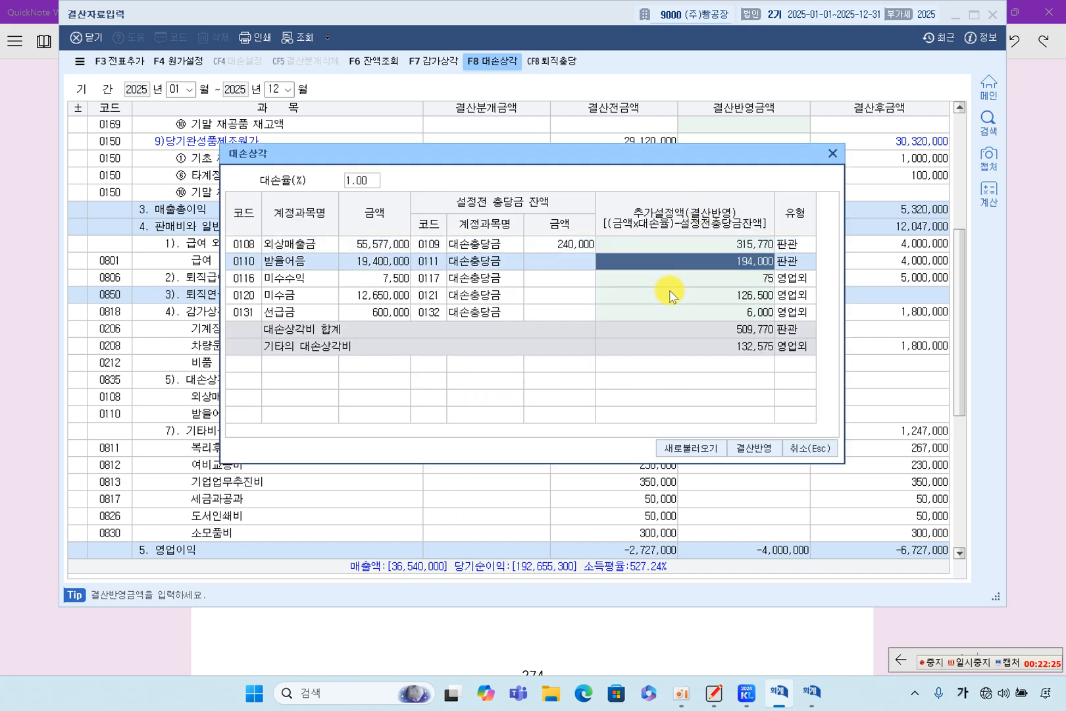
left_click(660, 294)
left_click(428, 277)
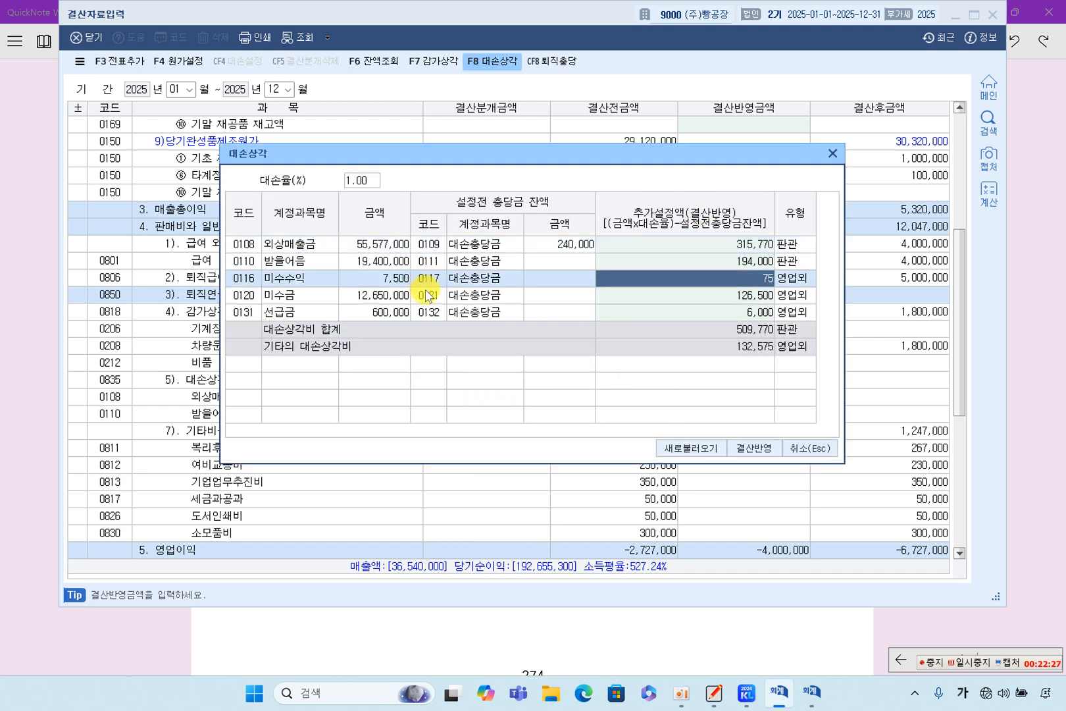
left_click(385, 244)
left_click(389, 261)
left_click(391, 296)
left_click(388, 314)
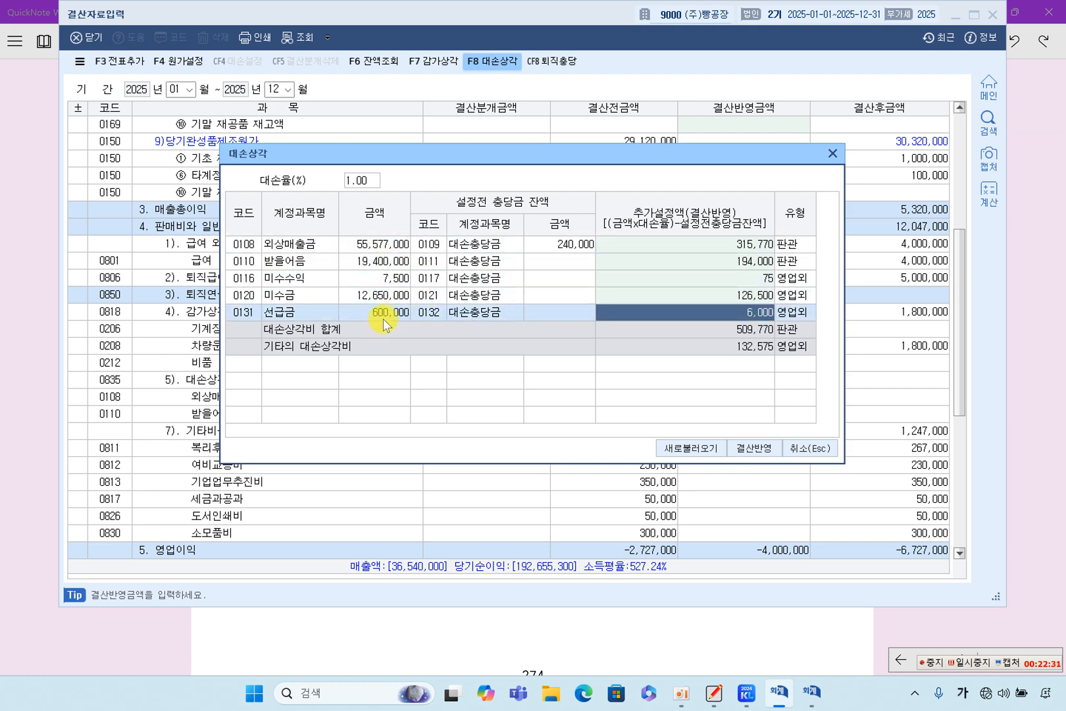
left_click(499, 629)
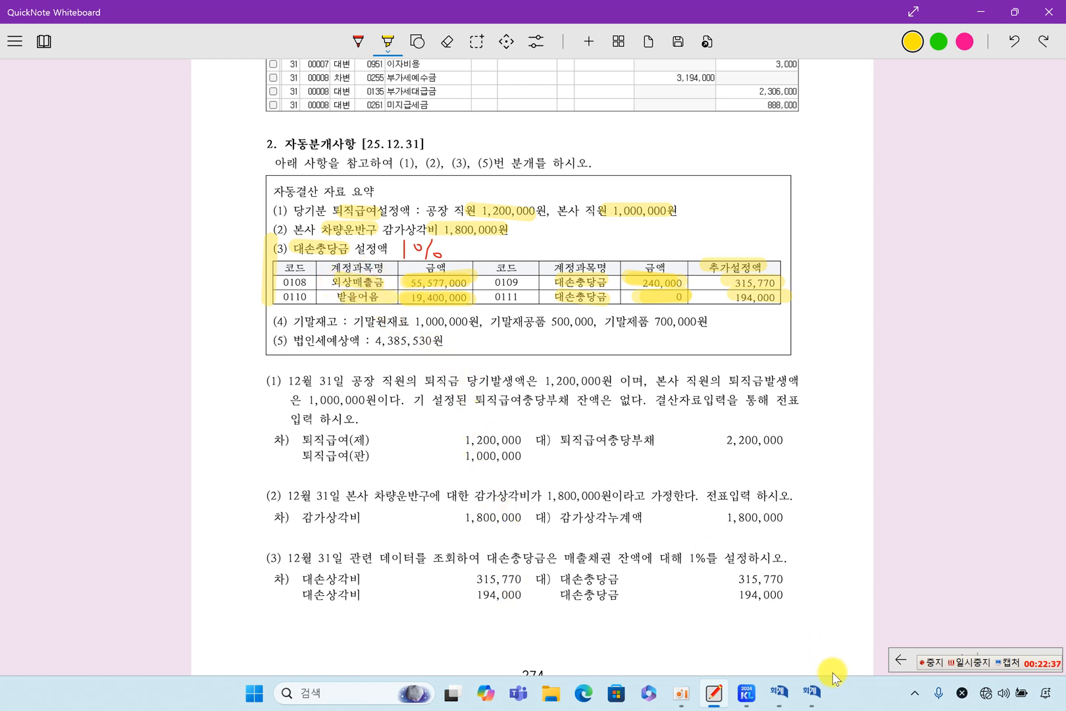
Step: Return to the 대손상각 calculation in 결산자료입력 and examine the receivable rows from 외상매출금 to 선급금
left_click(813, 695)
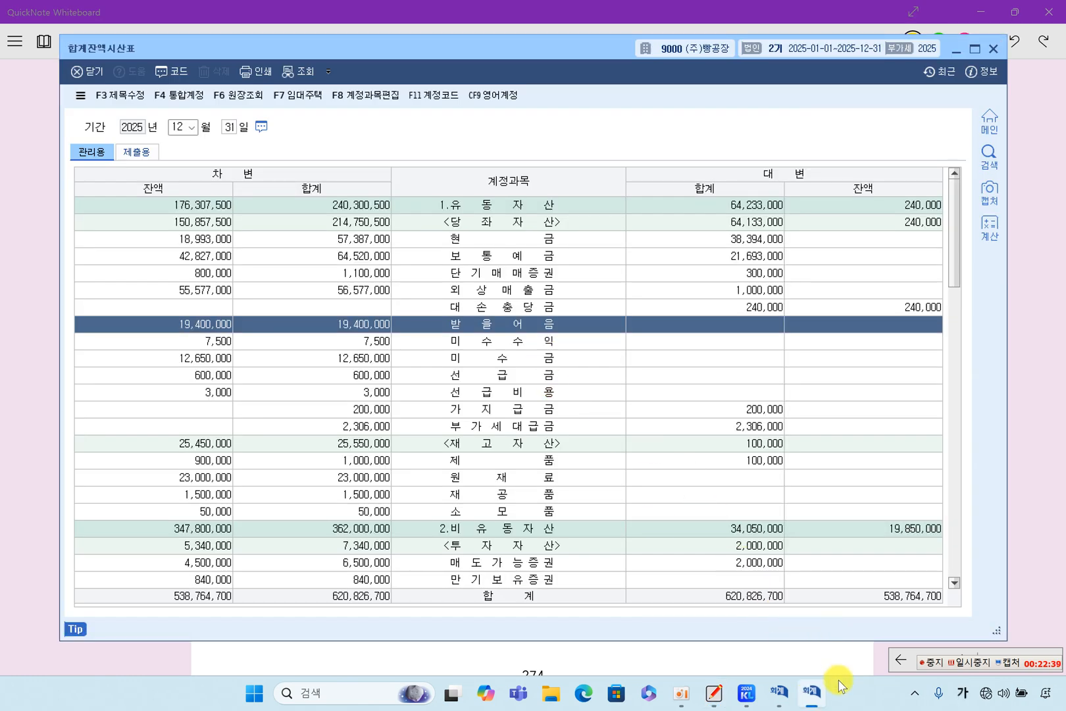
left_click(813, 694)
left_click(778, 692)
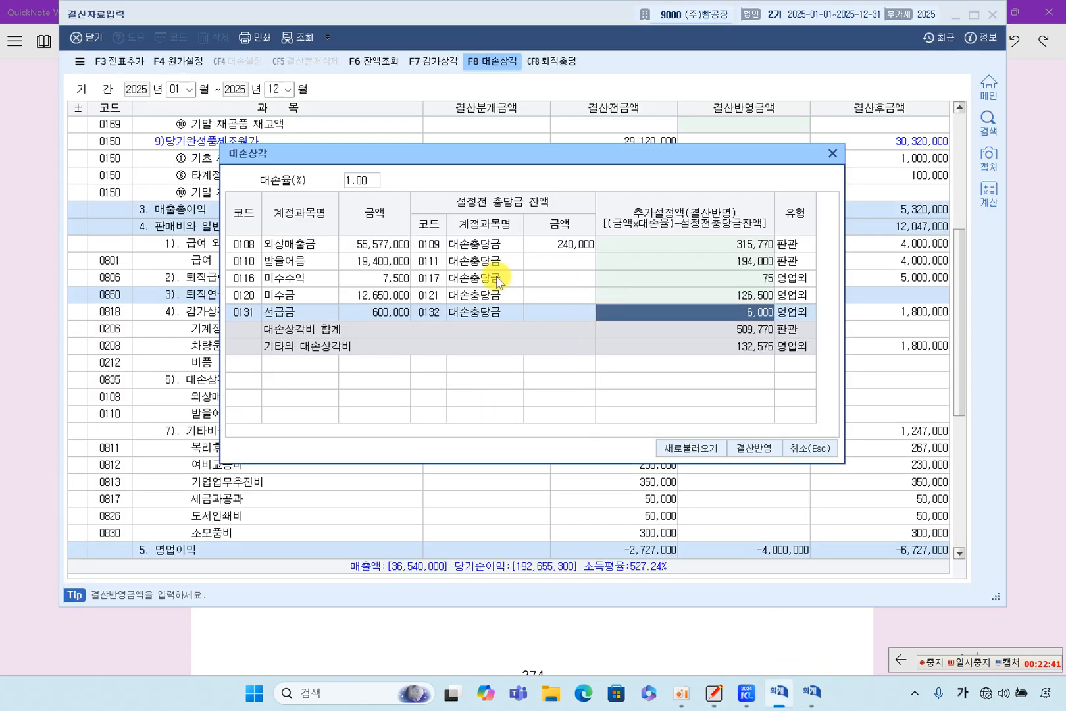
left_click(300, 244)
left_click(297, 261)
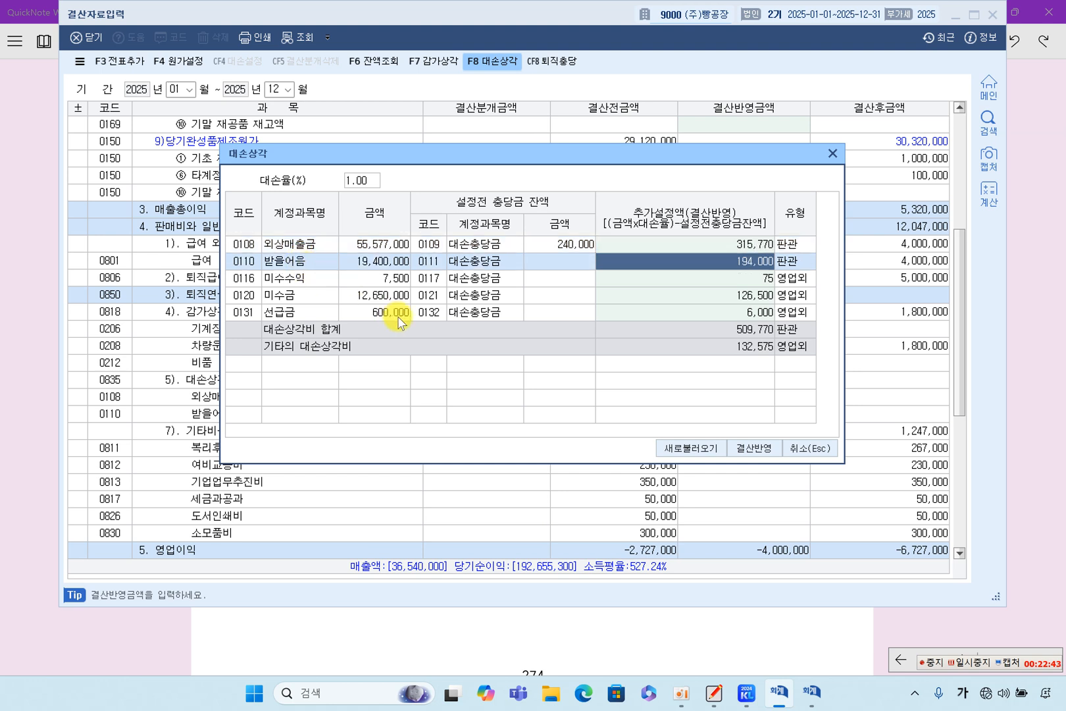
left_click(685, 279)
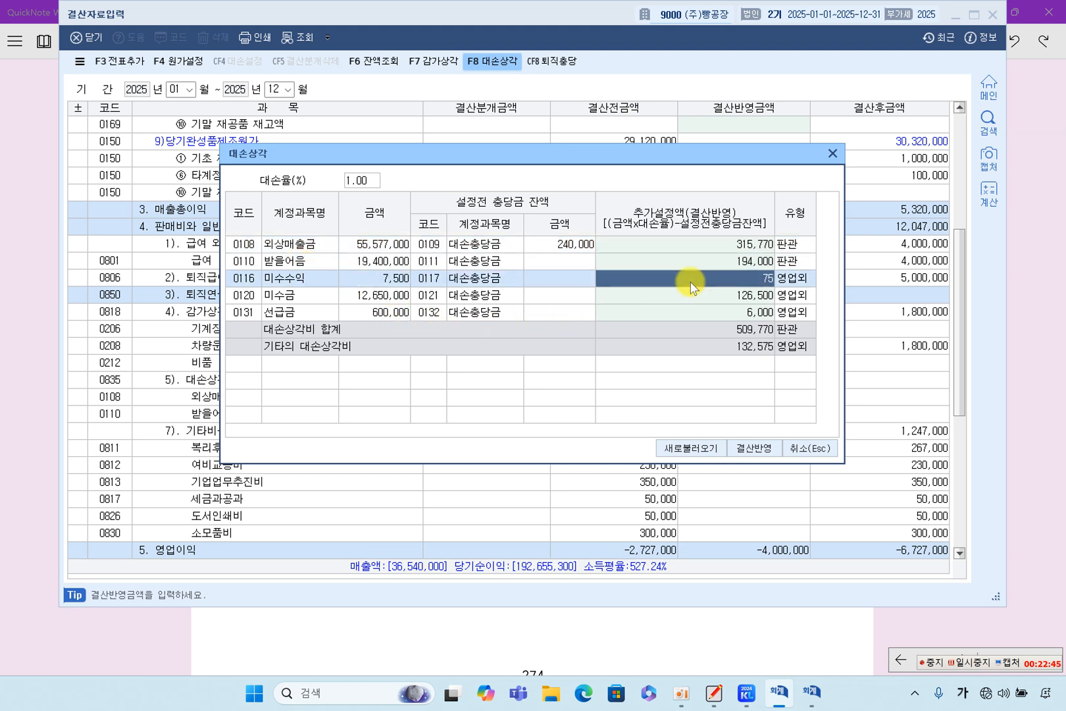
left_click(757, 296)
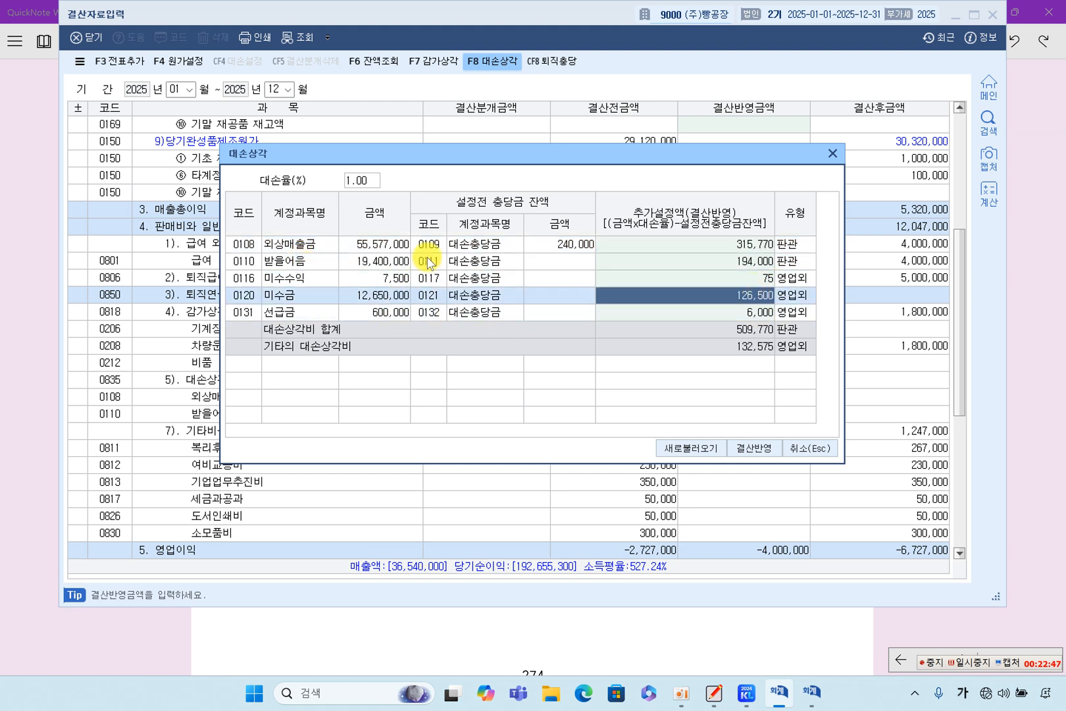
left_click(682, 311)
Step: Set the 추가설정액 of 미수수익, 미수금 and 선급금 to 0 in the 대손상각 calculation
left_click(710, 284)
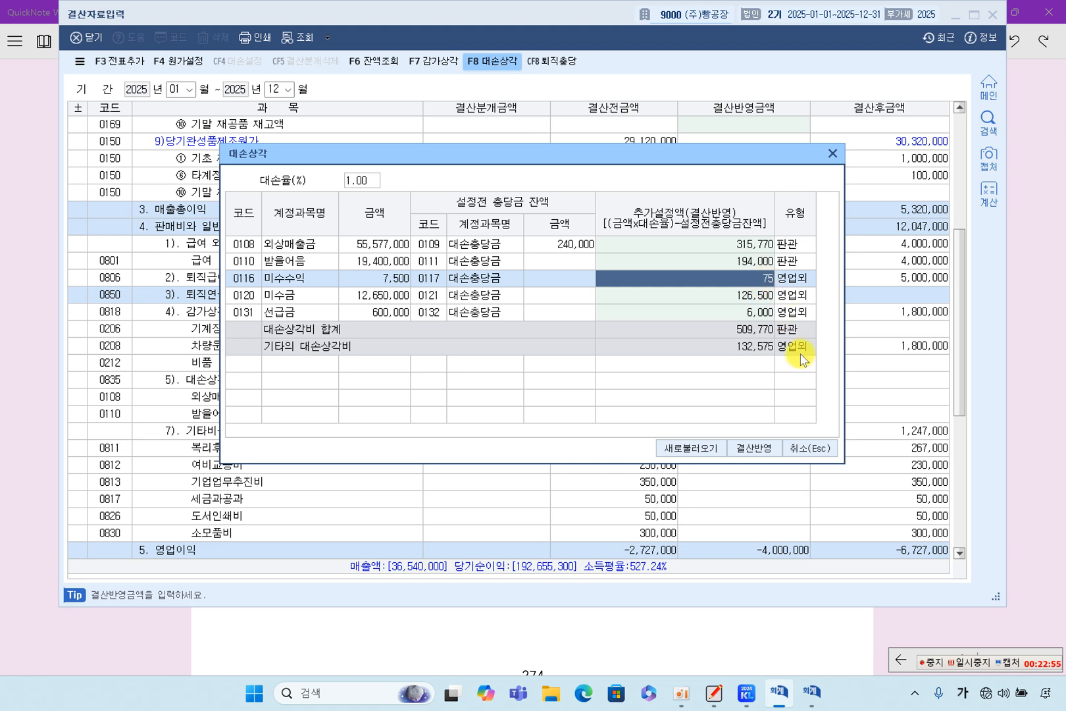
type("0")
key("Return")
key("Down")
type("0")
key("Return")
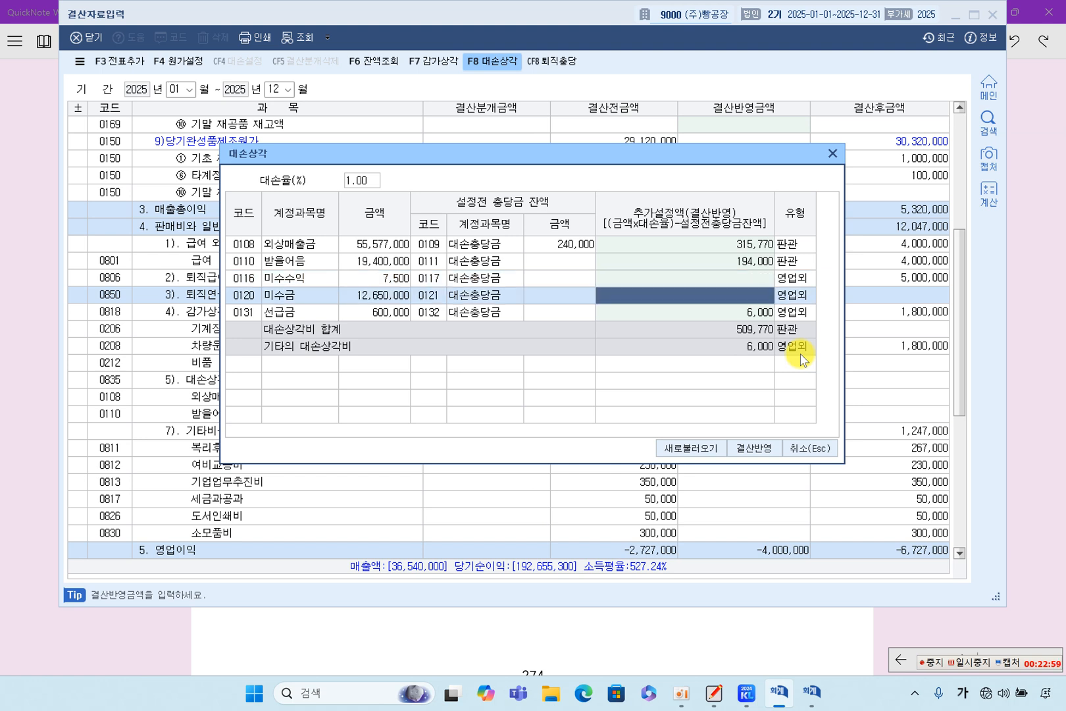
key("Down")
type("0")
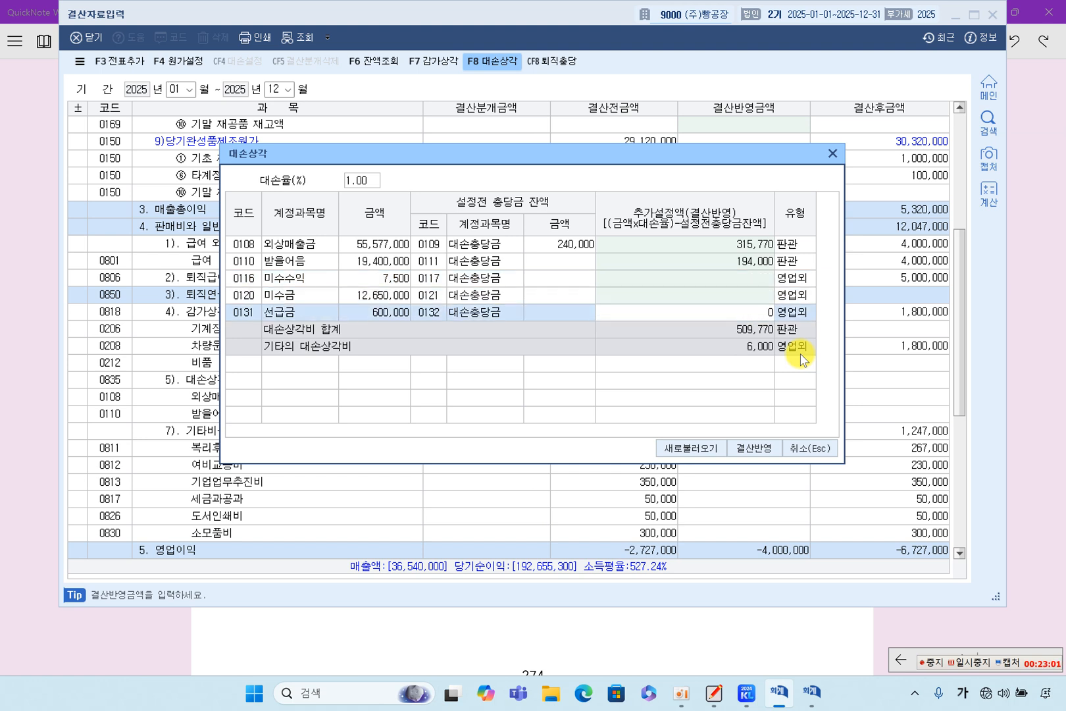
key("Return")
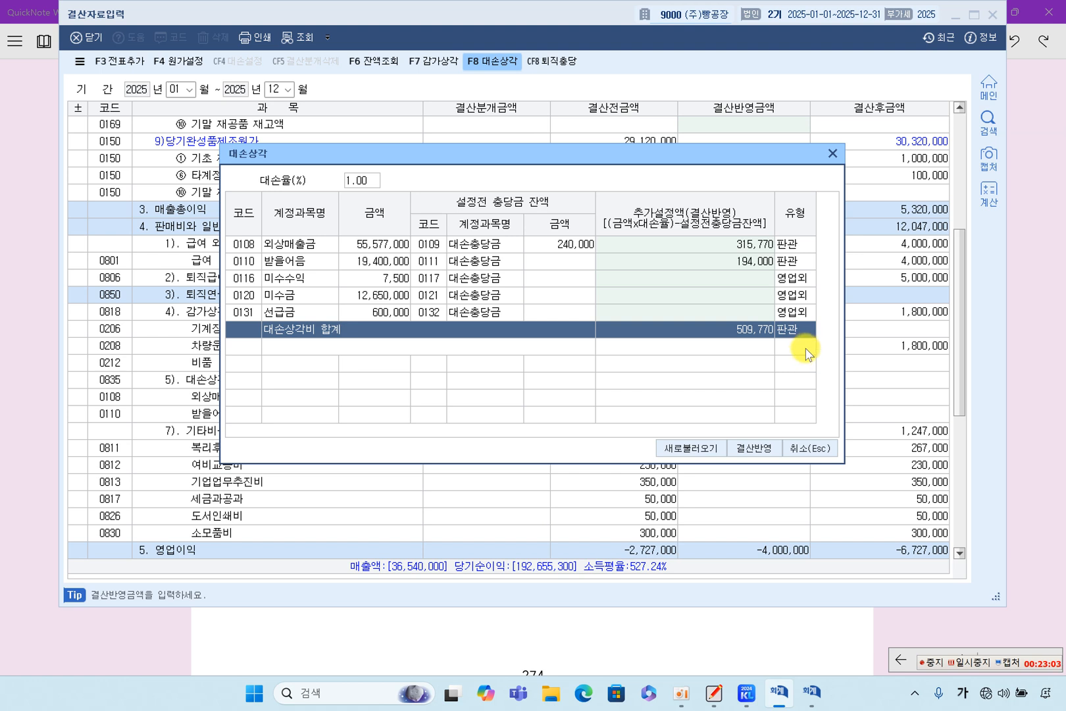
Step: Compare the 외상매출금 and 받을어음 provisions with QuickNote worksheet item (3), and mark its 추가설정액 amounts with a red circle and check mark
left_click(741, 244)
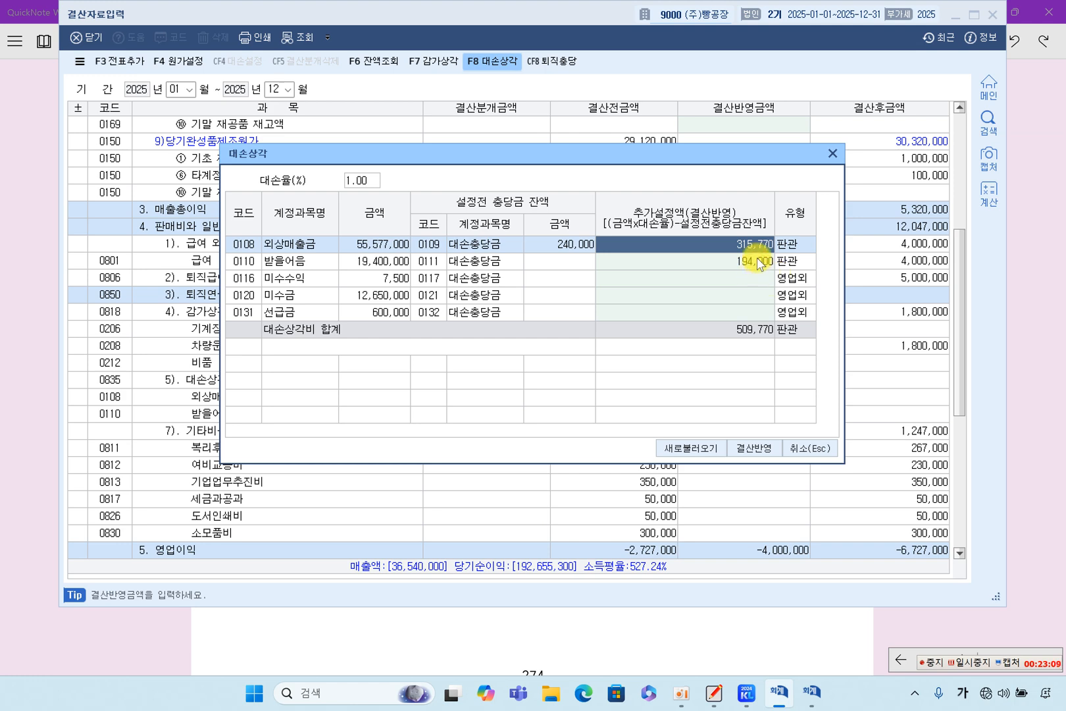
left_click(759, 262)
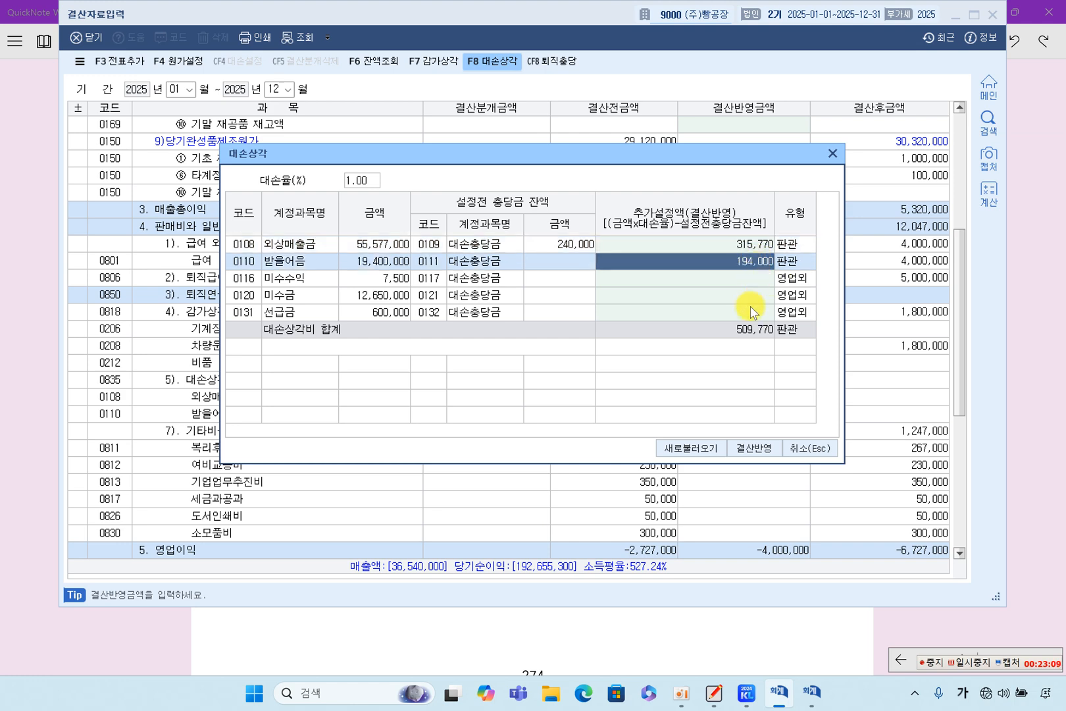
left_click(1027, 317)
left_click(358, 42)
mouse_move(740, 250)
left_mouse_down()
mouse_move(761, 258)
mouse_move(716, 250)
mouse_move(807, 222)
left_mouse_up()
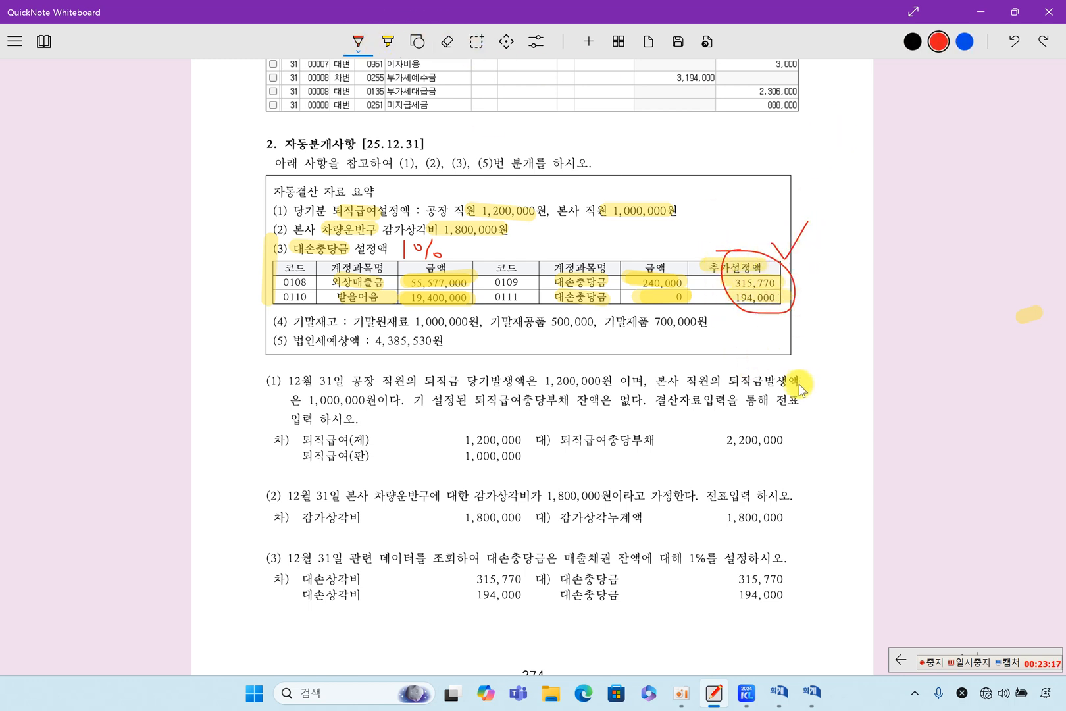
Step: Return to the 대손상각 calculation in 결산자료입력 and apply the 외상매출금 and 받을어음 provisions to the closing data
left_click(812, 692)
mouse_move(779, 696)
left_click(779, 622)
left_click(749, 250)
left_click(740, 260)
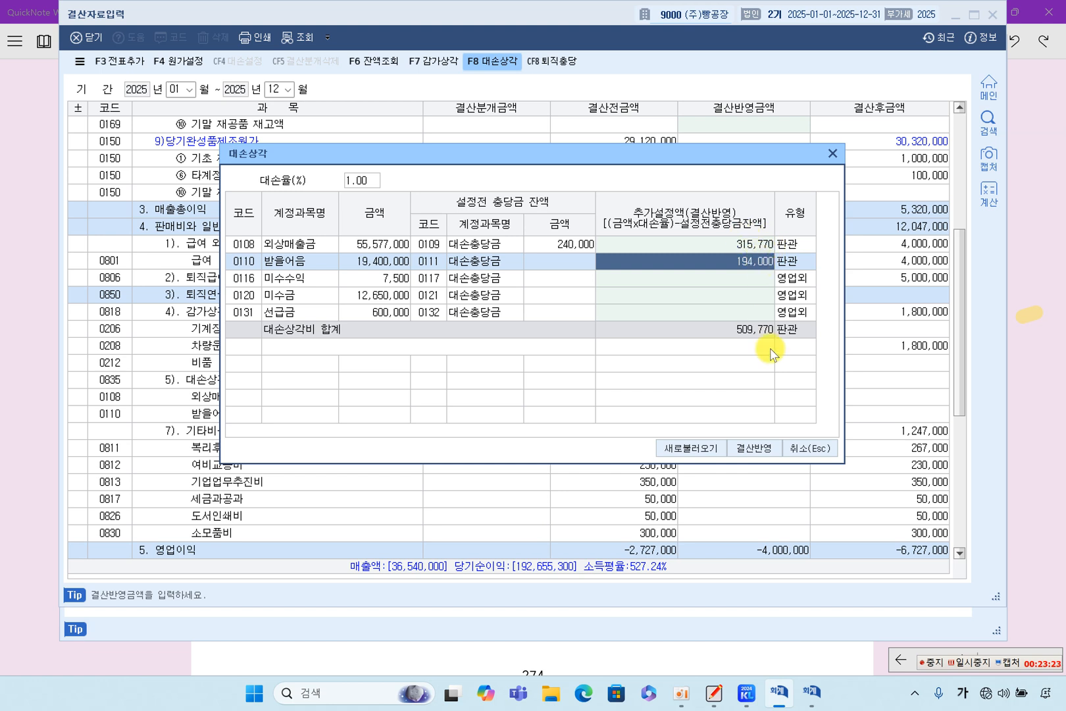
left_click(754, 448)
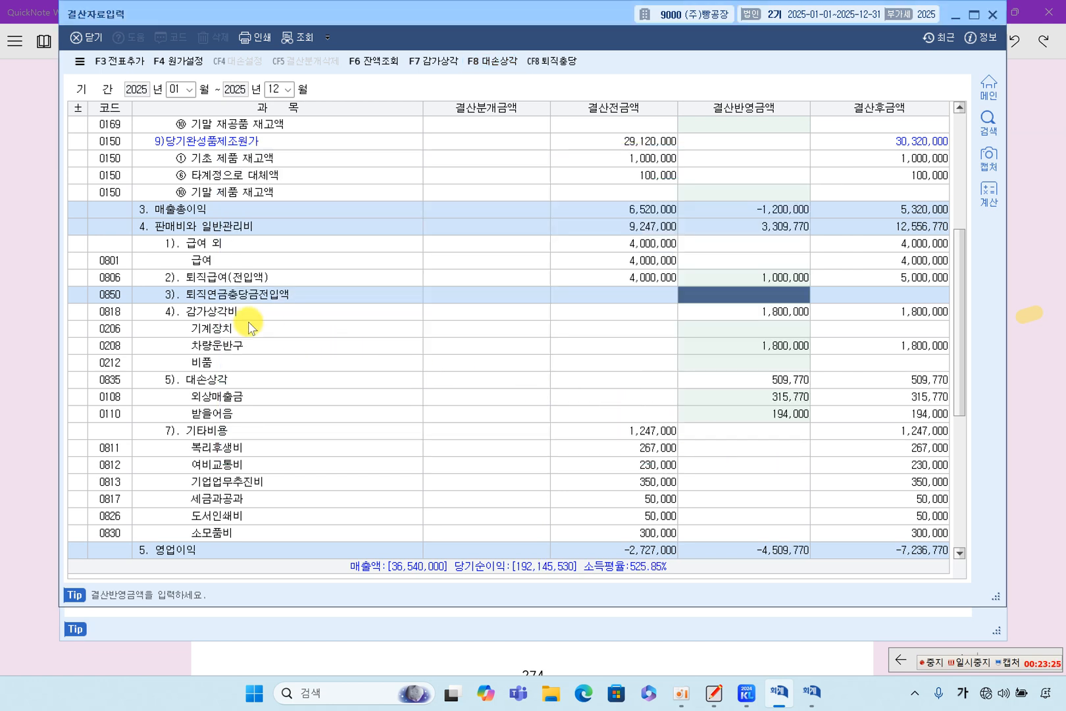
Step: Check the 결산반영금액 of 외상매출금, 받을어음 and the 대손상각 total under 판매비와 일반관리비
left_click(197, 229)
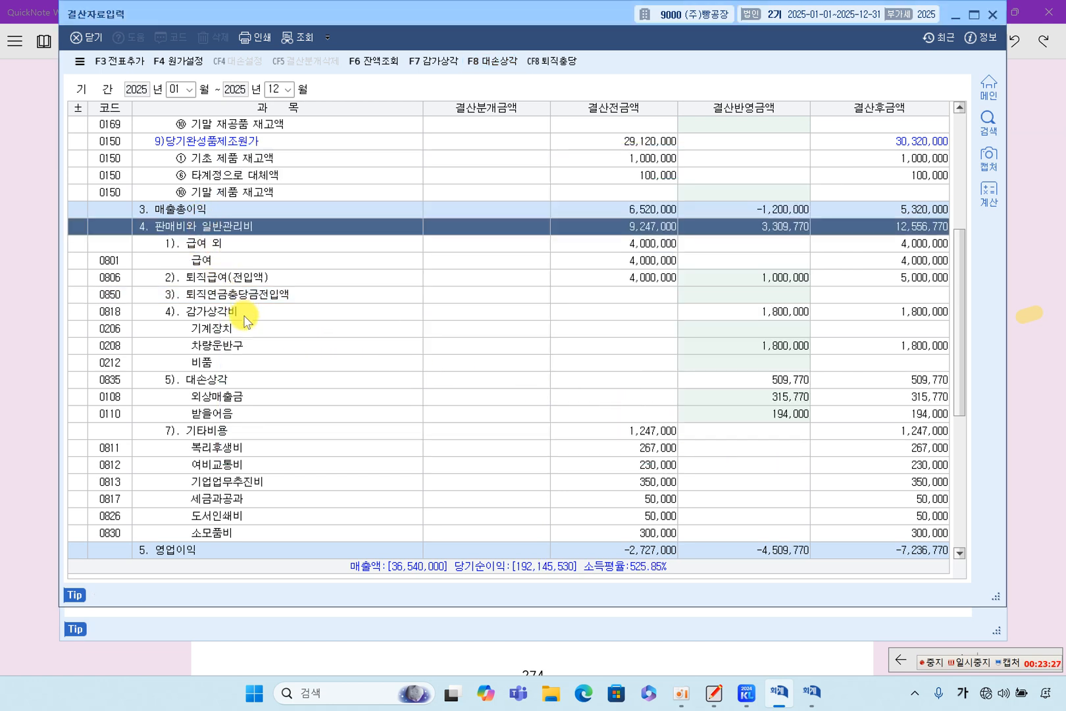
left_click(236, 380)
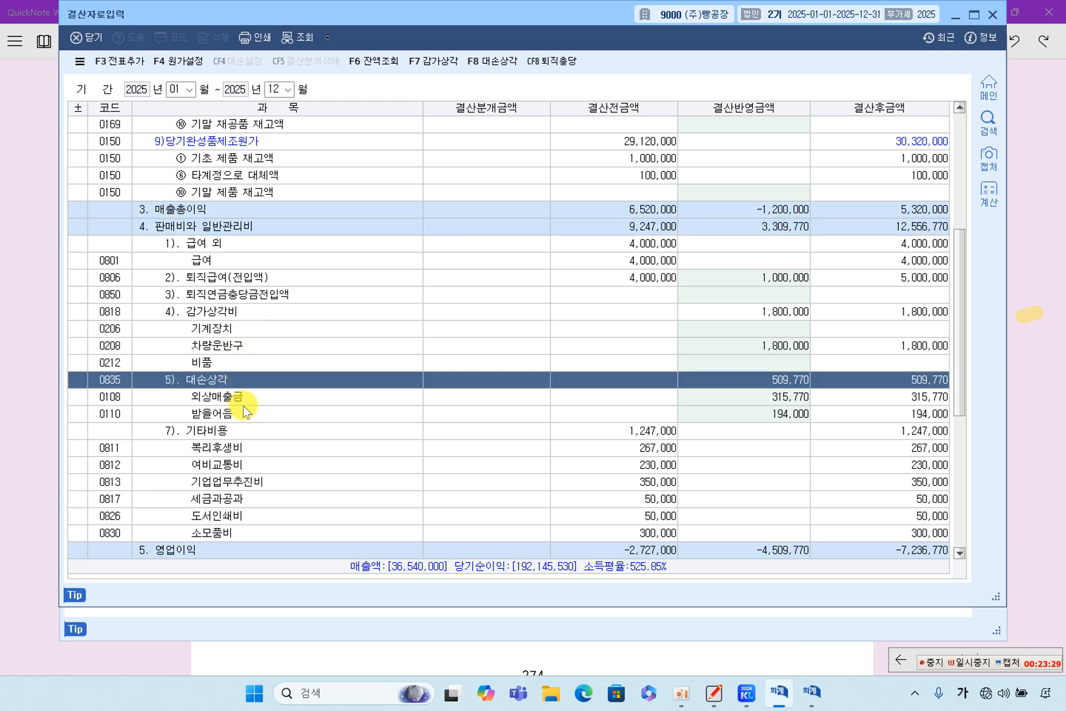
left_click(240, 403)
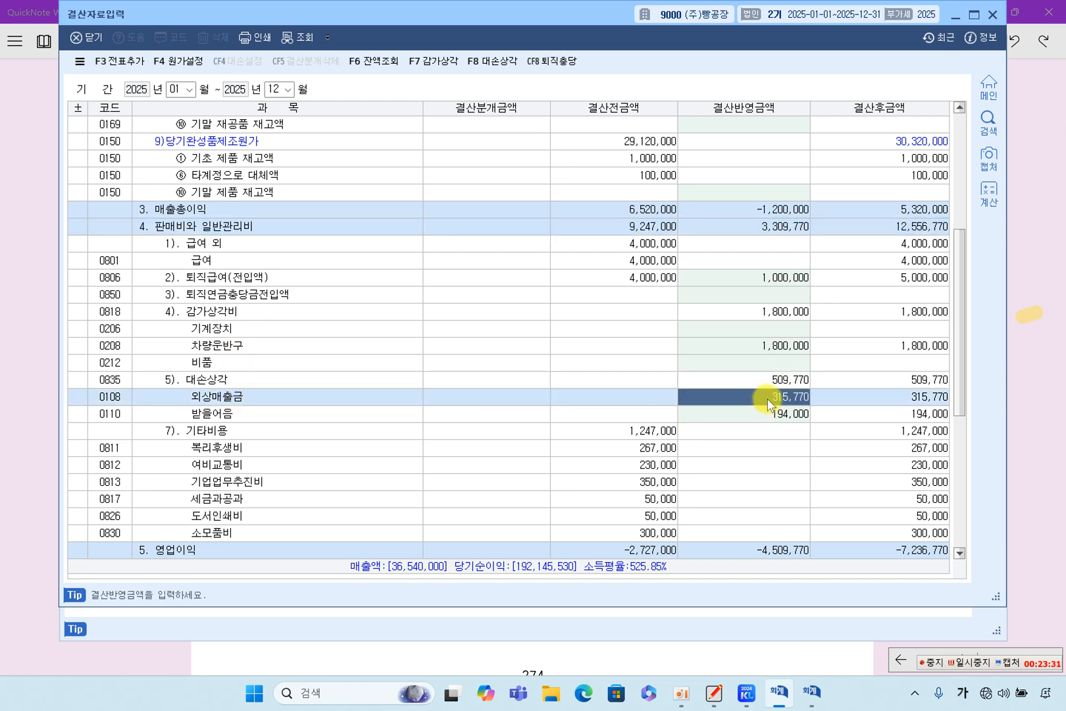
left_click(766, 419)
left_click(238, 397)
left_click(248, 417)
left_click(743, 415)
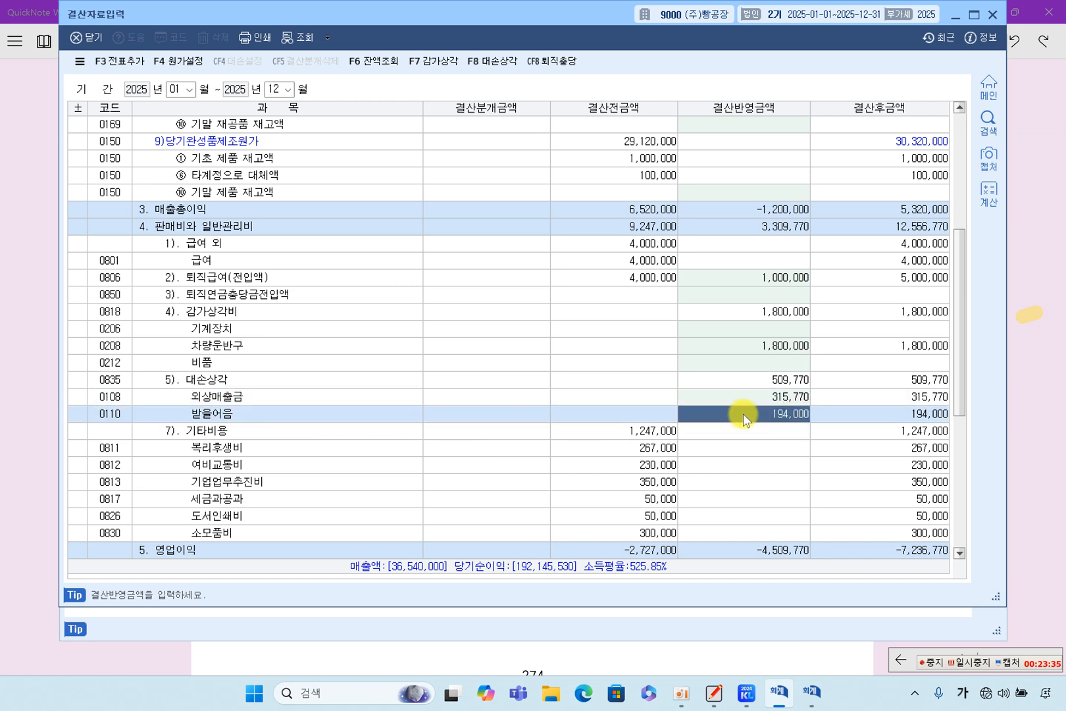
left_click(759, 383)
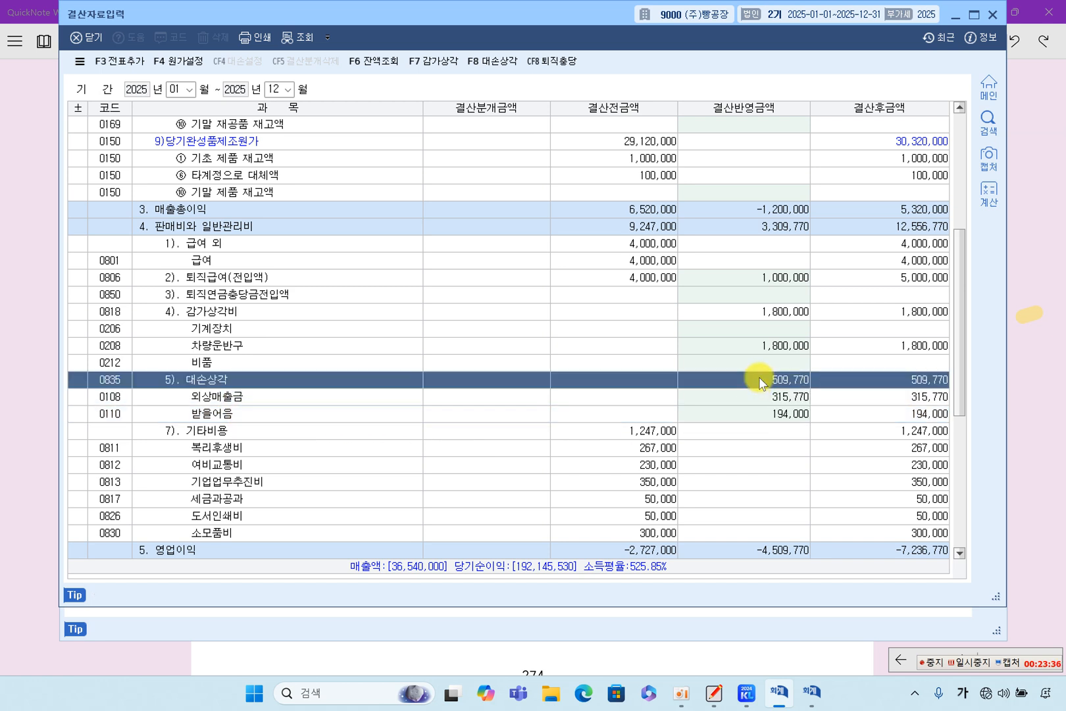
left_click(316, 419)
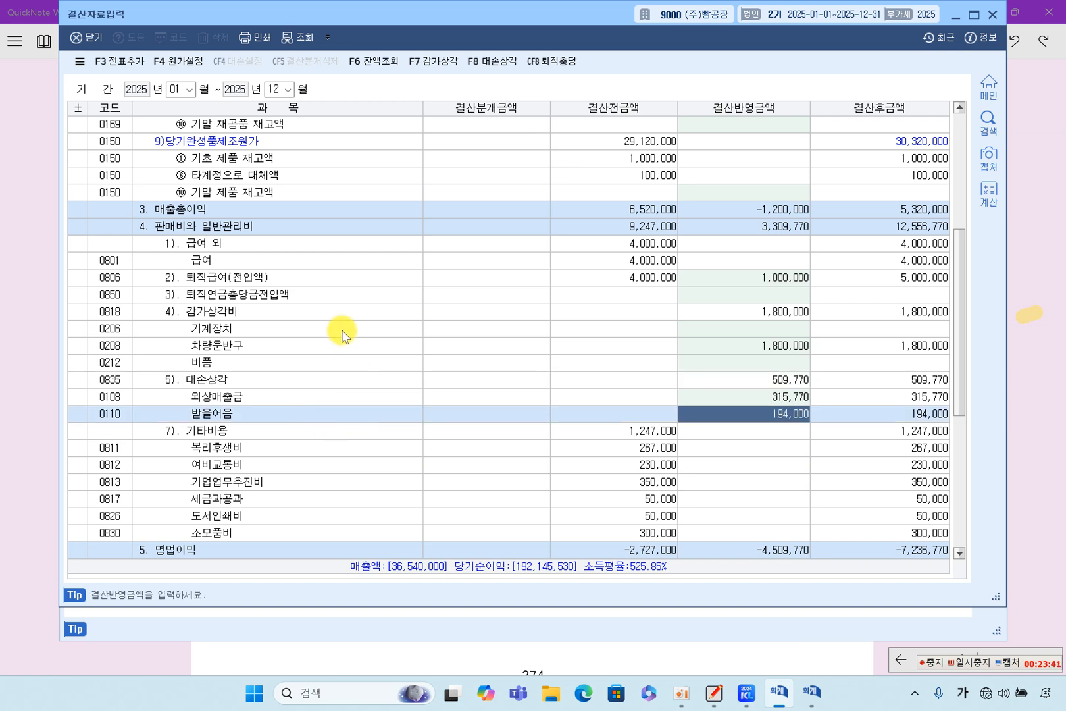
Step: Reopen the 대손상각 calculation with the saved data applied to review it, and cancel out of it
left_click(496, 65)
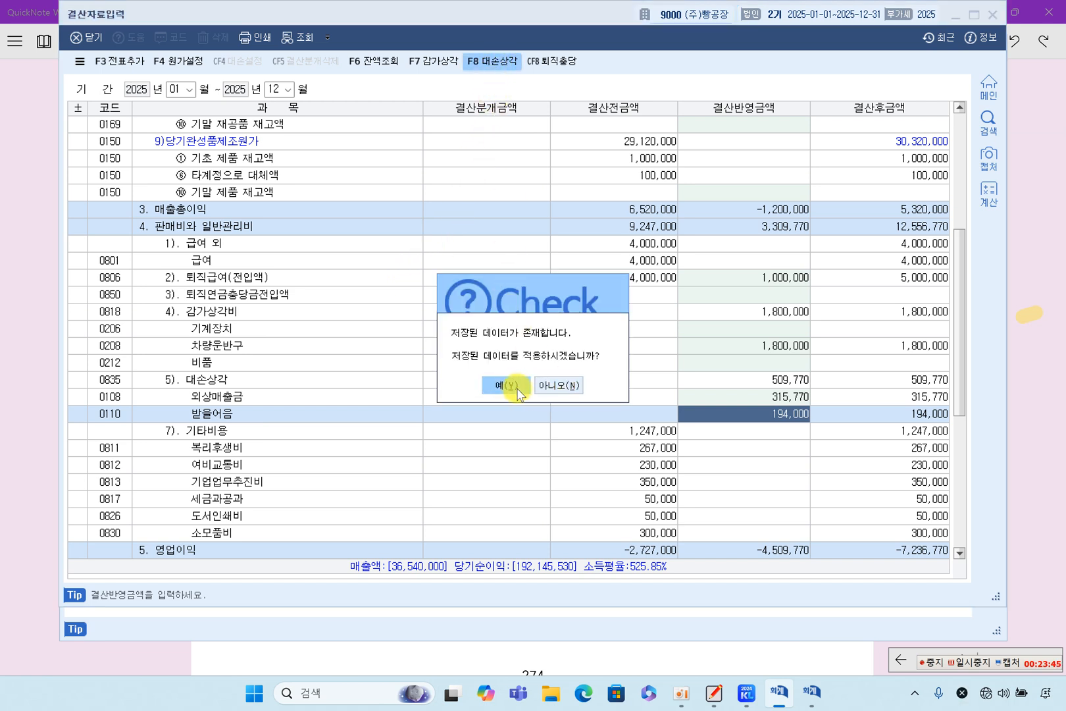
left_click(520, 393)
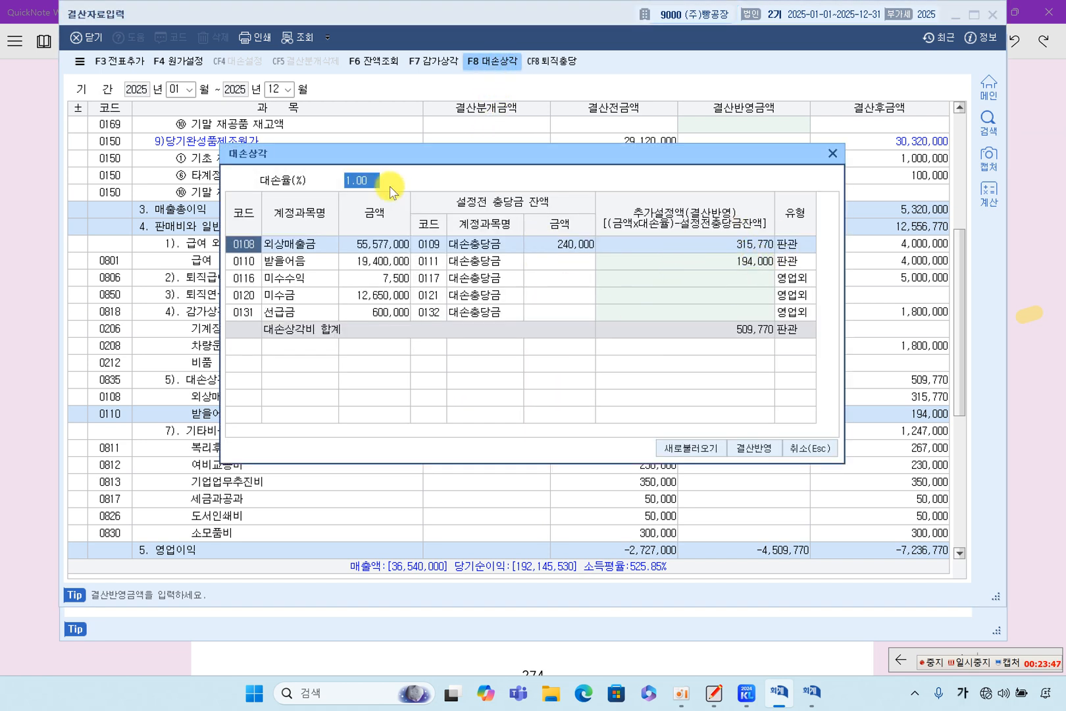
left_click(797, 448)
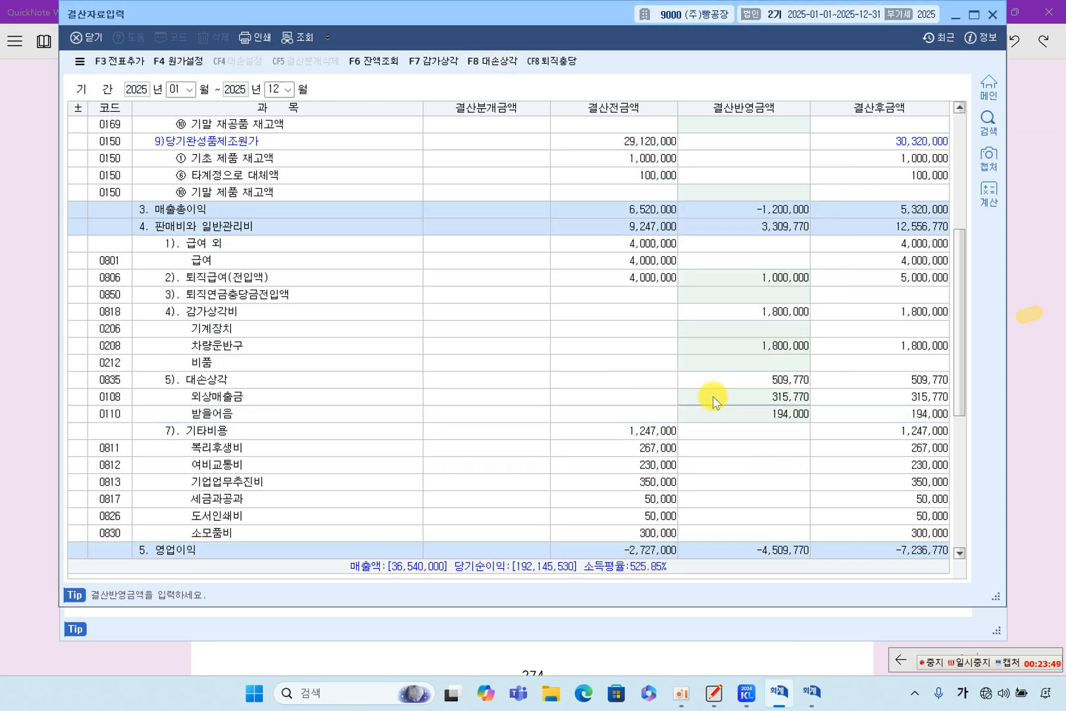
left_click(732, 429)
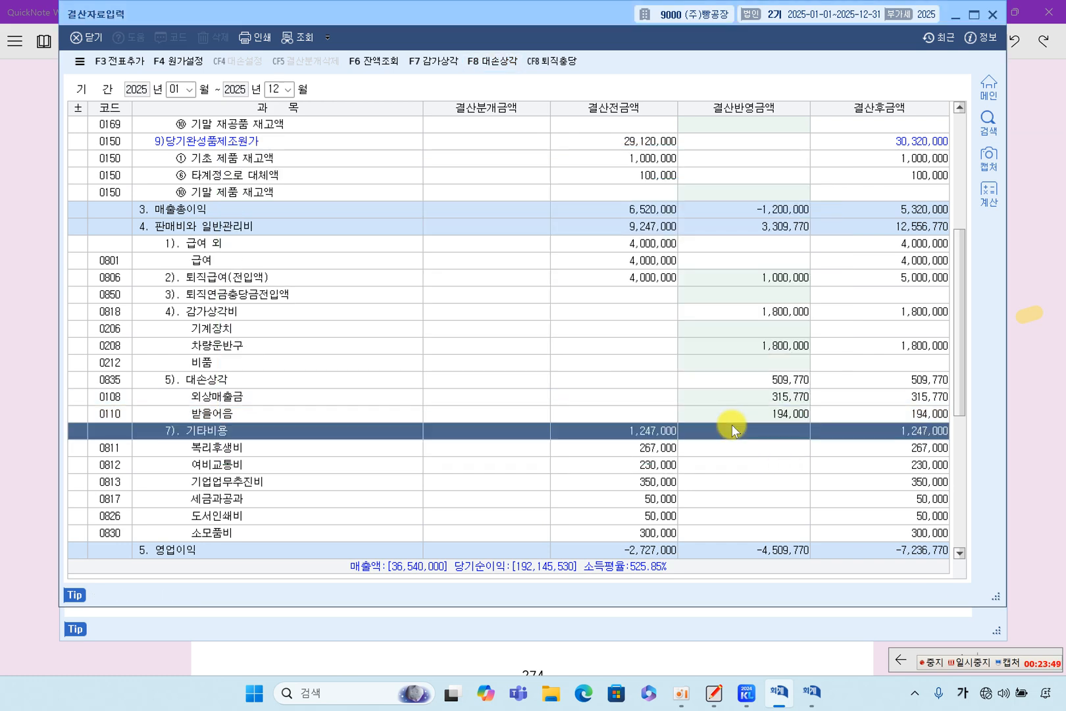
Step: Underline the 기말원재료, 기말재공품 and 기말제품 amounts in worksheet item (4) in red, and minimize the 합계잔액시산표 window
left_click(1034, 409)
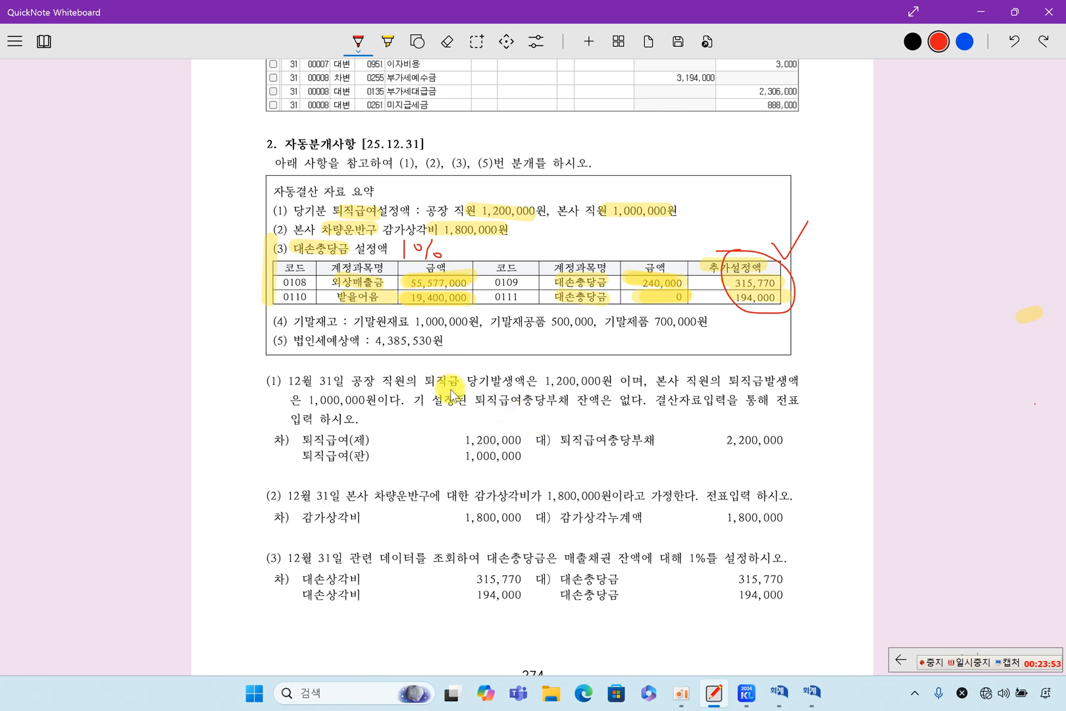
mouse_move(361, 321)
left_mouse_down()
mouse_move(570, 332)
mouse_move(710, 326)
left_mouse_up()
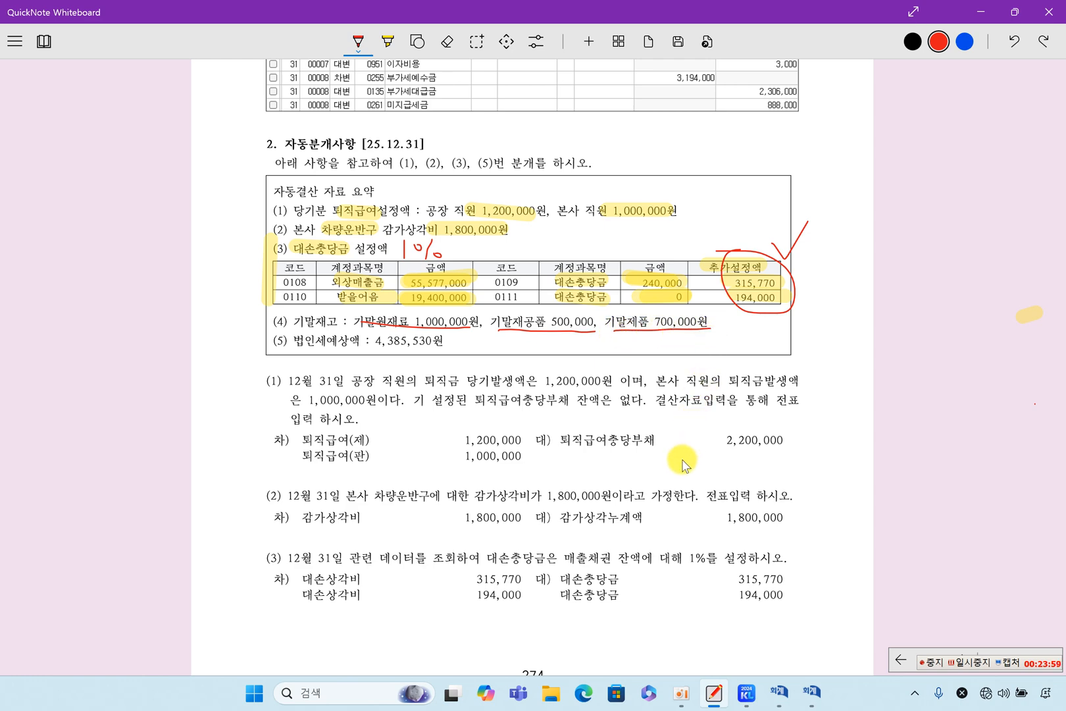
left_click(811, 692)
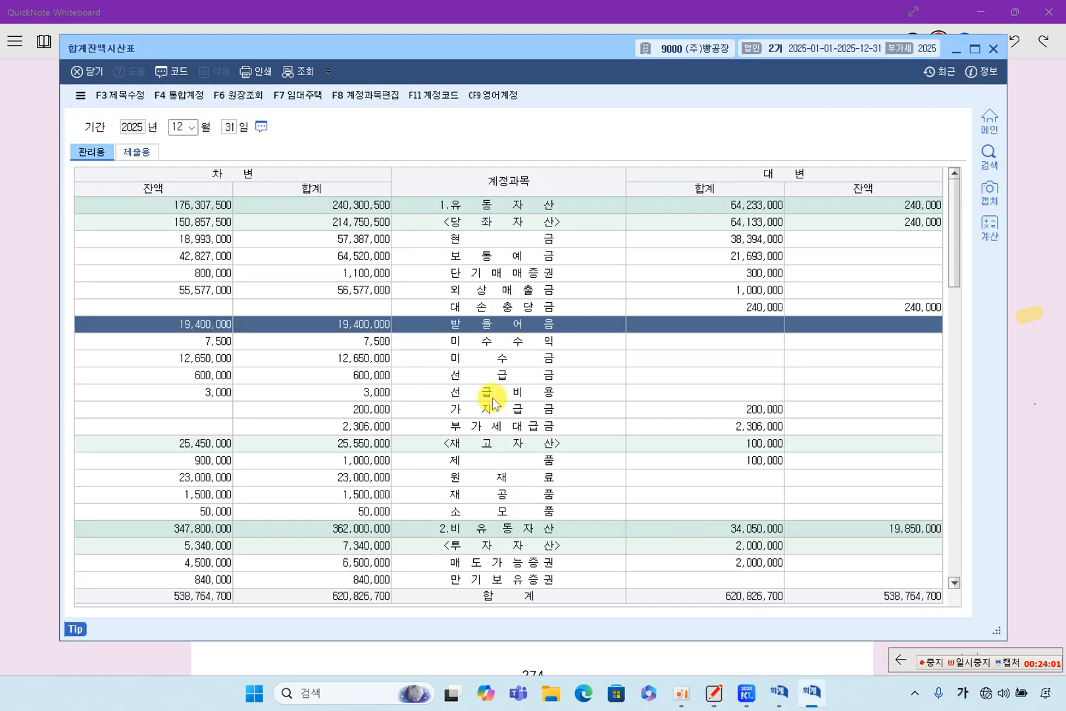
left_click(955, 48)
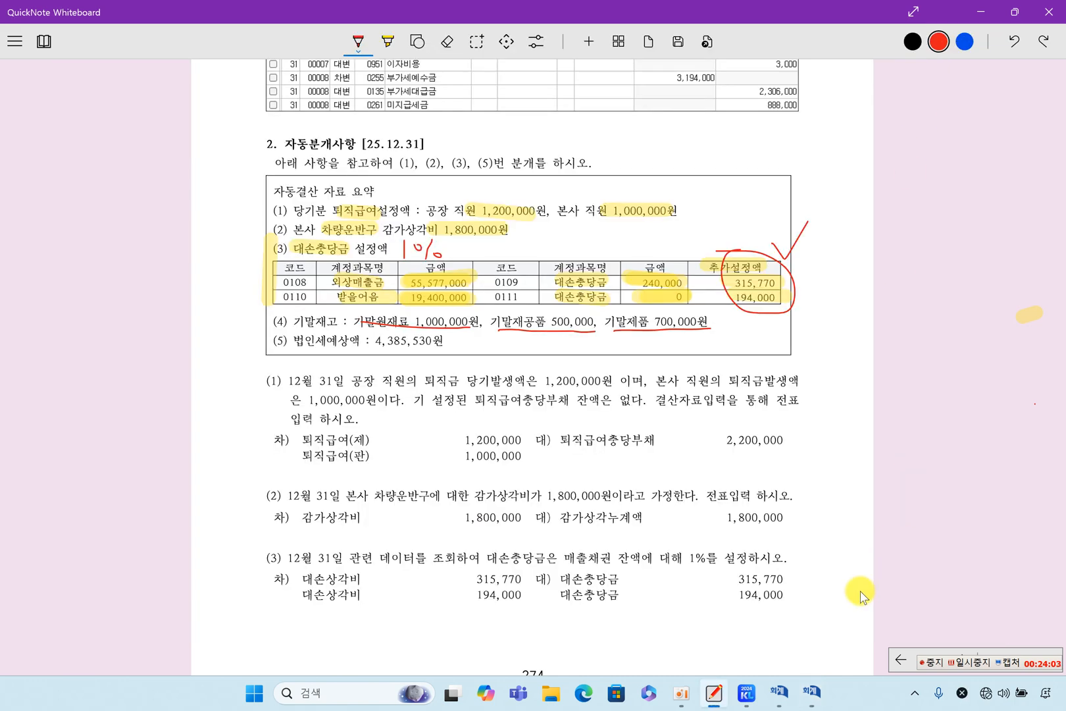
Step: Switch to 결산자료입력 and select the 결산반영금액 cell of 기말 원재료 재고액 in the 원재료비 section
left_click(781, 692)
scroll(586, 336, "up", 6)
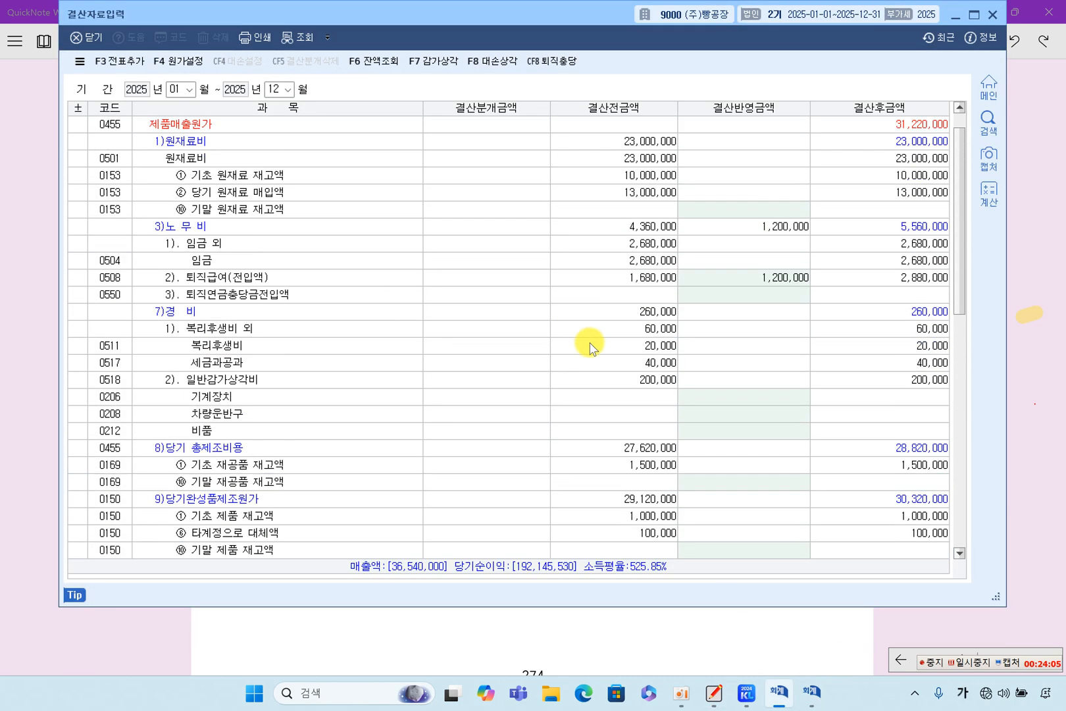
scroll(591, 347, "up", 1)
left_click(209, 262)
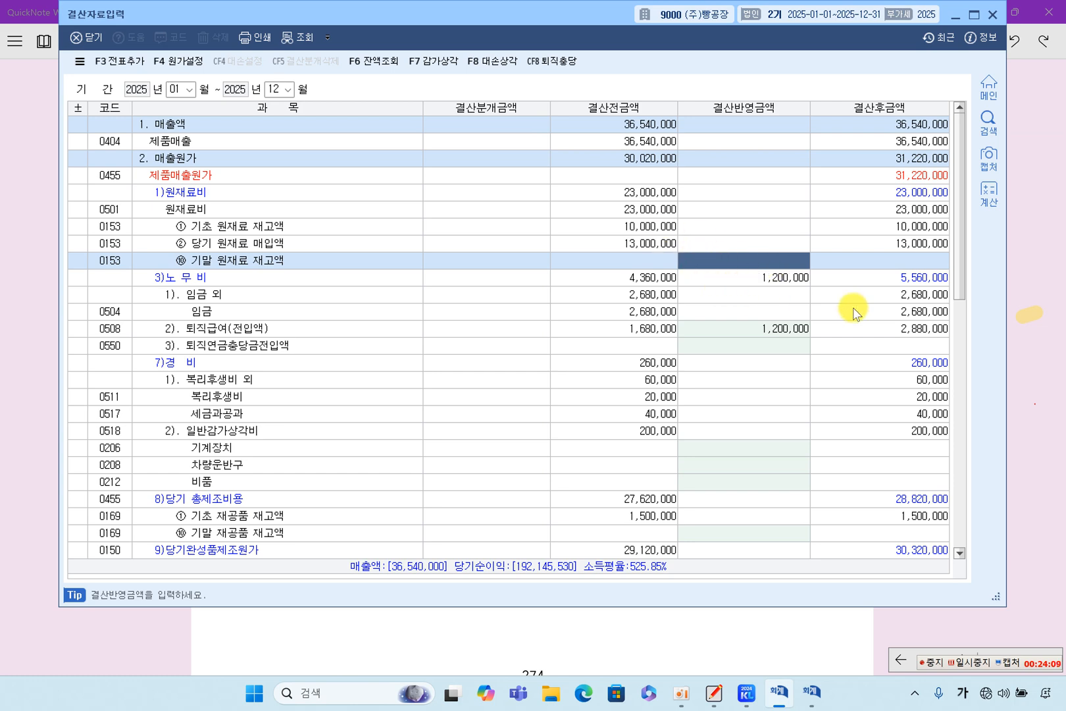
Step: Activate the yellow highlighter in QuickNote, close the 합계잔액시산표 window, and return to the 기말 원재료 재고액 cell in 결산자료입력
left_click(1060, 310)
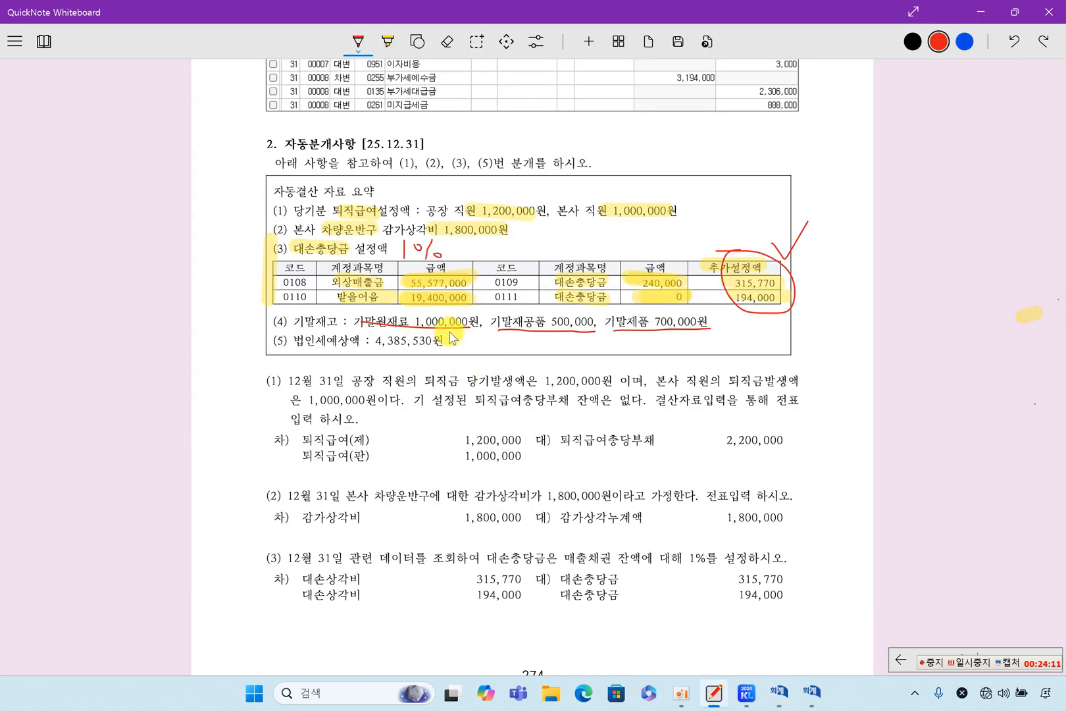
left_click(388, 42)
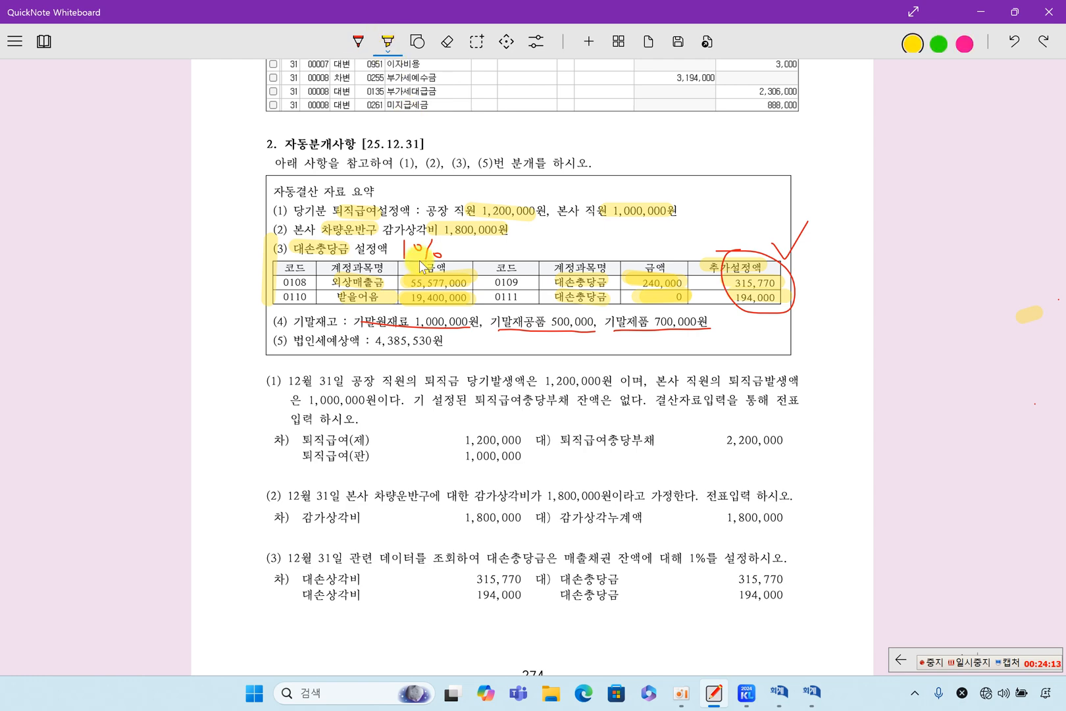
left_click(812, 692)
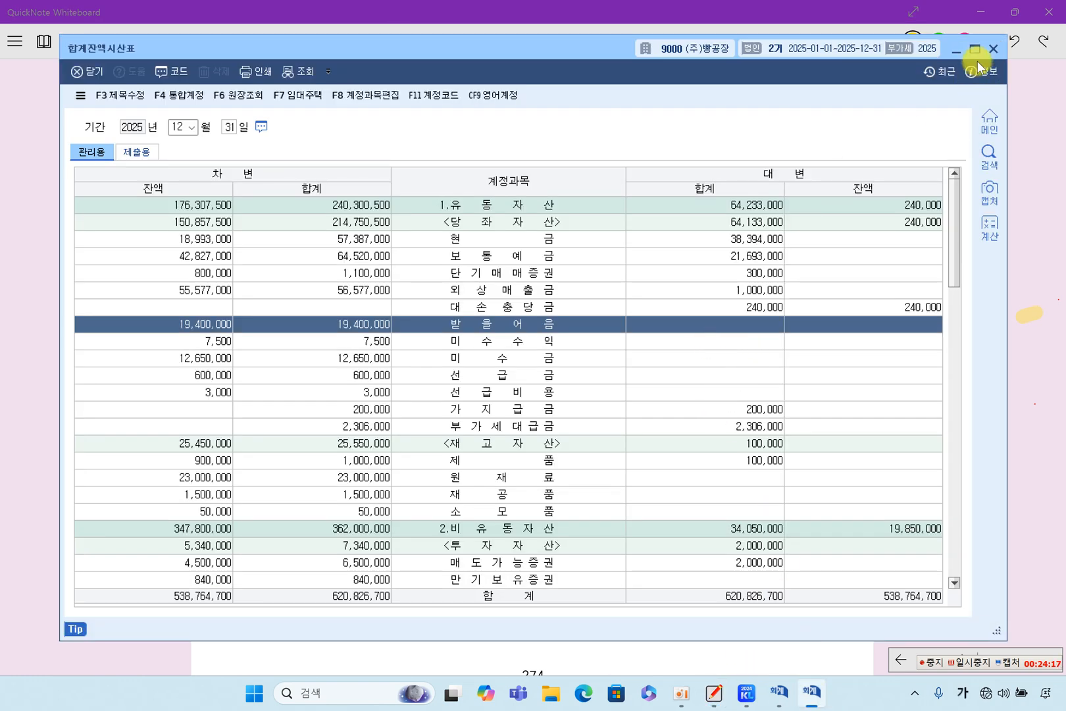
left_click(993, 48)
left_click(795, 692)
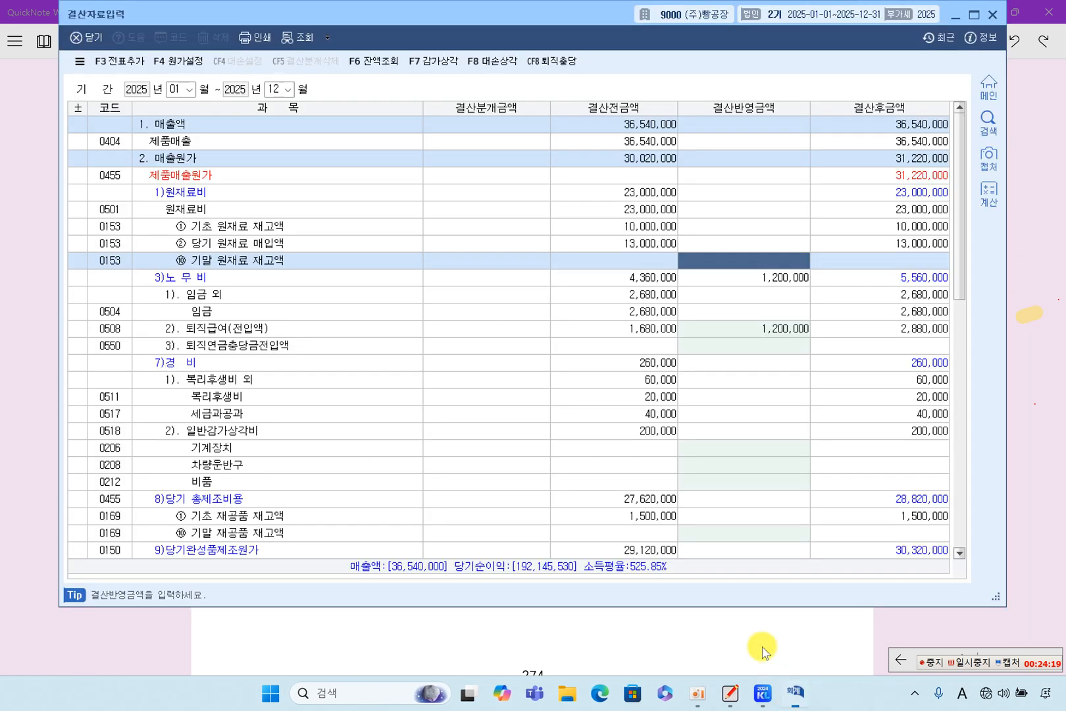
left_click(752, 278)
key("Up")
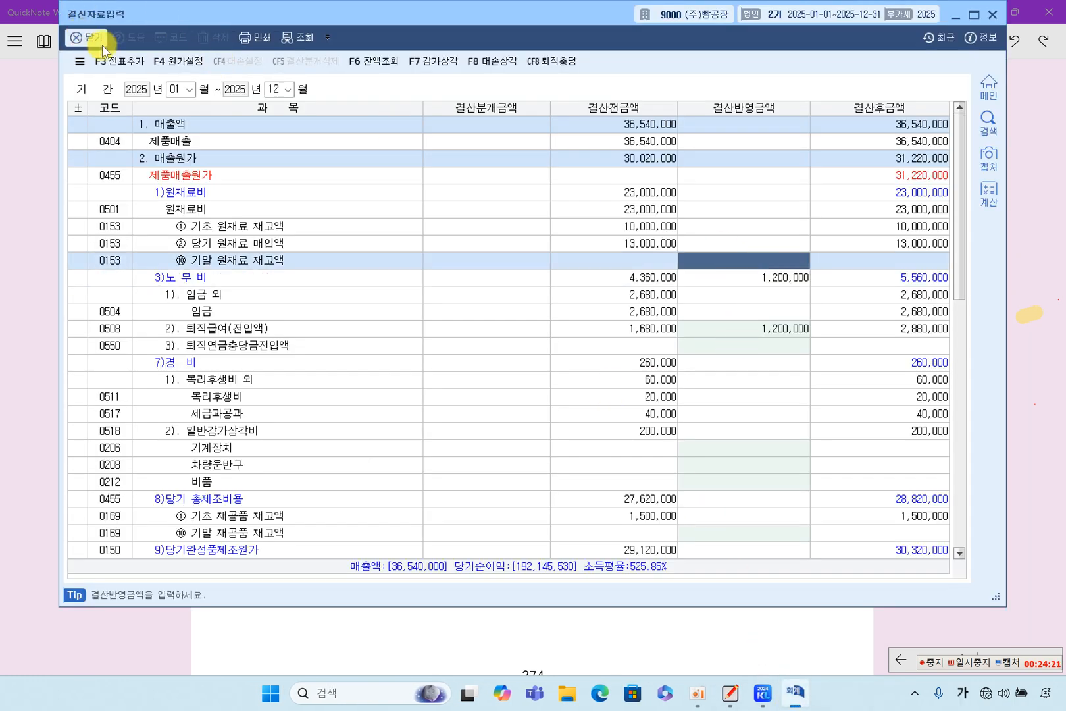
Step: Enter 1,000,000 as the 결산반영금액 of 기말 원재료 재고액 and select the 원재료비 subtotal row
type("1,000,000")
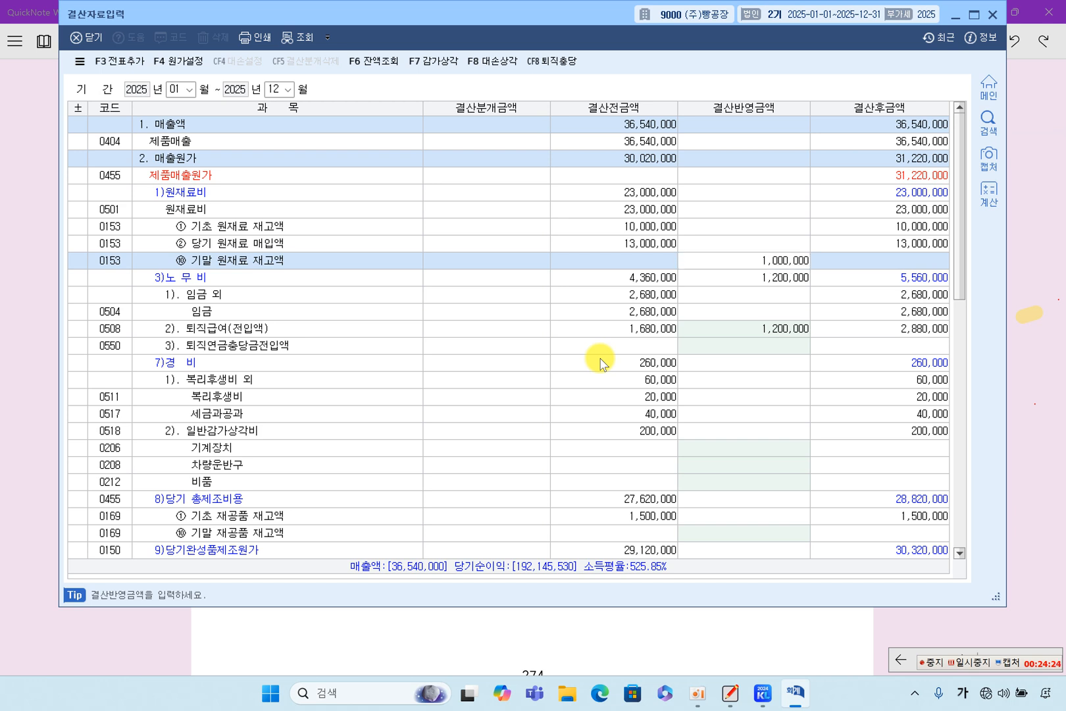
key("Return")
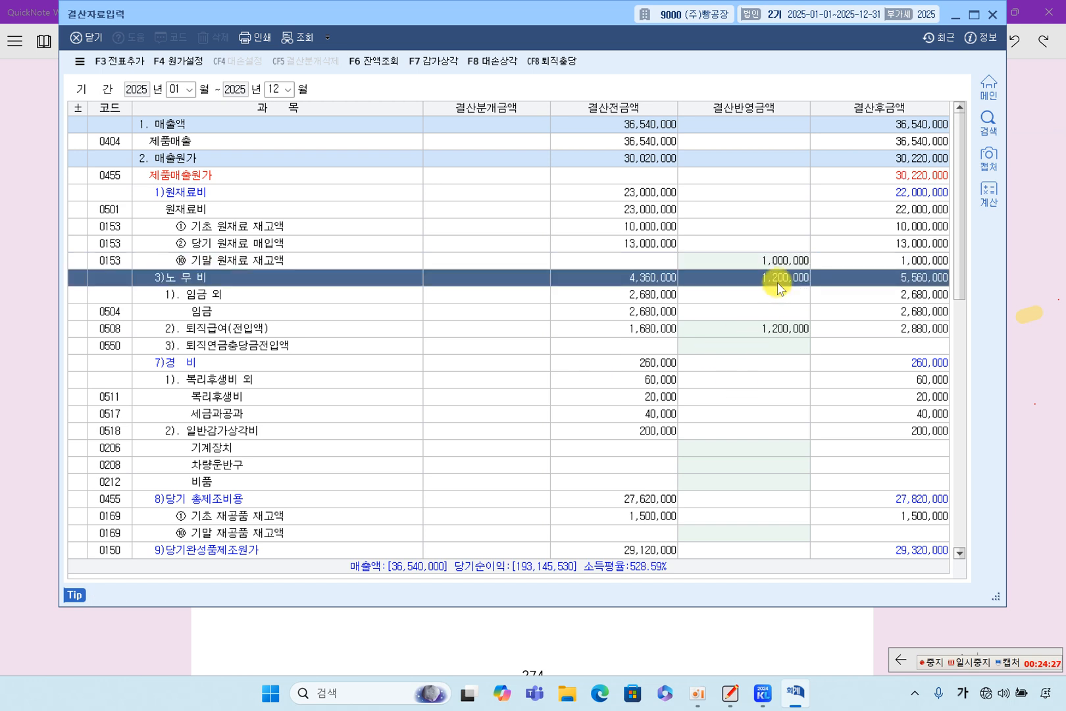
left_click(780, 262)
left_click(901, 192)
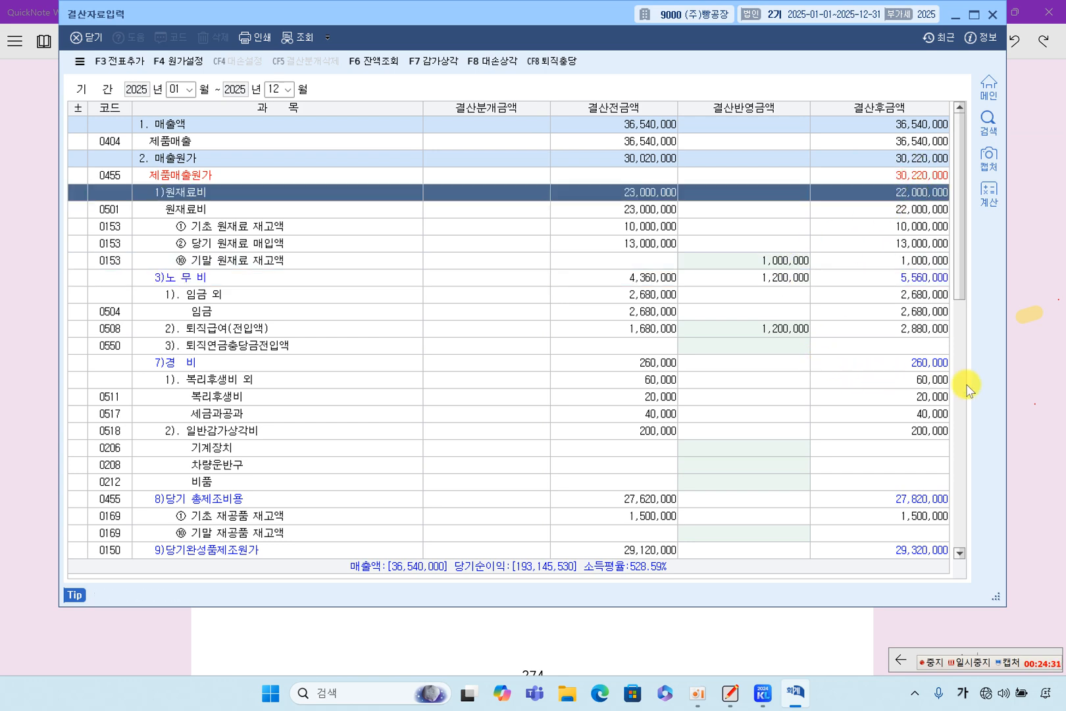
Step: Check worksheet item (4) in QuickNote, then examine the 원재료비, 노무비, 경비 and 당기 총제조비용 rows in 결산자료입력
left_click(1039, 374)
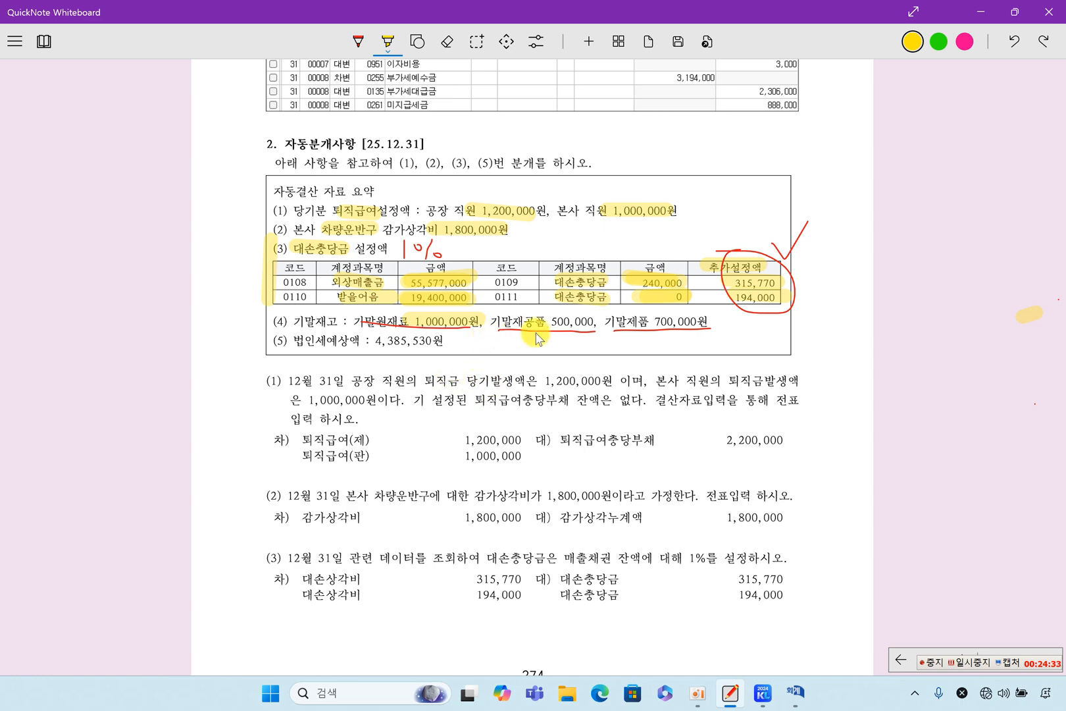
left_click(795, 691)
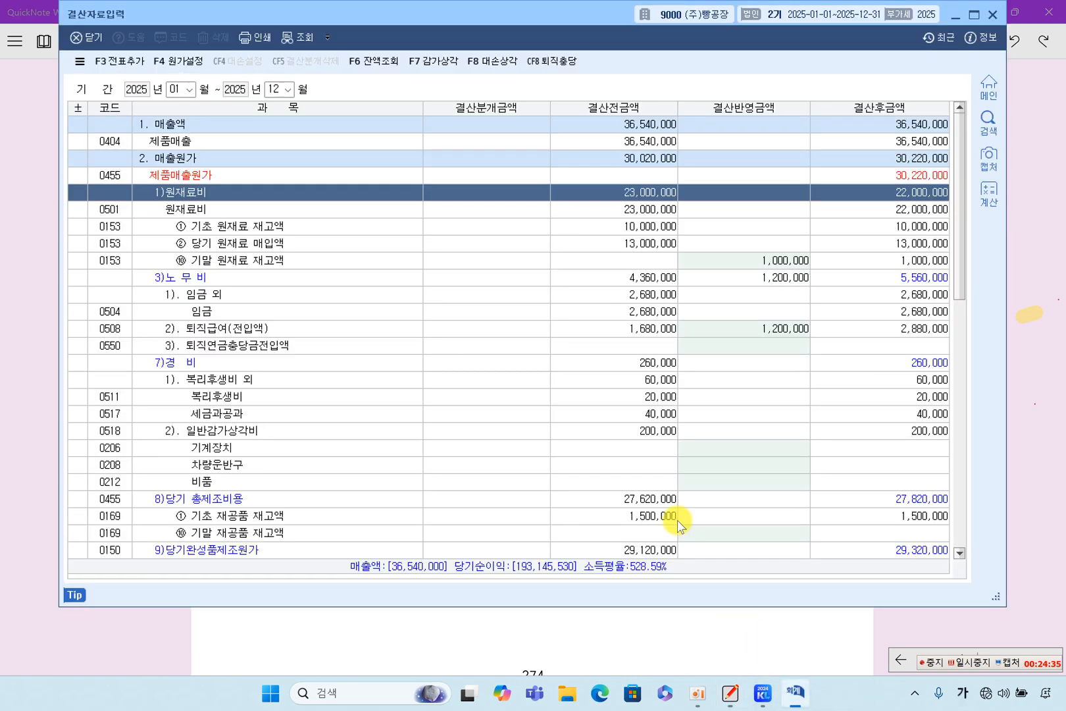
left_click(514, 398)
left_click(233, 192)
left_click(217, 275)
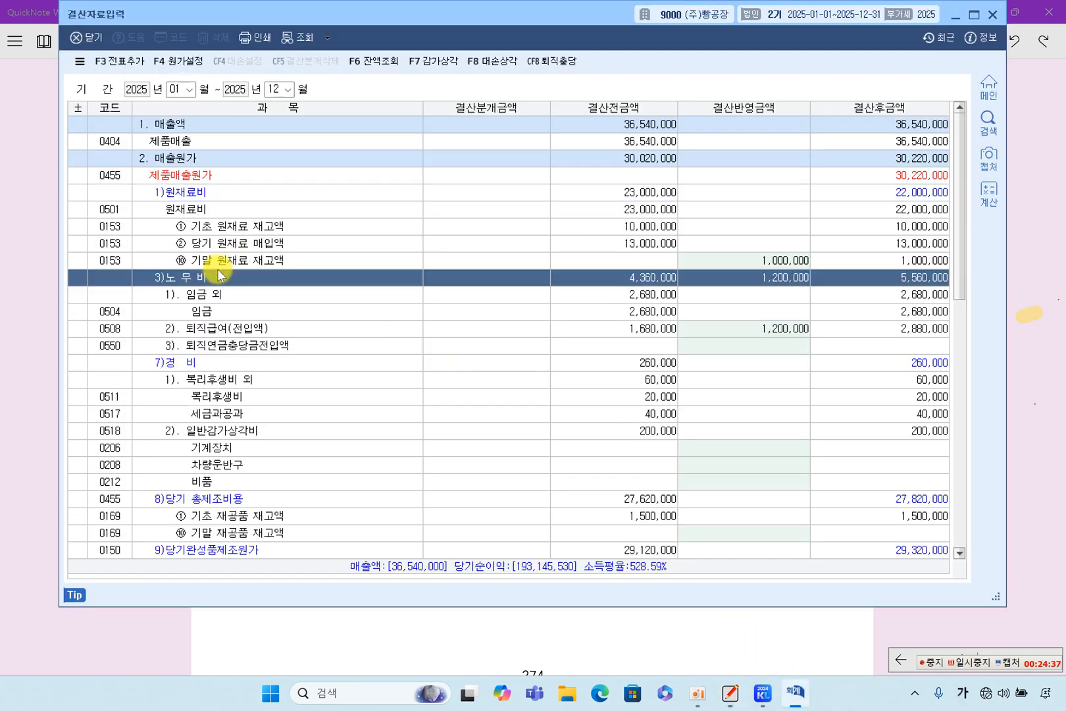
left_click(227, 362)
left_click(296, 499)
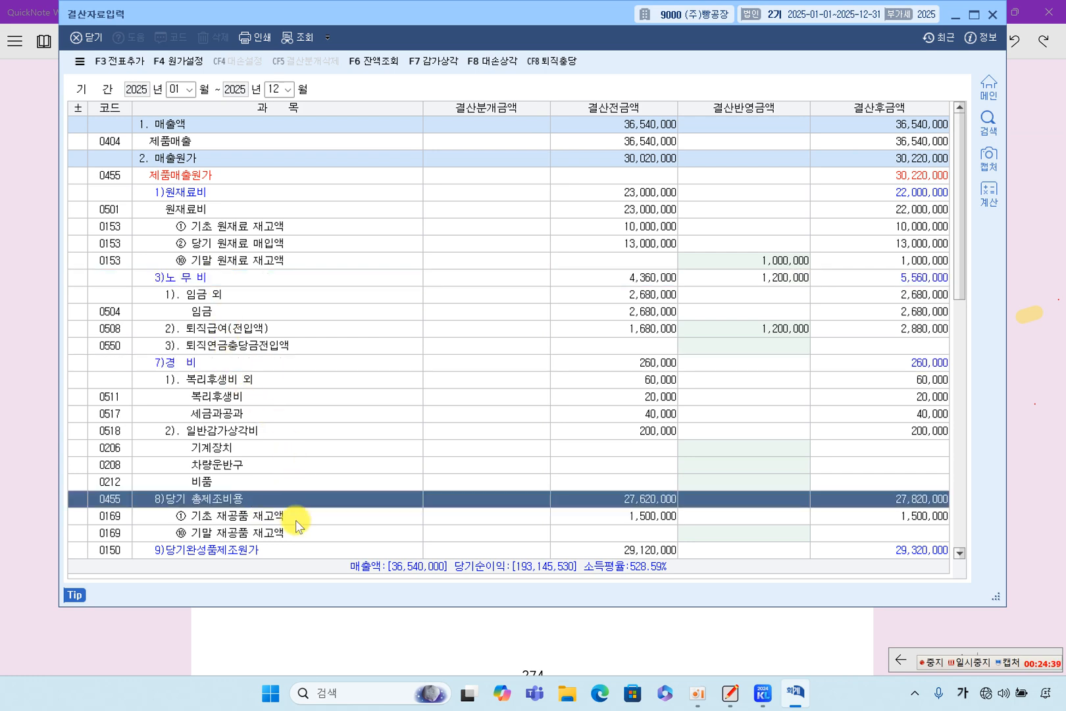
scroll(304, 523, "down", 2)
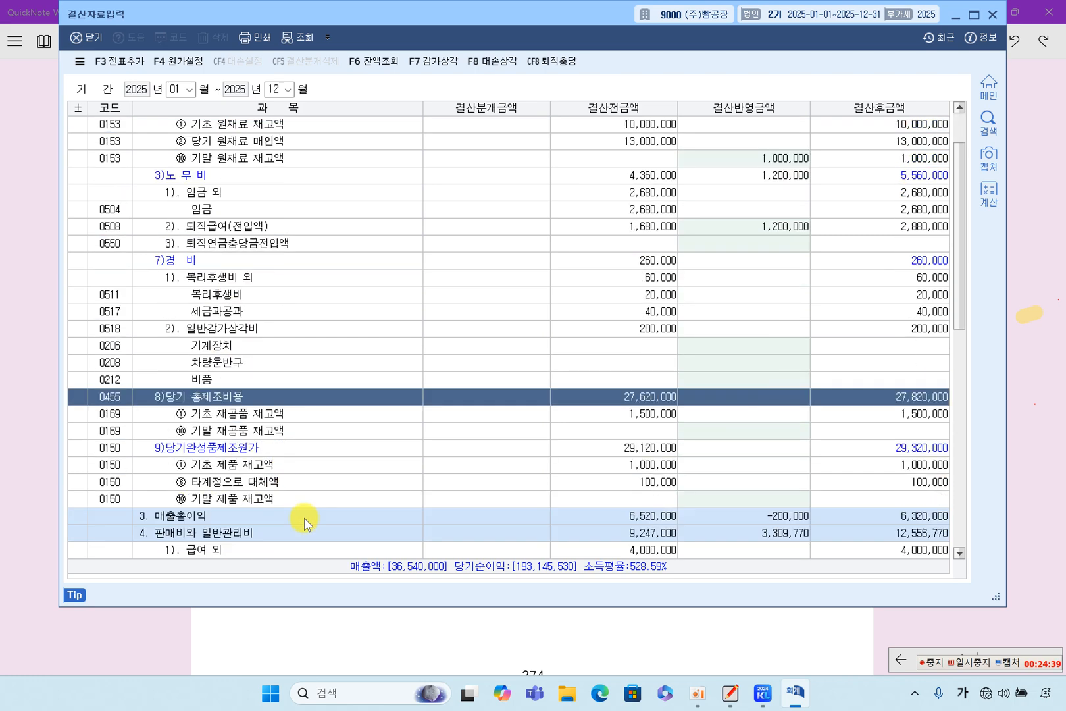
Step: Highlight the 기말재공품 amount in worksheet item (4) and enter 500,000 as the 결산반영금액 of 기말 재공품 재고액 in 결산자료입력
left_click(229, 423)
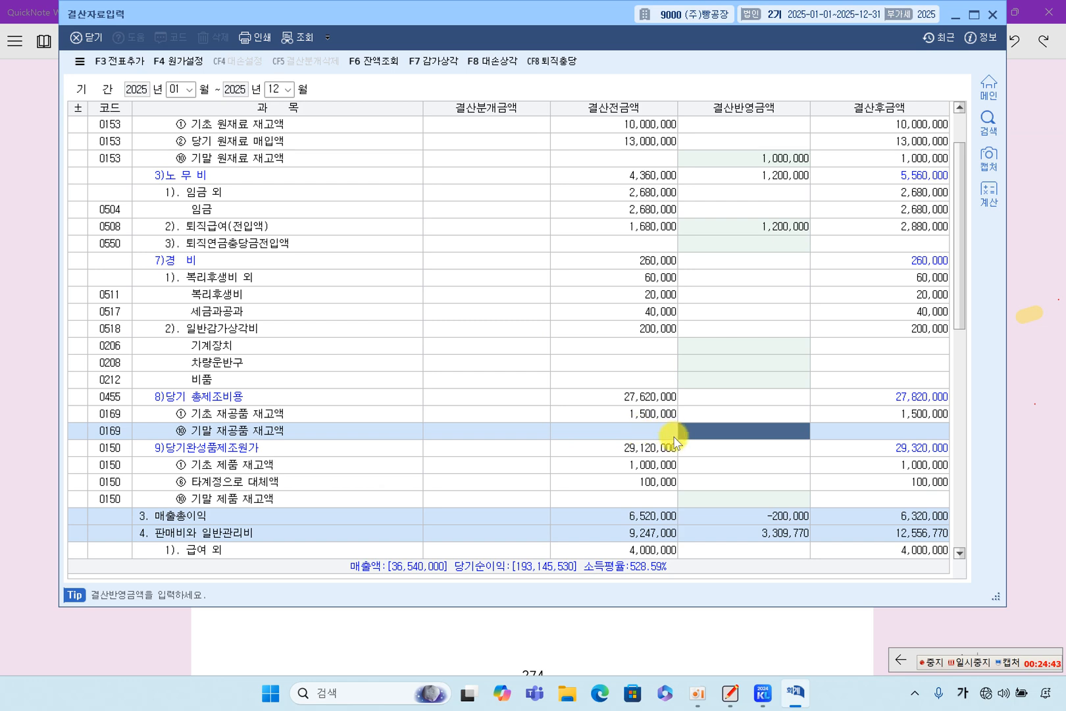
key("alt+Tab")
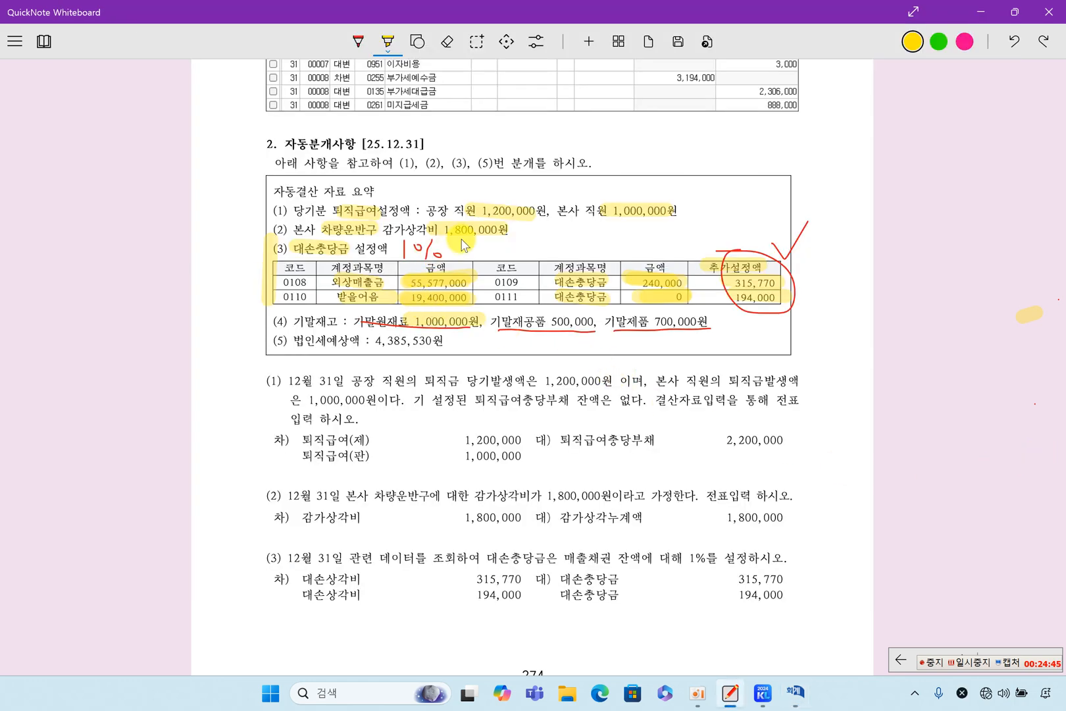
left_click_drag(514, 322, 545, 322)
left_click(795, 691)
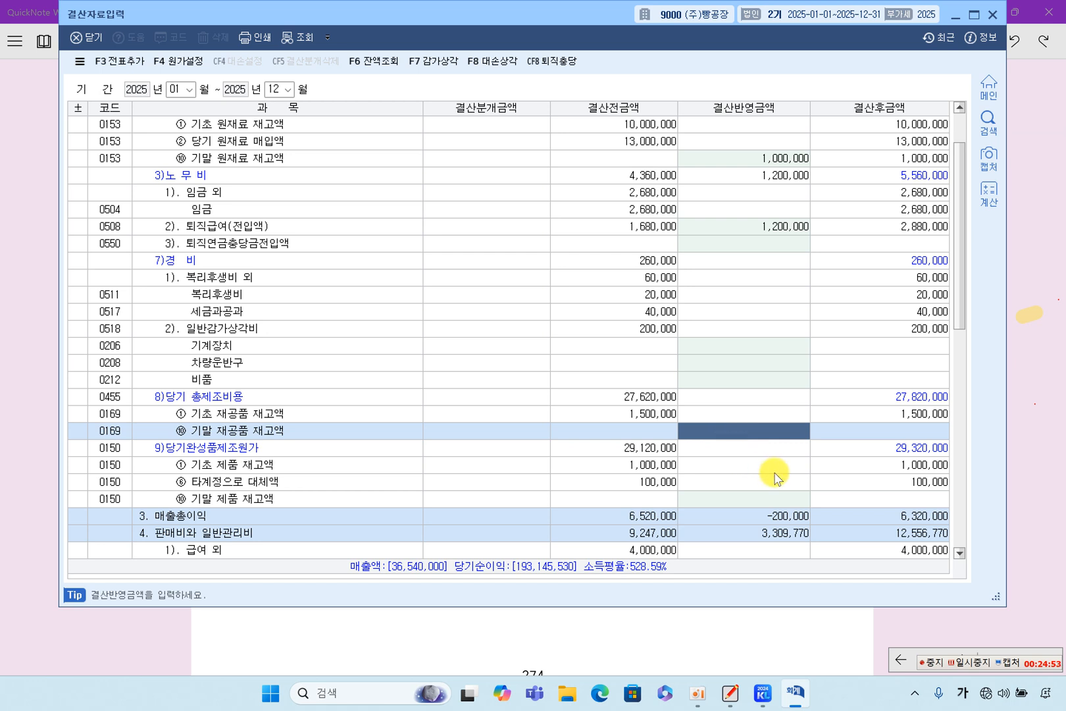
type("500,000")
key("Return")
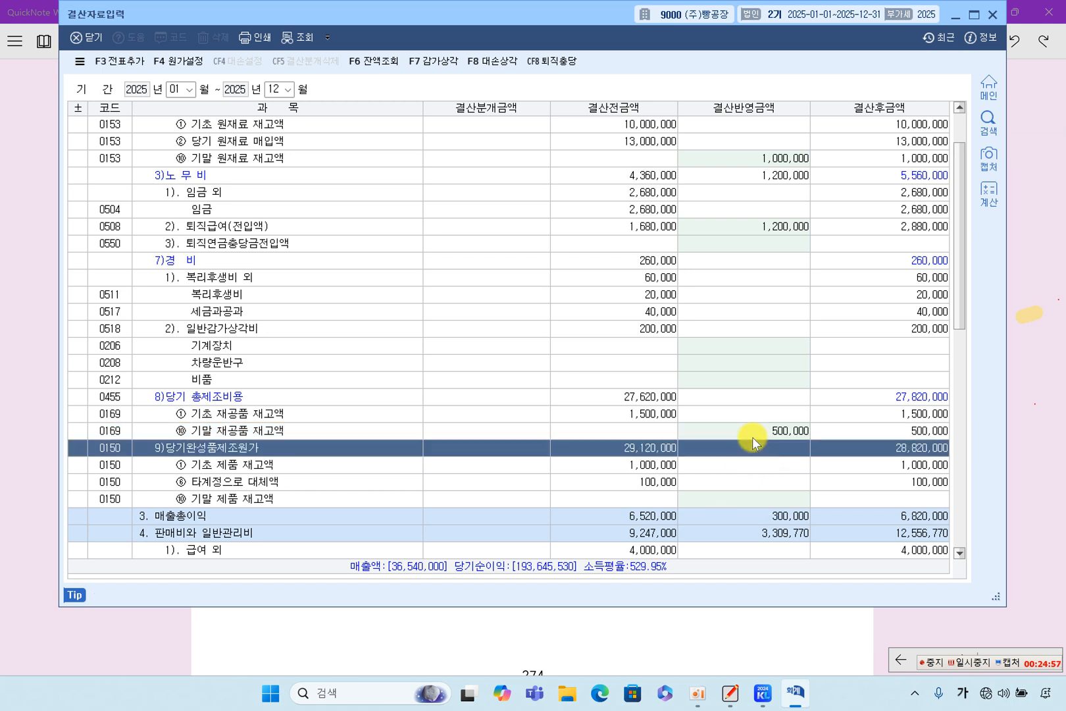
Step: Examine the 당기완성품제조원가, 기초 제품 재고액 and 타계정으로 대체액 rows in 결산자료입력
left_click(197, 449)
left_click(633, 465)
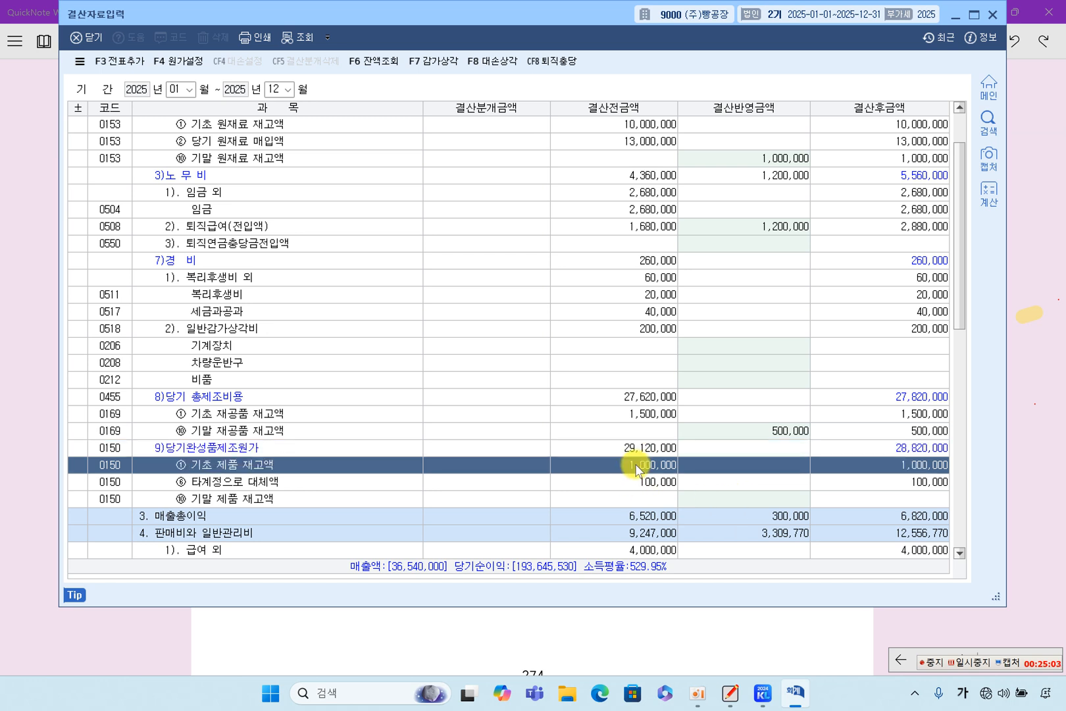
left_click(644, 483)
left_click(648, 467)
left_click(649, 482)
left_click(648, 466)
left_click(651, 482)
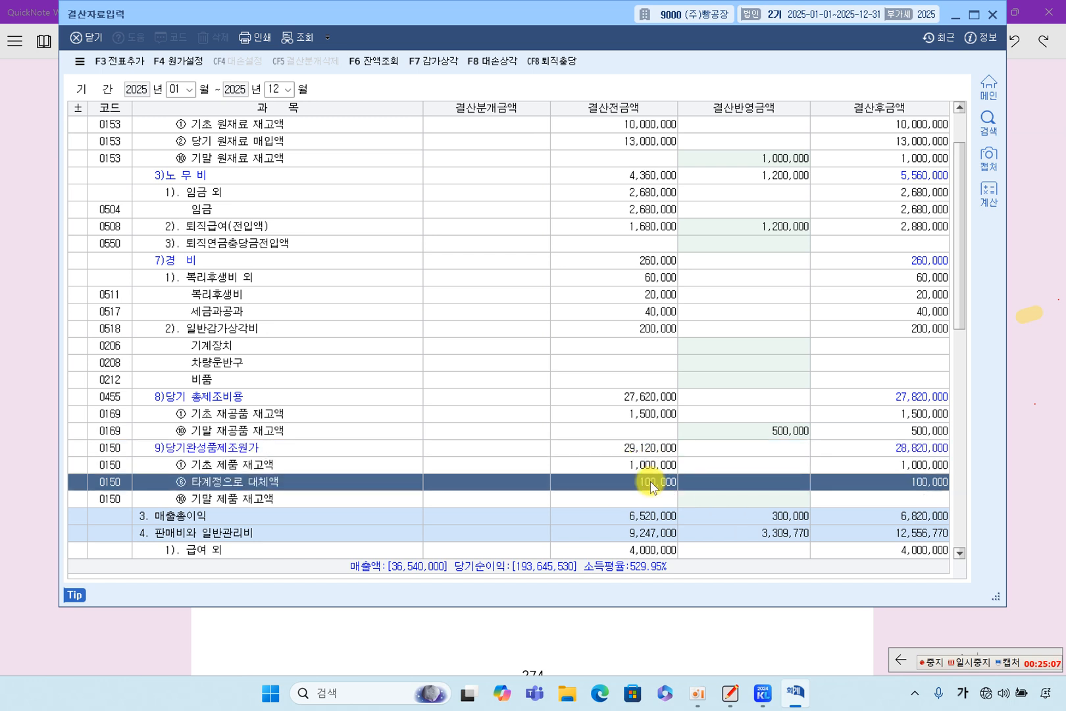
Step: Highlight 기말제품 700,000원 in worksheet item (4) and enter 700,000 as the 결산반영금액 of 기말 제품 재고액 in 결산자료입력
left_click(1032, 450)
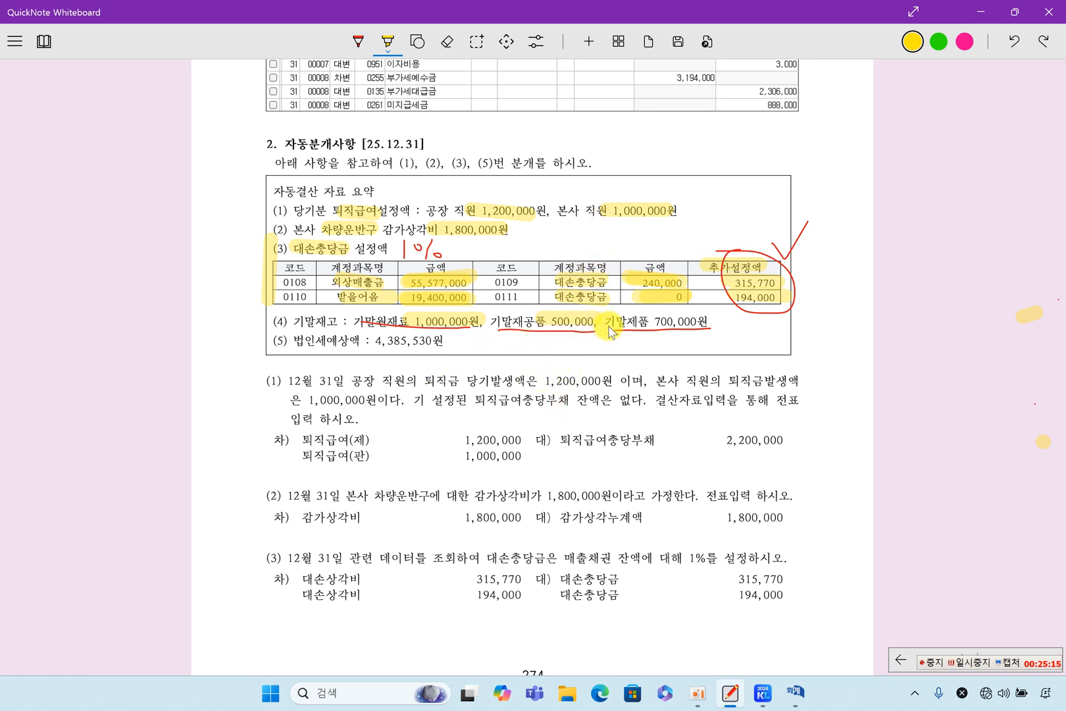
left_click_drag(624, 326, 711, 320)
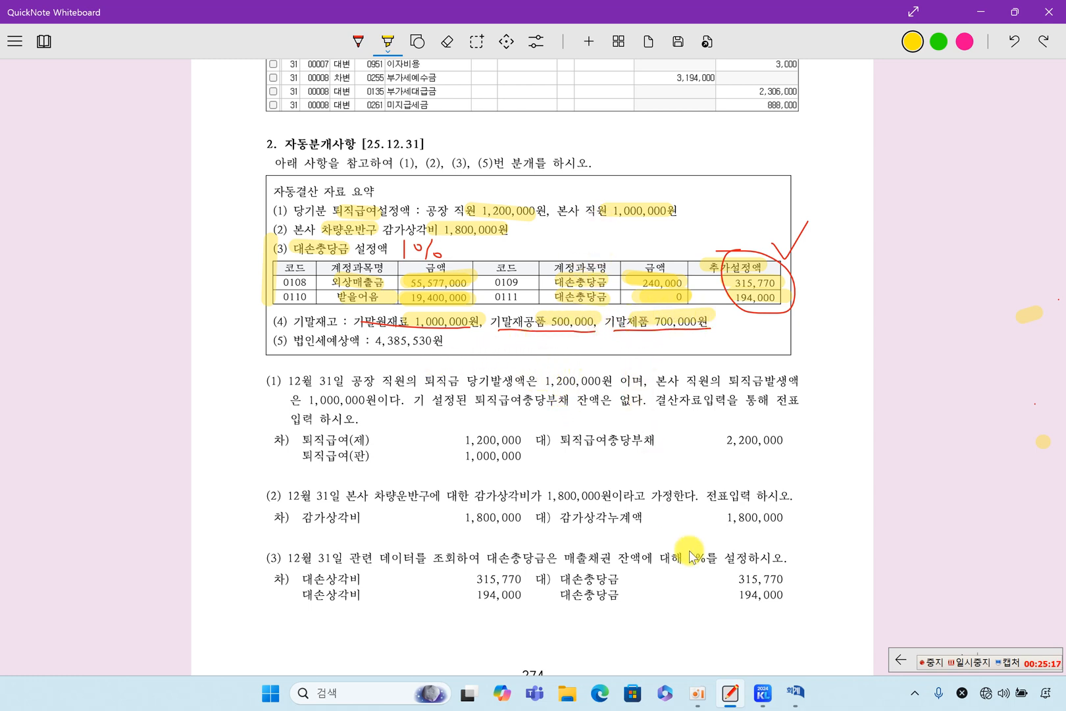
left_click(795, 693)
left_click(228, 462)
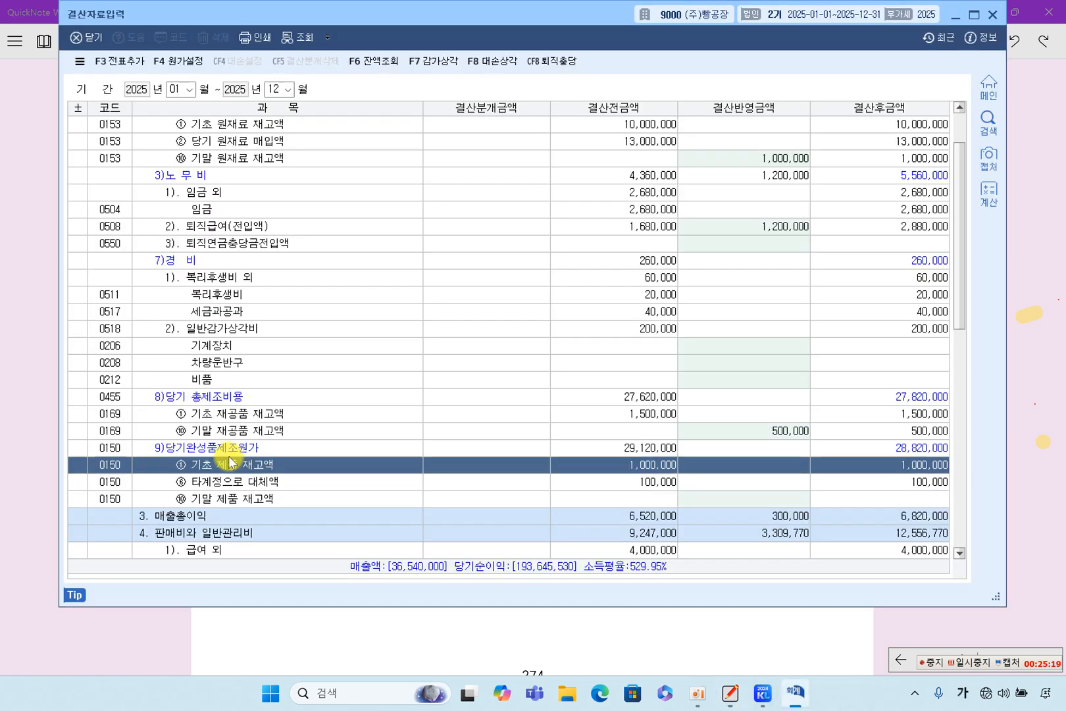
left_click(225, 482)
left_click(222, 499)
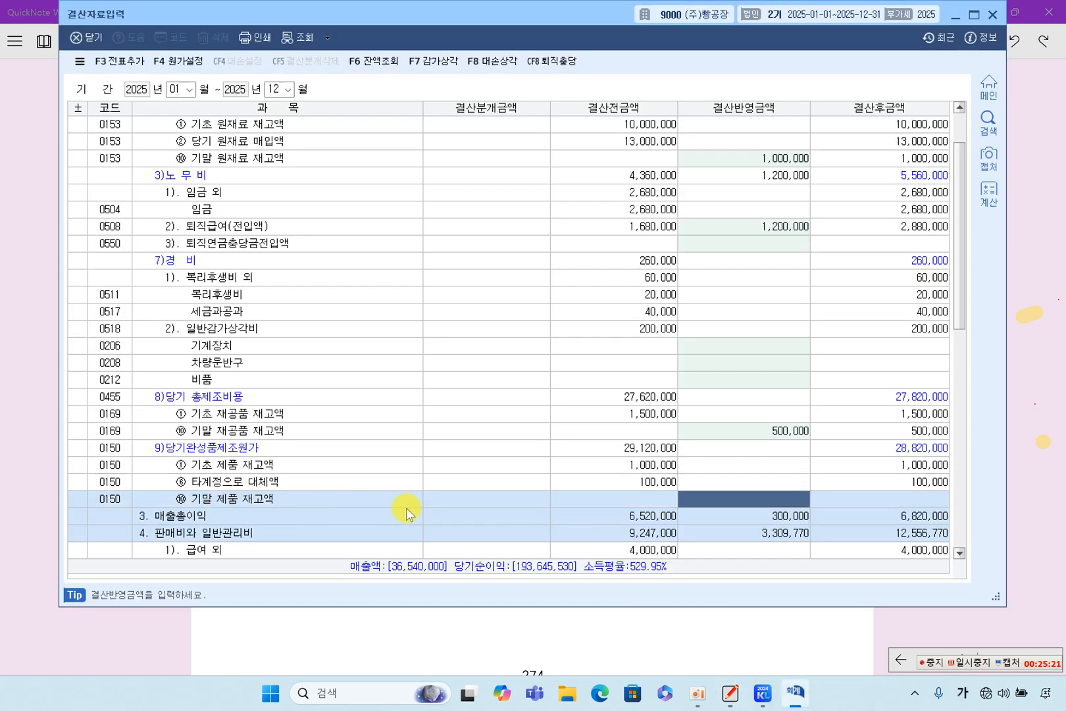
type("700,000")
key("Return")
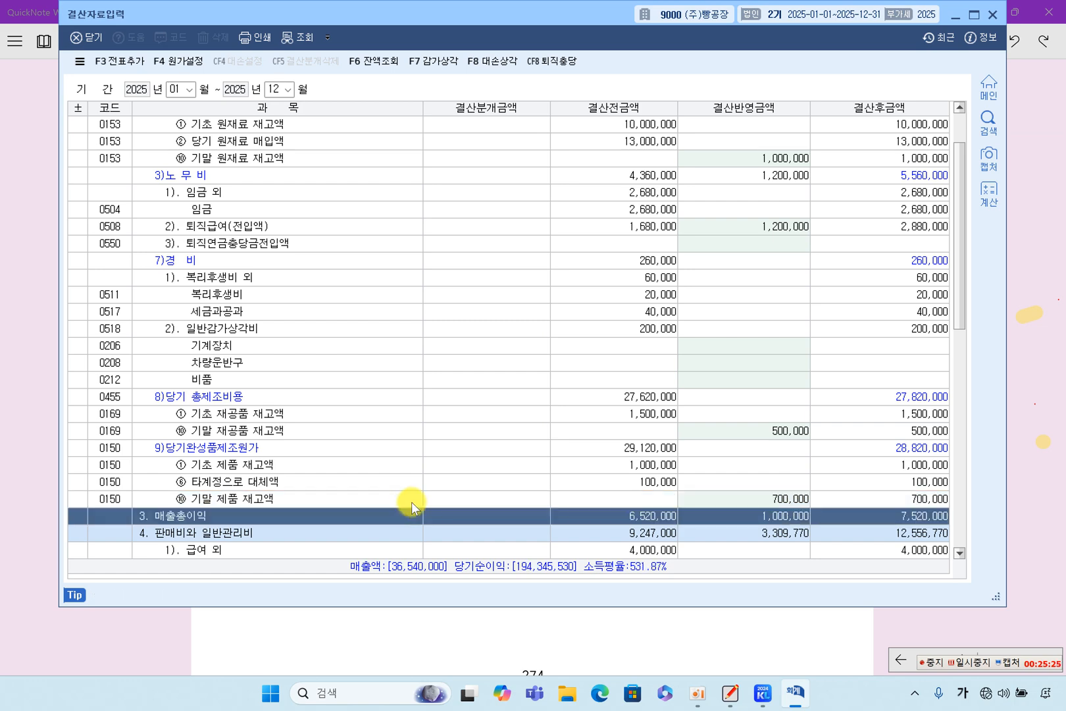
Step: Switch to QuickNote and look through the worksheet's answer entries and 결산자료 입력화면, returning to the item (4) journal entries
left_click(1033, 389)
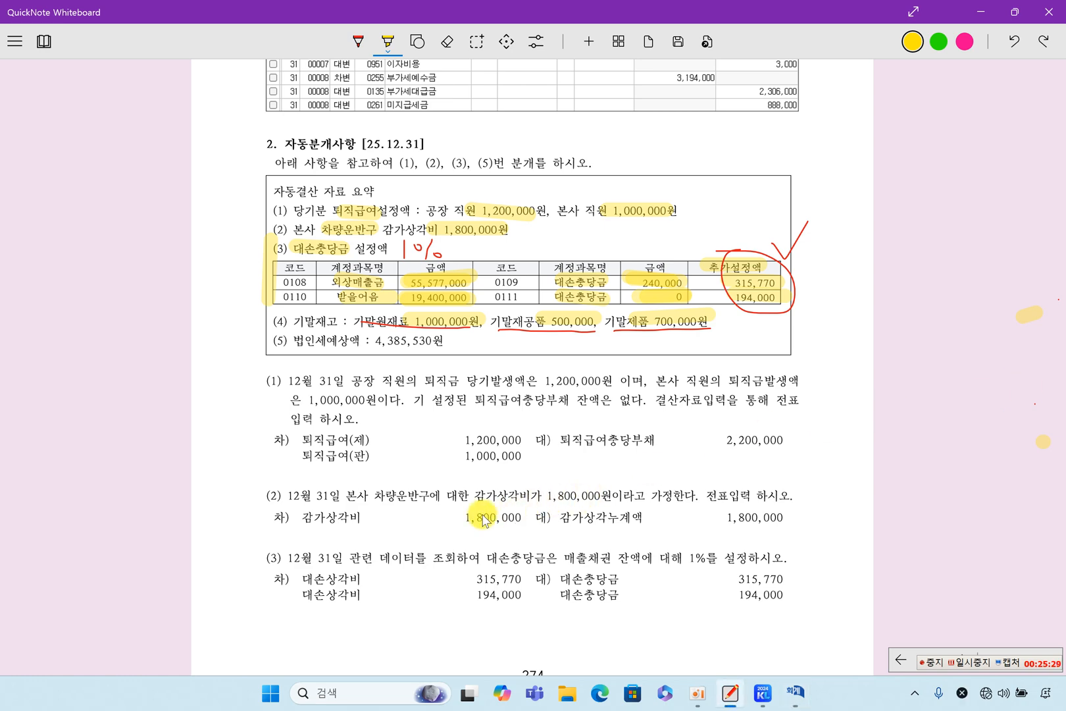
scroll(483, 520, "down", 5)
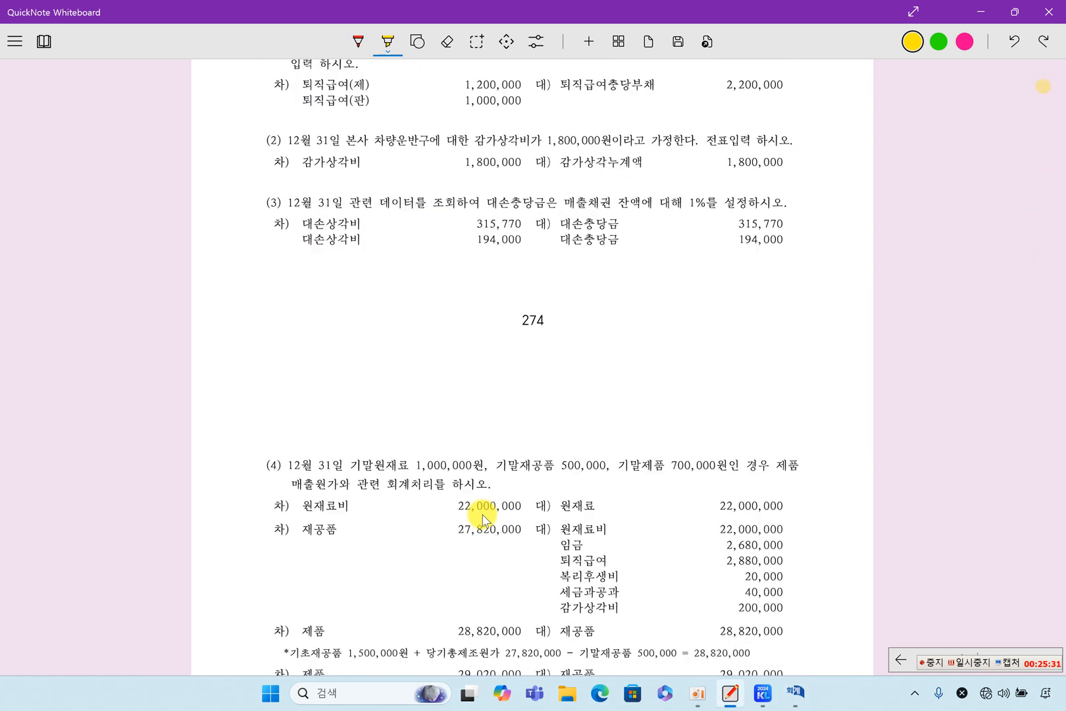
scroll(484, 520, "down", 3)
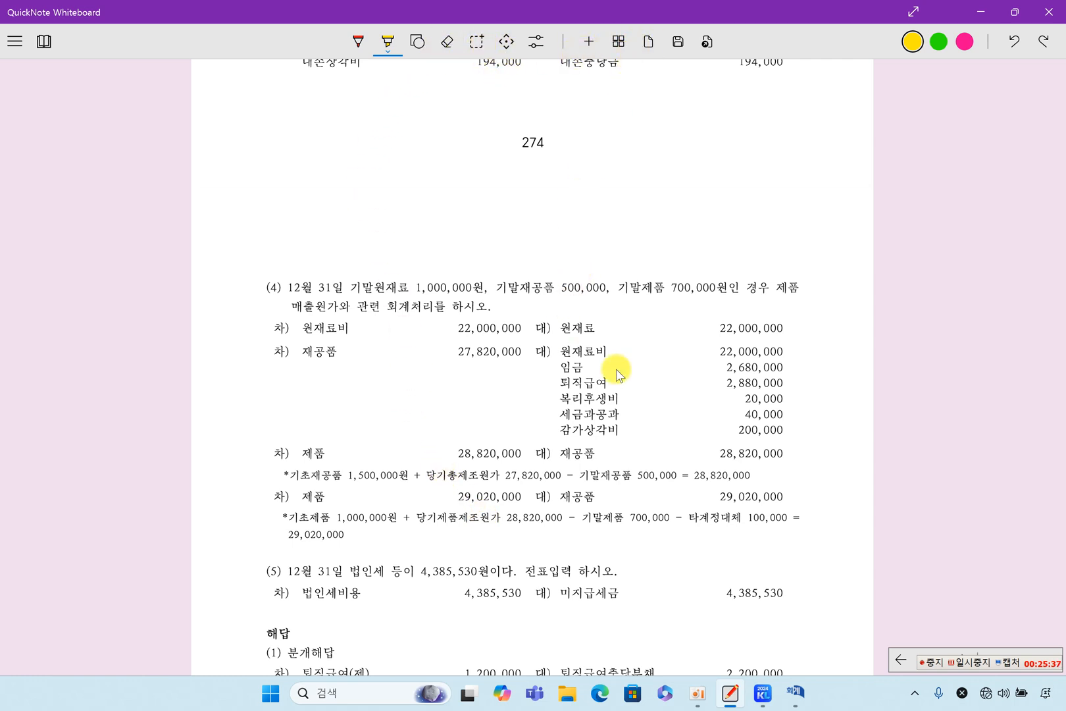
scroll(571, 409, "down", 9)
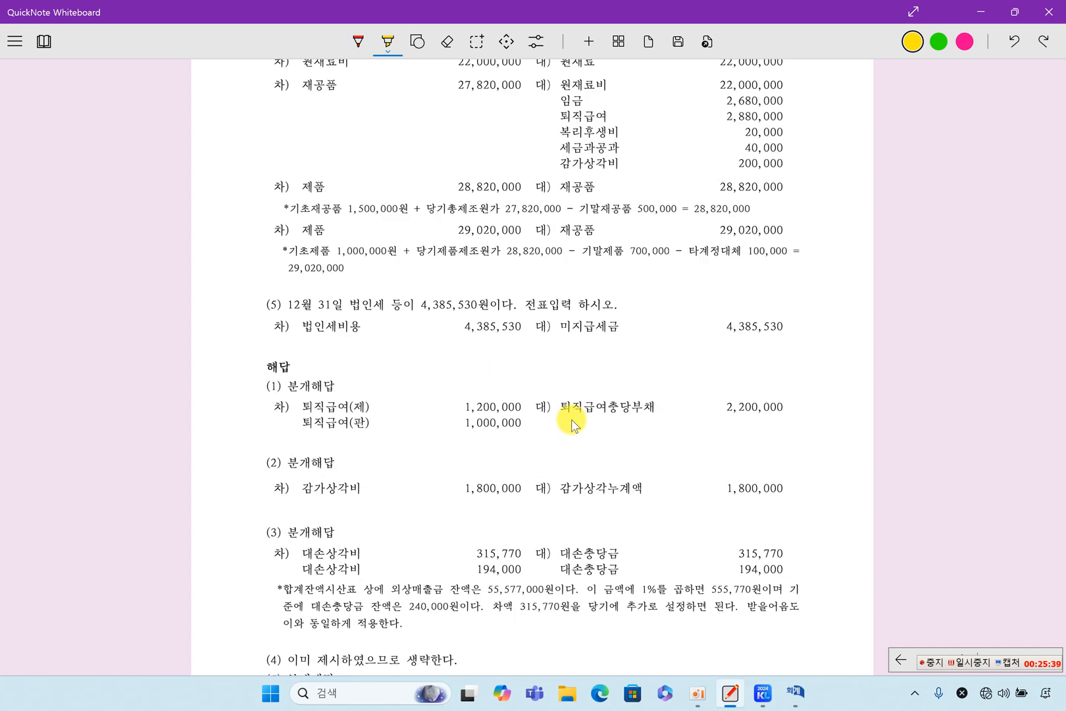
scroll(573, 429, "down", 7)
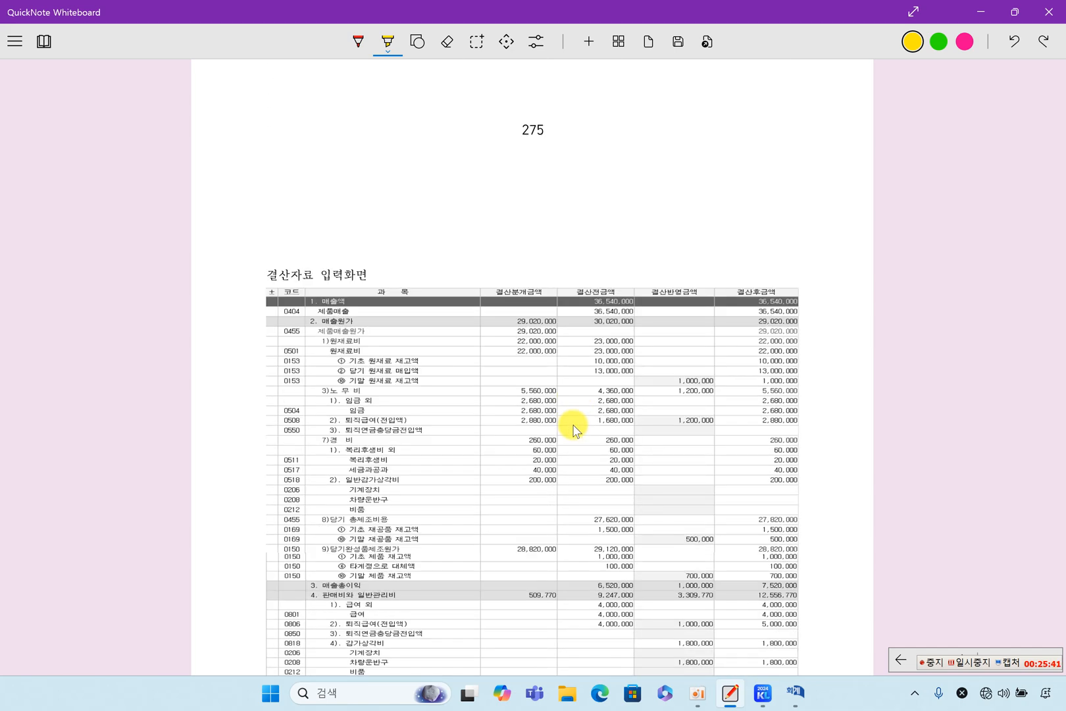
scroll(572, 429, "up", 9)
scroll(573, 430, "up", 9)
scroll(573, 429, "down", 3)
scroll(572, 429, "up", 1)
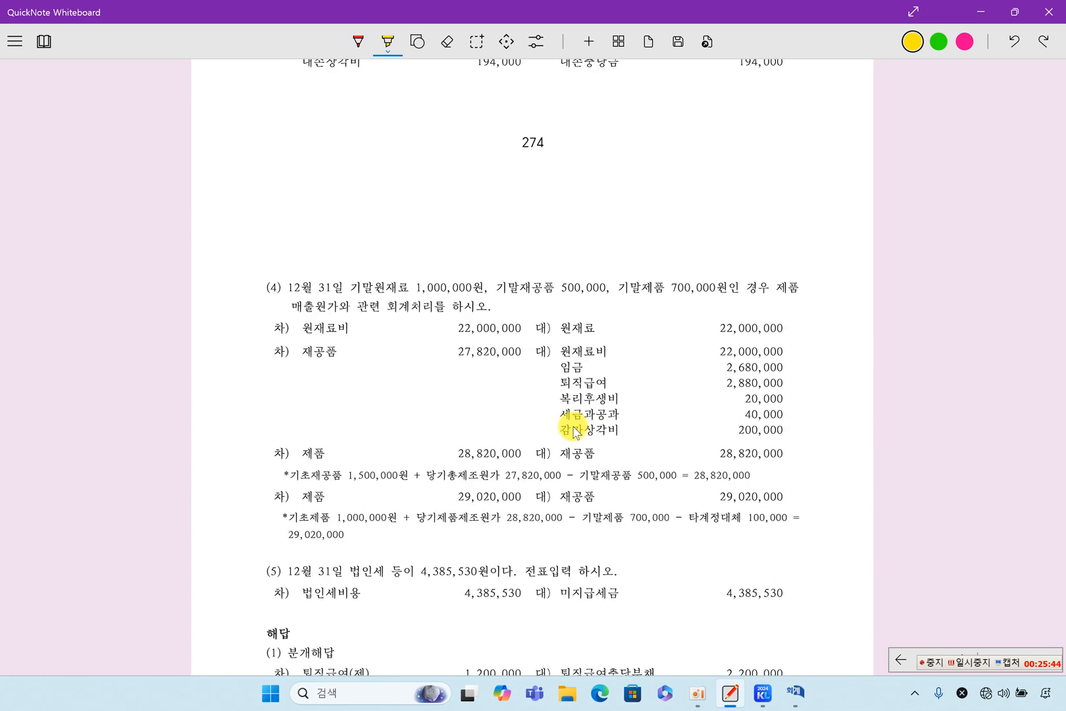
Step: Draw a red rectangle around the whole item (4) block of cost-of-sales journal entries on the worksheet
left_click(416, 43)
left_click(416, 43)
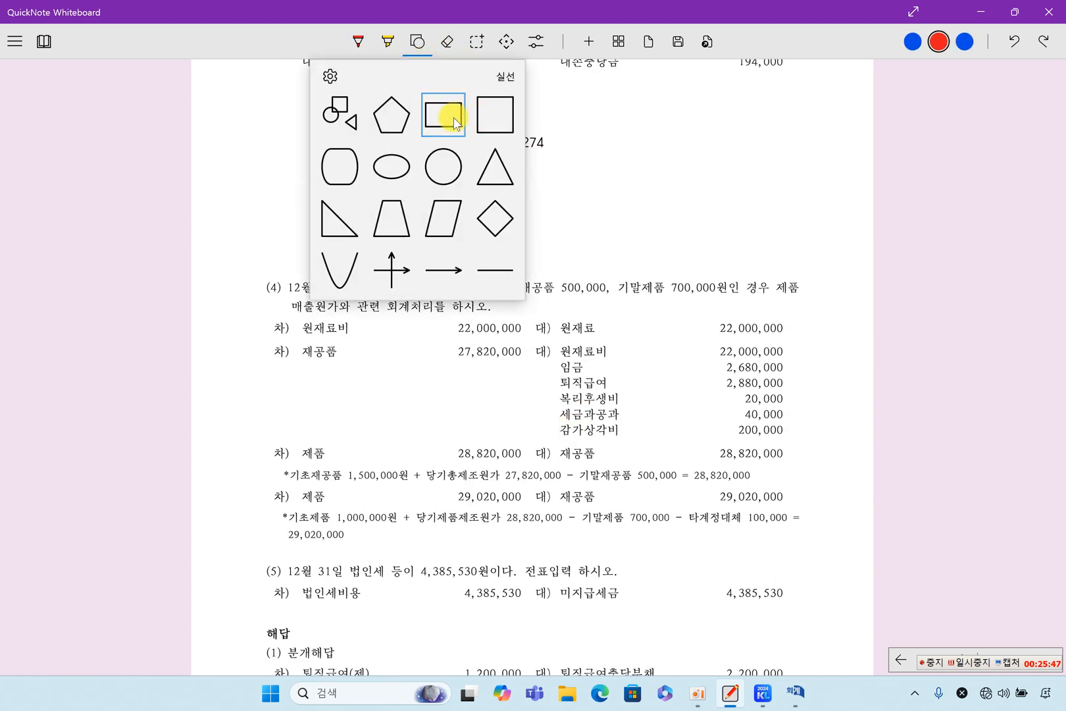
left_click(441, 110)
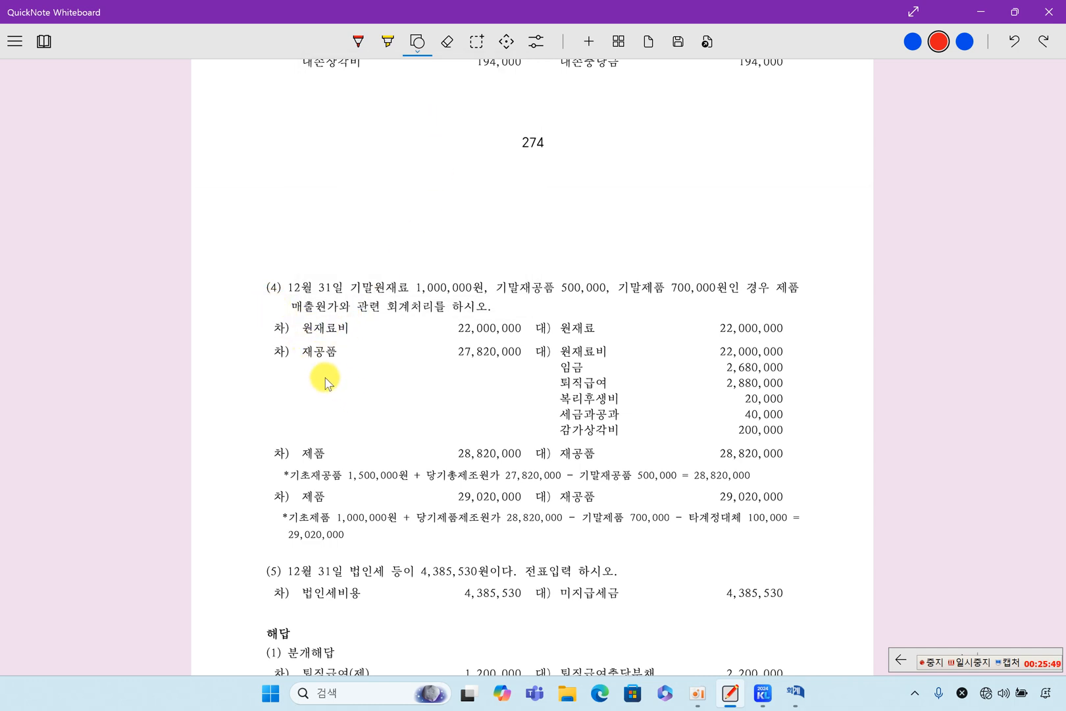
left_click_drag(247, 273, 835, 556)
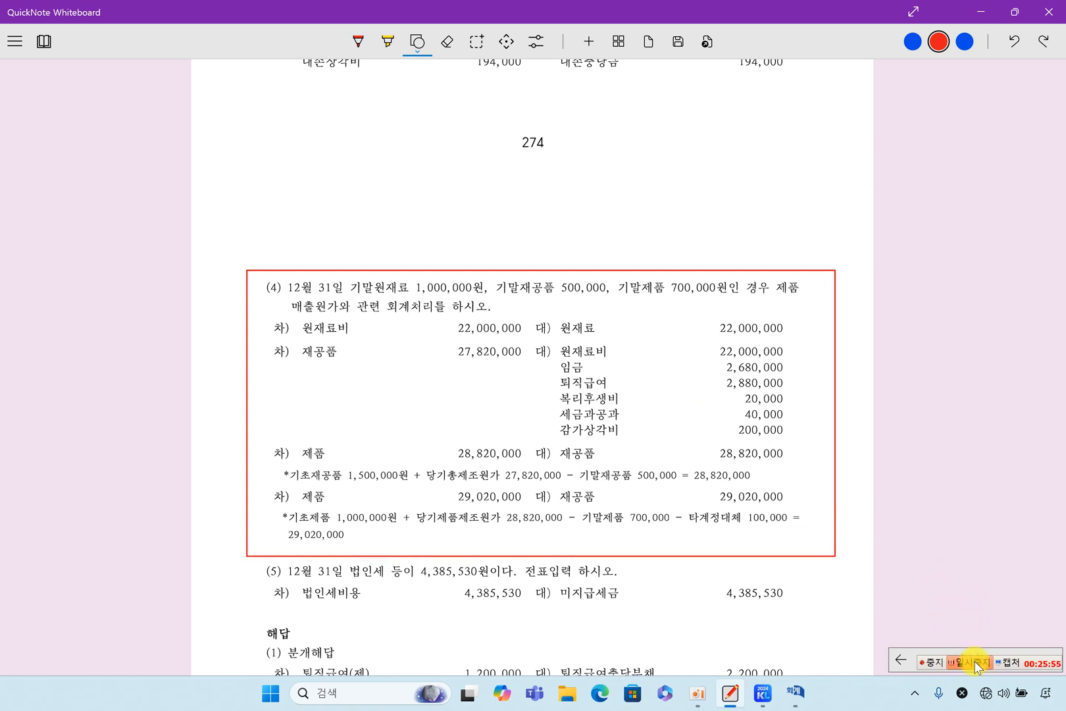
left_click(976, 664)
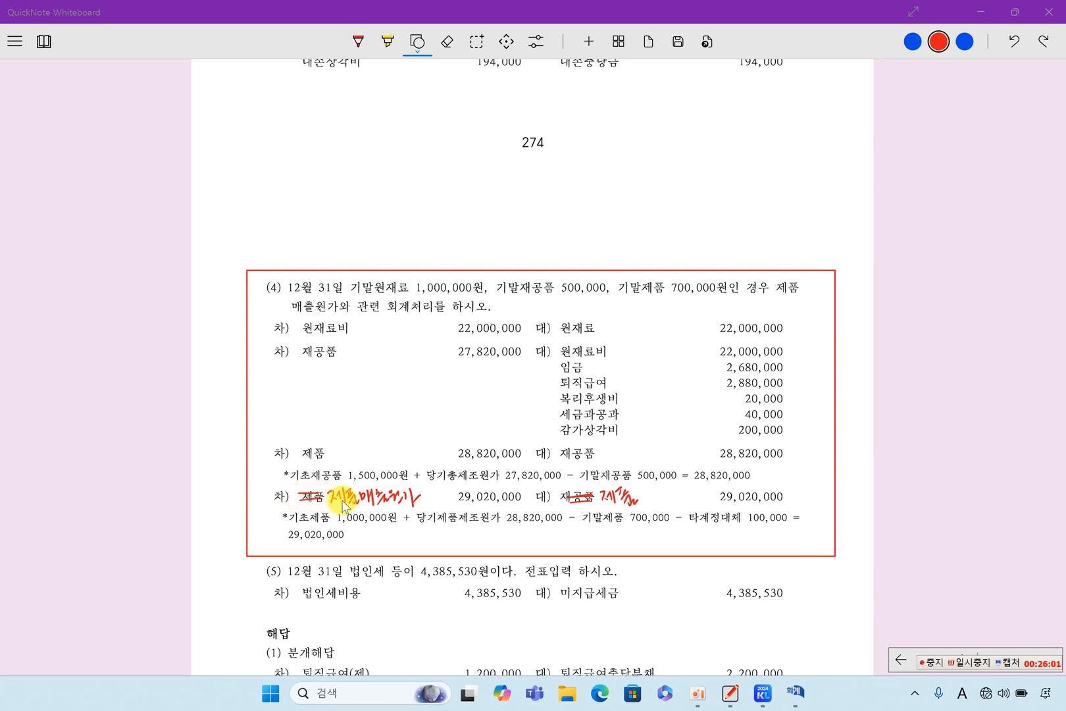
Step: Highlight the handwritten corrections 제품매출원가 and 제품 in the last item (4) journal entry in yellow
left_click(388, 42)
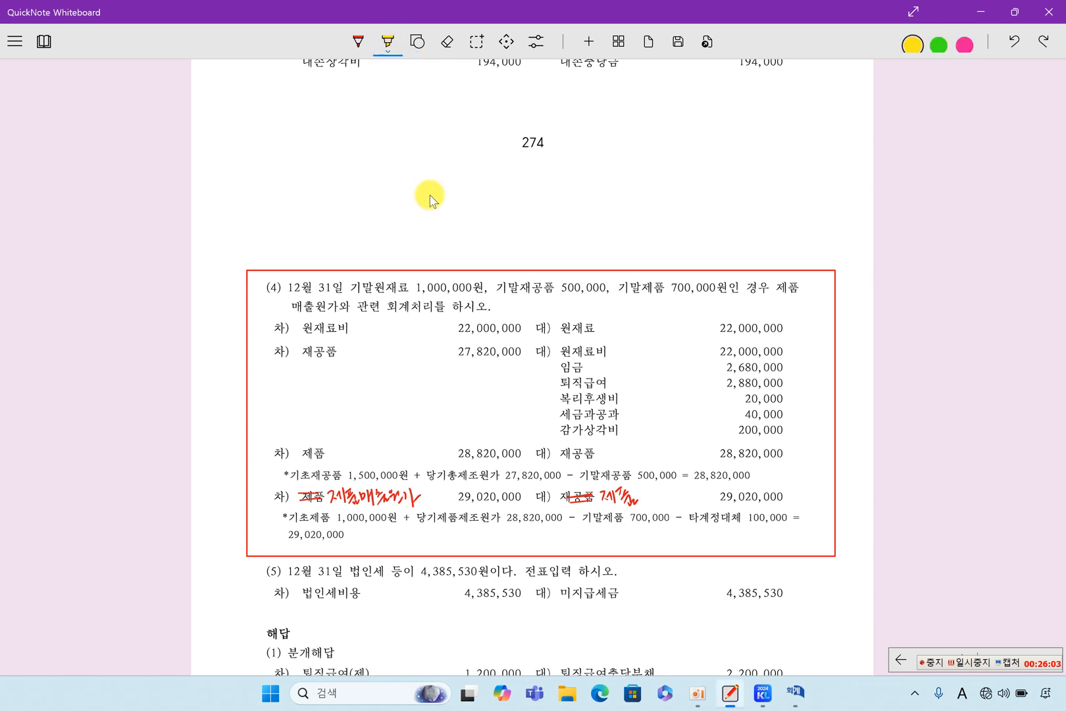
left_click_drag(336, 501, 417, 495)
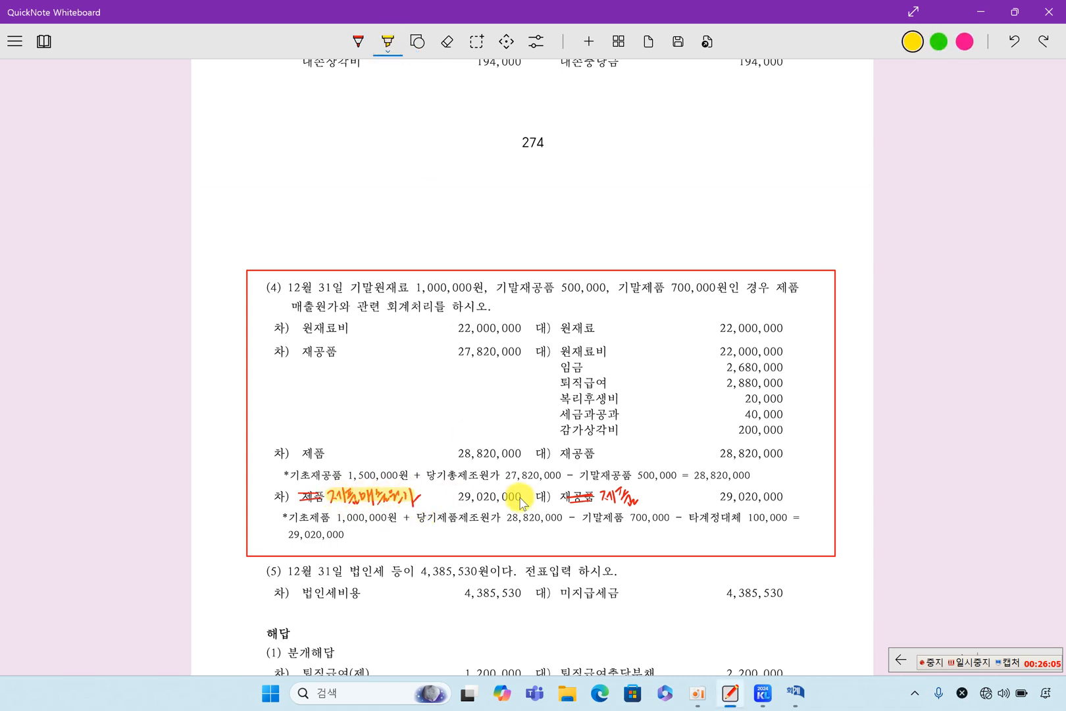
left_click_drag(606, 500, 640, 495)
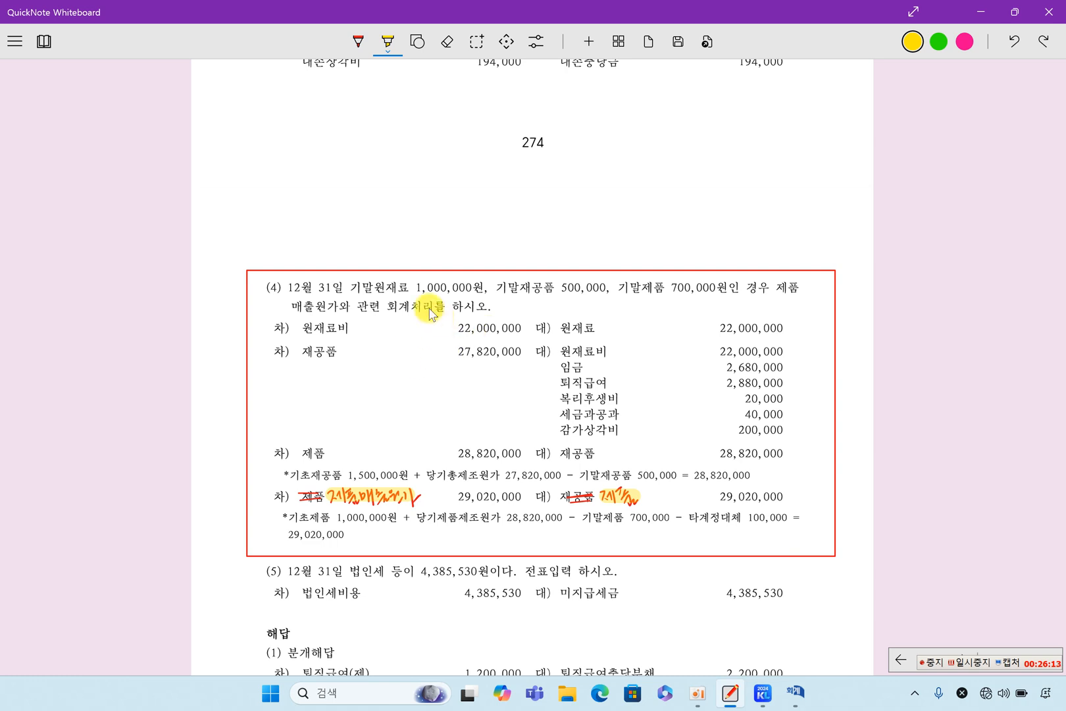
Step: Highlight 기말원재료 1,000,000원 in the item (4) text and the debit 원재료비 22,000,000 in yellow
left_click(388, 44)
left_click(687, 312)
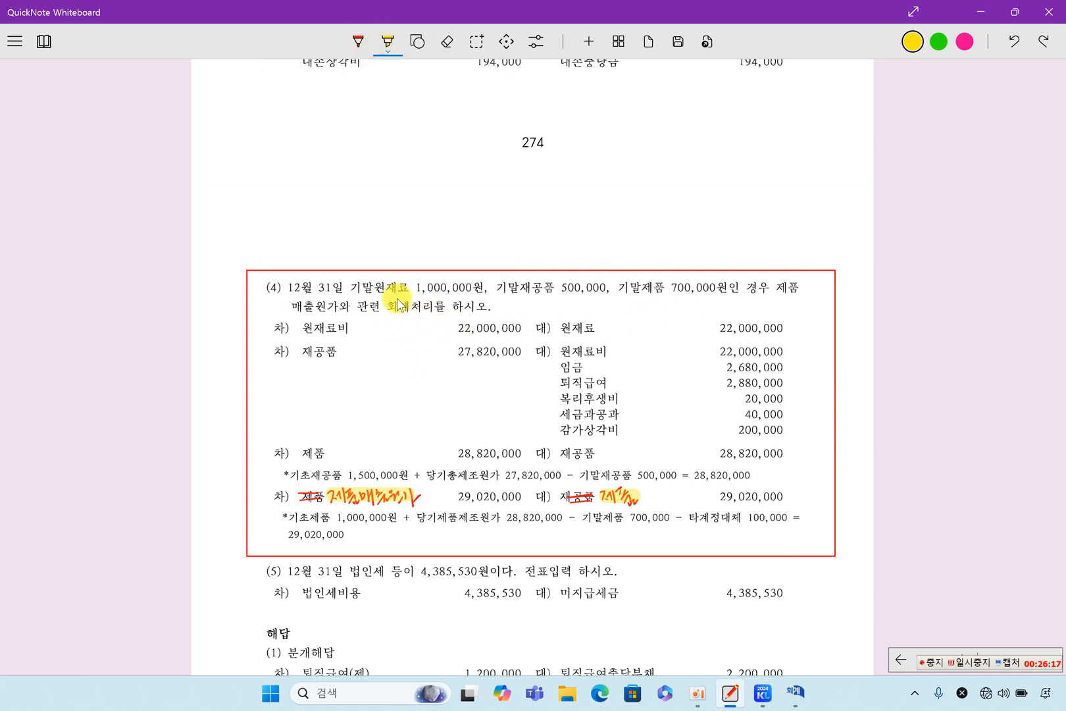
left_click_drag(350, 288, 463, 293)
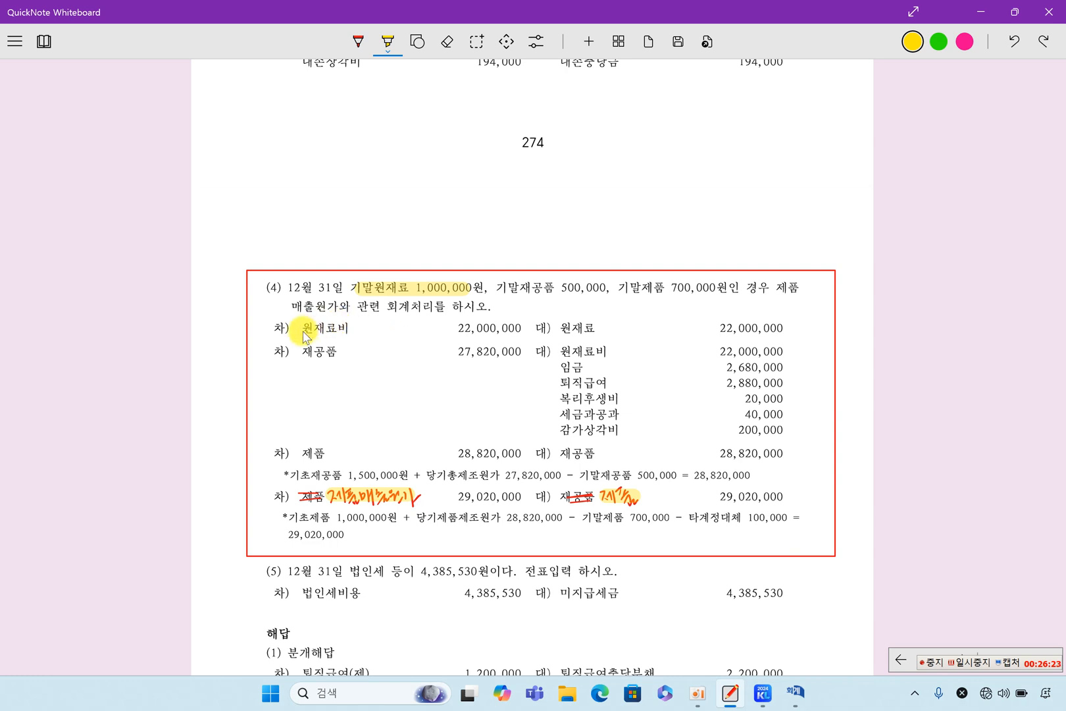
left_click_drag(321, 329, 513, 333)
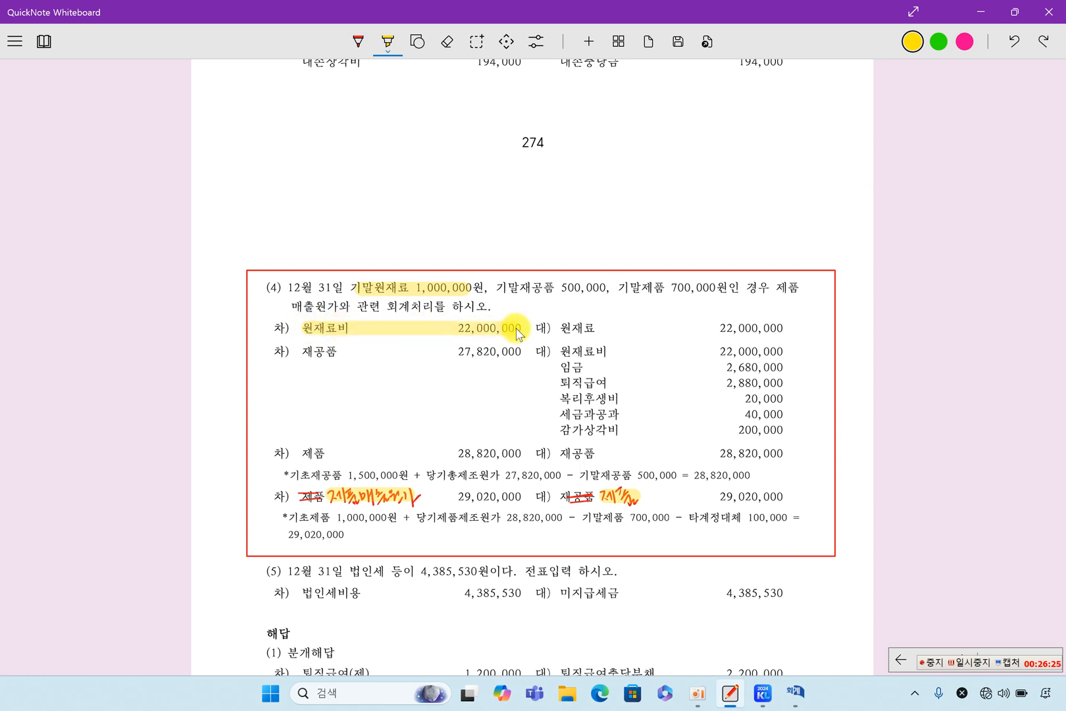
Step: Switch to 결산자료입력 and examine how 원재료비 is derived from the 기초 원재료, 당기 원재료 매입액 and 기말 원재료 rows
left_click(796, 693)
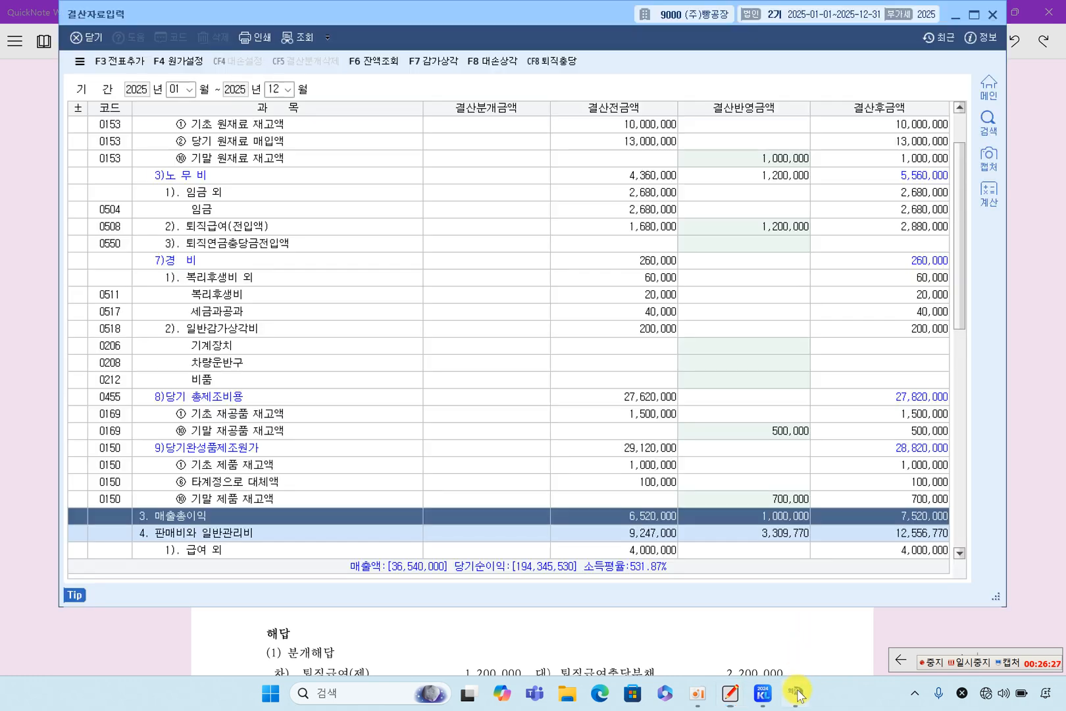
scroll(762, 300, "up", 2)
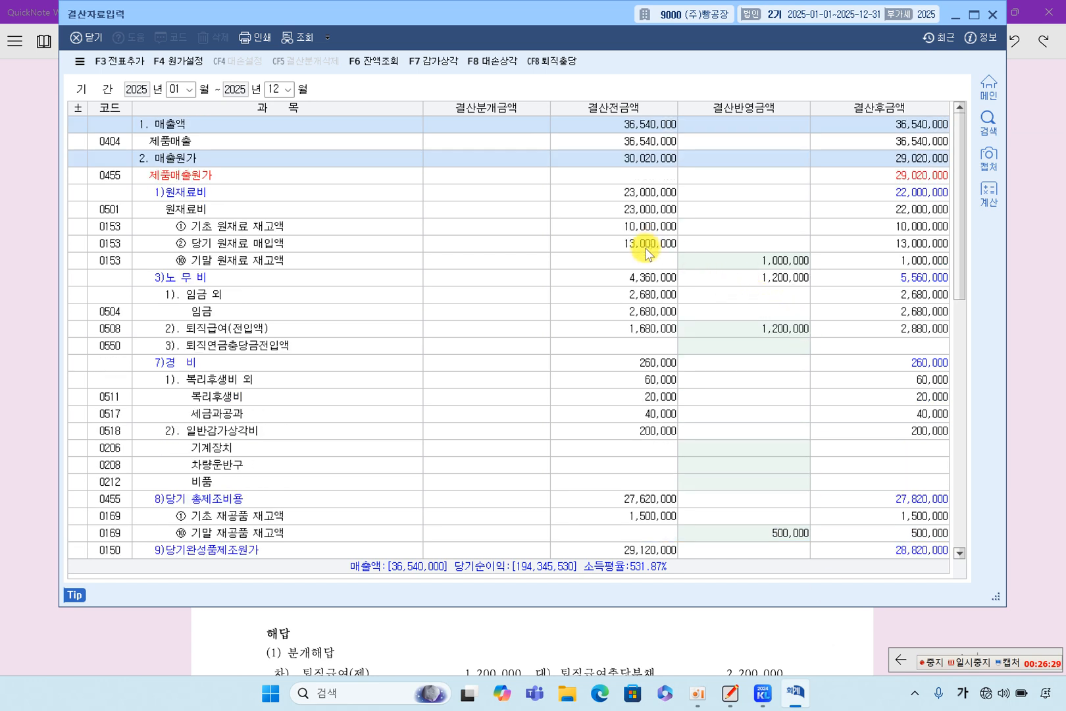
left_click(914, 192)
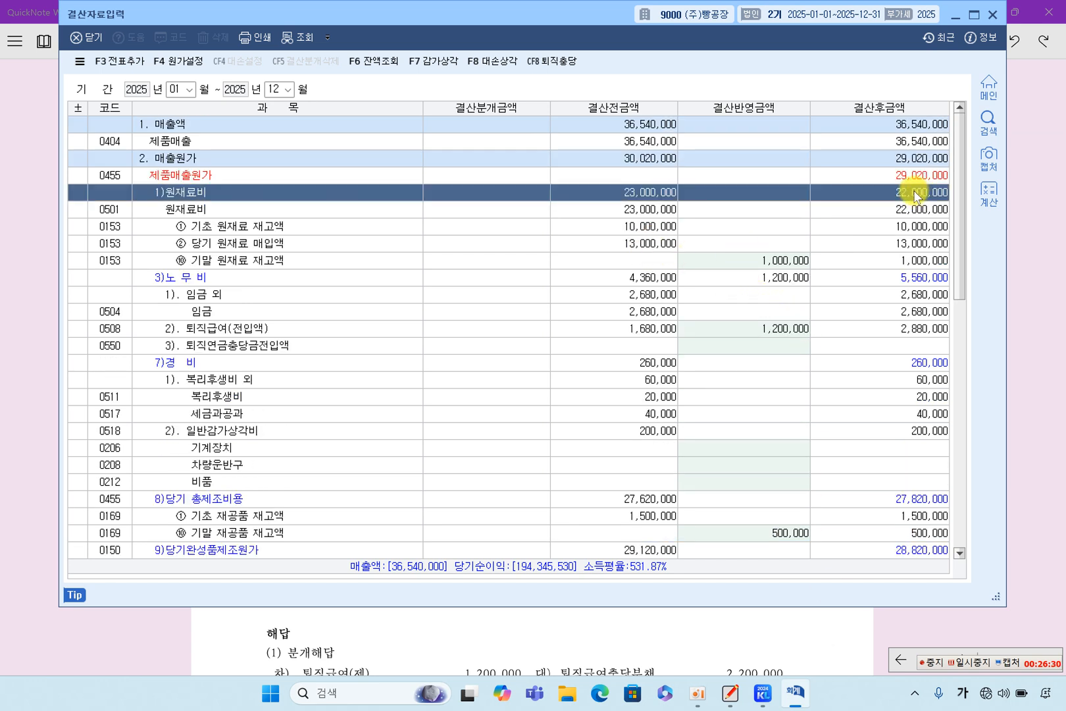
left_click(787, 263)
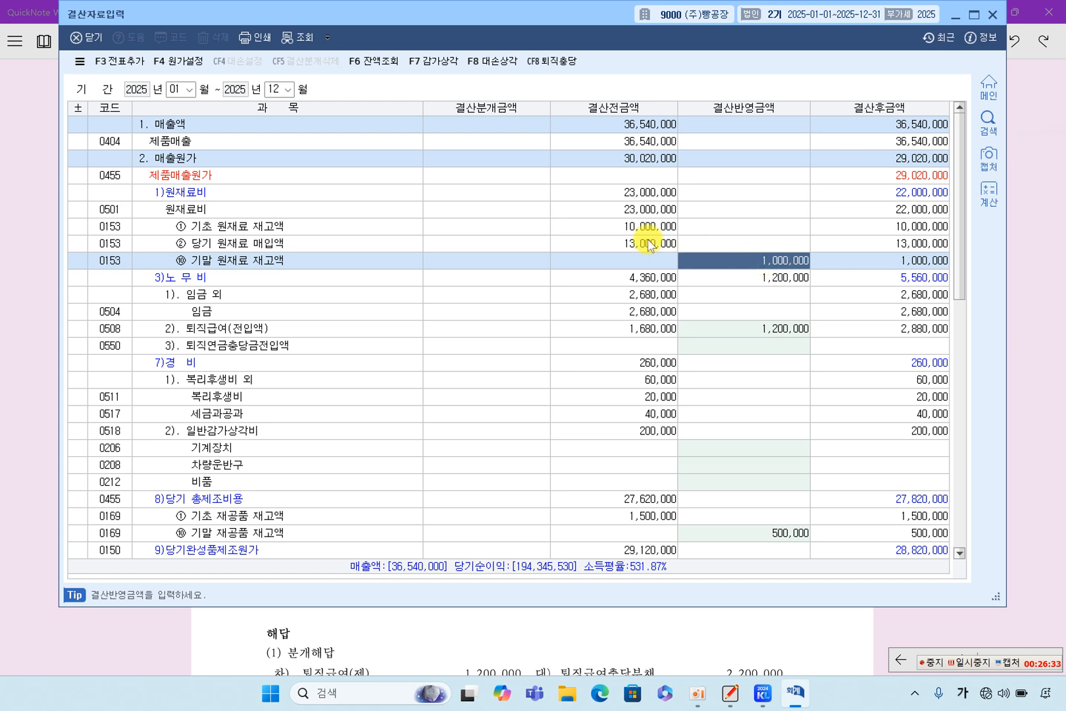
left_click(642, 228)
left_click(644, 243)
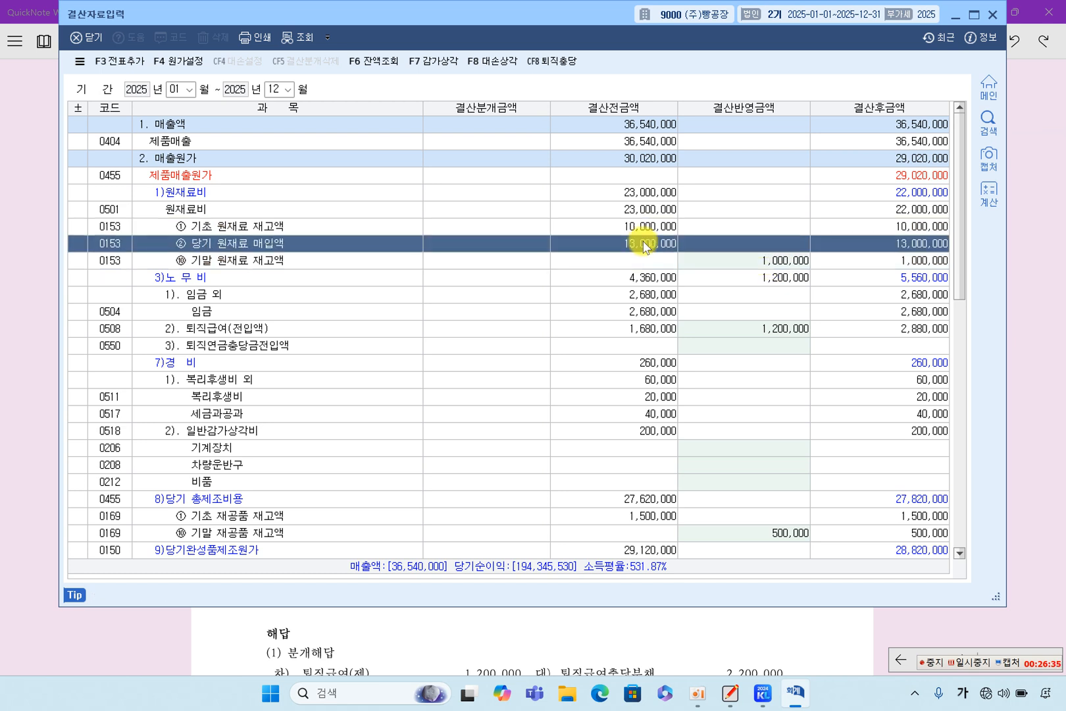
left_click(760, 264)
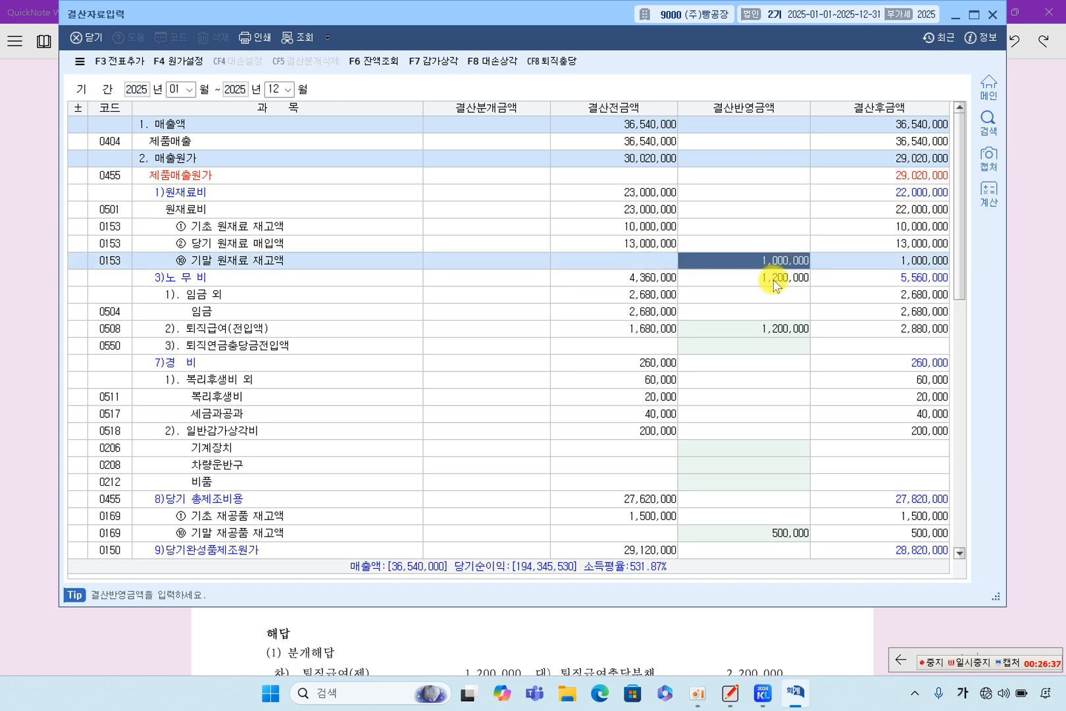
left_click(642, 227)
left_click(643, 243)
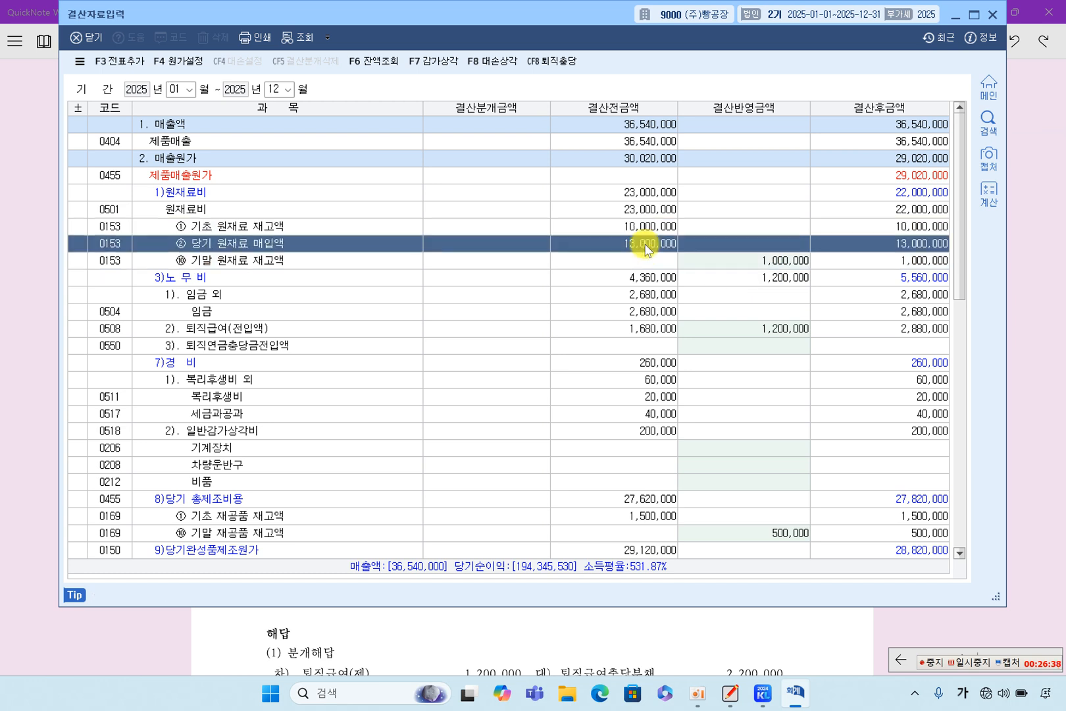
left_click(763, 264)
left_click(915, 196)
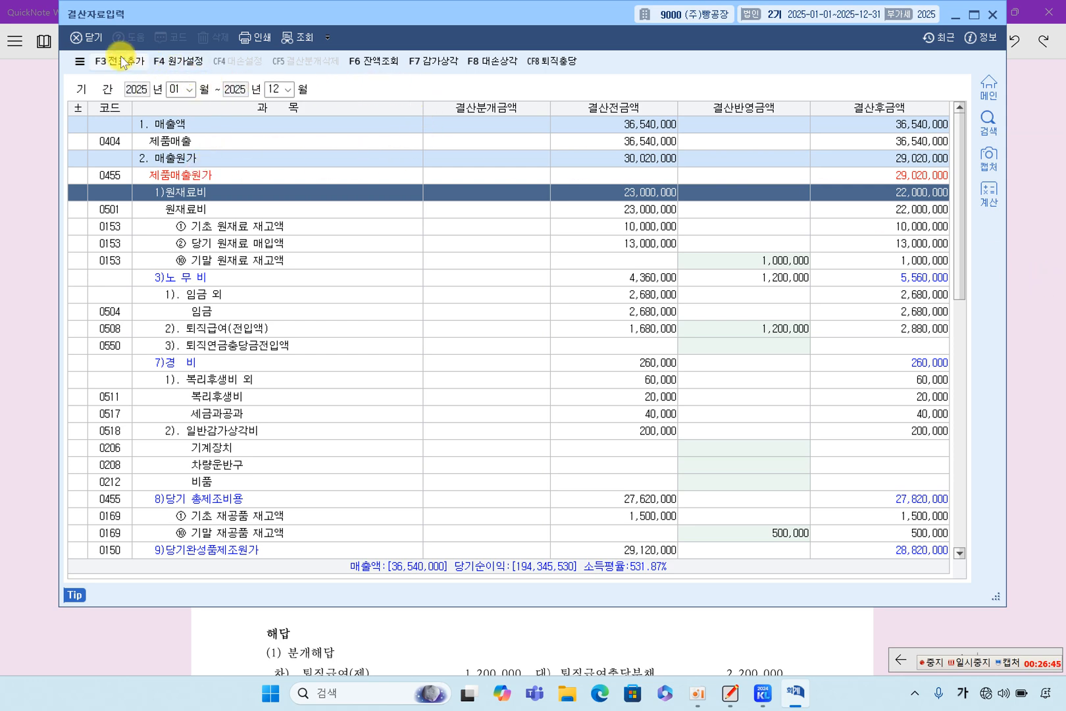
Step: Return to QuickNote and highlight the debit 재공품 27,820,000 plus 기초재공품 1,500,000원 and 당기총제조원가 27,820,000 in the first formula in yellow
left_click(1033, 323)
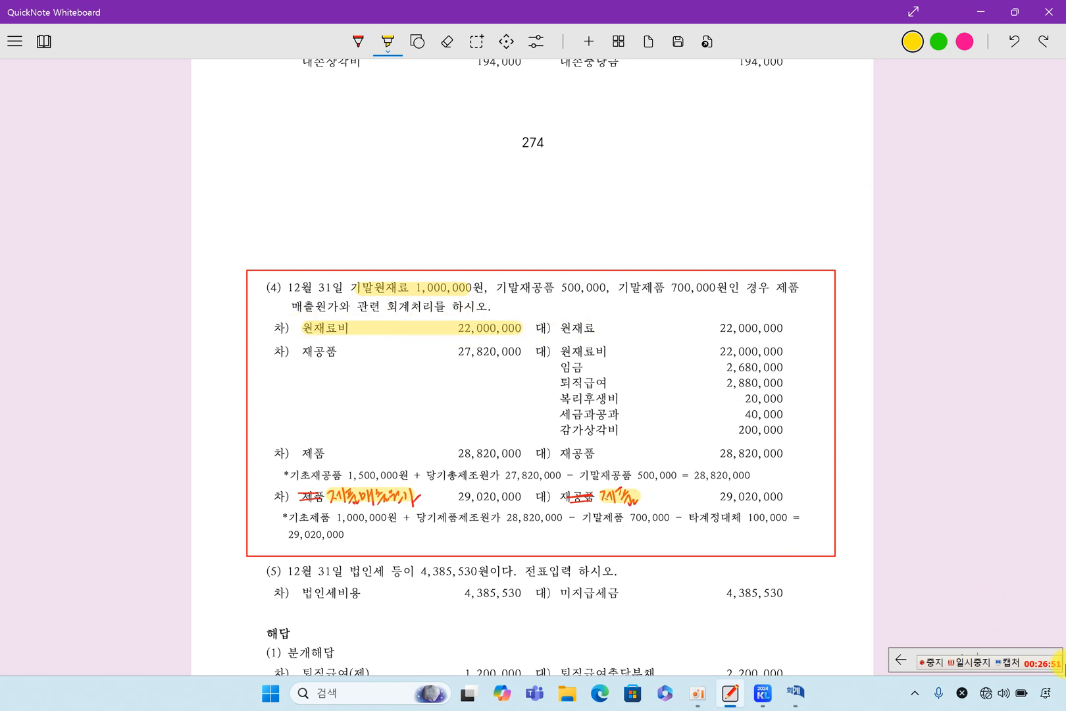
left_click(977, 668)
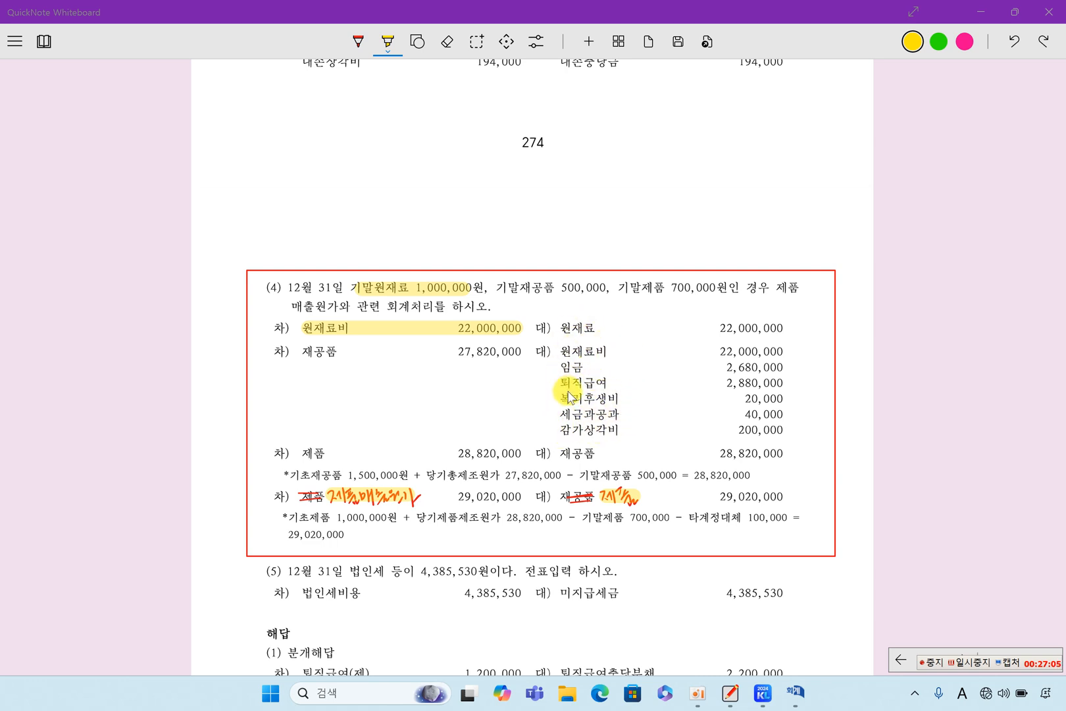
left_click_drag(305, 356, 524, 357)
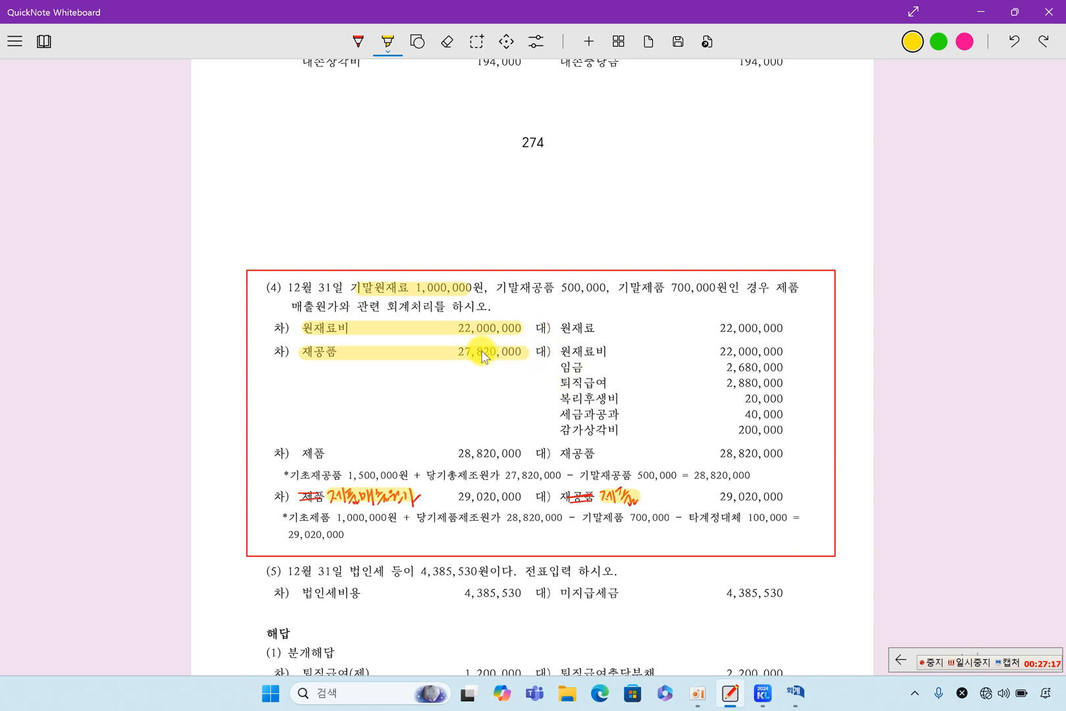
left_click_drag(292, 481, 403, 480)
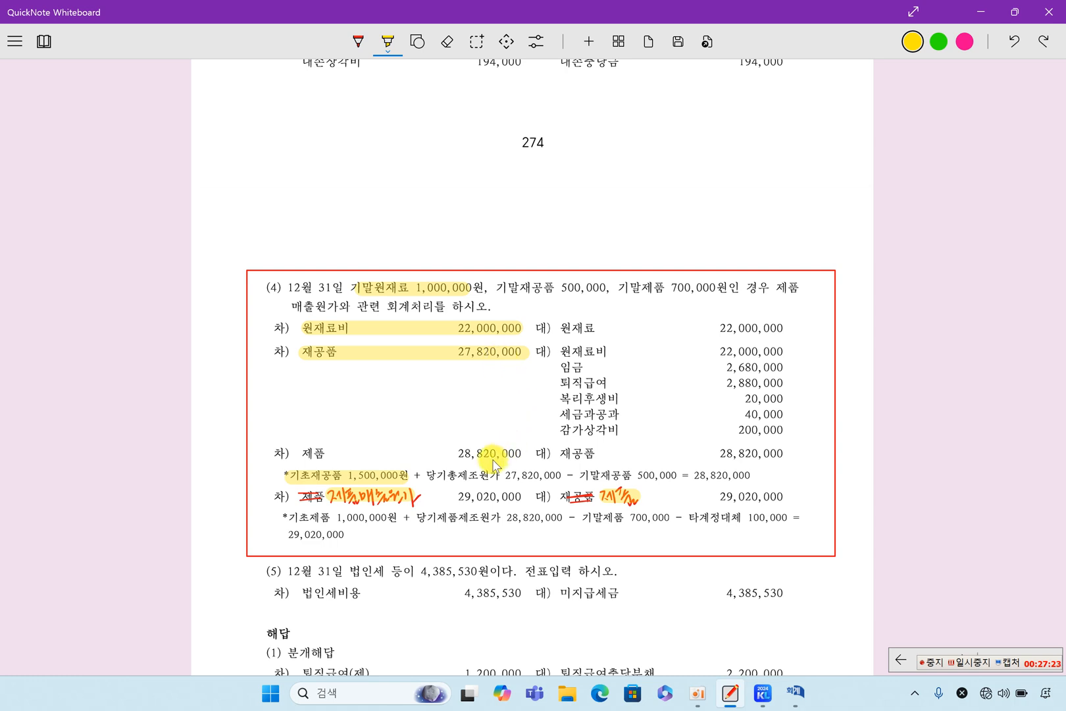
left_click_drag(424, 474, 543, 475)
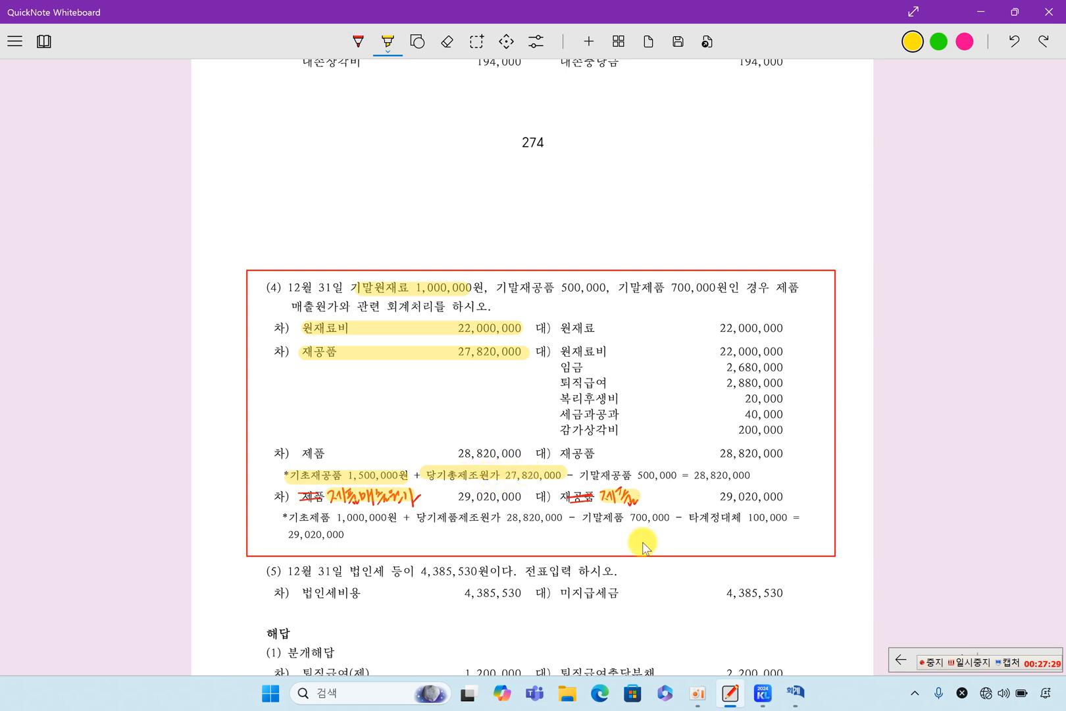
Step: Switch to 결산자료입력 and check the 결산후금액 of the 8)당기 총제조비용 row
left_click(797, 694)
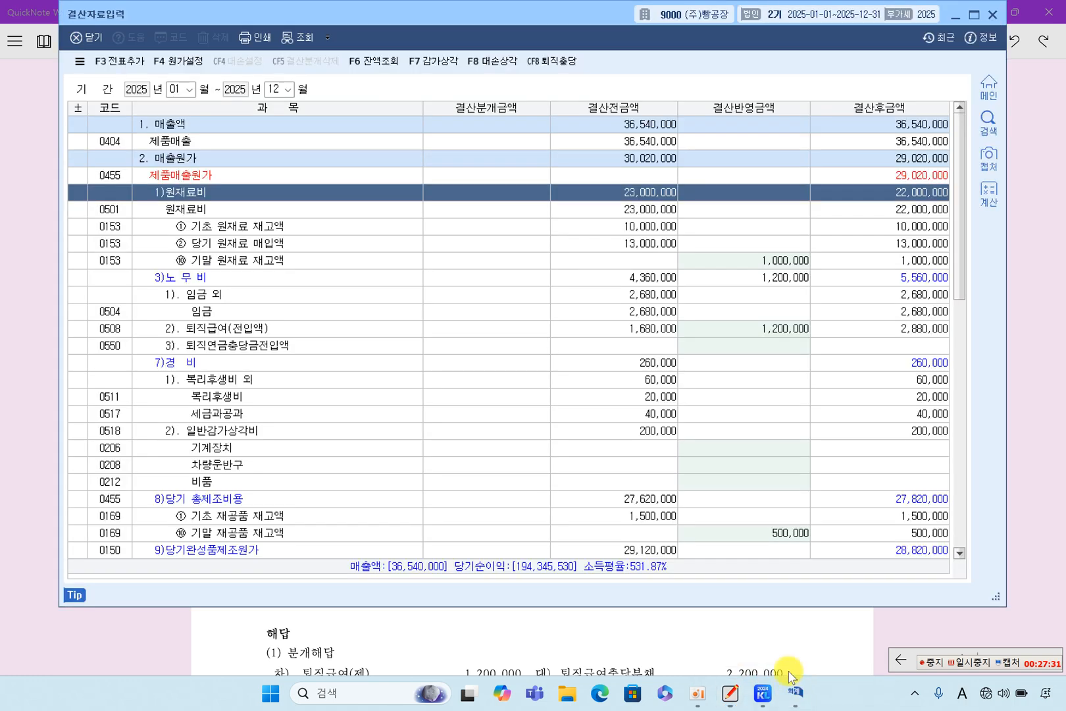
scroll(453, 365, "down", 1)
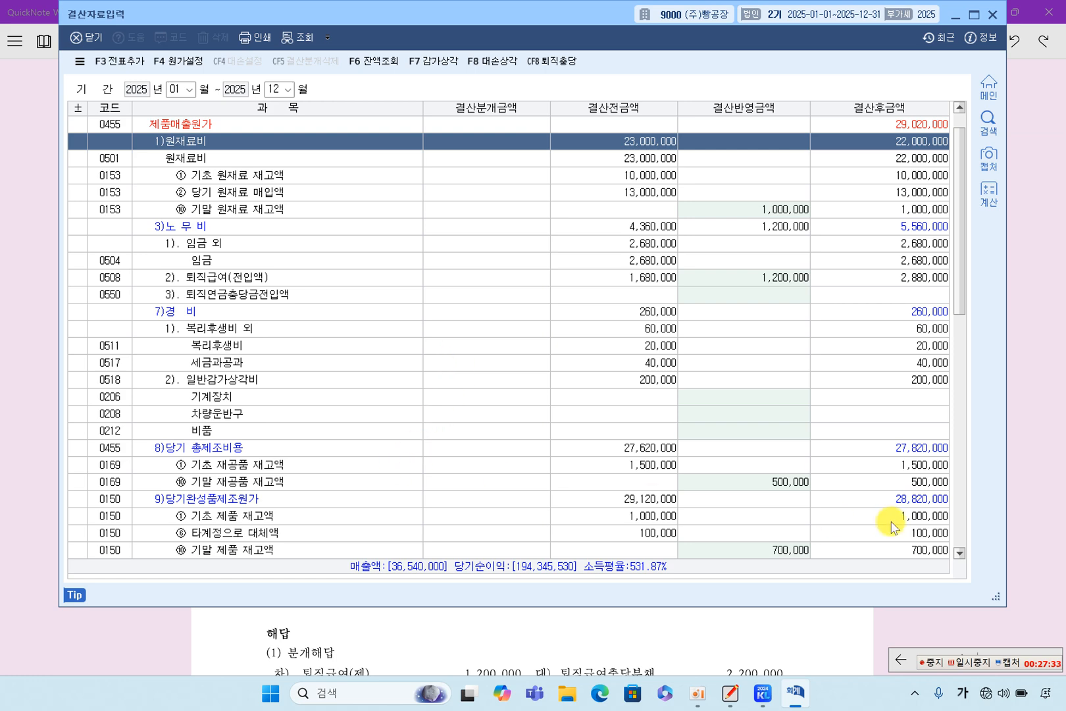
left_click(907, 450)
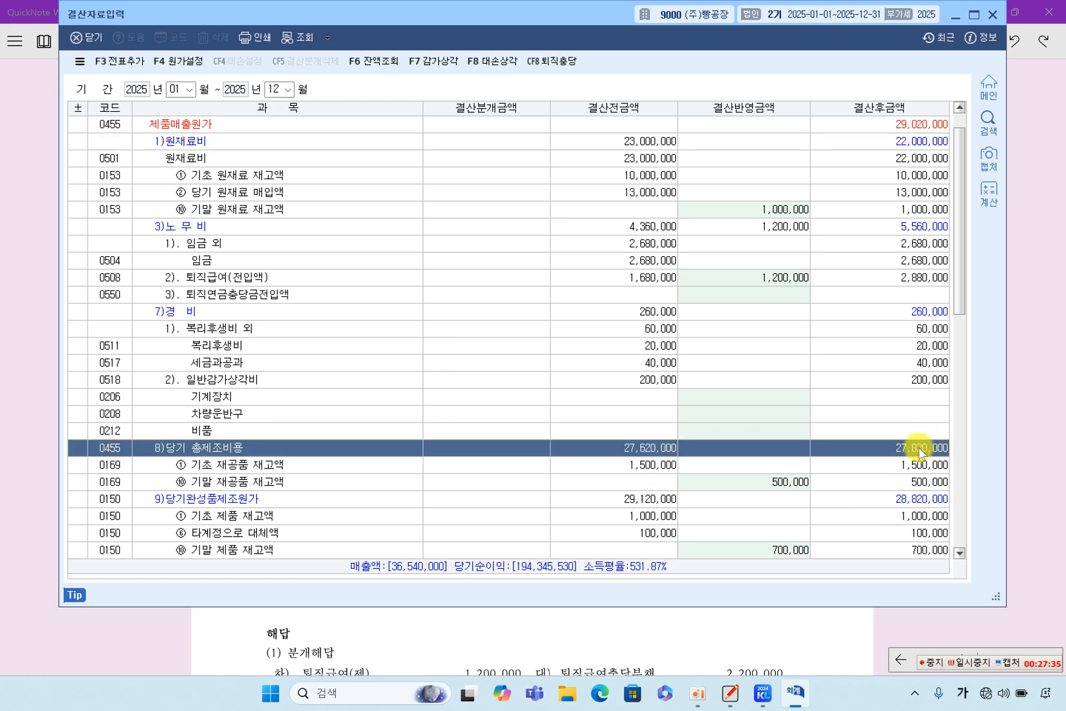
Step: Return to QuickNote and highlight 기말재공품 500,000 in yellow in both the first formula and the item (4) text
left_click(1027, 435)
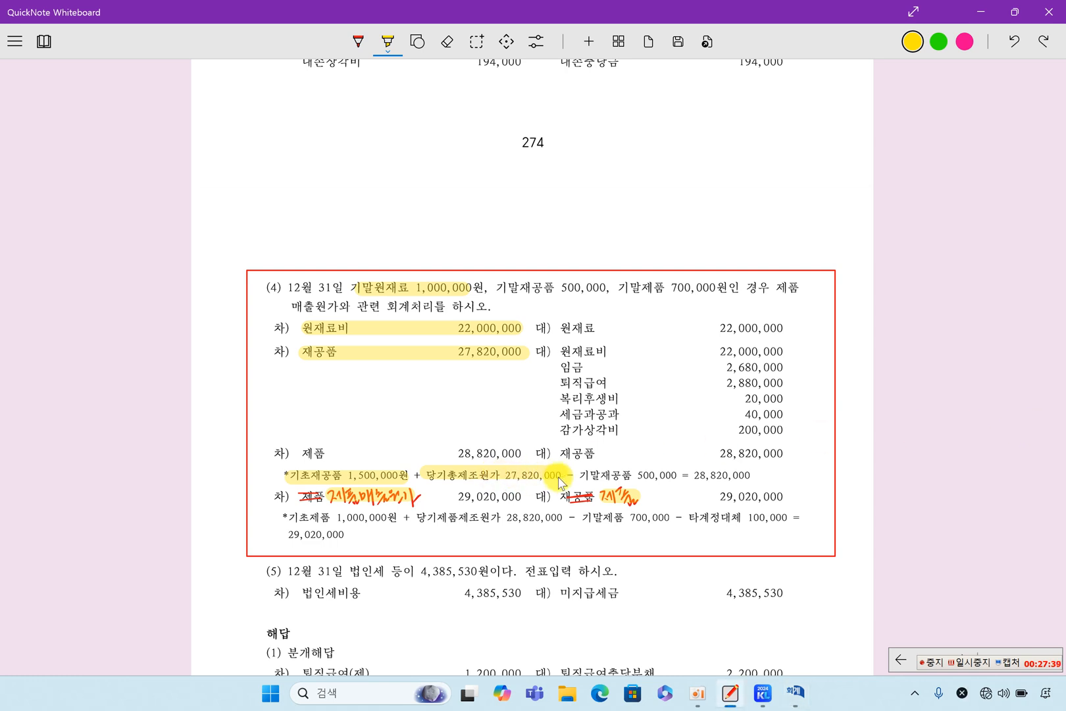
left_click_drag(586, 475, 678, 475)
left_click_drag(495, 290, 599, 300)
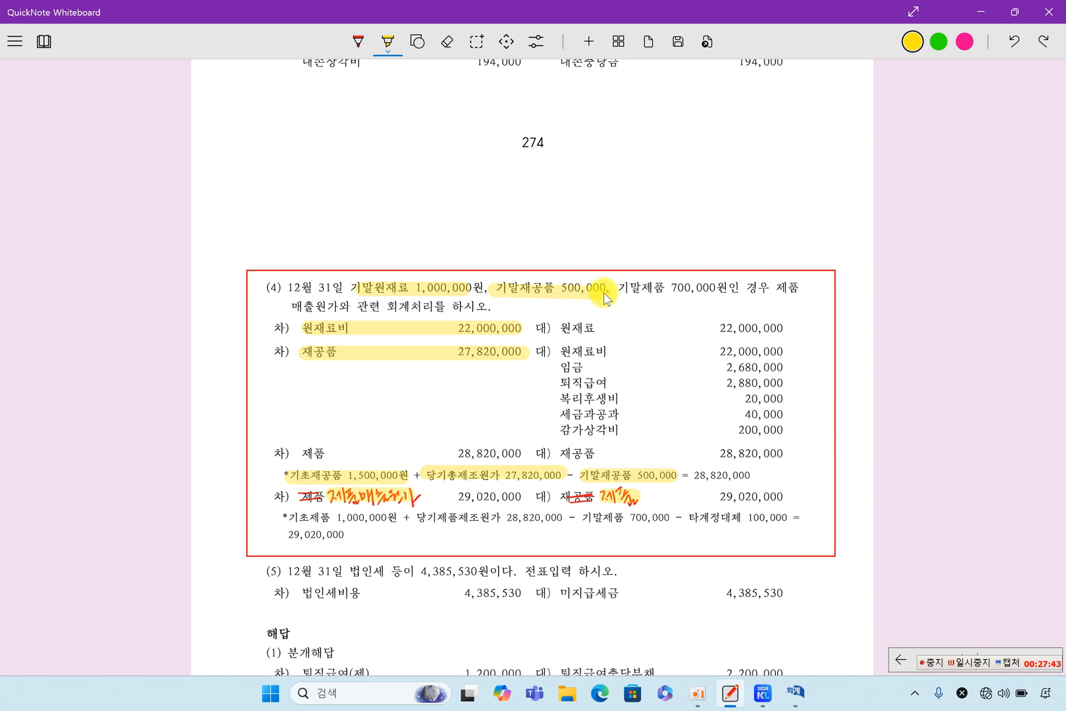
Step: Switch to 결산자료입력 and compare the 기말 재공품 재고액 entry with the 9)당기완성품제조원가 row
left_click(795, 691)
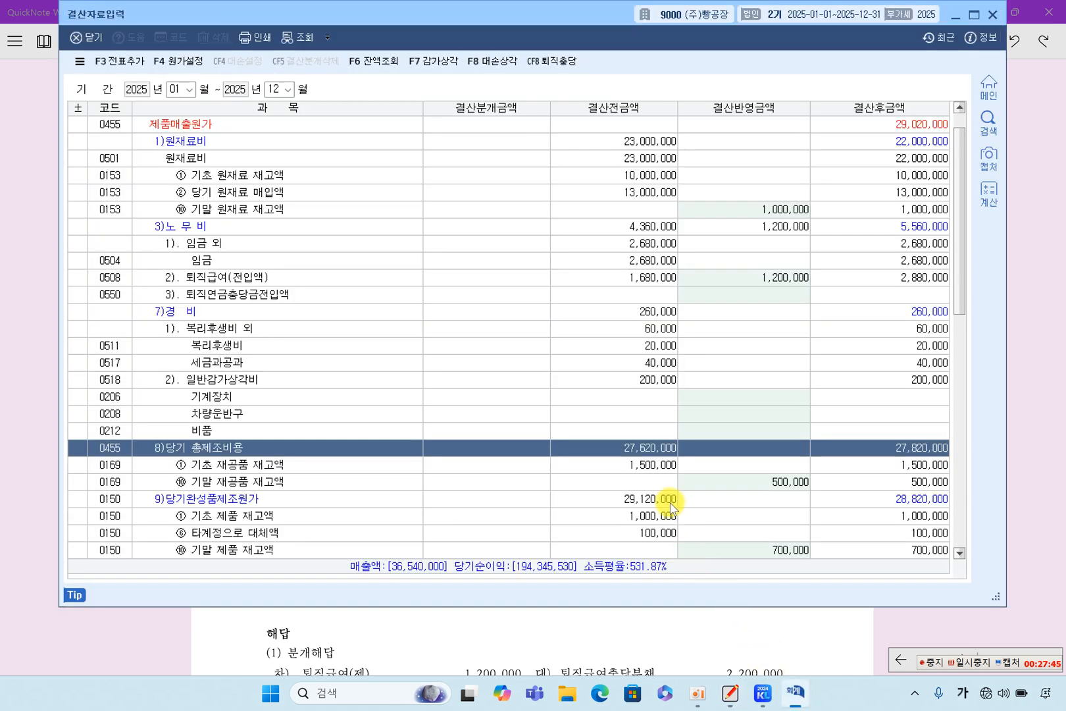
left_click(758, 483)
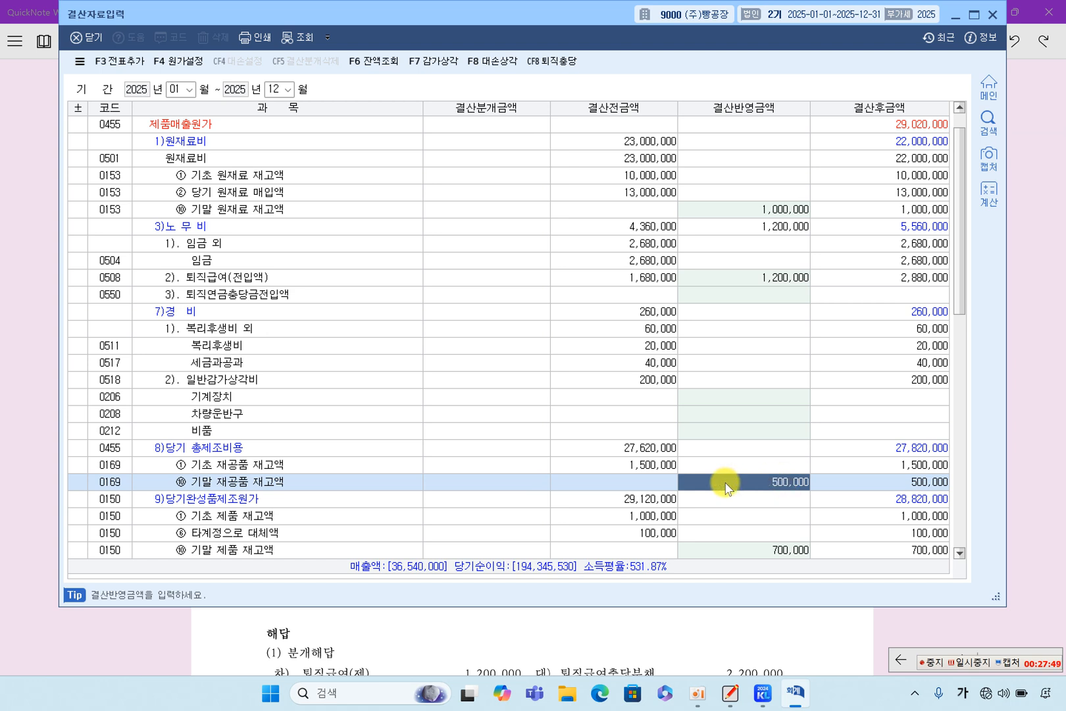
left_click(207, 502)
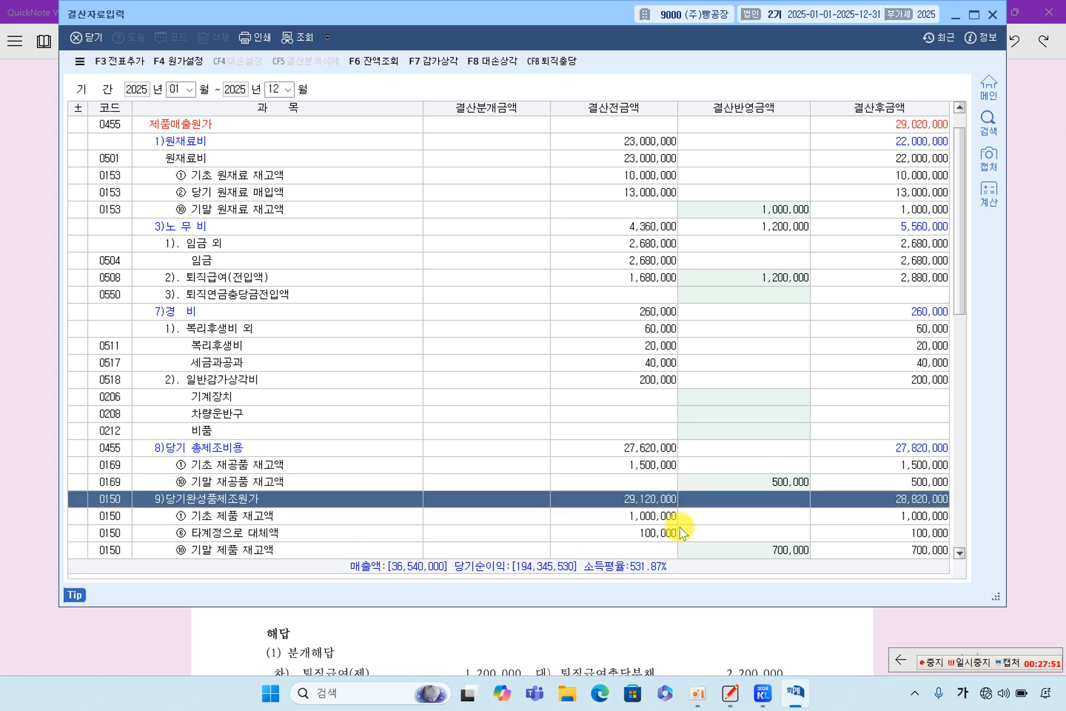
left_click(793, 481)
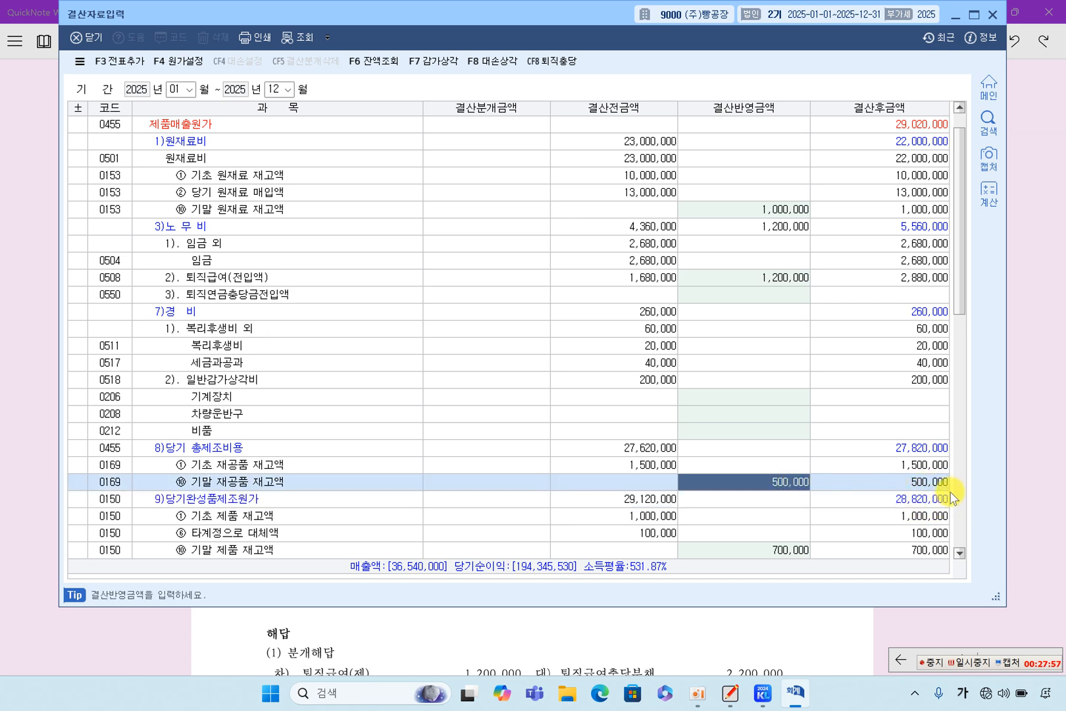
Step: Return to QuickNote and highlight 당기제품제조원가 28,820,000 and 기초제품 1,000,000원 in the last formula in yellow
left_click(804, 645)
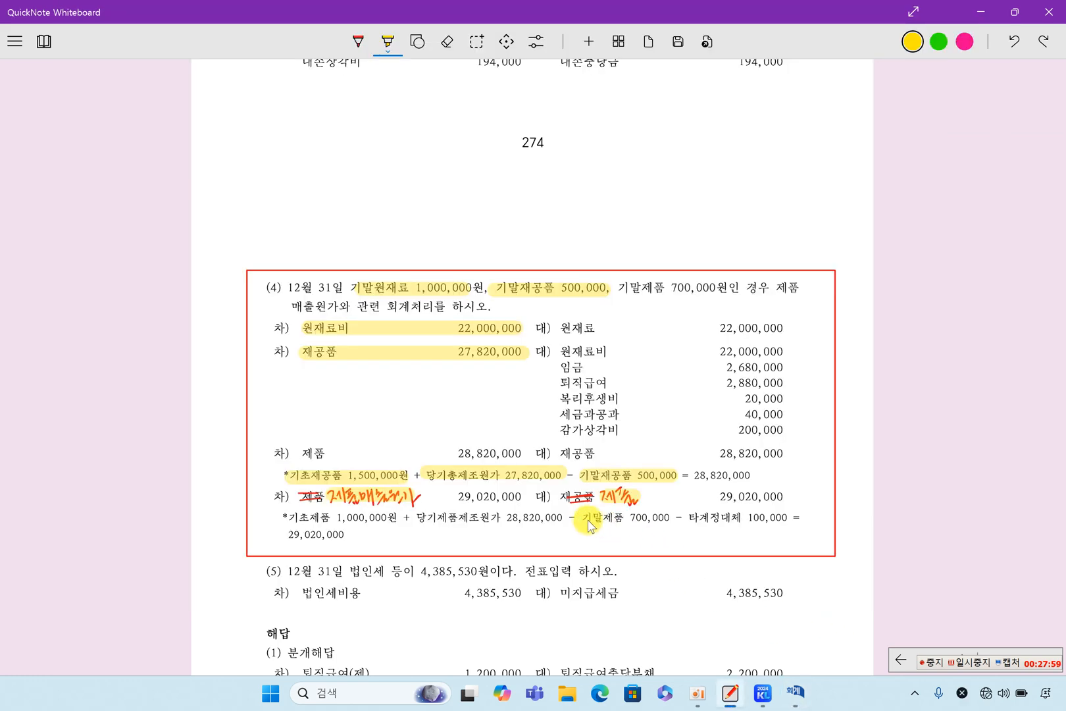
mouse_move(417, 517)
left_mouse_down()
mouse_move(546, 524)
mouse_move(535, 528)
left_mouse_up()
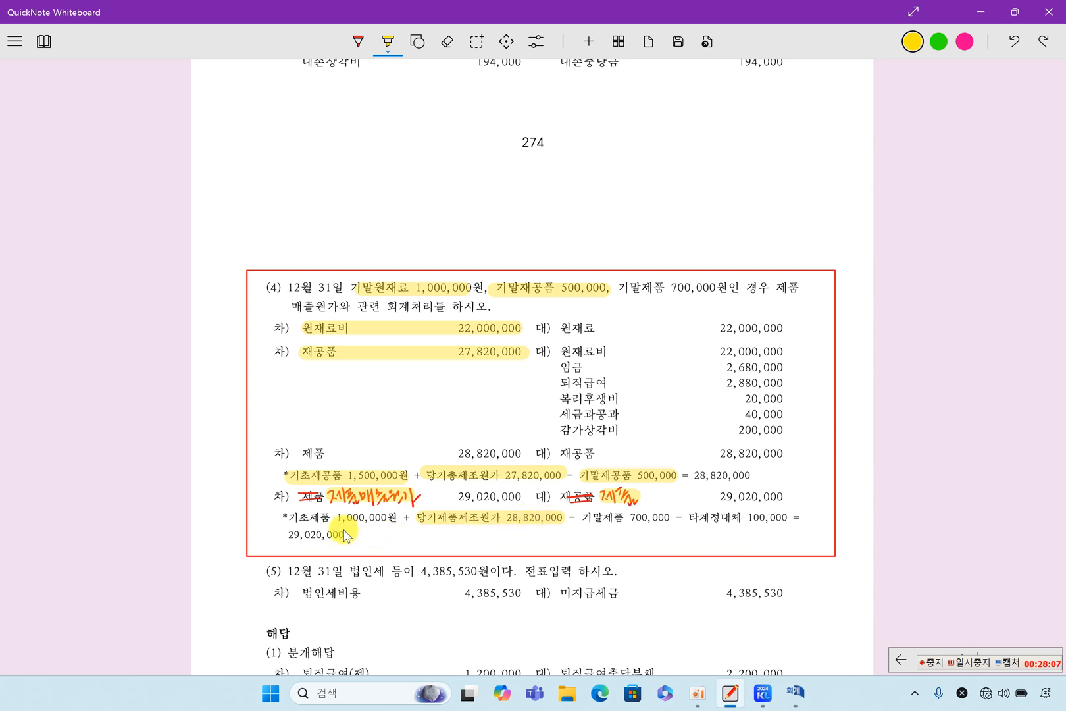
left_click_drag(298, 519, 372, 523)
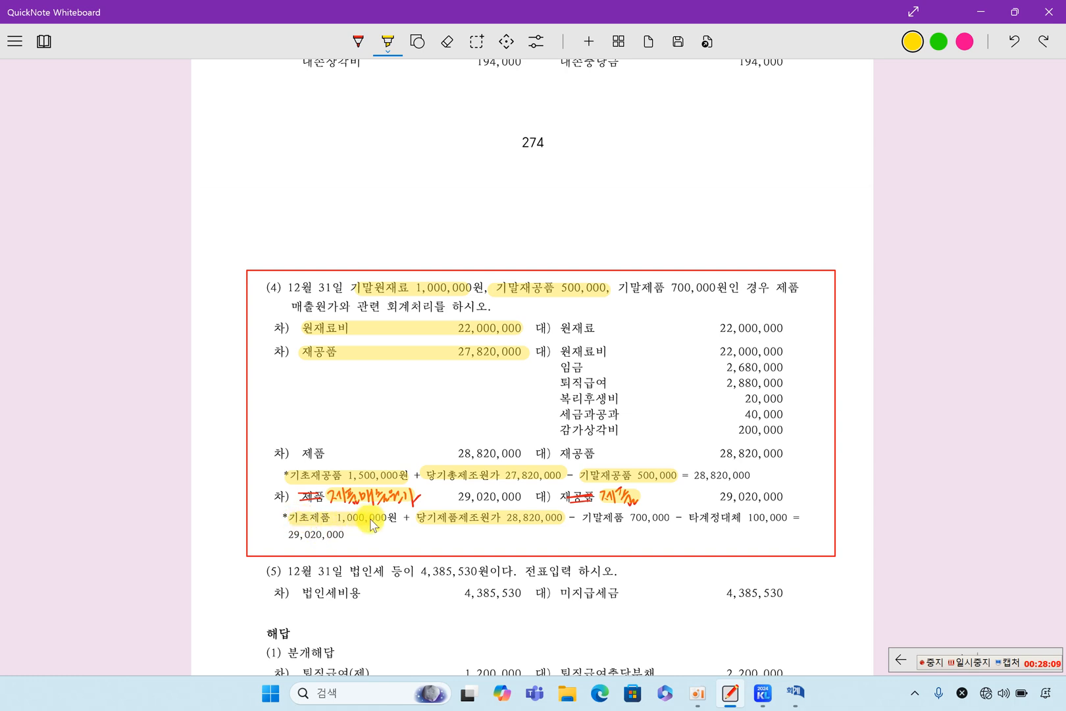
Step: Switch to 결산자료입력 and check the 기초 제품 재고액 and 타계정으로 대체액 rows
left_click(795, 691)
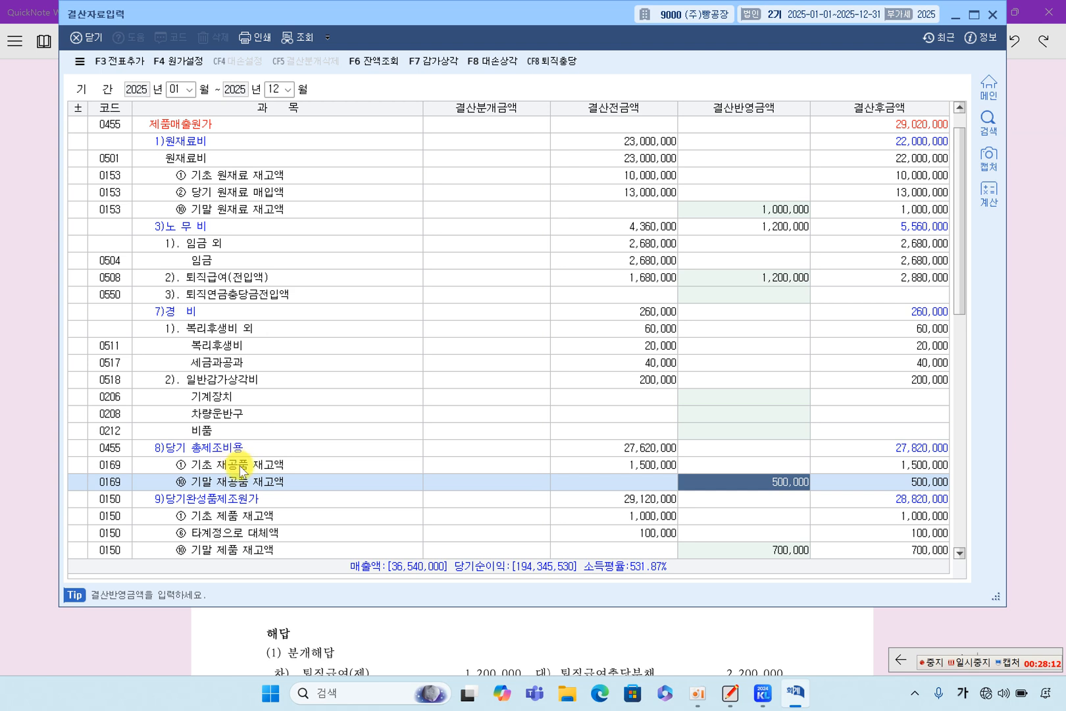
left_click(224, 515)
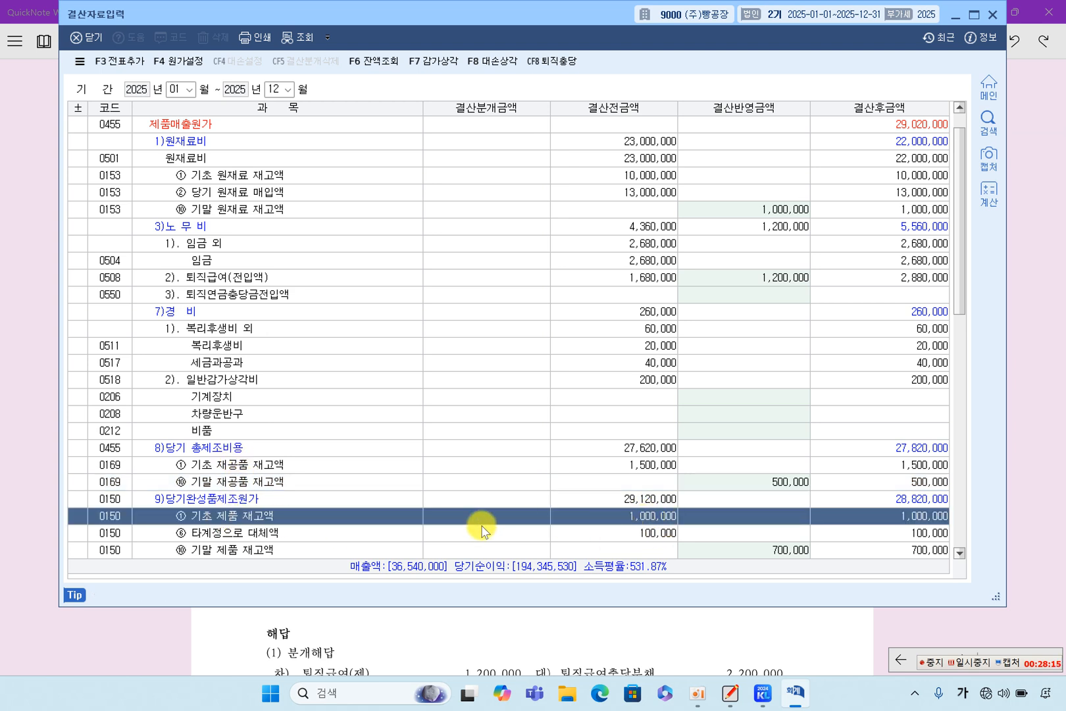
left_click(290, 533)
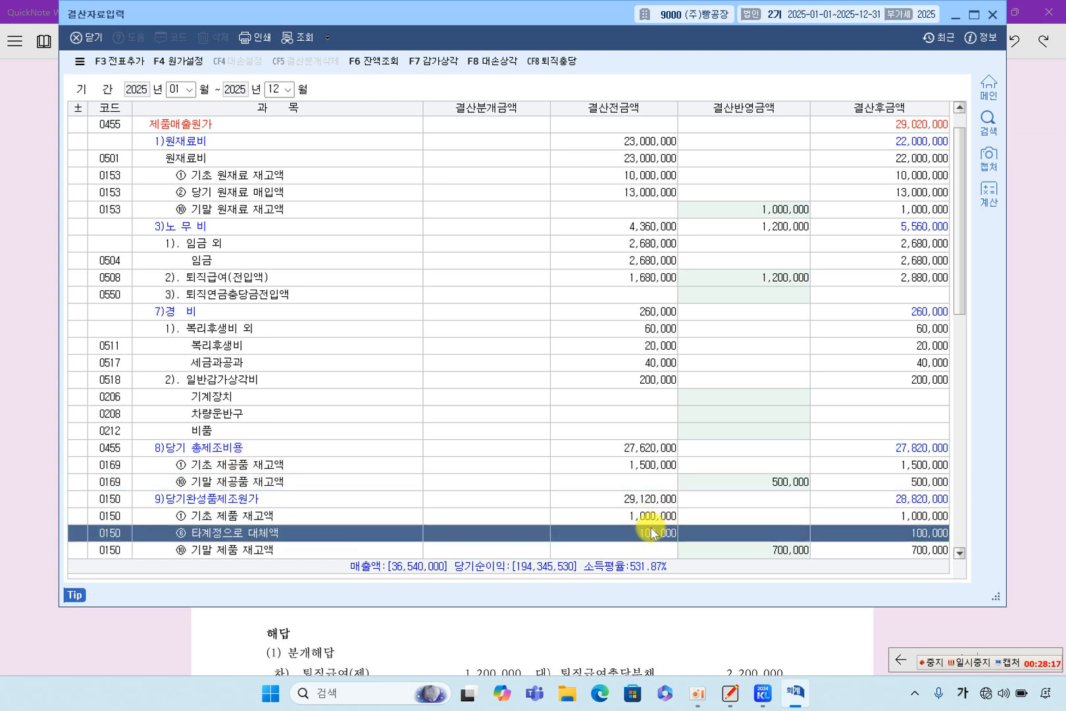
Step: Return to QuickNote and highlight 타계정대체 100,000 and 기말제품 700,000 in the last formula, plus 기말제품 700,000원 in the item (4) text, in yellow
left_click(1036, 508)
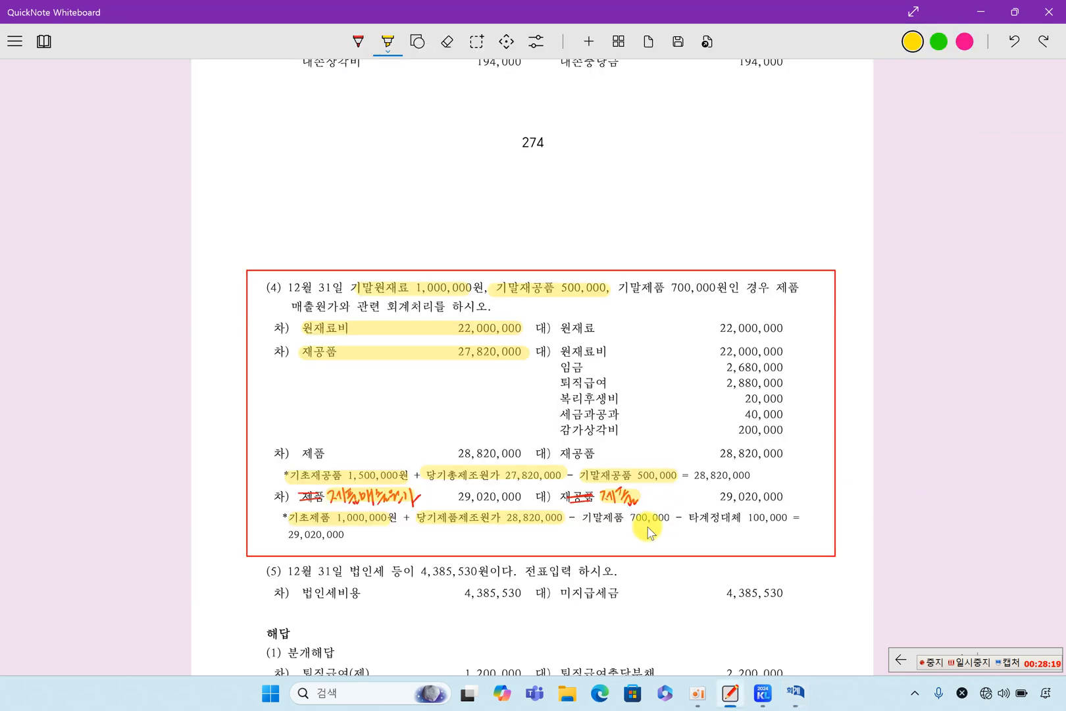
left_click_drag(682, 519, 786, 520)
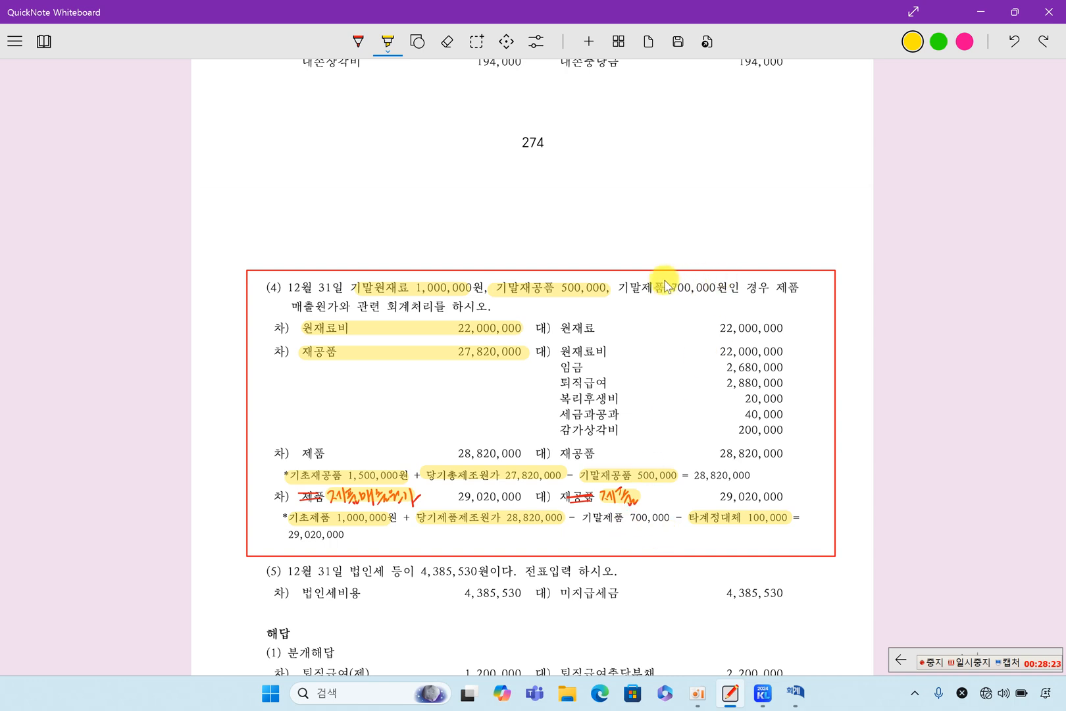
left_click_drag(620, 288, 721, 290)
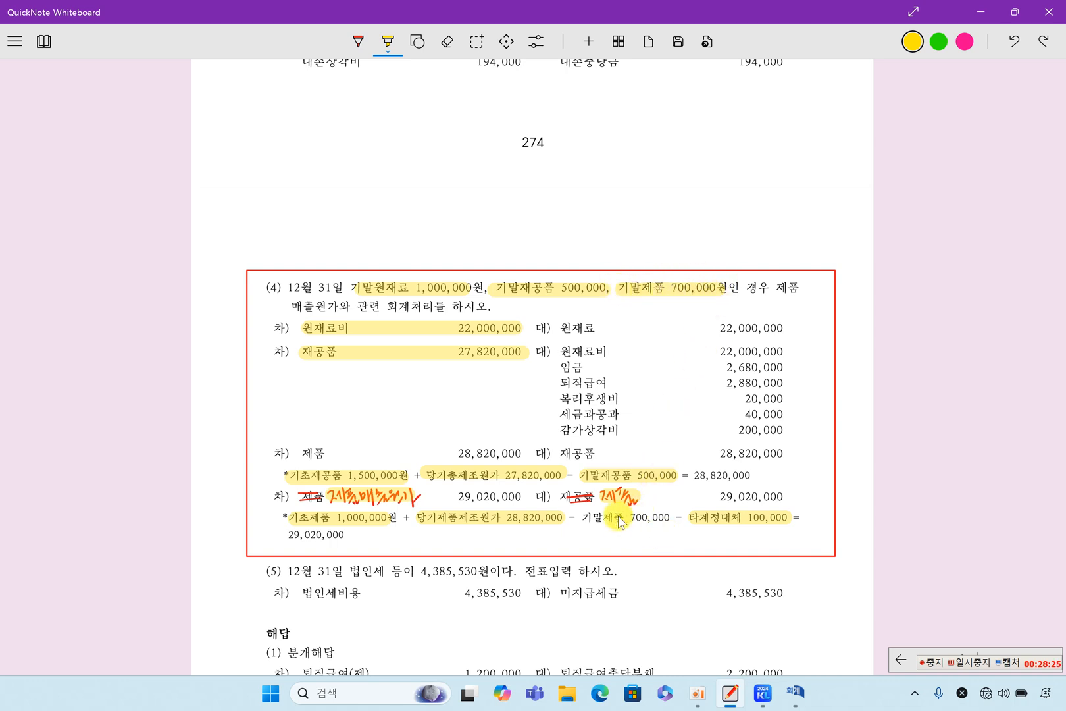
left_click_drag(588, 518, 672, 519)
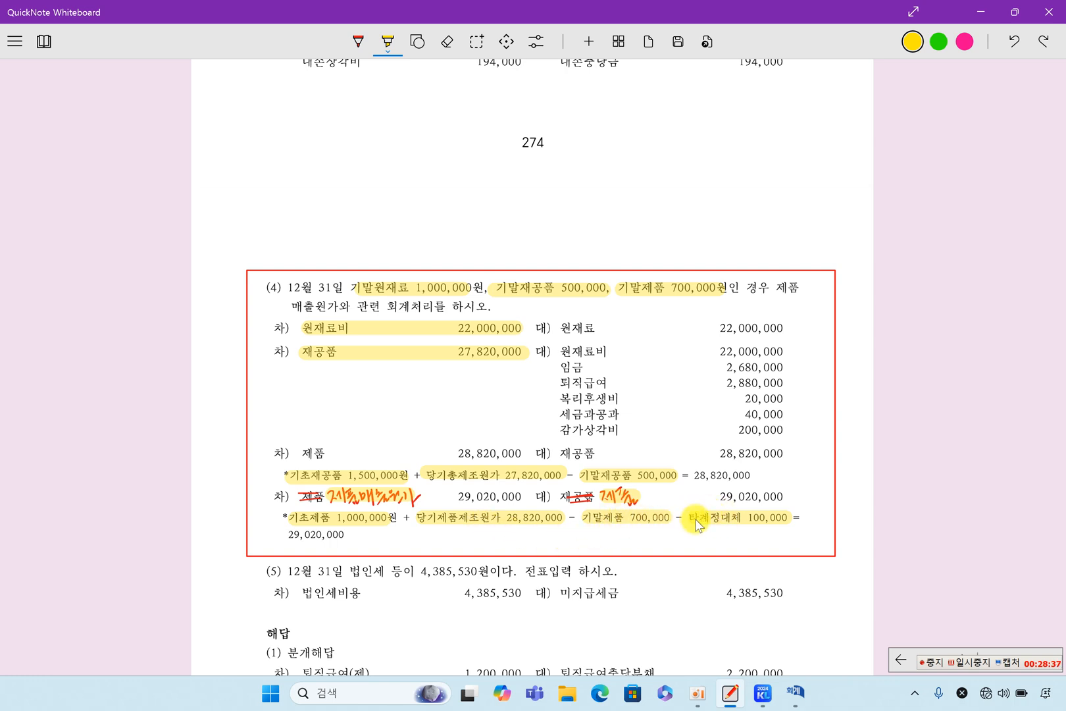
Step: Highlight the formula result 29,020,000 and the matching debit and credit amounts of the last item (4) entry in yellow
left_click_drag(284, 535, 349, 539)
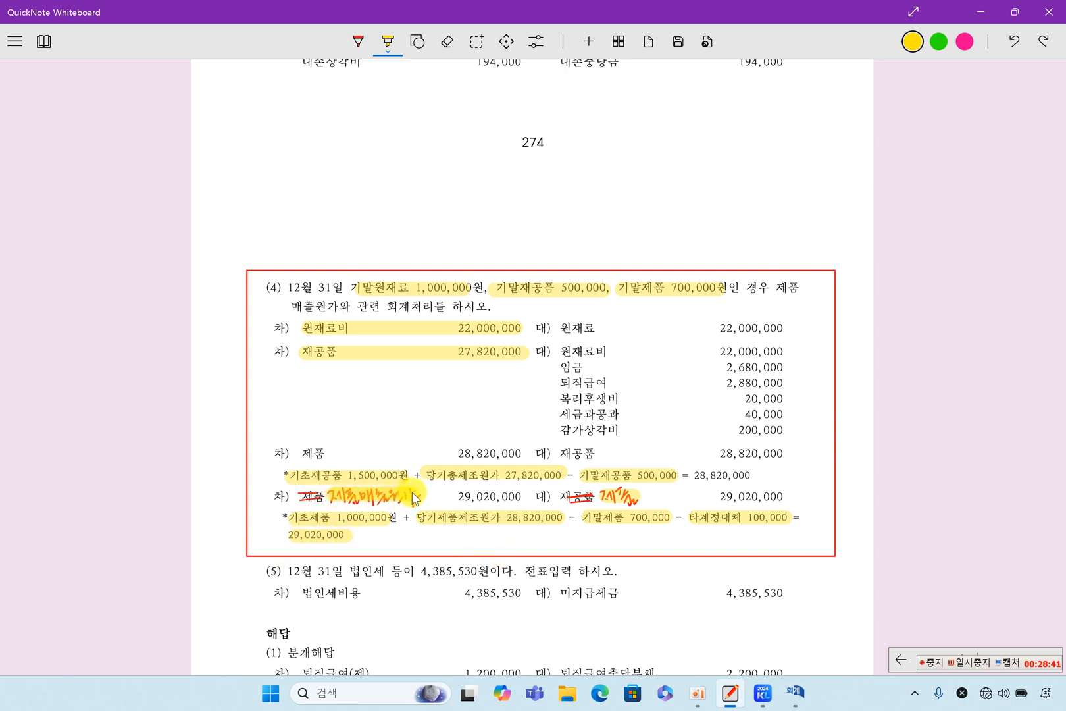
left_click_drag(455, 498, 529, 498)
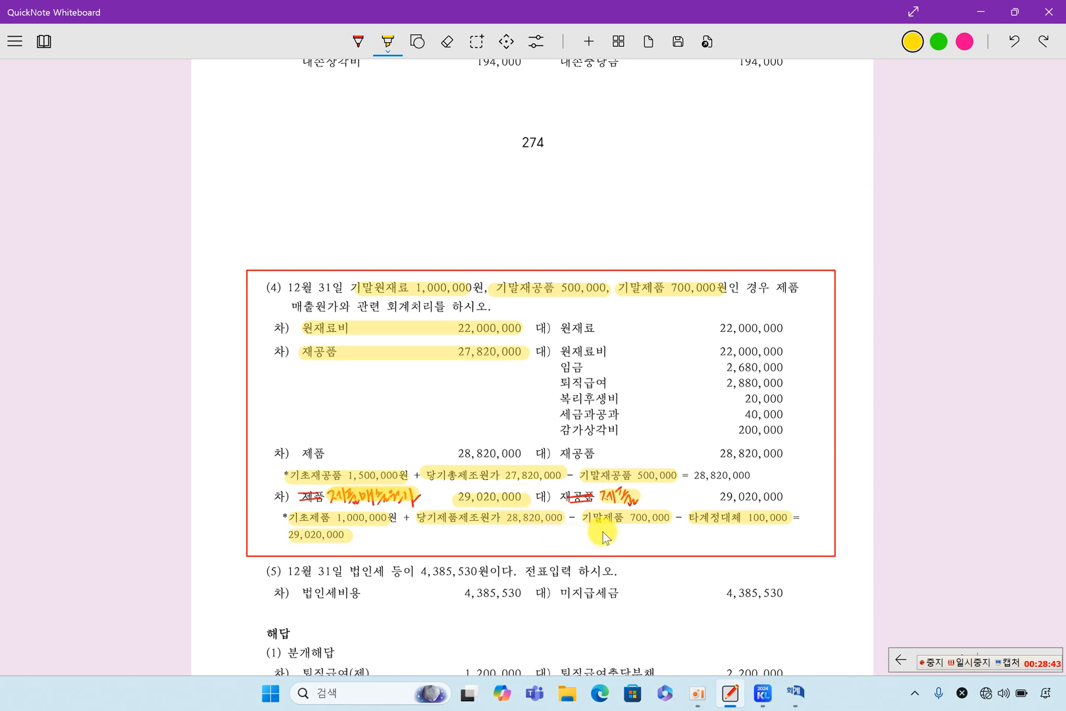
left_click_drag(716, 497, 793, 498)
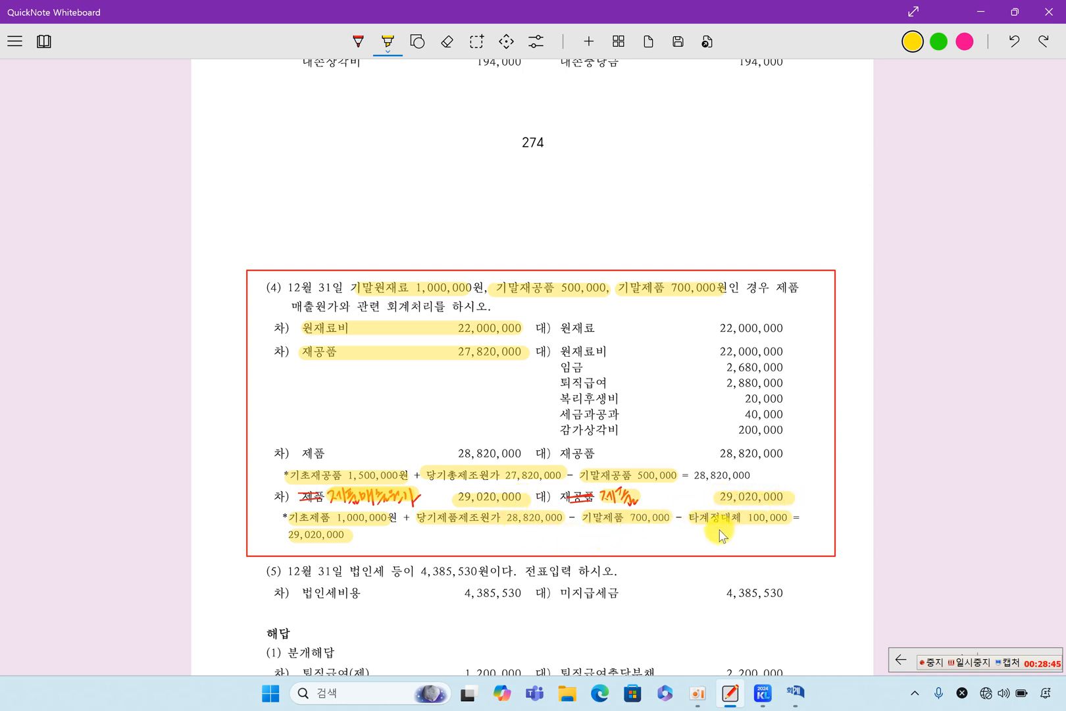
Step: Go over the account names of the last item (4) entry and draw a yellow check mark at the item (4) box's corner
left_click_drag(298, 496, 324, 495)
left_click_drag(571, 499, 625, 500)
left_click_drag(251, 270, 269, 242)
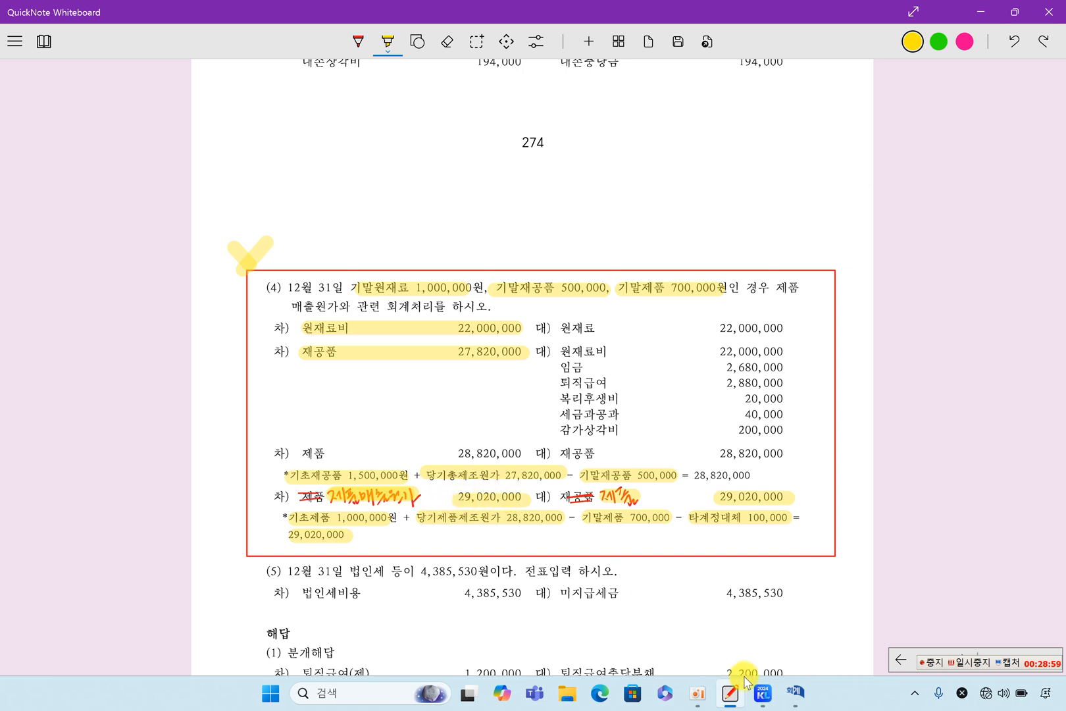
Step: Switch to 결산자료입력 and check the 제품매출원가 row and the 기말 원재료, 재공품 and 제품 재고액 adjustment amounts
left_click(795, 691)
scroll(839, 343, "up", 1)
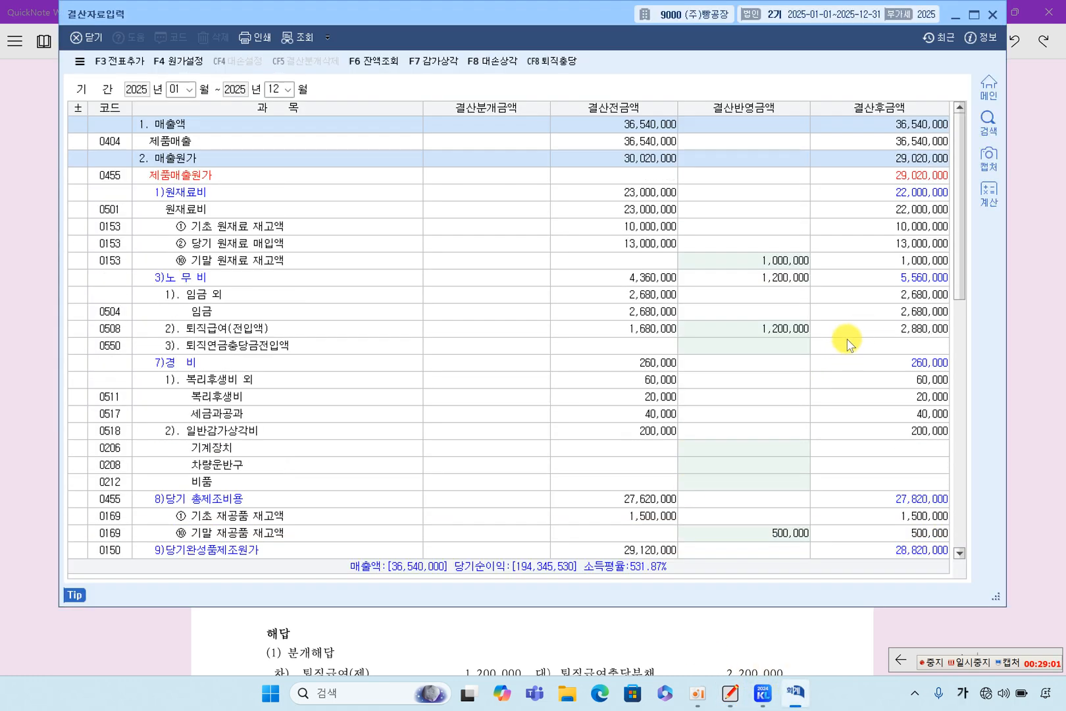
left_click(924, 176)
left_click(801, 210)
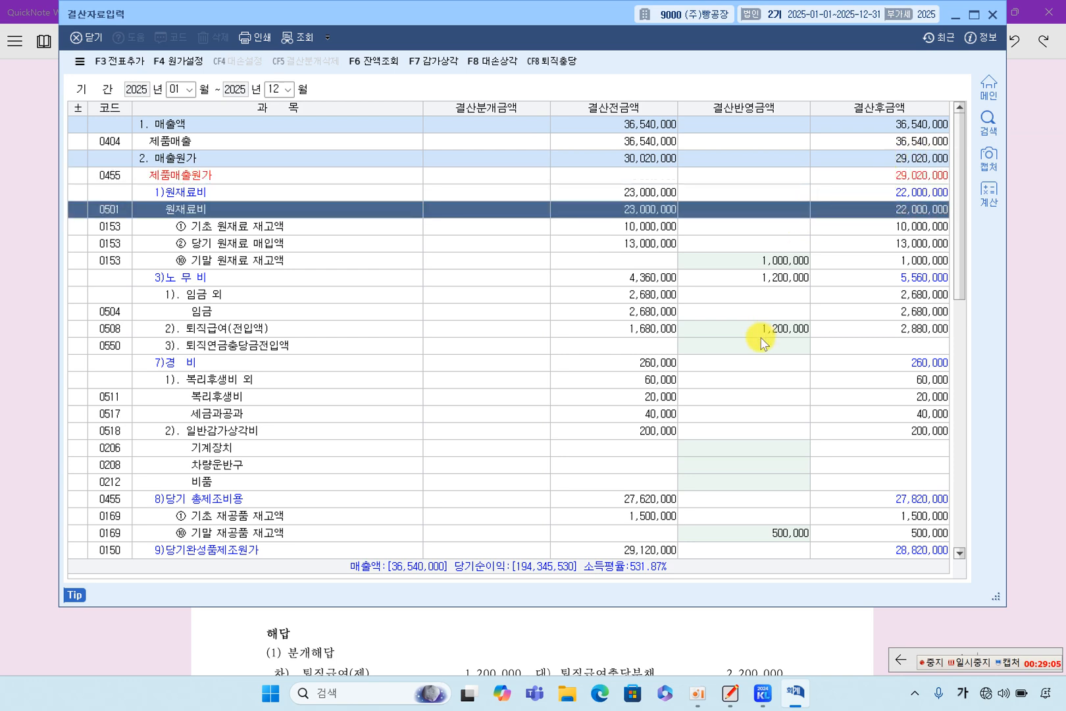
left_click(757, 261)
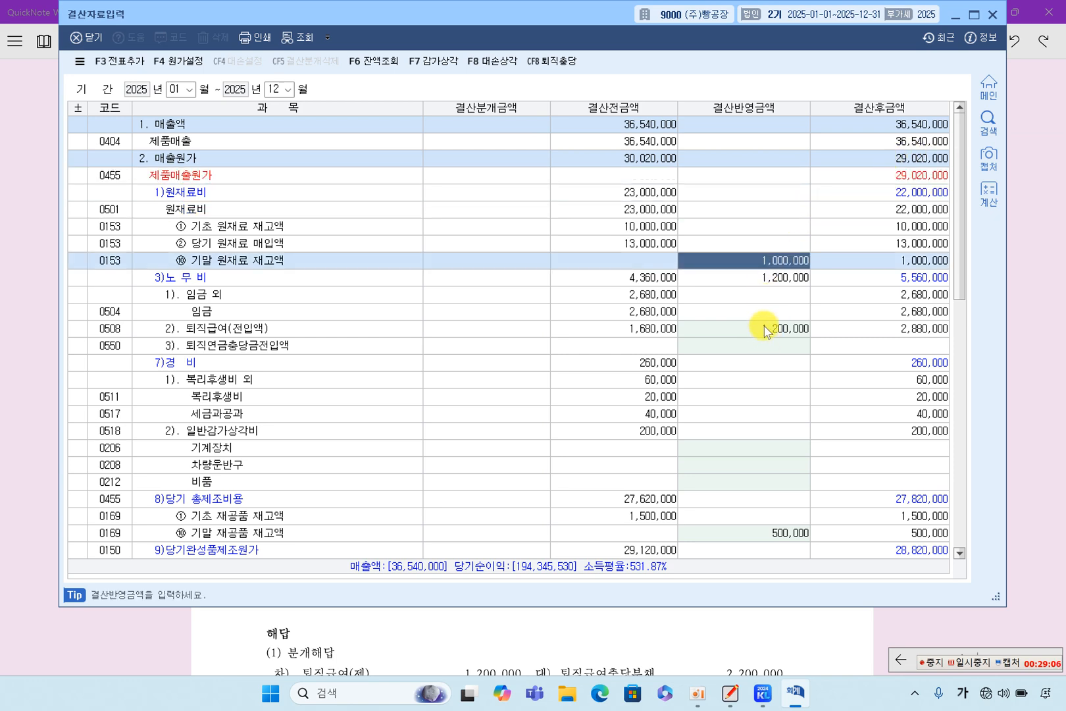
scroll(764, 441, "down", 2)
left_click(764, 431)
left_click(764, 501)
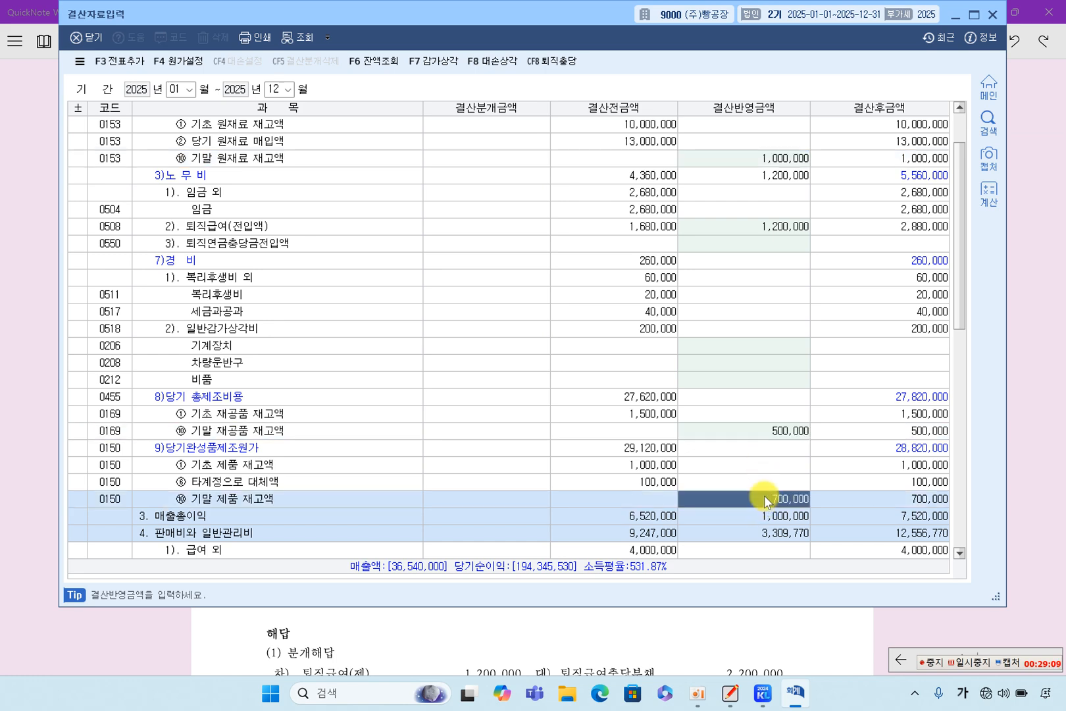
scroll(768, 497, "up", 2)
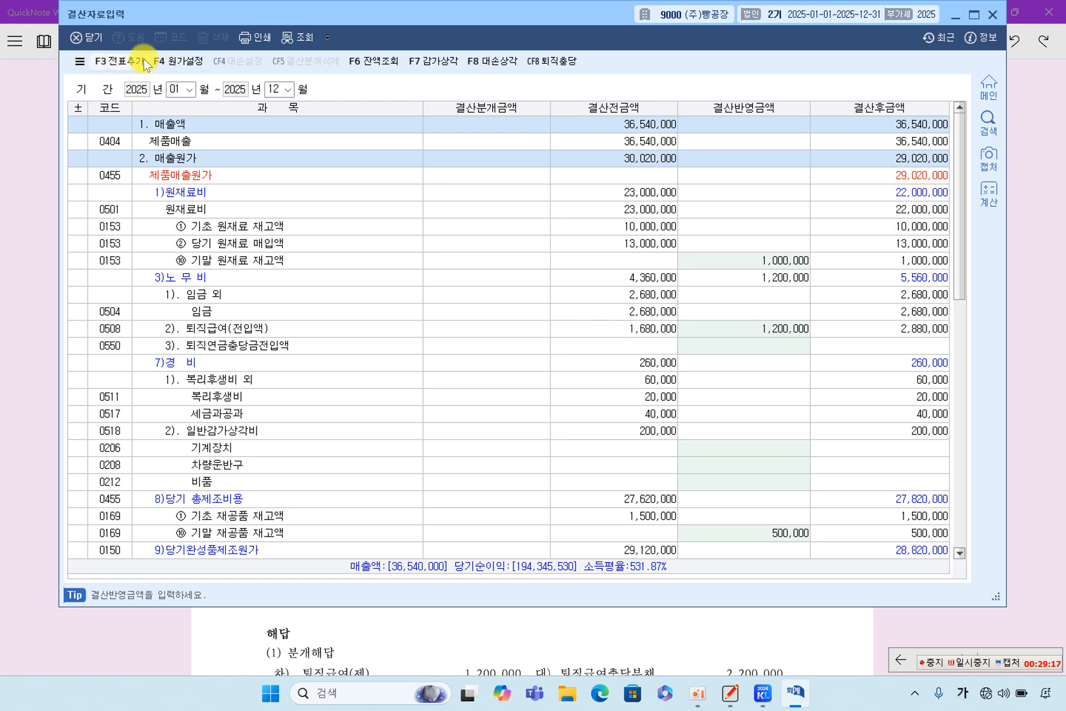
Step: Return to QuickNote and highlight 12월 31일 and 법인세 등이 4,385,530 in the item (5) text in yellow
left_click(17, 304)
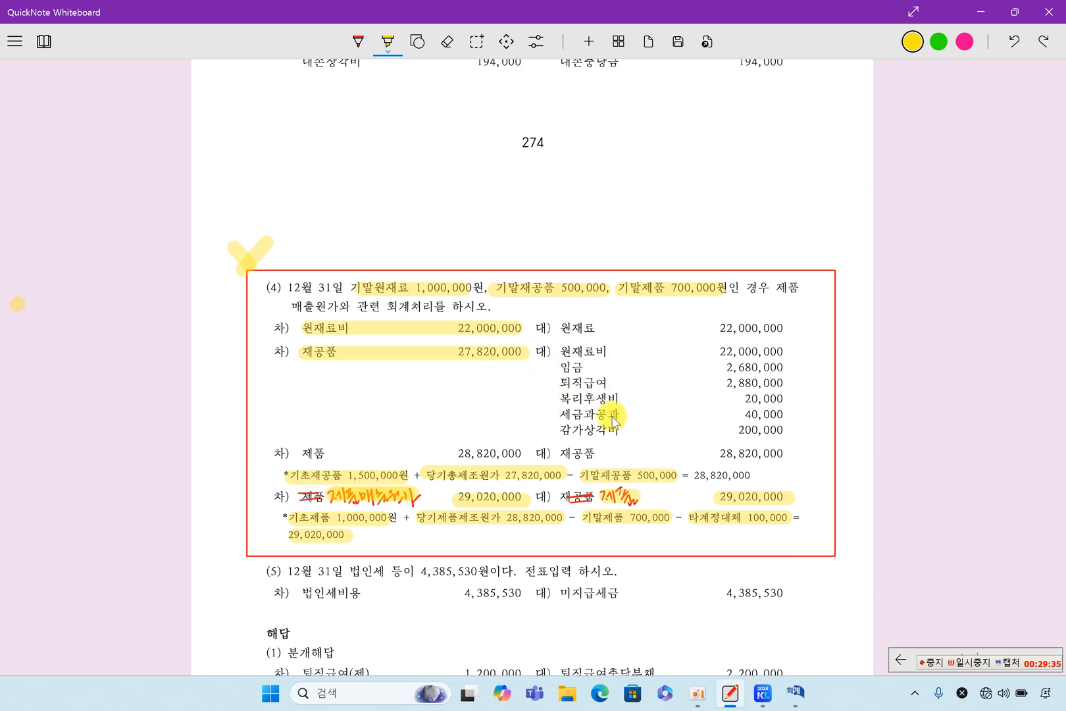
scroll(579, 454, "down", 3)
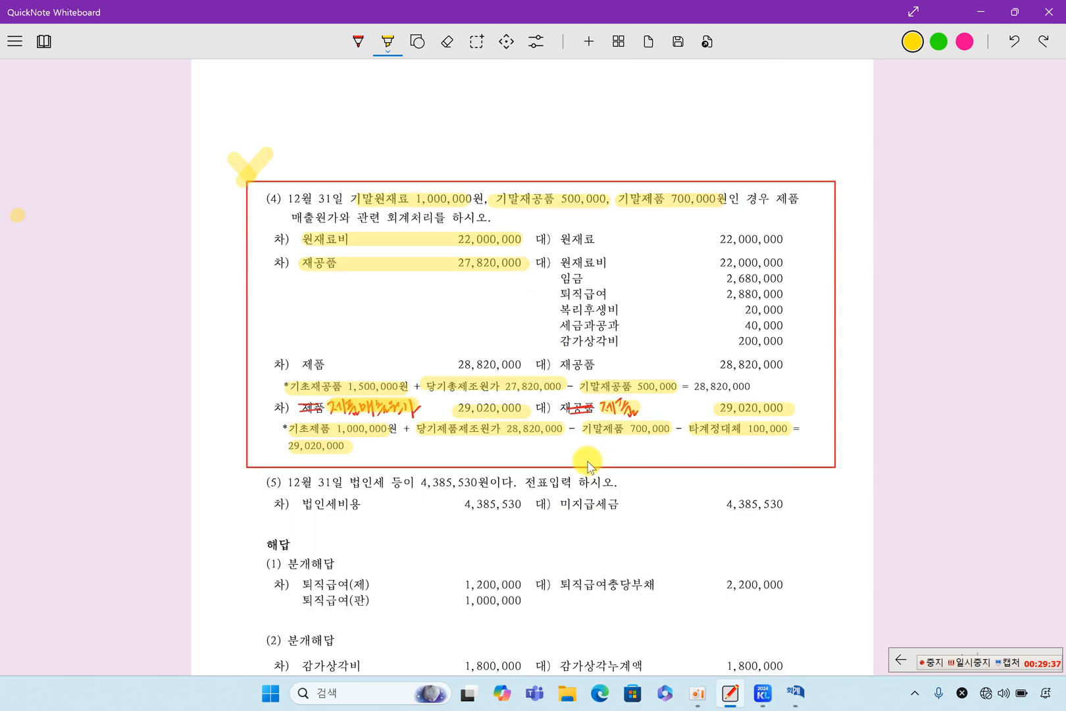
left_click_drag(290, 395, 476, 397)
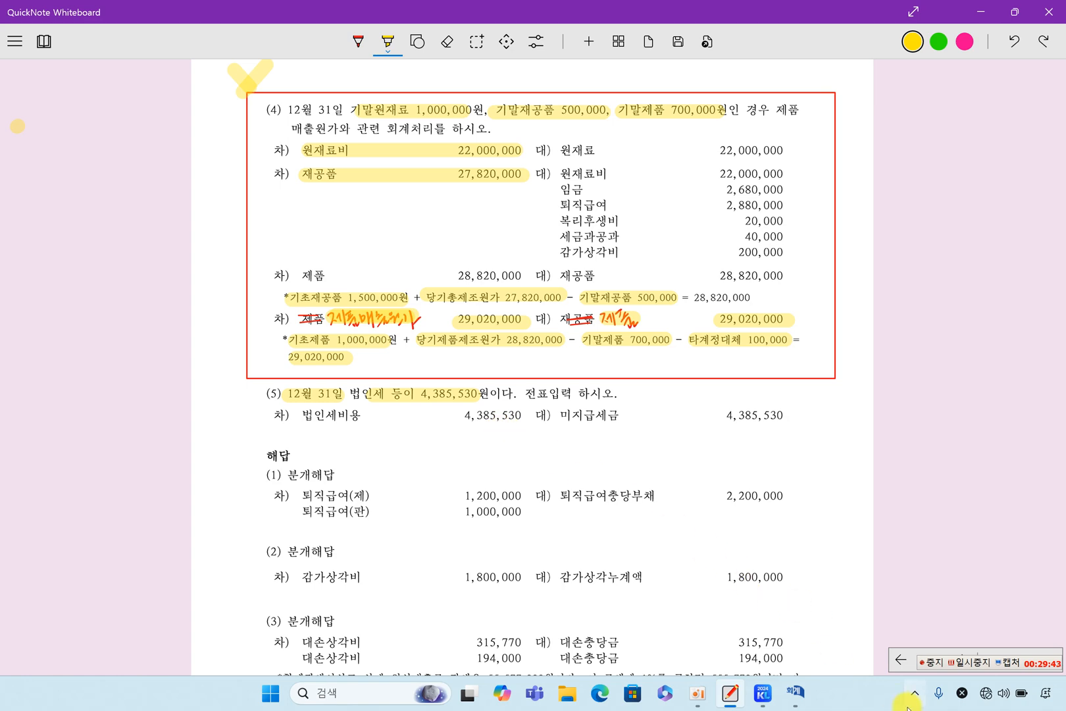
Step: Switch to 결산자료입력 and set the 결산반영금액 of 추가계상액 under 법인세등 to 4,385,530
left_click(795, 692)
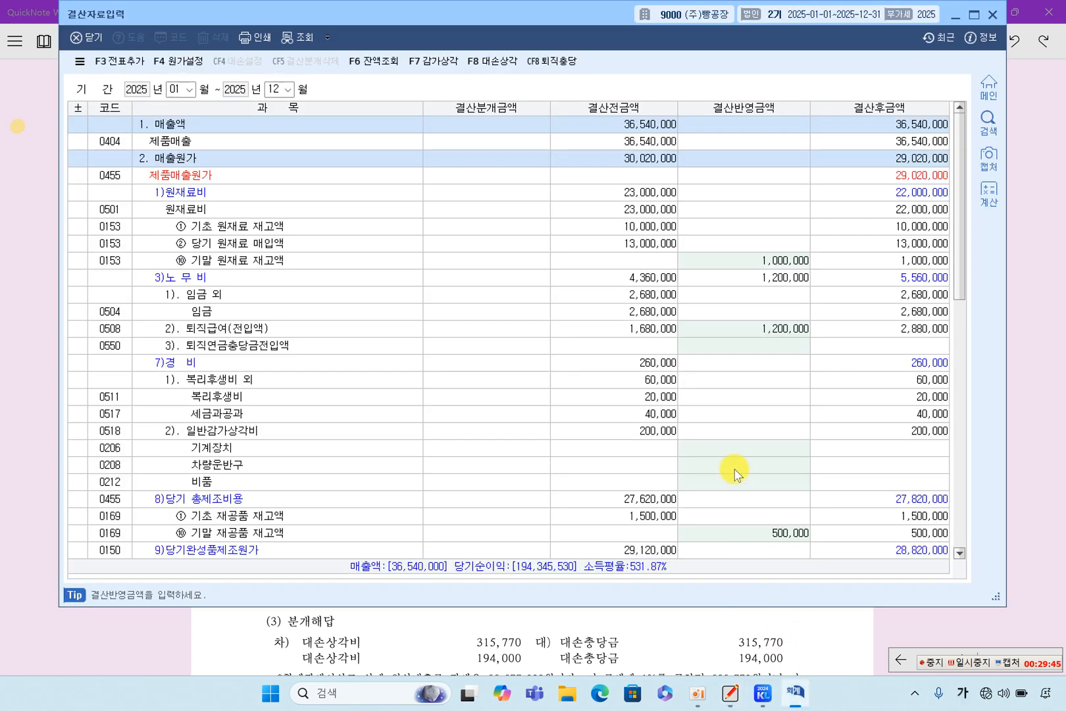
scroll(734, 471, "down", 20)
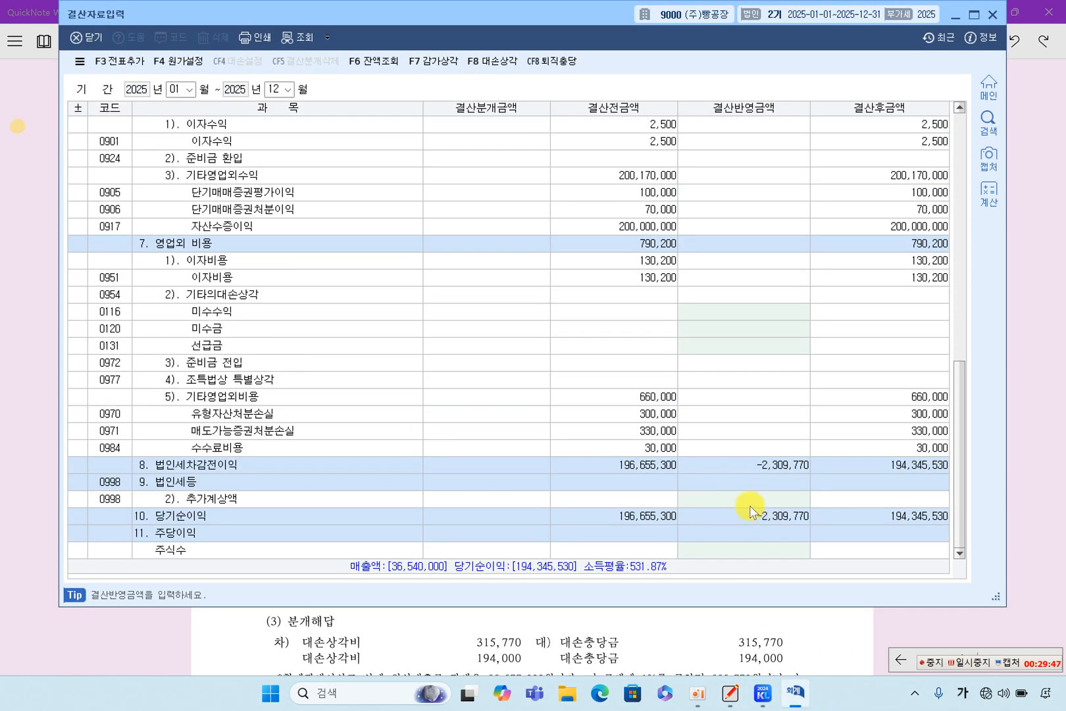
left_click(750, 499)
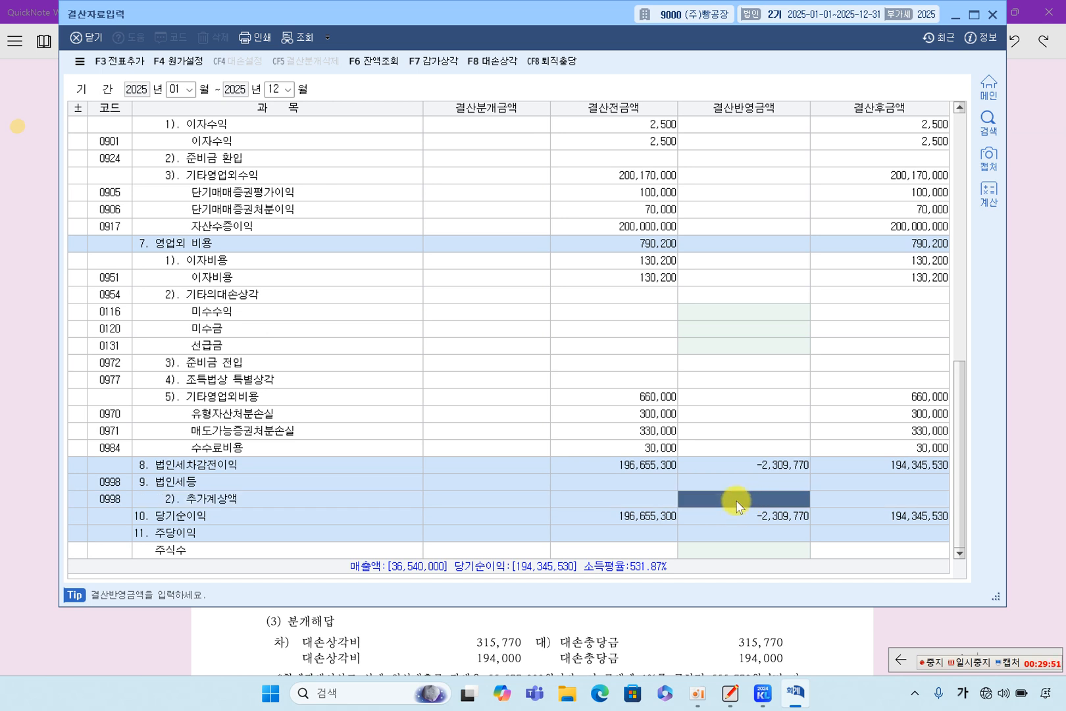
type("438")
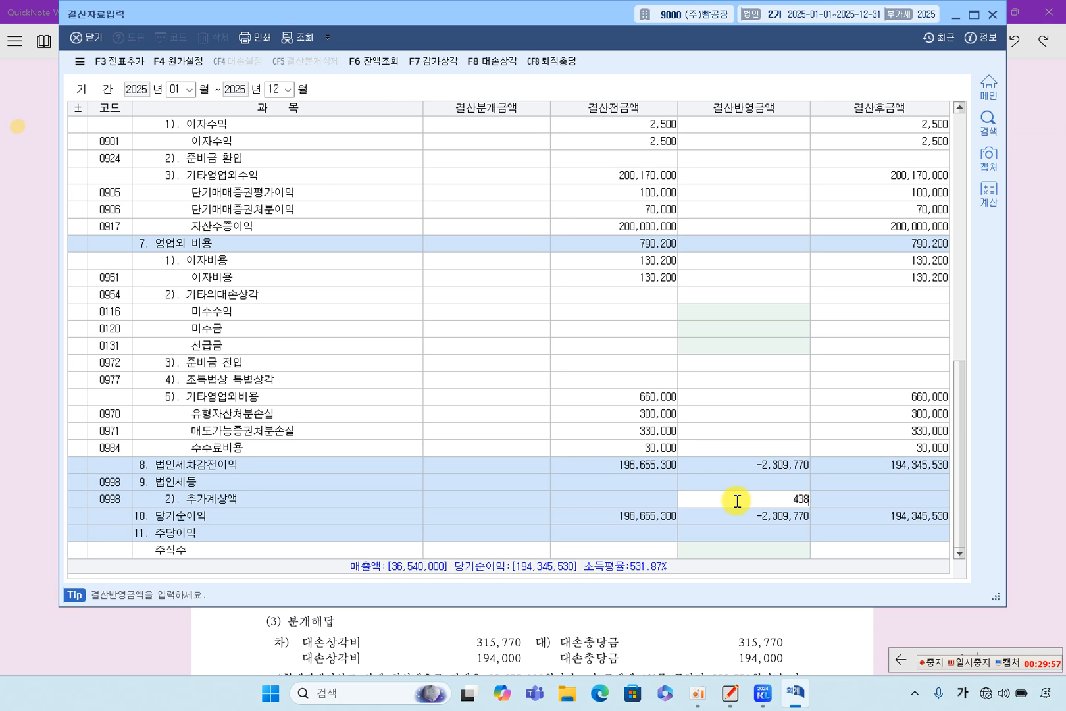
type("50000")
key("Return")
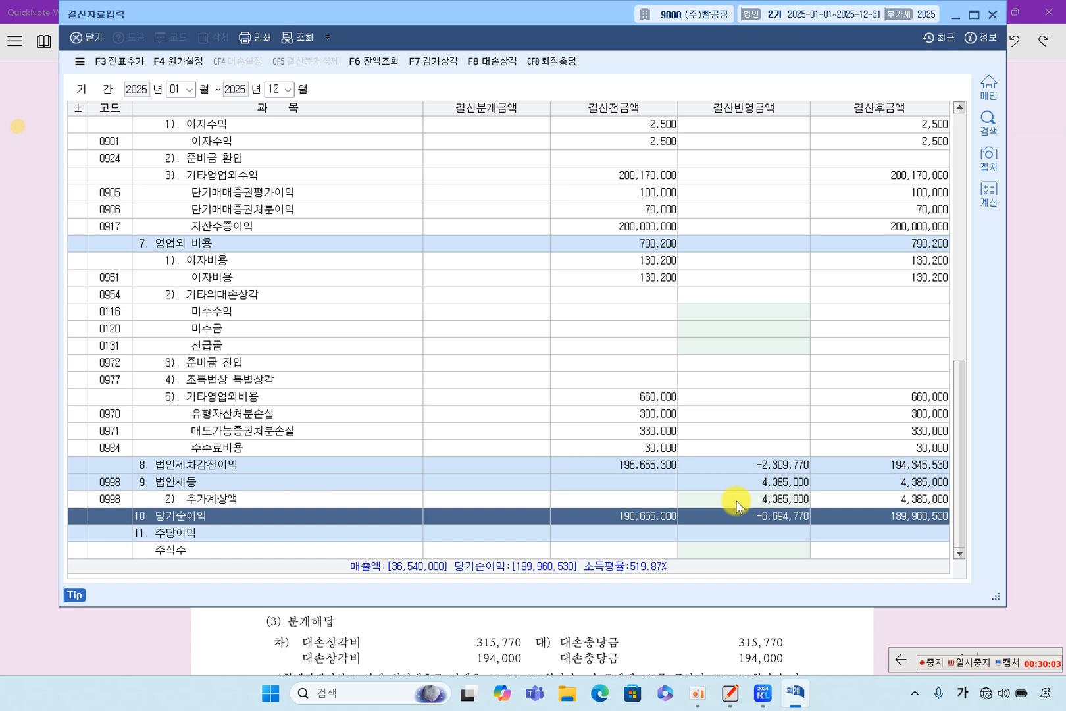
left_click(736, 500)
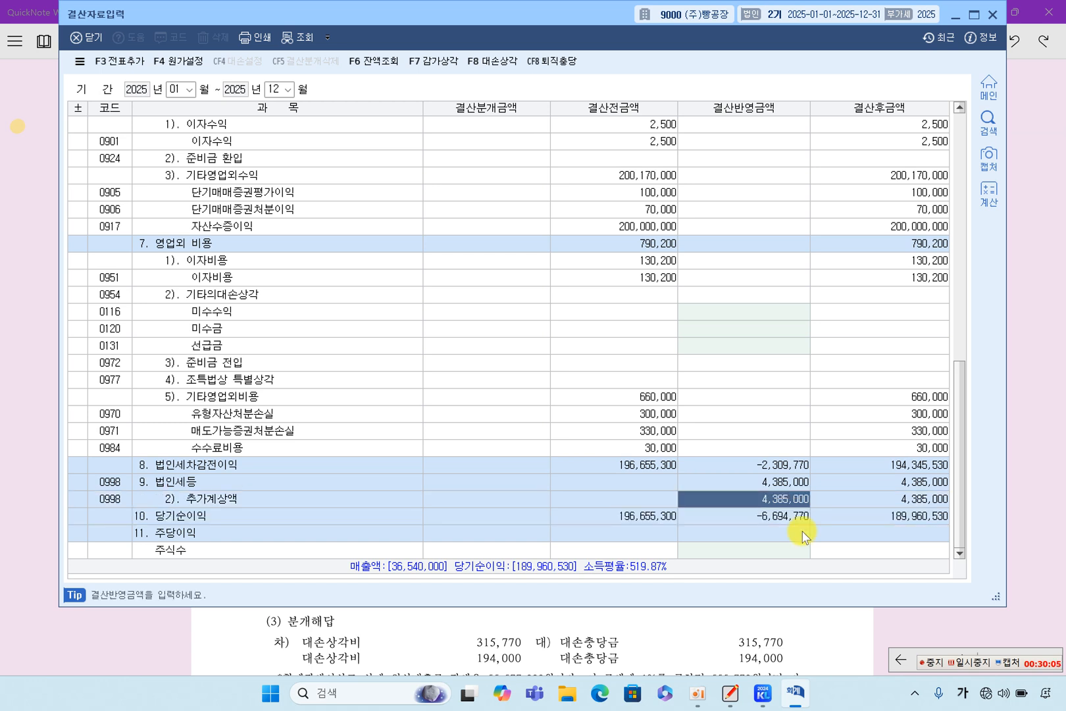
type("4")
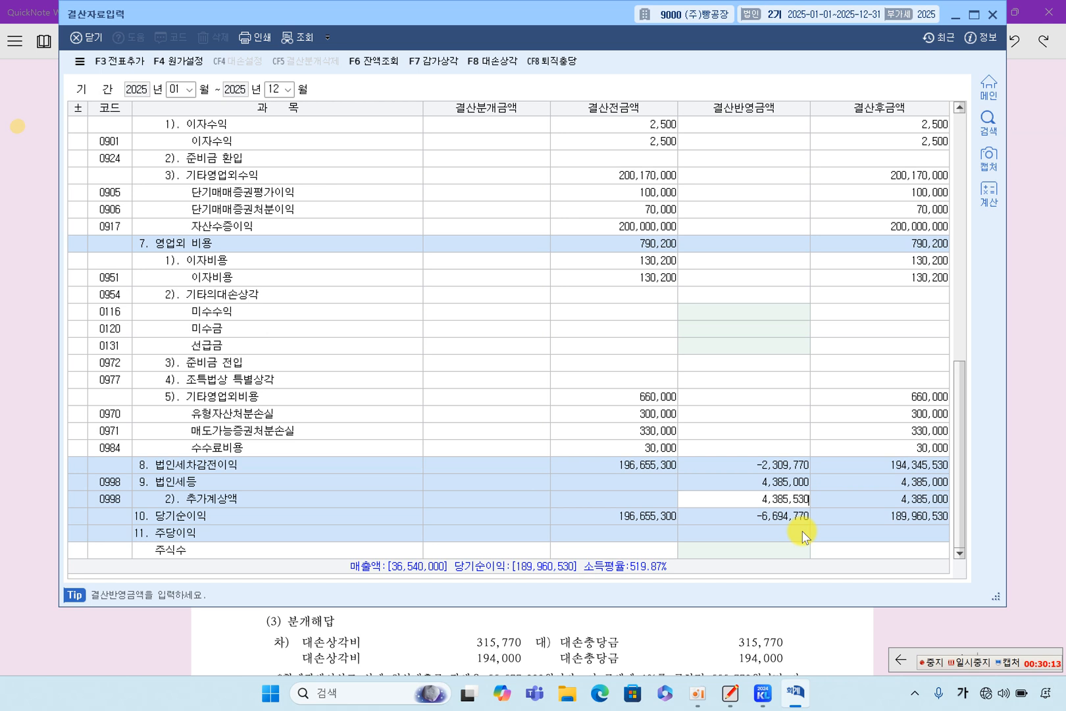
key("Return")
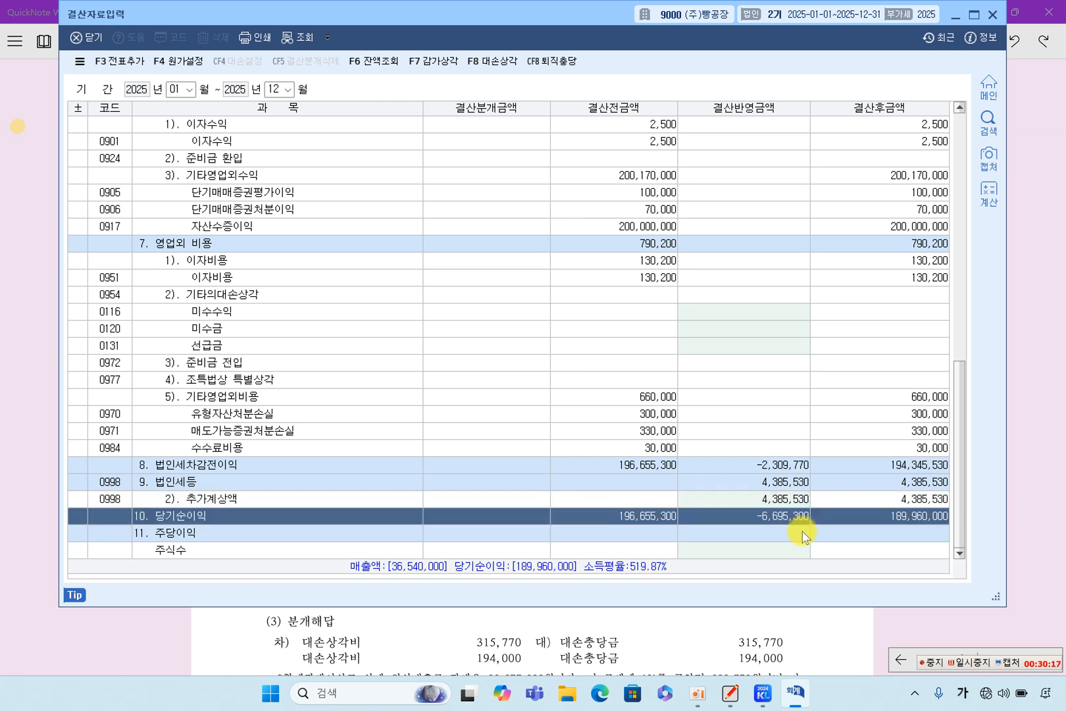
left_click(776, 499)
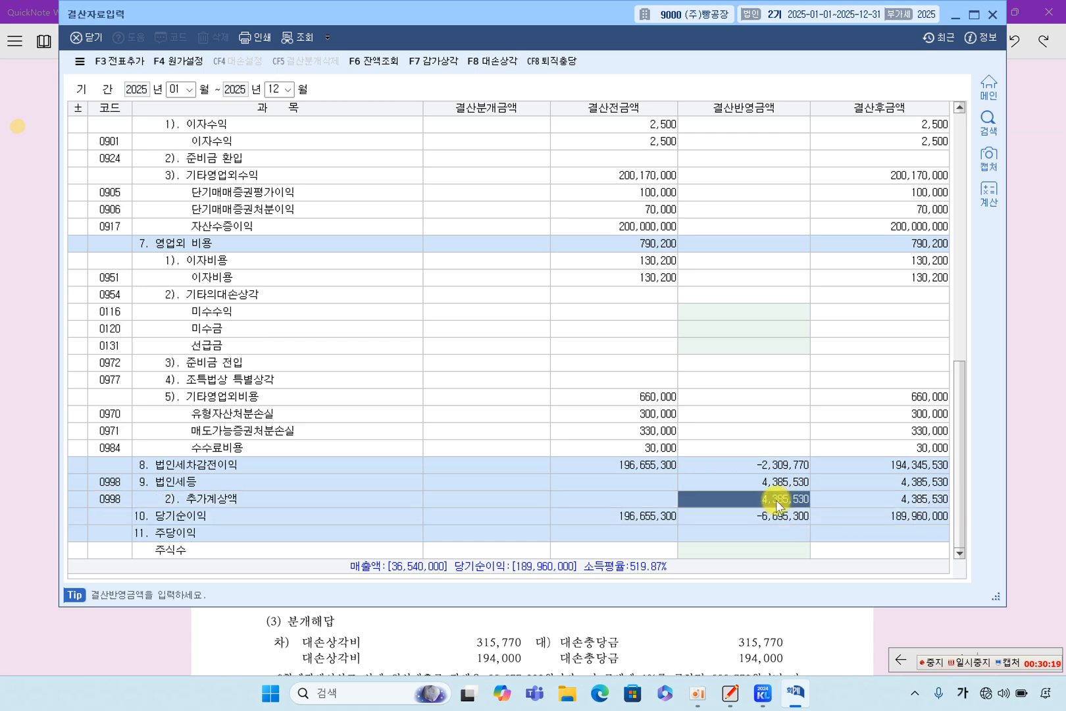
Step: Return to QuickNote and highlight 4,385,530 in item (5)'s 법인세비용 entry and in the summary's 법인세예상액 line in yellow
left_click(750, 642)
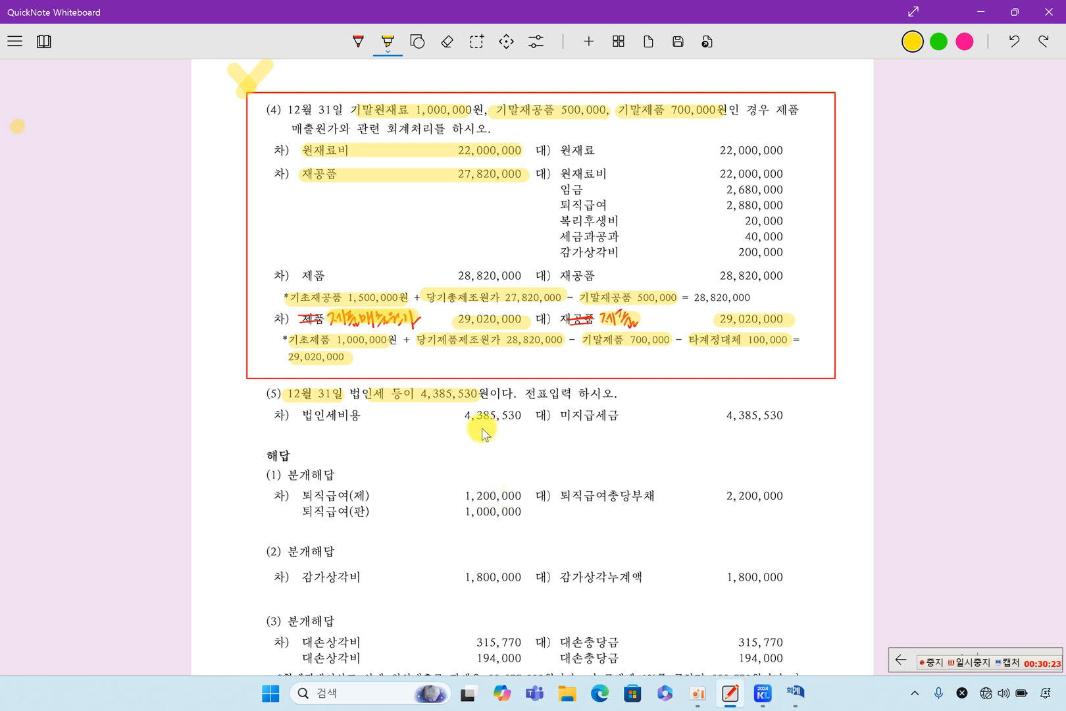
left_click_drag(461, 416, 523, 416)
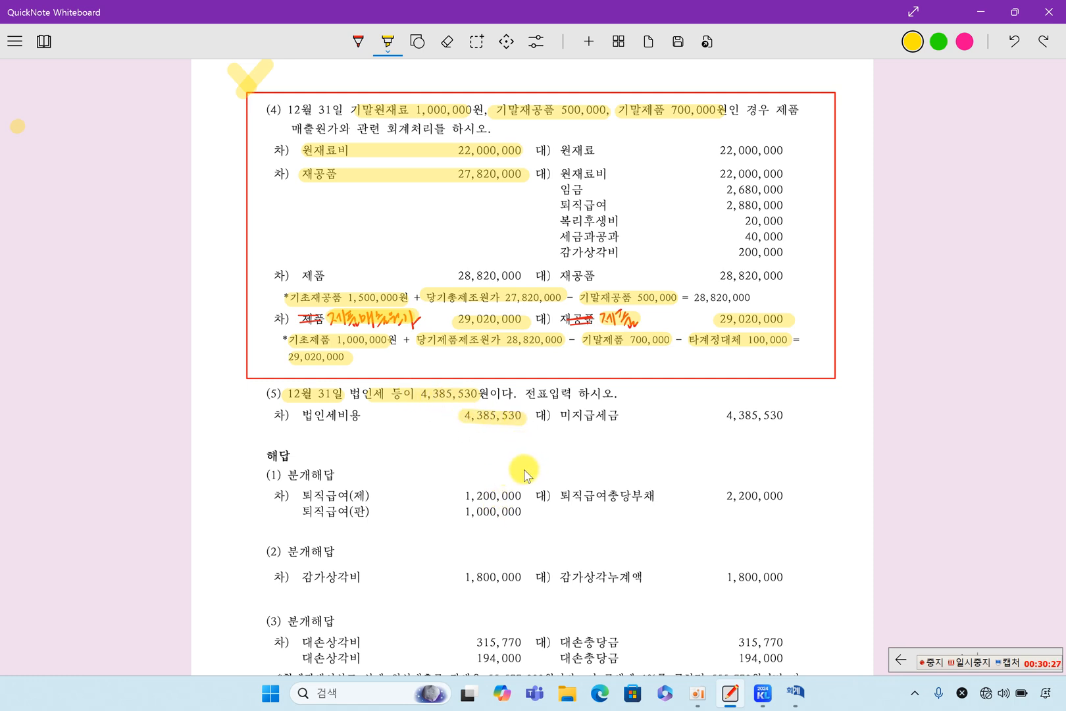
scroll(527, 471, "up", 10)
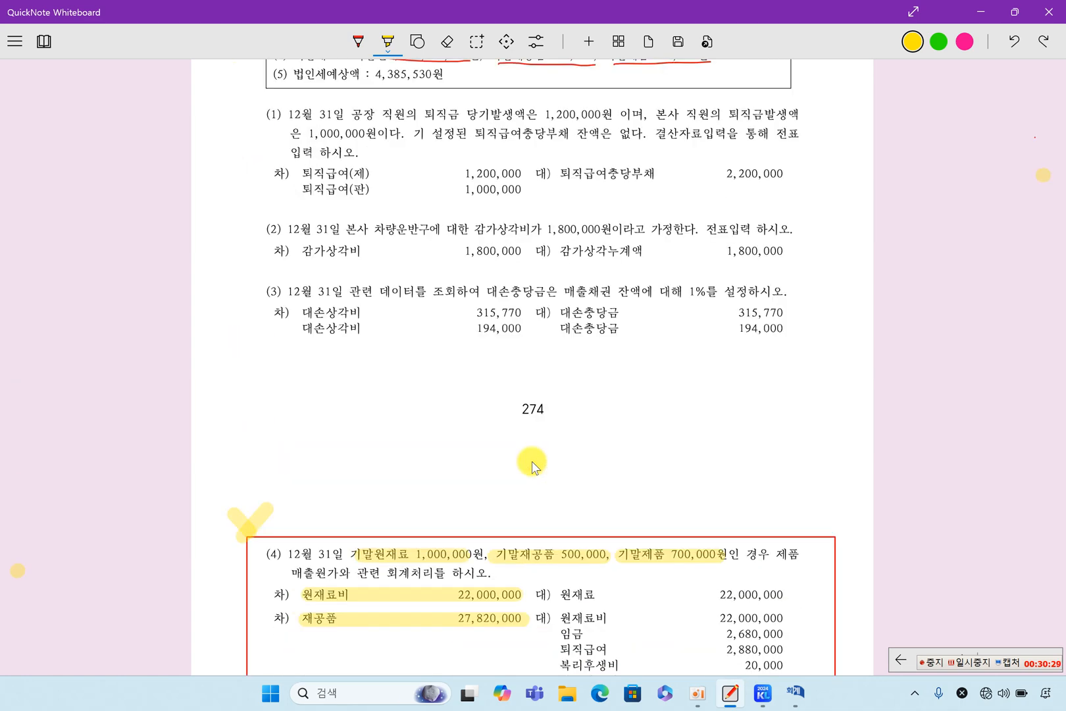
scroll(500, 256, "up", 1)
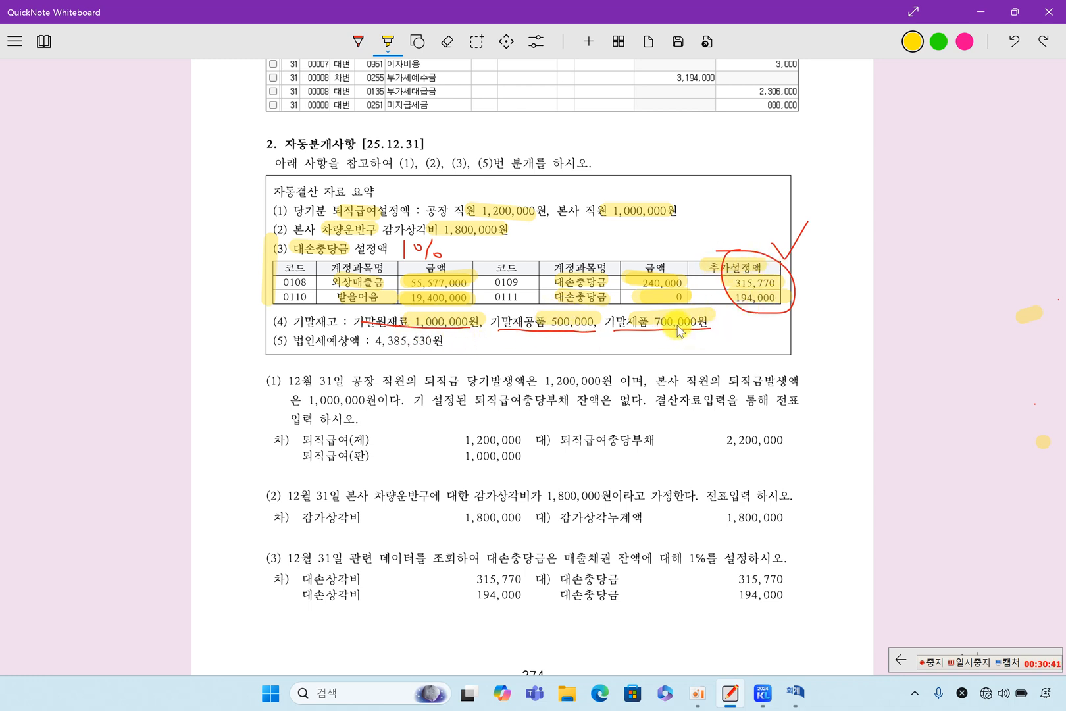
left_click_drag(373, 341, 443, 341)
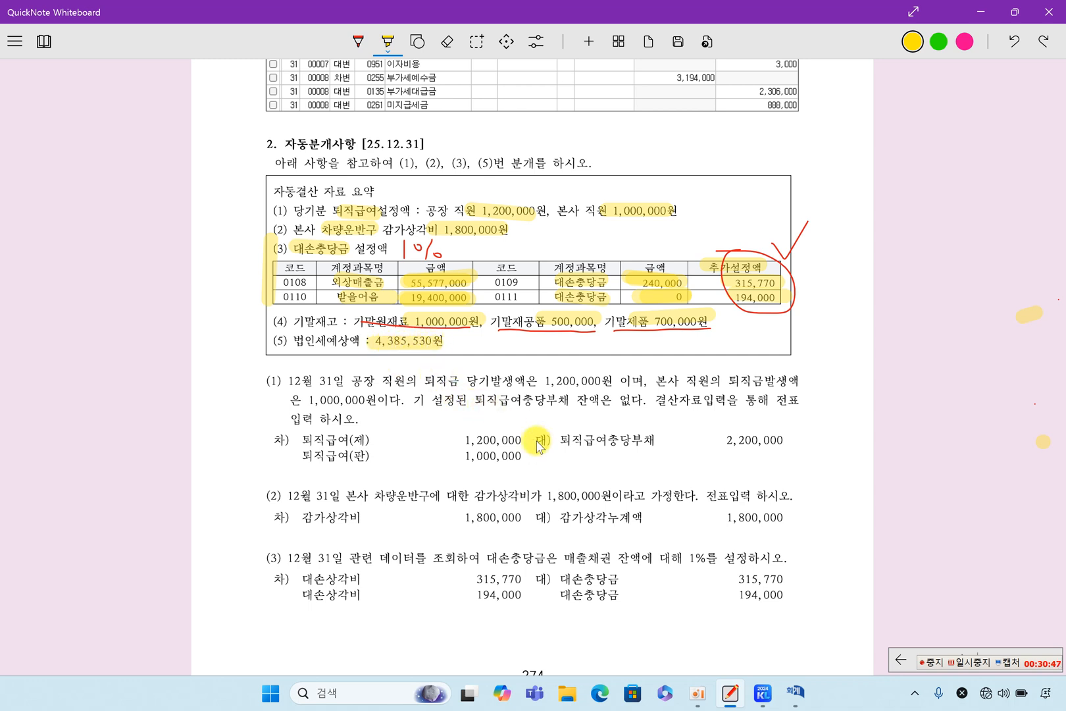
Step: Switch to 결산자료입력 and review all entered 결산반영금액 amounts from 매출액 down to 법인세등
left_click(795, 693)
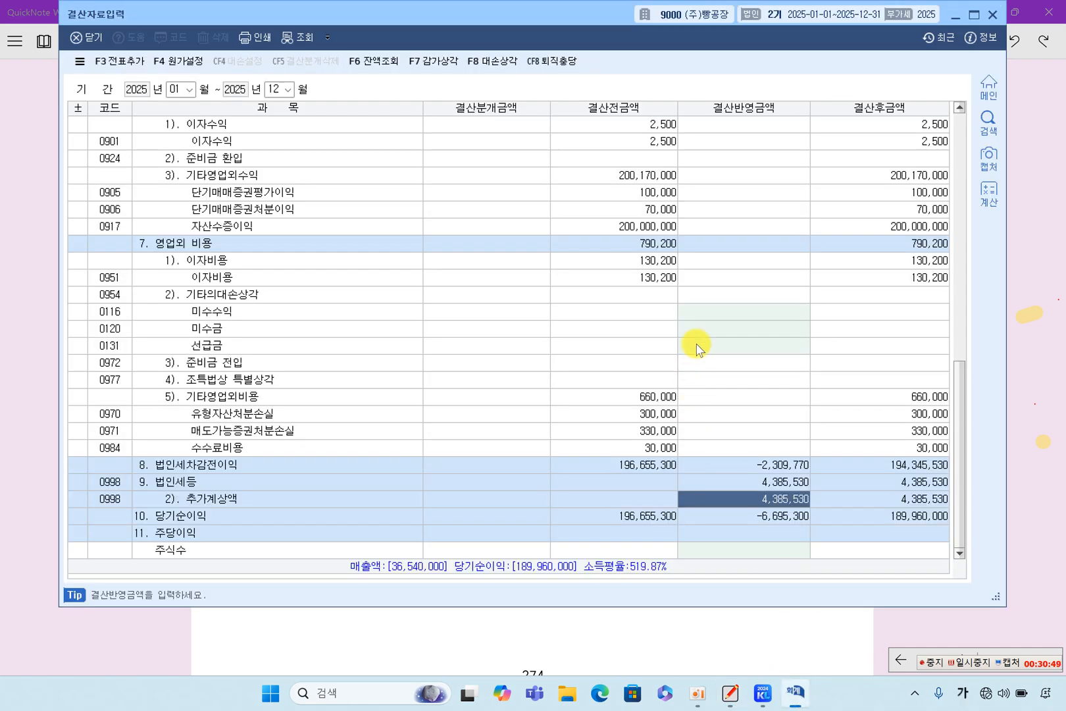
scroll(724, 421, "up", 3)
scroll(752, 421, "up", 3)
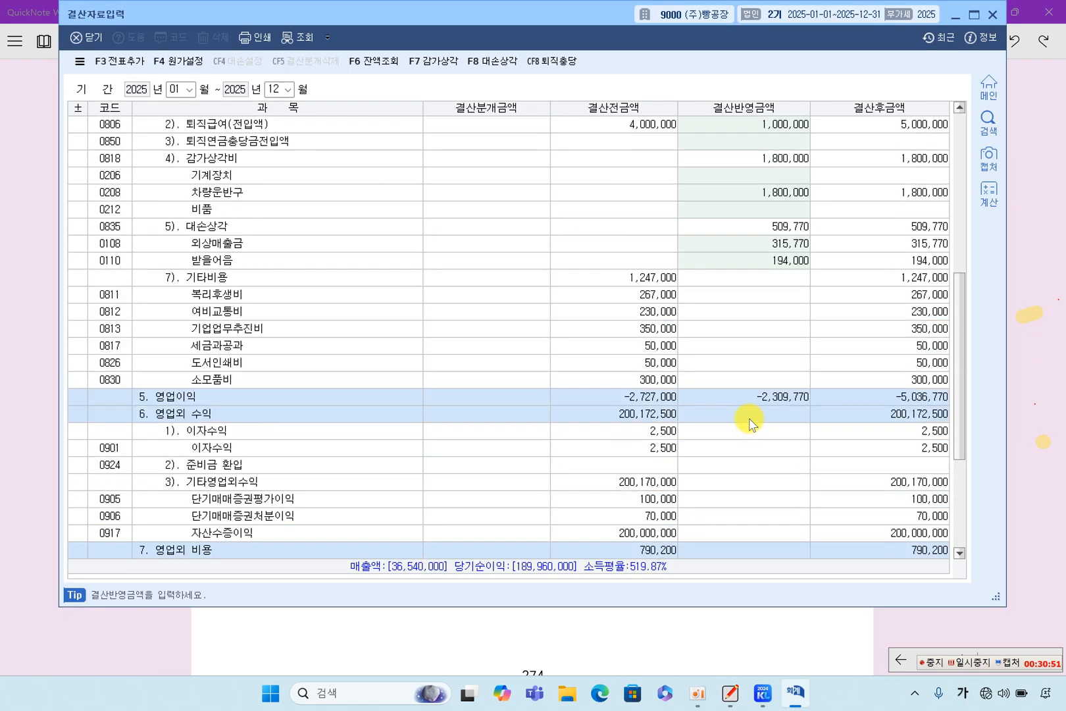
scroll(746, 429, "down", 4)
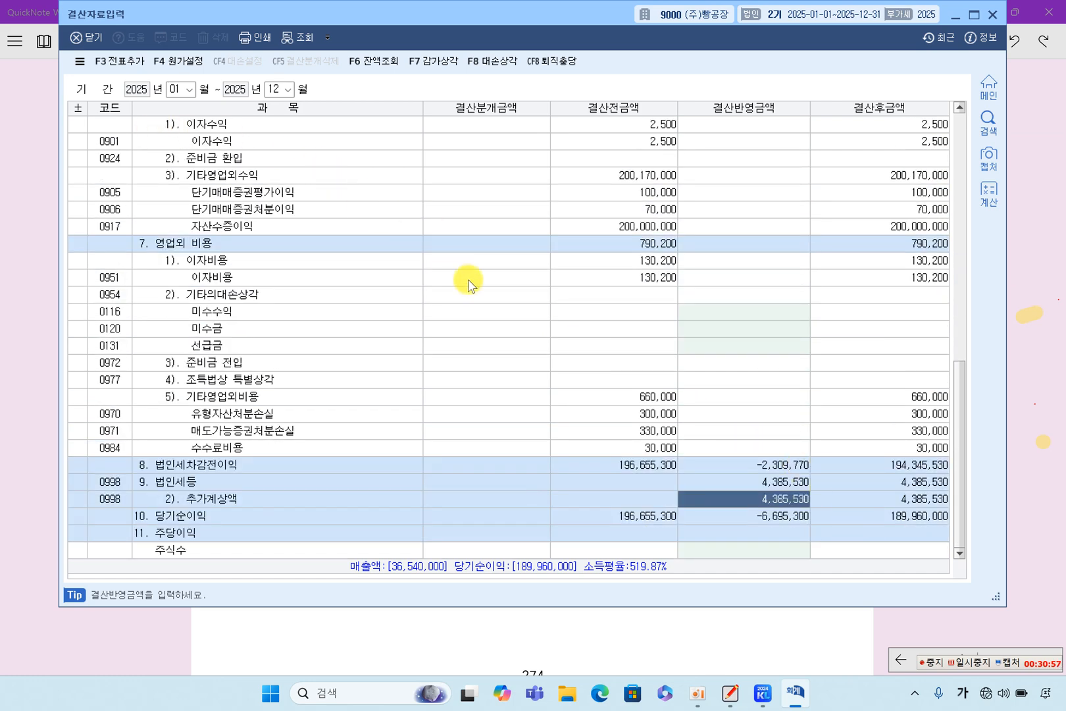
left_click(976, 665)
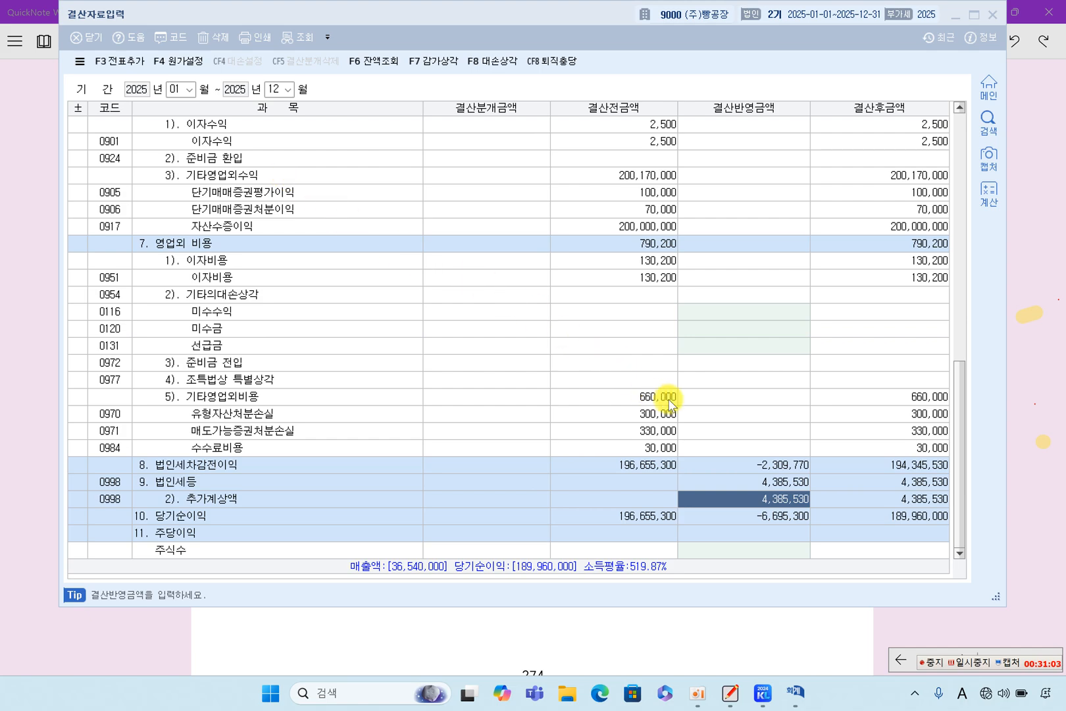
scroll(714, 349, "up", 15)
scroll(721, 351, "up", 3)
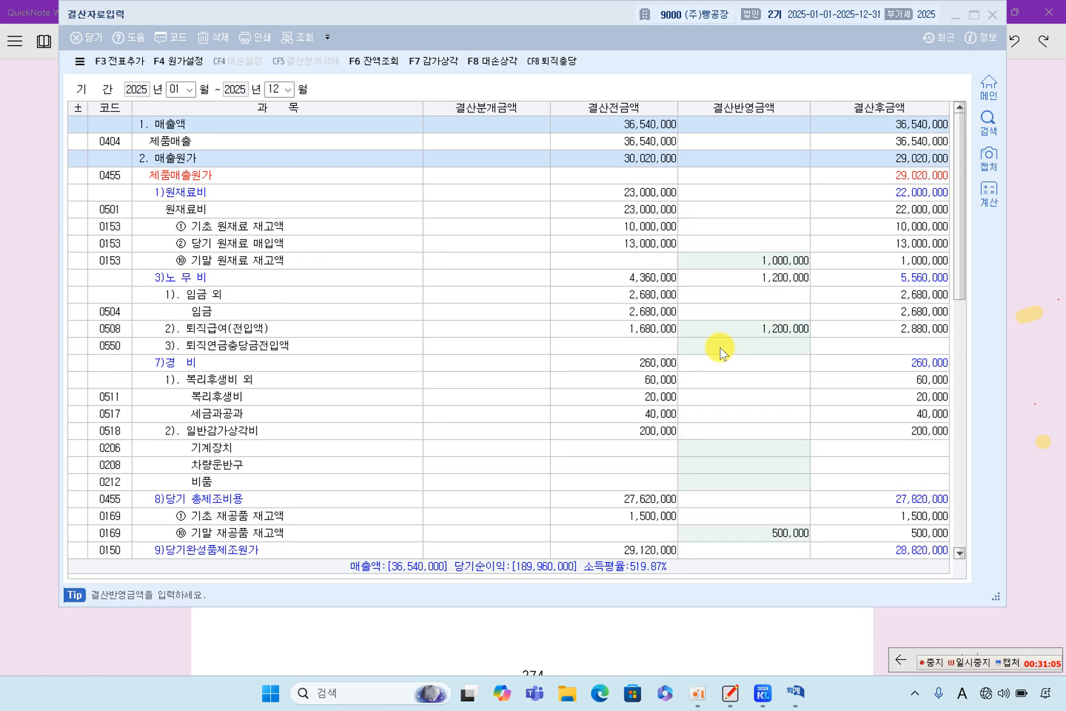
scroll(720, 350, "down", 13)
scroll(717, 351, "down", 5)
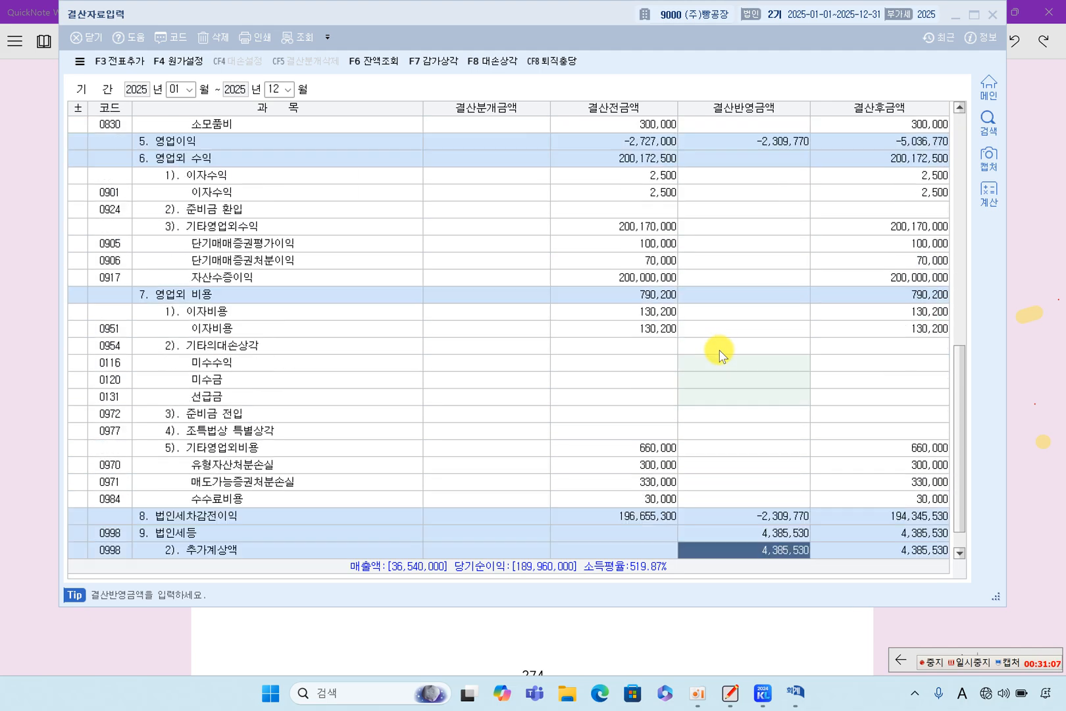
Step: Return to QuickNote, highlight the 결산자료 입력화면 heading after page 275 in yellow and look over the reference table
left_click(755, 624)
scroll(658, 487, "down", 10)
scroll(658, 487, "down", 11)
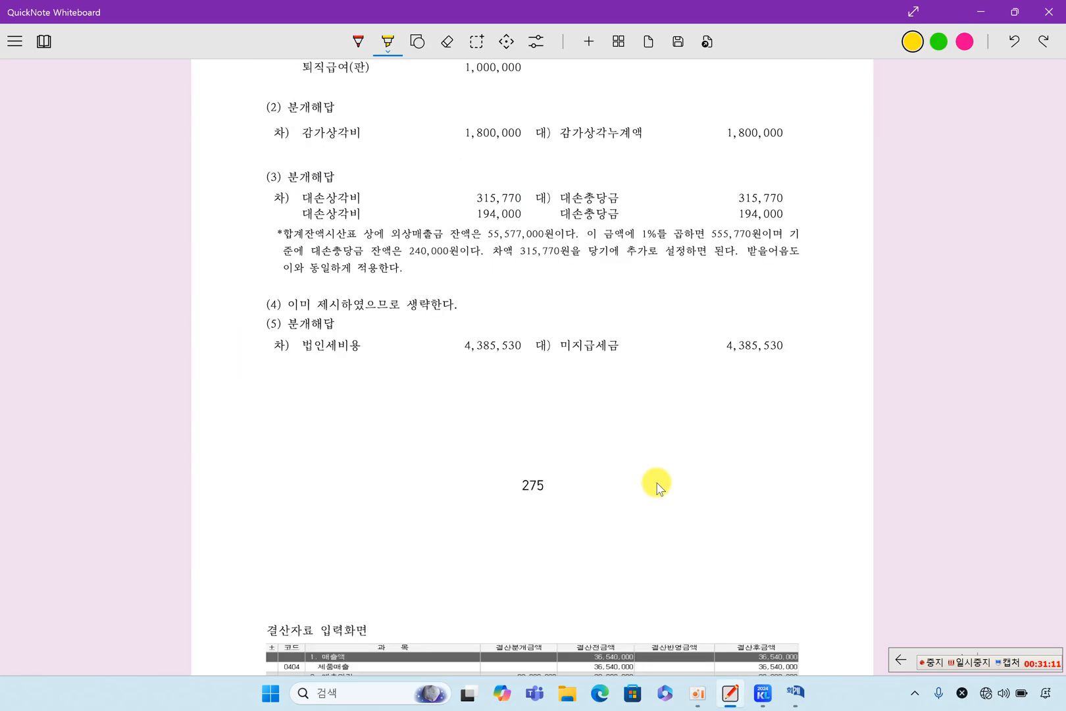
left_click_drag(261, 180, 385, 181)
scroll(523, 285, "down", 2)
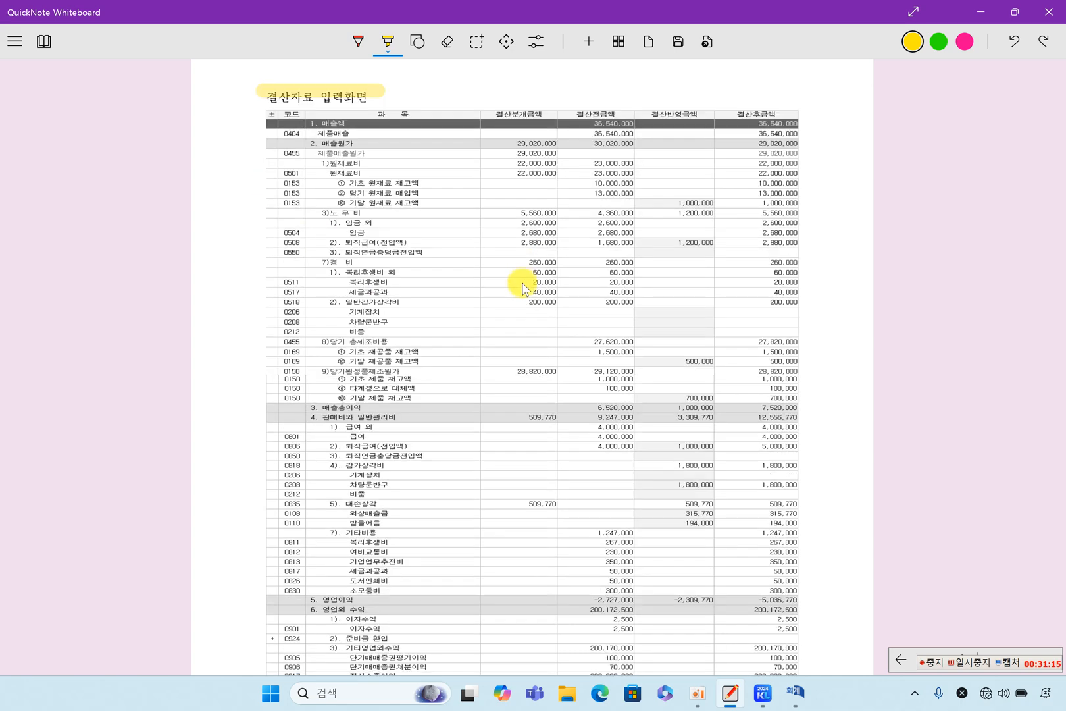
scroll(599, 255, "down", 5)
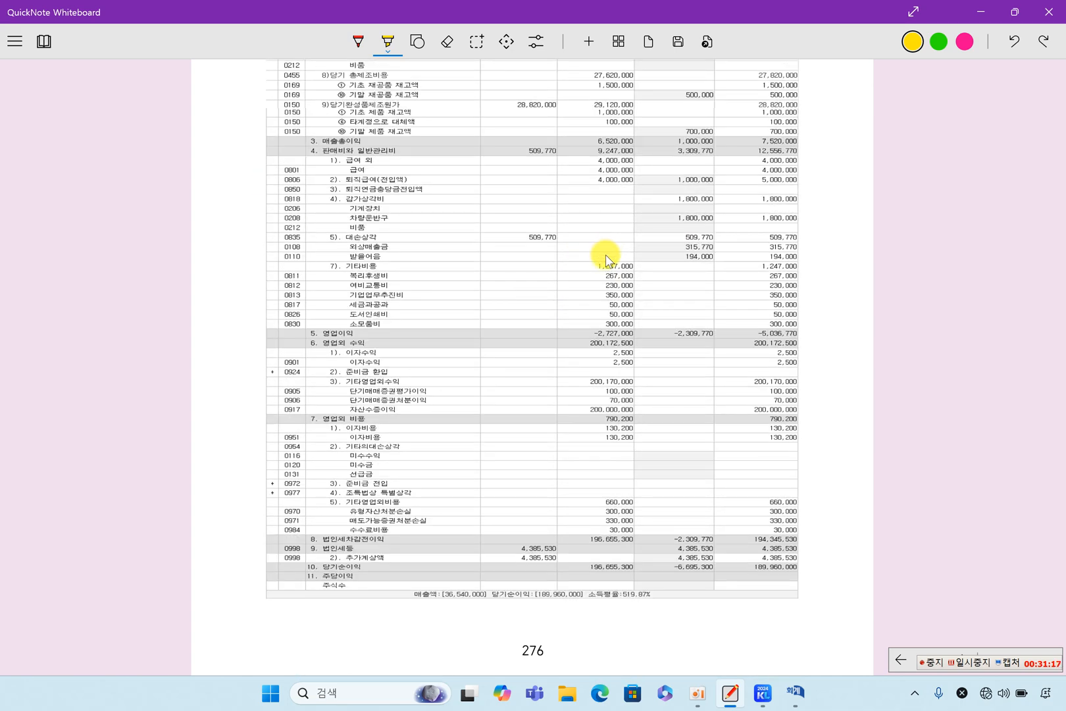
scroll(607, 267, "up", 5)
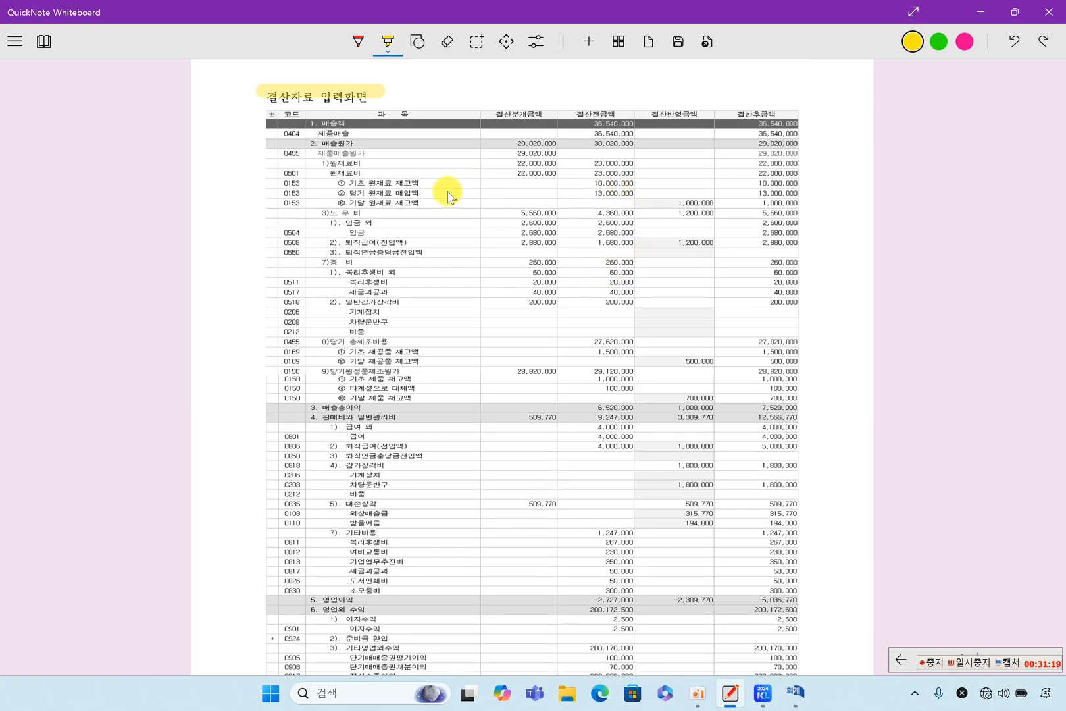
Step: Highlight the 기말 원재료 재고액, first 퇴직급여(전입액) and 기말 재공품 재고액 rows of the reference table in yellow
mouse_move(336, 203)
left_mouse_down()
mouse_move(676, 214)
mouse_move(709, 204)
left_mouse_up()
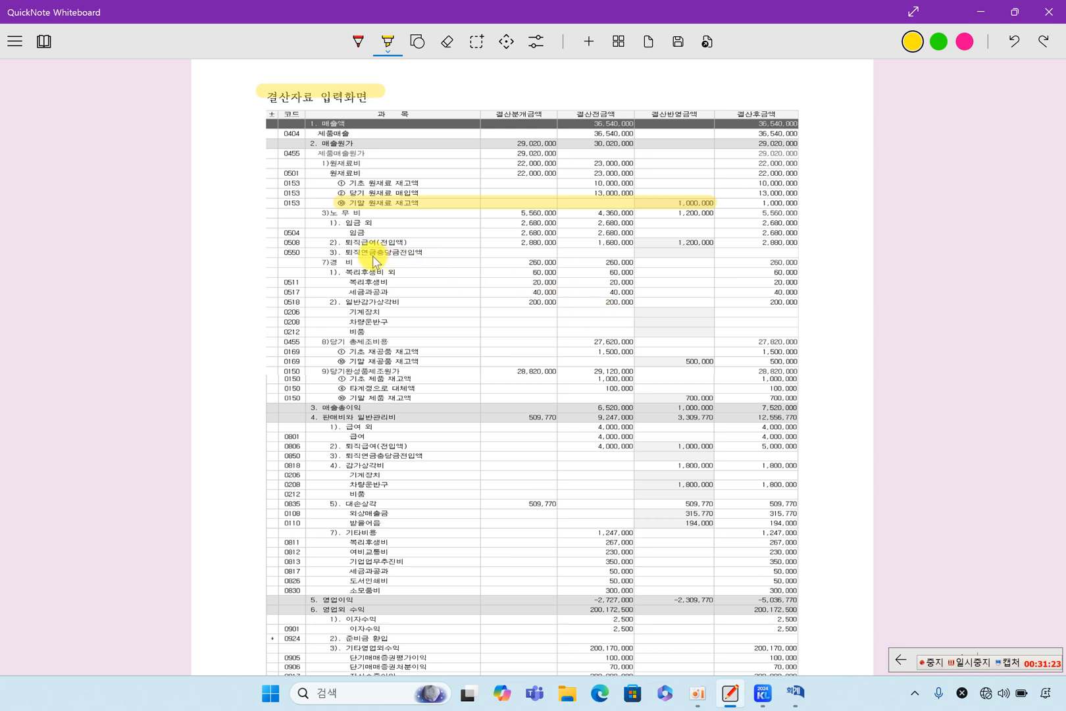
mouse_move(337, 238)
left_mouse_down()
mouse_move(633, 249)
mouse_move(719, 240)
left_mouse_up()
mouse_move(336, 361)
left_mouse_down()
mouse_move(469, 372)
mouse_move(703, 365)
left_mouse_up()
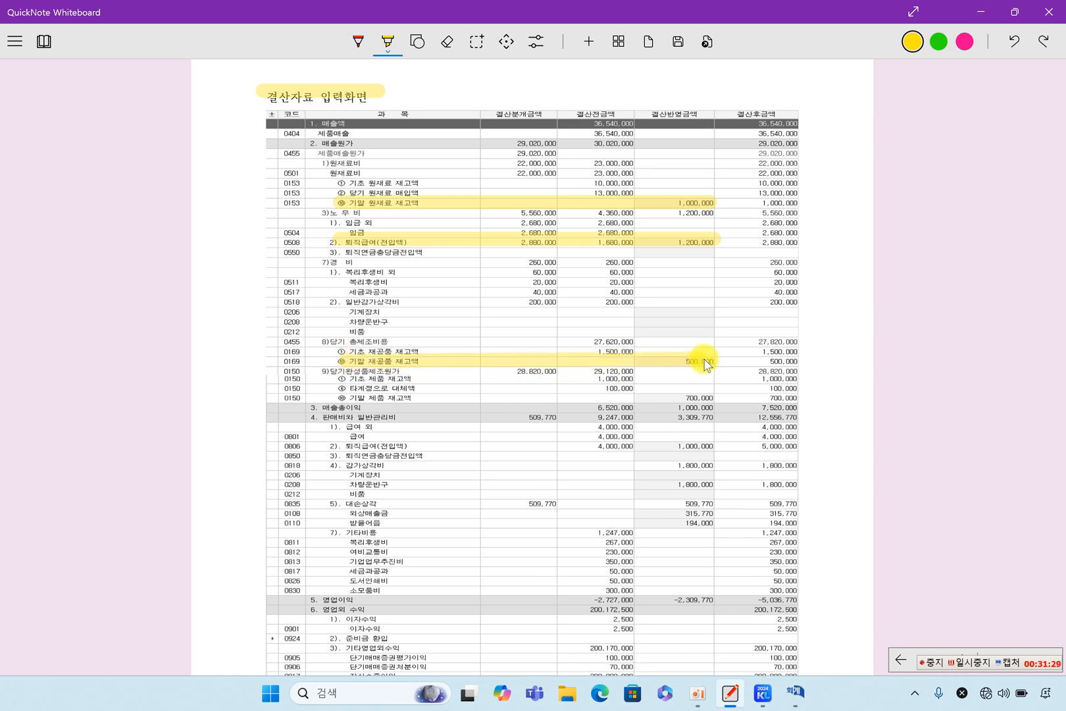
Step: Highlight the reference table's 기말 제품 재고액 row and the 퇴직급여(전입액) row under 판매비와 일반관리비 in yellow
left_click_drag(335, 397, 709, 403)
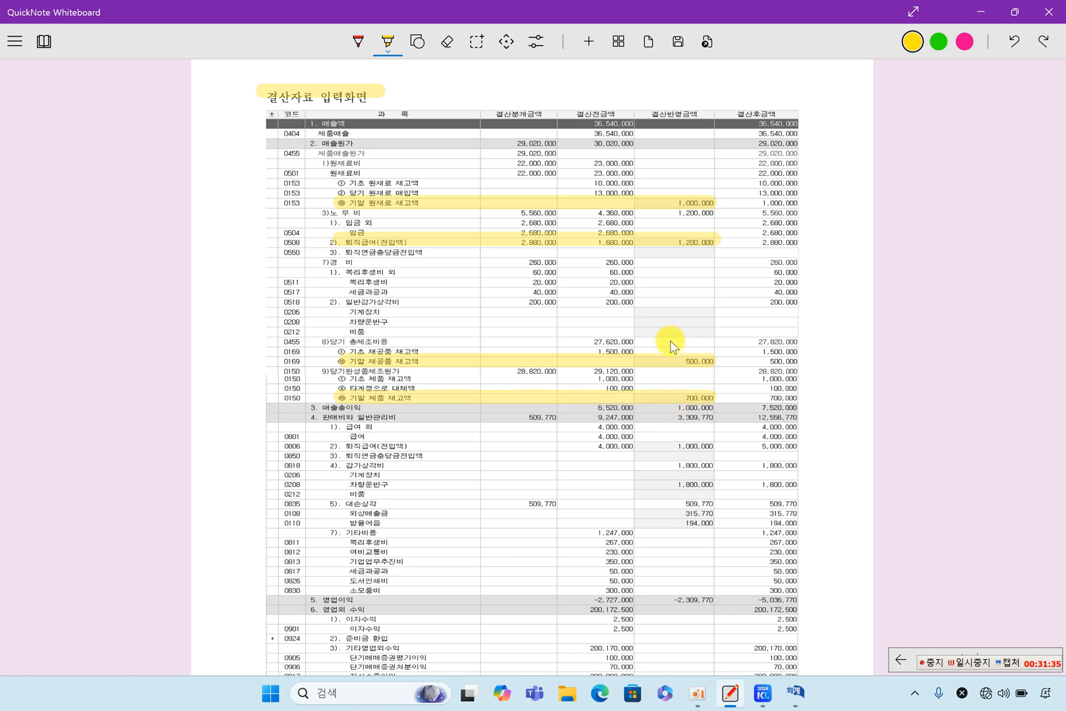
scroll(671, 342, "down", 3)
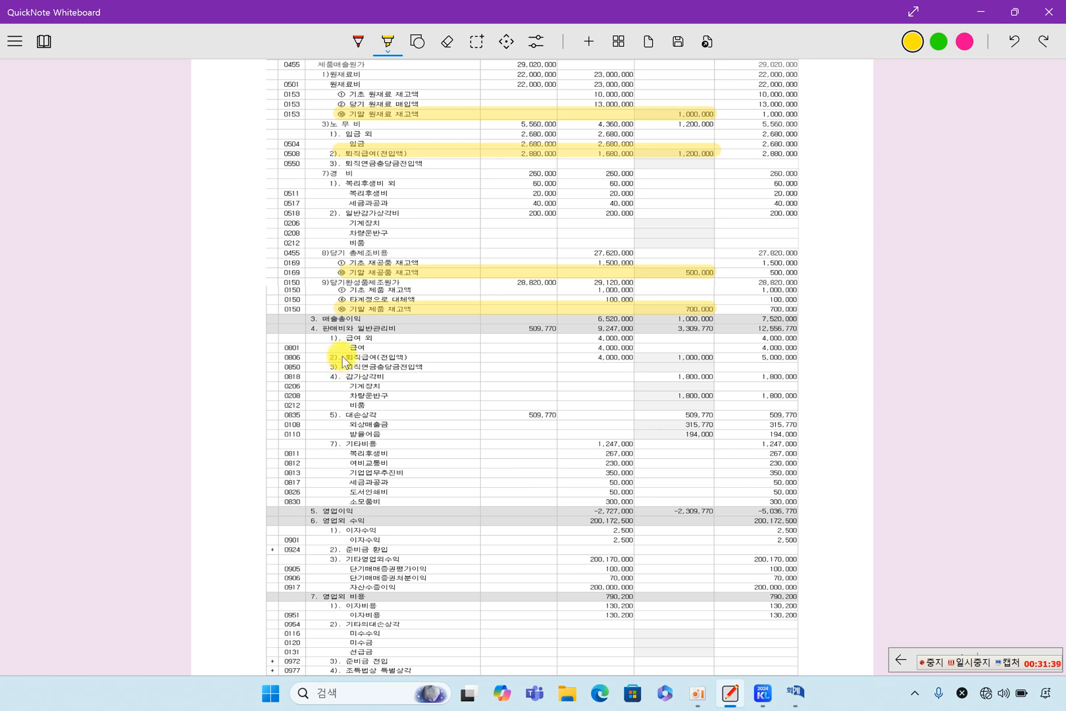
mouse_move(342, 364)
left_mouse_down()
mouse_move(410, 357)
mouse_move(703, 373)
mouse_move(699, 365)
mouse_move(379, 360)
mouse_move(395, 358)
left_mouse_up()
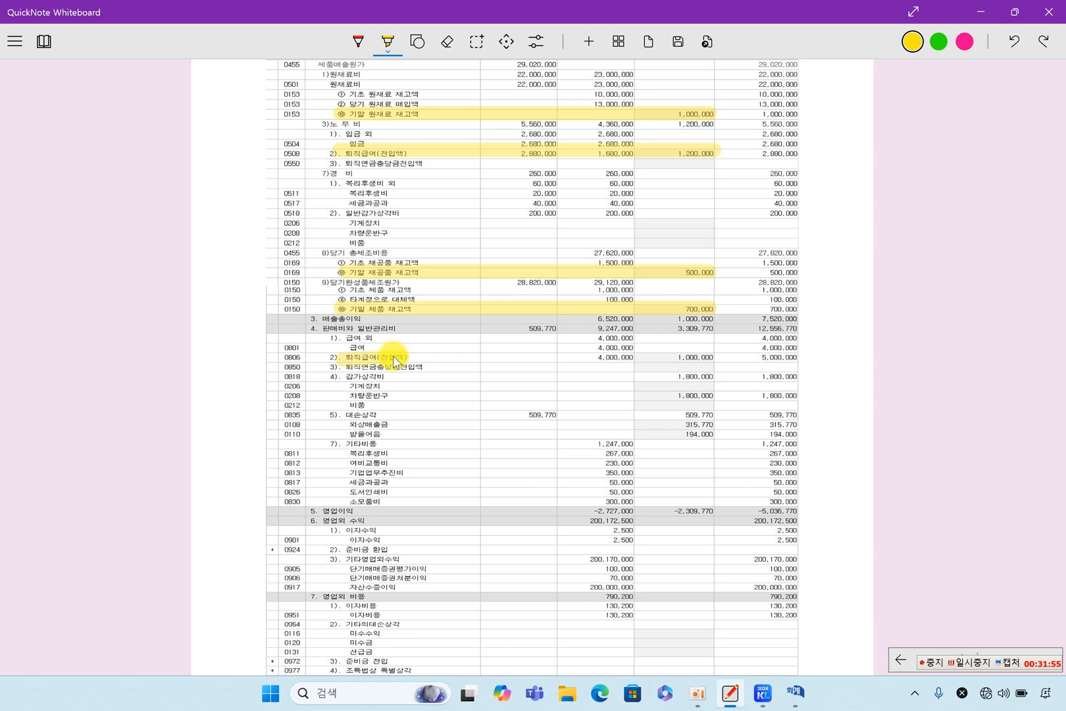
left_click_drag(359, 358, 724, 357)
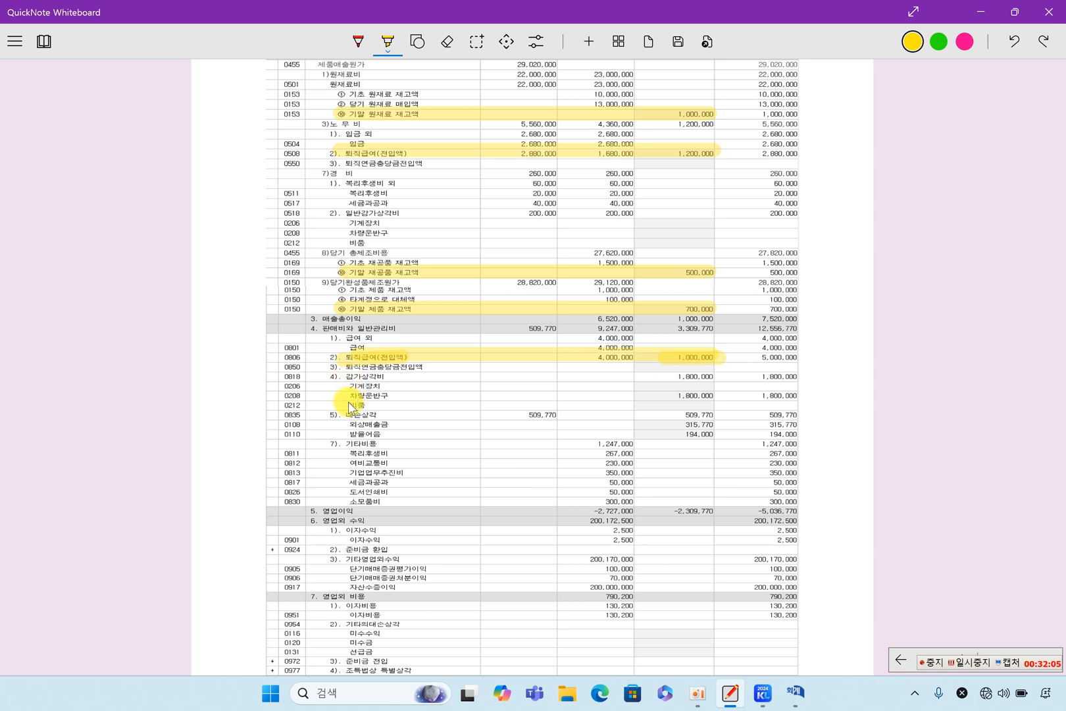
Step: Highlight the 차량운반구 row under 감가상각비 and the 외상매출금 and 받을어음 rows under 대손상각 in yellow
left_click_drag(351, 397, 715, 399)
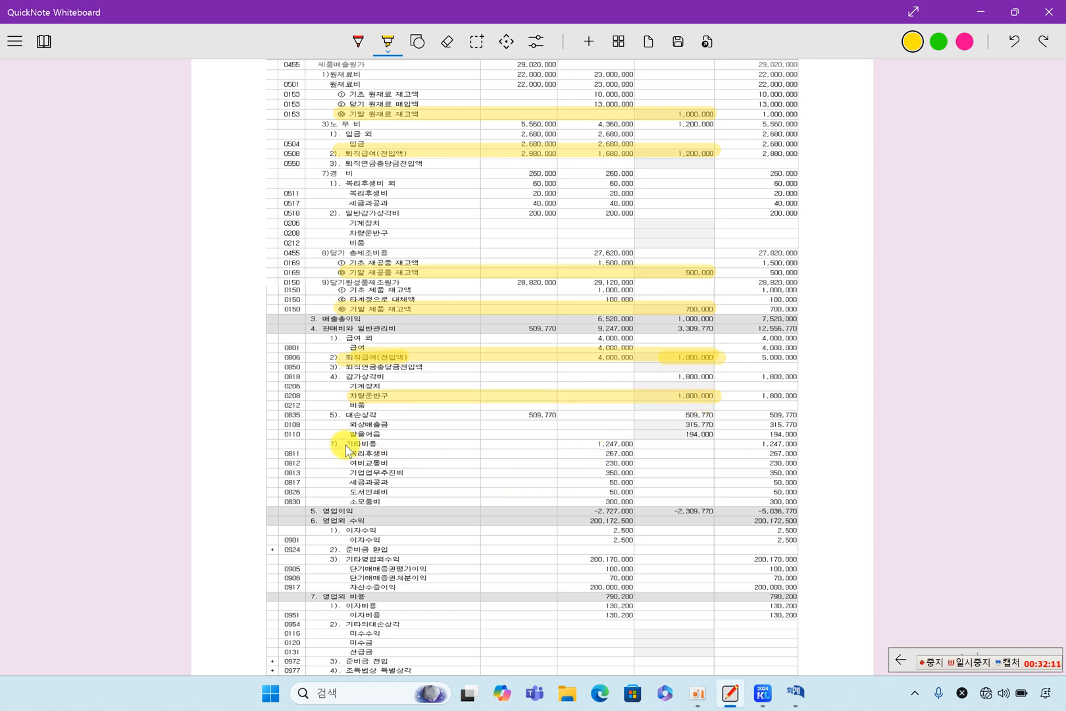
left_click_drag(353, 423, 721, 427)
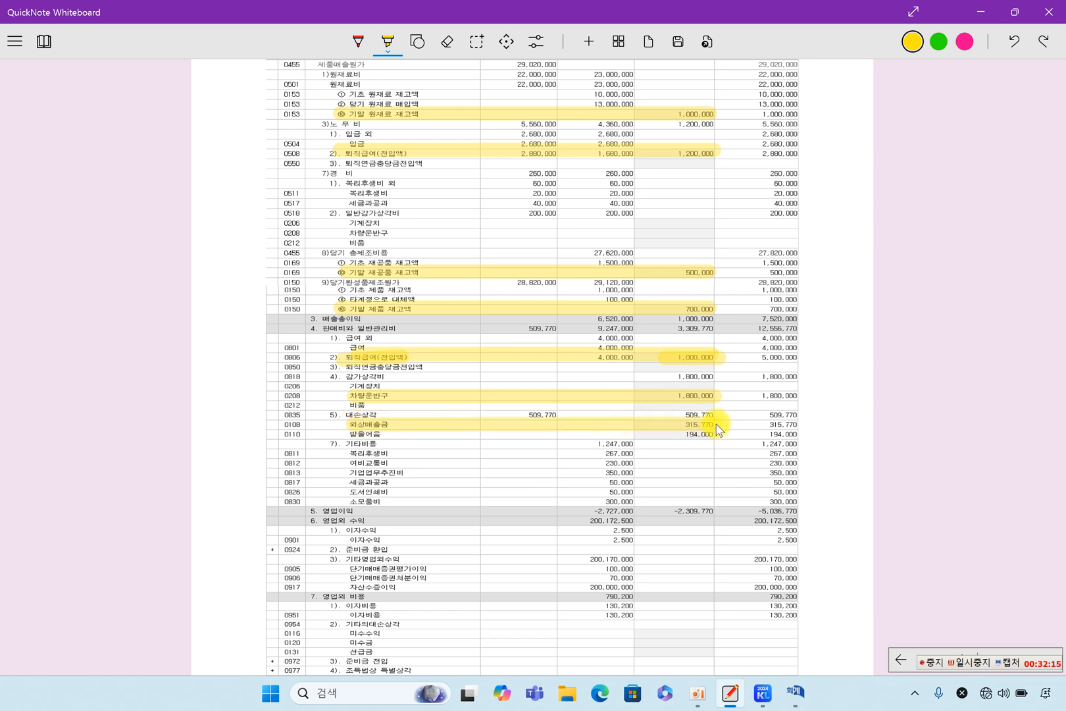
left_click_drag(345, 436, 721, 440)
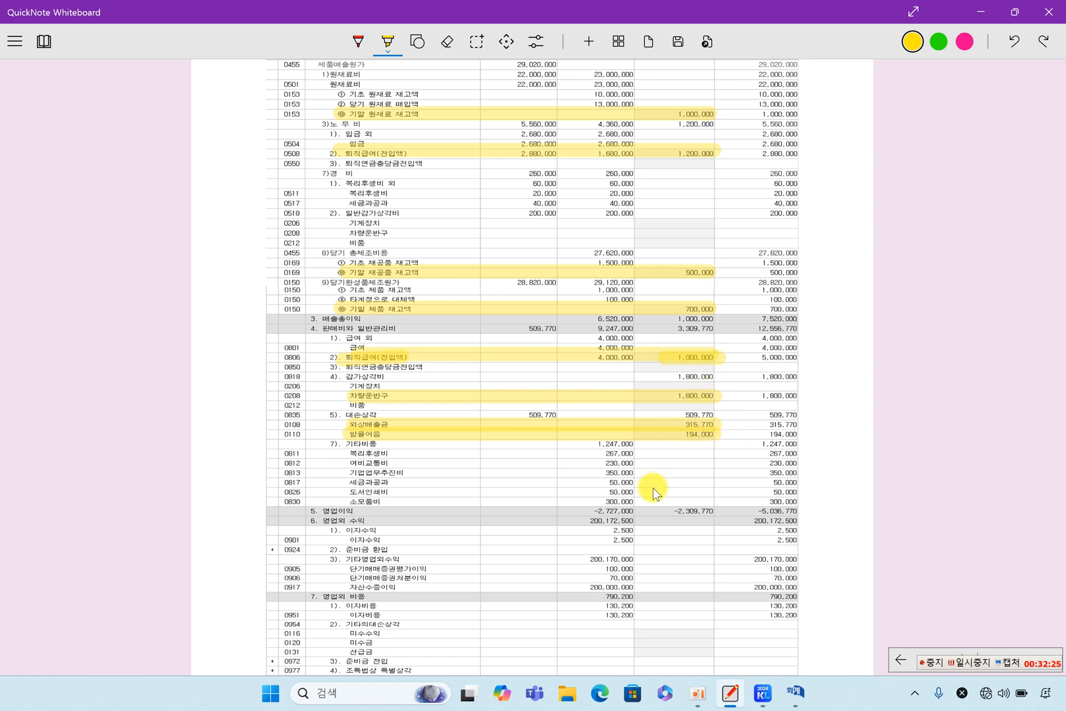
Step: Highlight 추가계상액 with its 4,385,530 결산반영금액 and the 당기순이익 결산후금액 of 189,960,000 in yellow
scroll(652, 495, "down", 3)
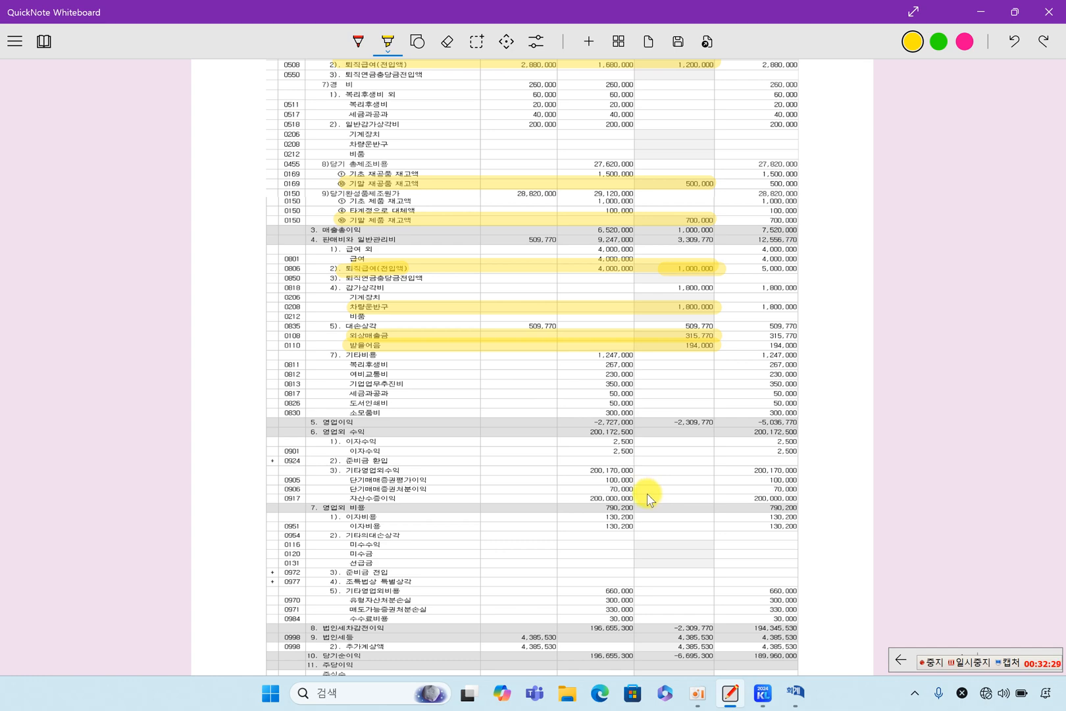
scroll(650, 499, "up", 9)
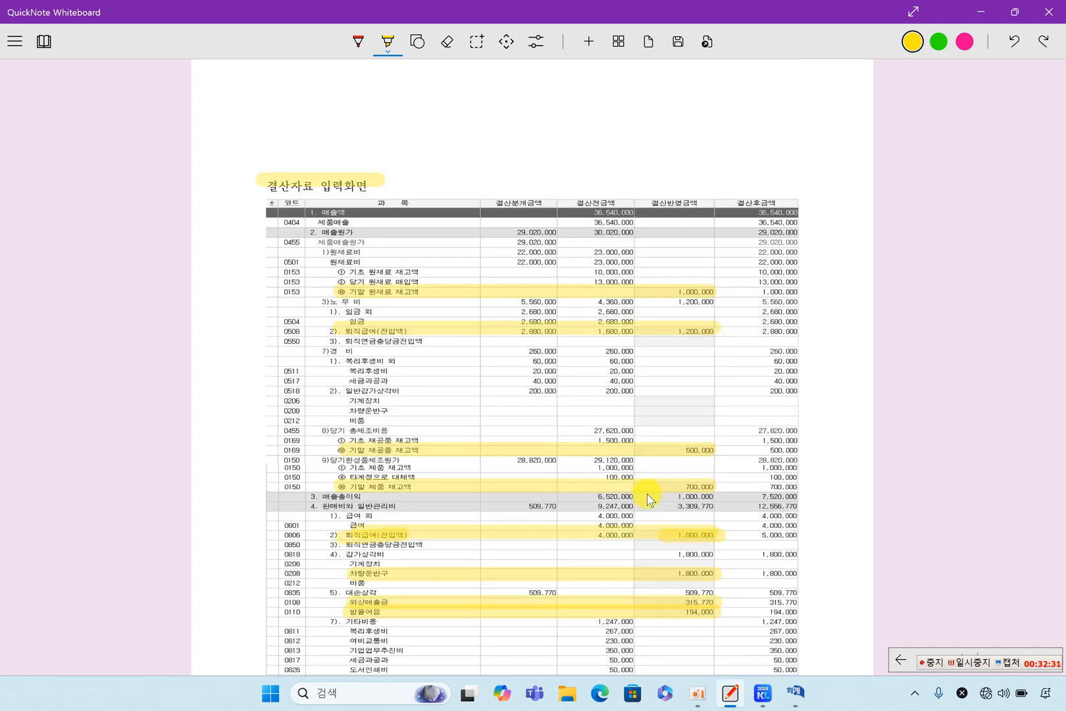
scroll(650, 498, "down", 6)
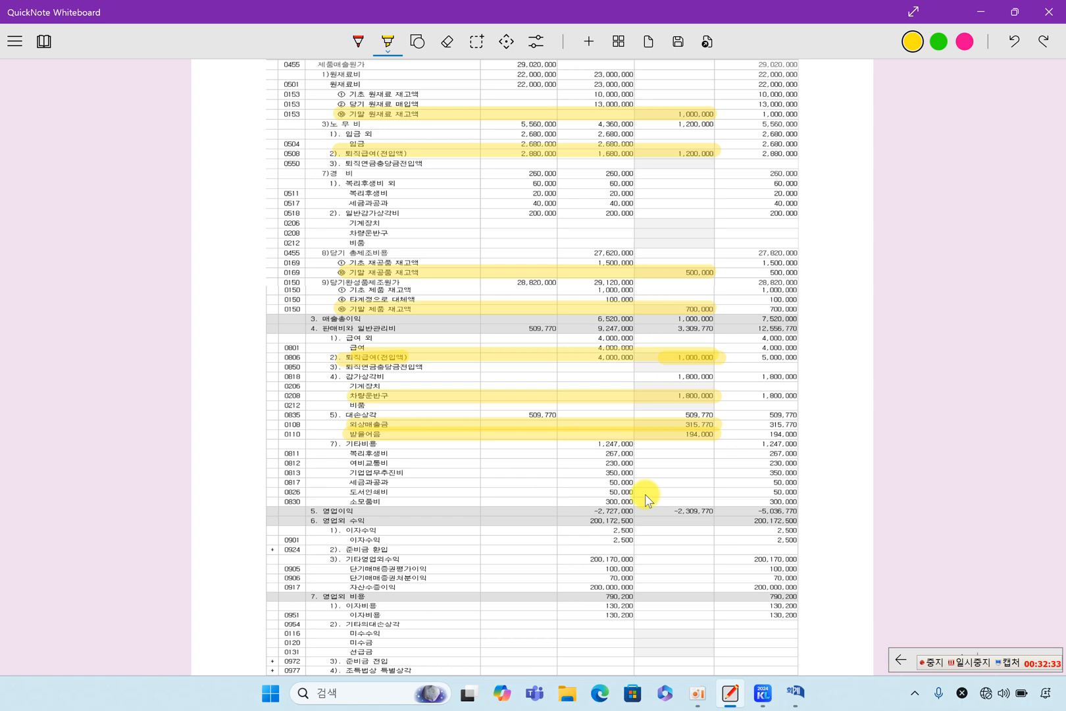
scroll(651, 498, "down", 6)
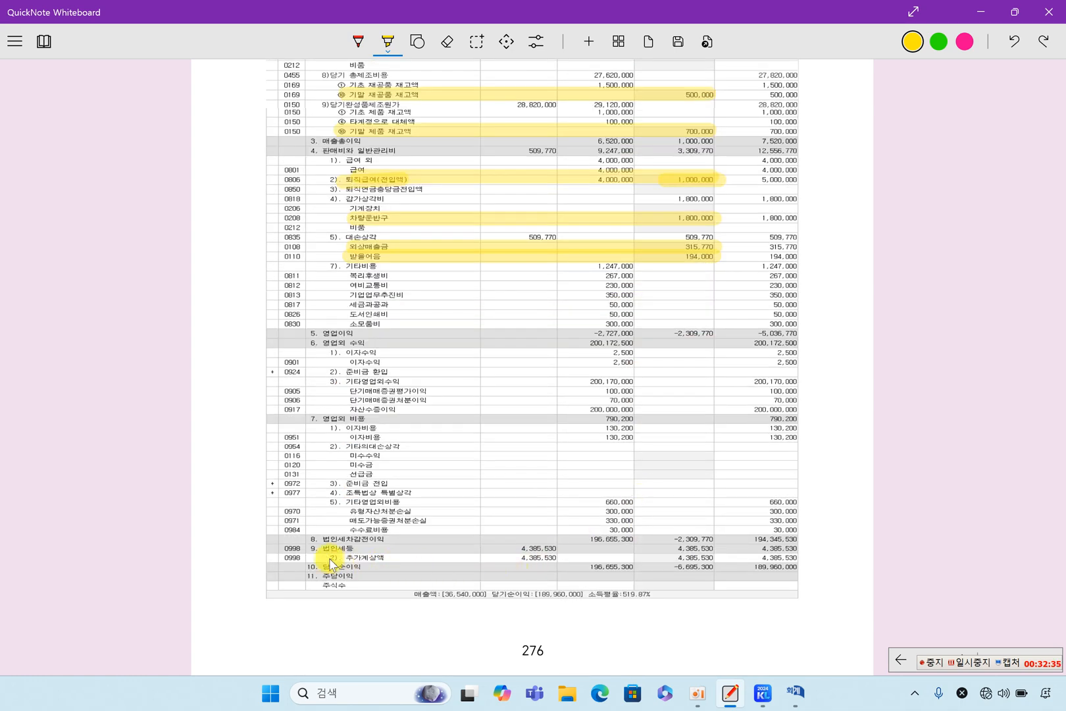
left_click_drag(330, 556, 399, 558)
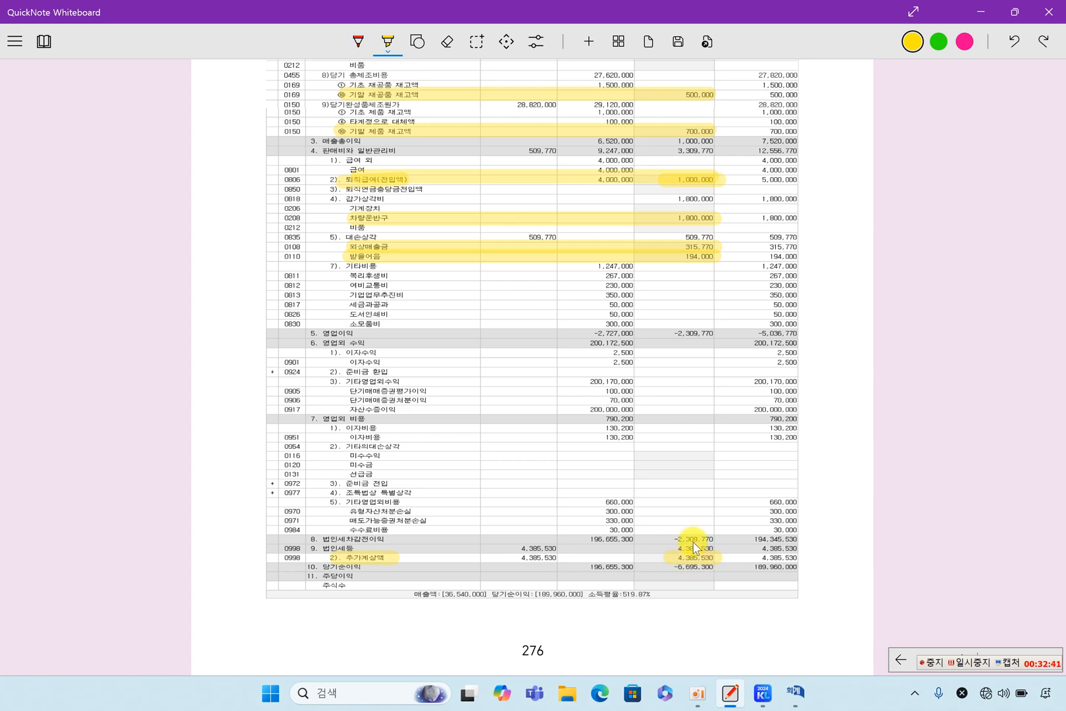
scroll(695, 547, "up", 9)
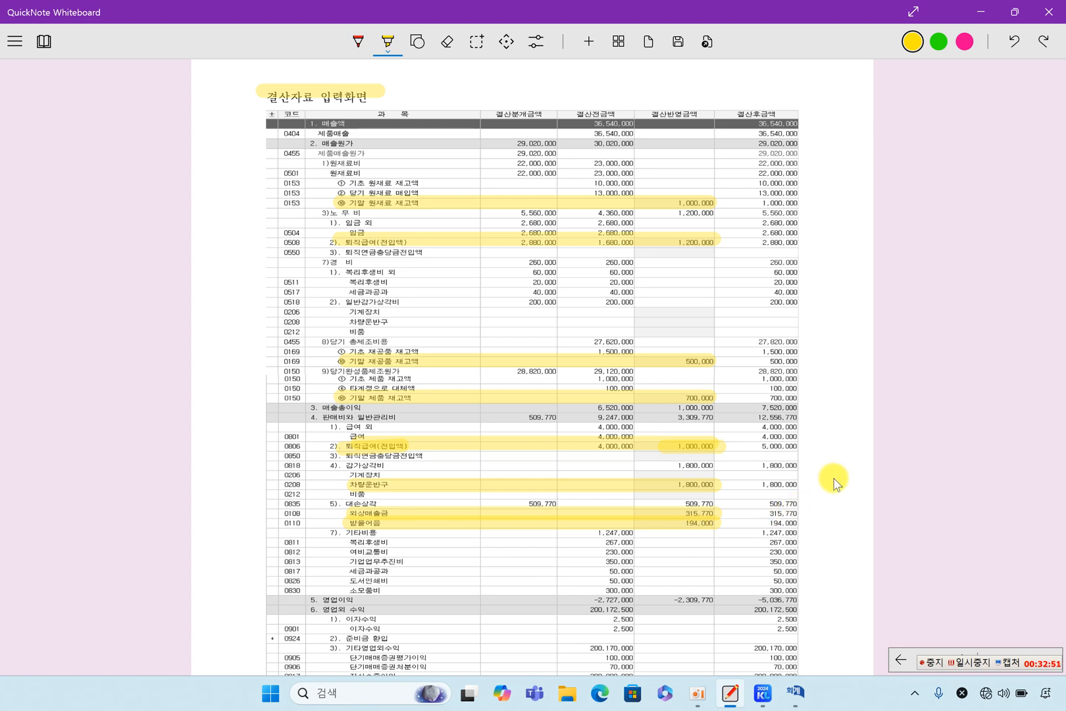
scroll(834, 478, "down", 8)
scroll(785, 426, "up", 1)
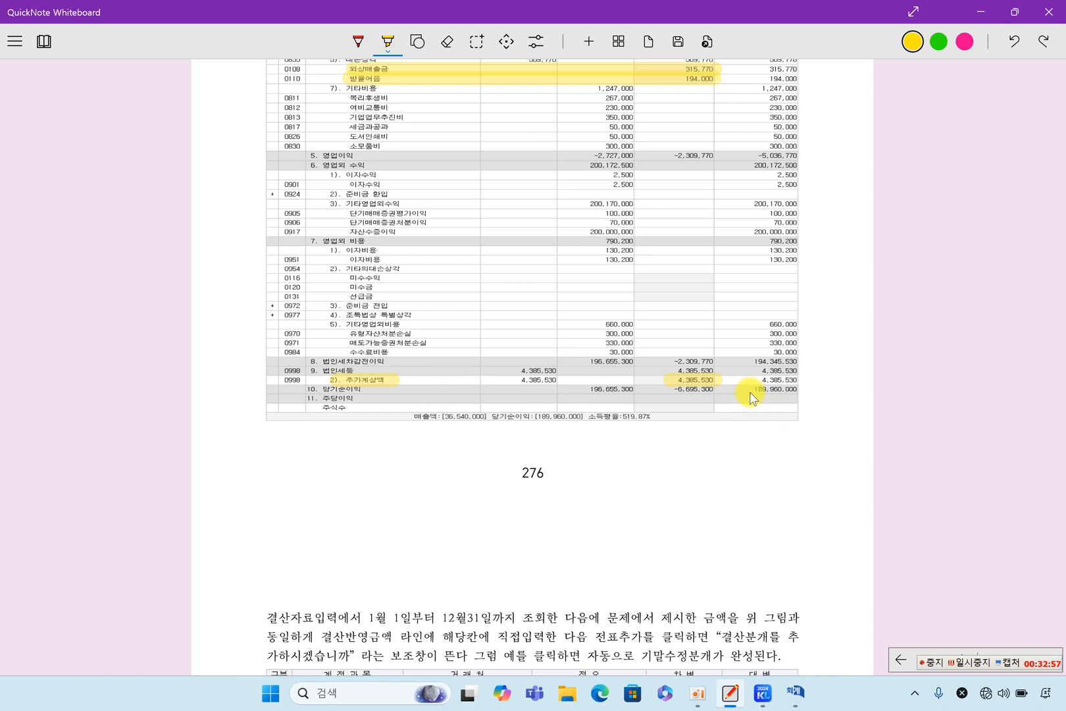
left_click_drag(750, 390, 799, 391)
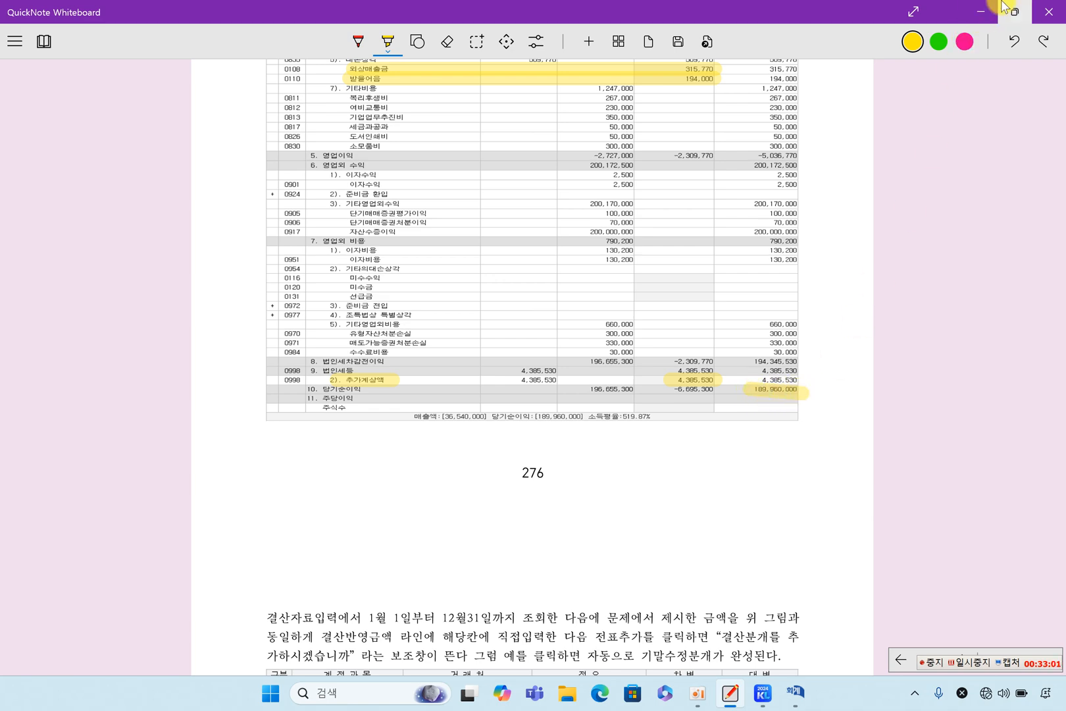
Step: Switch to 결산자료입력, check the 당기순이익 row against the worksheet and review the entered amounts from 매출액 down
left_click(981, 12)
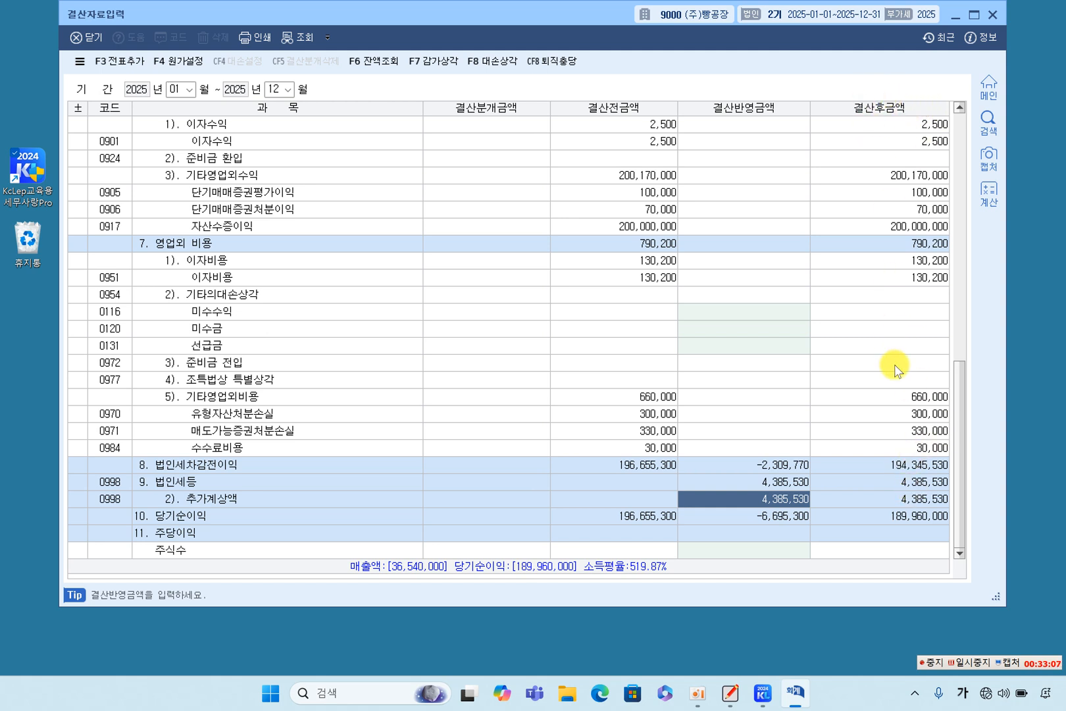
left_click(903, 515)
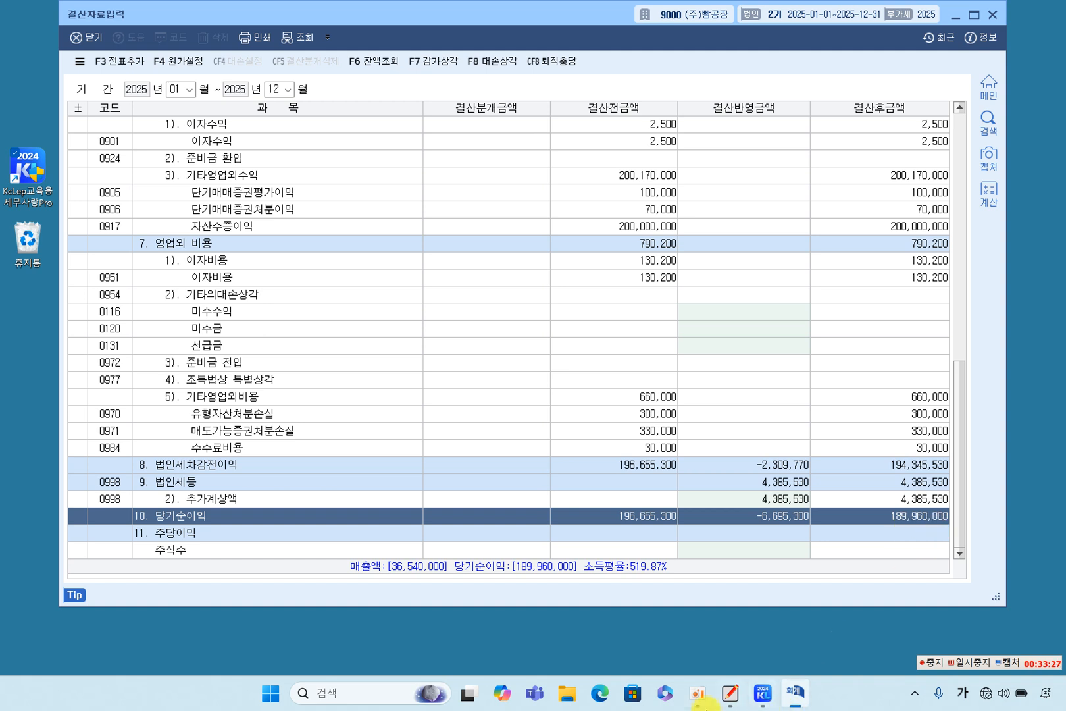
scroll(744, 398, "up", 12)
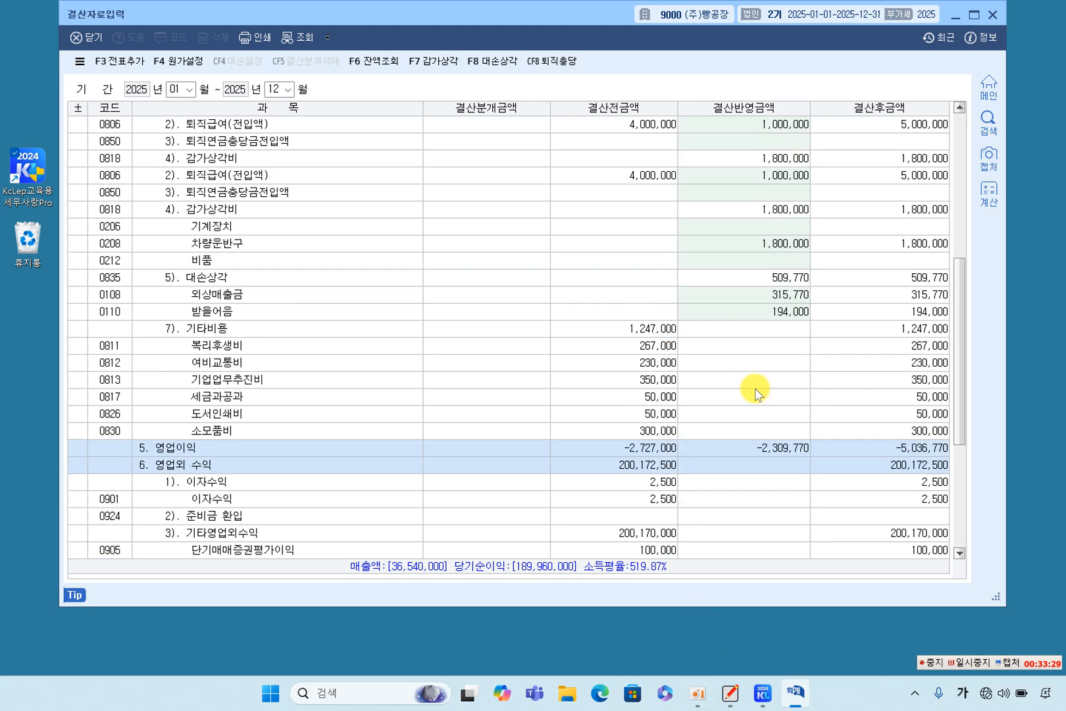
scroll(770, 393, "up", 3)
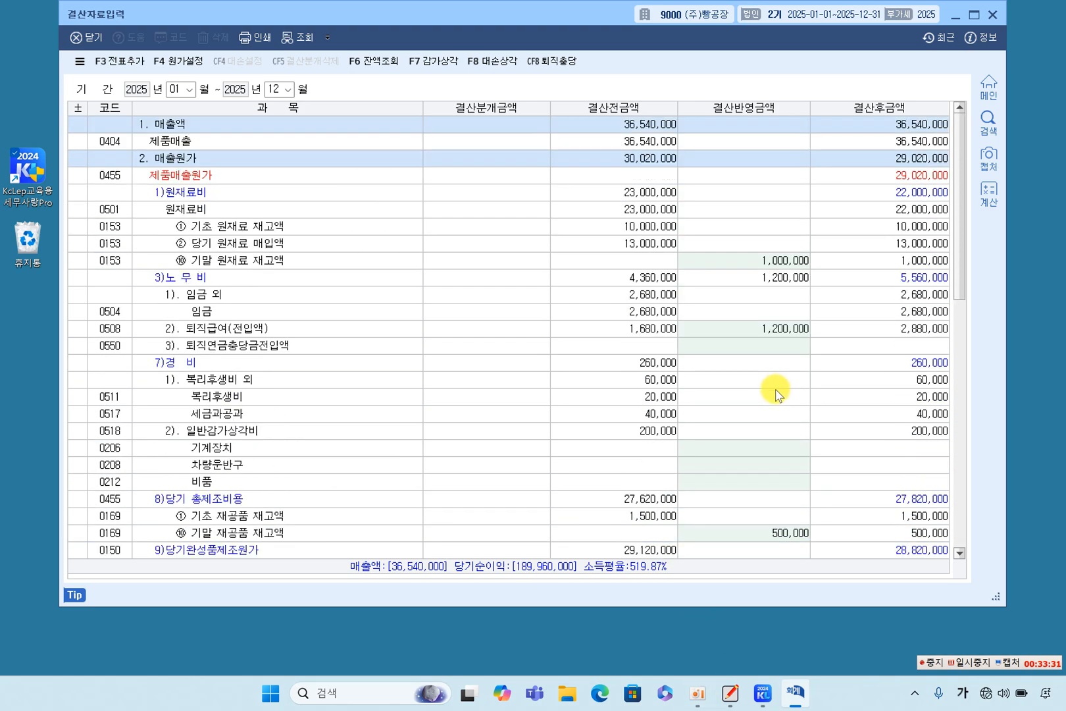
scroll(776, 397, "down", 15)
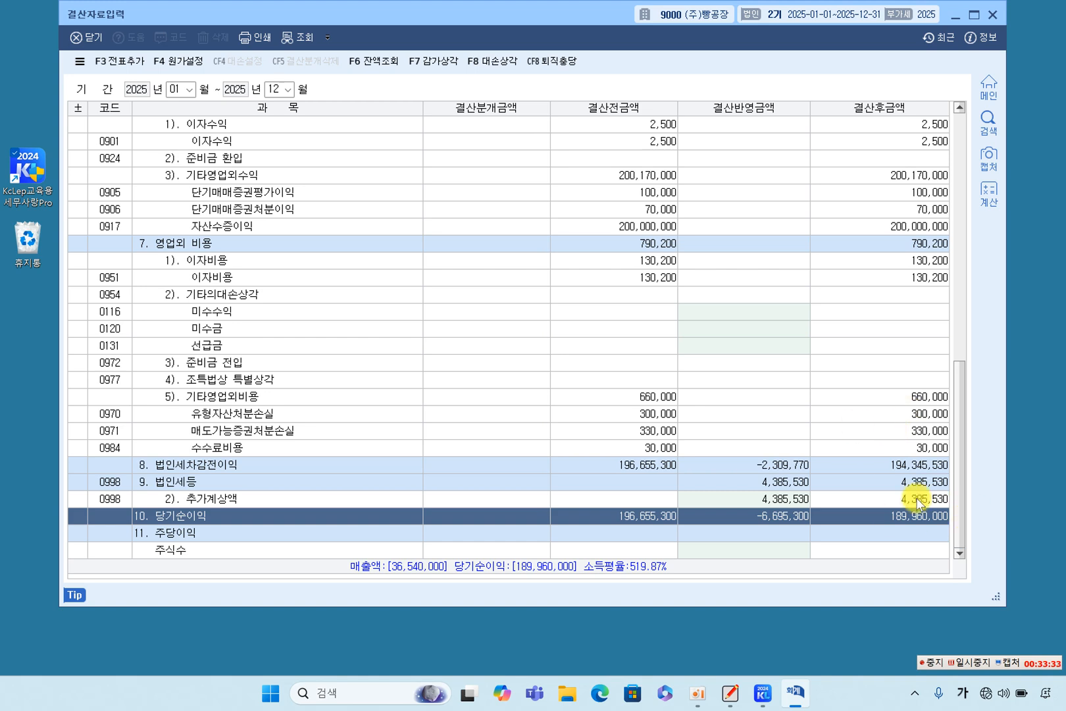
Step: Add the automatic closing entries to the general vouchers with 전표추가 and accept the confirmation
left_click_drag(466, 16, 461, 33)
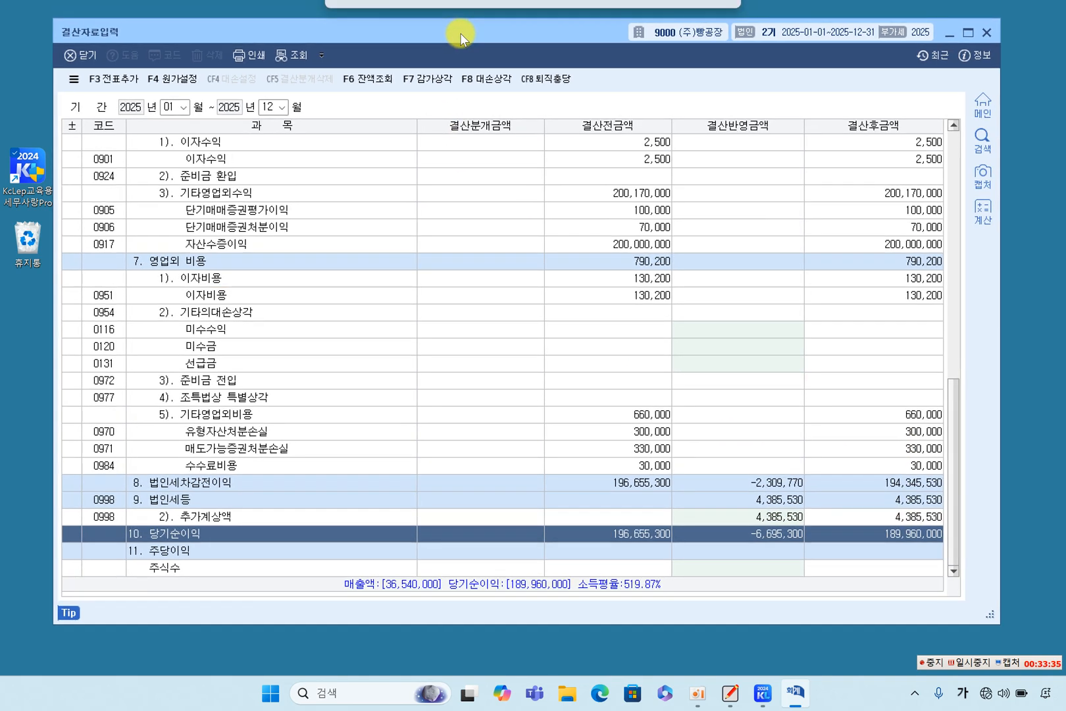
left_click(120, 84)
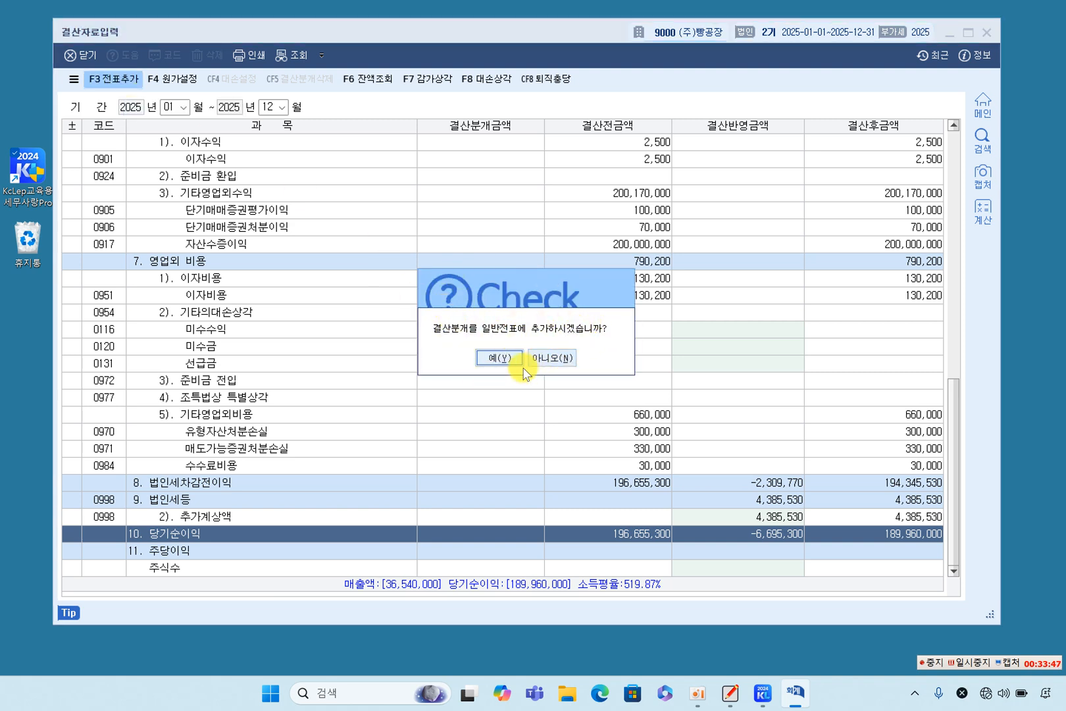
left_click(500, 358)
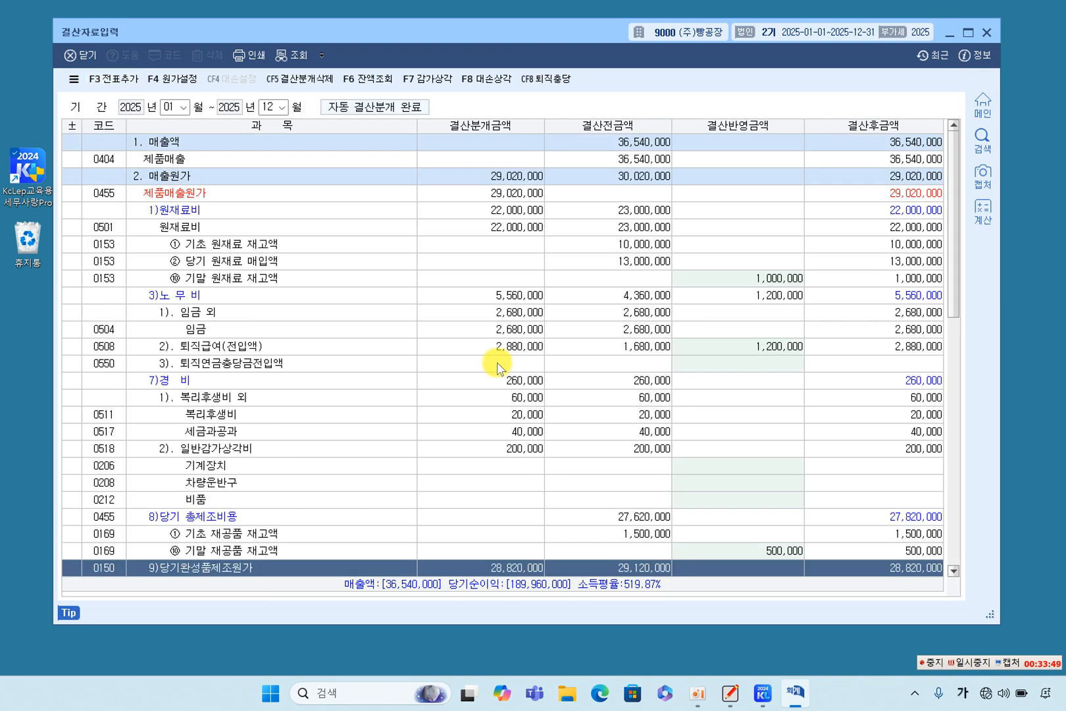
Step: Close 결산자료입력 and open 일반전표입력 for 2025-12-31
left_click(986, 32)
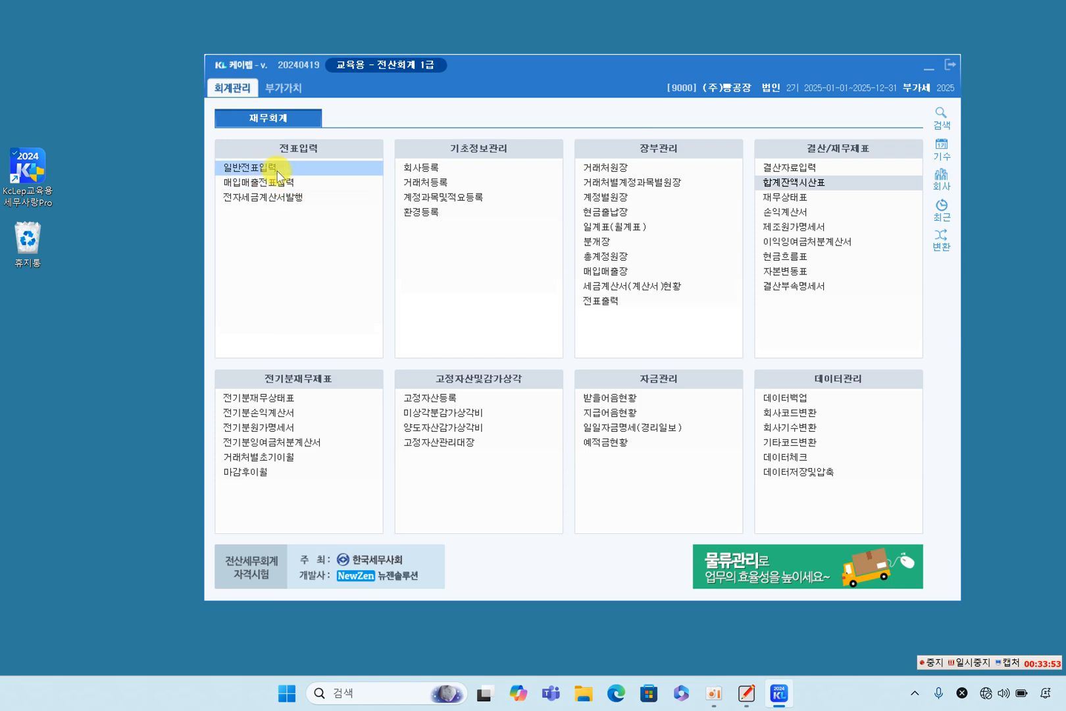
left_click(315, 173)
left_click(317, 173)
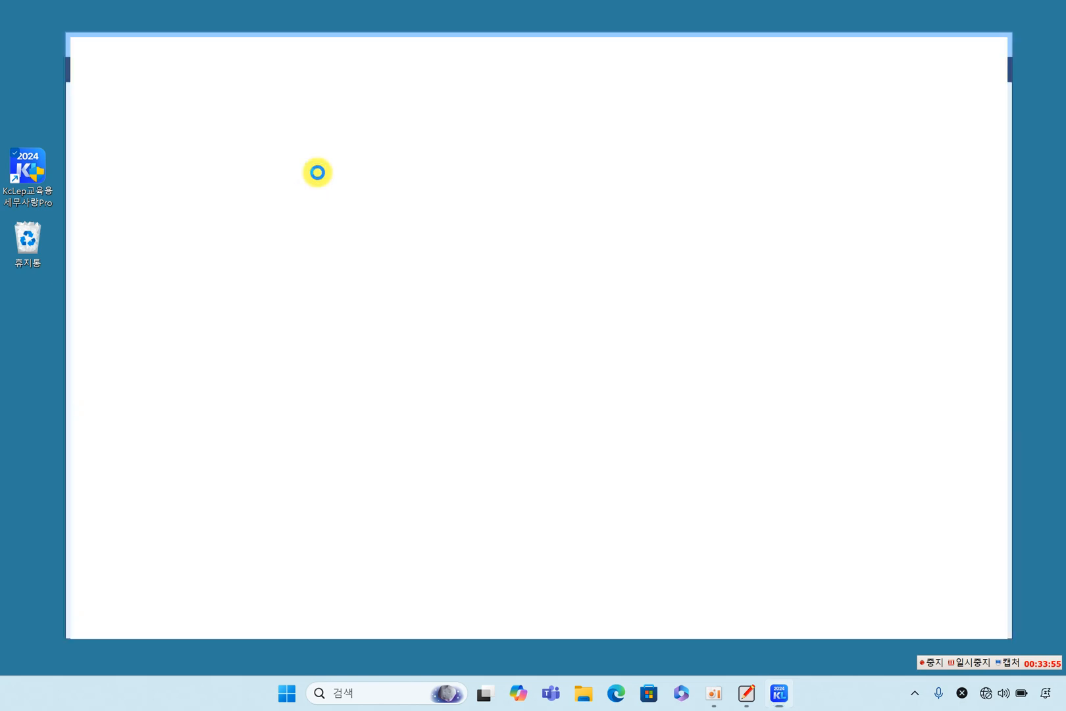
type("31")
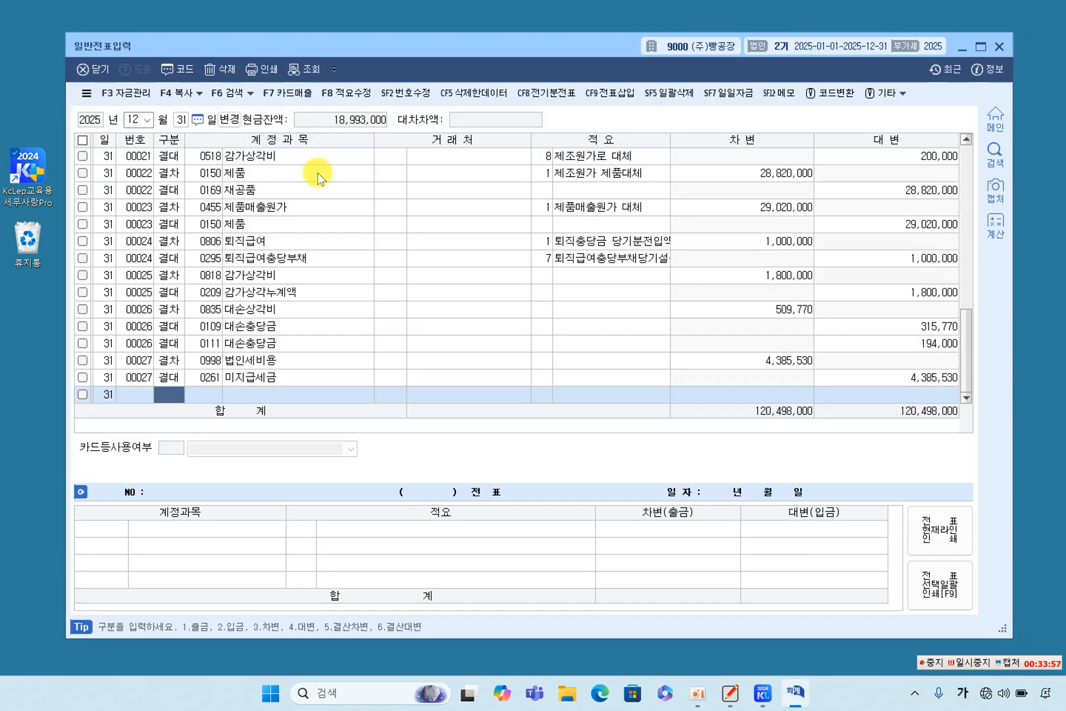
Step: Look over the manually entered December 31 adjusting vouchers, from 단기매매증권 in voucher 00009 to 부가세예수금 in voucher 00016
left_click(266, 290)
scroll(291, 287, "up", 7)
scroll(292, 286, "up", 3)
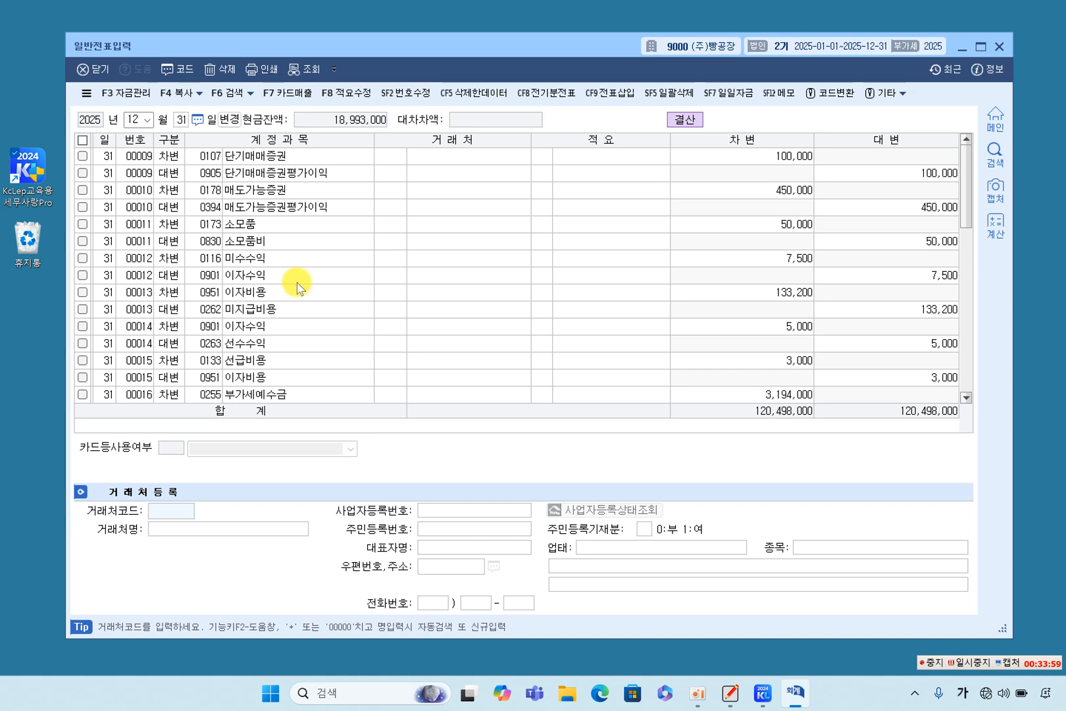
left_click(274, 198)
left_click(276, 274)
scroll(267, 303, "down", 1)
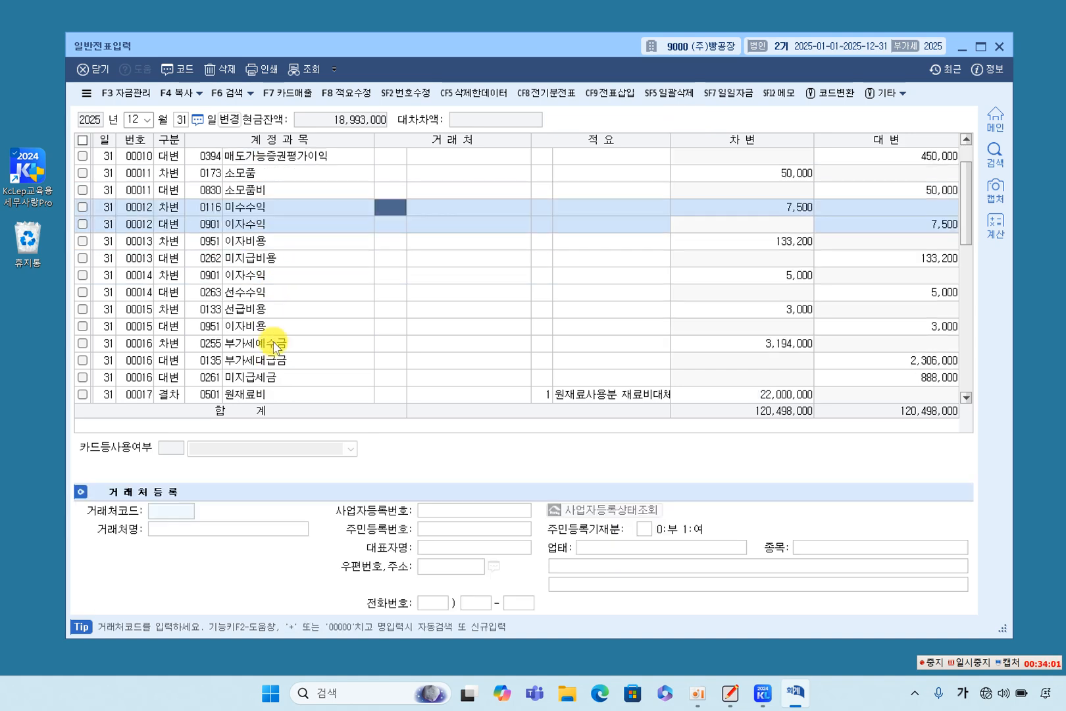
left_click(268, 294)
scroll(269, 296, "down", 1)
left_click(242, 275)
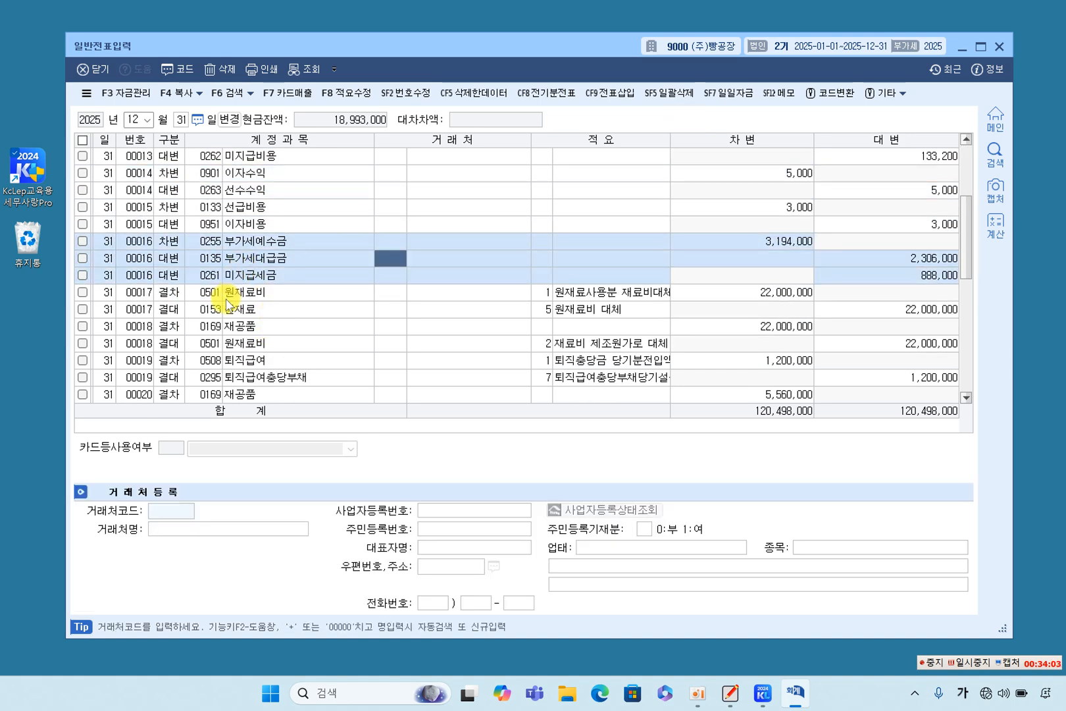
Step: Examine the debit and credit amounts of automatic closing vouchers 00017 (원재료비/원재료) and 00018 (재공품/원재료비)
left_click(227, 305)
left_click(237, 333)
left_click(256, 296)
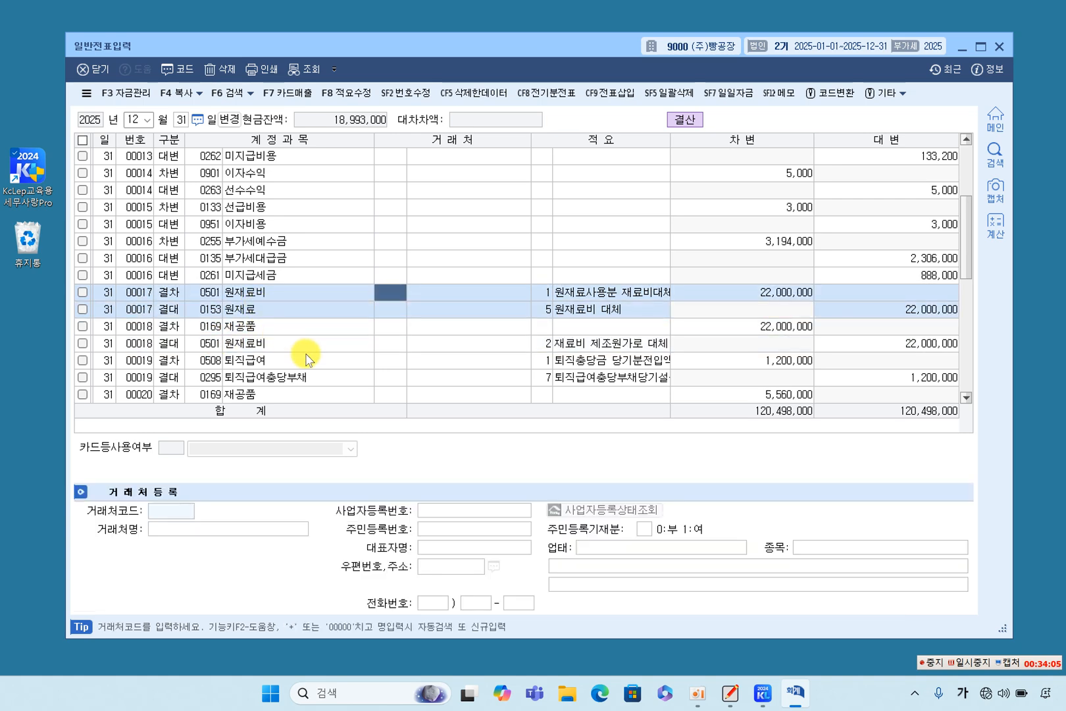
scroll(306, 357, "down", 1)
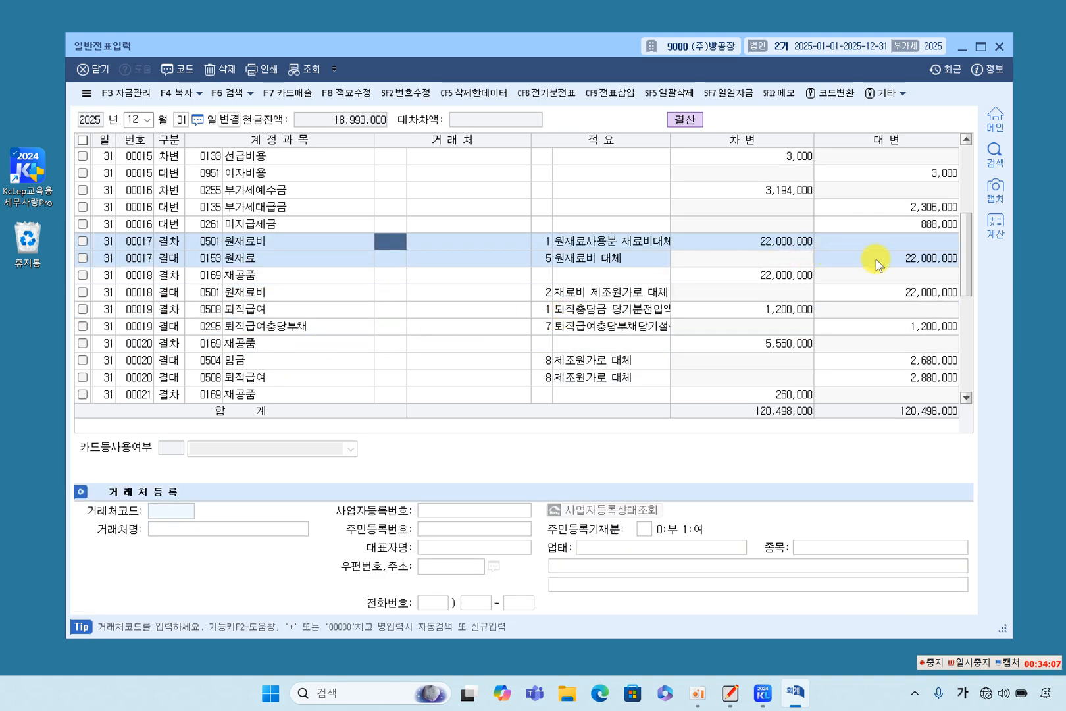
left_click(870, 261)
left_click(757, 242)
scroll(730, 285, "down", 1)
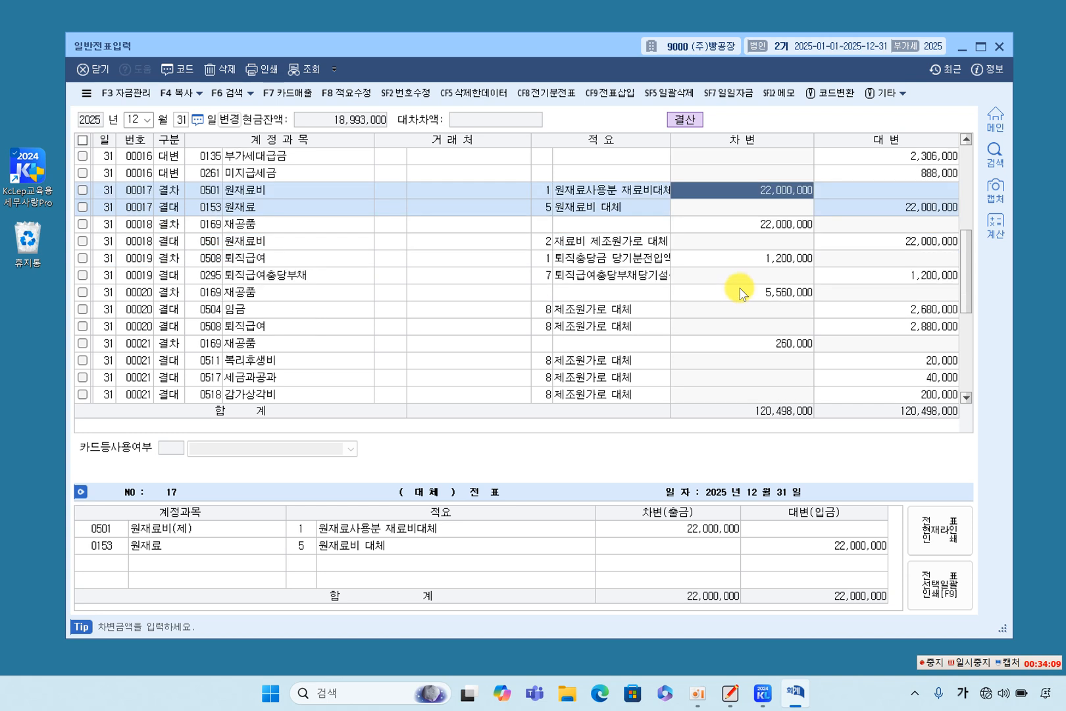
left_click(826, 244)
left_click(771, 225)
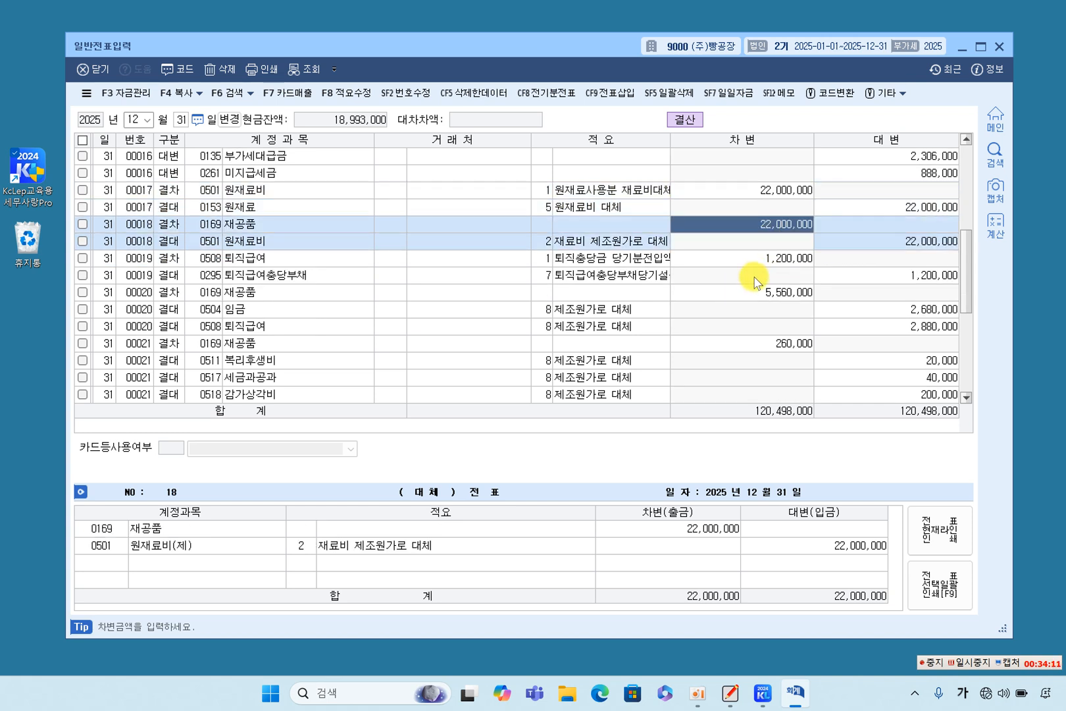
Step: Examine the amounts and account code of voucher 00019, the manufacturing 퇴직급여 provision against 퇴직급여충당부채
left_click(778, 258)
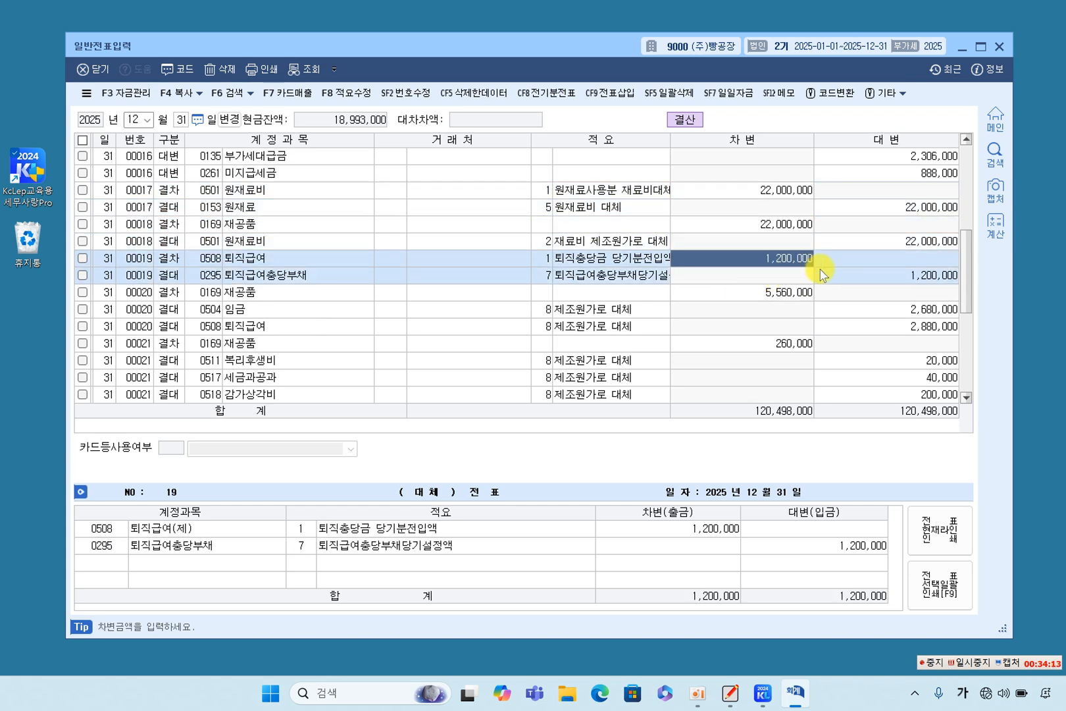
left_click(877, 276)
left_click(215, 258)
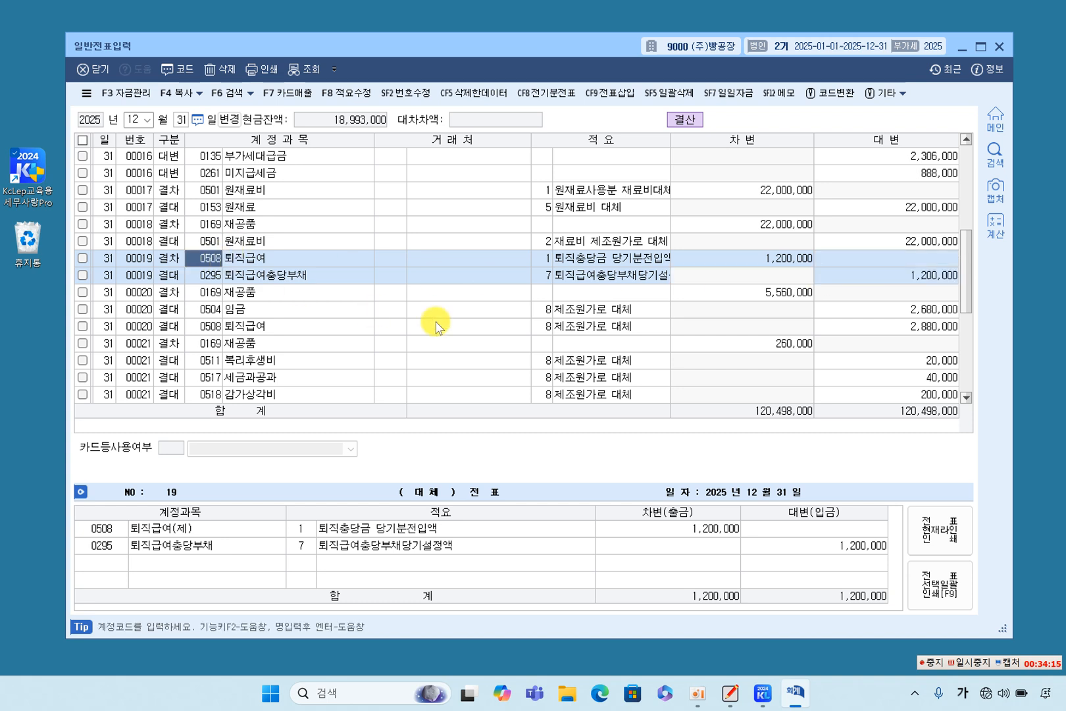
Step: Examine the amounts of vouchers 00020 and 00021, which transfer 임금, 퇴직급여, 복리후생비, 세금과공과 and 감가상각비 to 재공품
left_click(874, 324)
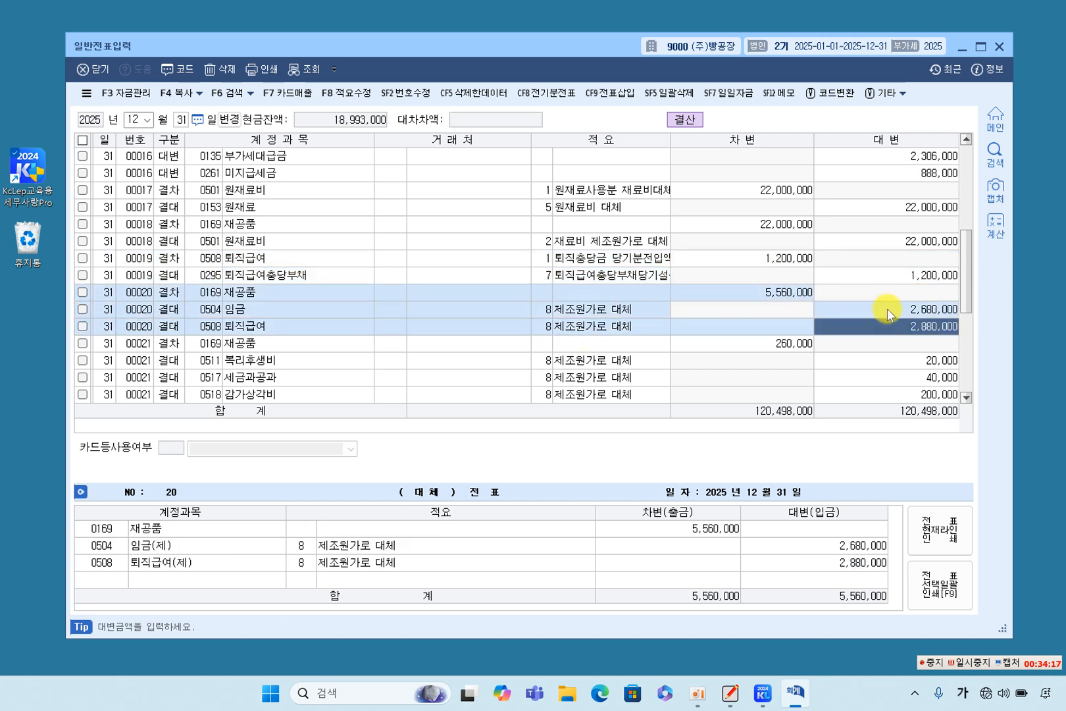
left_click(777, 289)
scroll(777, 323, "down", 1)
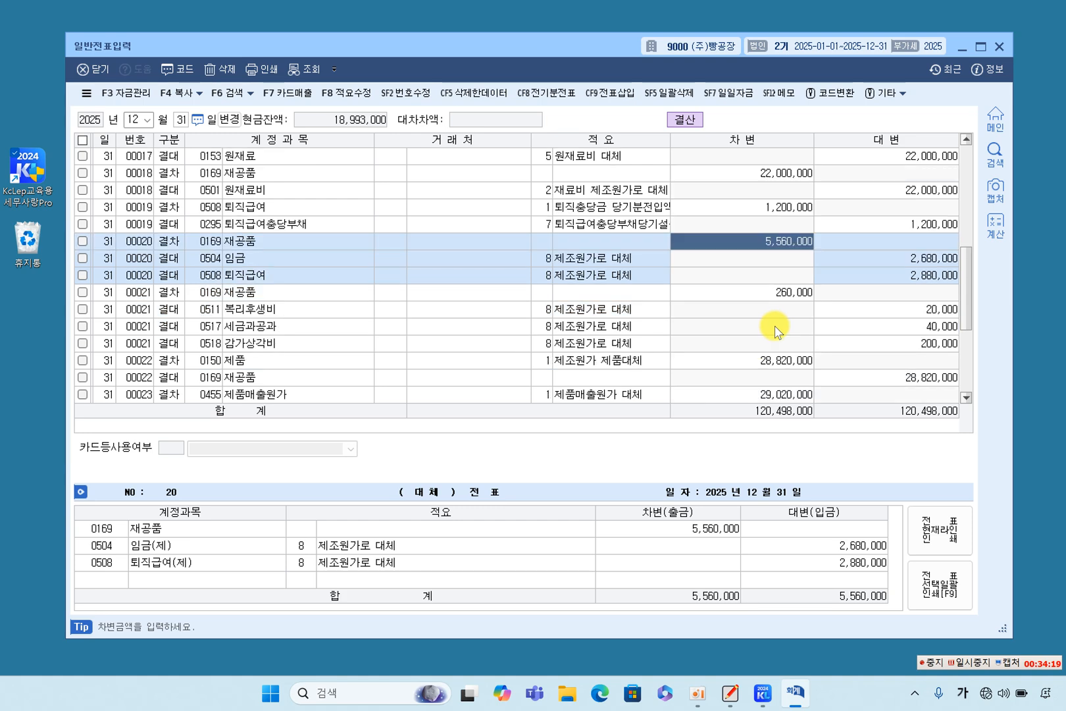
left_click(878, 307)
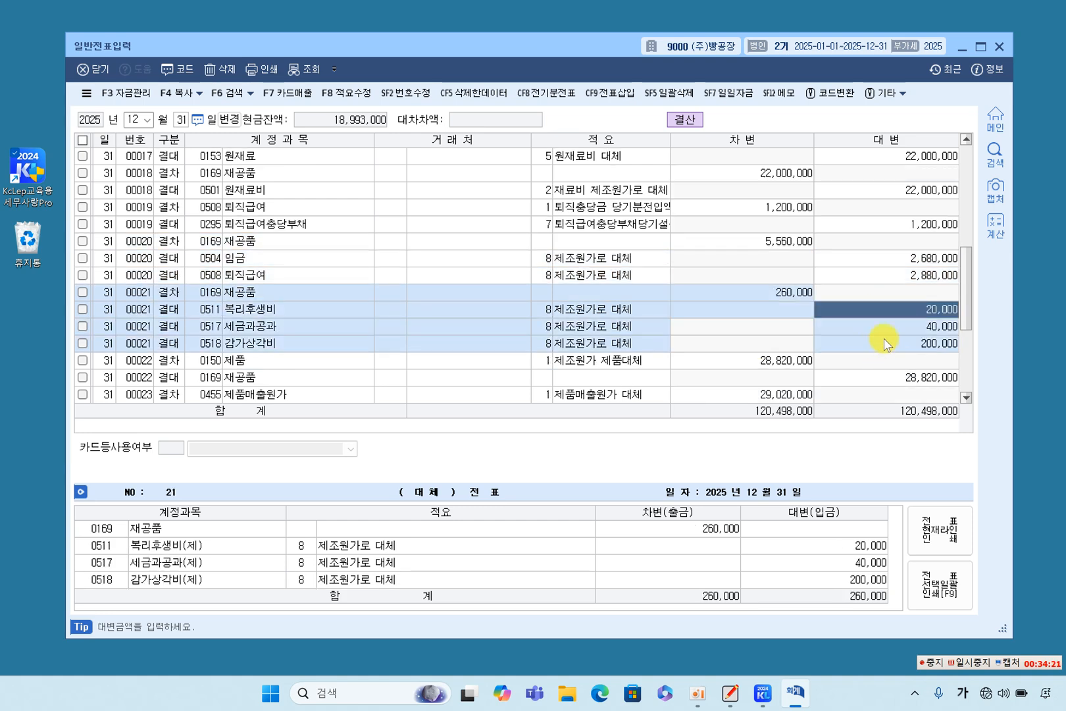
left_click(892, 327)
left_click(890, 347)
left_click(775, 290)
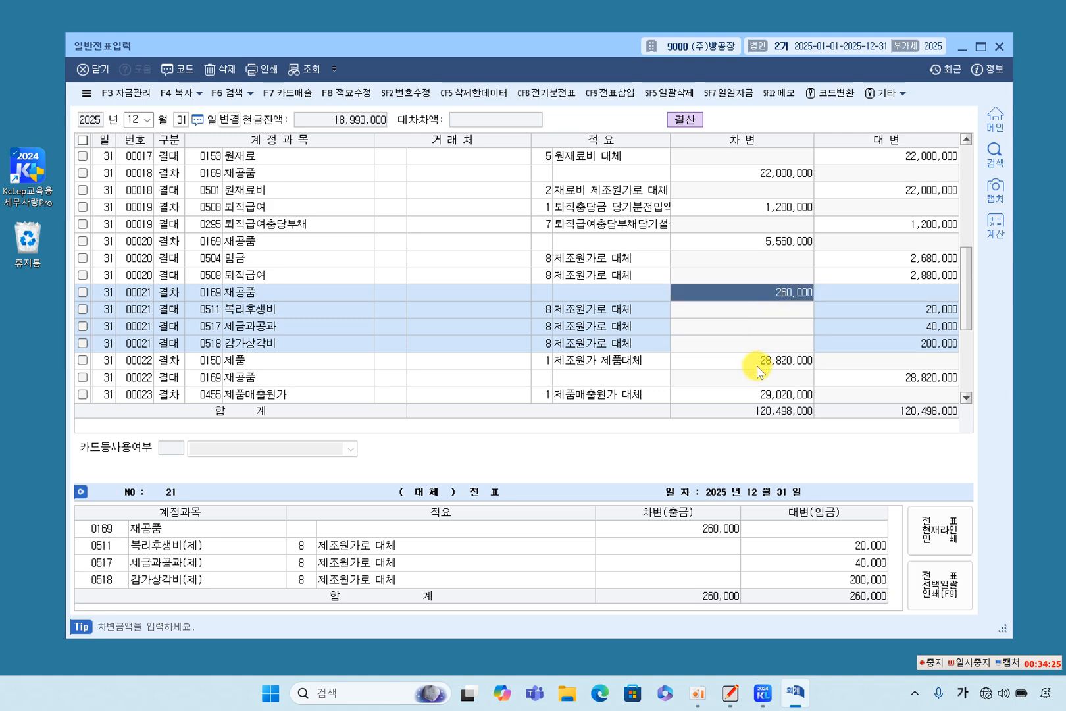
Step: Examine the debit and credit amounts of vouchers 00022 (제품/재공품) and 00023 (제품매출원가/제품)
scroll(756, 385, "down", 1)
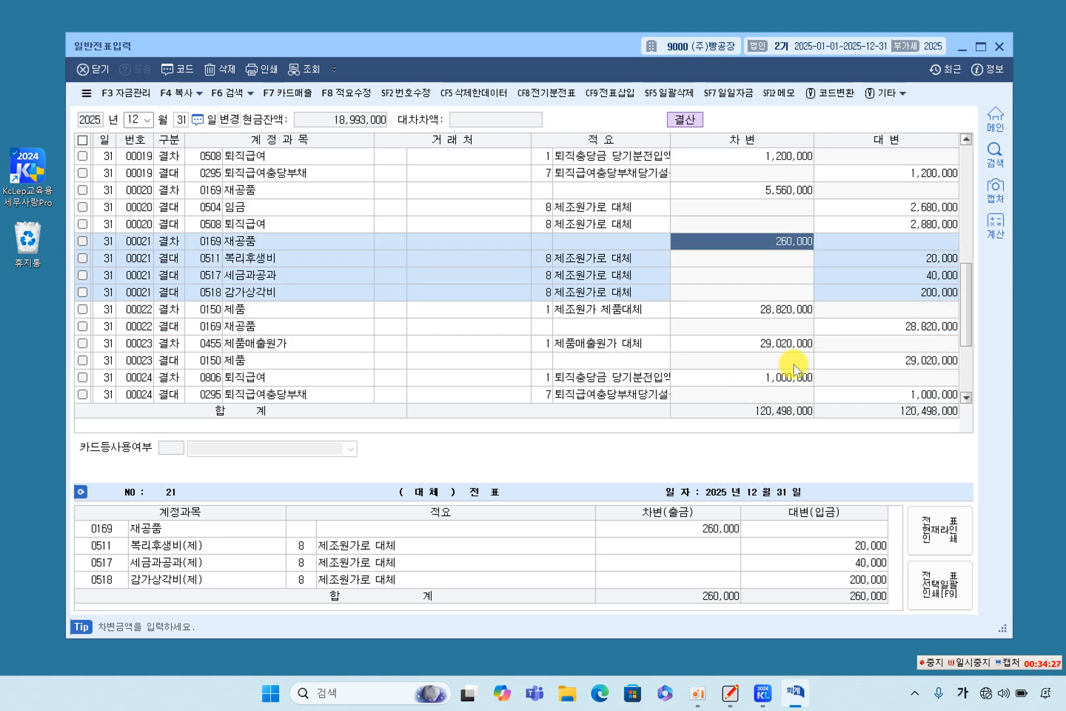
left_click(869, 327)
left_click(750, 311)
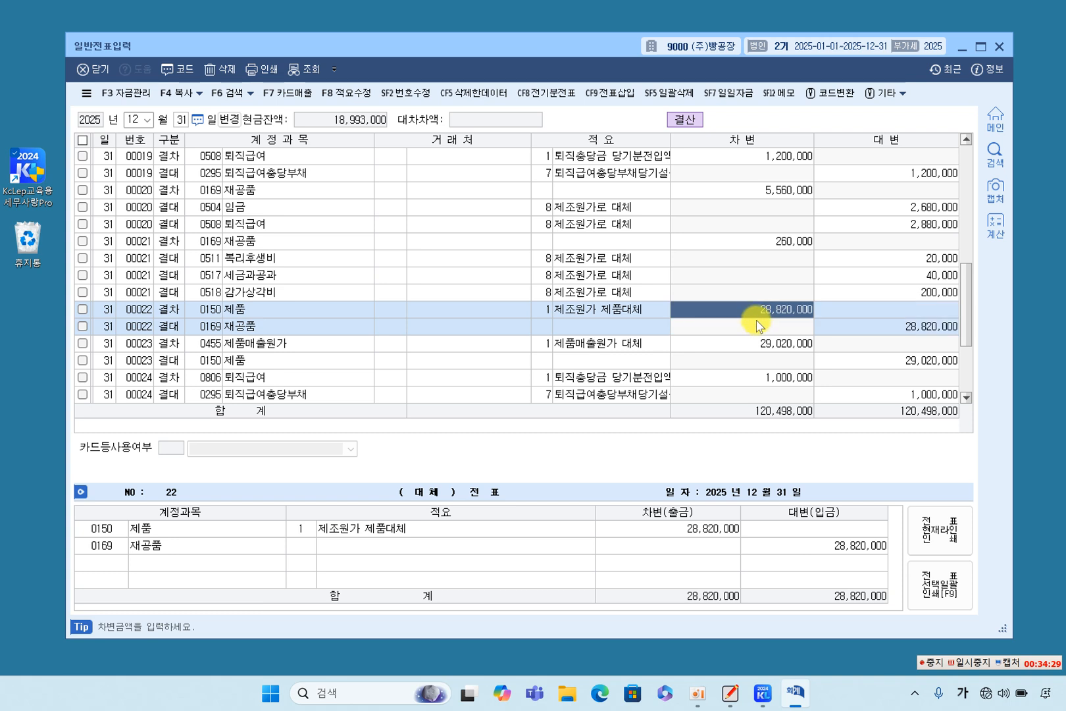
scroll(760, 345, "down", 1)
left_click(857, 307)
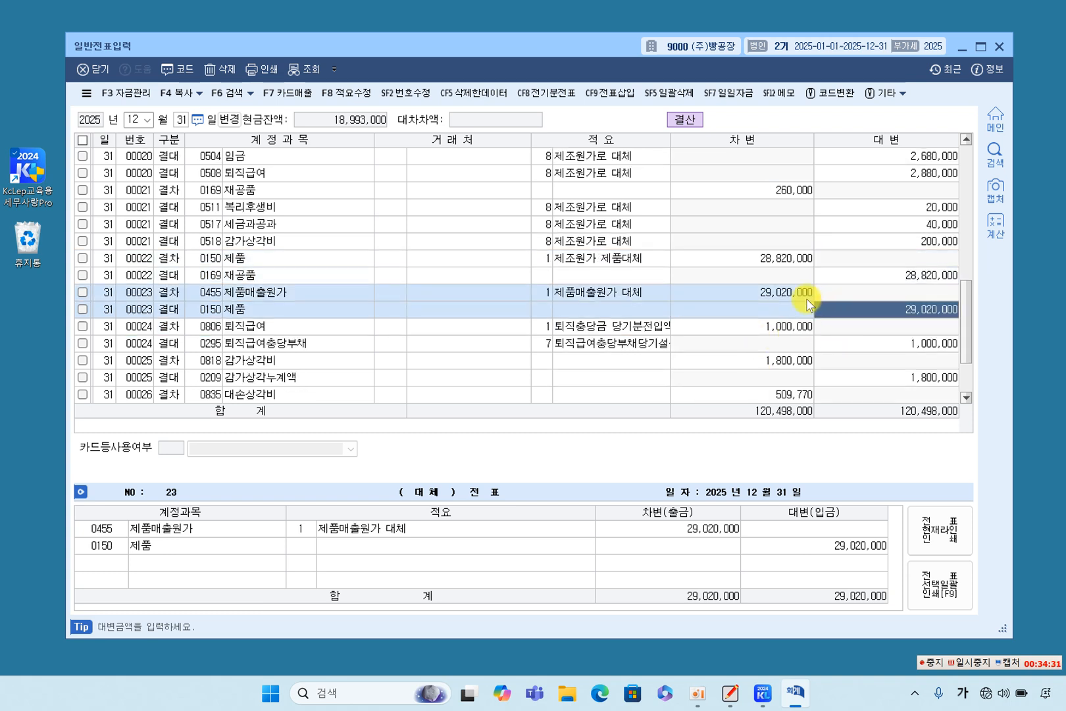
left_click(770, 296)
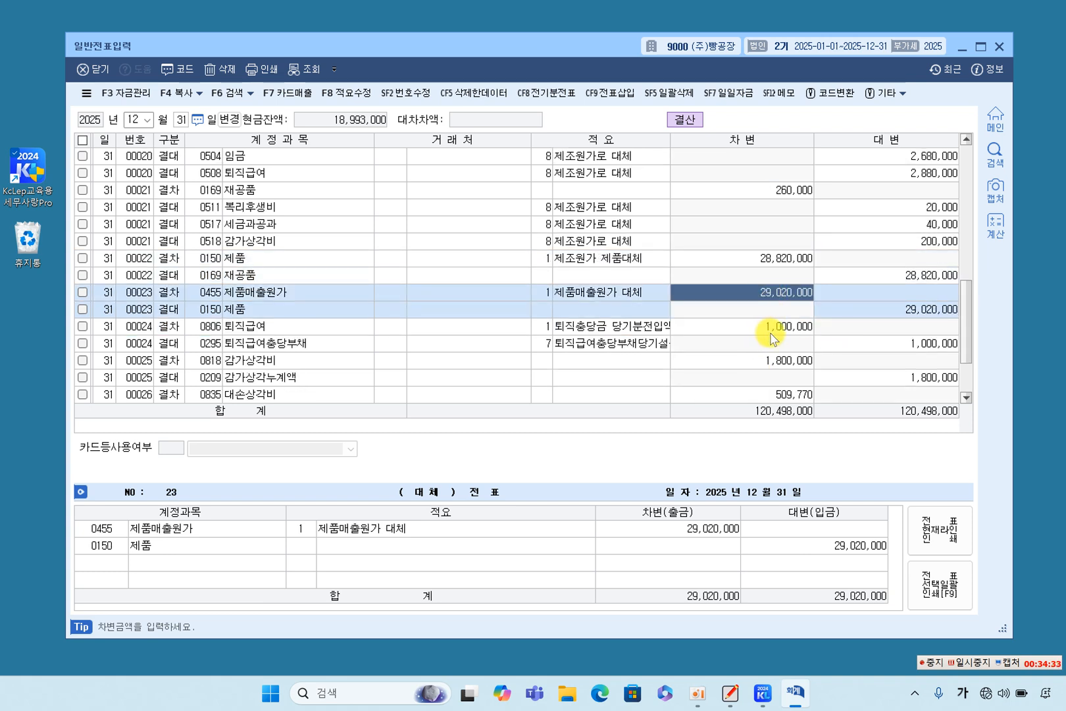
Step: Examine the amounts of voucher 00024 (퇴직급여/퇴직급여충당부채) and voucher 00025 (감가상각비/감가상각누계액)
scroll(772, 337, "down", 1)
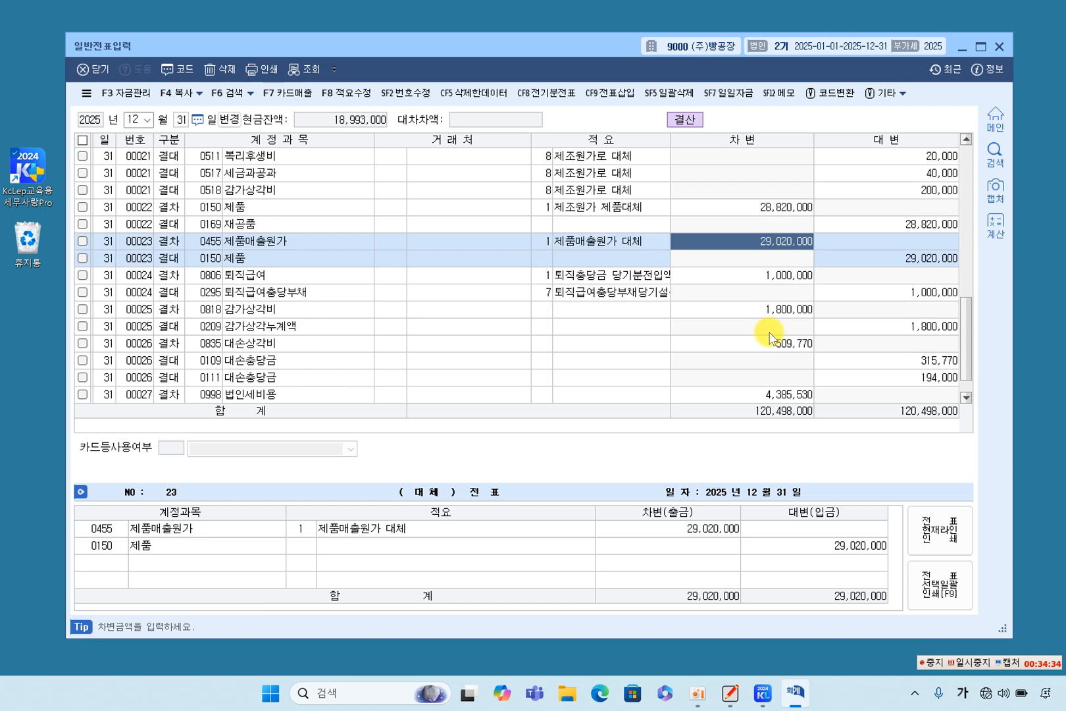
left_click(773, 276)
left_click(823, 289)
left_click(797, 277)
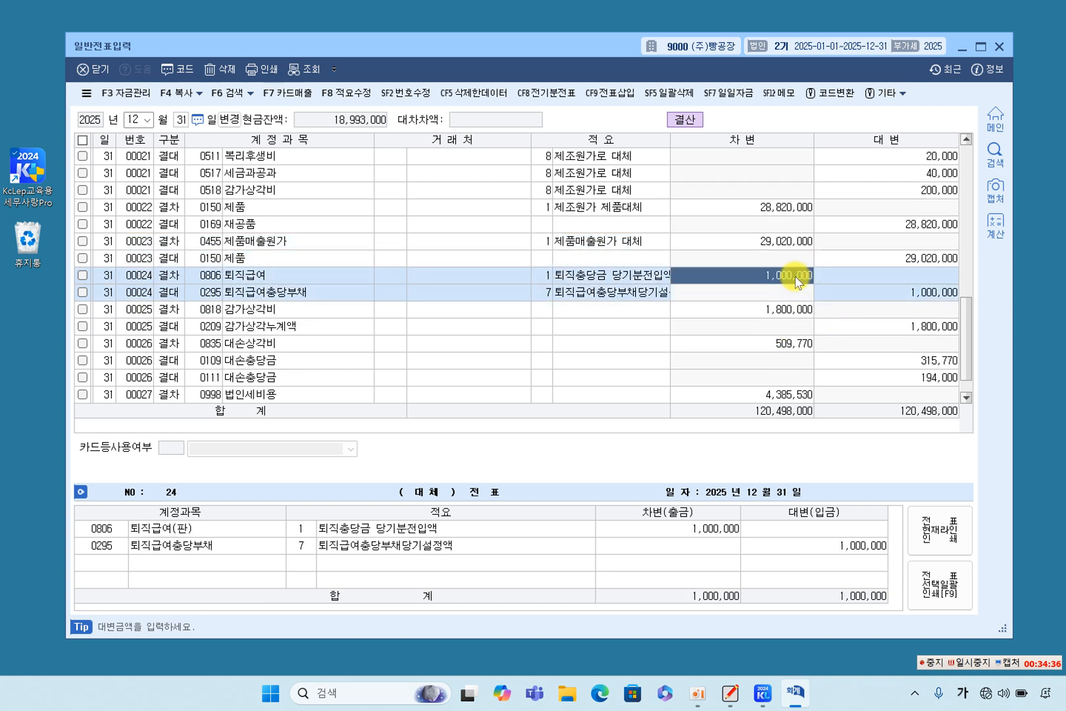
left_click(844, 296)
left_click(760, 309)
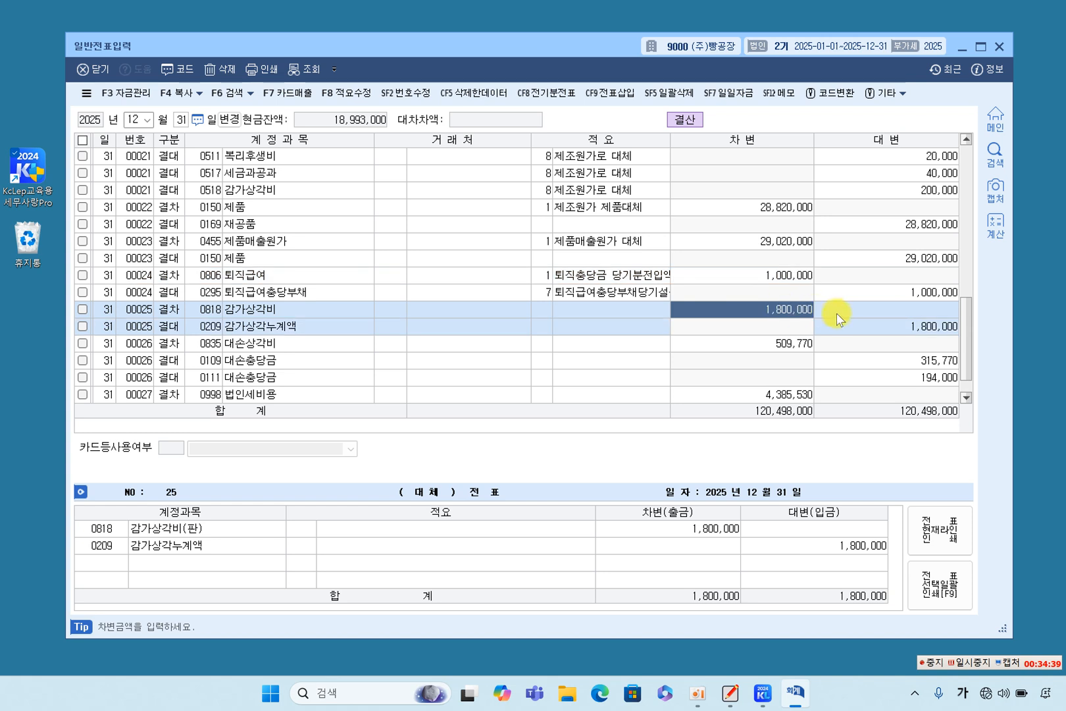
left_click(876, 324)
left_click(773, 311)
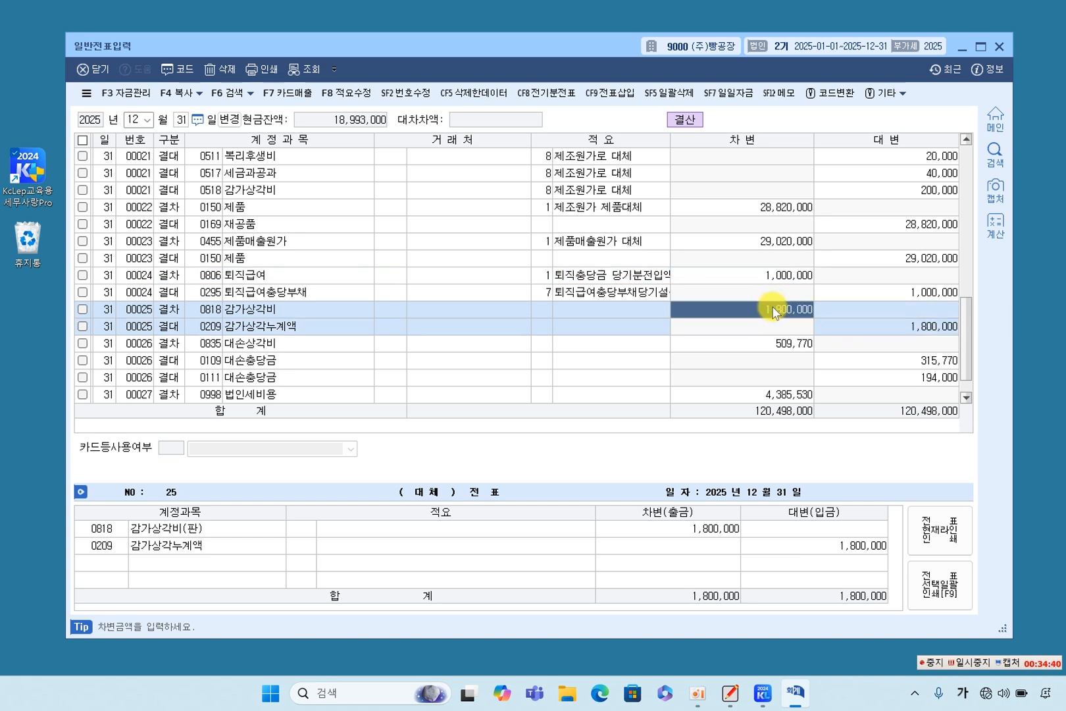
left_click(870, 327)
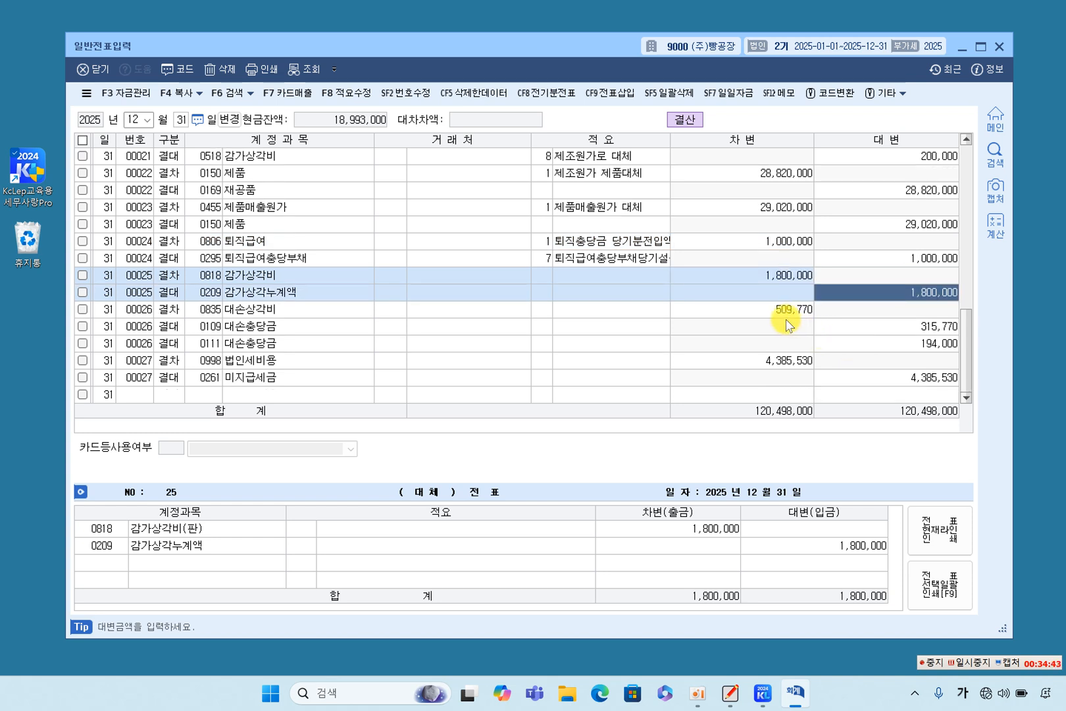
Step: Examine the amounts of voucher 00026 (대손상각비/대손충당금) and voucher 00027 (법인세비용/미지급세금), and look over the December 31 list once more
left_click(789, 341)
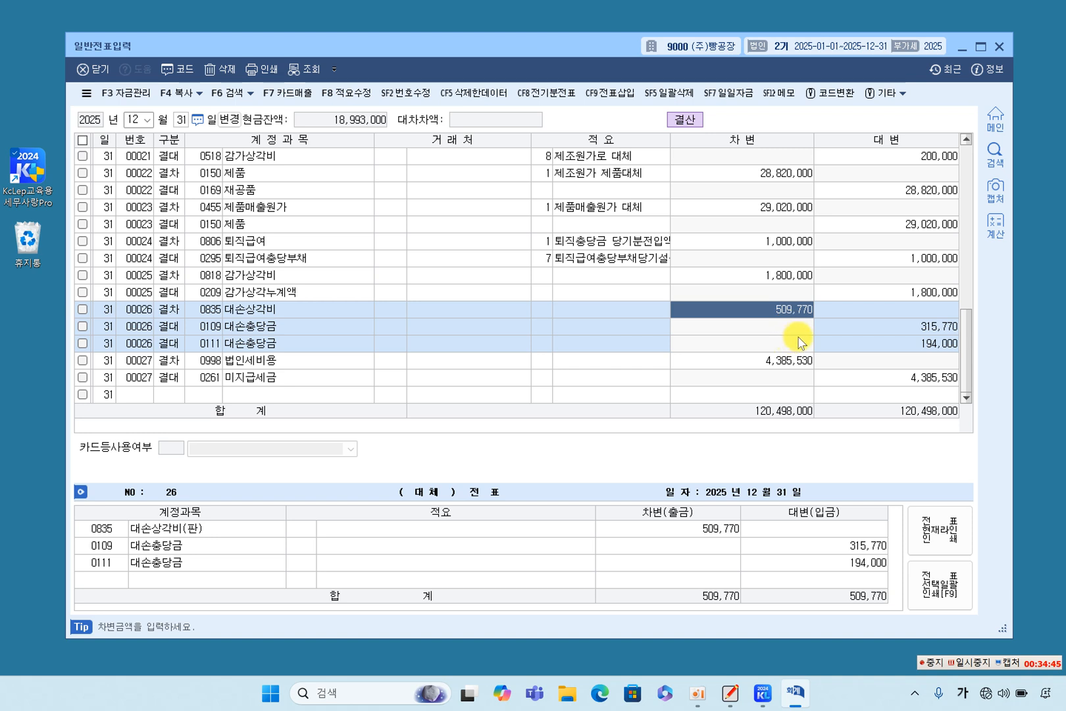
left_click(879, 324)
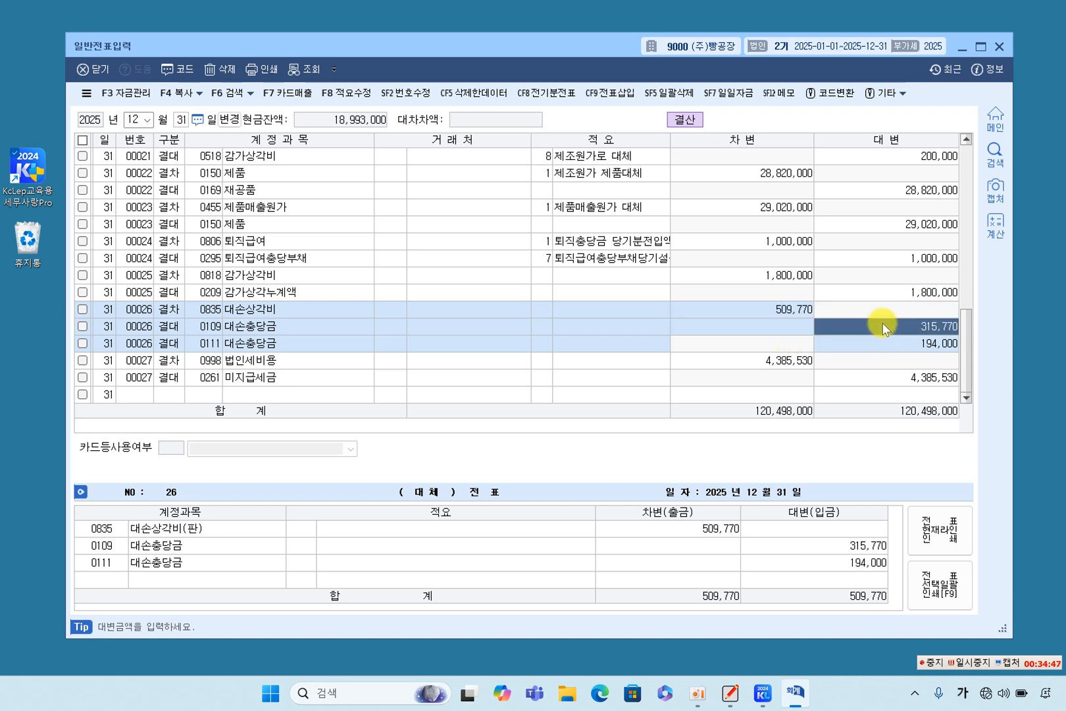
left_click(889, 344)
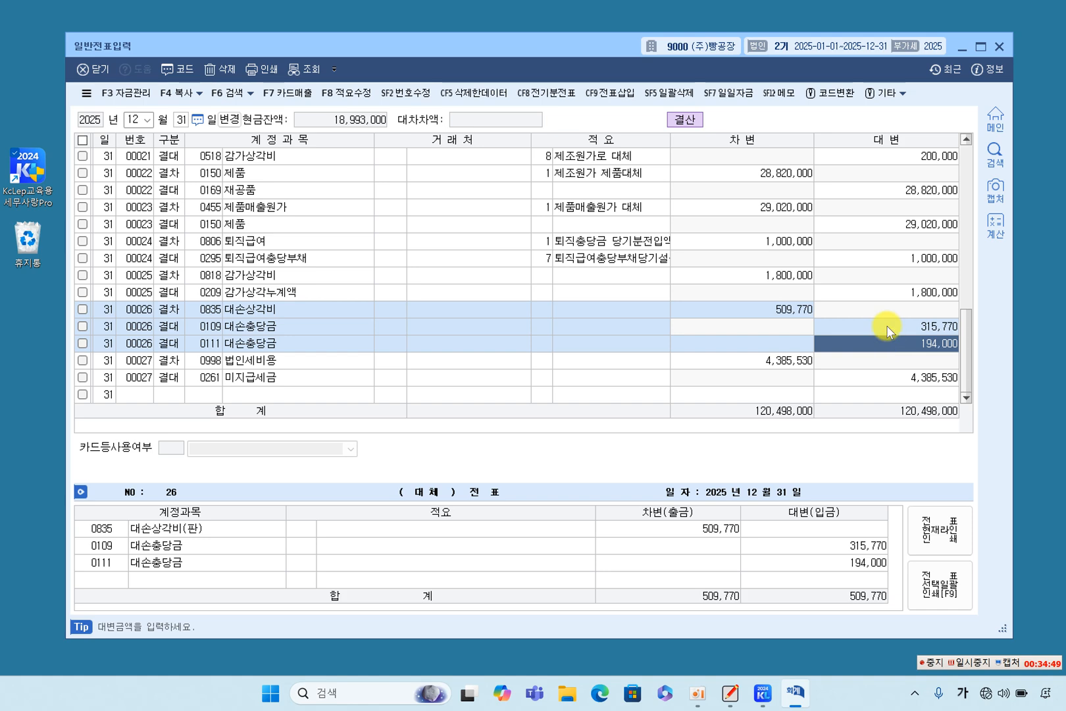
left_click(774, 364)
left_click(870, 381)
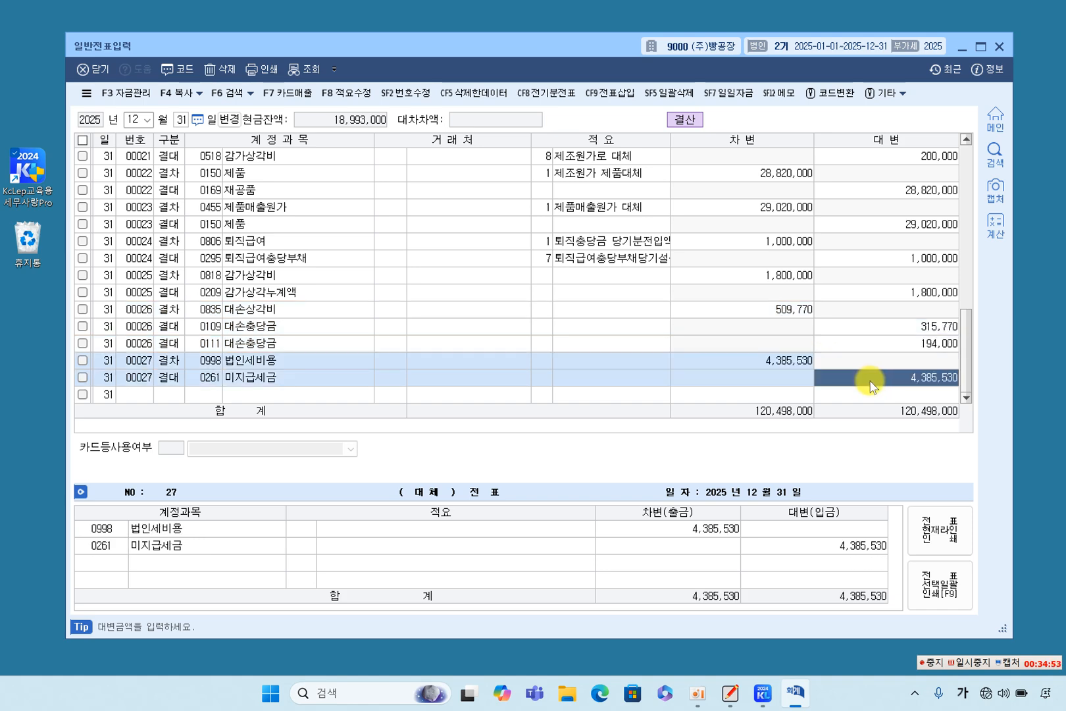
scroll(844, 376, "up", 6)
scroll(847, 367, "down", 6)
Step: Switch to QuickNote Whiteboard and view the worksheet's closing journal table and the 장부마감 및 재무제표 작성 section on page 277
left_click(730, 694)
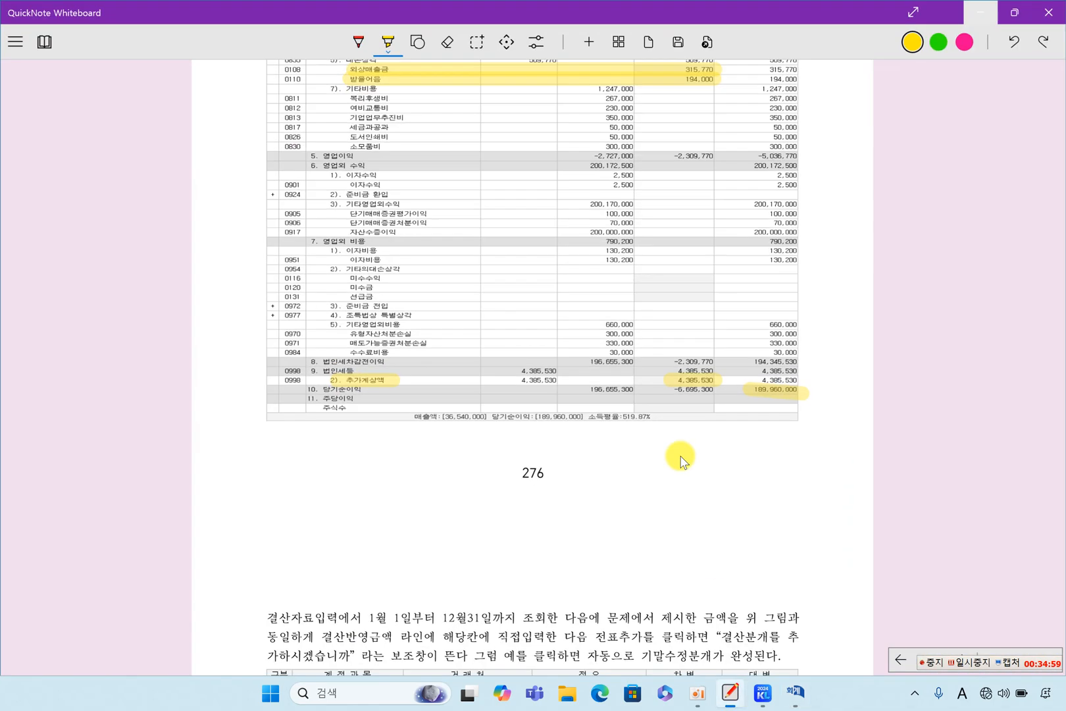
scroll(614, 399, "down", 6)
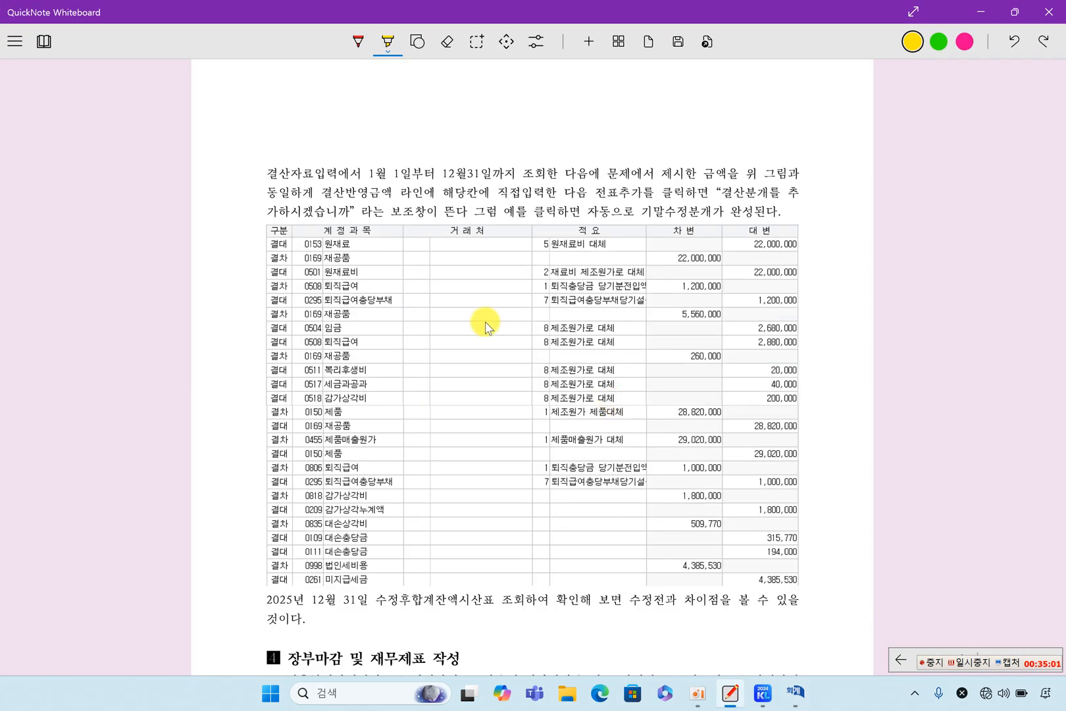
scroll(527, 300, "down", 4)
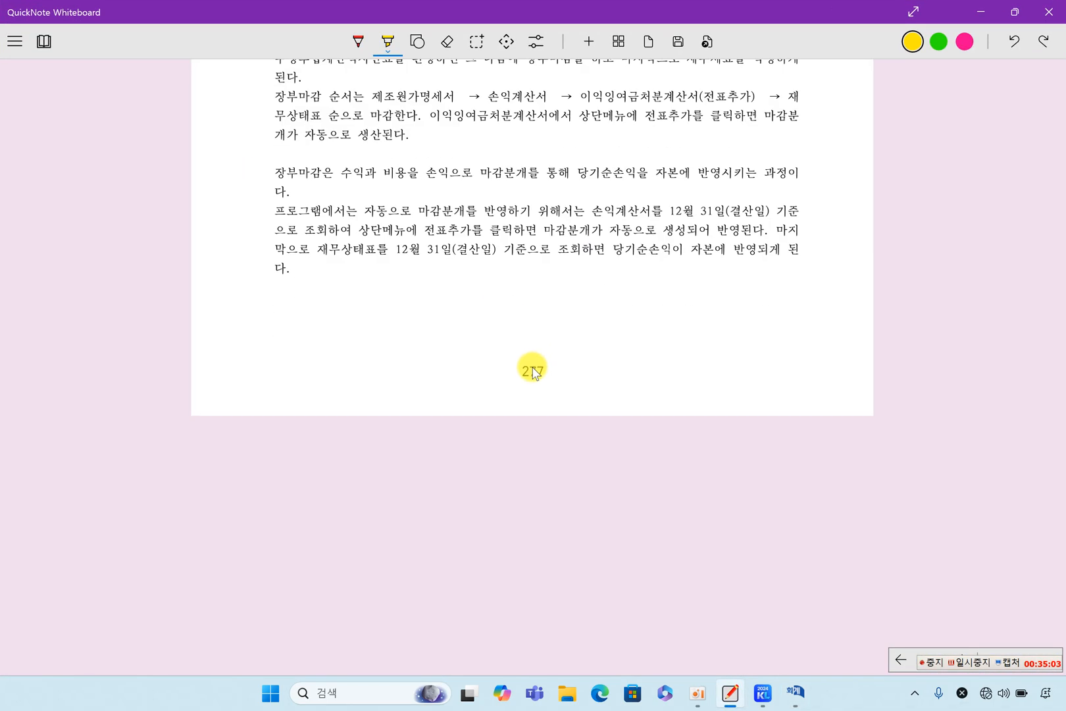
scroll(563, 395, "up", 3)
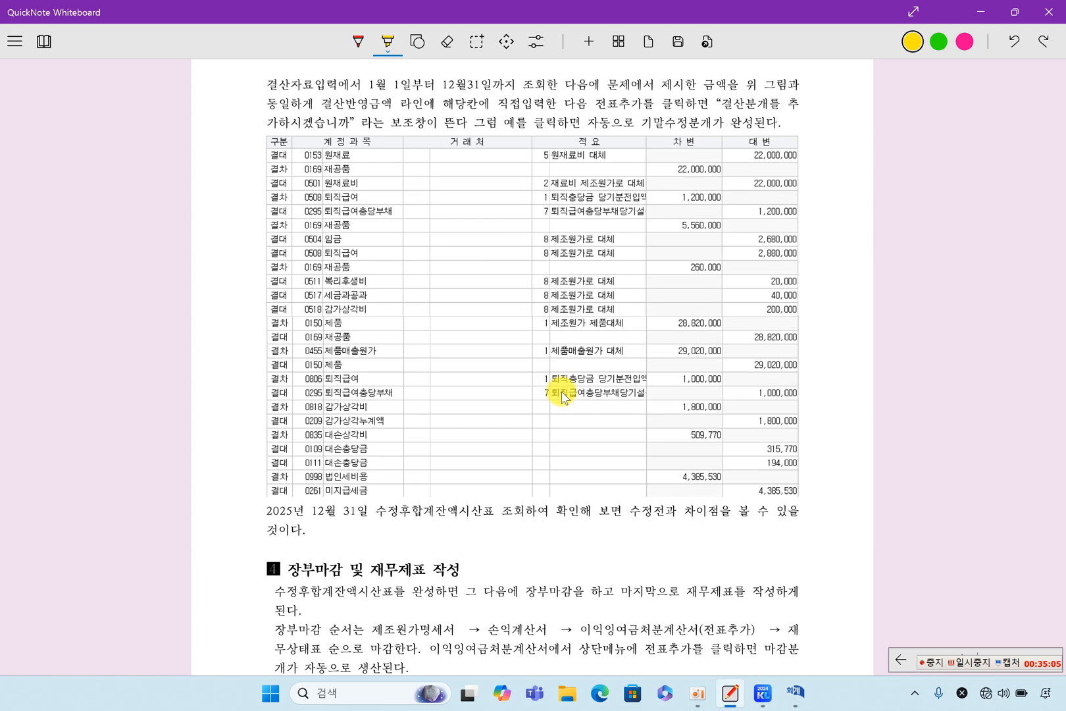
Step: Highlight the key phrases from 1월 1일부터 12월31일 through 기말수정분개가 완성된다 in the paragraph above the journal entry table
left_click_drag(366, 84, 499, 83)
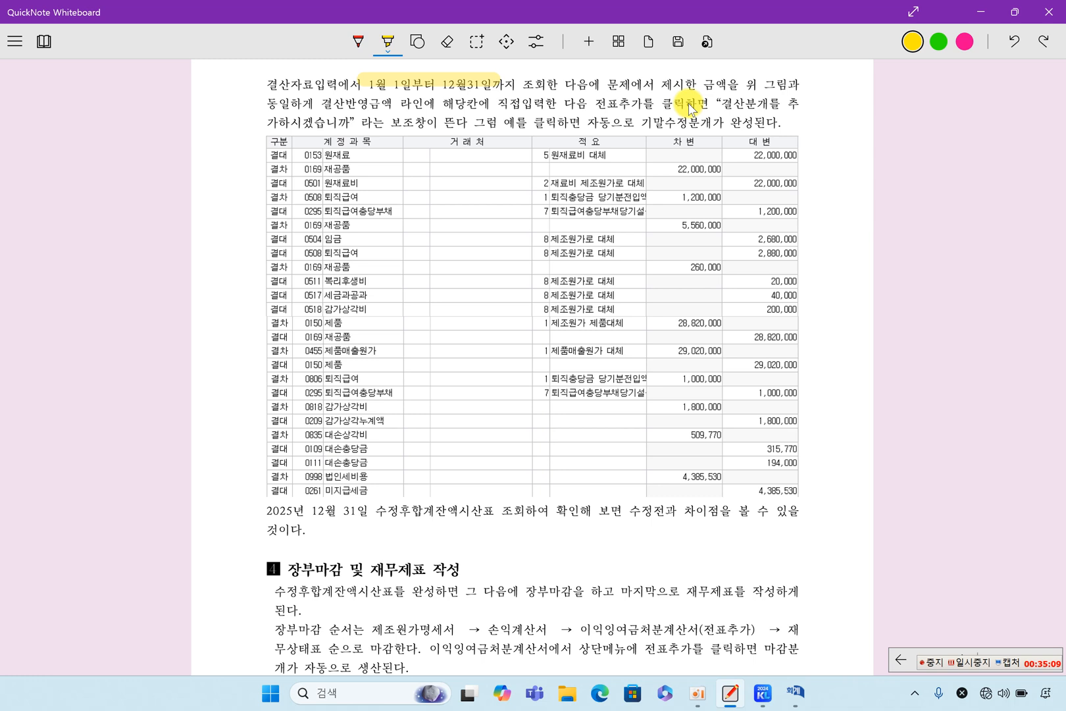
left_click_drag(323, 103, 432, 103)
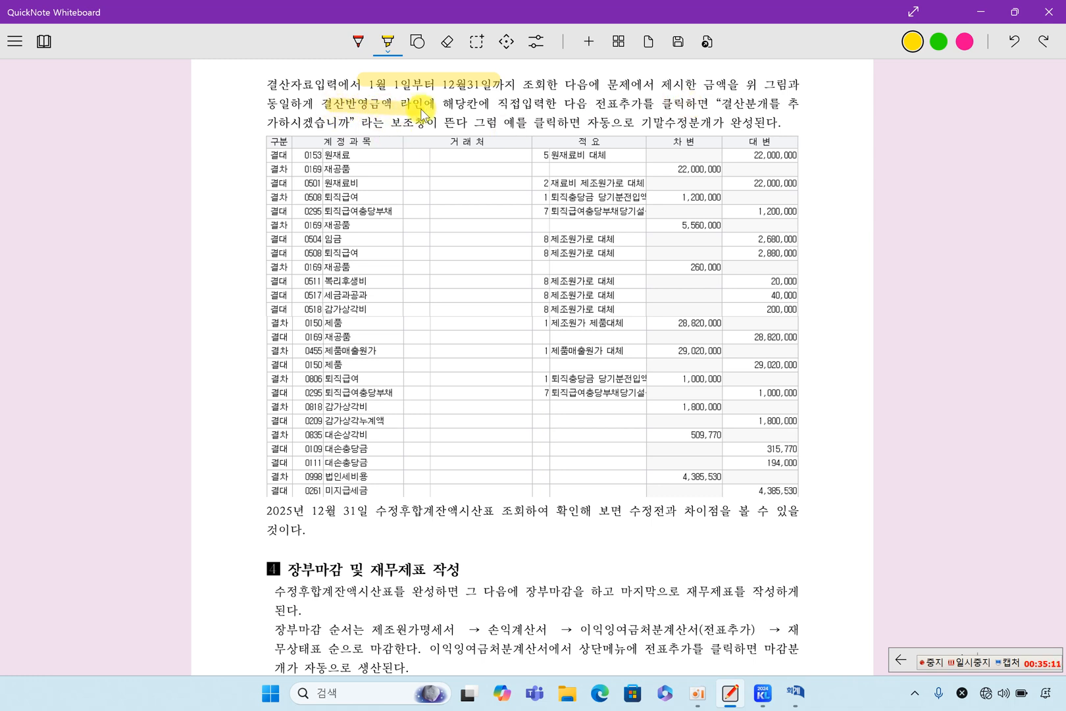
left_click_drag(498, 104, 643, 104)
left_click_drag(716, 103, 783, 103)
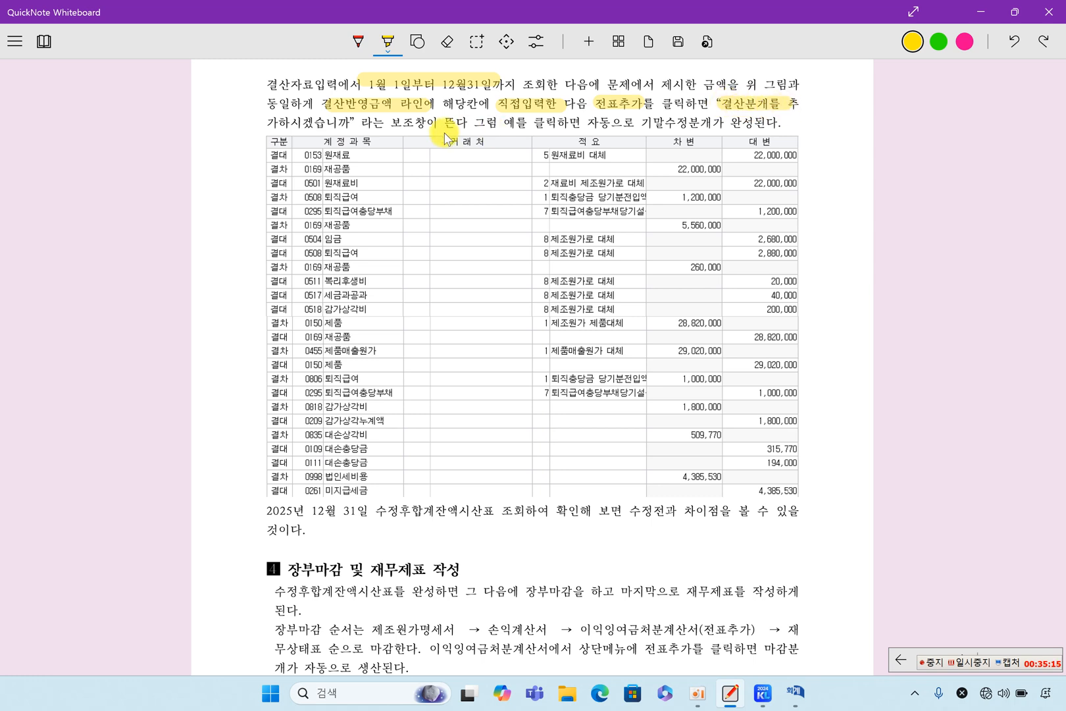
left_click_drag(641, 123, 782, 123)
Step: Mark the full height of the journal entry table in its margin and highlight 2025년 12월 31일, 수정후합계잔액시산표 and 수정전과 차이점 below it
left_click_drag(248, 160, 245, 502)
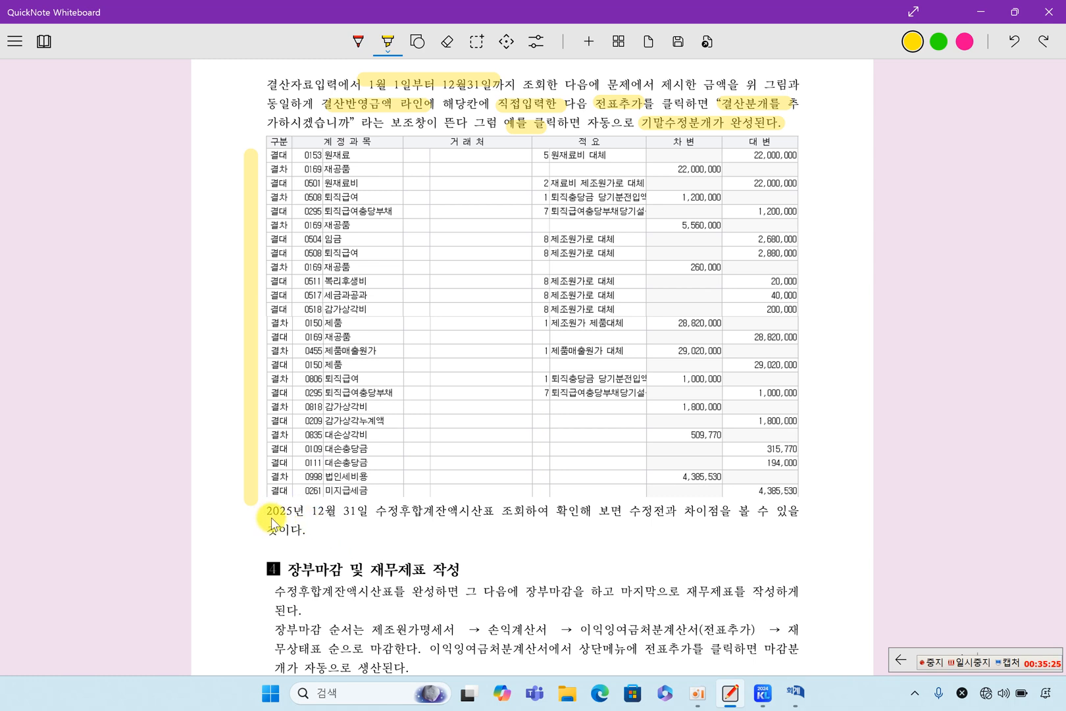
left_click_drag(266, 514, 480, 513)
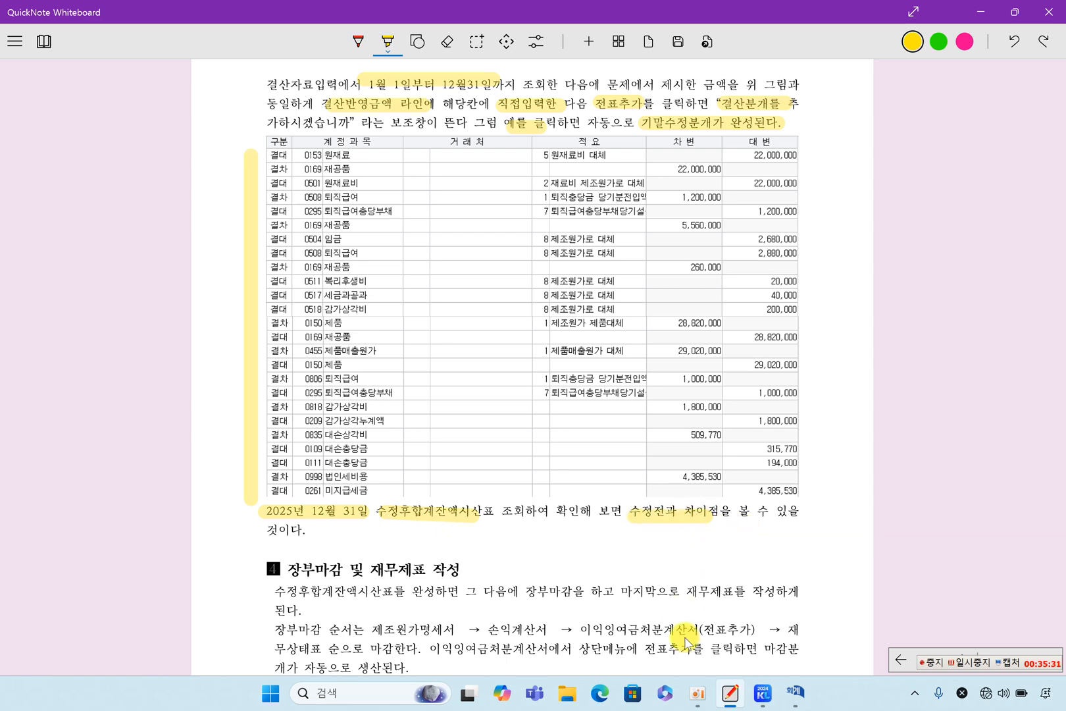
Step: Switch to 케이렙, open the 합계잔액시산표, and examine the current asset rows 대손충당금, 미수수익, 선급비용 and 부가세대급금
left_click(762, 693)
left_click(806, 185)
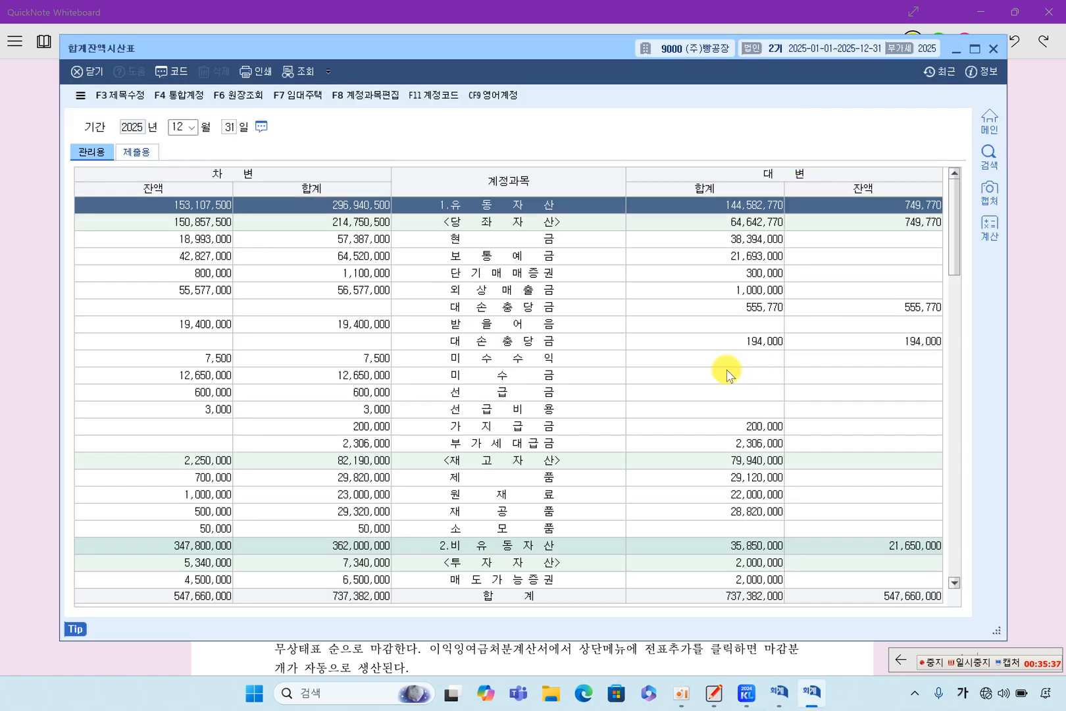
left_click(538, 327)
left_click(520, 308)
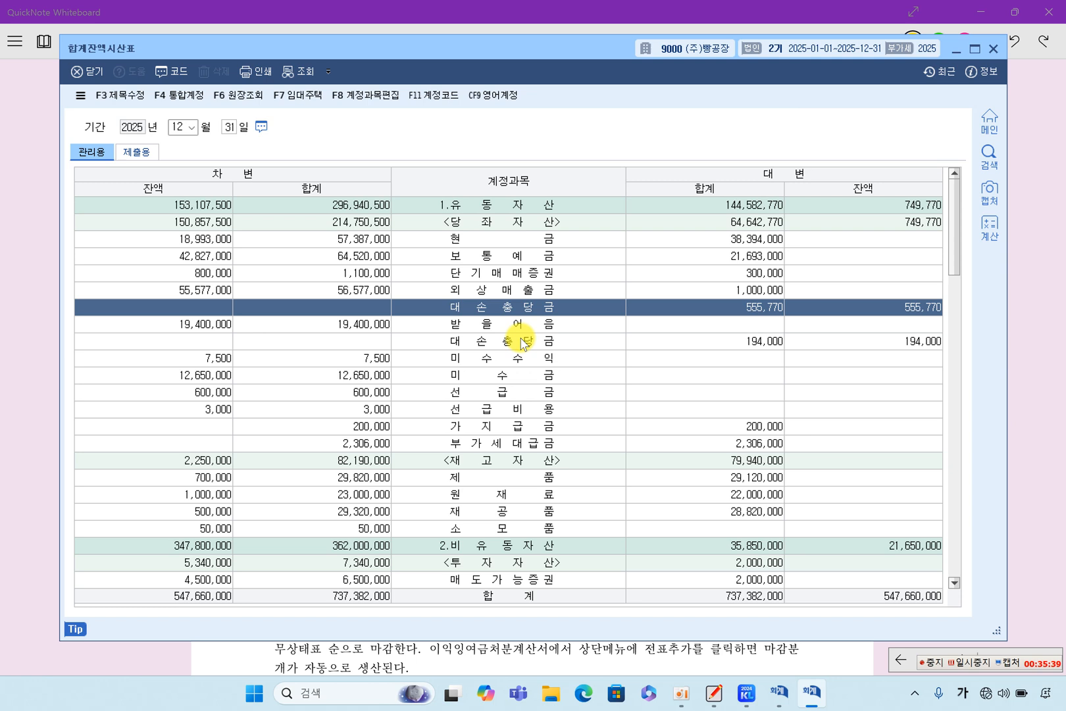
left_click(516, 340)
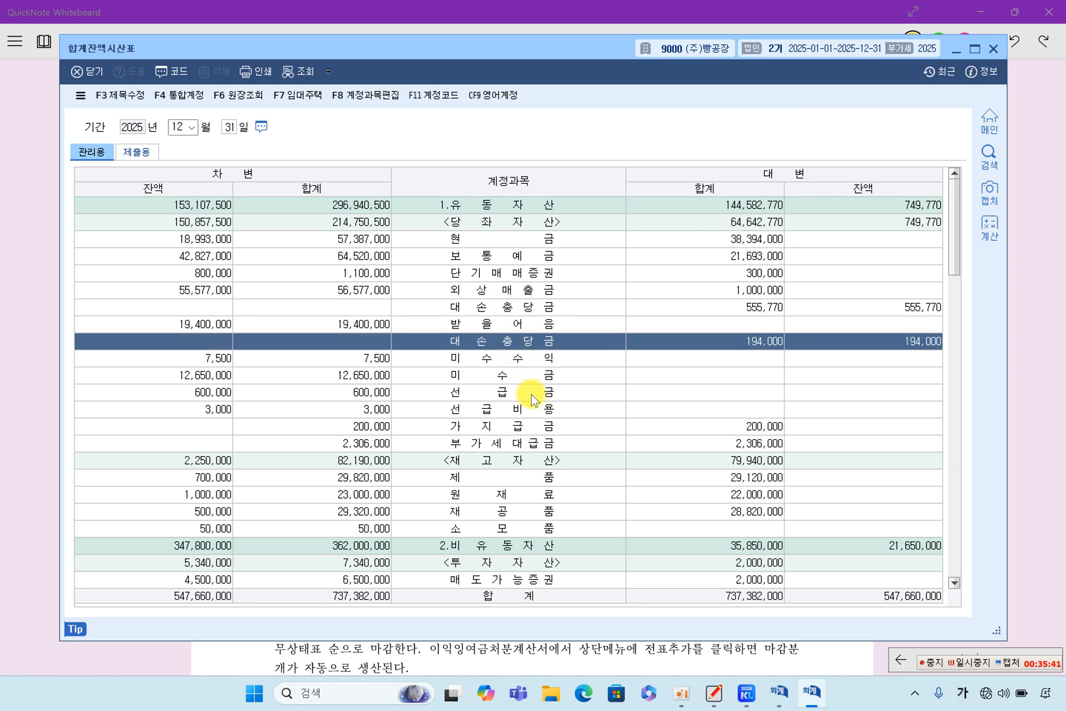
scroll(529, 405, "down", 1)
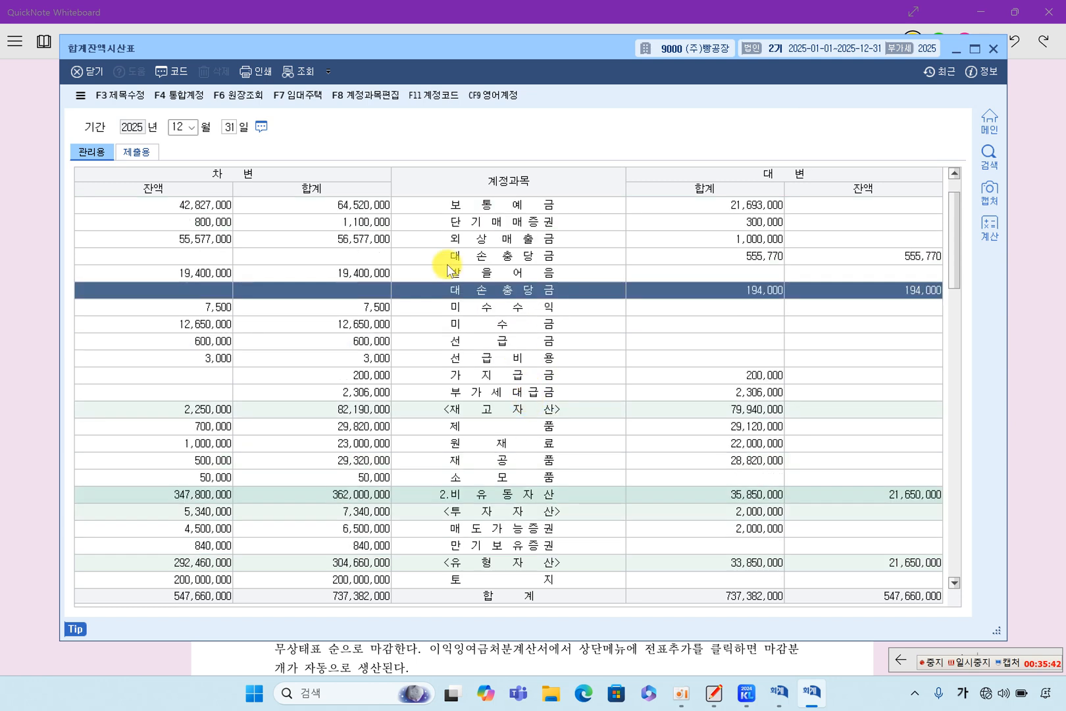
left_click(484, 308)
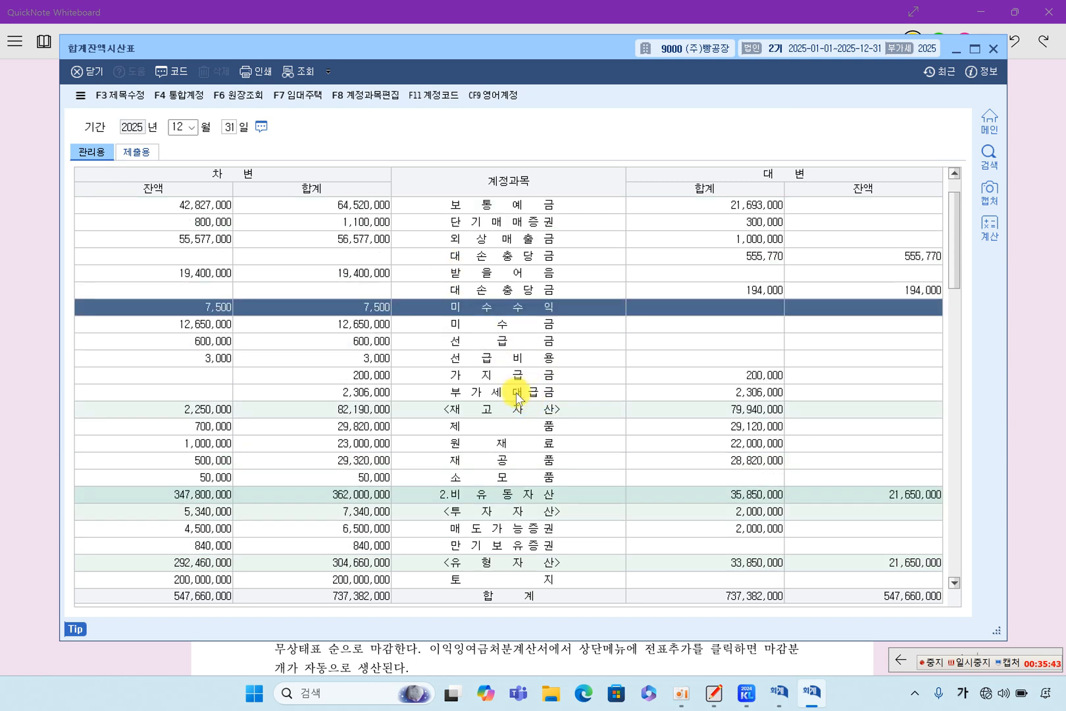
left_click(516, 358)
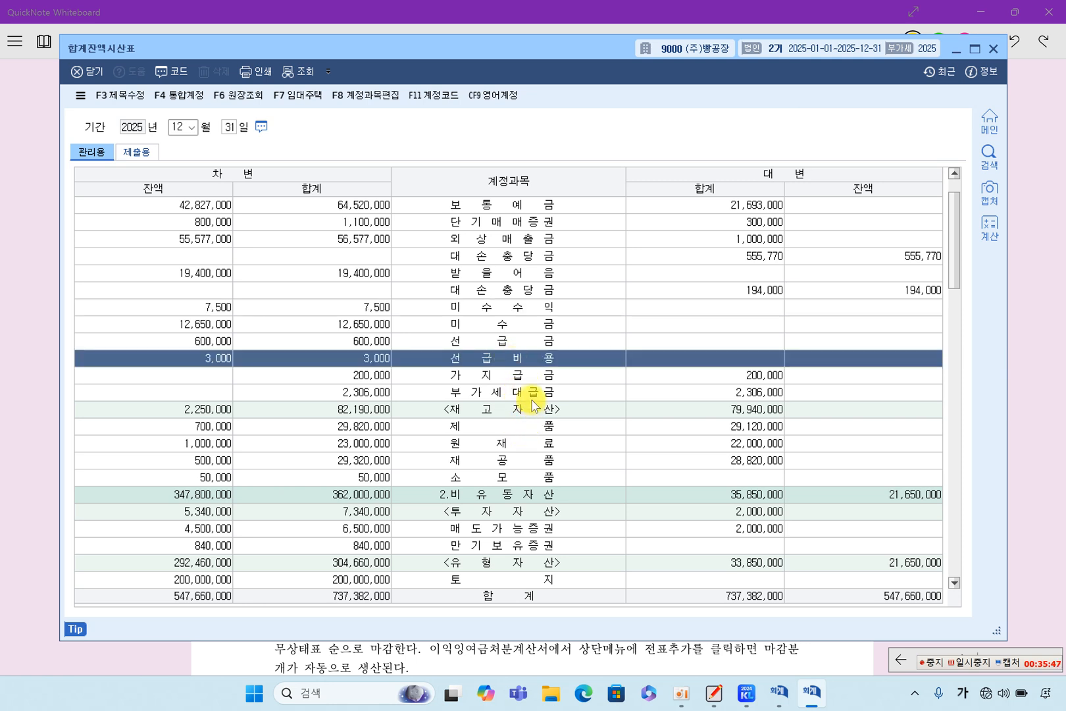
left_click(533, 395)
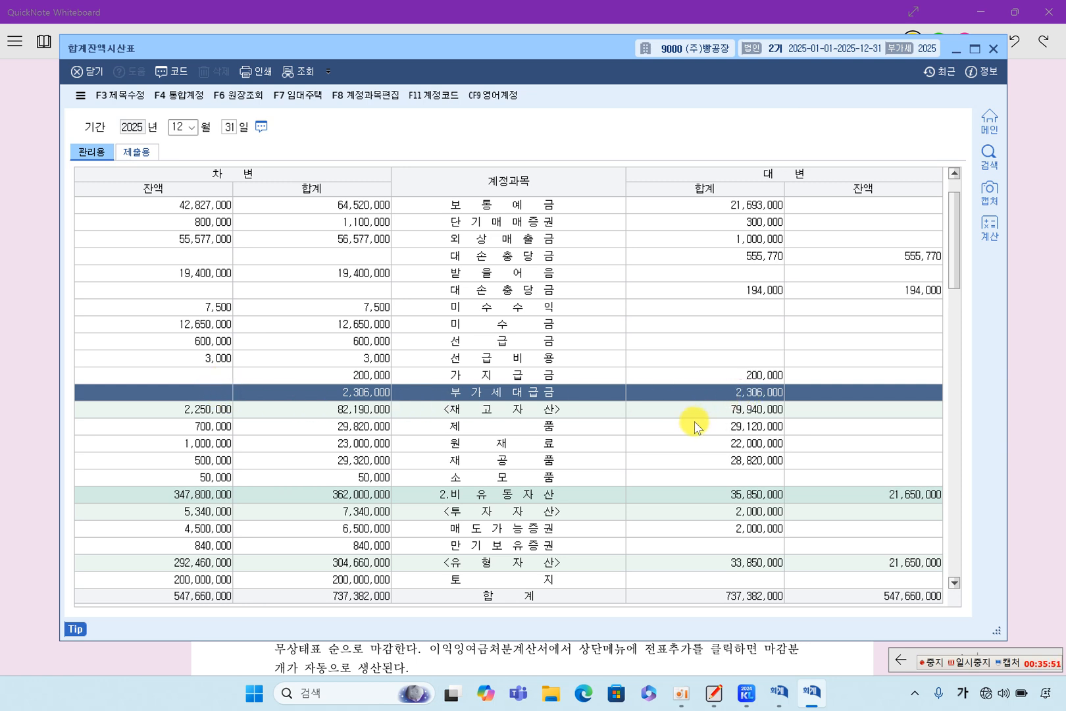
Step: Examine the balances of 제품, 원재료, 재공품 and 소모품 under 재고자산 in the trial balance
scroll(695, 427, "down", 1)
left_click(192, 374)
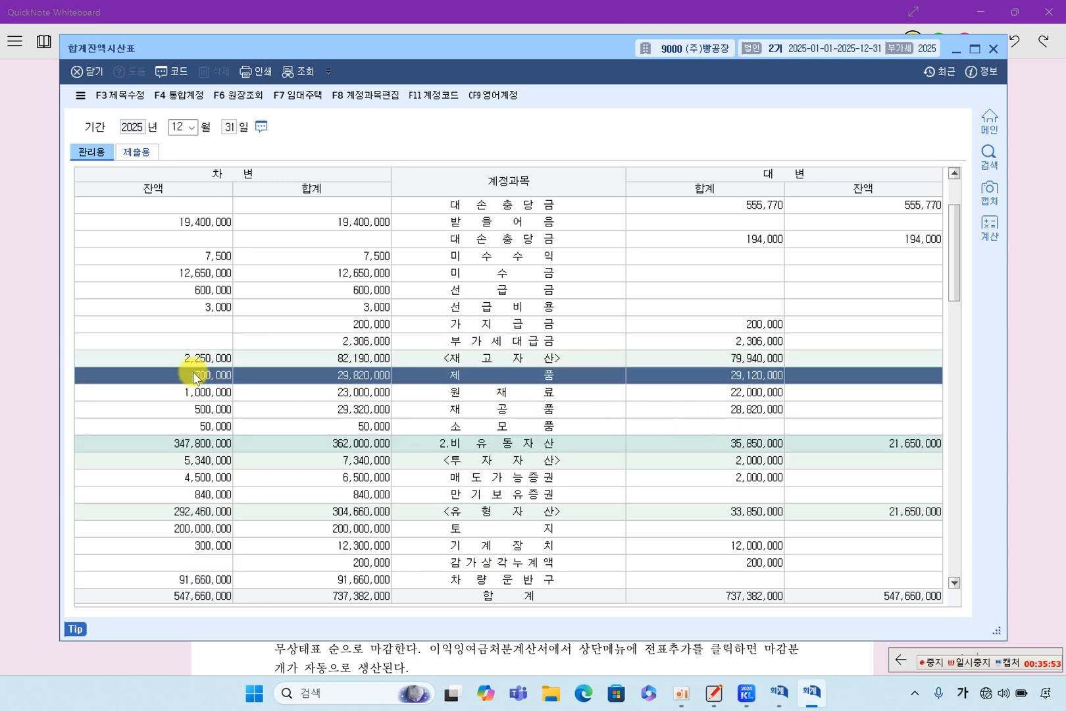
left_click(203, 393)
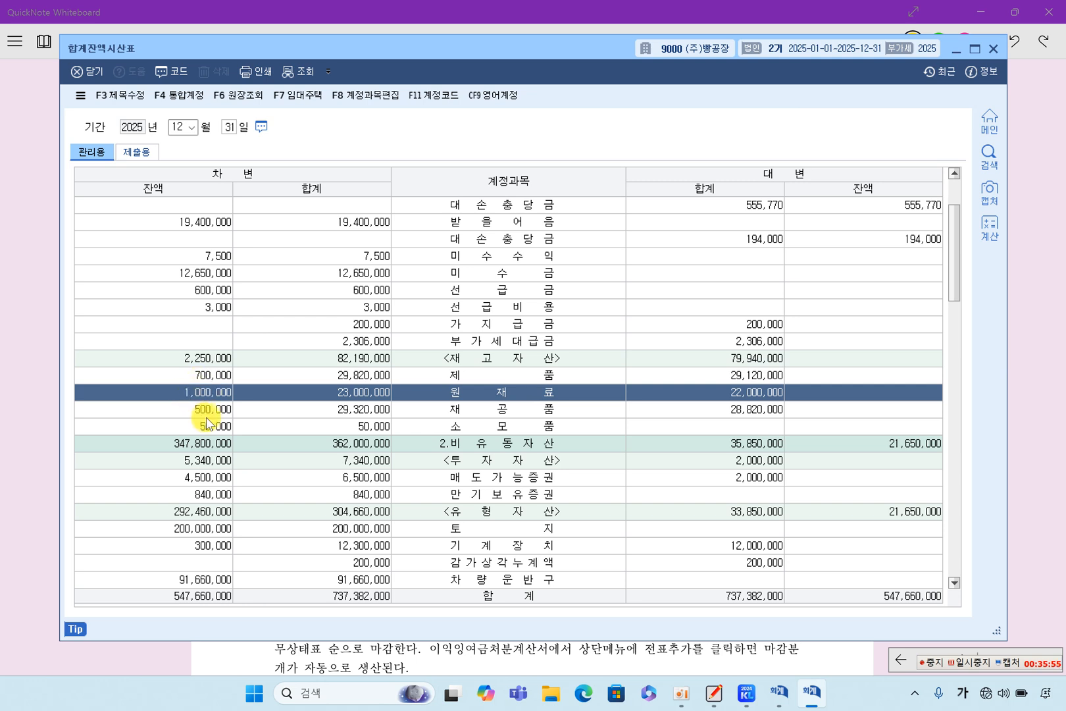
left_click(207, 412)
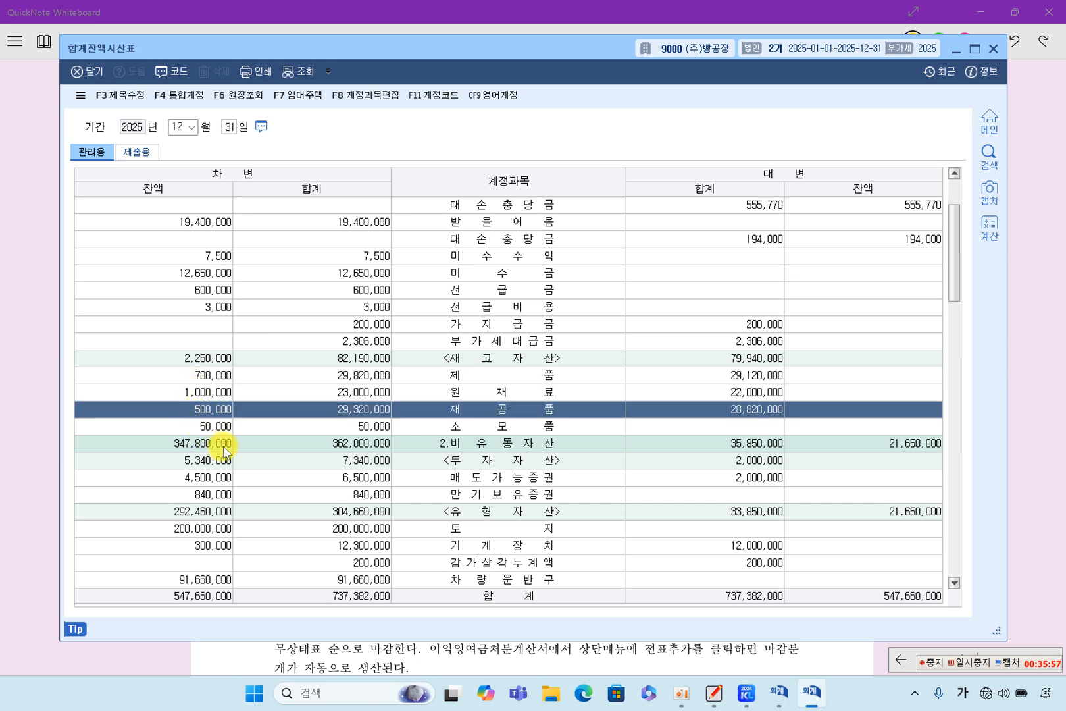
left_click(212, 429)
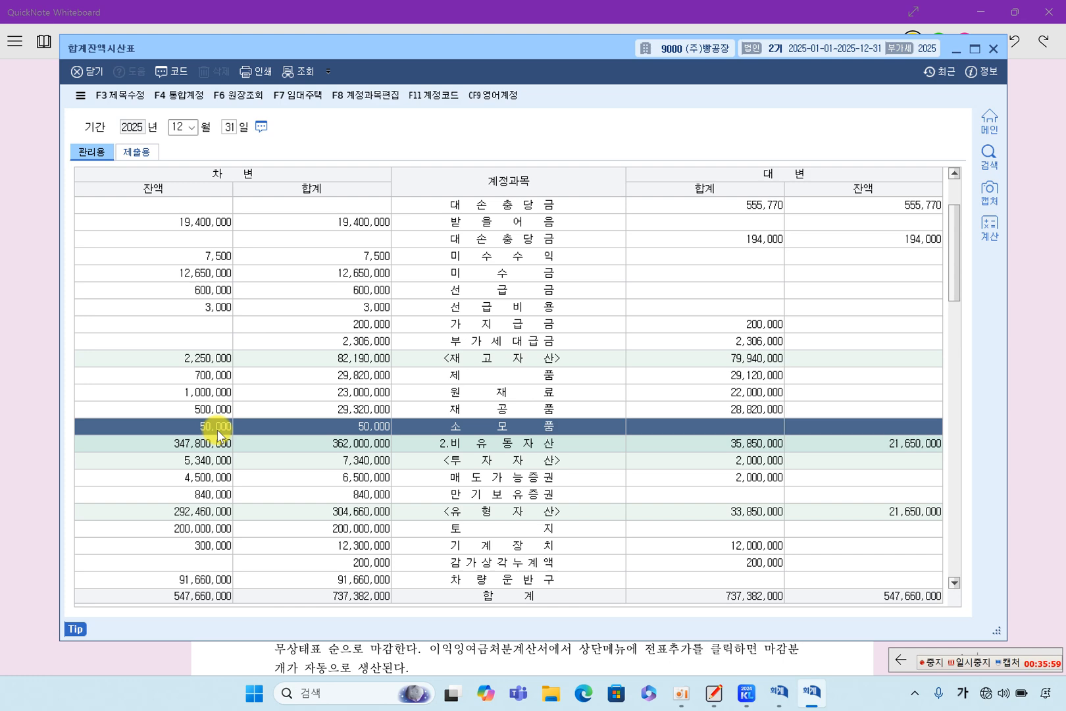
Step: Examine the 매도가능증권, 차량운반구 and related 감가상각누계액 rows under 비유동자산
scroll(487, 470, "down", 1)
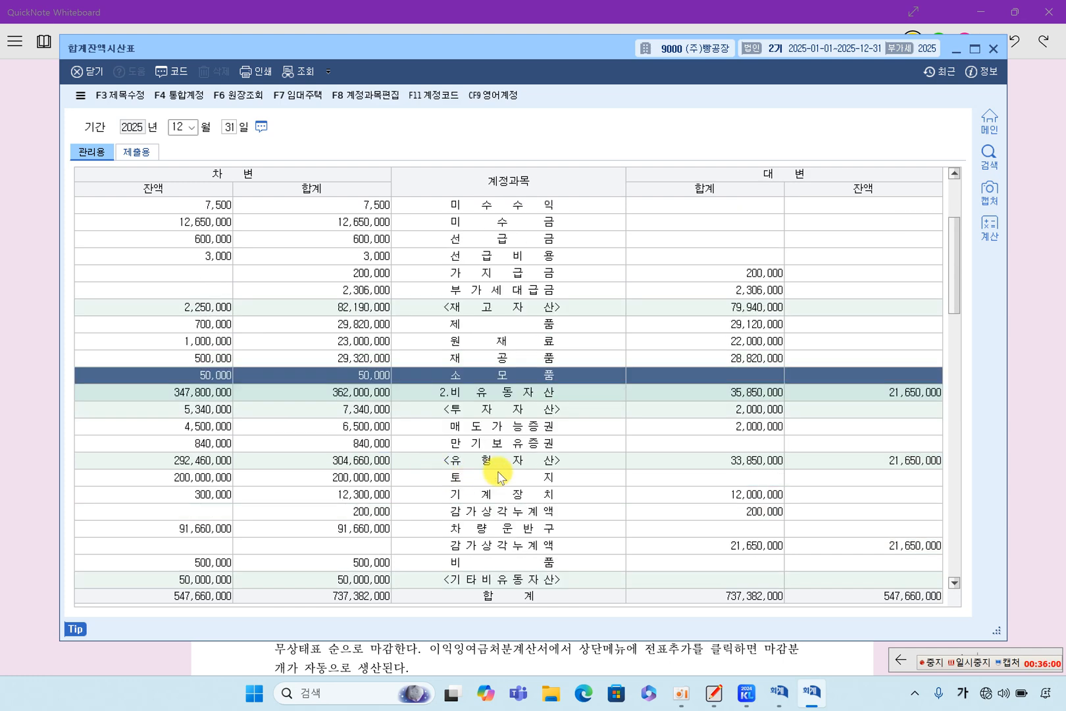
left_click(418, 428)
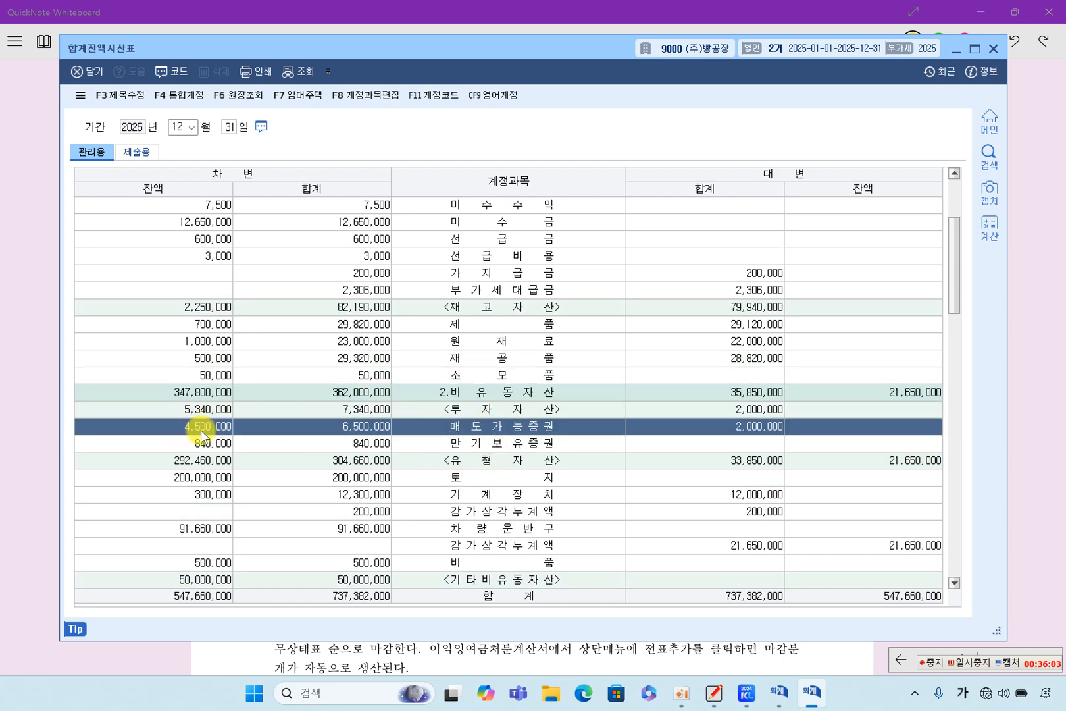
scroll(589, 516, "down", 2)
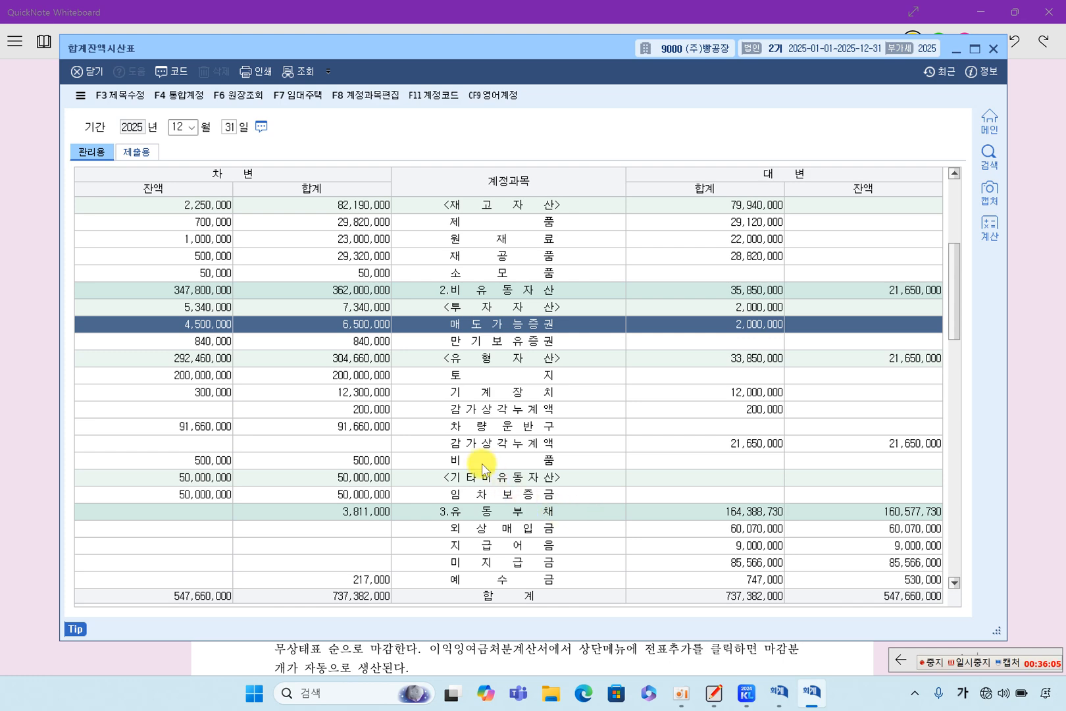
left_click(485, 426)
left_click(710, 445)
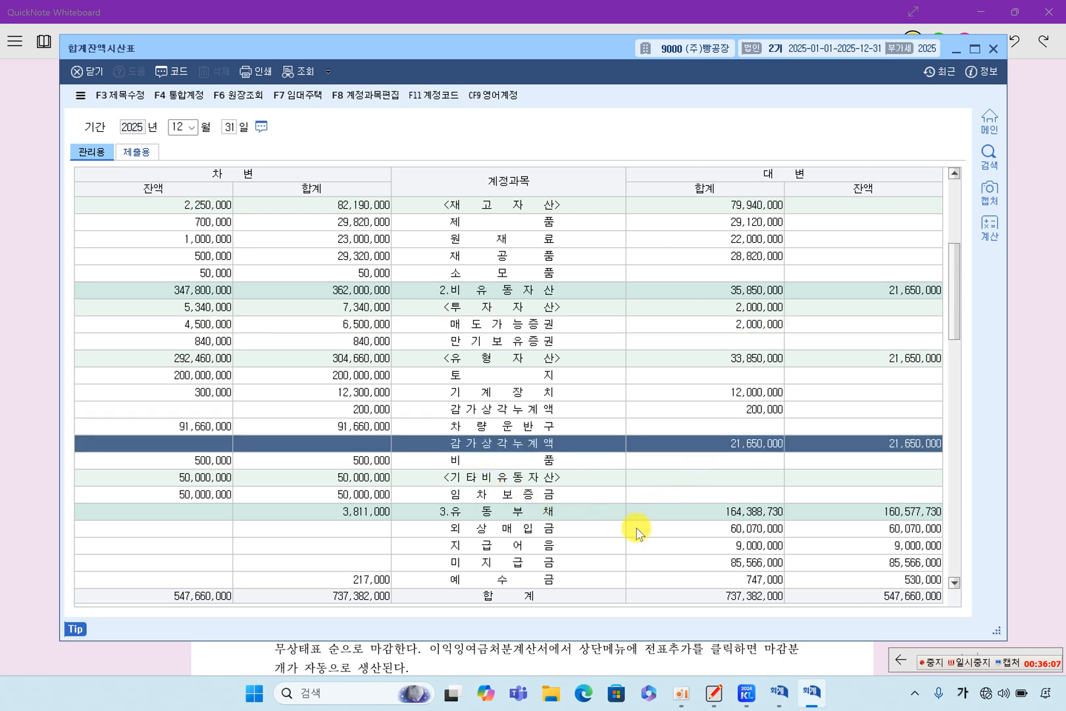
Step: Examine the liability rows from 미지급금, 예수금 and 부가세예수금 through 미지급세금, 미지급비용, 선수수익 and 퇴직급여충당부채
scroll(636, 533, "down", 3)
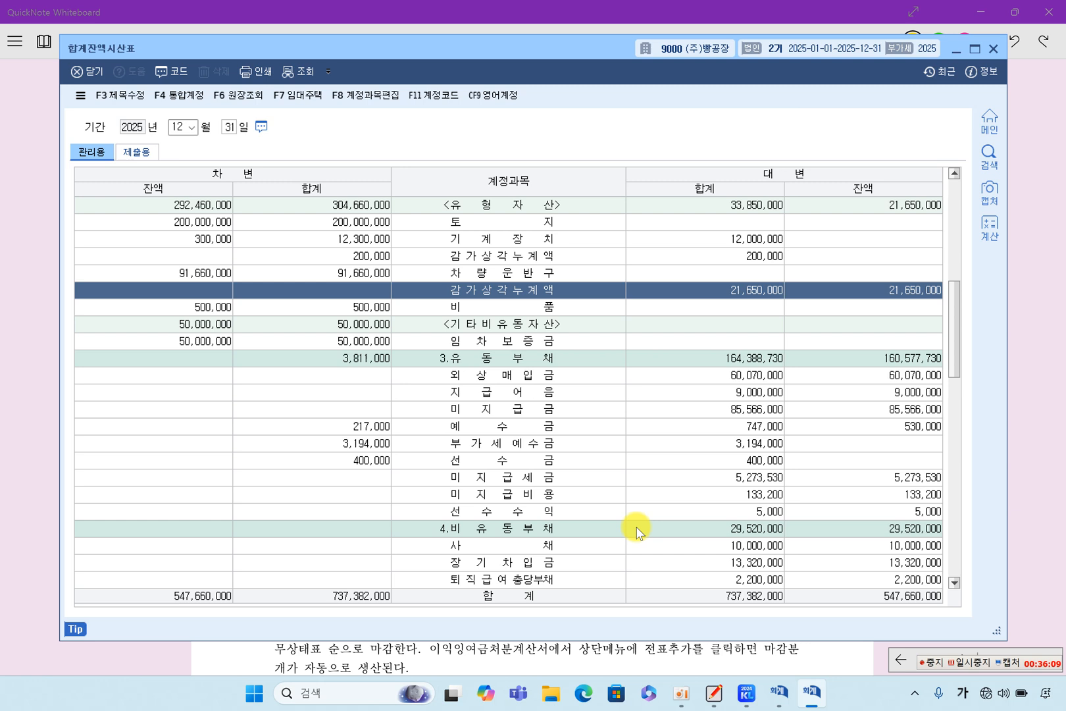
left_click(519, 413)
left_click(520, 428)
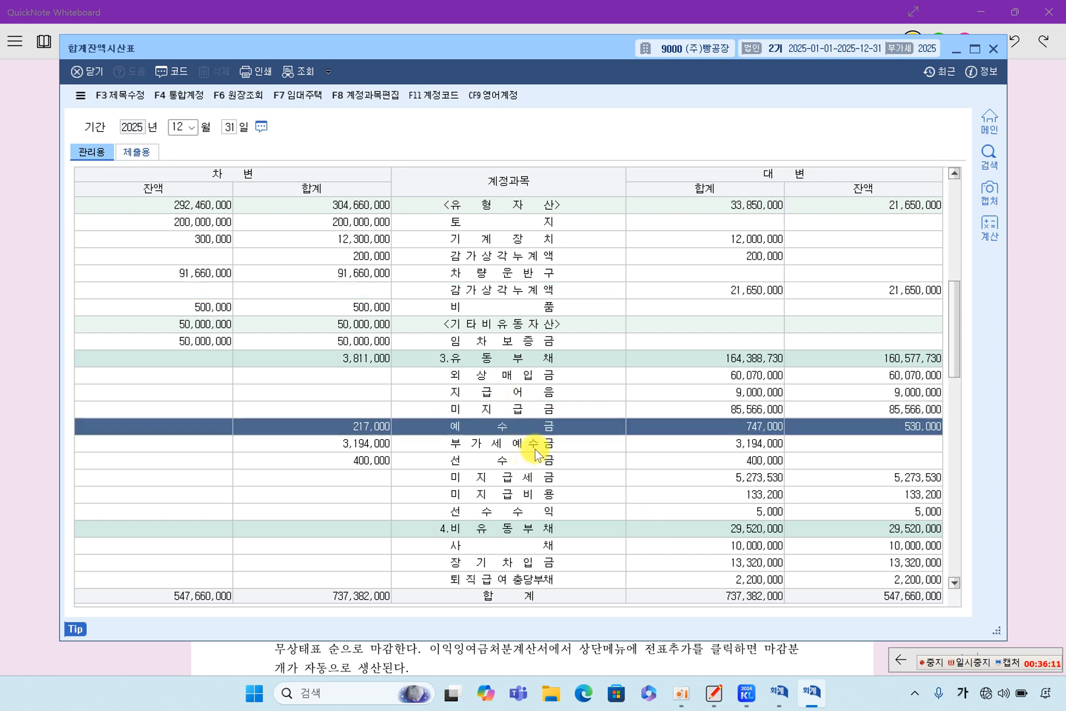
left_click(534, 447)
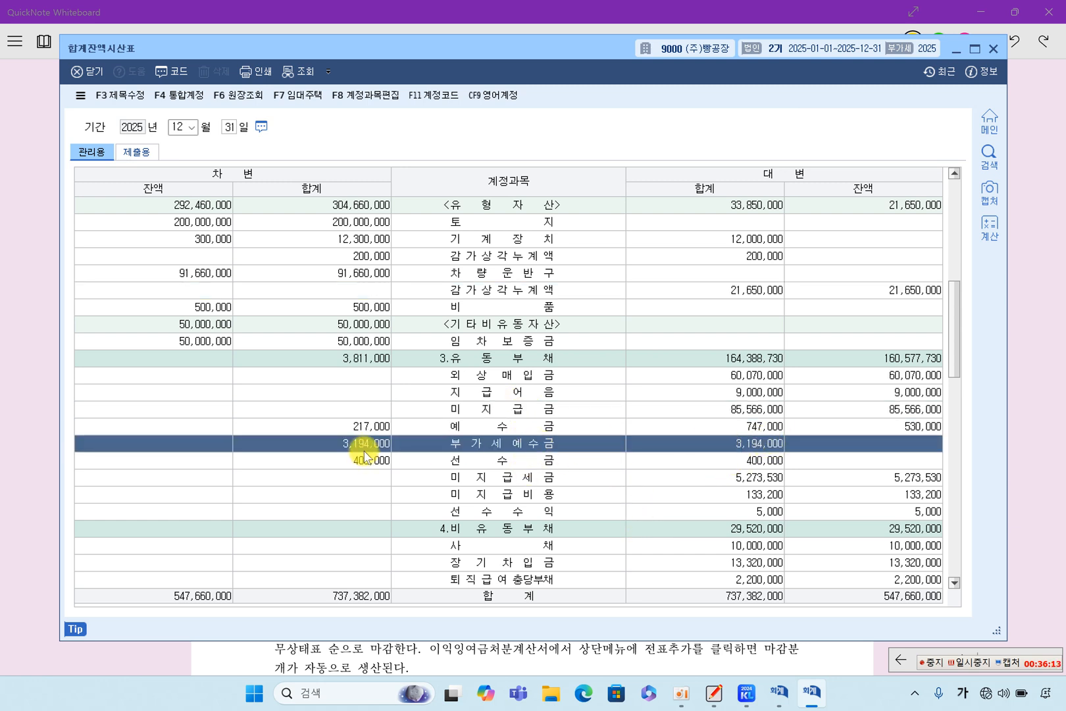
left_click(506, 463)
left_click(534, 479)
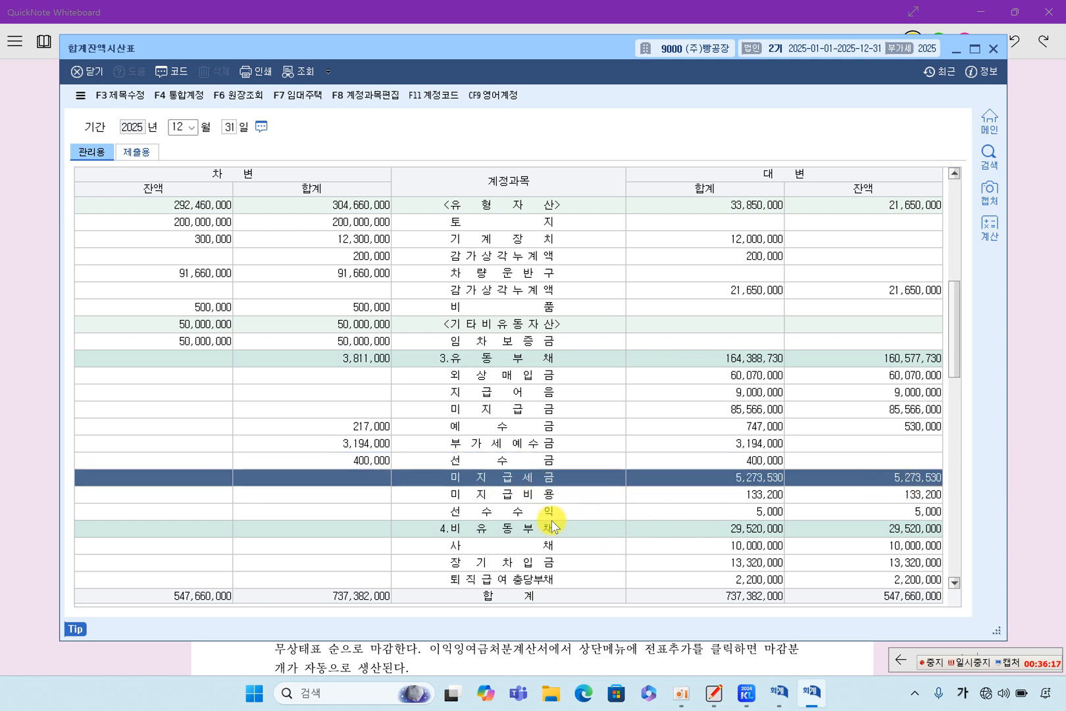
left_click(546, 495)
scroll(567, 510, "down", 1)
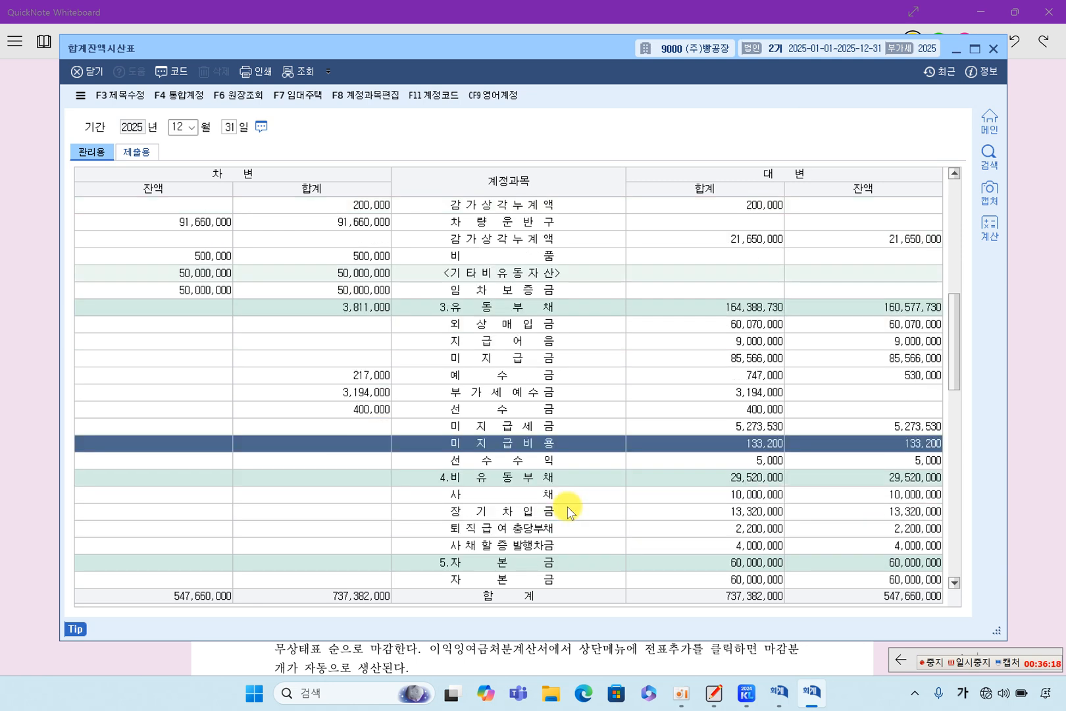
left_click(540, 463)
scroll(581, 508, "down", 1)
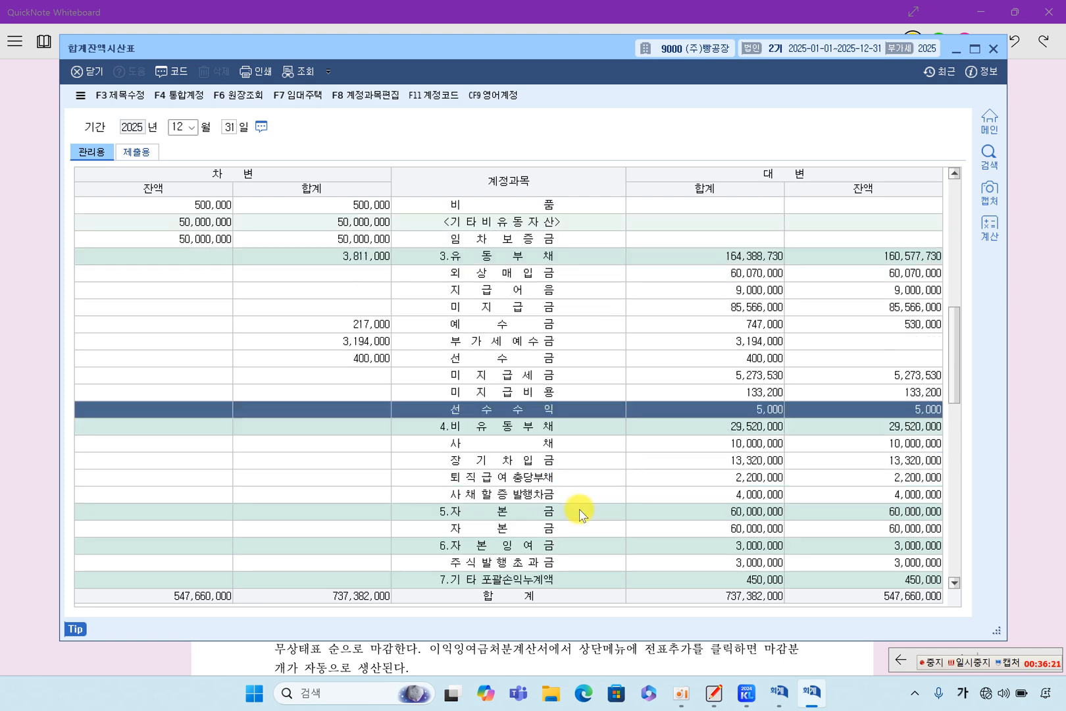
left_click(530, 477)
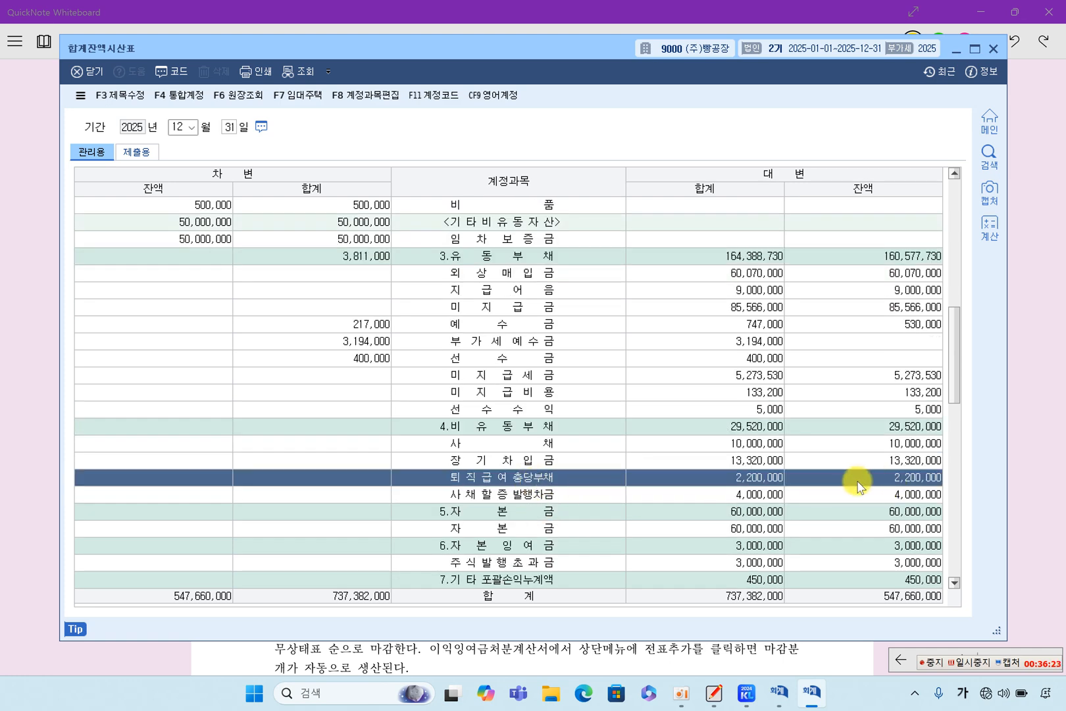
Step: Examine the income and expense rows 제품매출원가, 단기매매증권평가이익, 영업외비용 and 매도가능증권처분손실 in the trial balance
scroll(630, 518, "down", 2)
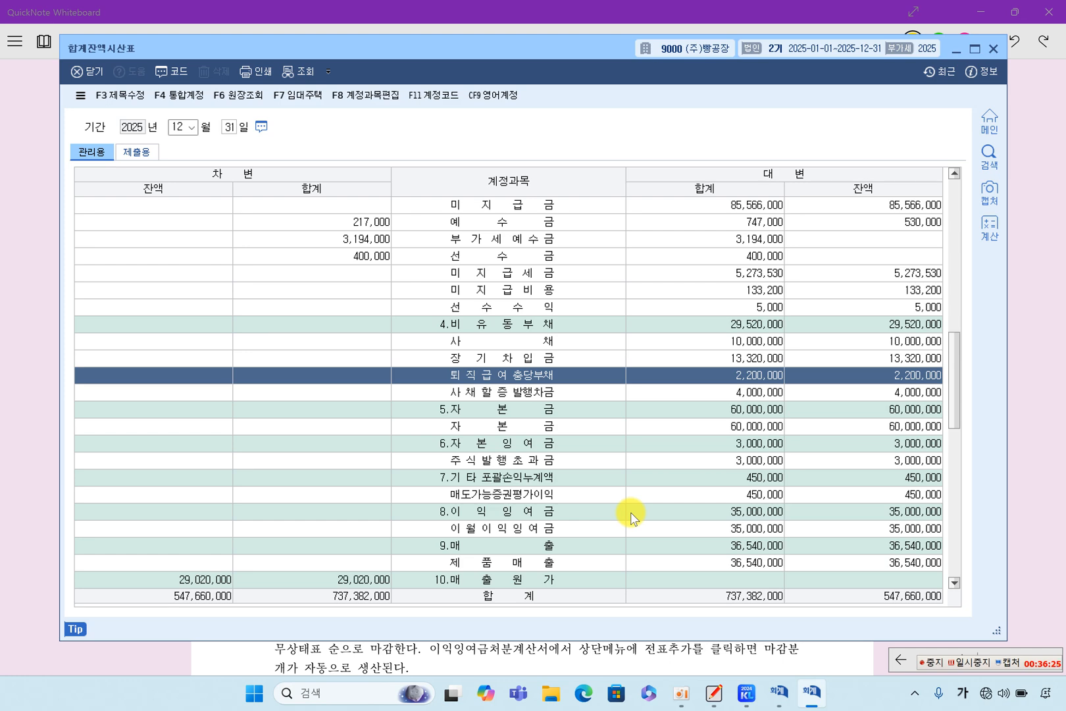
scroll(629, 517, "down", 4)
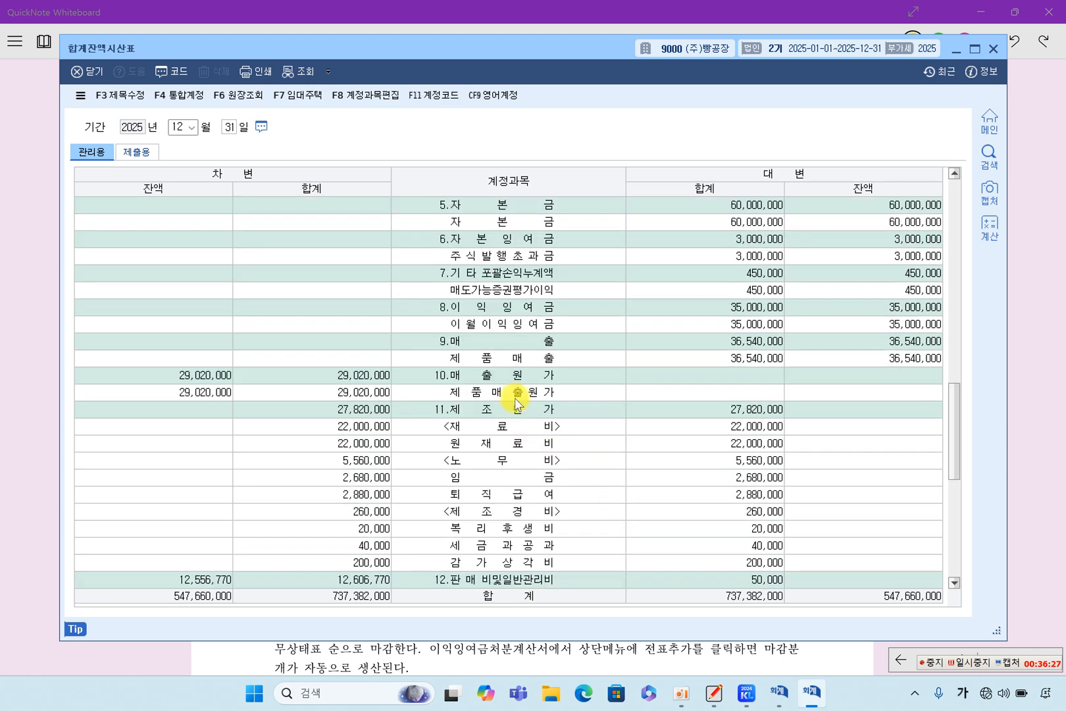
left_click(503, 395)
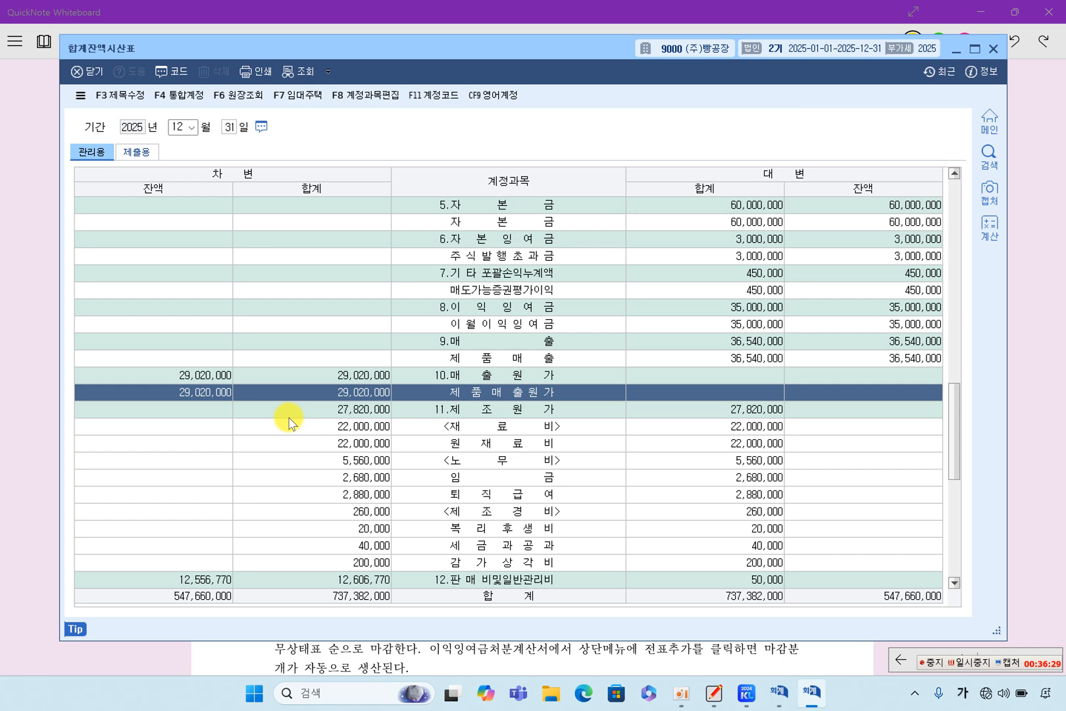
scroll(488, 444, "down", 6)
scroll(504, 444, "down", 2)
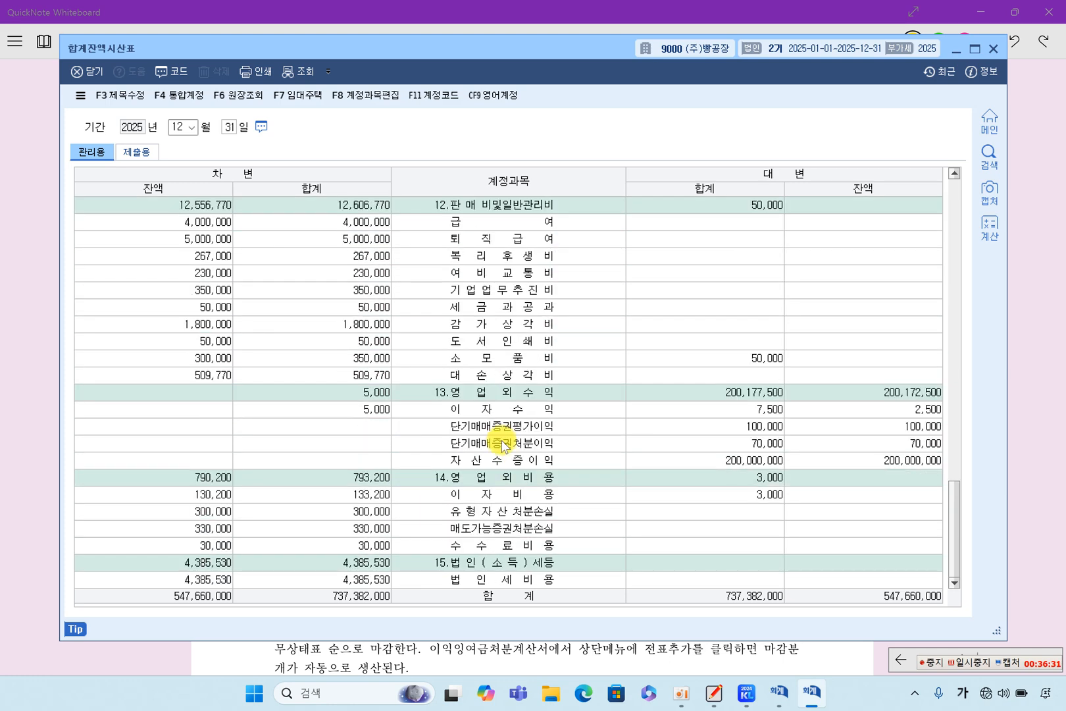
left_click(505, 425)
left_click(509, 477)
left_click(526, 528)
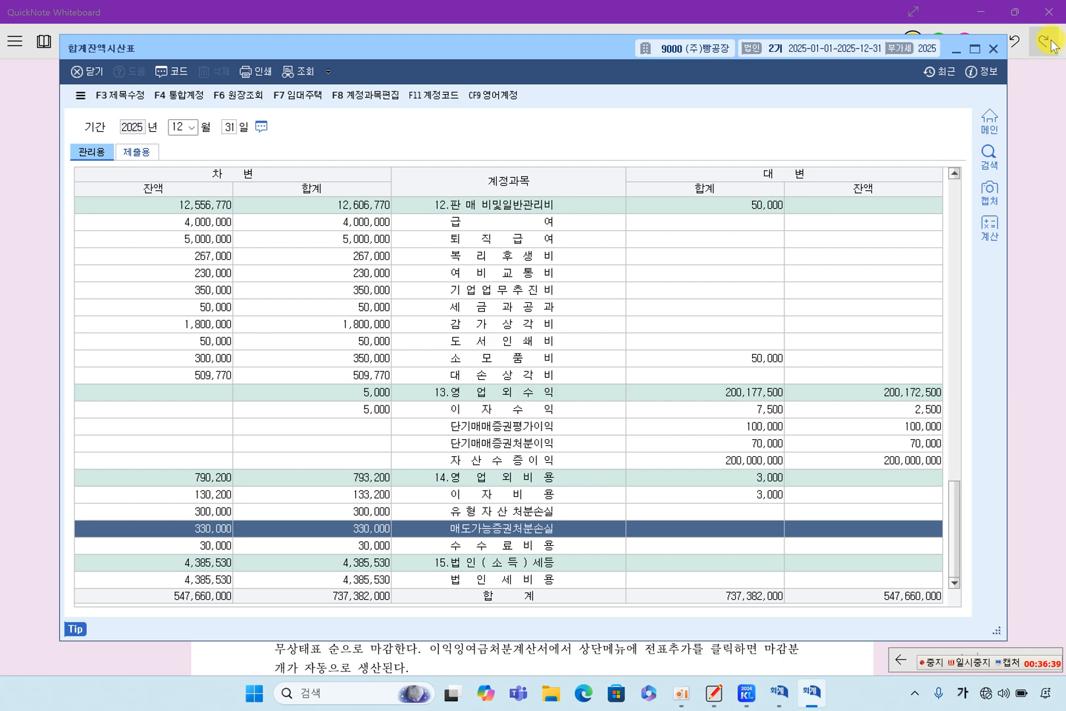
Step: Close the trial balance, return to the QuickNote Whiteboard document and highlight 장부마감 in the section 4 heading
left_click(993, 48)
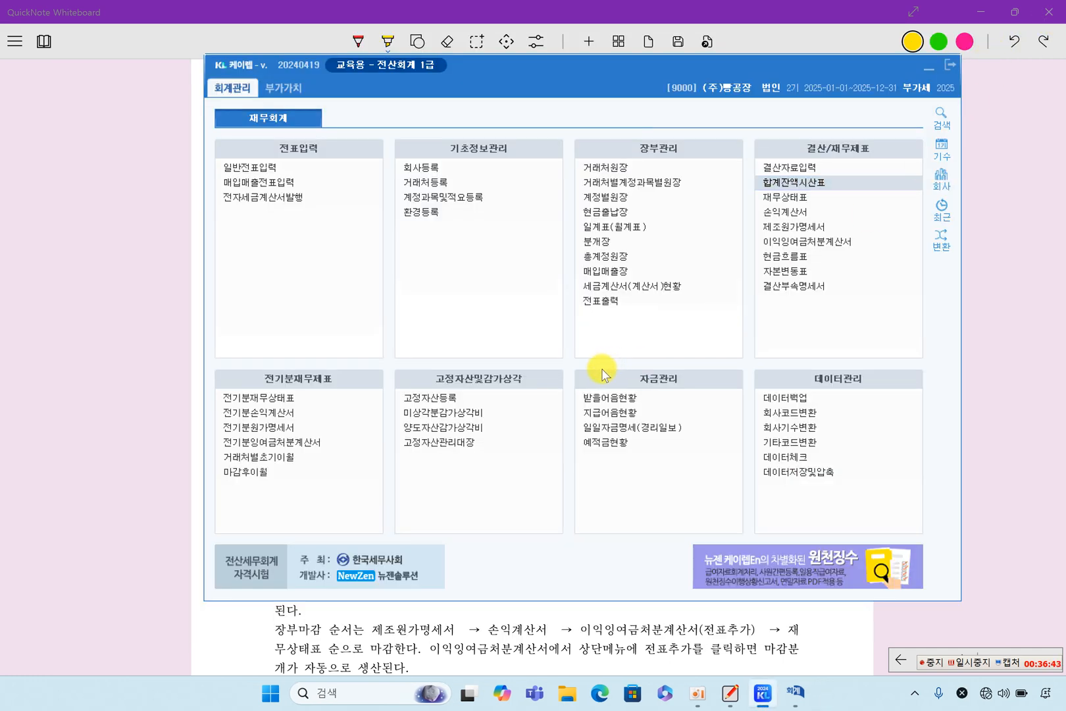
left_click(1014, 399)
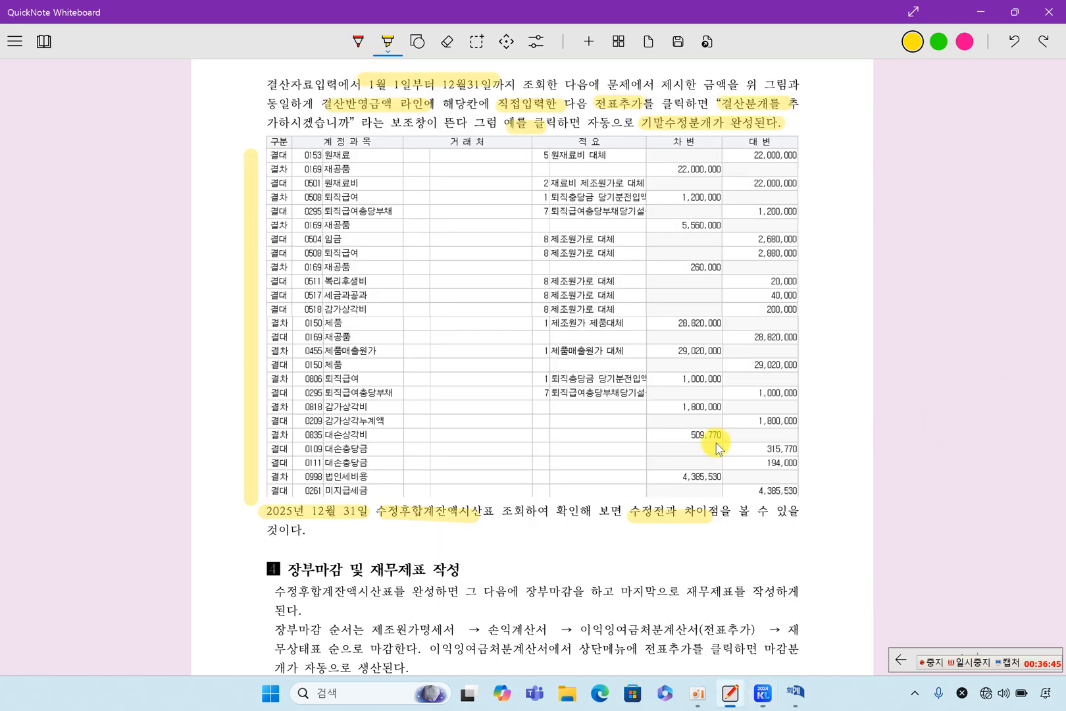
scroll(651, 479, "down", 3)
left_click_drag(288, 391, 342, 392)
scroll(409, 429, "down", 2)
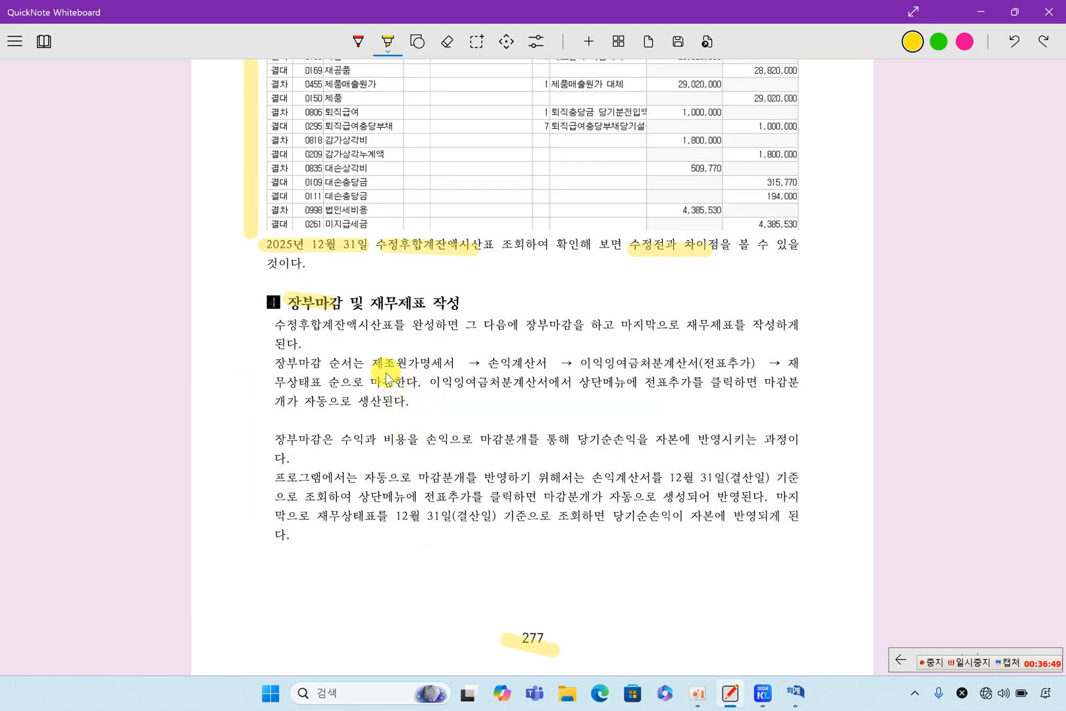
Step: Highlight the closing order 제조원가명세서, 손익계산서, 이익잉여금처분계산서(전표추가) and 재무상태표 in section 4, plus the phrase 상단메뉴에 전표추가
left_click_drag(367, 363, 695, 372)
left_click_drag(717, 371, 804, 363)
left_click_drag(275, 381, 324, 381)
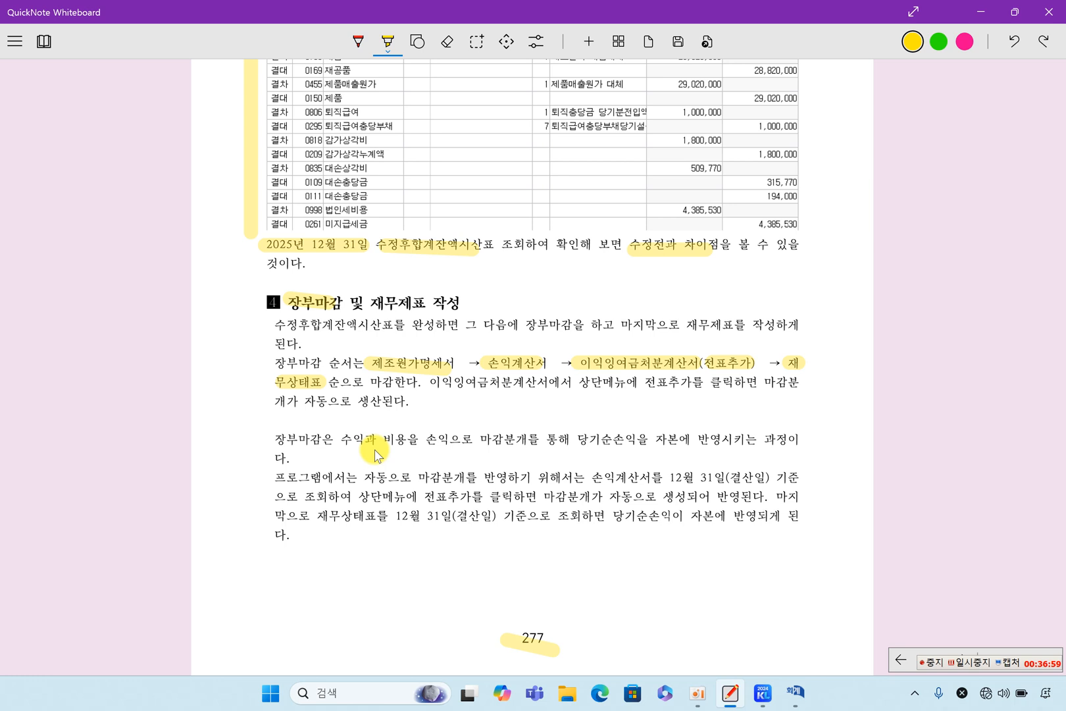
left_click_drag(571, 360, 702, 362)
left_click_drag(581, 382, 678, 388)
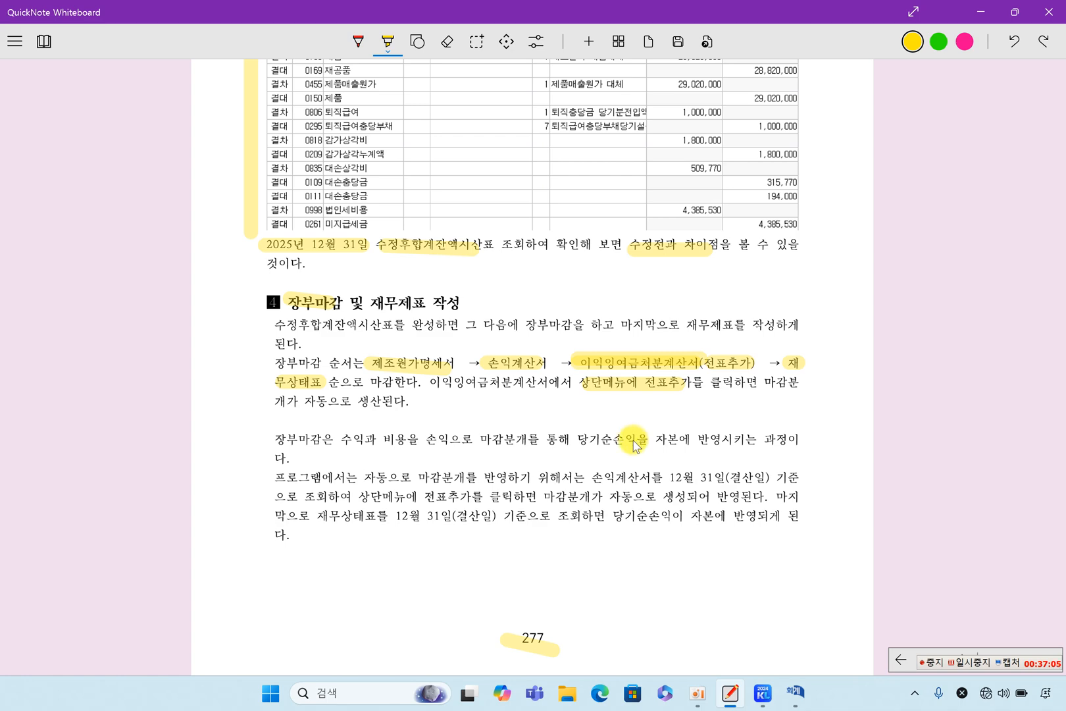
Step: Move on to the document's (1) 제조원가명세서 section, then switch to 케이렙 and open the 제조원가명세서 through December 31, 2025
scroll(634, 447, "down", 3)
scroll(630, 450, "down", 9)
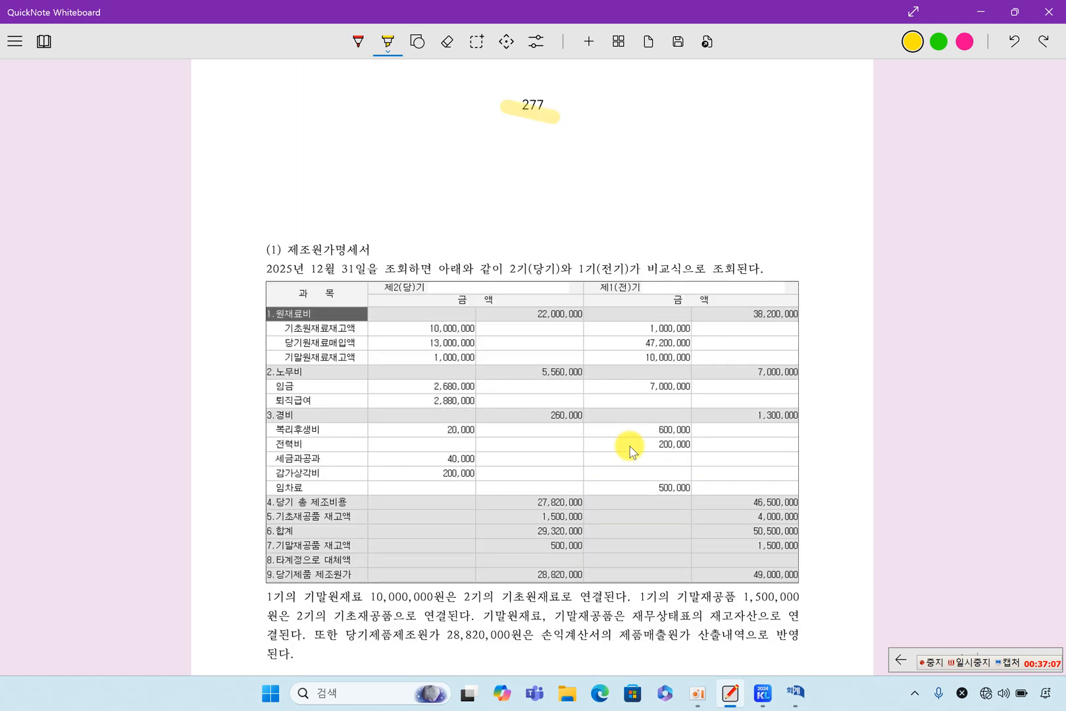
scroll(617, 380, "up", 3)
scroll(465, 293, "down", 3)
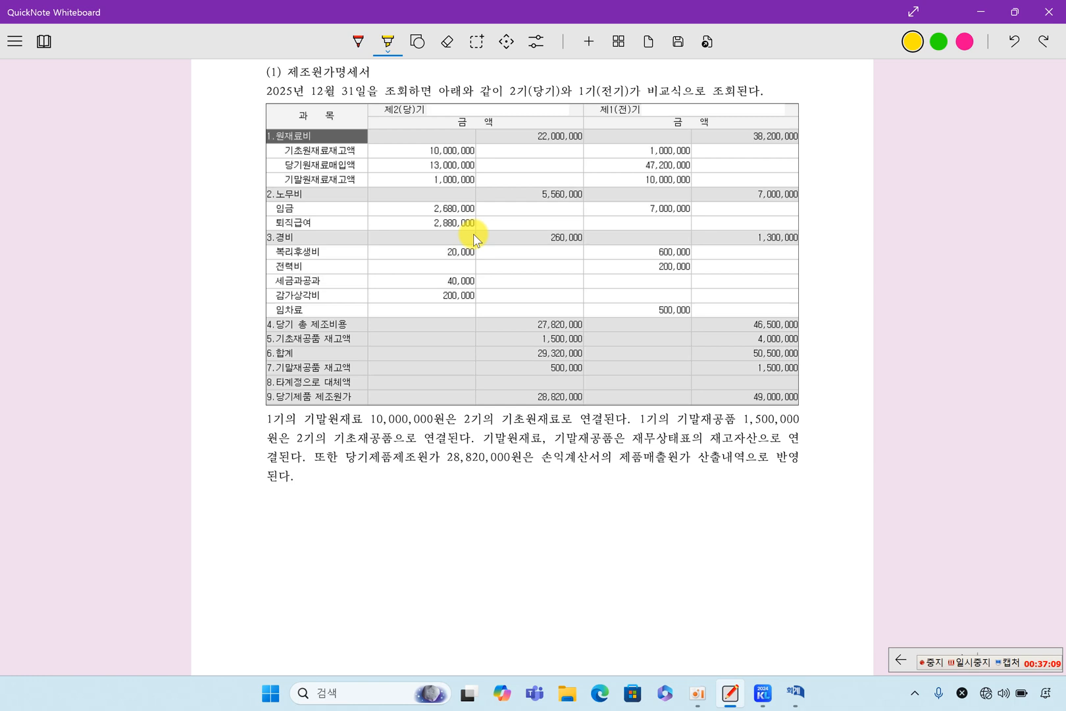
left_click(762, 693)
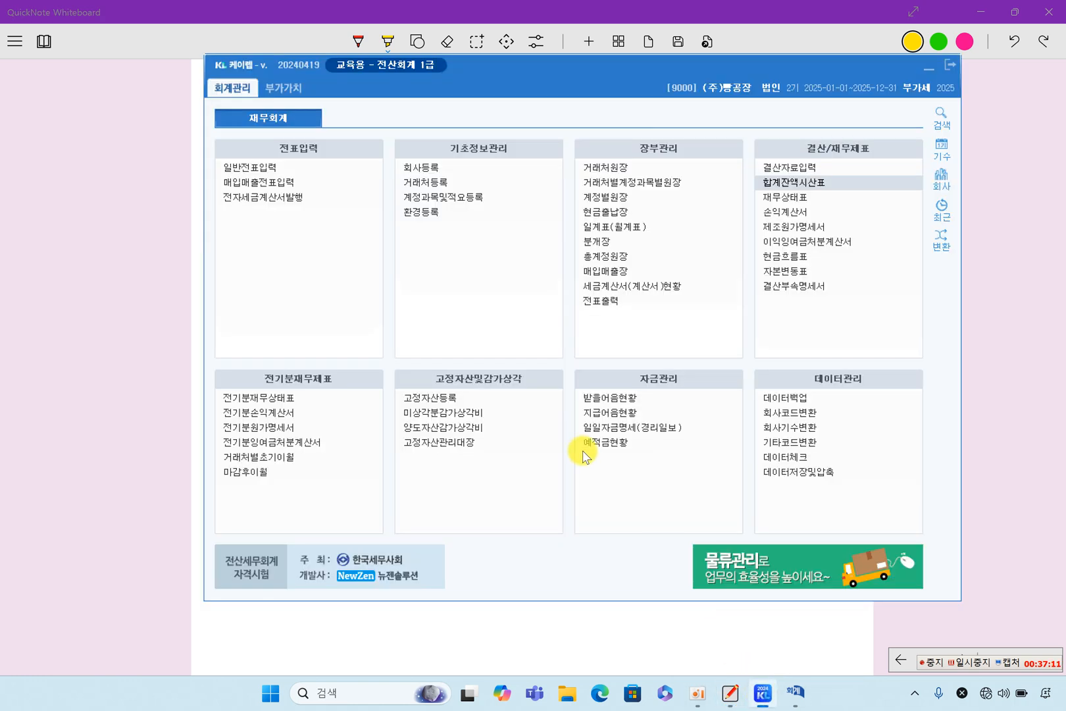
left_click(804, 227)
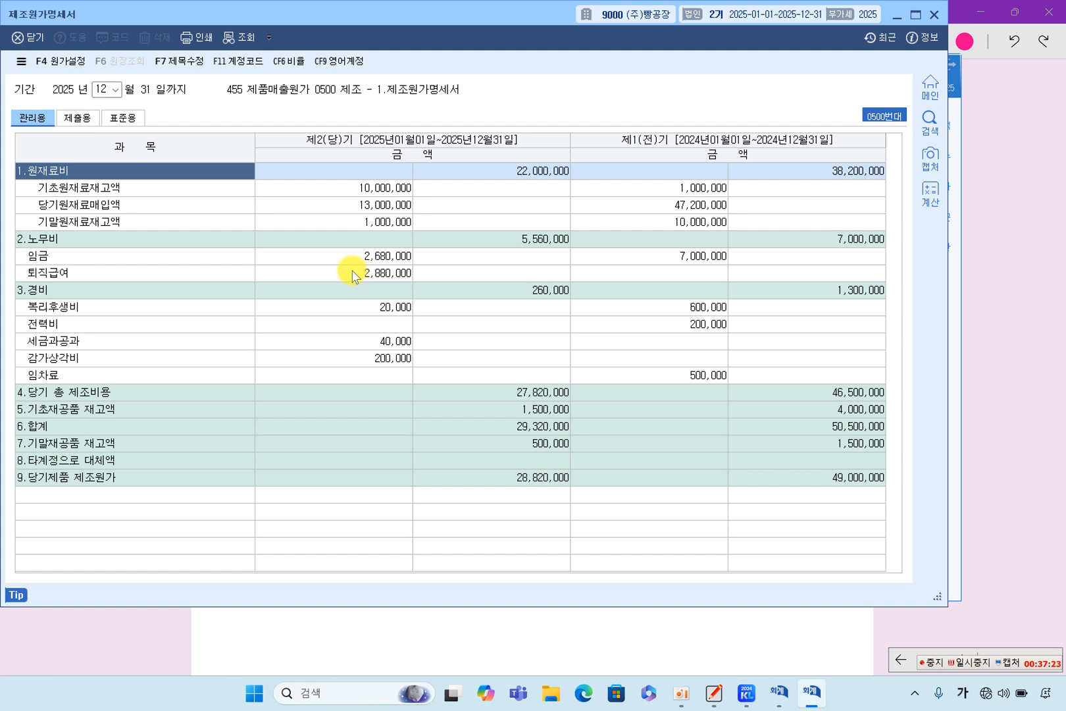
Step: Examine the current-period amounts for 원재료비, 노무비, 경비, 당기 총 제조비용, 기초재공품 재고액, 기말재공품 재고액 and 당기제품 제조원가
left_click(536, 172)
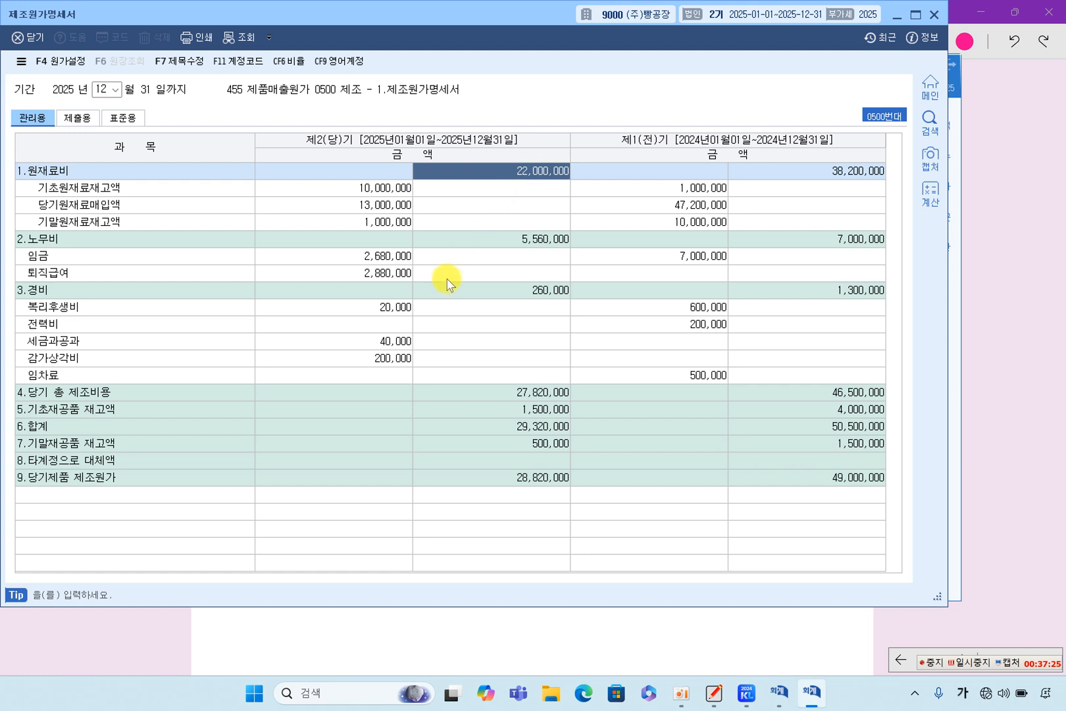
left_click(524, 241)
left_click(497, 296)
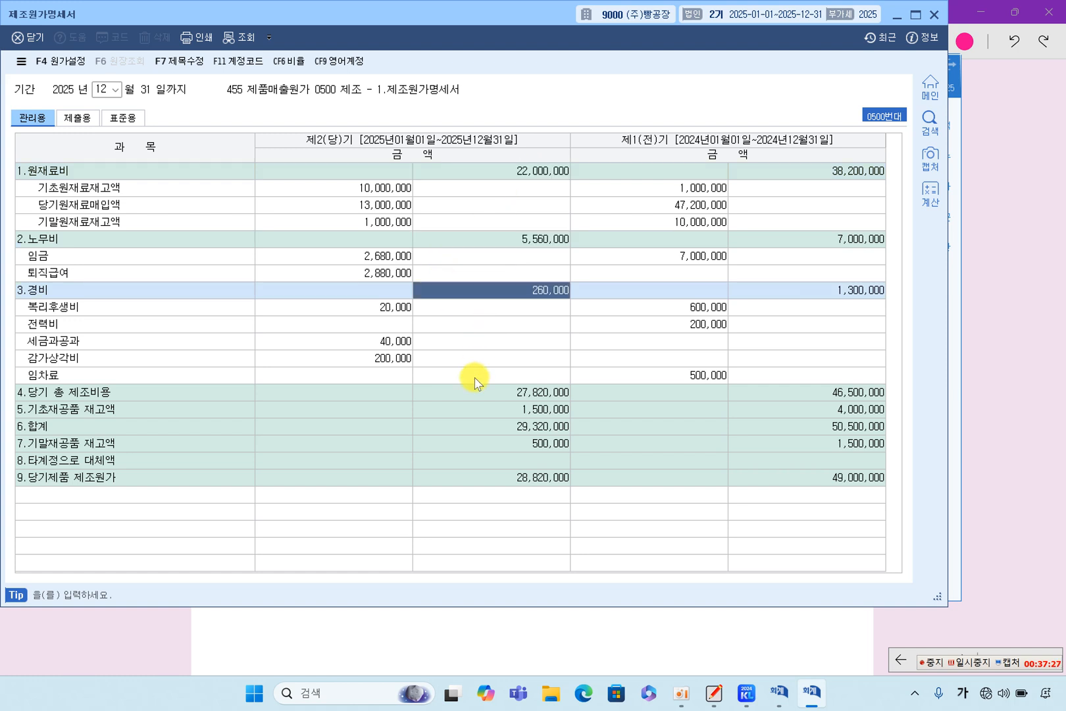
left_click(482, 395)
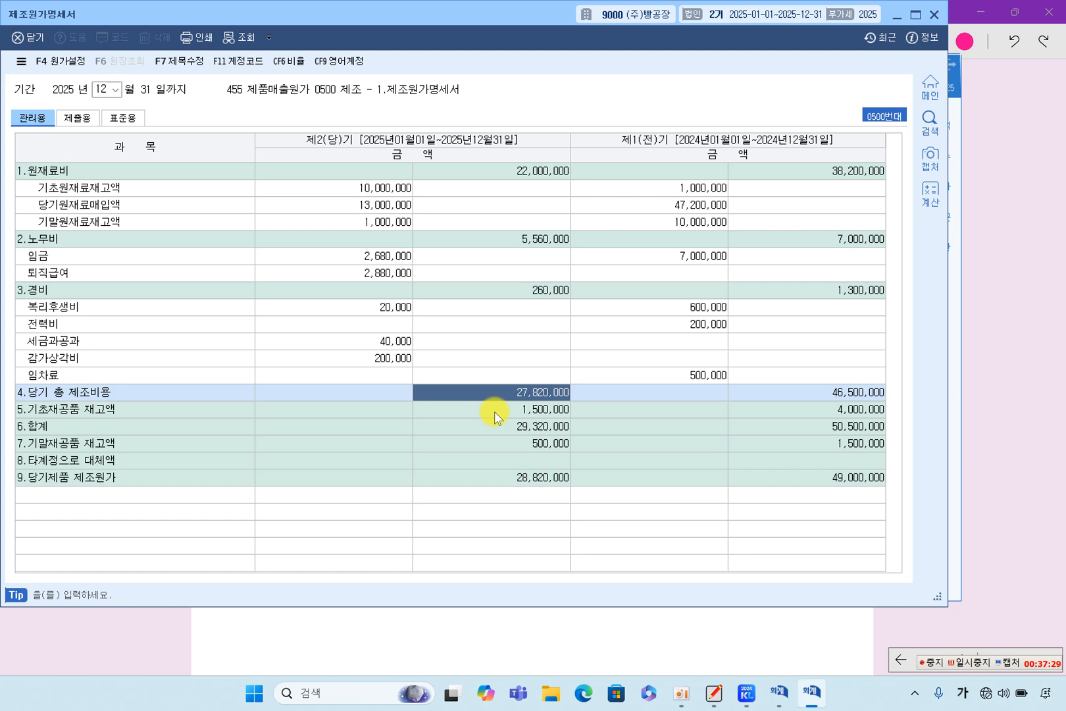
left_click(494, 409)
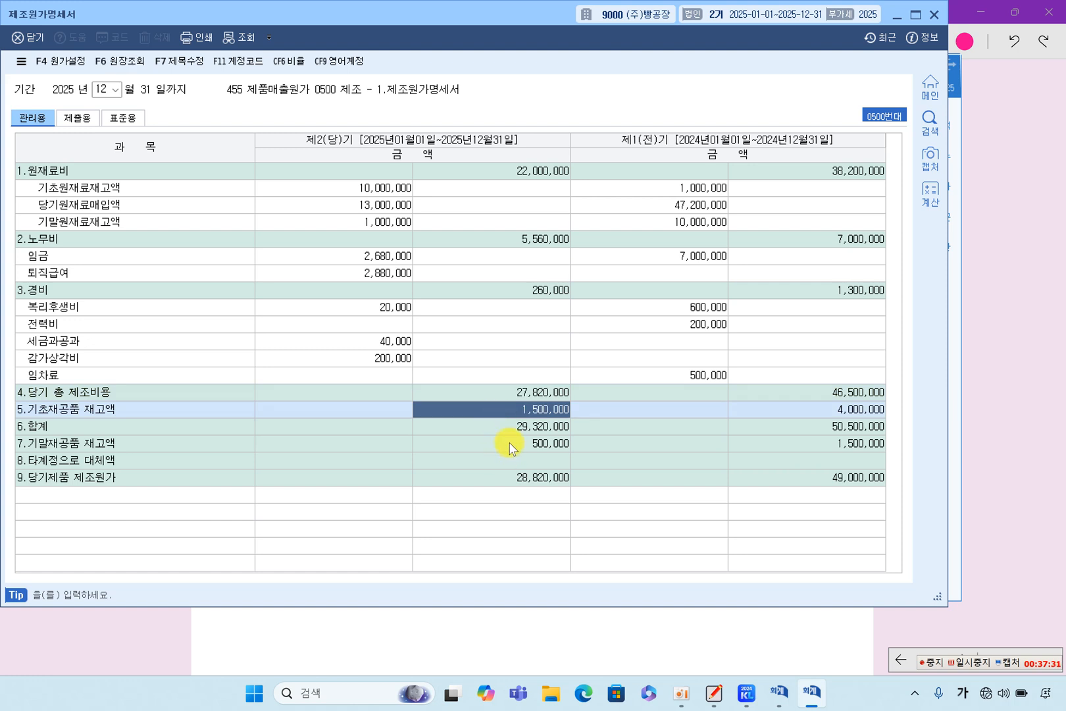
left_click(507, 445)
left_click(508, 478)
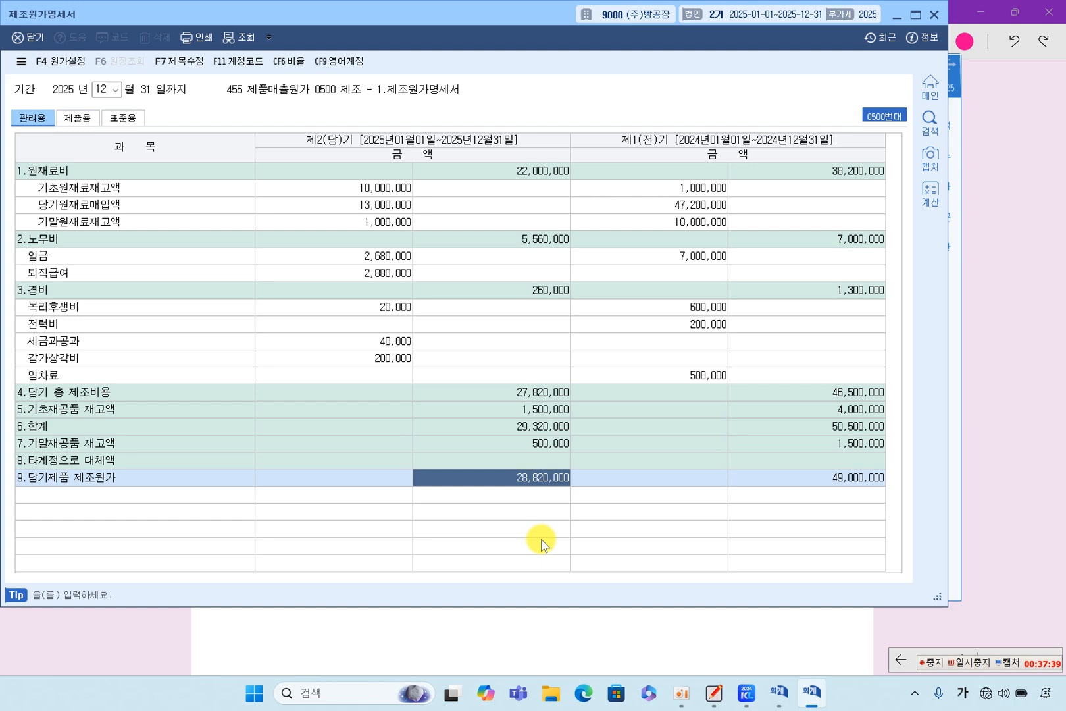
Step: Return to QuickNote Whiteboard and highlight the 당기제품 제조원가 amounts of both periods in the statement table
left_click(523, 638)
left_click_drag(519, 402, 598, 398)
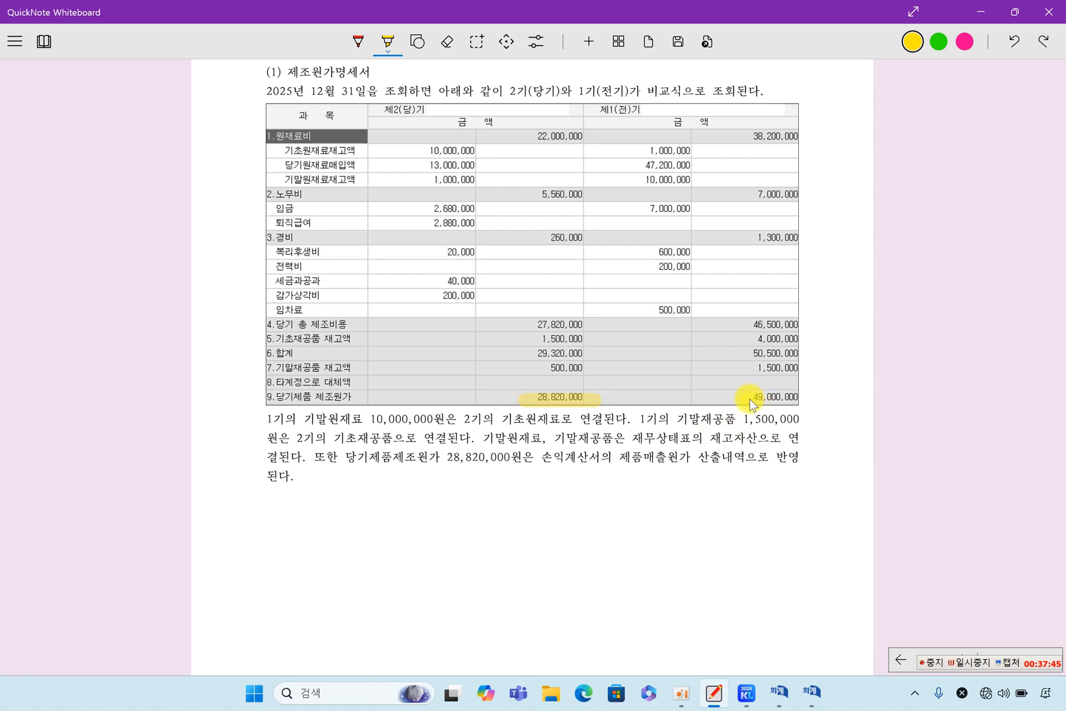
Step: In 케이렙's 제조원가명세서, check the prior-period 당기제품 제조원가 and compare the prior 기말원재료재고액 with the current 기초원재료재고액
left_click(811, 691)
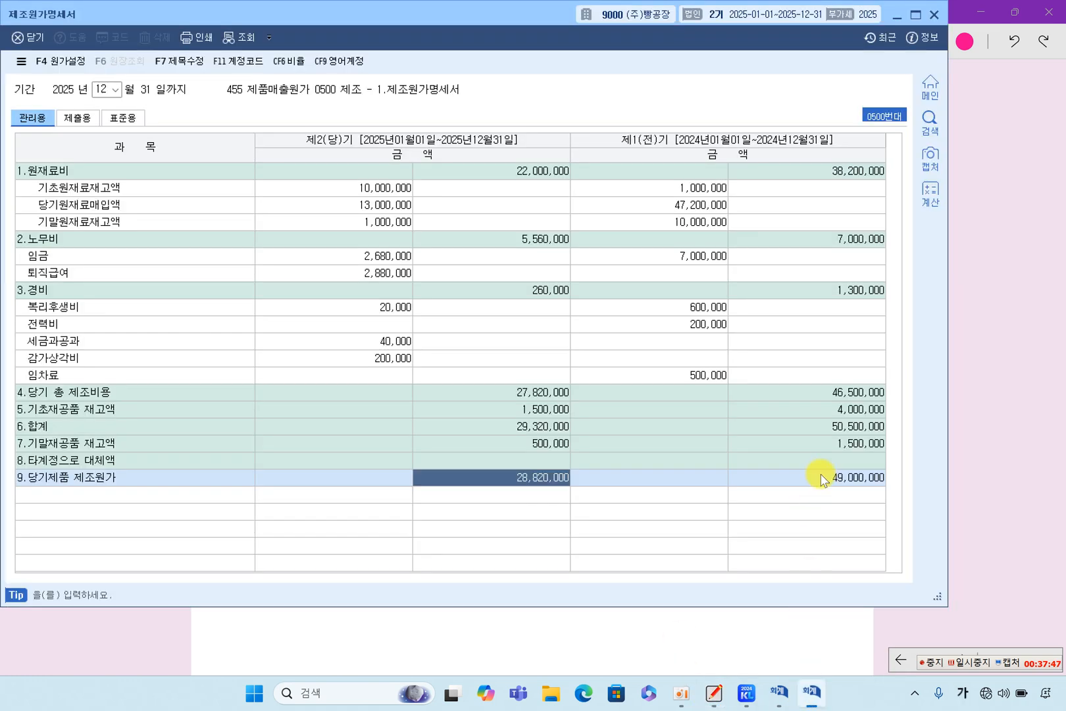
left_click(839, 481)
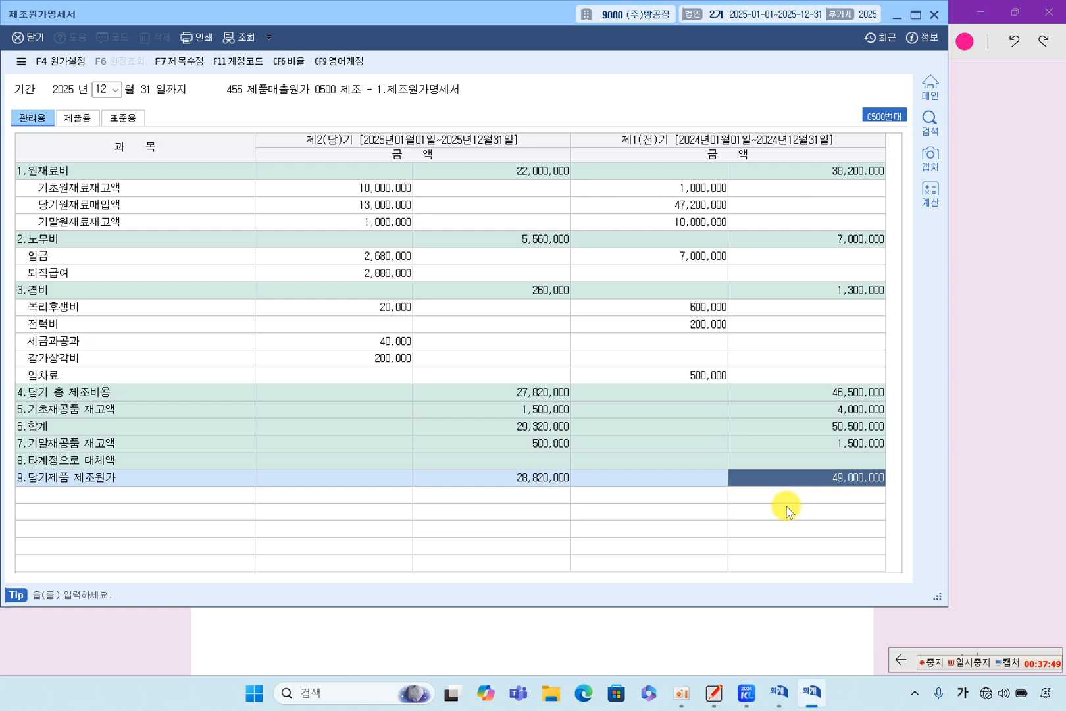
left_click(459, 271)
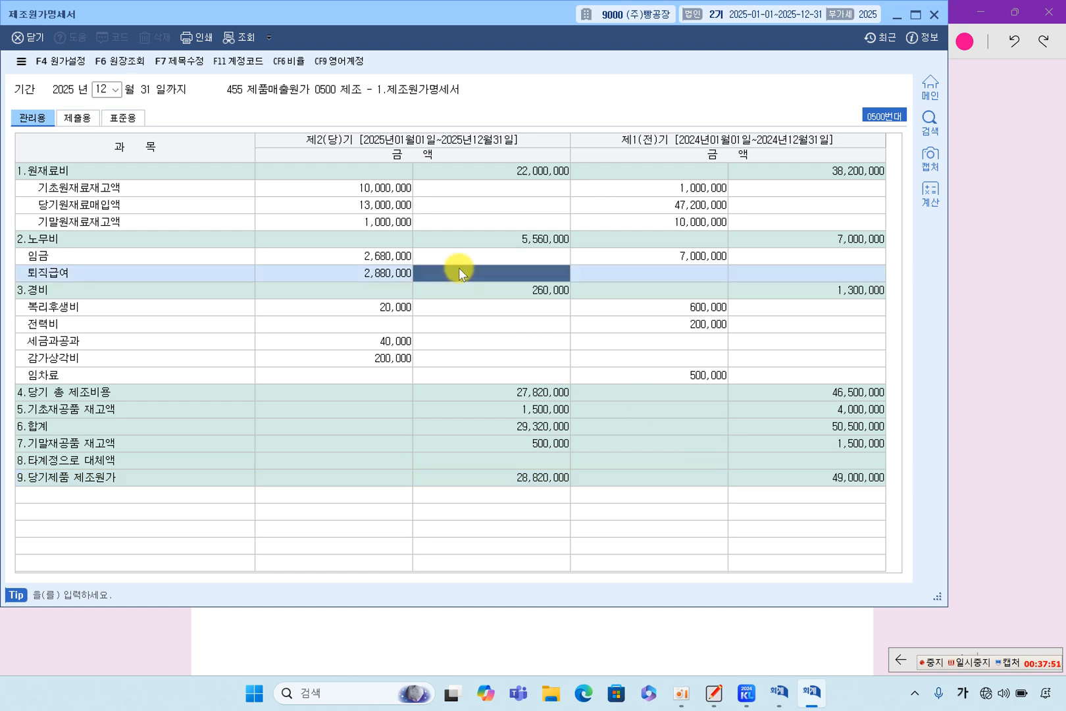
left_click(686, 222)
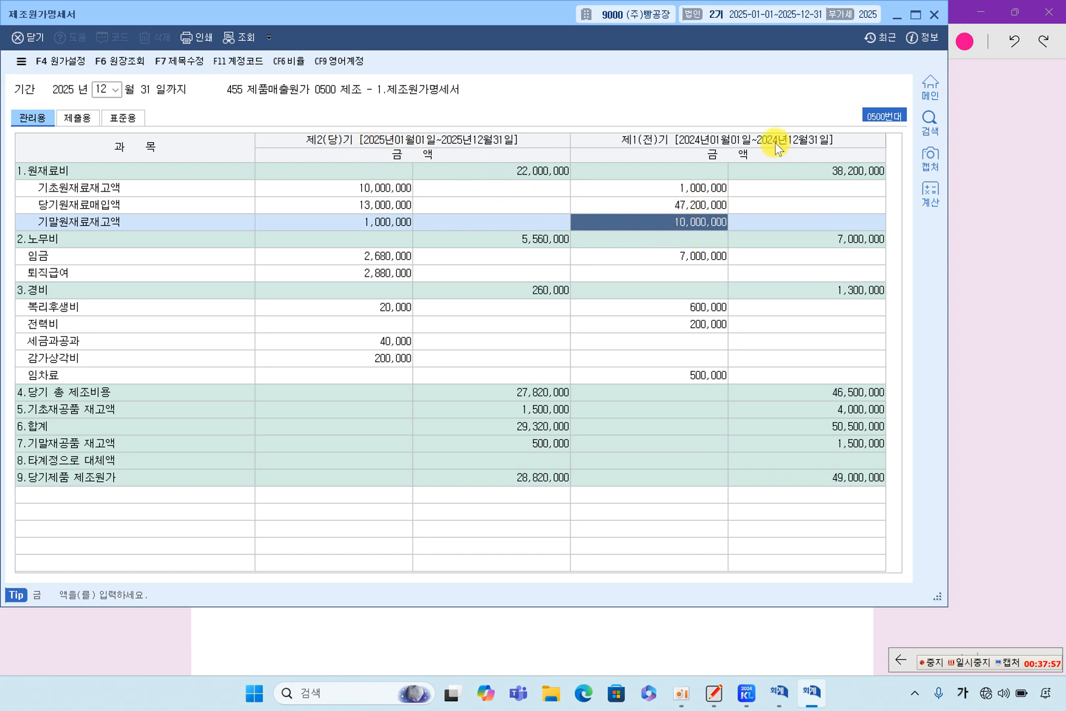
left_click(381, 190)
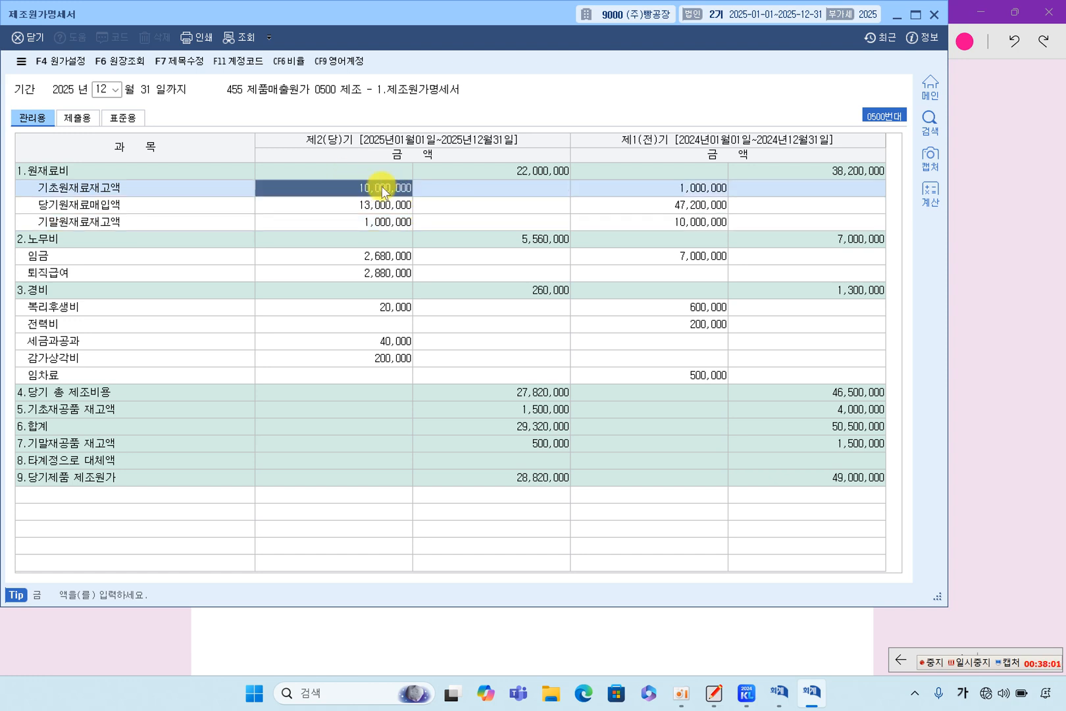
Step: In QuickNote Whiteboard, draw red rectangles around both period headings and the matching prior closing and current opening 원재료 and 재공품 amounts
left_click(469, 631)
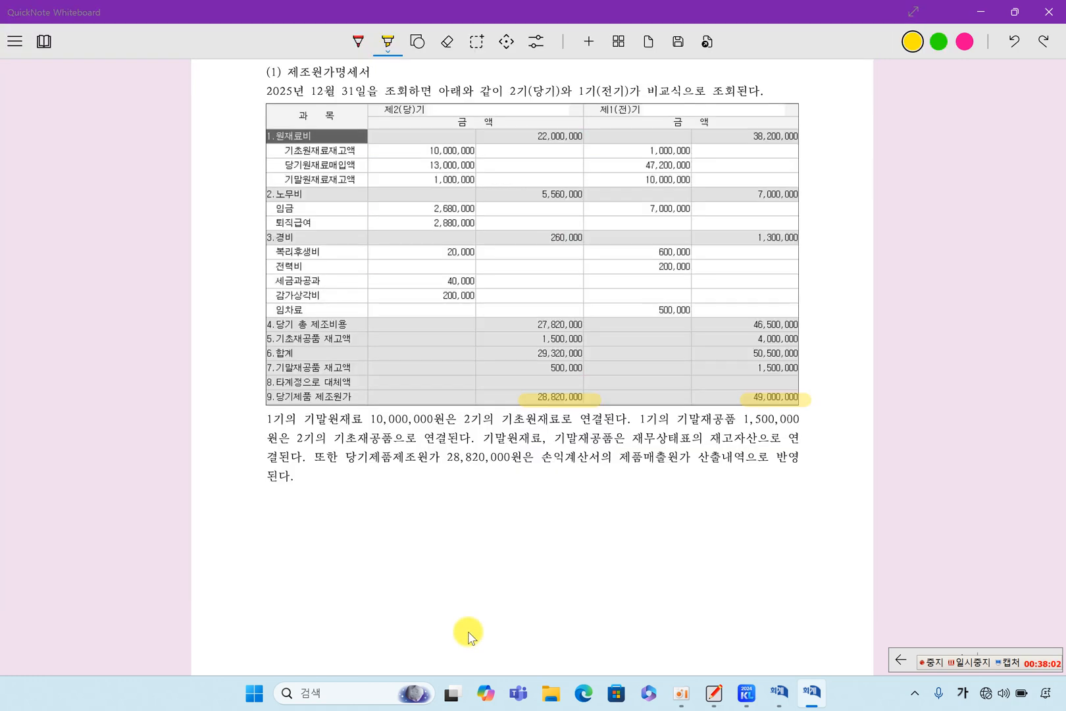
left_click(417, 42)
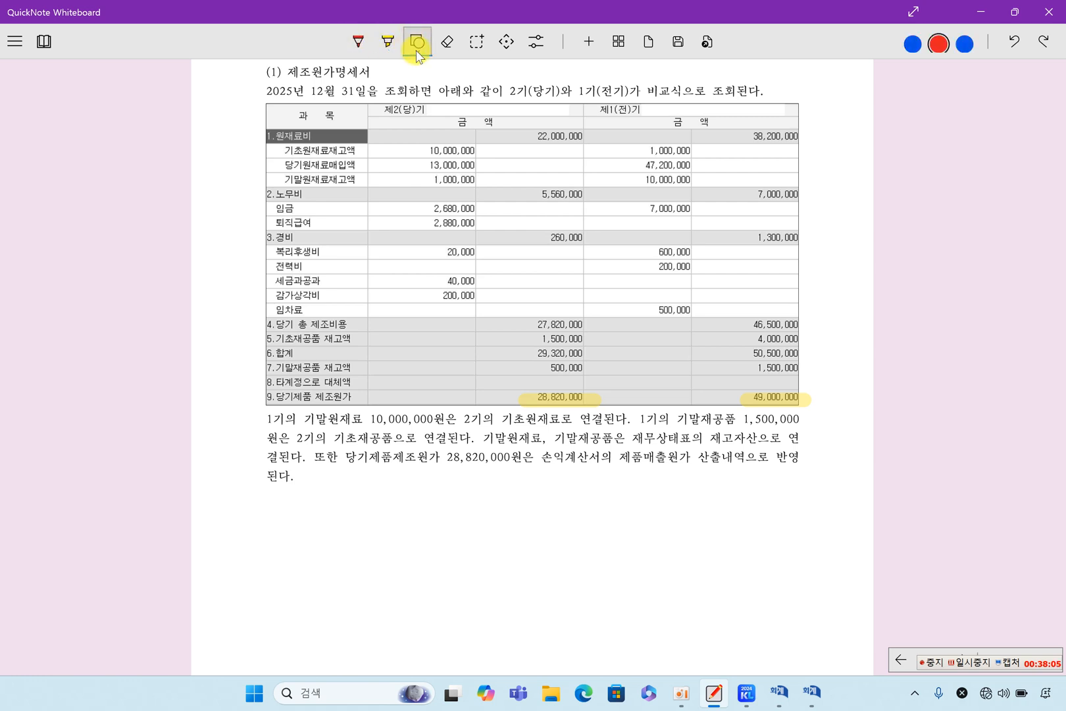
left_click(419, 42)
left_click(434, 129)
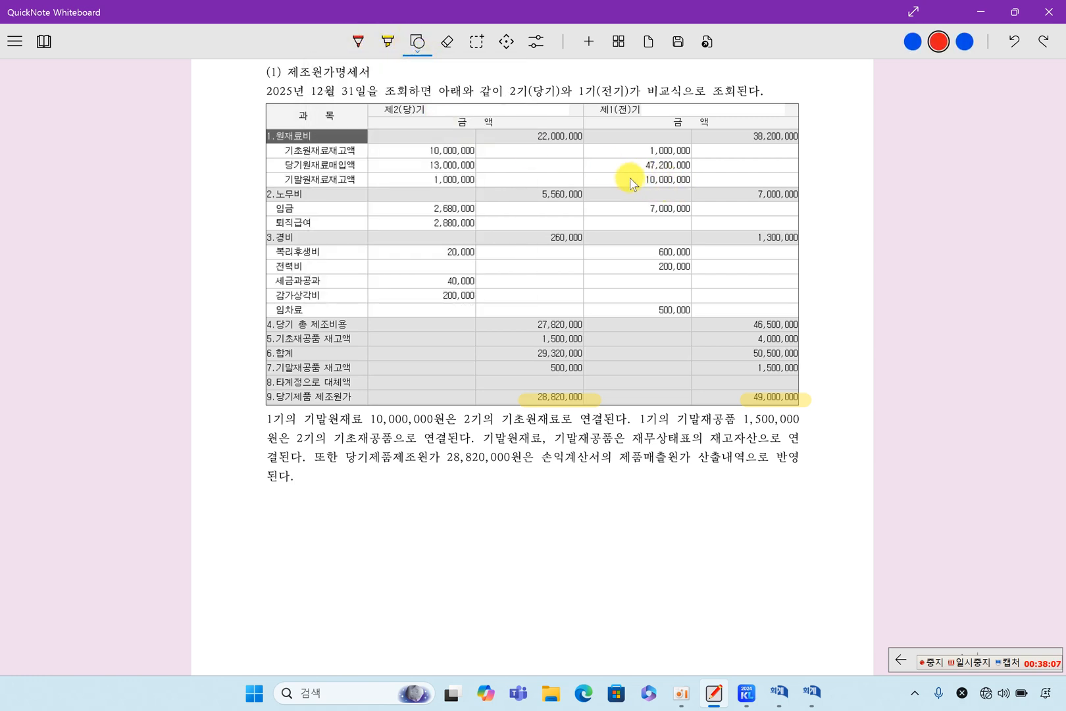
left_click_drag(601, 97, 656, 115)
left_click_drag(635, 173, 696, 185)
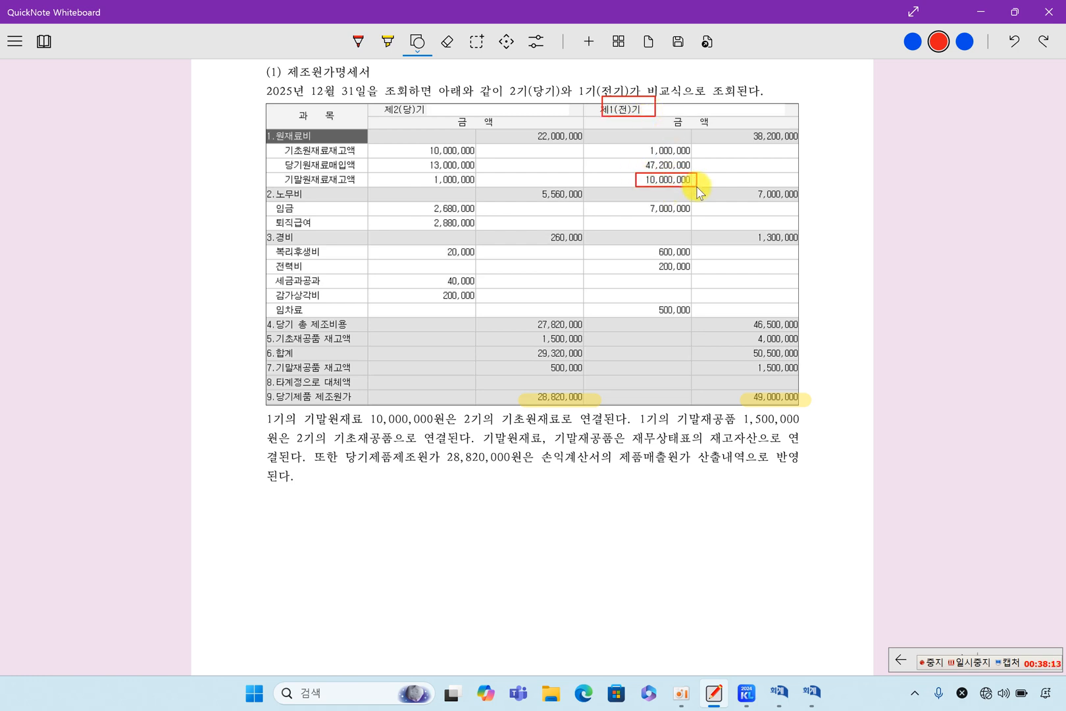
mouse_move(373, 103)
left_mouse_down()
mouse_move(428, 114)
mouse_move(441, 156)
mouse_move(475, 156)
left_mouse_up()
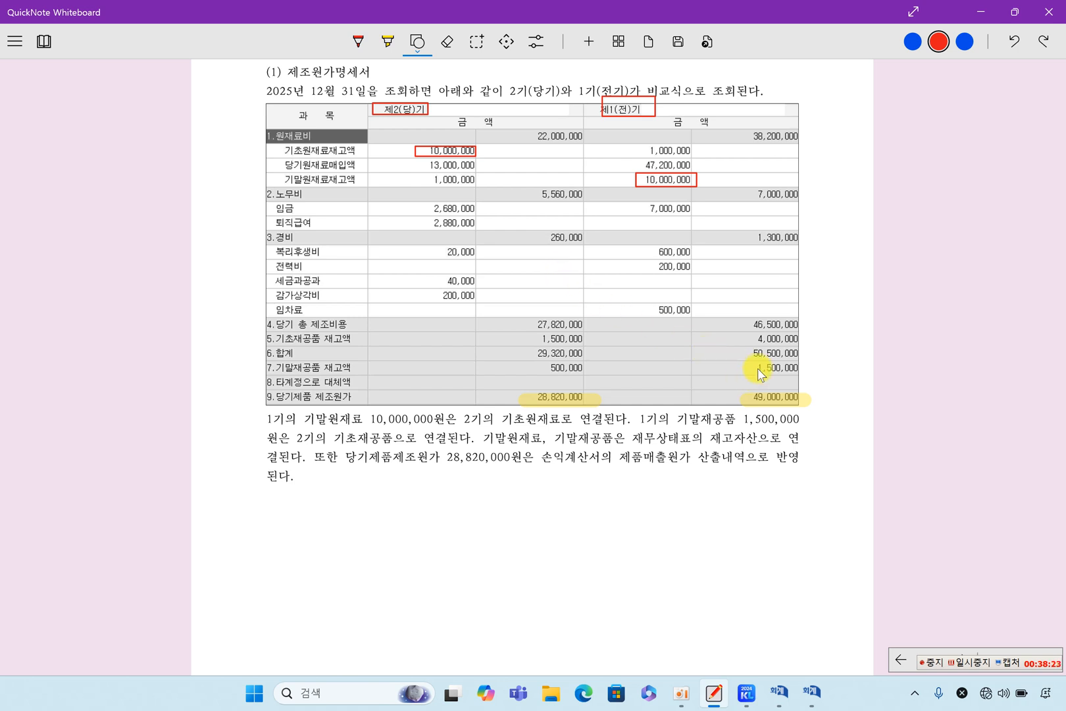
left_click_drag(750, 358, 802, 375)
left_click_drag(534, 333, 589, 346)
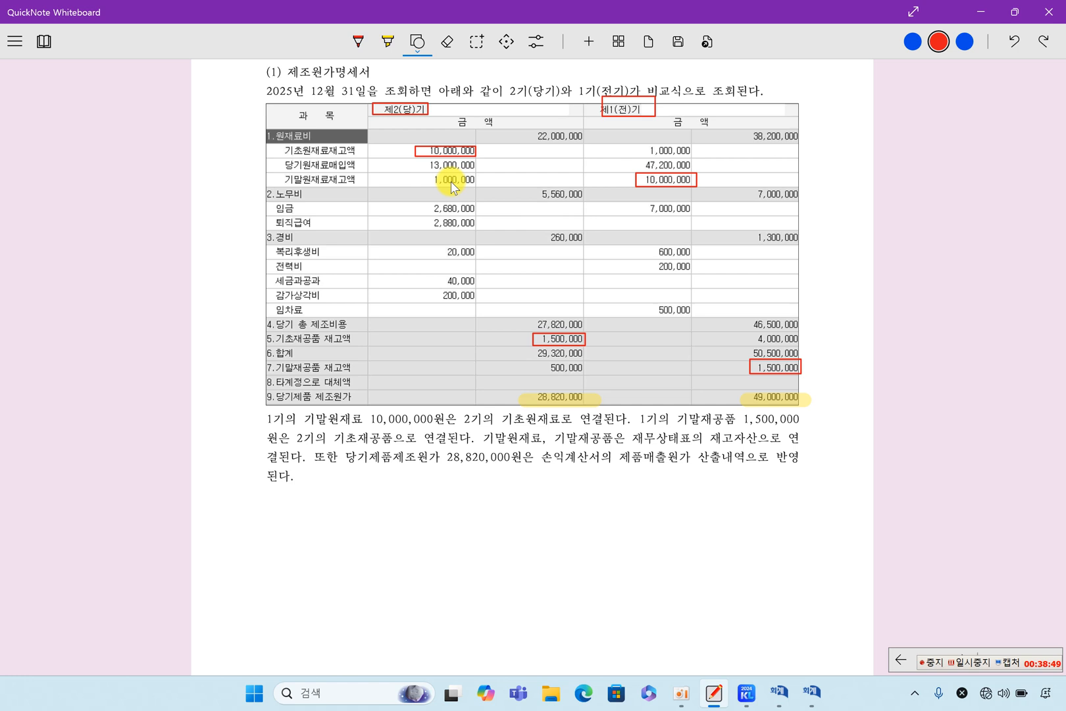
Step: Highlight in yellow the sentences linking 1기 기말원재료 and 기말재공품 to 2기 opening balances, and the phrase 당기제품제조원가 28,820,000원
left_click(387, 41)
left_click_drag(262, 419, 805, 421)
left_click_drag(263, 436, 446, 443)
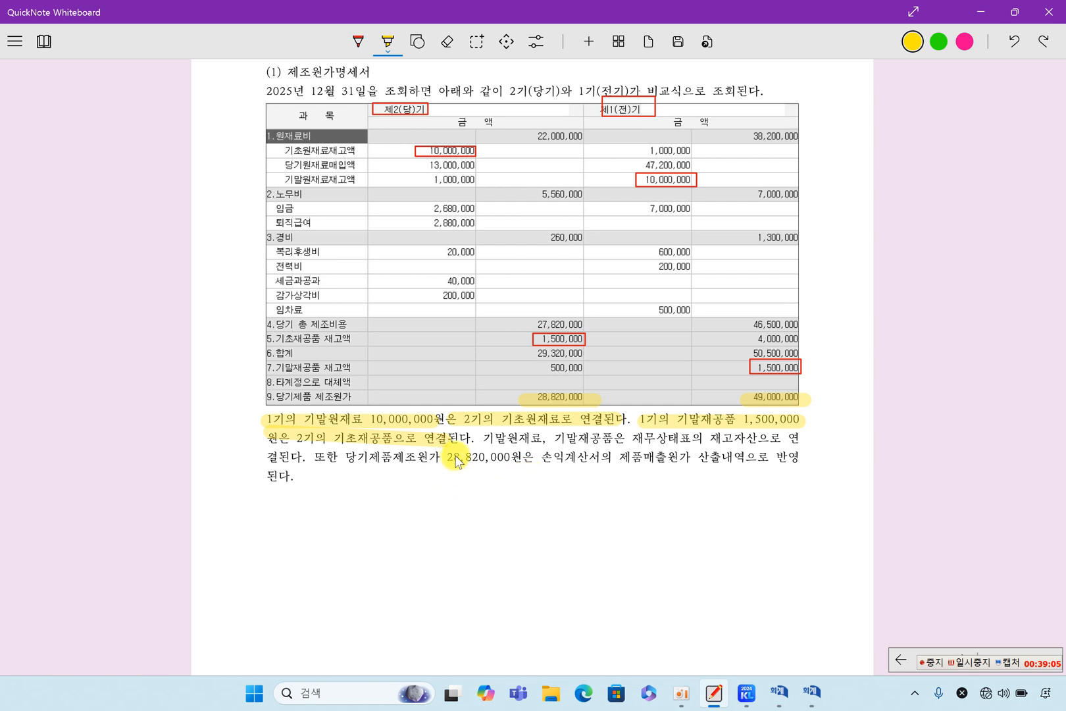
left_click_drag(338, 456, 523, 456)
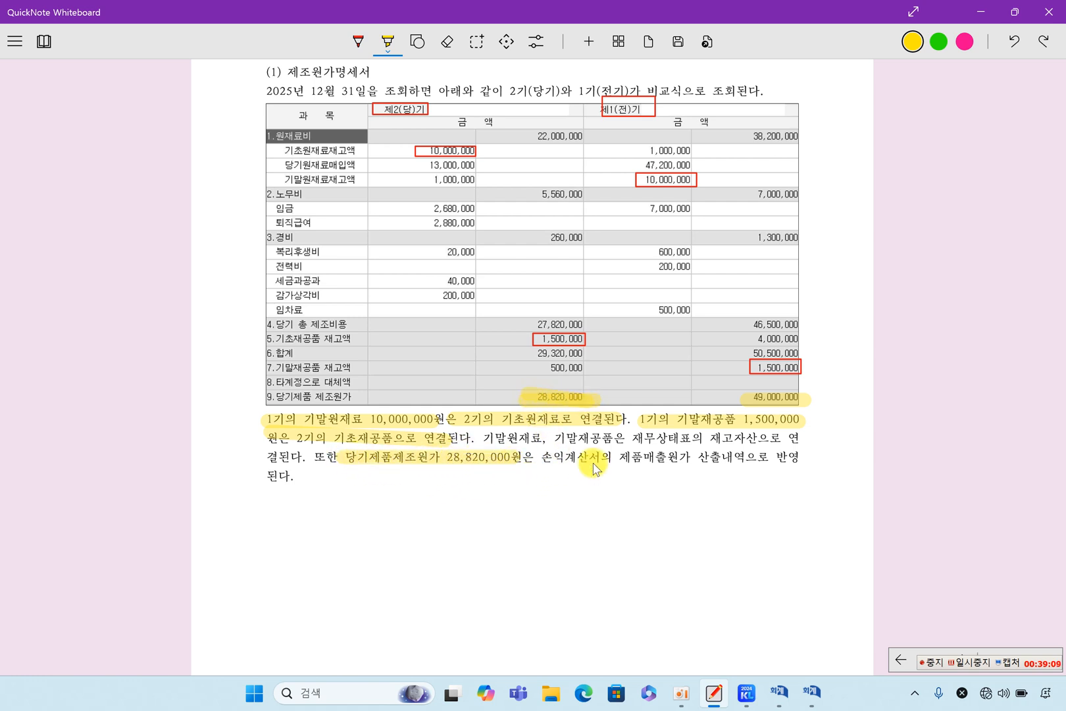
Step: Highlight the 당기제품제조원가 row in the (2) 손익계산서 table and compare it with the amount in the 제조원가명세서 section
scroll(594, 494, "down", 10)
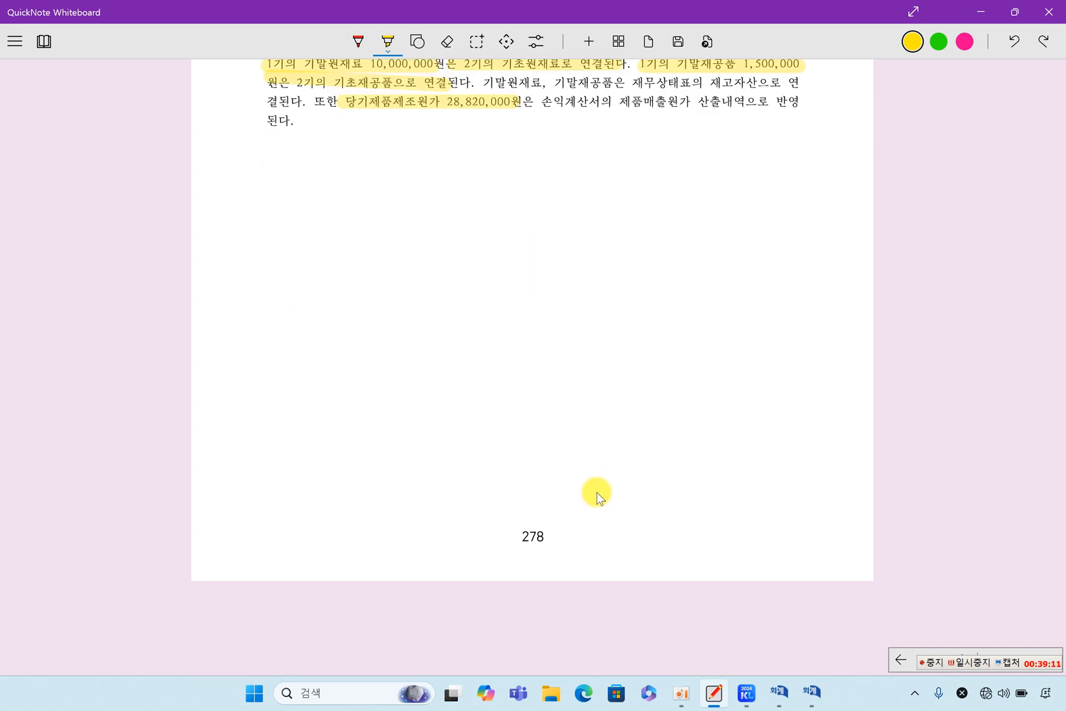
scroll(598, 496, "down", 3)
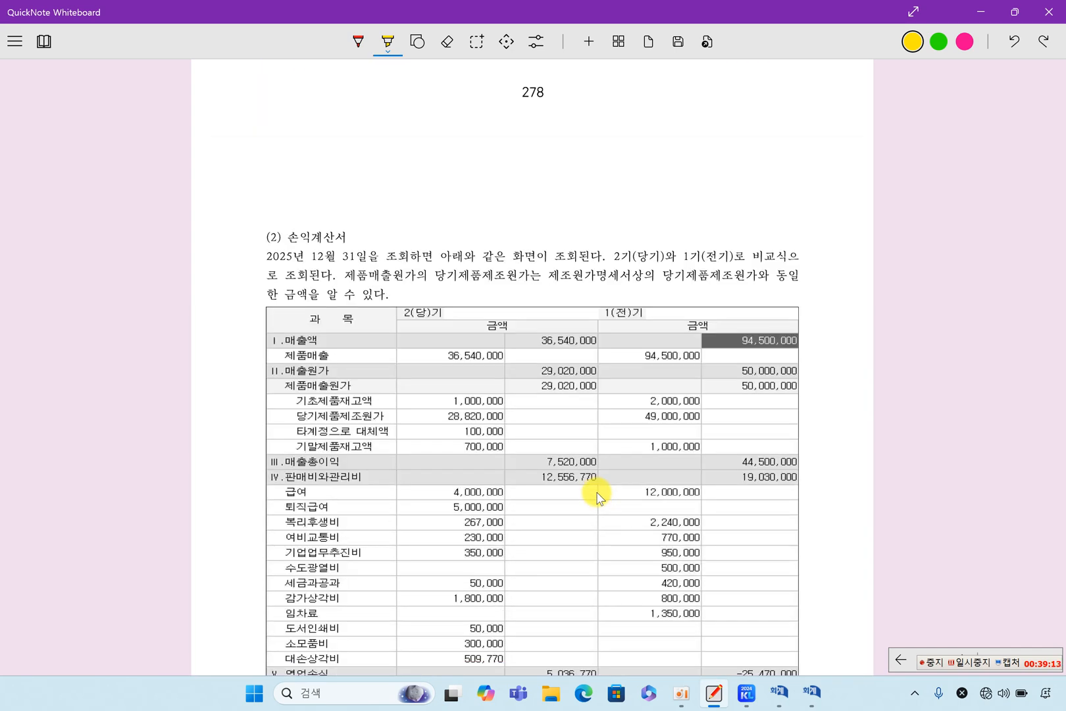
scroll(596, 494, "down", 2)
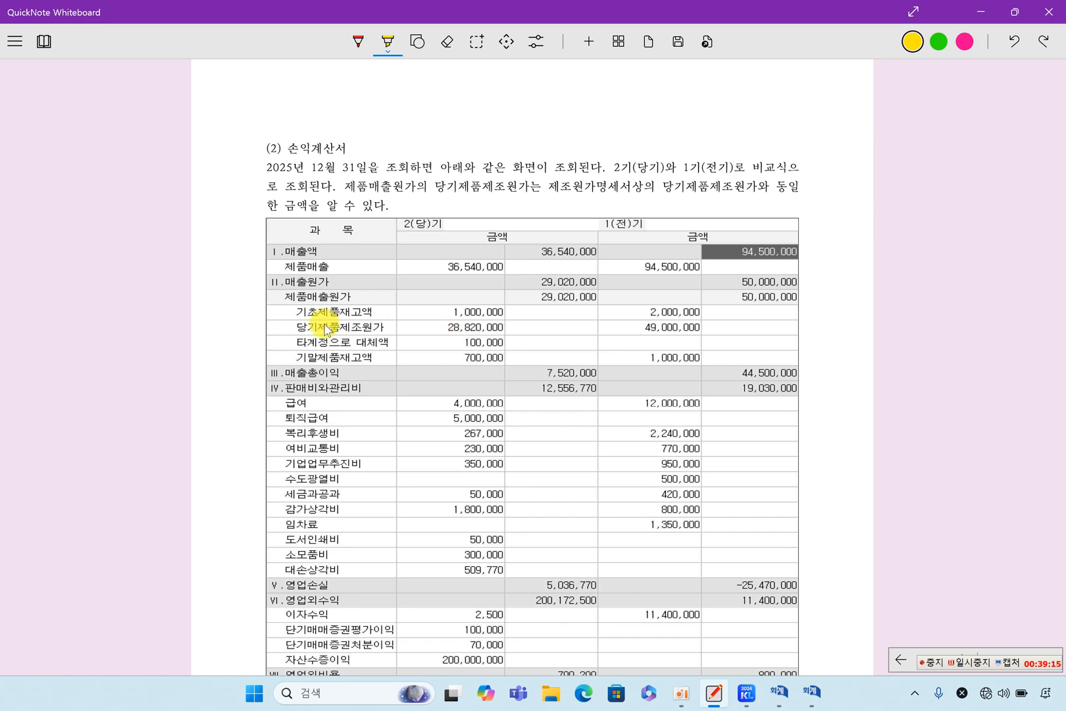
left_click_drag(289, 328, 503, 327)
scroll(520, 358, "up", 12)
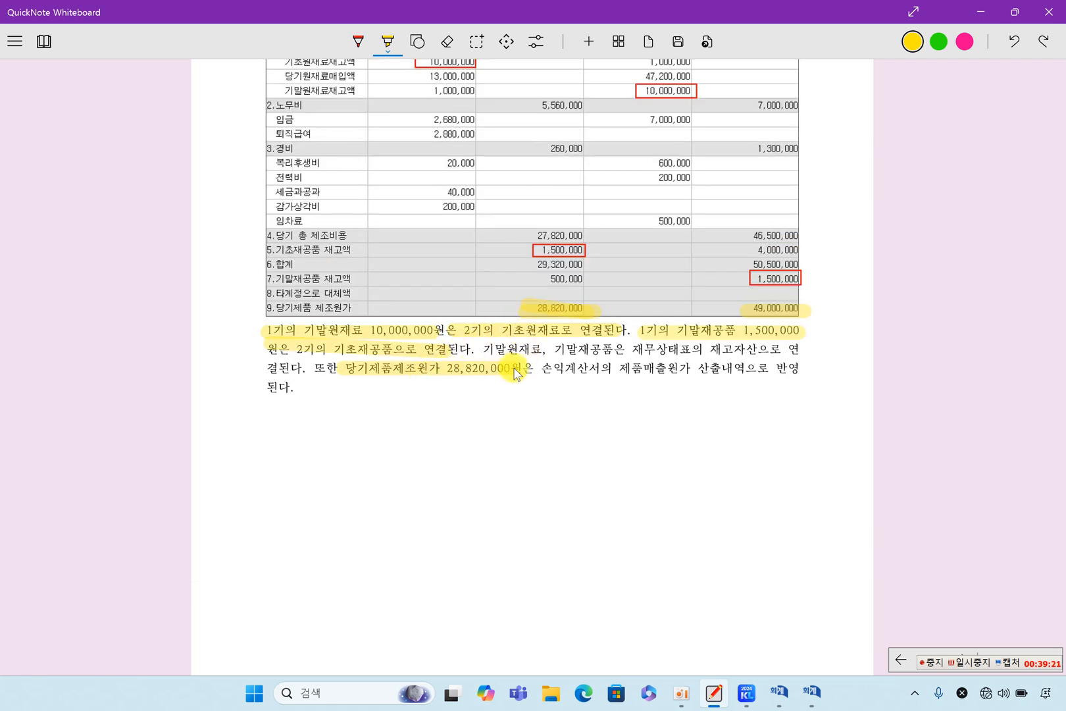
scroll(484, 425, "down", 6)
scroll(481, 426, "down", 5)
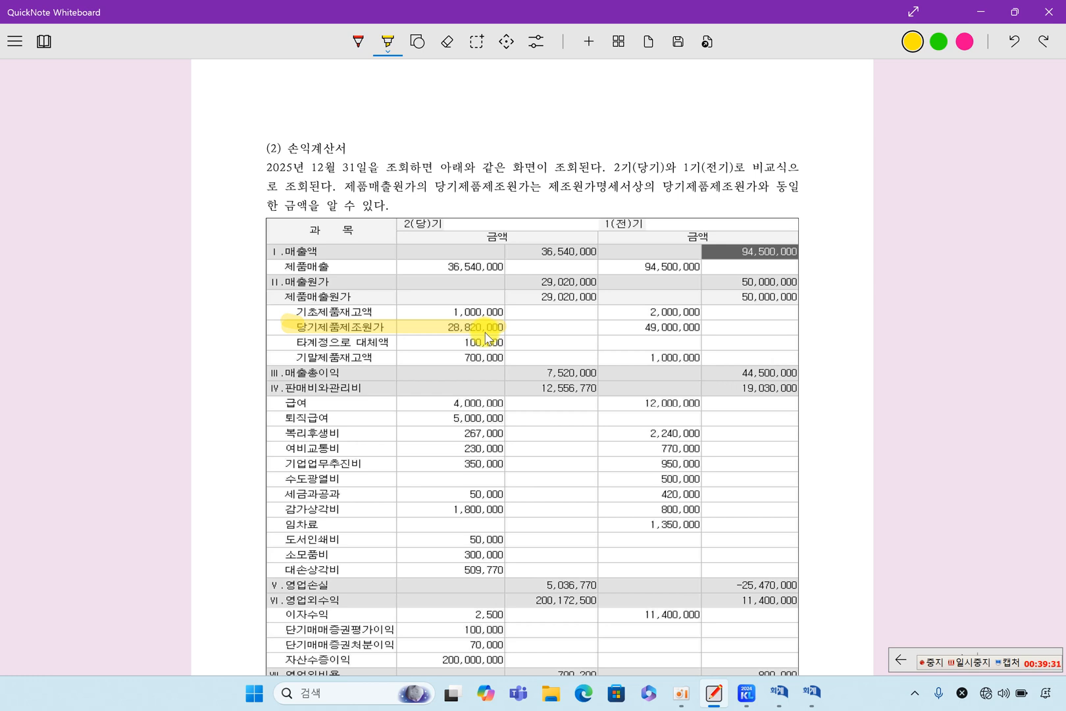
Step: Switch to 케이렙's 일반전표입력 window and close it
left_click(974, 660)
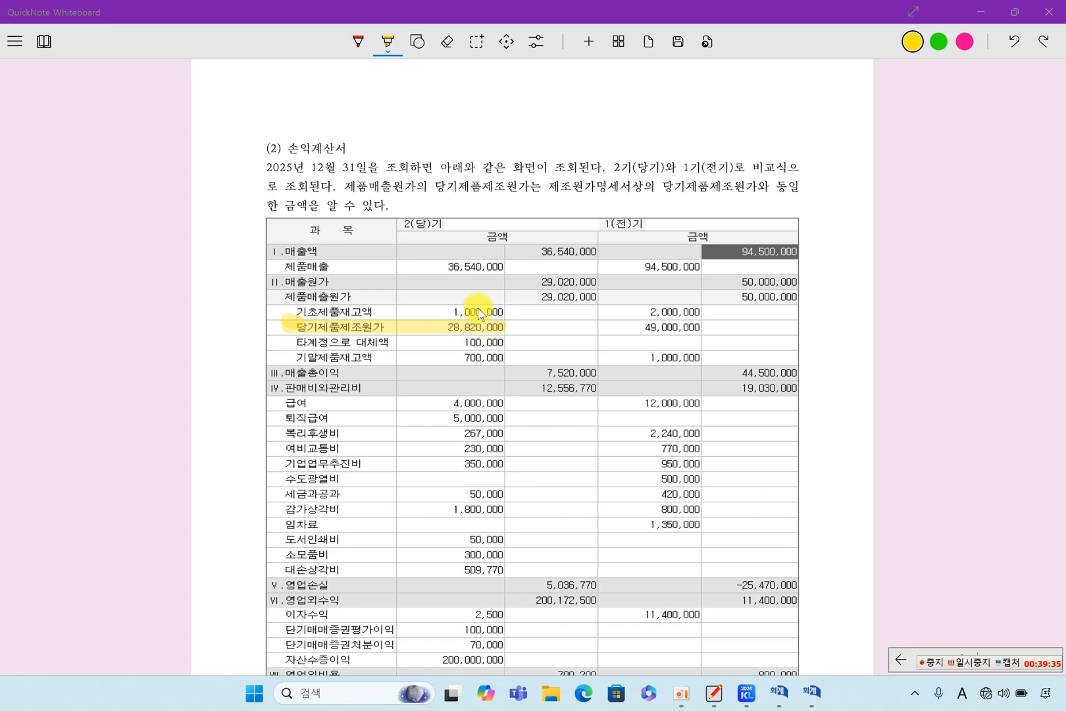
left_click(778, 693)
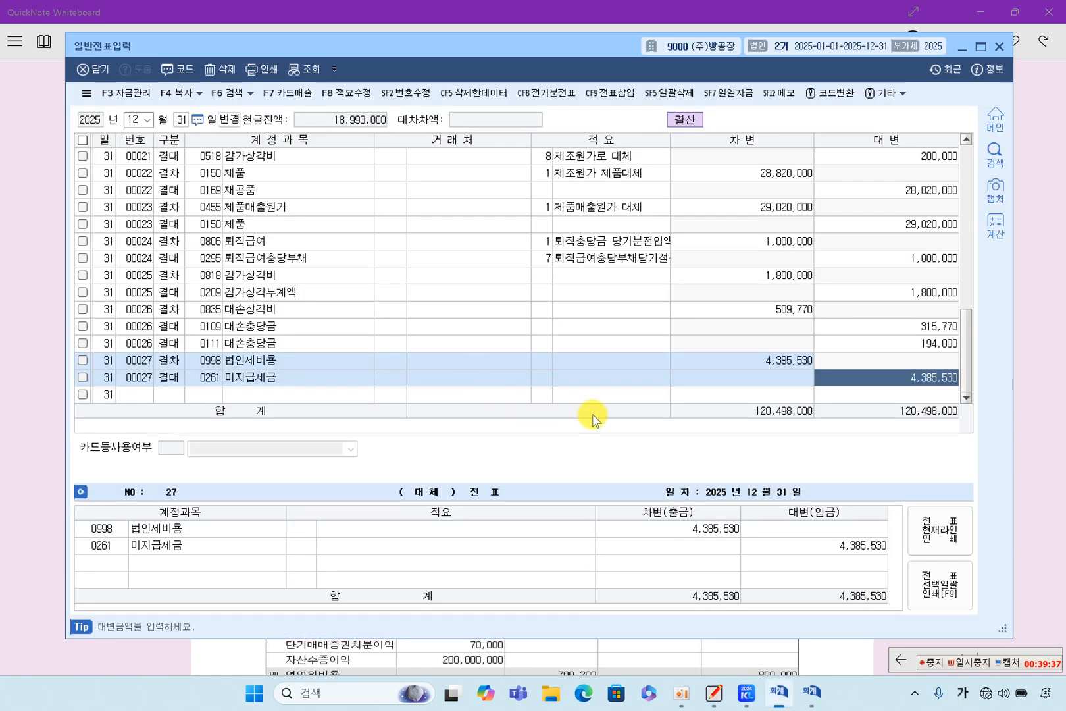
left_click(998, 44)
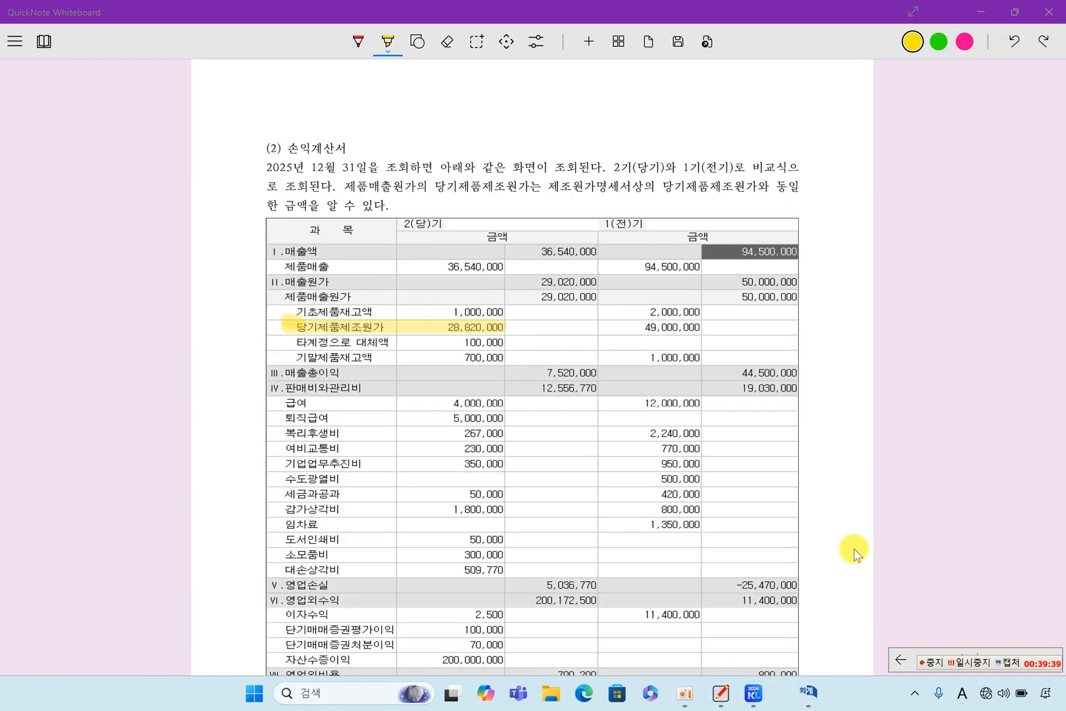
Step: Bring up the 제조원가명세서 in 케이렙 and check the 당기제품 제조원가 amounts of the current and prior periods
left_click(796, 691)
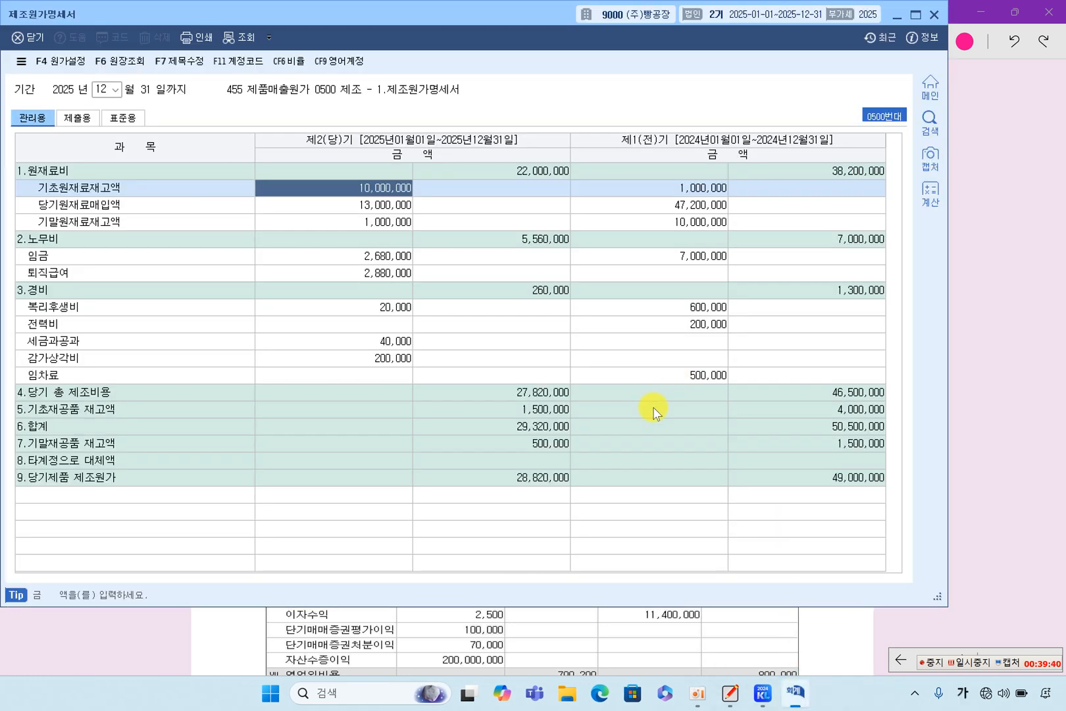
left_click(526, 477)
left_click(809, 479)
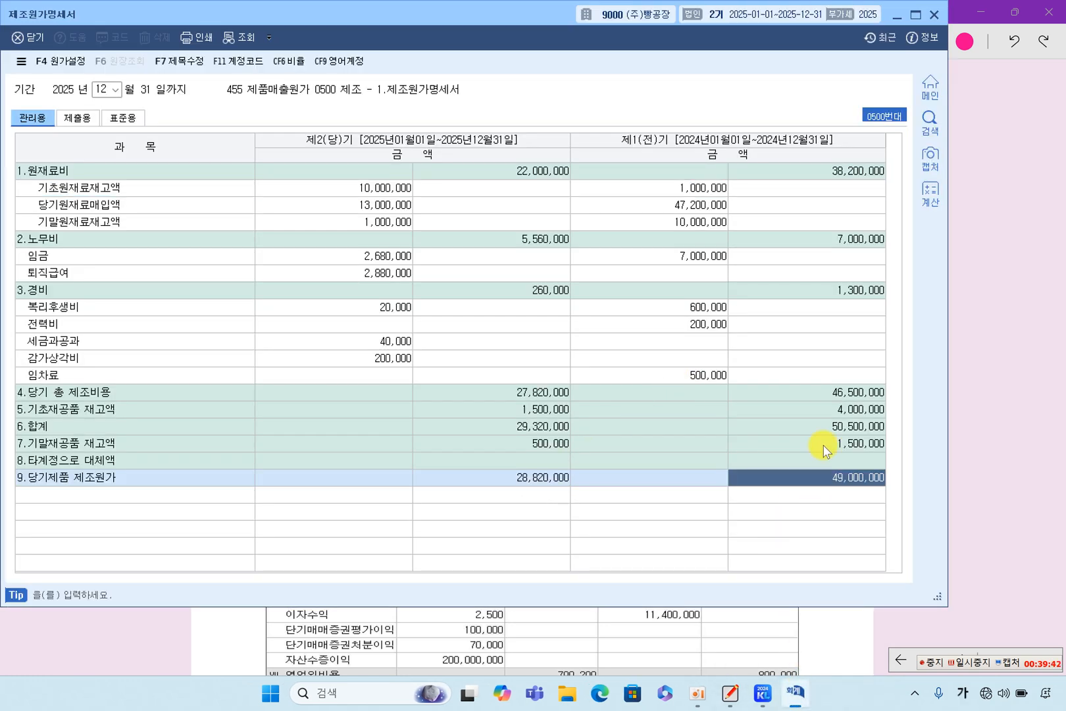
Step: Close the 제조원가명세서 and bring up the 손익계산서 in 케이렙
left_click(934, 19)
left_click(778, 694)
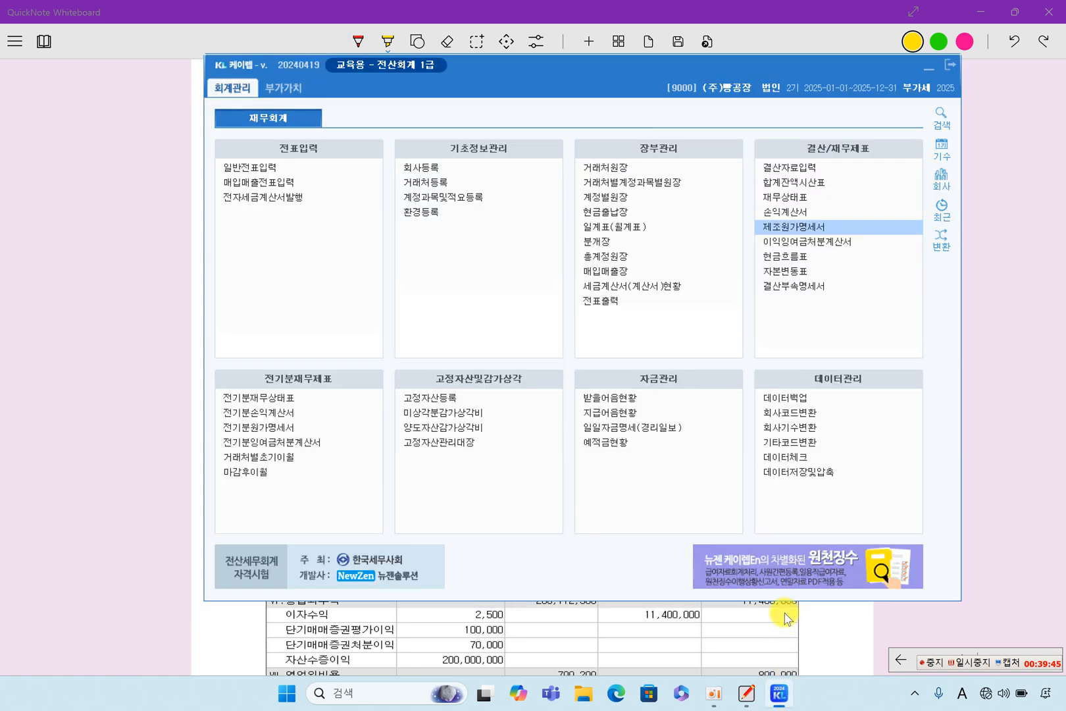
left_click(791, 208)
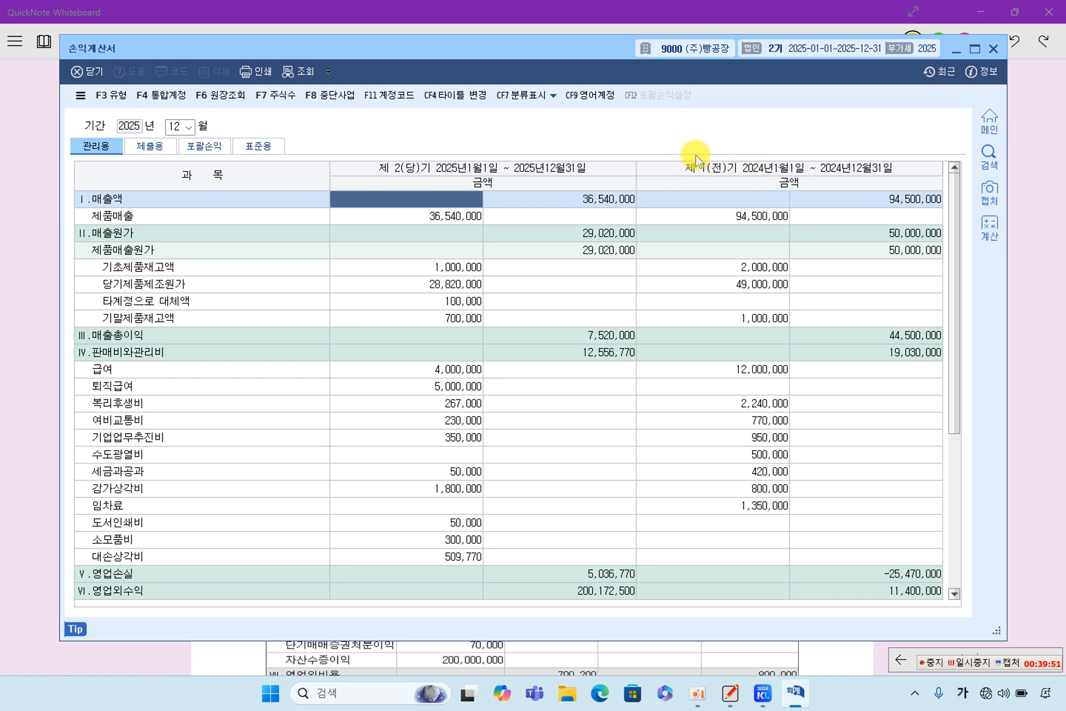
Step: Examine the 제품매출원가 items and the 판매비와관리비 accounts of the 손익계산서 for the current and prior periods
left_click(768, 301)
left_click(769, 267)
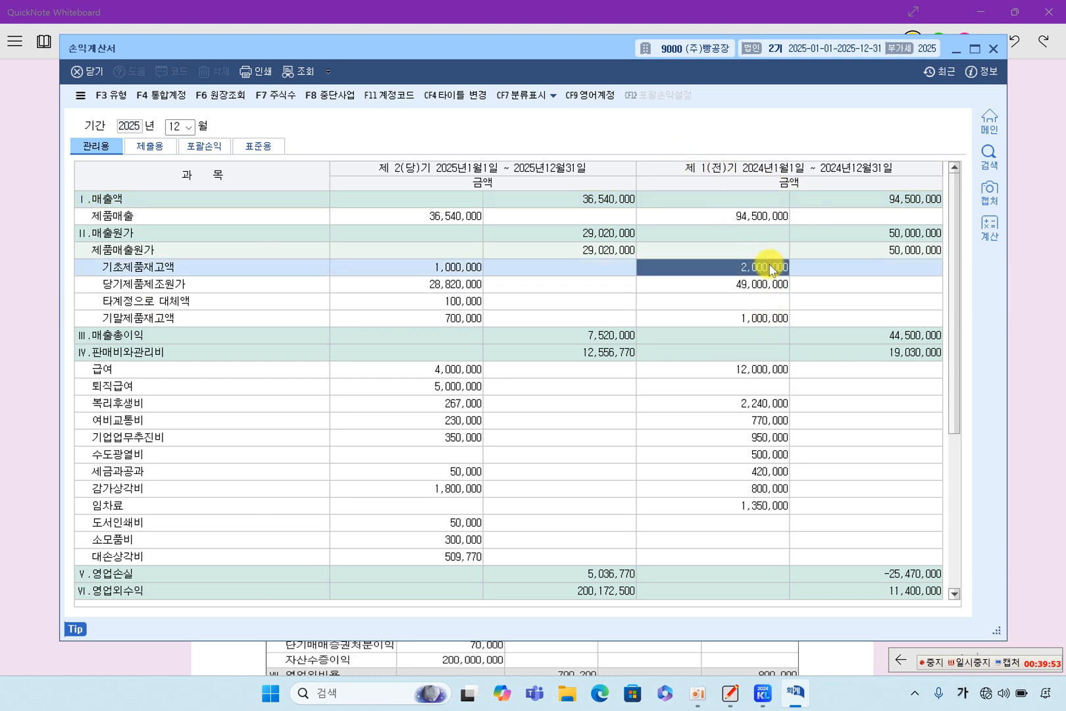
left_click(771, 425)
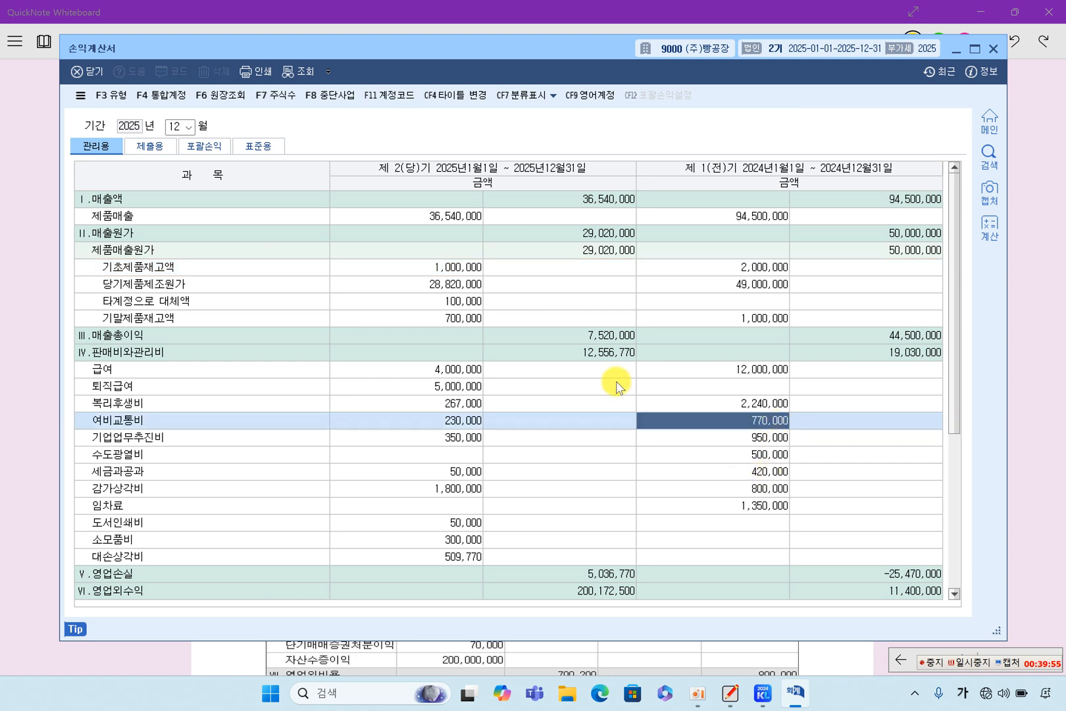
left_click(451, 285)
left_click(459, 437)
left_click(454, 489)
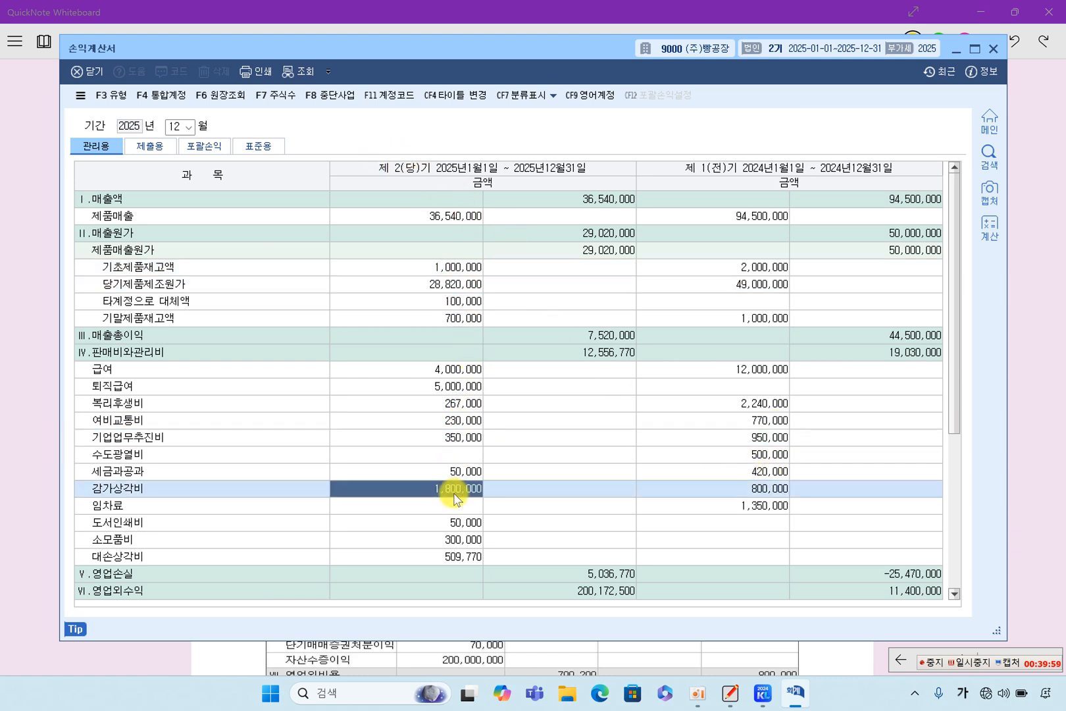
left_click(463, 387)
left_click(460, 454)
left_click(463, 506)
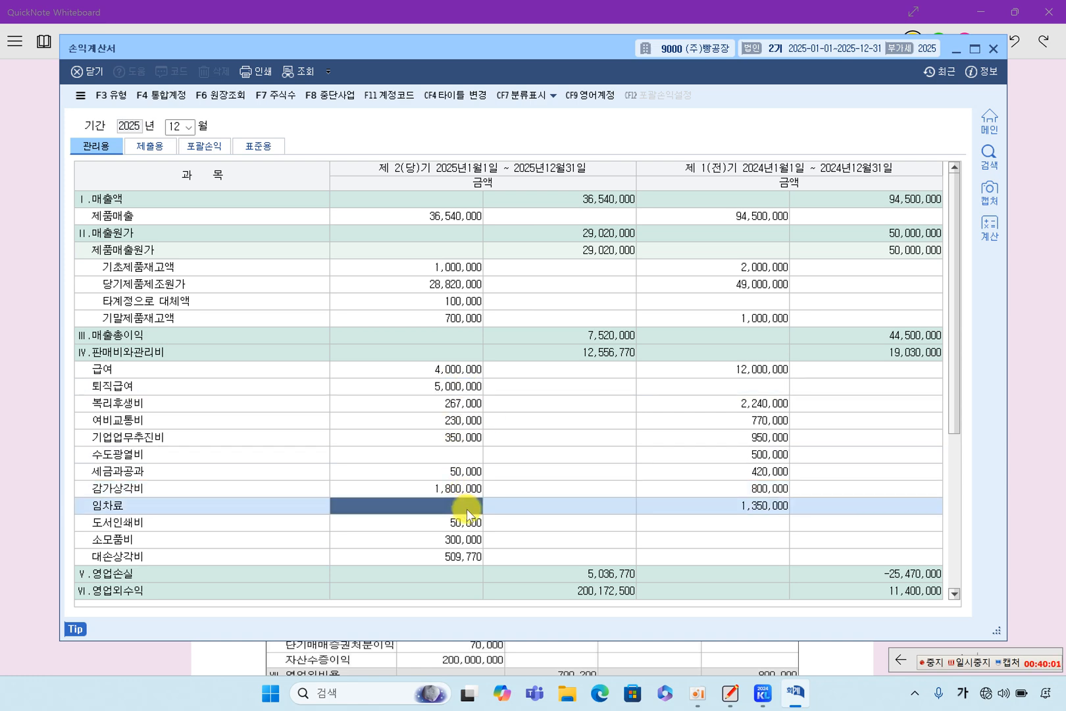
Step: Check the current-period 당기제품제조원가 and 당기순이익 amounts in the 손익계산서
scroll(476, 521, "down", 4)
scroll(488, 512, "up", 4)
left_click(452, 285)
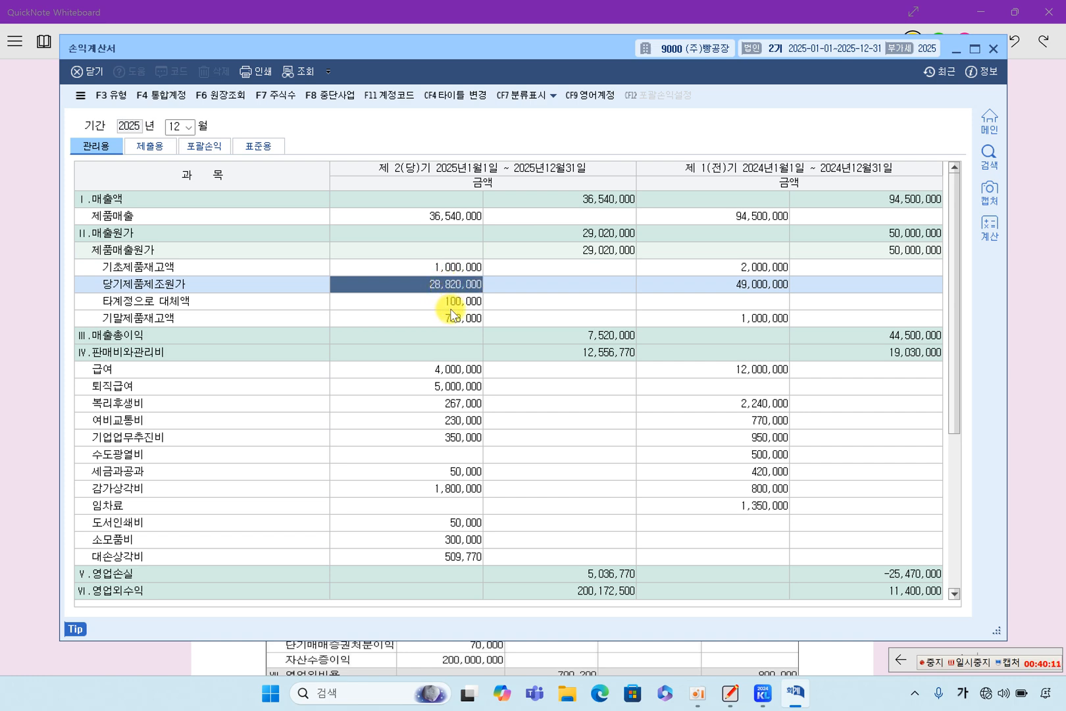
scroll(451, 314, "down", 5)
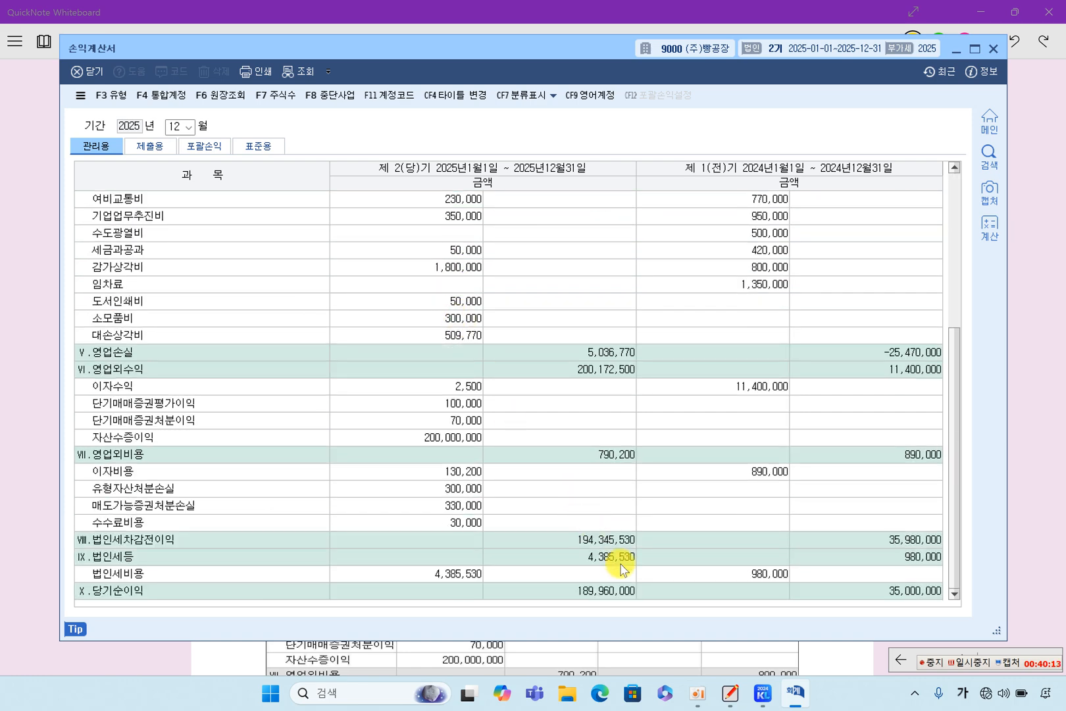
left_click(607, 593)
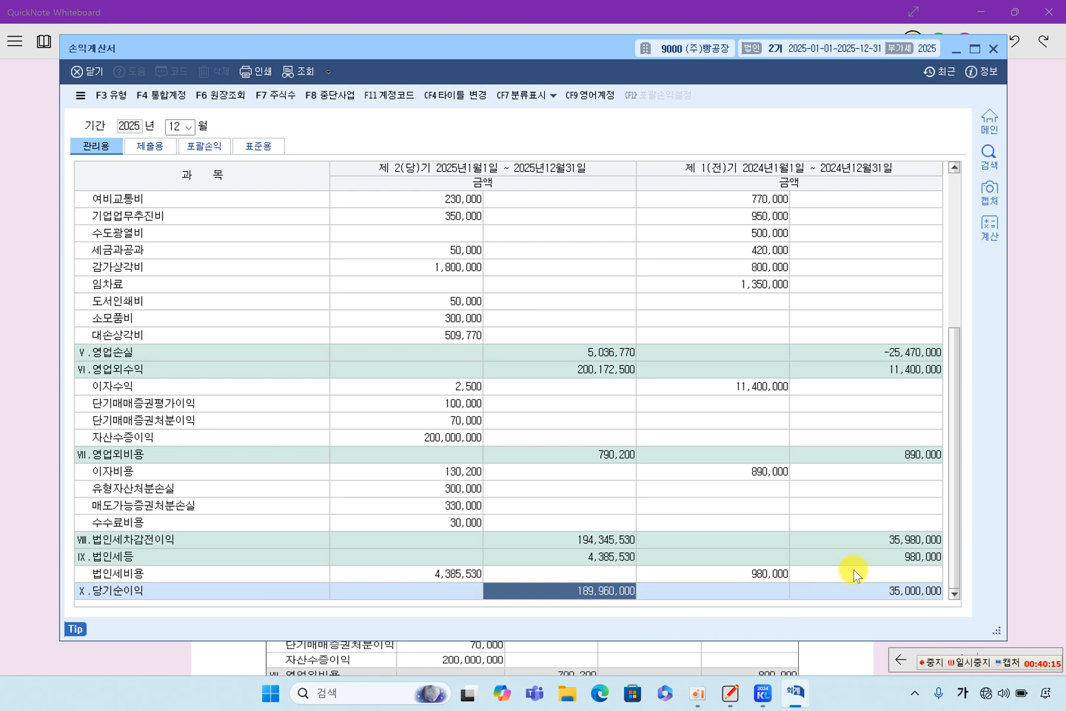
Step: Return to QuickNote Whiteboard and highlight the 2기 당기순이익 amount in yellow in the (2) 손익계산서 table
left_click(1039, 454)
scroll(555, 590, "down", 4)
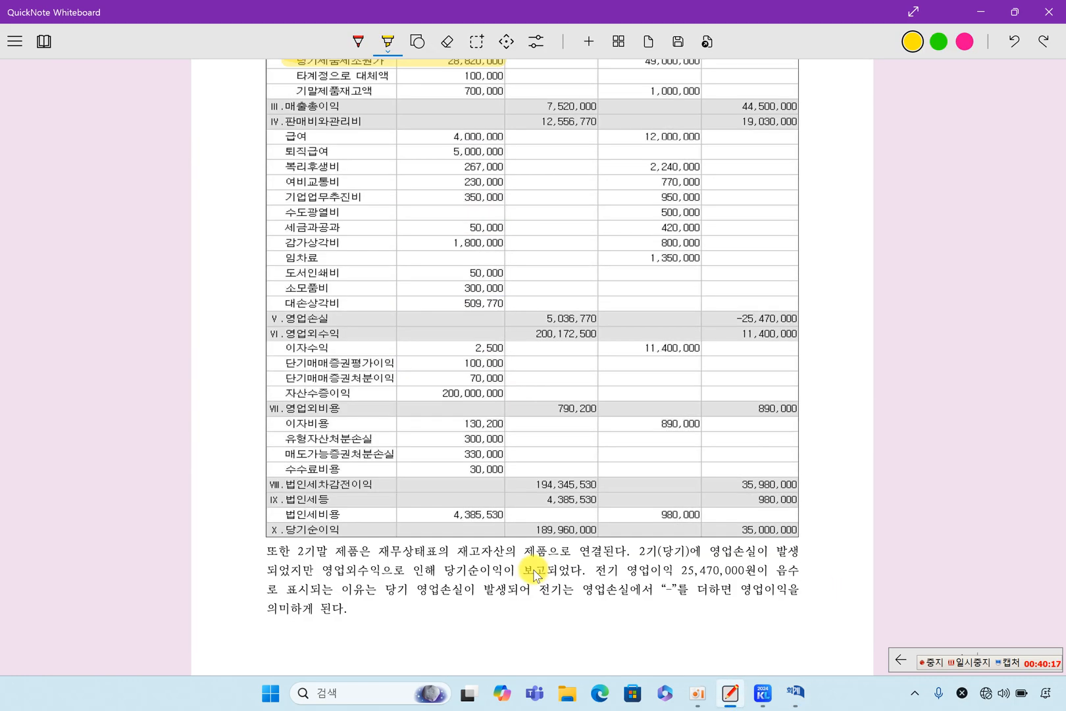
left_click_drag(520, 525, 606, 527)
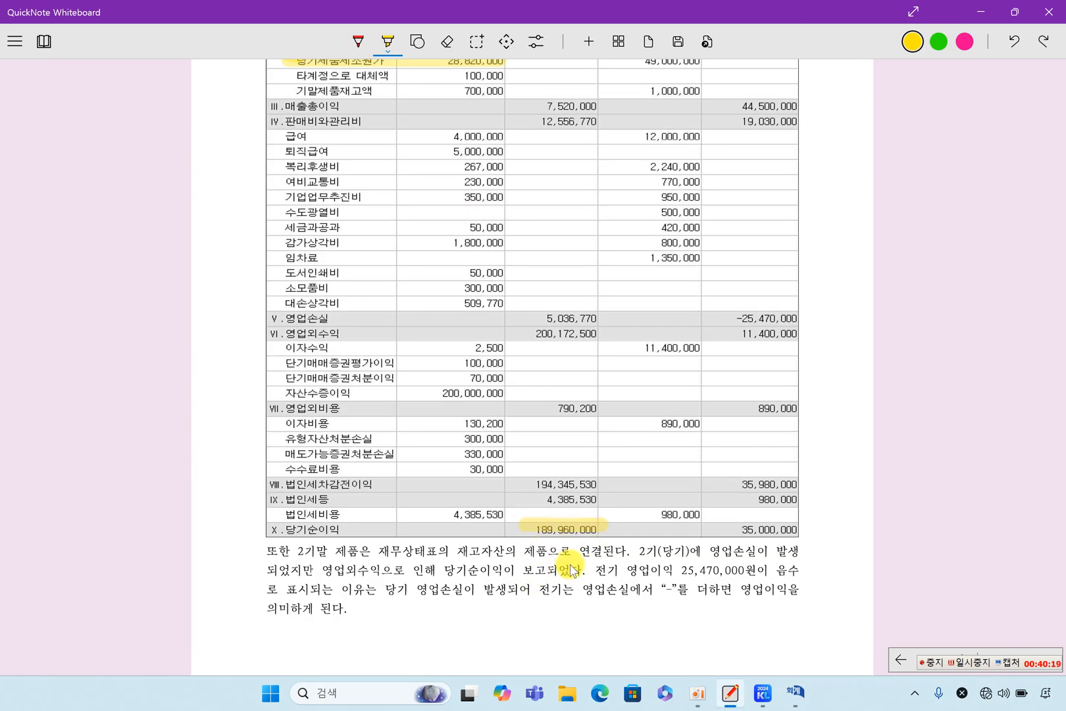
Step: Draw red rectangles around the 1기 기말제품재고액 and the 2기 기초제품재고액 amounts in the 손익계산서 table
scroll(550, 535, "up", 1)
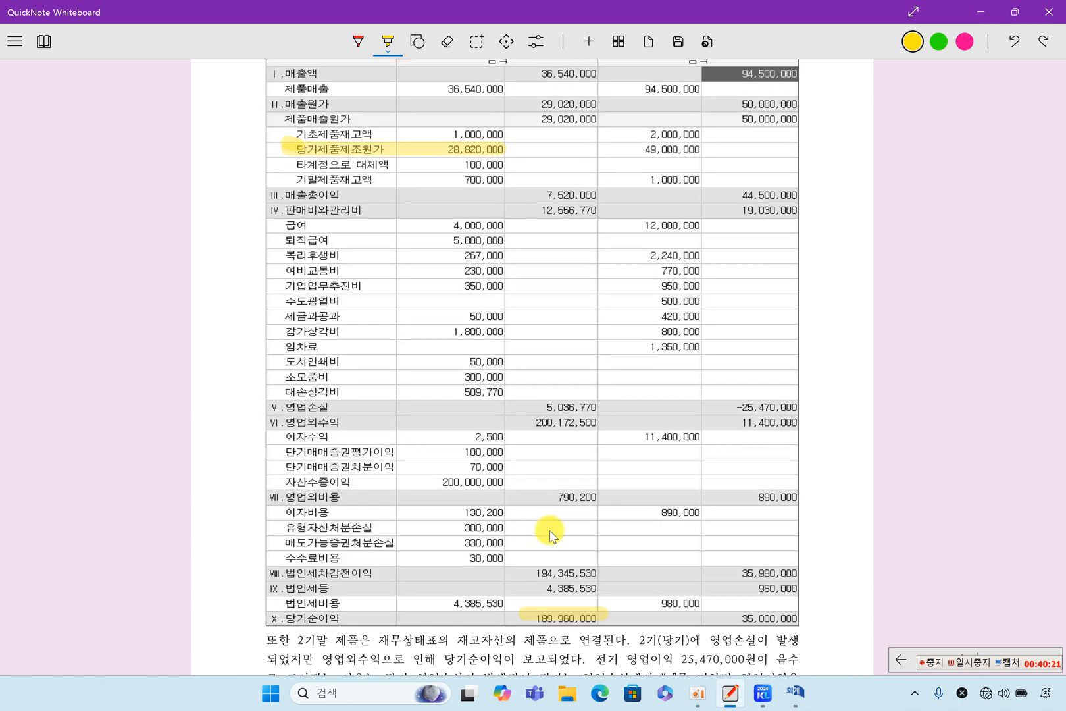
scroll(551, 535, "up", 1)
left_click(418, 41)
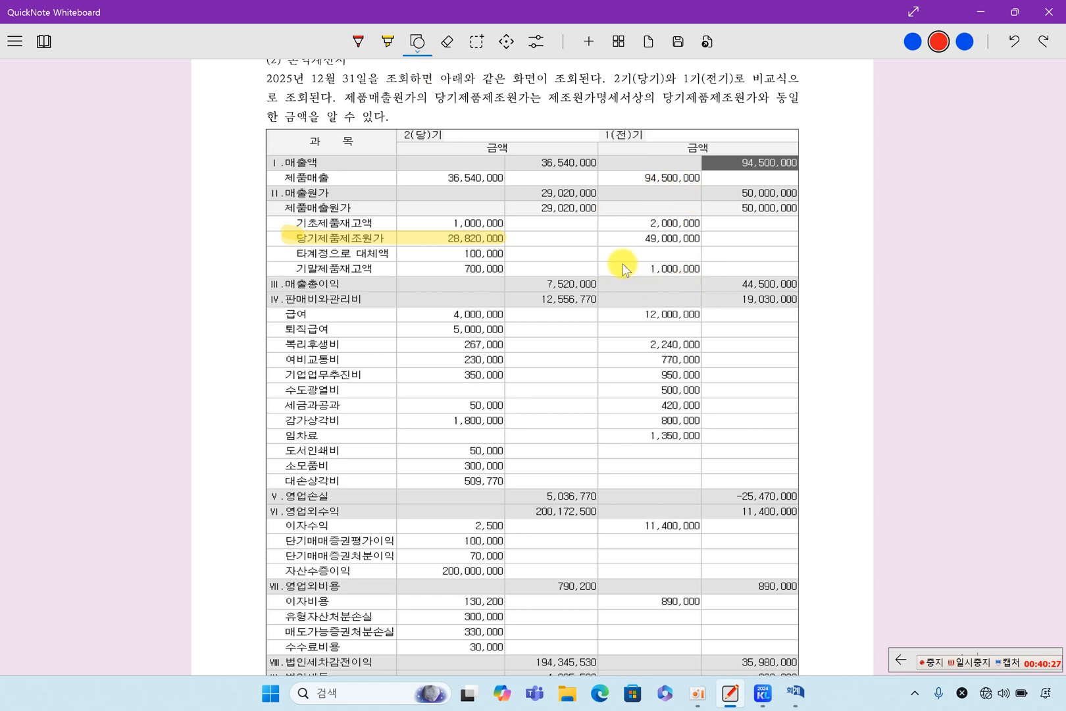
left_click_drag(634, 262, 707, 277)
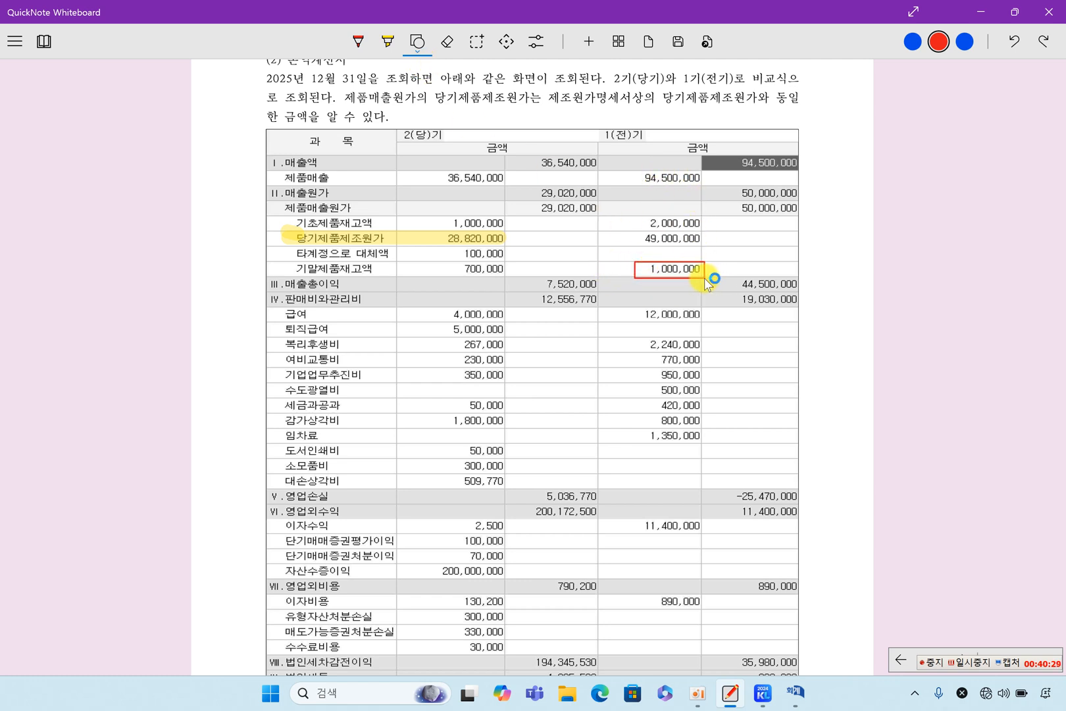
left_click_drag(438, 219, 508, 230)
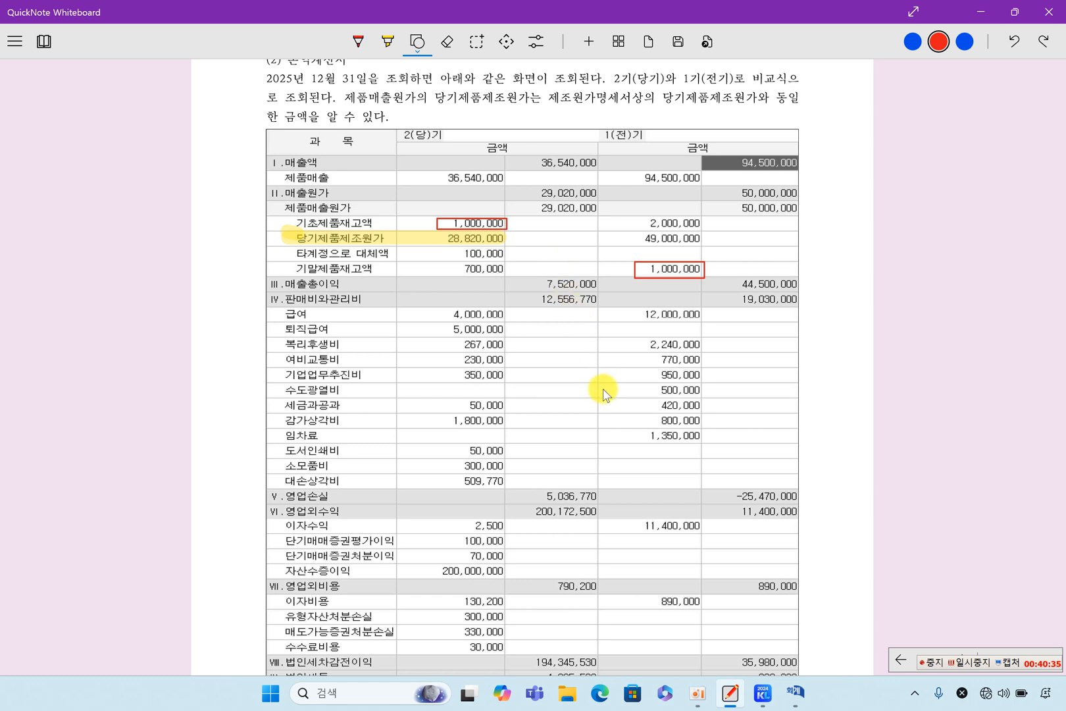
Step: Outline the highlighted 2기 당기순이익 amount in the 손익계산서 table with a red rectangle
scroll(613, 426, "down", 2)
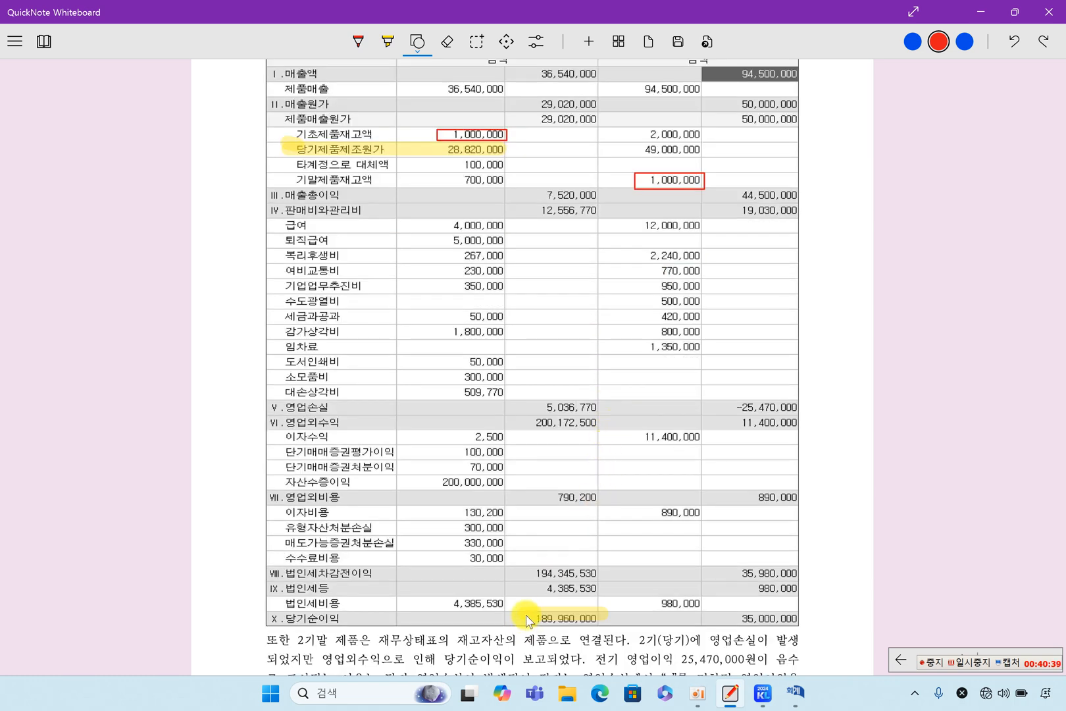
left_click_drag(530, 617, 605, 630)
scroll(635, 632, "down", 2)
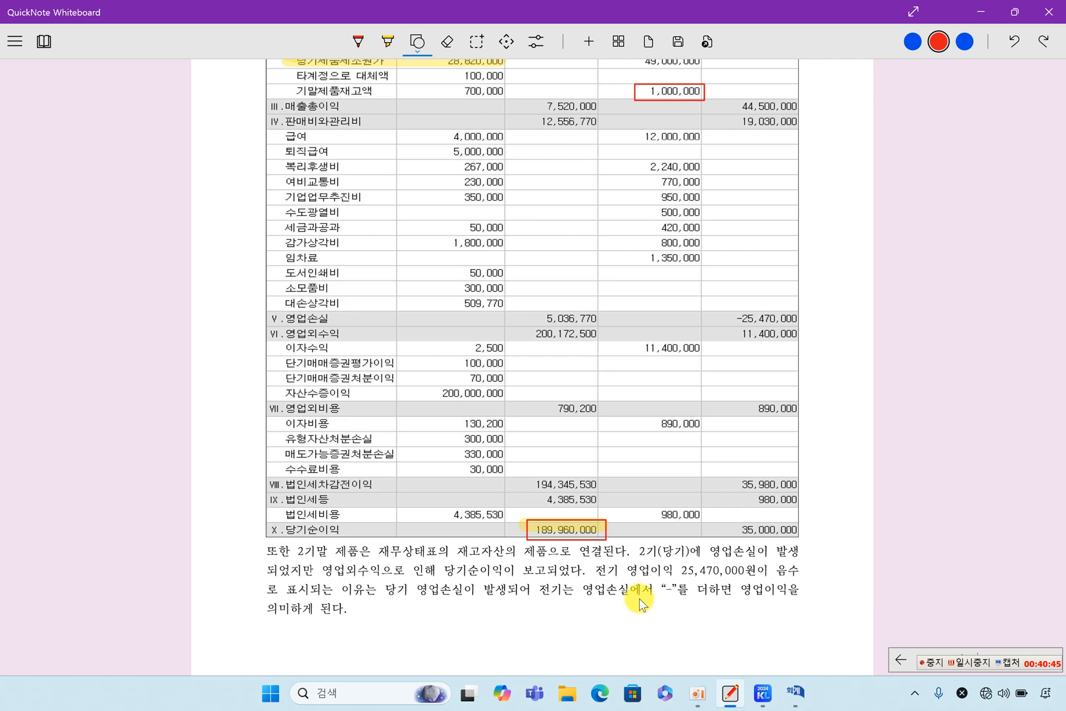
Step: Outline in red the (3) 이익잉여금처분계산서 heading and its row 6.당기순이익 up to the 2기 amount
scroll(639, 605, "down", 6)
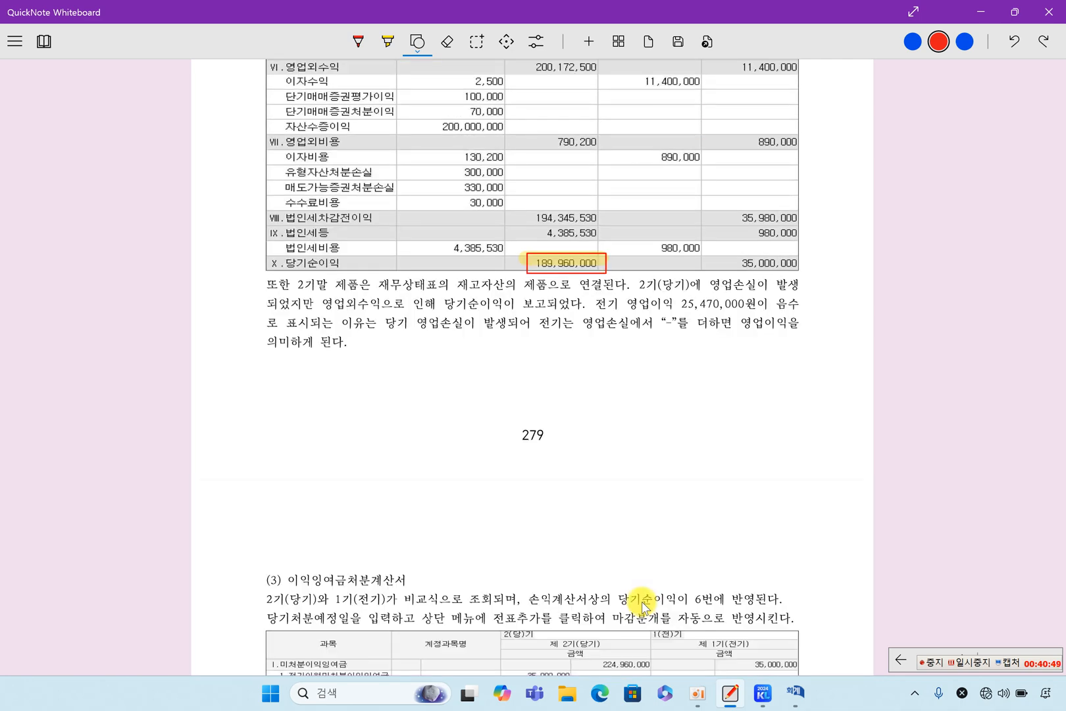
scroll(642, 604, "down", 8)
left_click_drag(256, 219, 416, 237)
left_click_drag(269, 370, 575, 384)
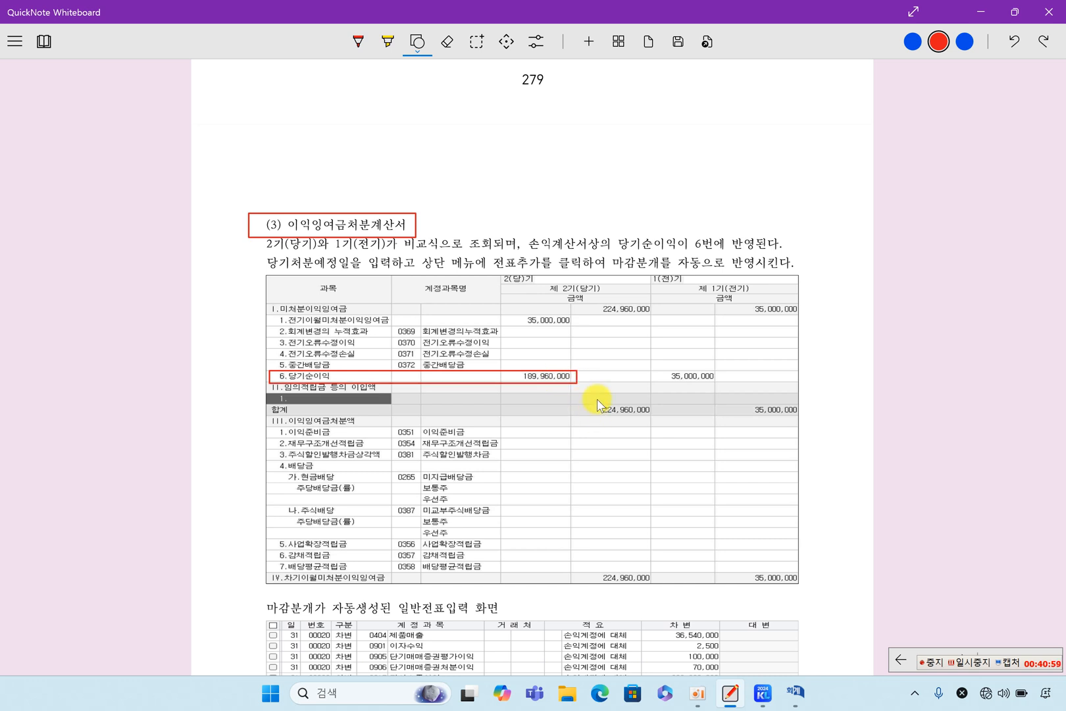
Step: Outline in red the 2(당)기 heading, the Ⅴ.영업손실 label, and the 2기 매출총이익 and 판매비와관리비 amounts in the 손익계산서 table
scroll(592, 369, "up", 15)
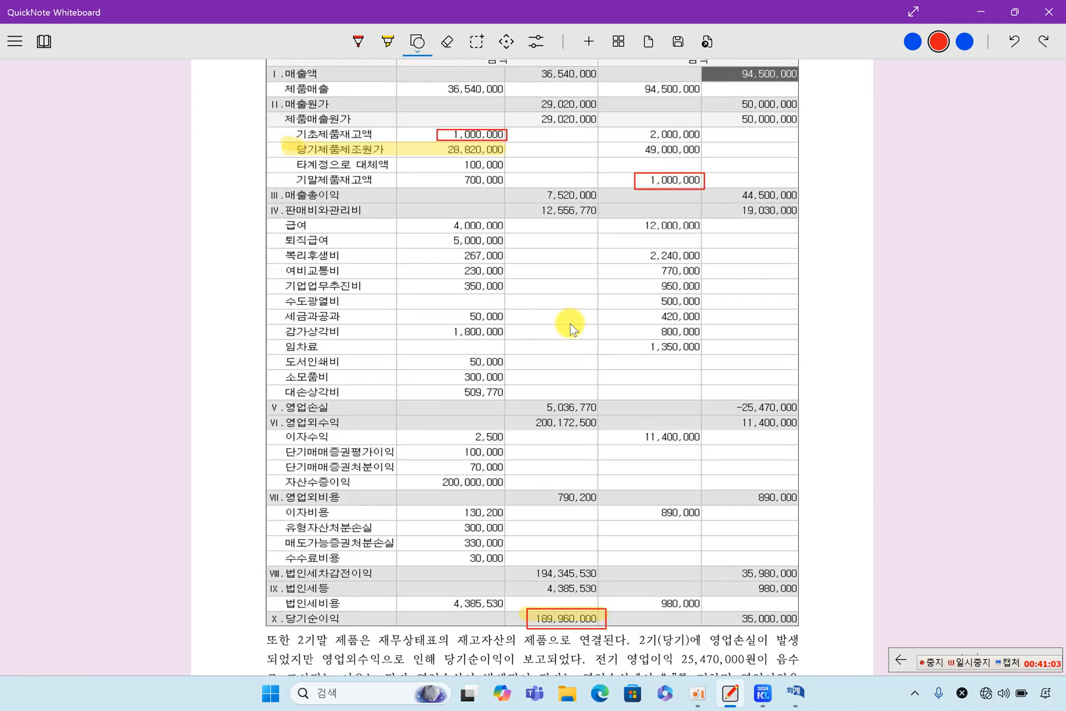
scroll(538, 316, "up", 2)
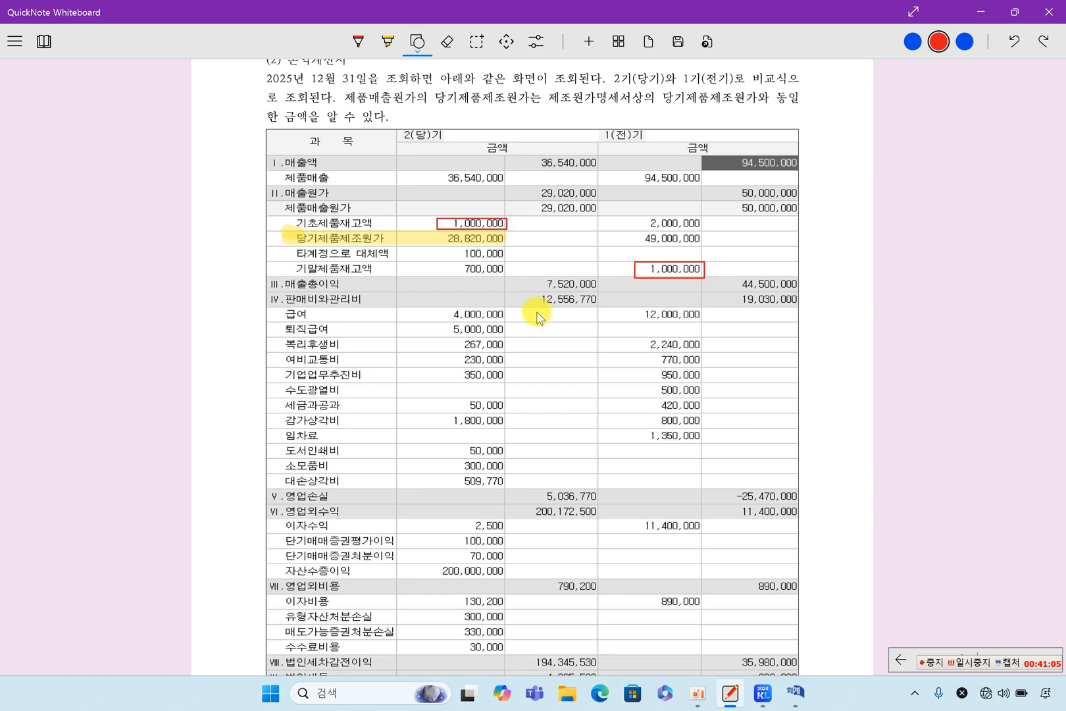
scroll(537, 316, "down", 2)
scroll(537, 316, "up", 2)
left_click_drag(395, 130, 447, 145)
scroll(482, 238, "down", 2)
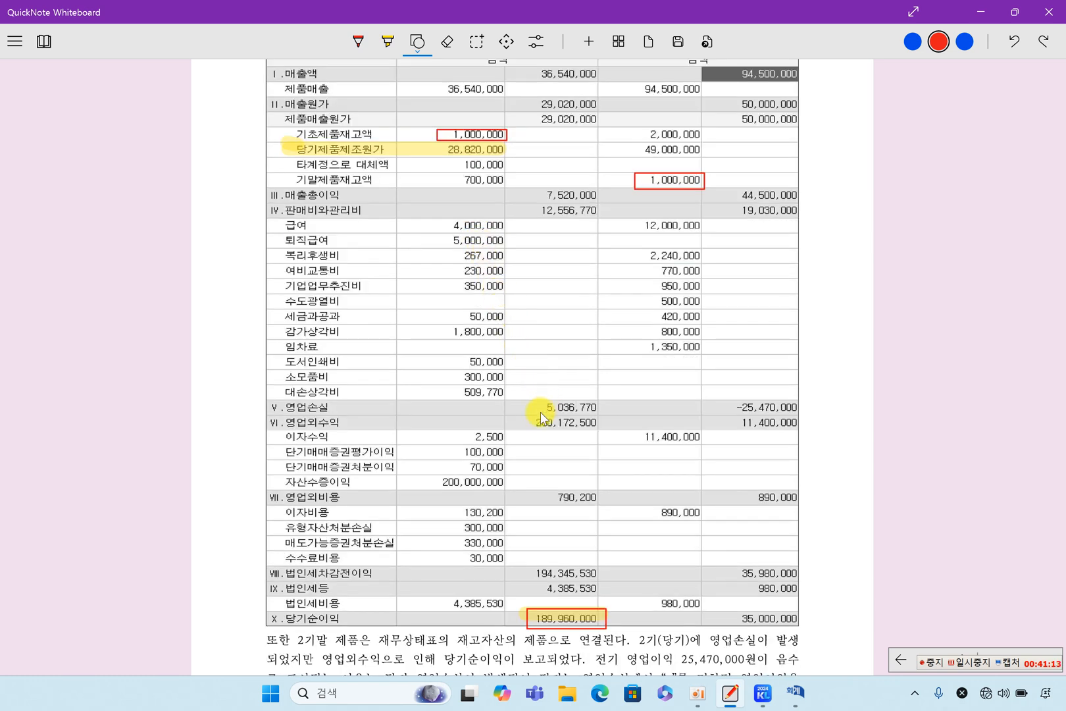
left_click_drag(266, 398, 314, 409)
left_click_drag(548, 196, 603, 204)
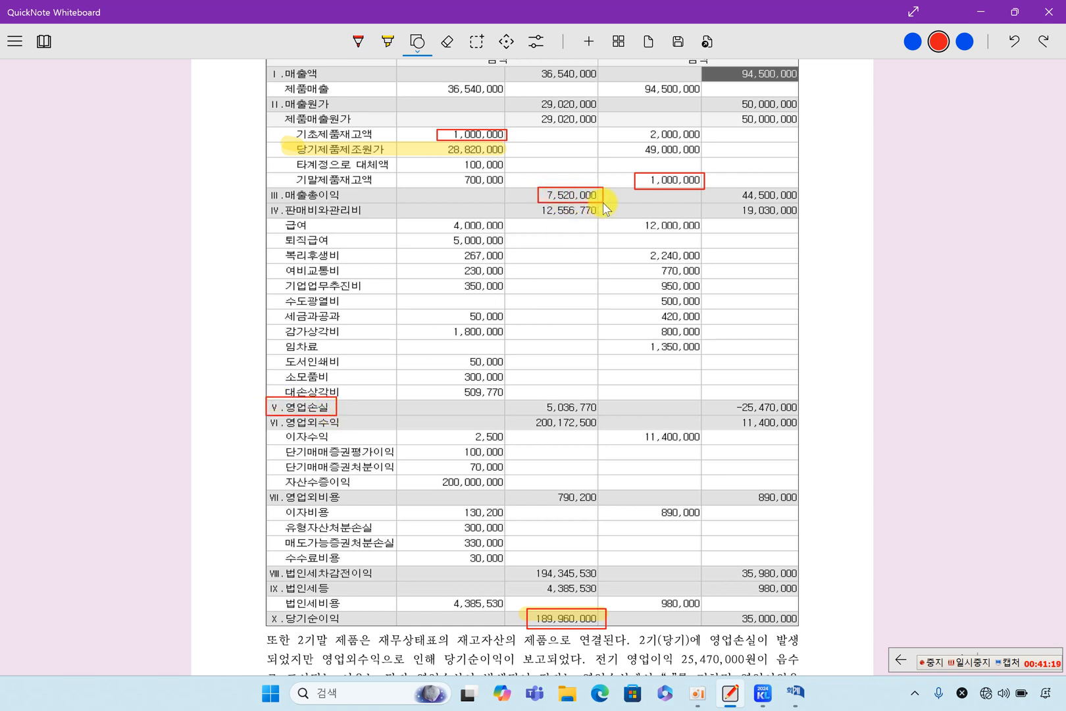
left_click_drag(535, 207, 599, 219)
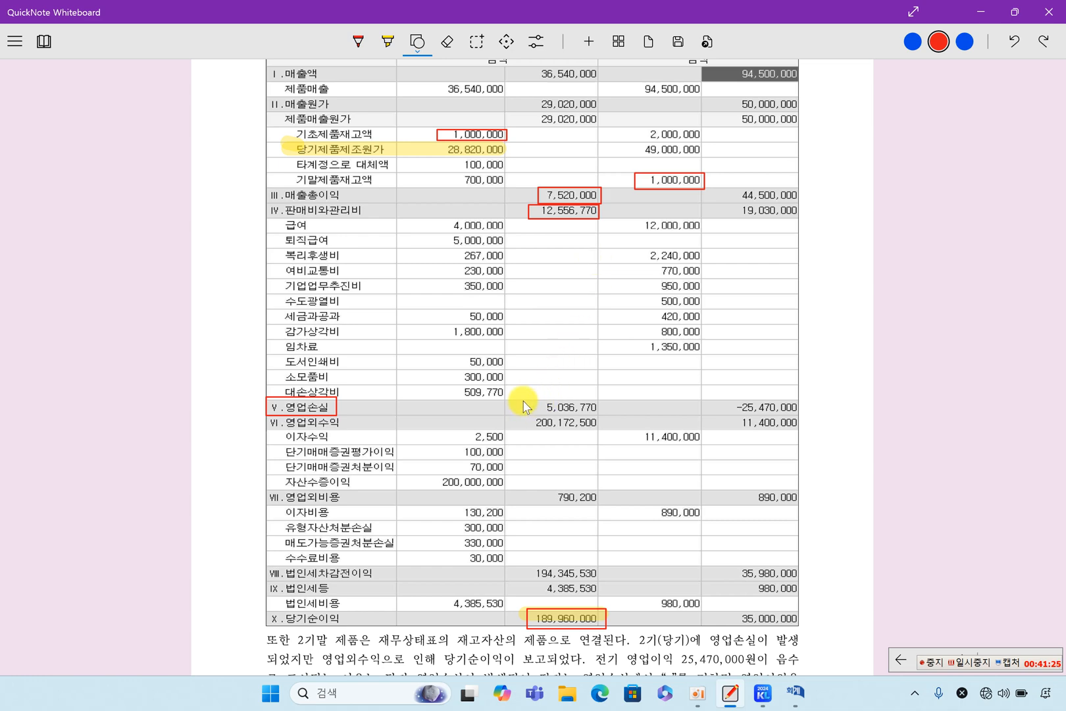
Step: Outline in red the 1(전)기 heading, the 1기 매출총이익 and 판매비와관리비 amounts, and the 1기 영업손실 amount with its minus sign
scroll(743, 362, "up", 3)
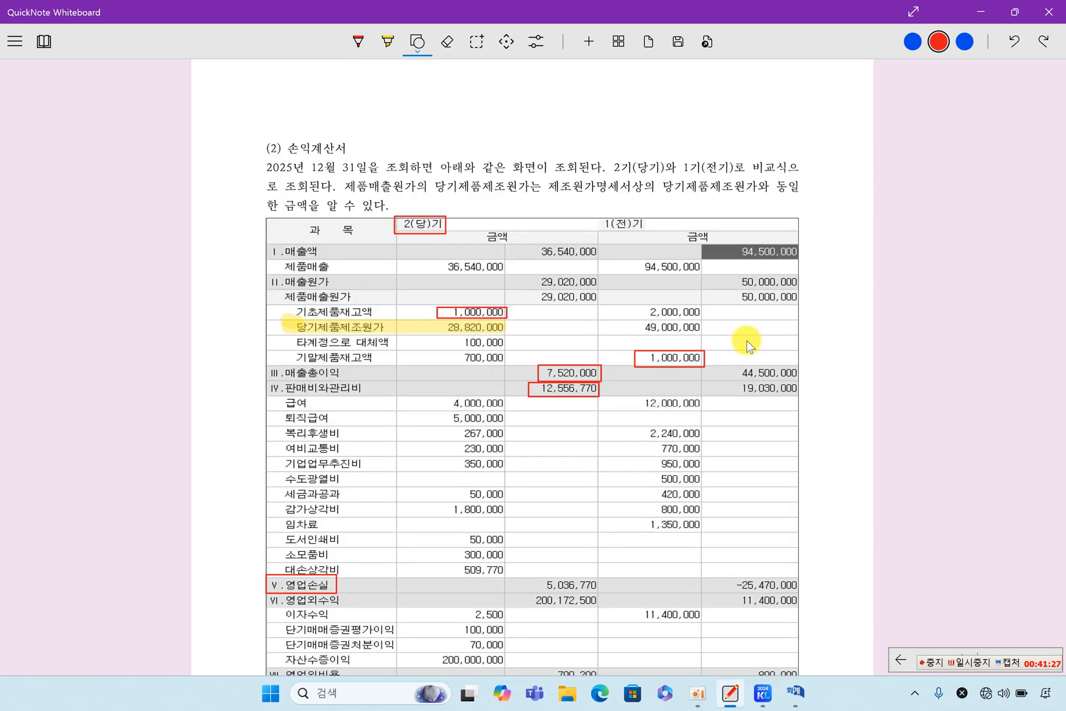
left_click_drag(586, 207, 640, 238)
scroll(710, 388, "down", 3)
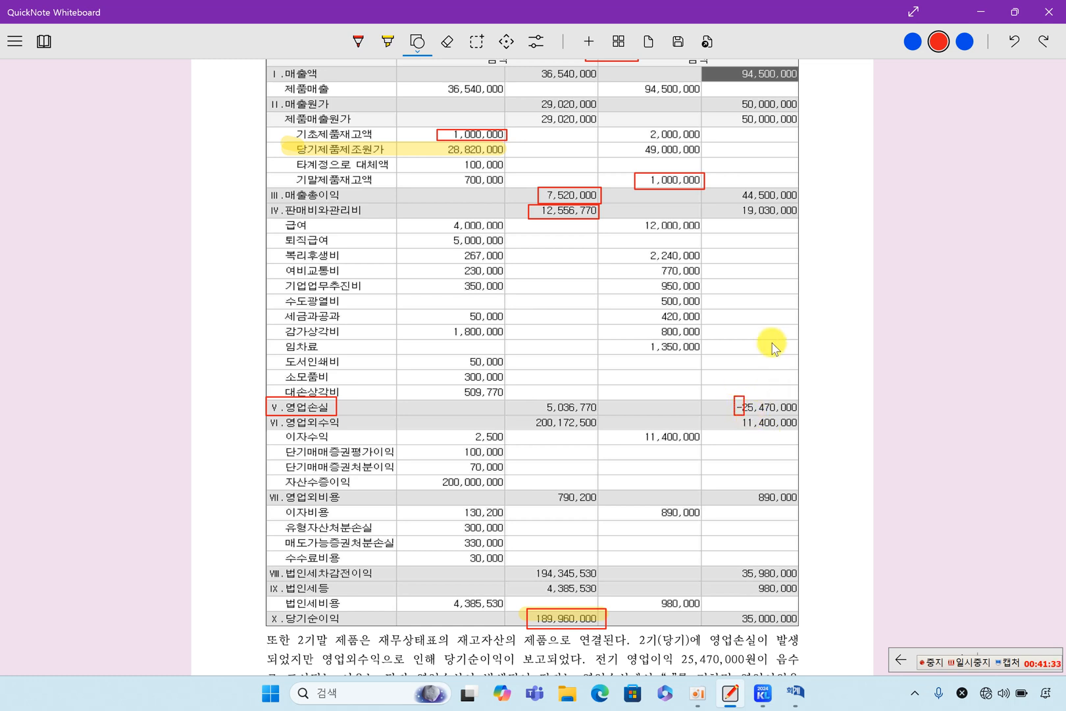
left_click_drag(720, 184, 808, 200)
left_click_drag(720, 200, 812, 219)
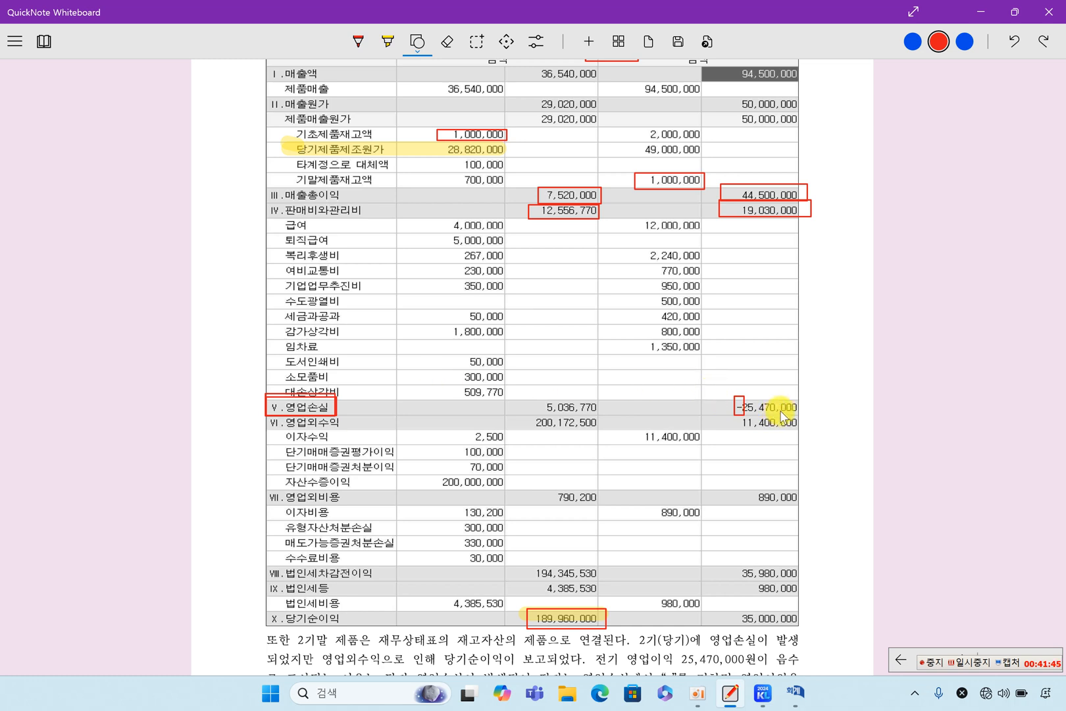
left_click_drag(720, 397, 805, 415)
Step: Outline in red the phrase 2기(당기) in the explanation below the table and the 2기 영업손실 amount
scroll(782, 477, "down", 3)
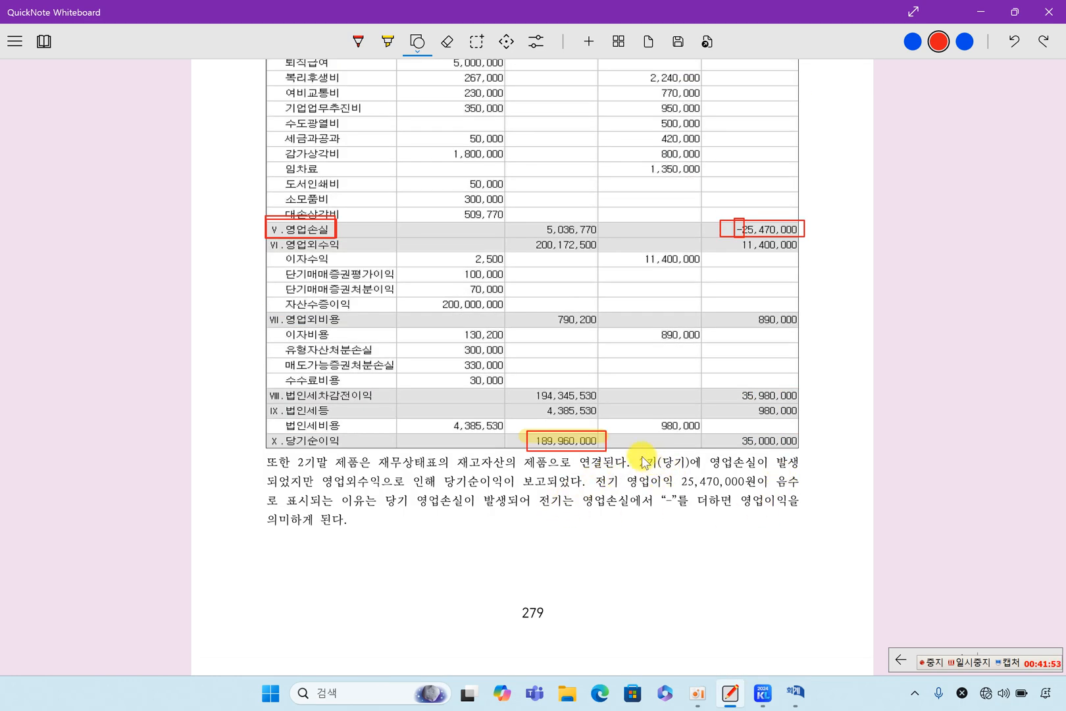
left_click_drag(630, 451, 696, 473)
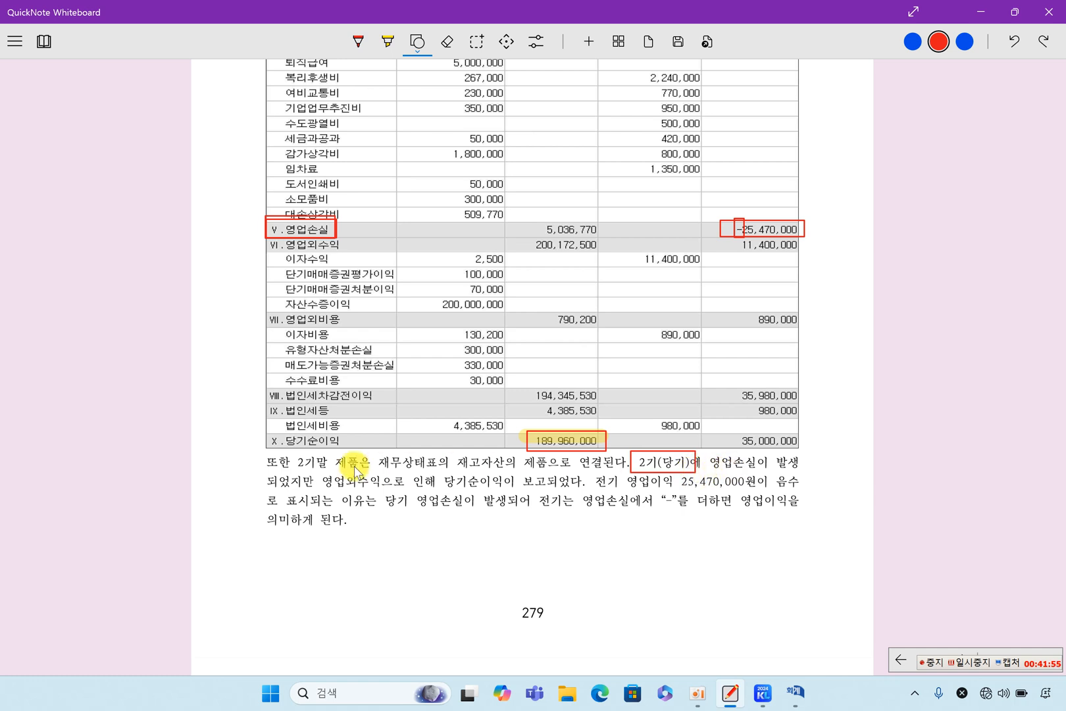
left_click_drag(537, 219, 599, 235)
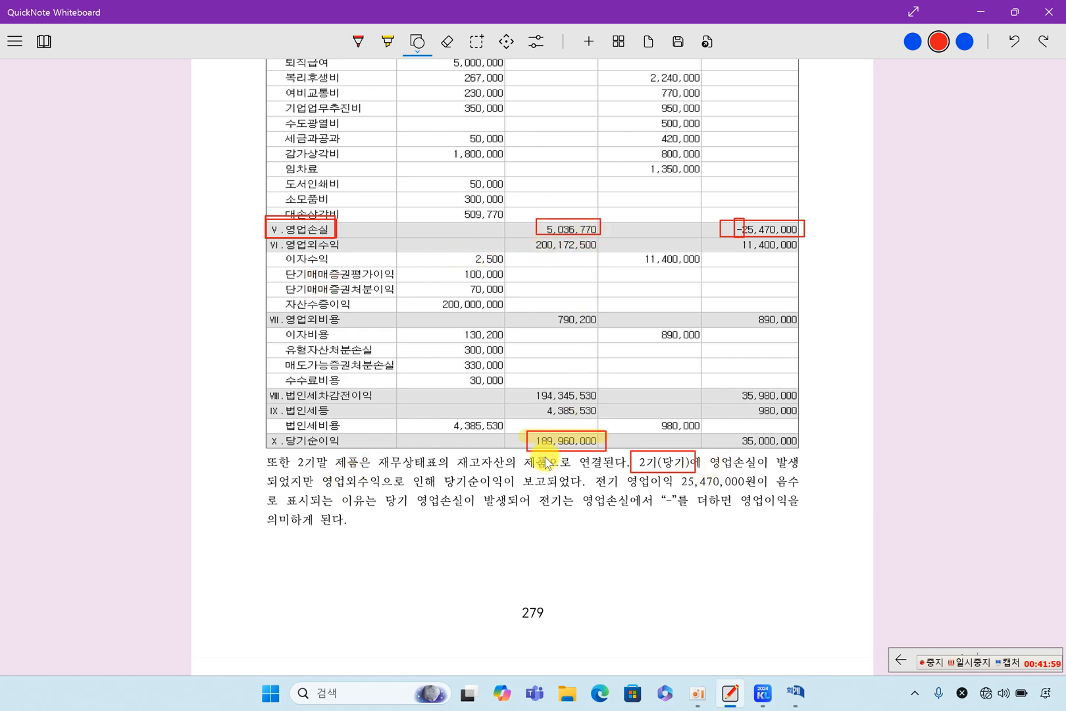
Step: Outline in red 영업이익 25,470,000원, 영업손실이 and 전기는 in the explanation, plus the table's 영업손실 label and 1기 amount
left_click_drag(617, 468, 750, 491)
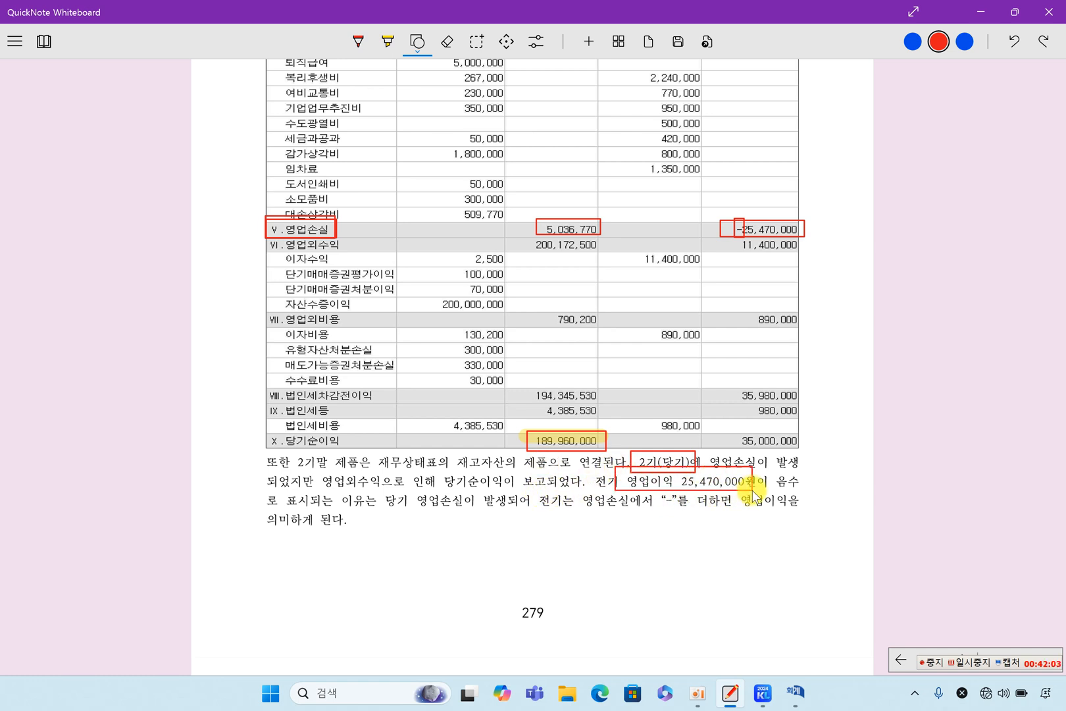
left_click_drag(267, 217, 341, 239)
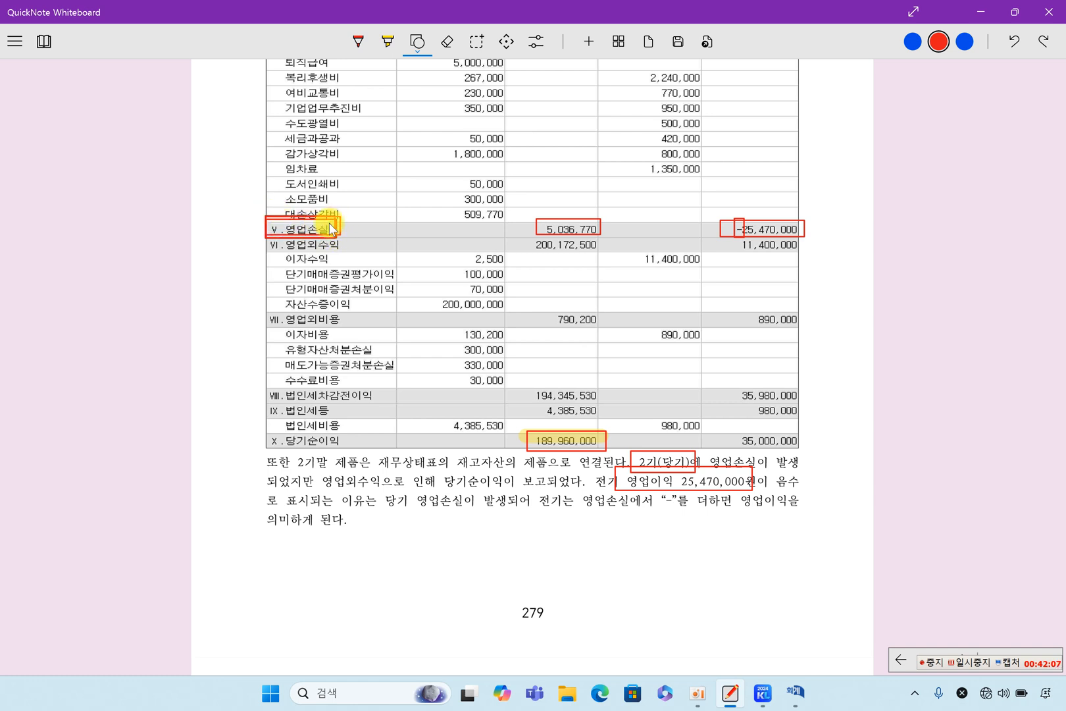
left_click_drag(709, 218, 809, 238)
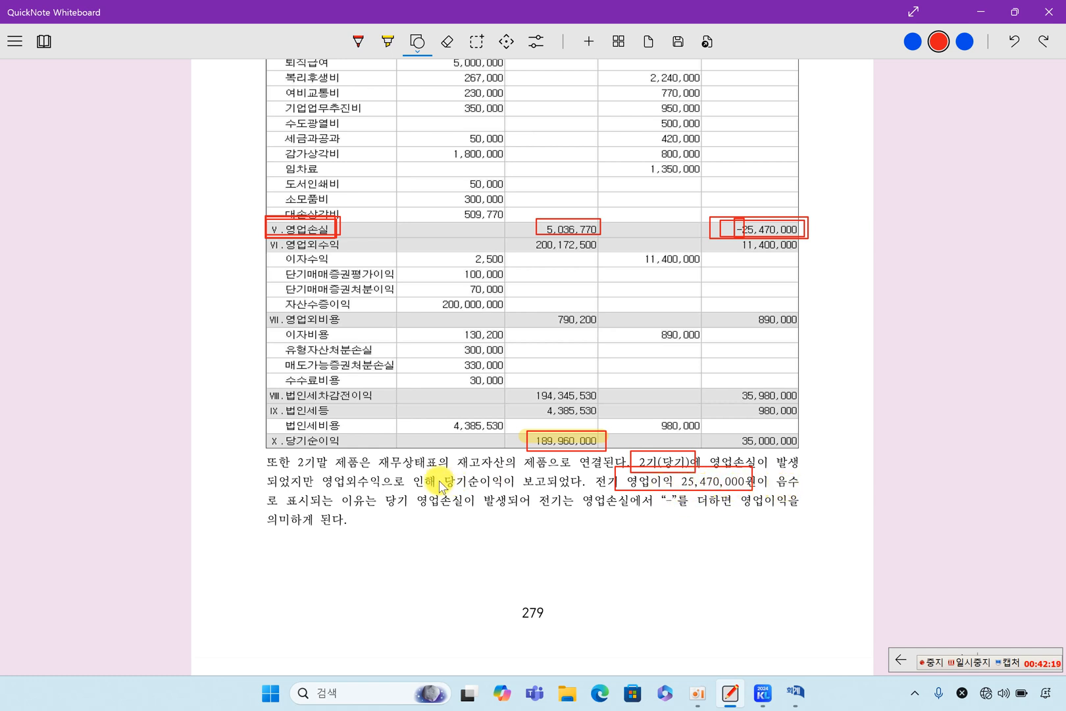
left_click_drag(407, 491, 487, 511)
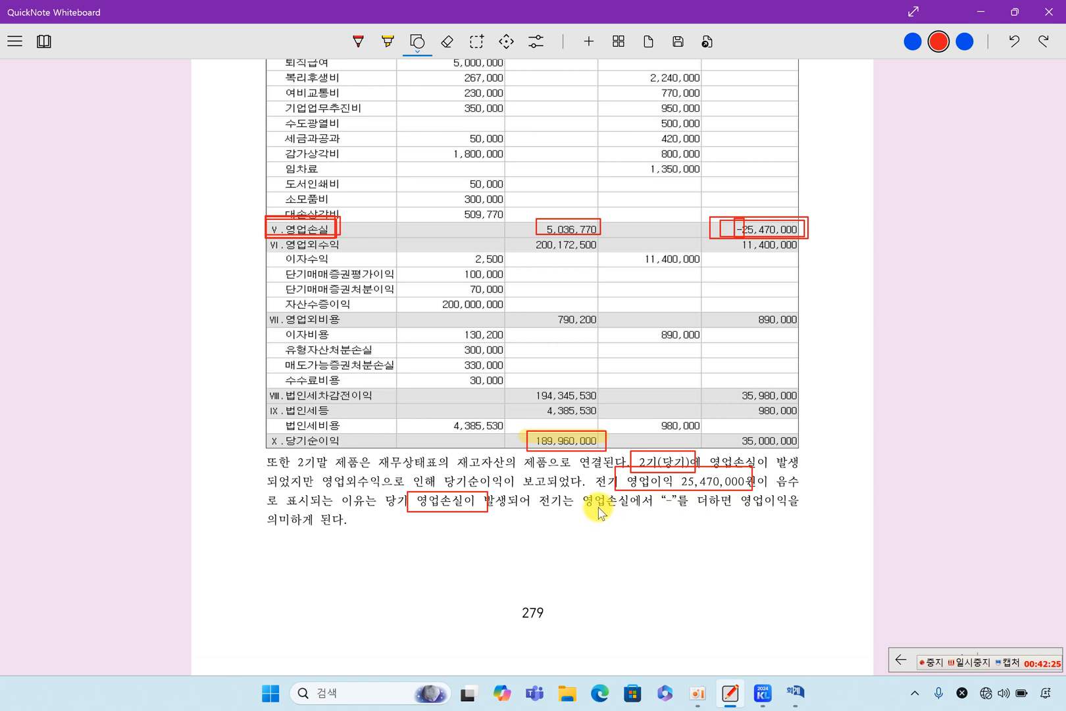
left_click_drag(541, 491, 573, 512)
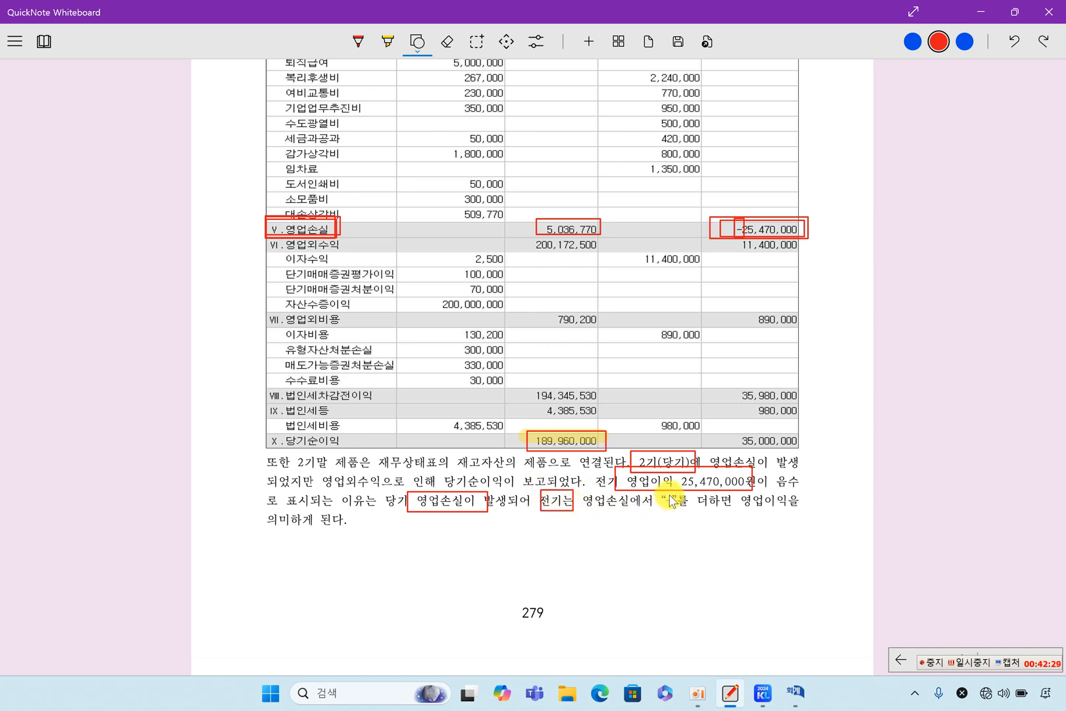
Step: Outline in red the “-” sign and 영업이익을 in the explanation, plus the 2기 당기순이익 amount in the table
left_click_drag(654, 492, 679, 510)
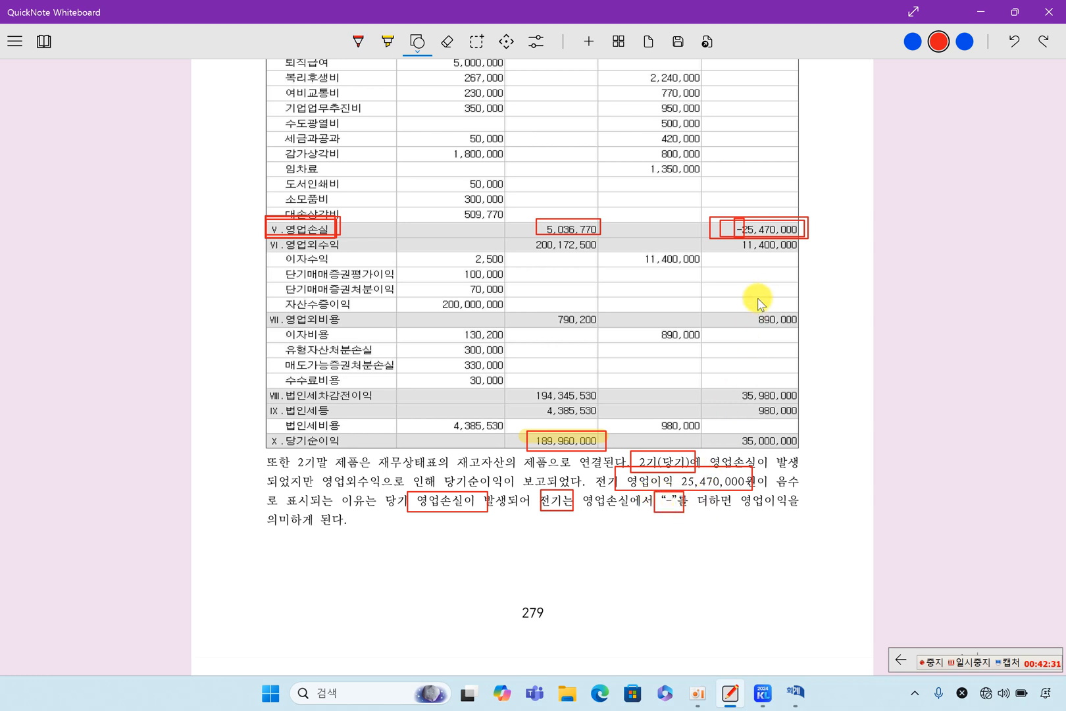
mouse_move(736, 489)
left_mouse_down()
mouse_move(804, 520)
mouse_move(797, 513)
left_mouse_up()
left_click_drag(528, 430, 611, 451)
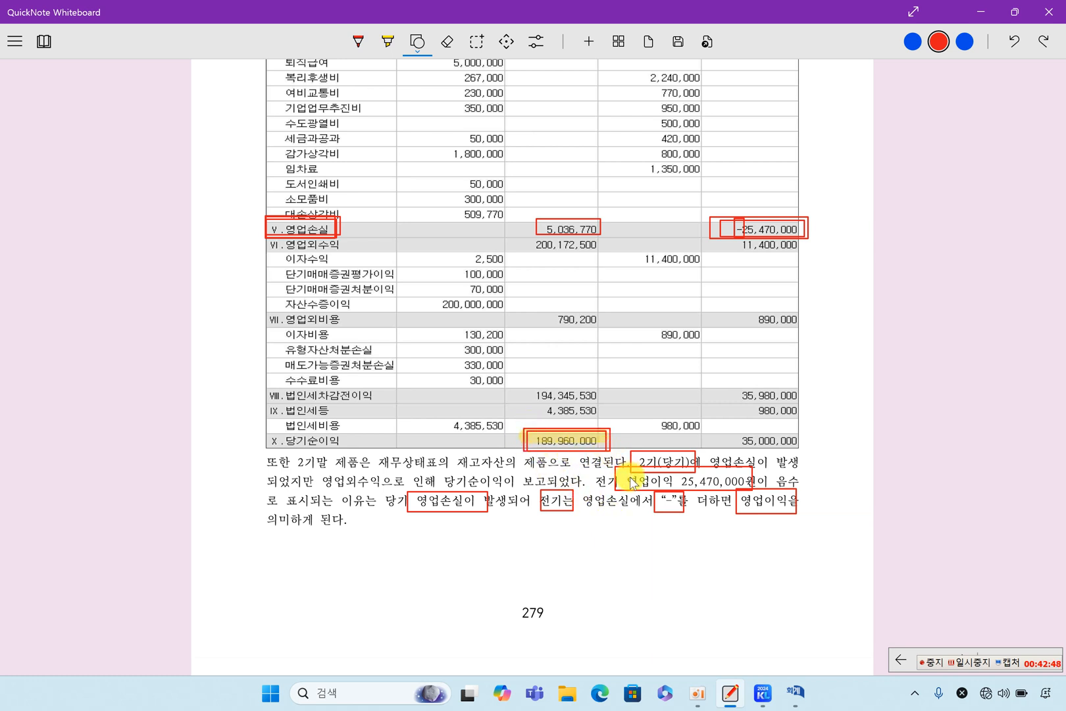
Step: Switch to 케이렙 and examine the Ⅴ.영업손실 row of the 손익계산서, comparing the 2기 and 1기 amounts
left_click(795, 692)
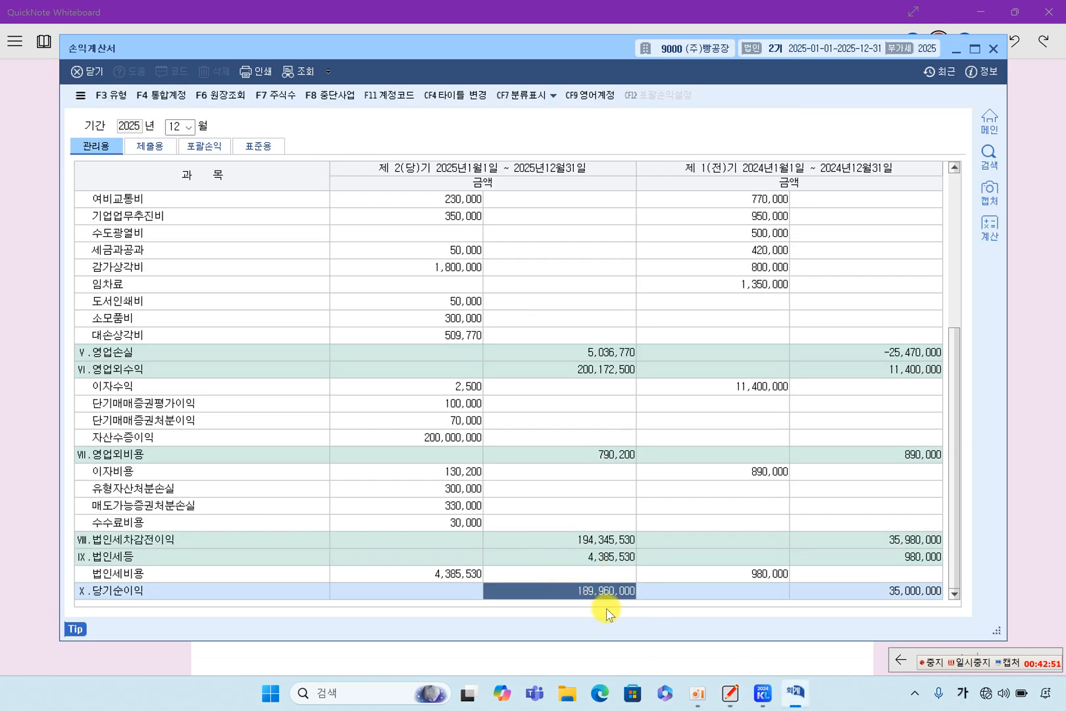
left_click(539, 333)
left_click(570, 427)
scroll(571, 450, "up", 1)
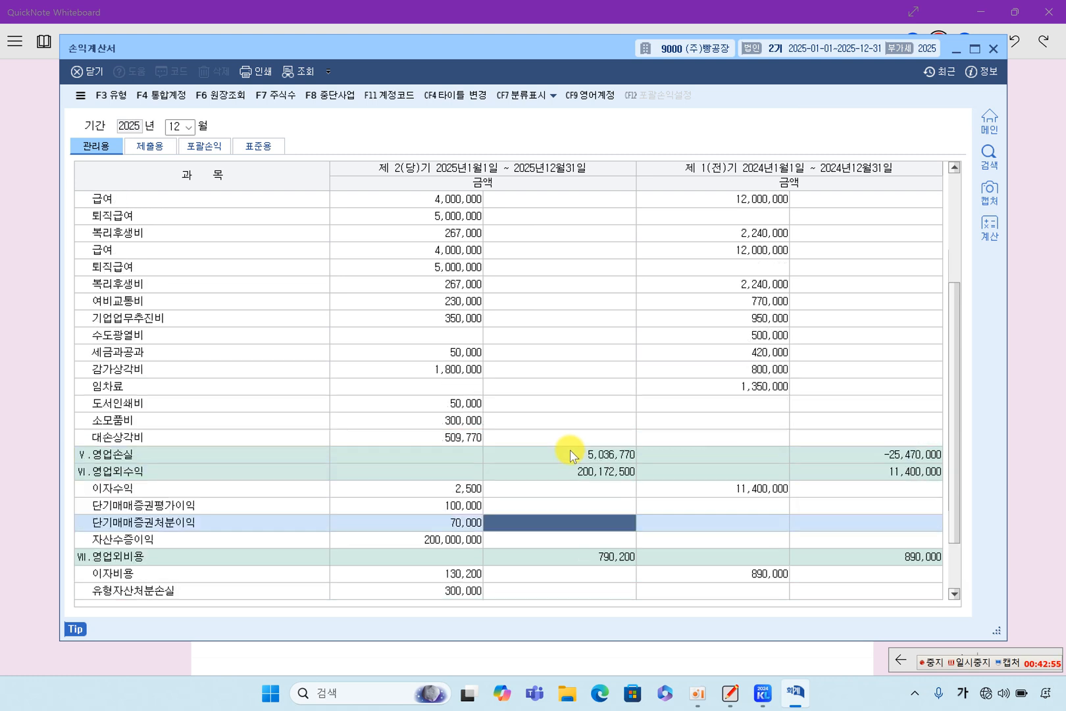
scroll(574, 415, "down", 1)
left_click(582, 354)
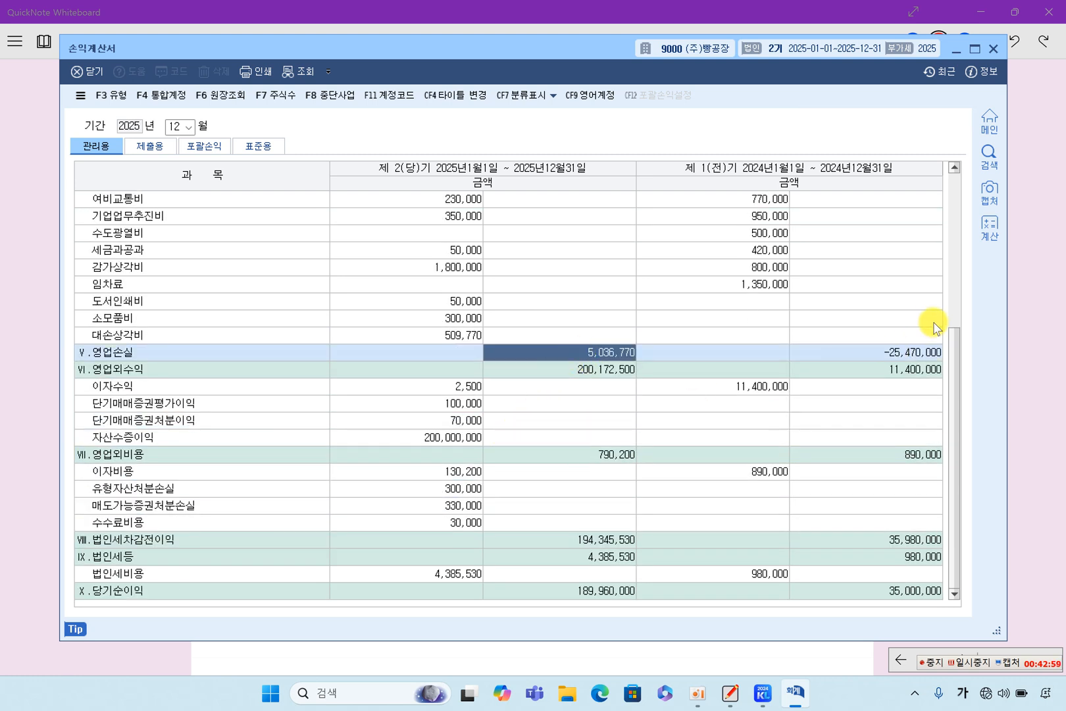
left_click(900, 355)
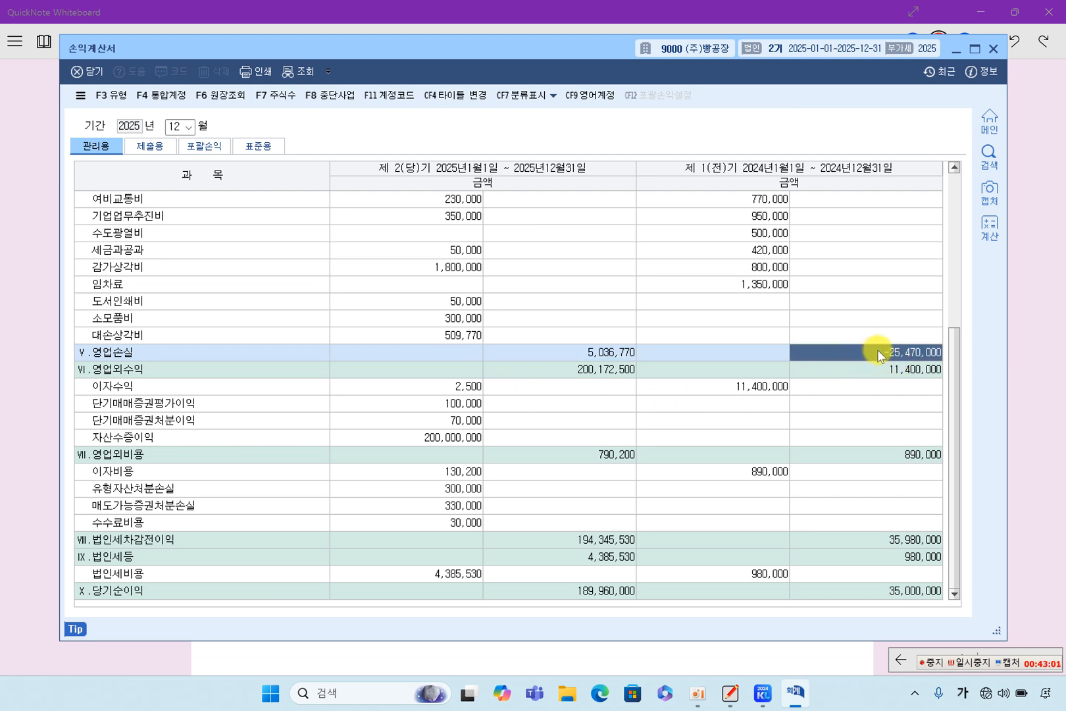
left_click(120, 352)
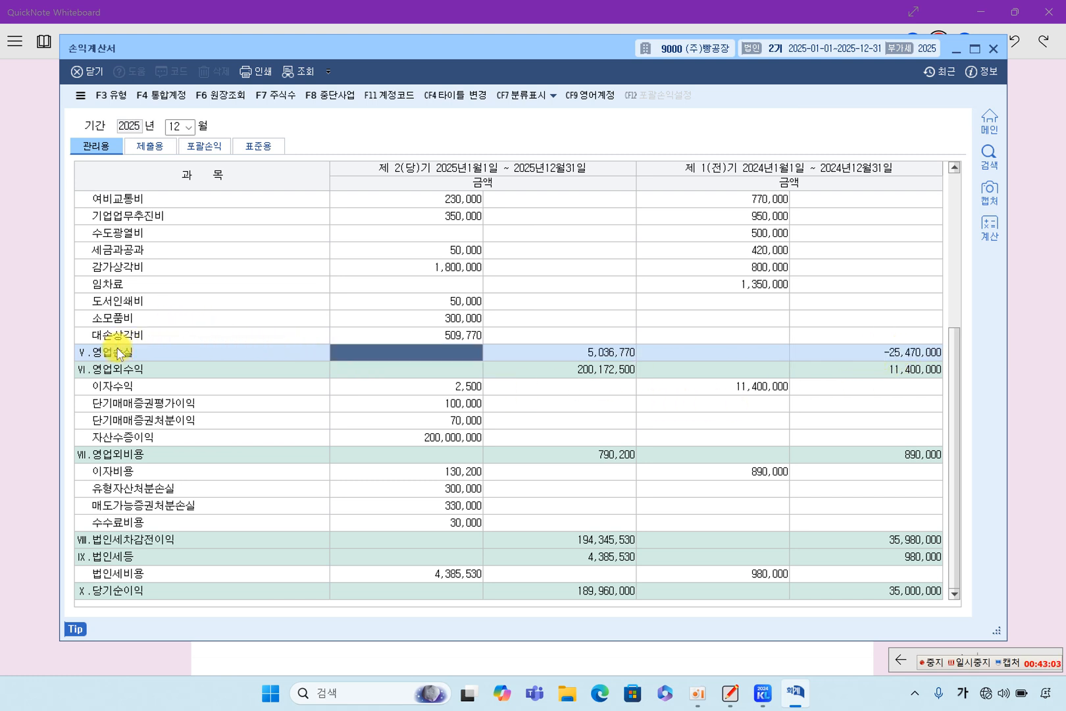
left_click(915, 349)
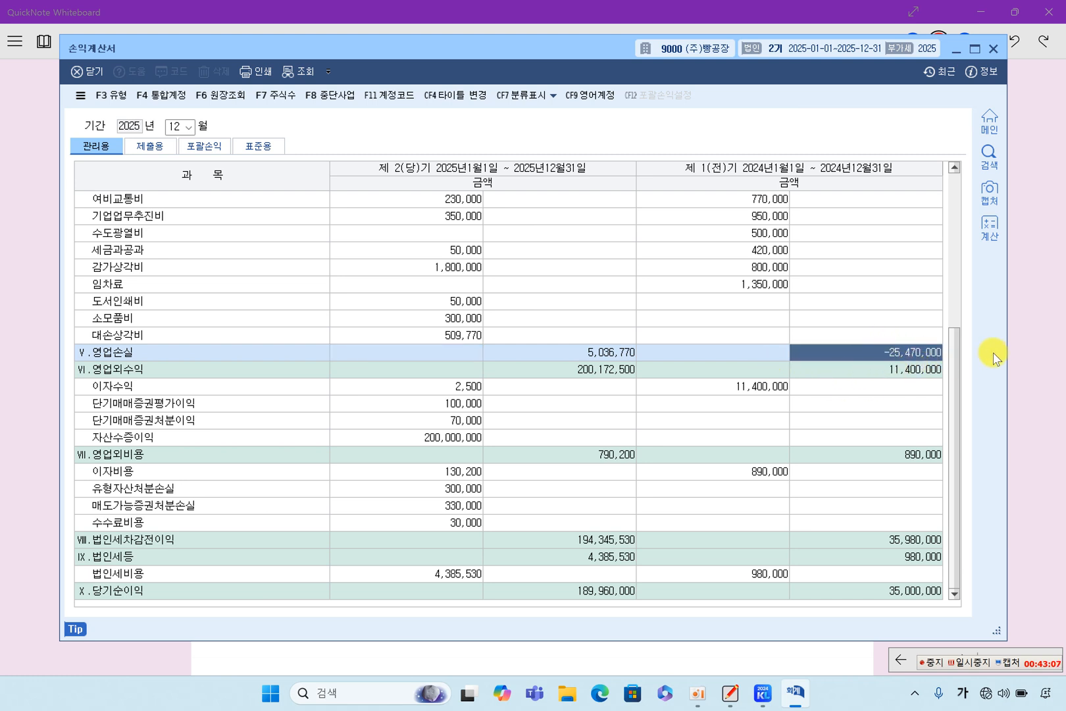
Step: Return to the whiteboard notes and review the 손익계산서 table through to the (3) 이익잉여금처분계산서 section
left_click(1047, 333)
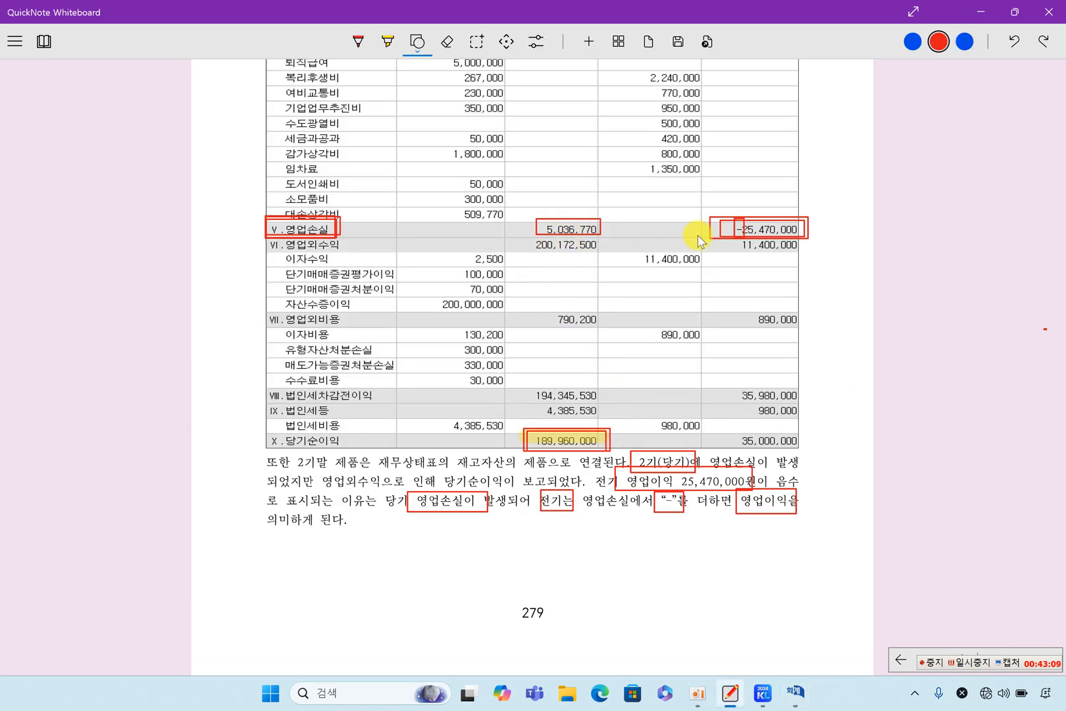
scroll(710, 275, "up", 4)
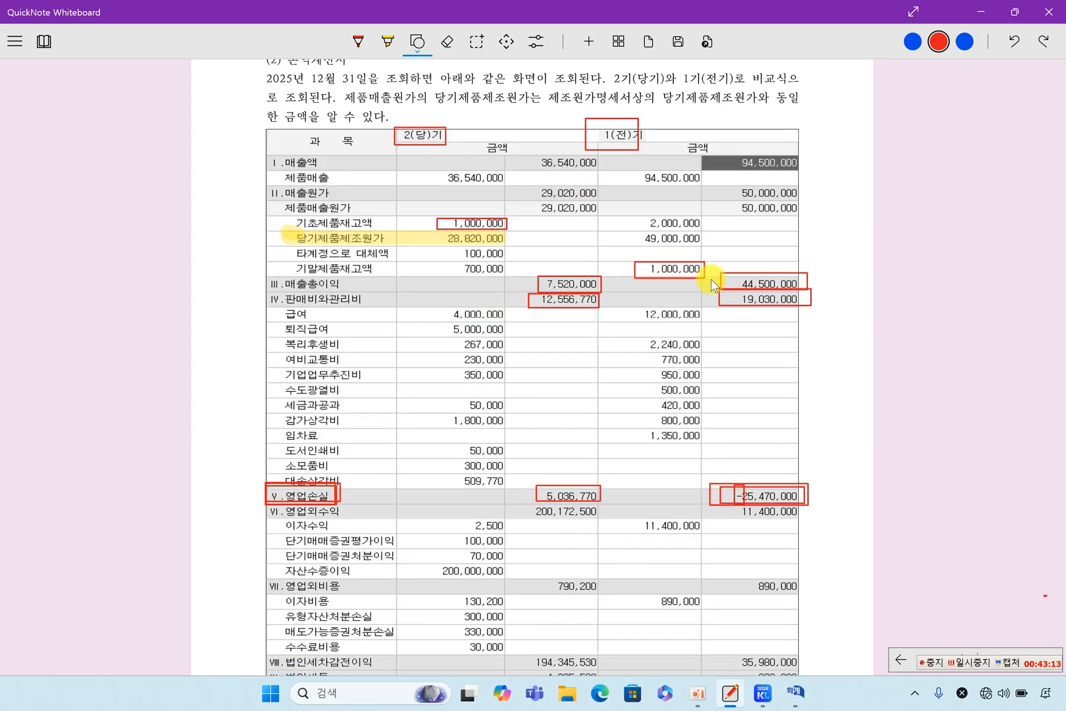
scroll(711, 283, "down", 3)
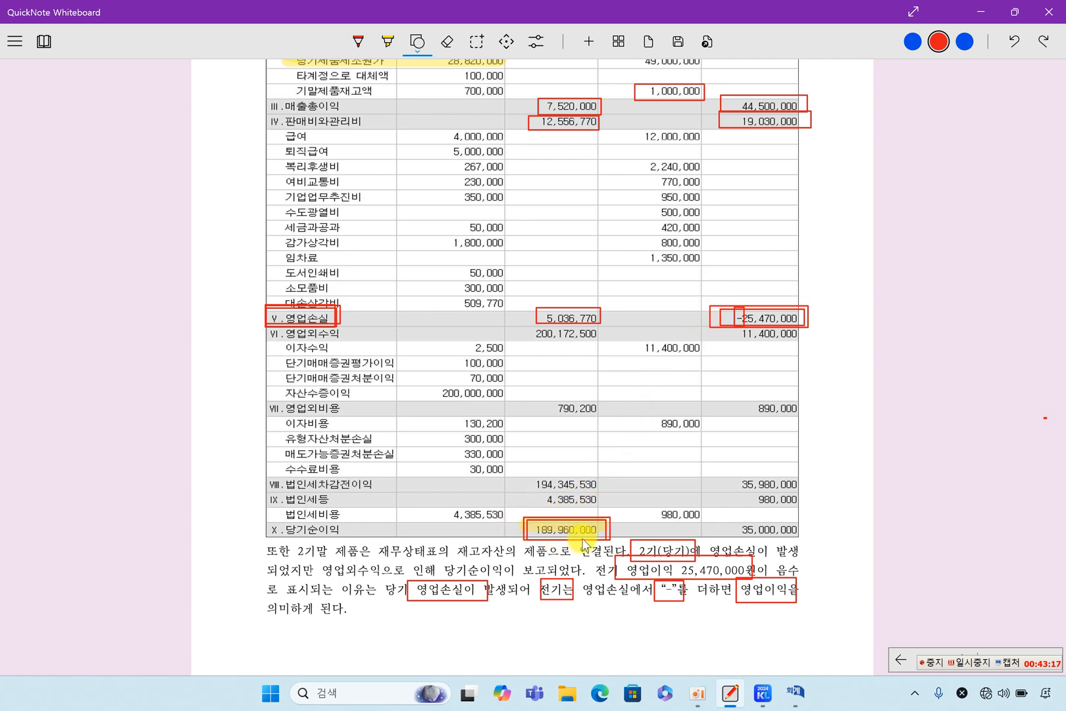
scroll(579, 538, "down", 10)
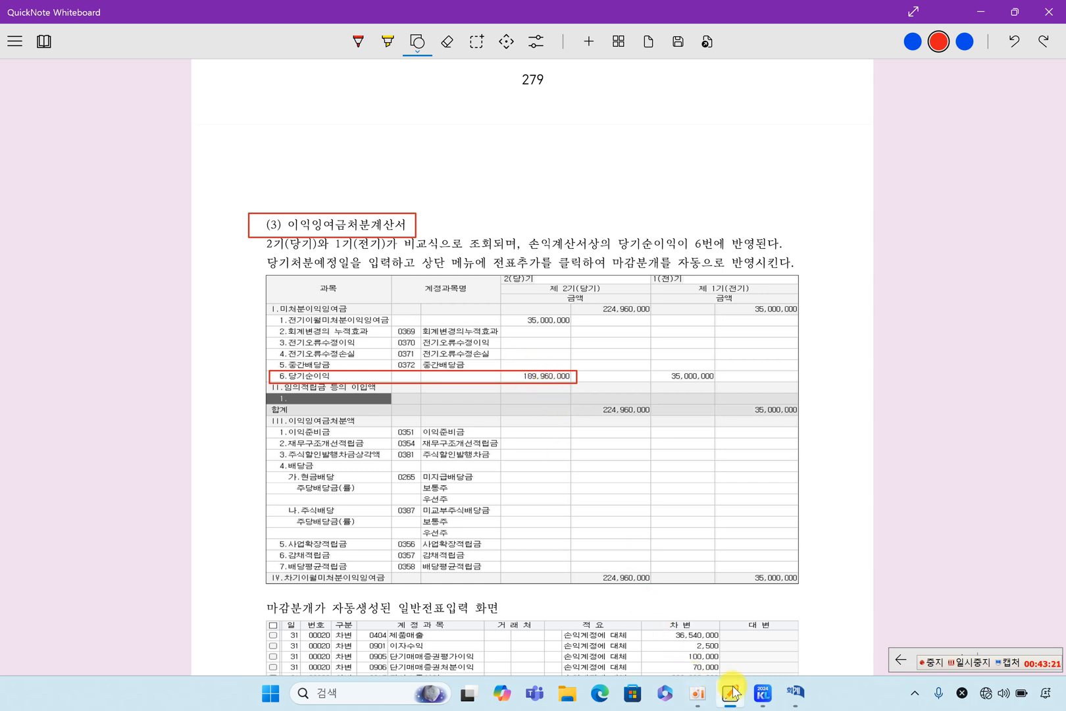
Step: Close the 손익계산서 in 케이렙 and bring up the 이익잉여금처분계산서
left_click(796, 696)
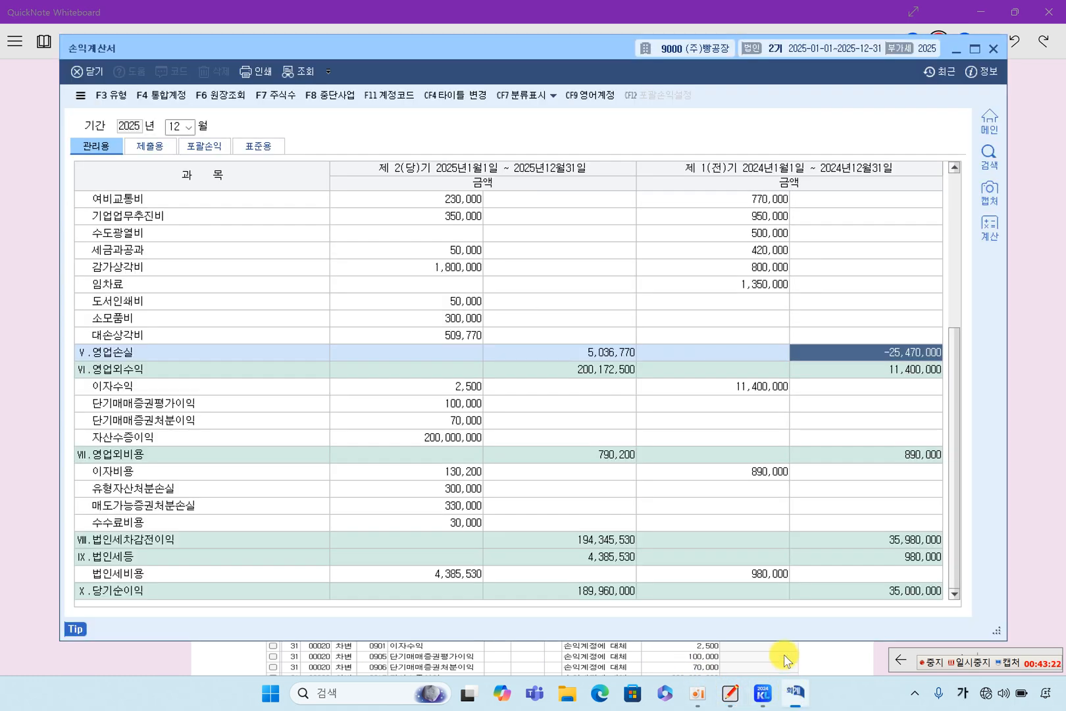
left_click(990, 60)
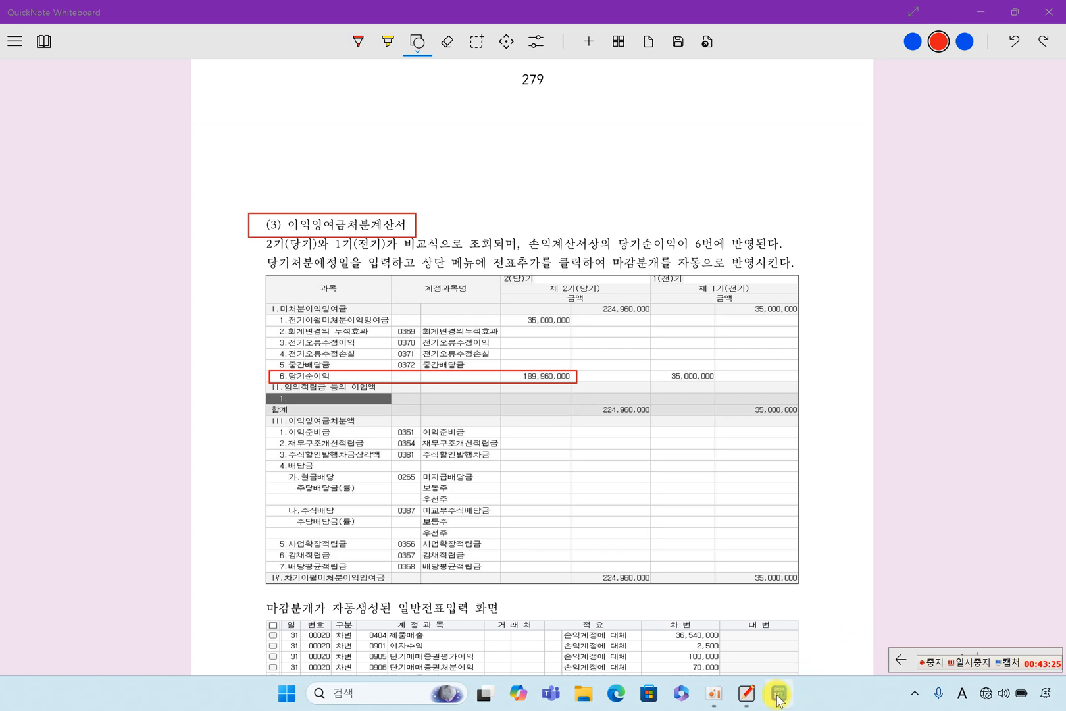
left_click(779, 693)
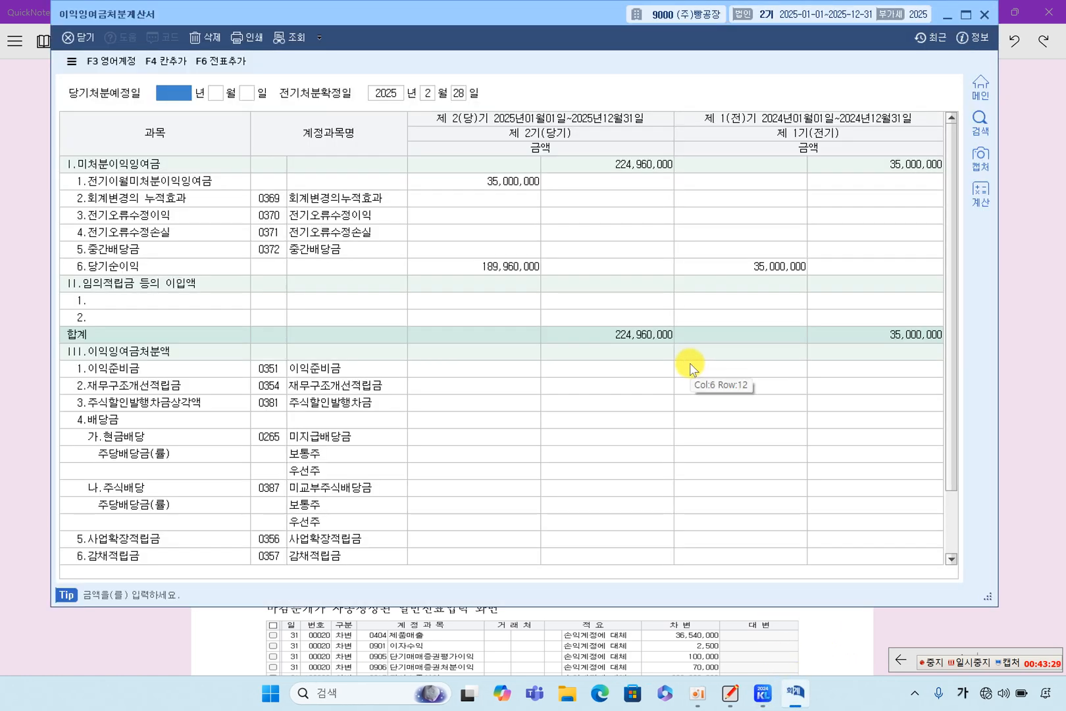
Step: Examine how the 2기 전기이월미처분이익잉여금 and 당기순이익 add up to 미처분이익잉여금, and compare the 1기 당기순이익
left_click(525, 274)
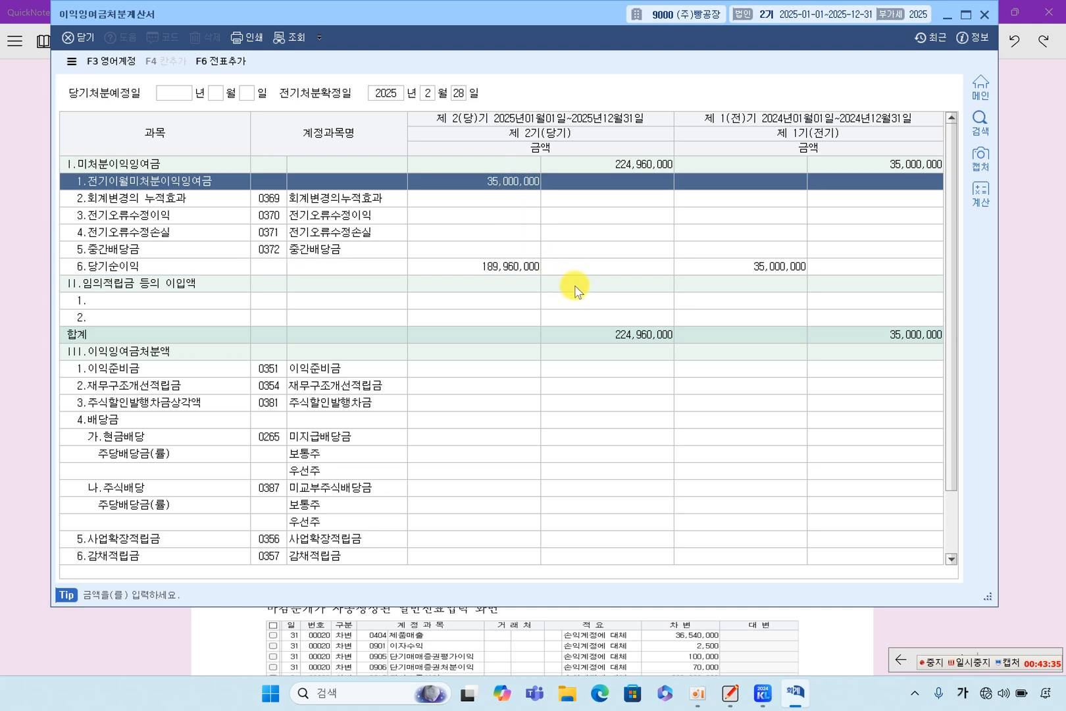
left_click(760, 266)
left_click(507, 182)
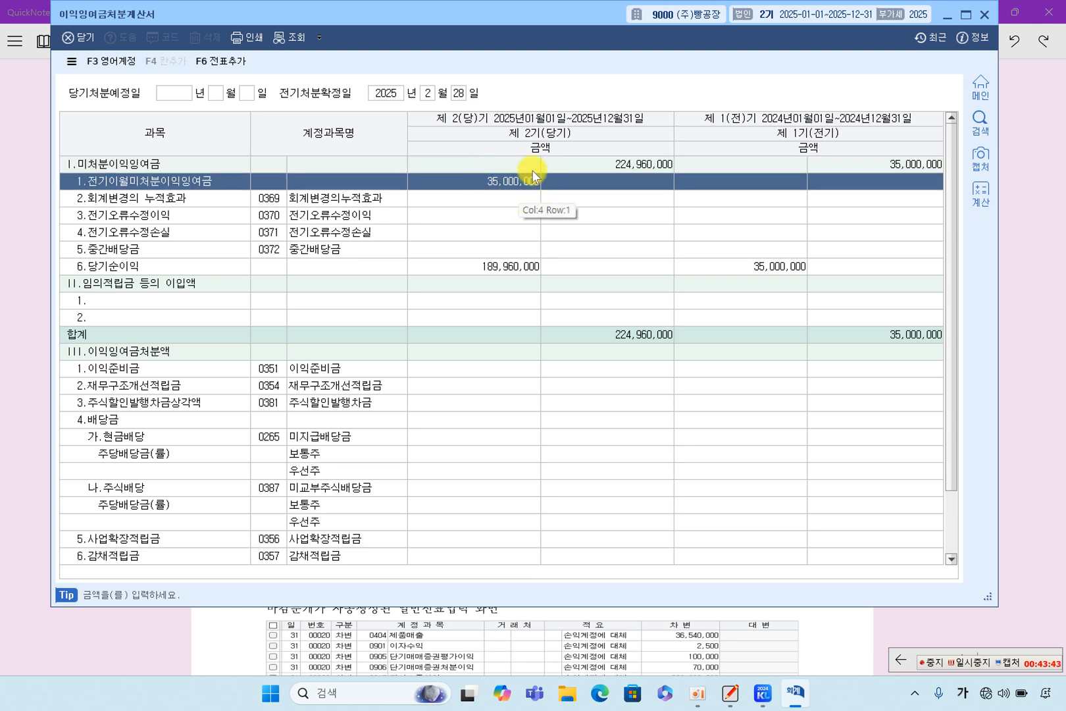
left_click(508, 267)
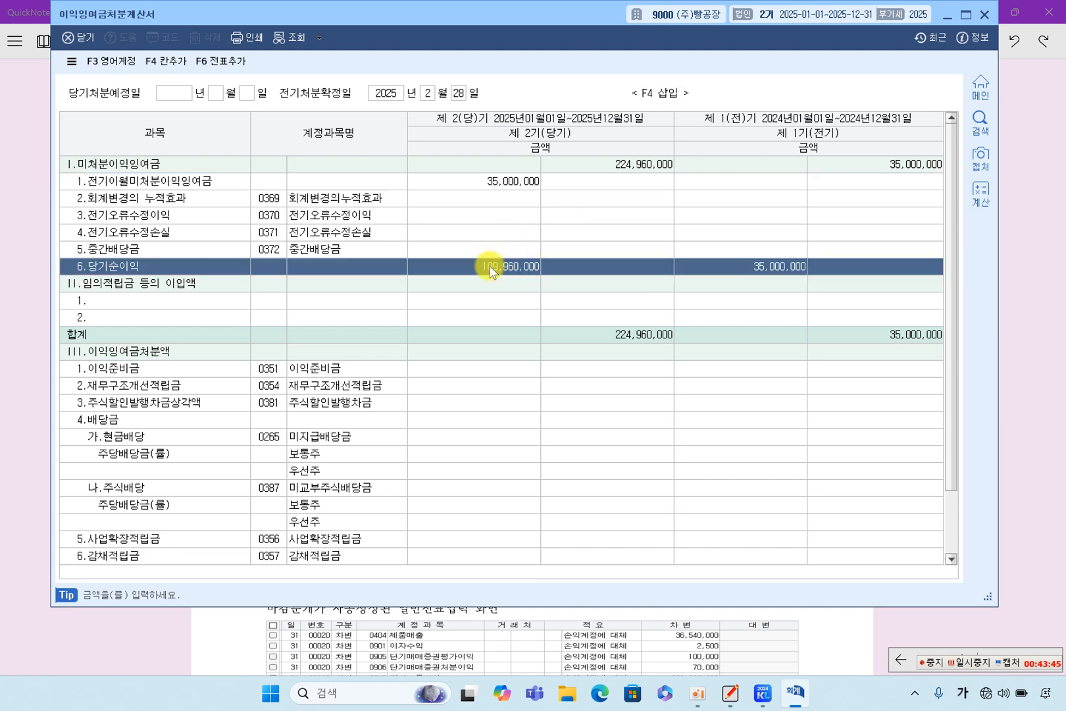
left_click(496, 181)
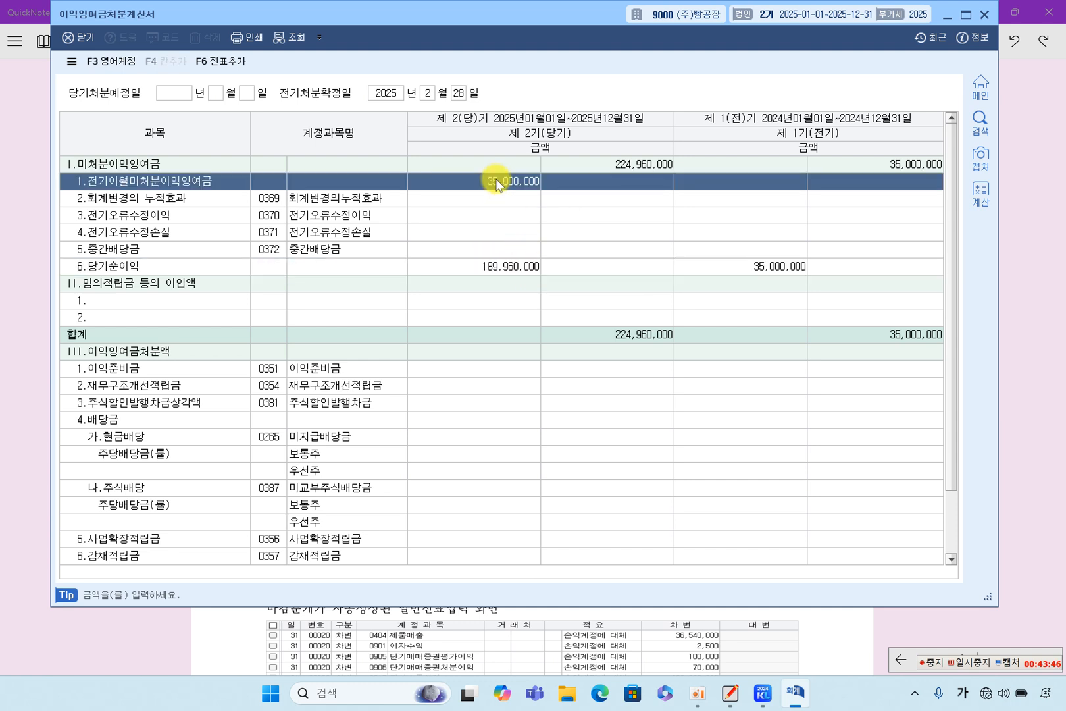
left_click(508, 268)
left_click(628, 174)
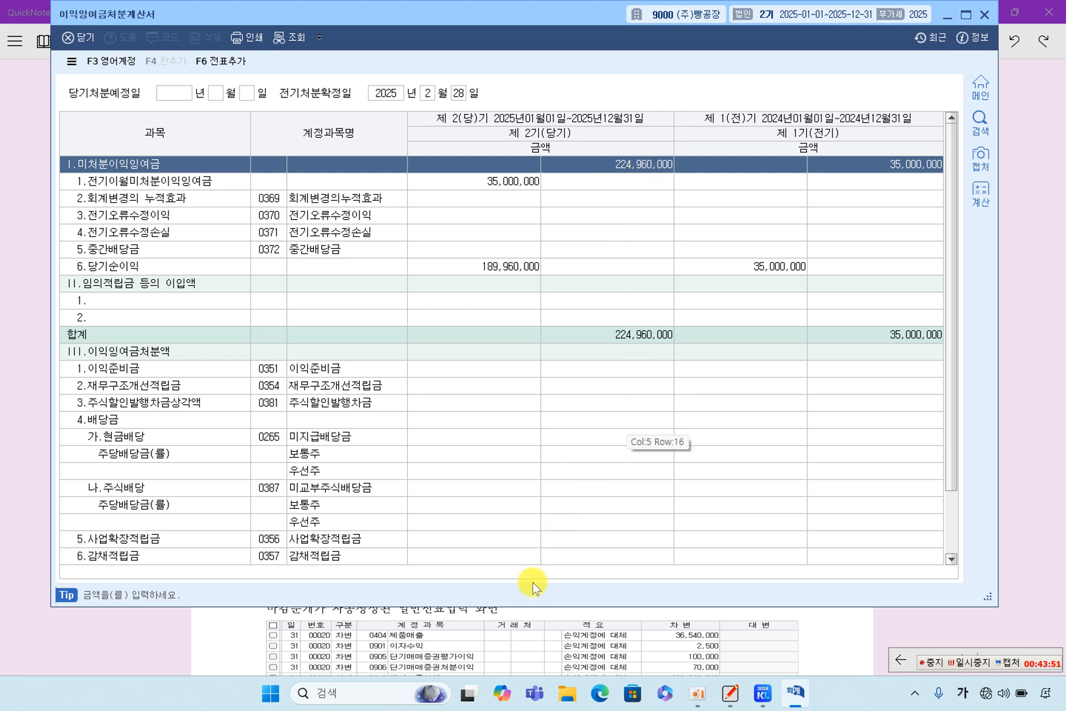
Step: In the notes, outline the 2기 미처분이익잉여금 amount in red and draw an arrow from 1기 당기순이익 to 2기 전기이월미처분이익잉여금
left_click(517, 631)
left_click_drag(588, 300, 658, 317)
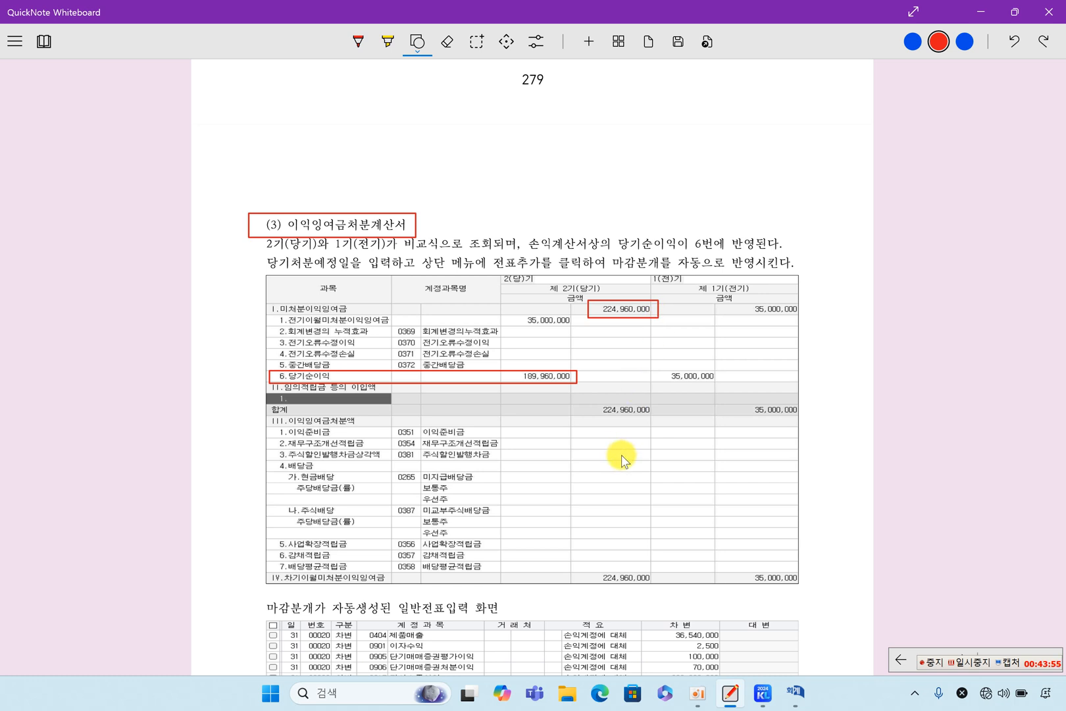
left_click(418, 41)
left_click(442, 270)
left_click_drag(664, 376, 574, 339)
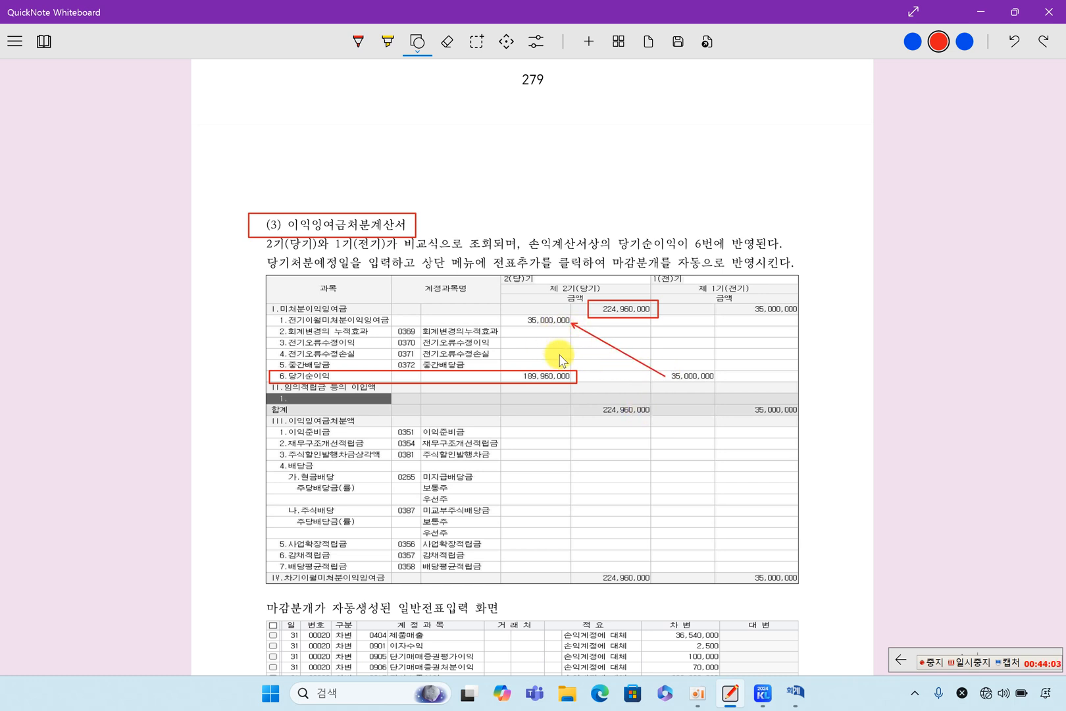
Step: Switch back to 케이렙 and examine the 합계, 현금배당, 주식배당, 이익잉여금처분액 and 차기이월미처분이익잉여금 rows
left_click(801, 692)
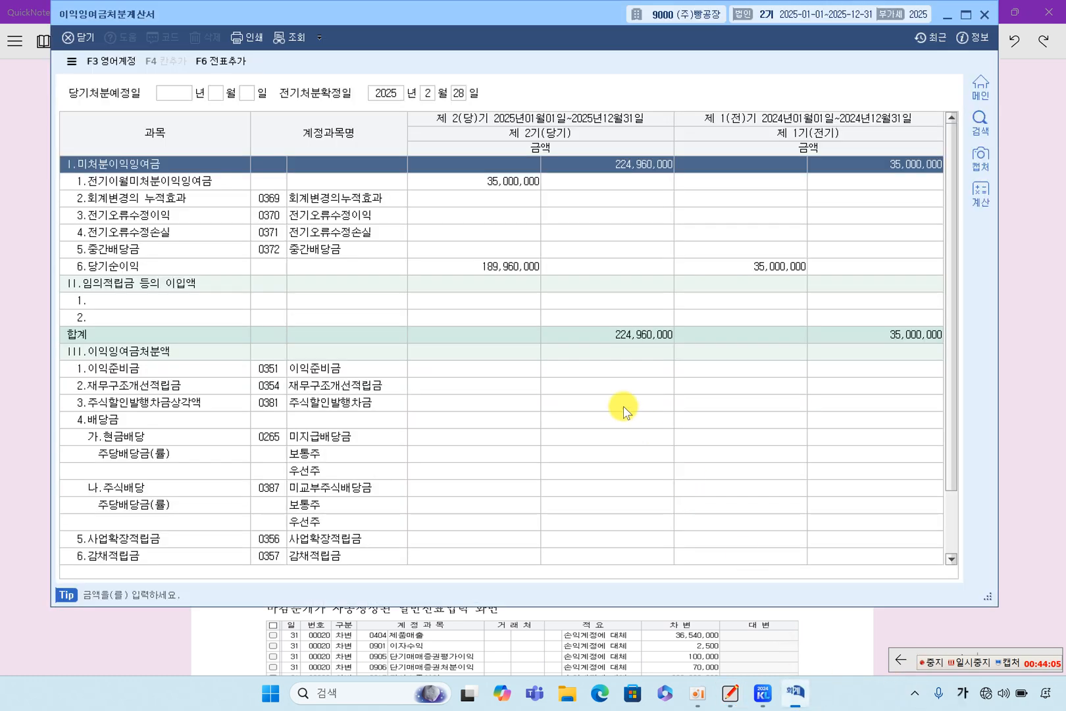
left_click(629, 342)
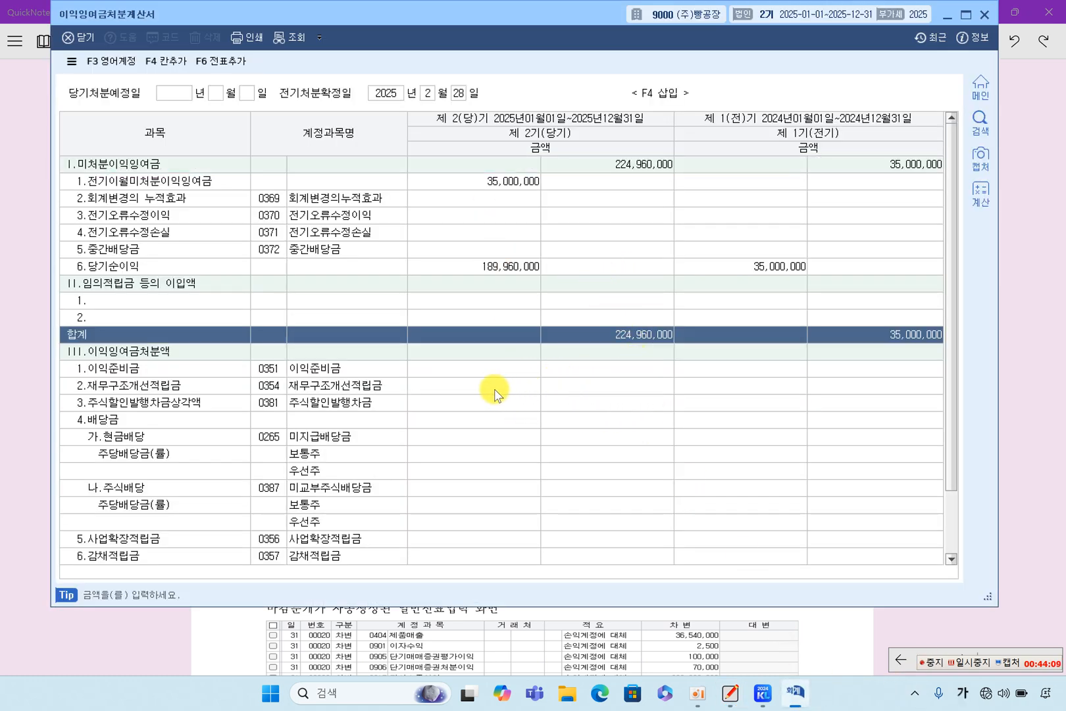
scroll(498, 393, "down", 1)
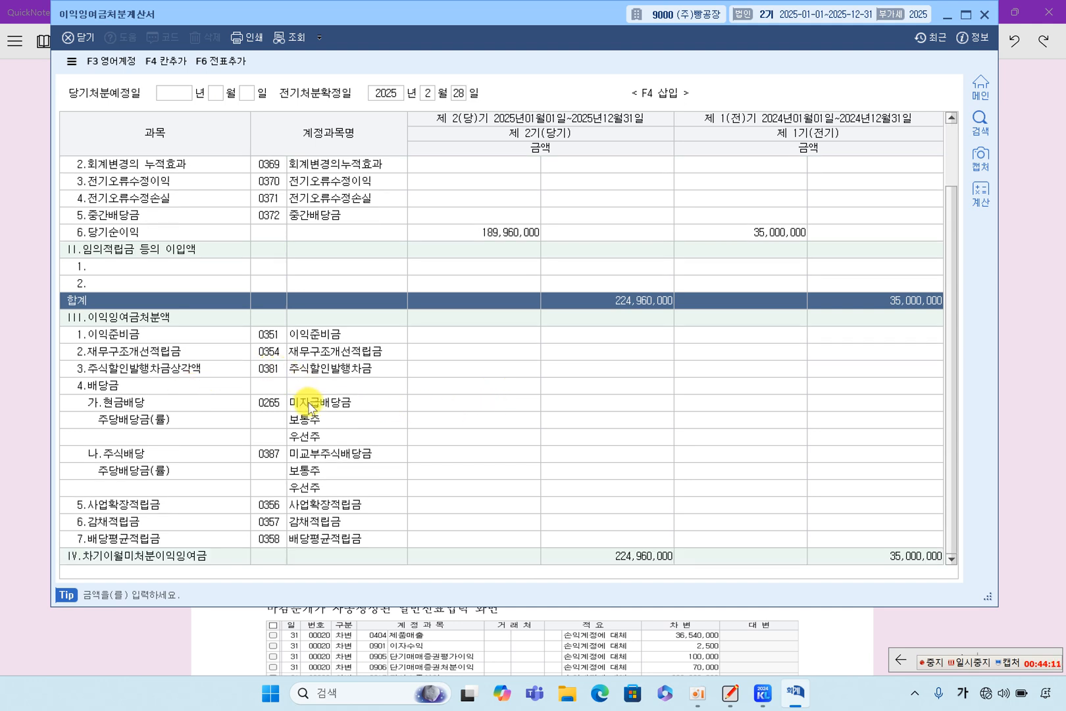
left_click(193, 404)
left_click(187, 454)
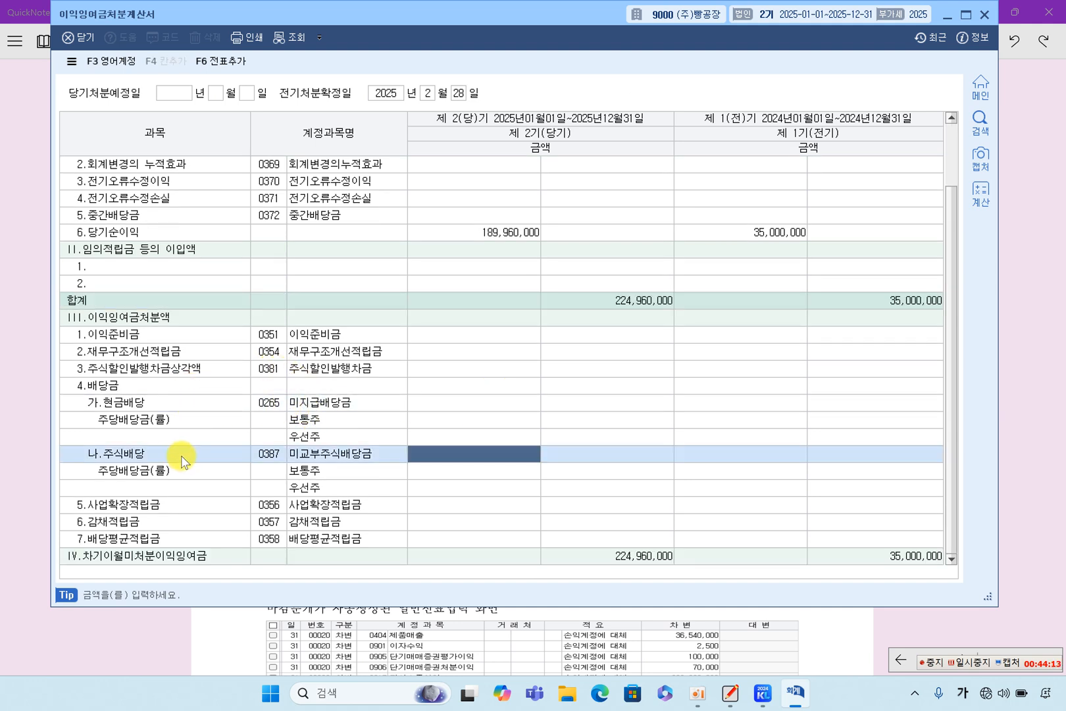
left_click(145, 317)
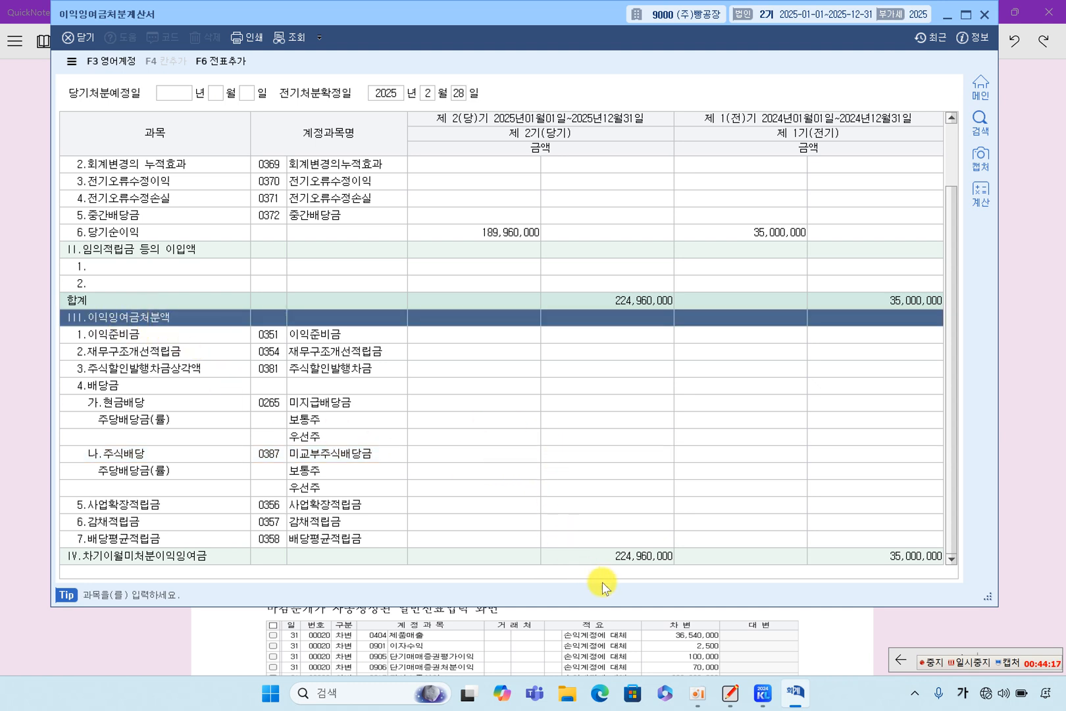
left_click(616, 557)
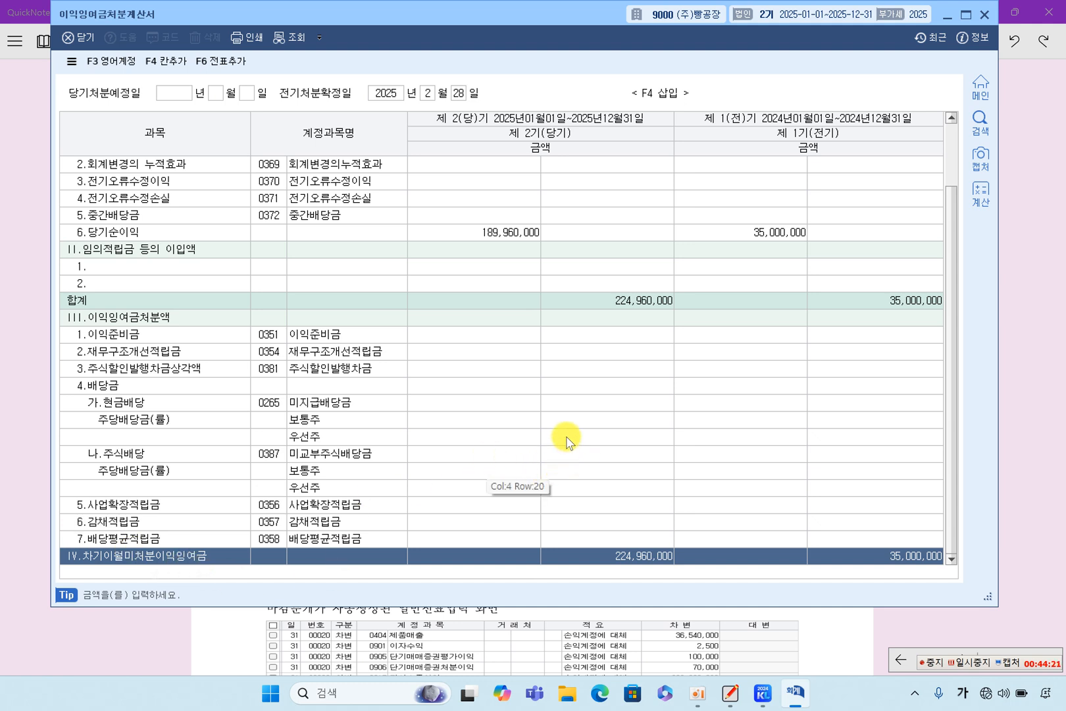
Step: Compare the 2기 amount cells for 현금배당 and 주식배당 with the 합계 and 미처분이익잉여금 totals
left_click(496, 405)
scroll(500, 422, "up", 1)
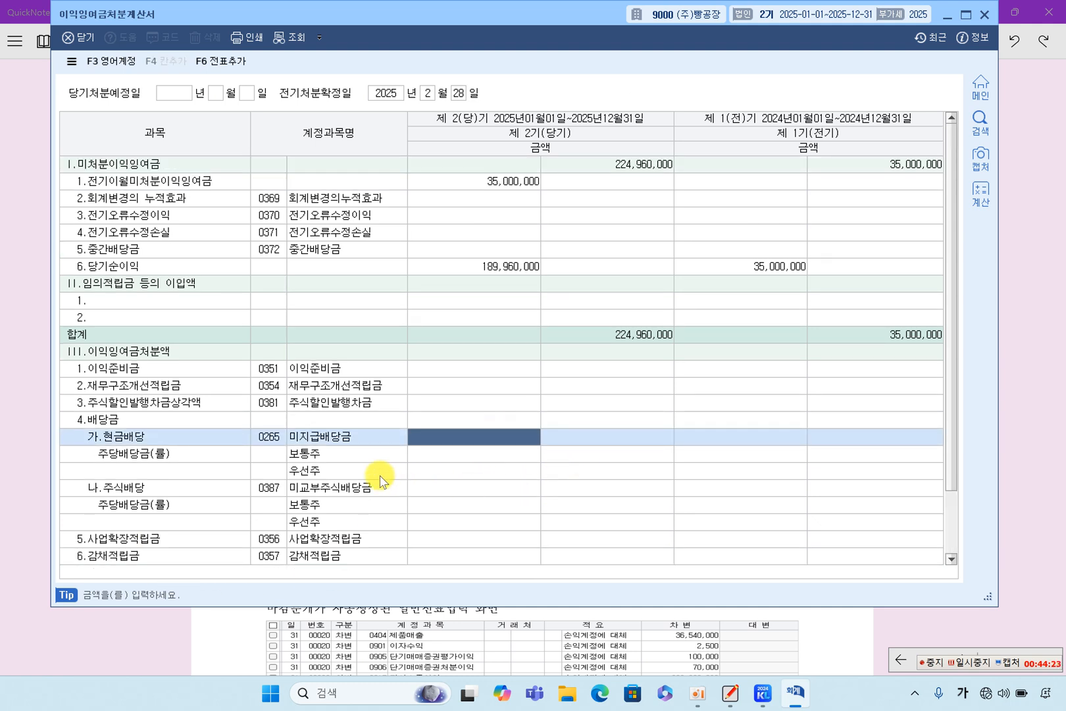
left_click(503, 487)
left_click(471, 437)
left_click(471, 494)
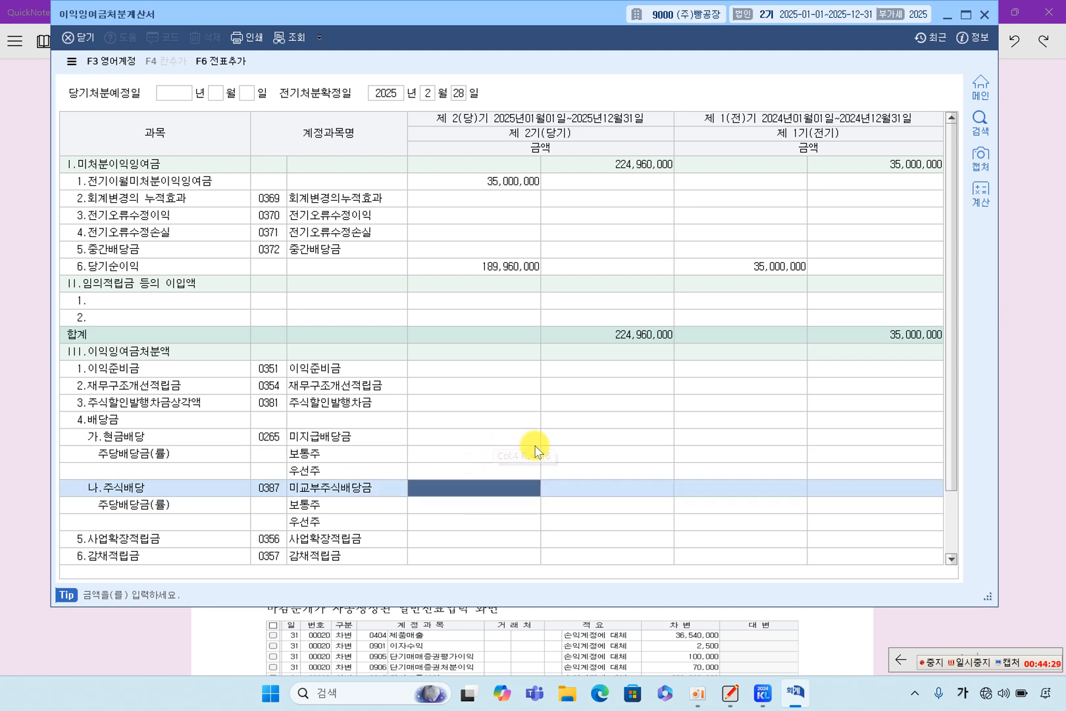
left_click(629, 334)
left_click(630, 165)
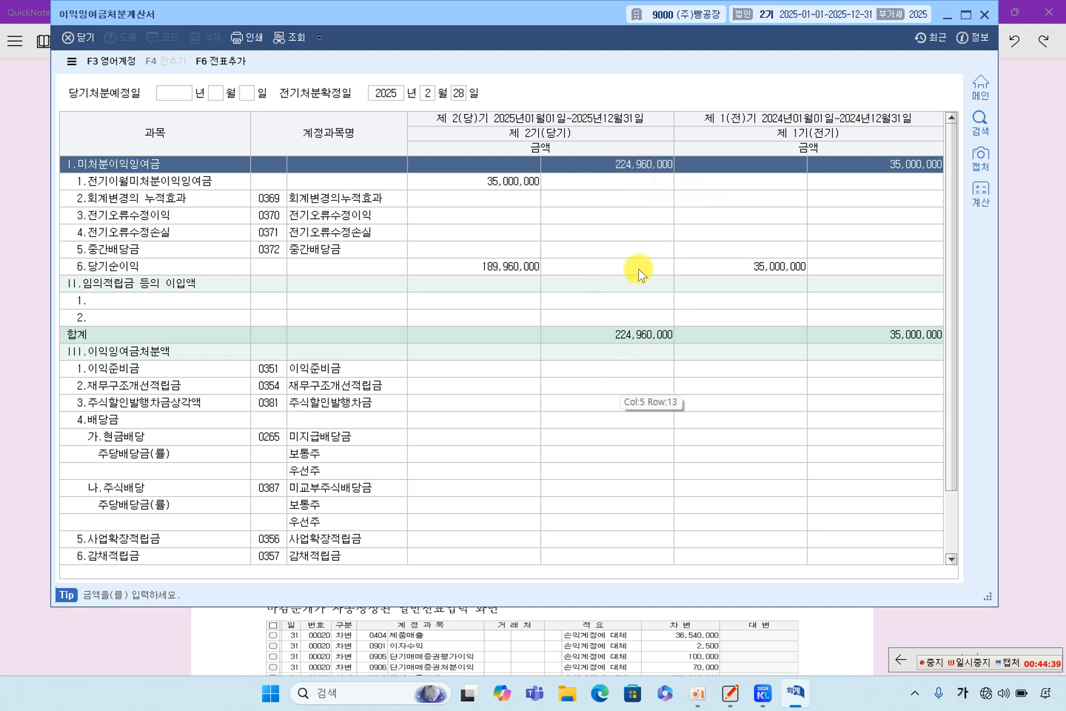
Step: Review the 배당금 section's 보통주, 우선주, 미지급배당금 and 미교부주식배당금 entries against the 2기 미처분이익잉여금
left_click(304, 454)
left_click(318, 505)
left_click(305, 538)
left_click(332, 471)
left_click(339, 488)
left_click(340, 472)
left_click(359, 420)
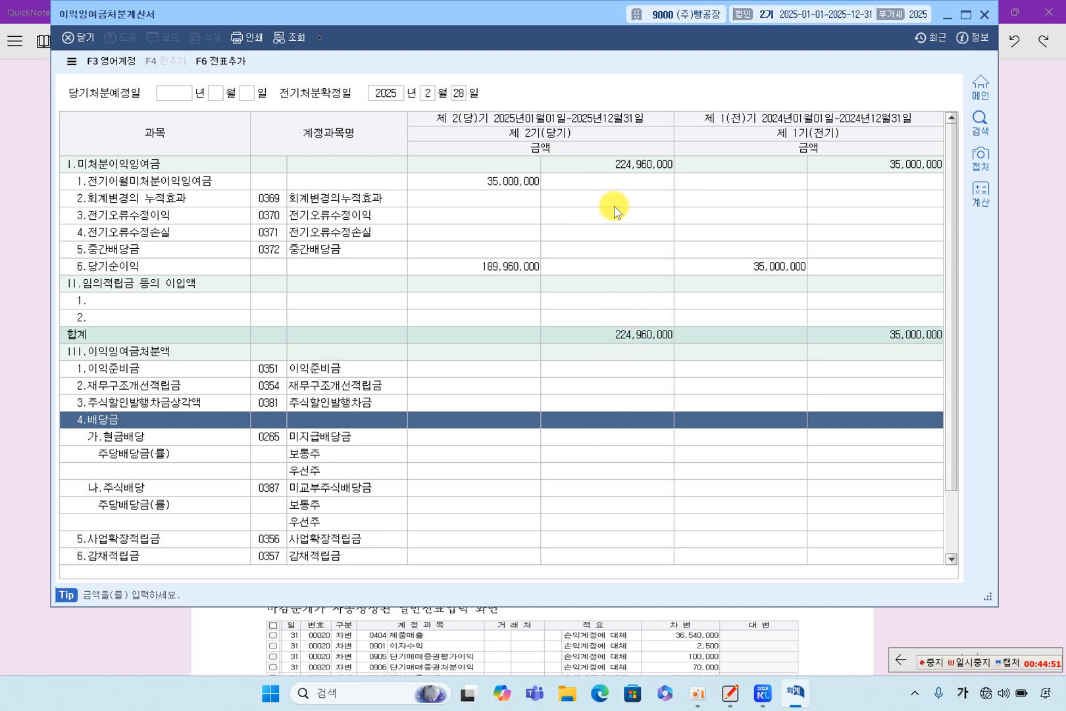
left_click(624, 167)
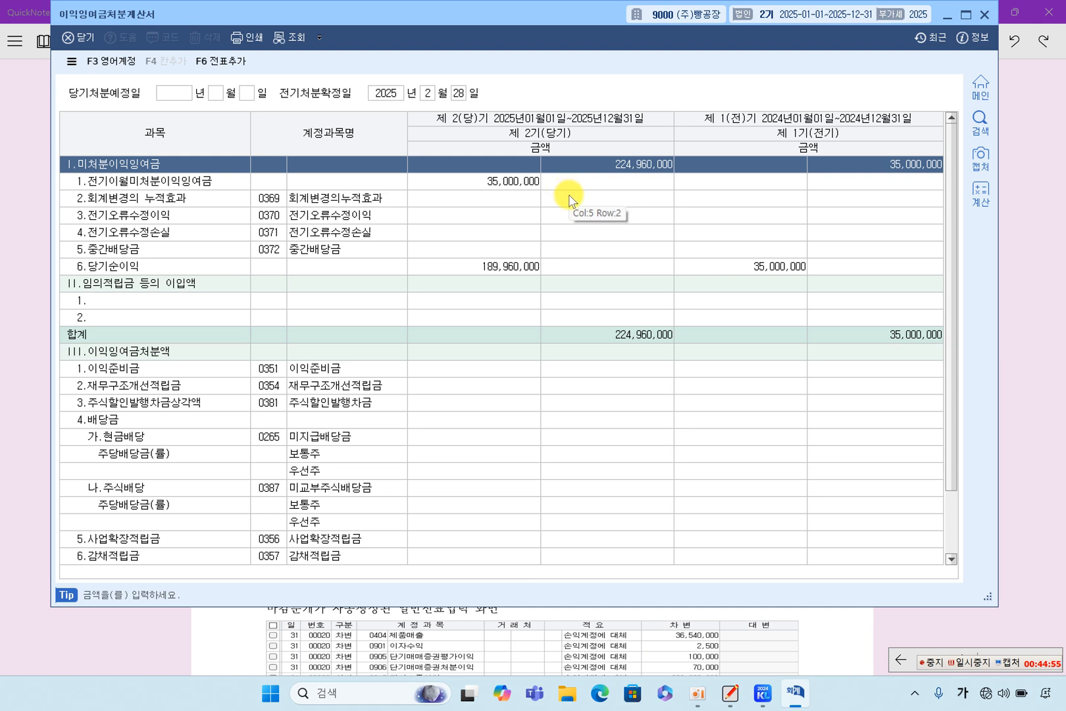
left_click(330, 454)
left_click(324, 510)
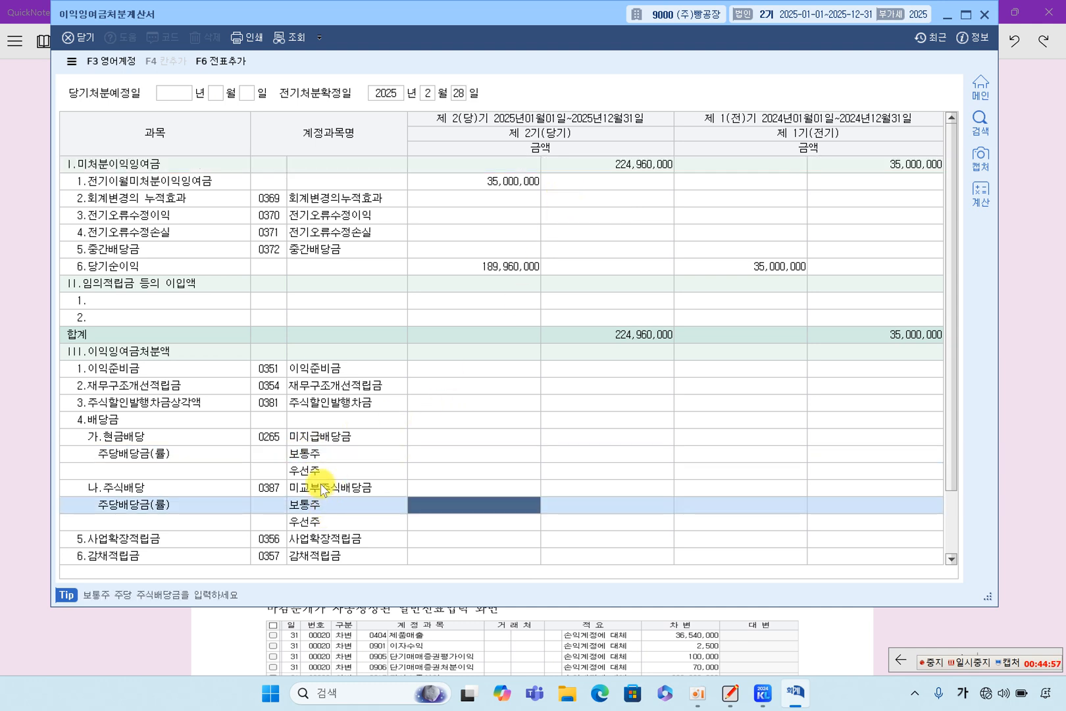
left_click(326, 436)
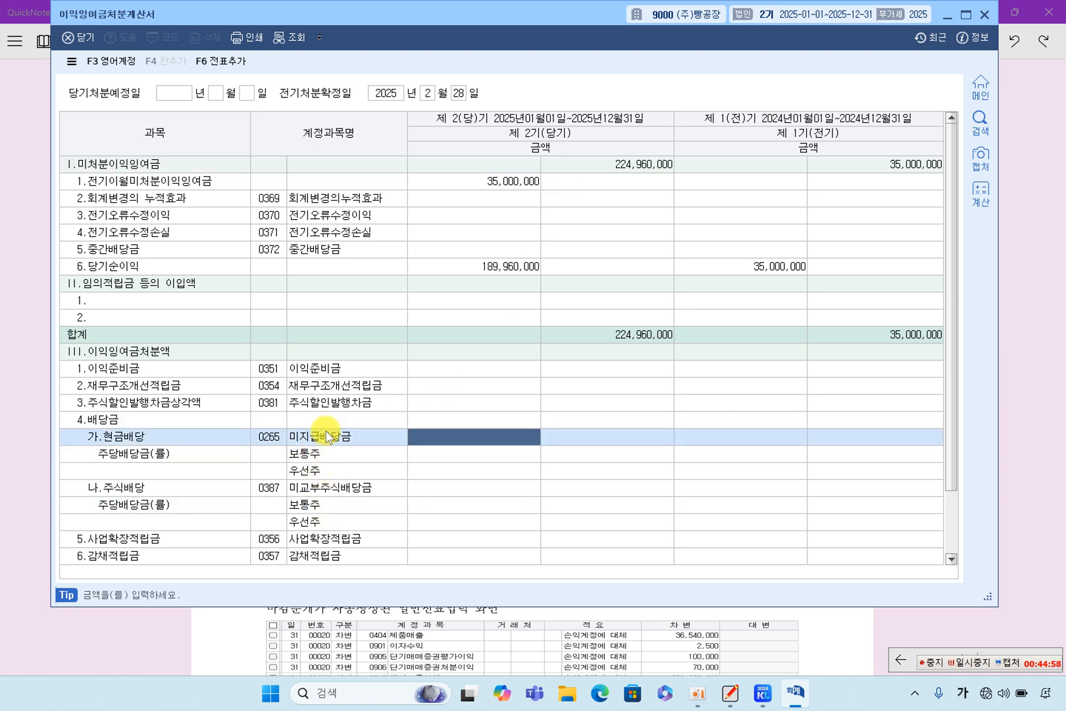
Step: Examine the 주식배당, 차기이월미처분이익잉여금 and 미처분이익잉여금 rows of the 이익잉여금처분계산서
left_click(325, 505)
left_click(326, 492)
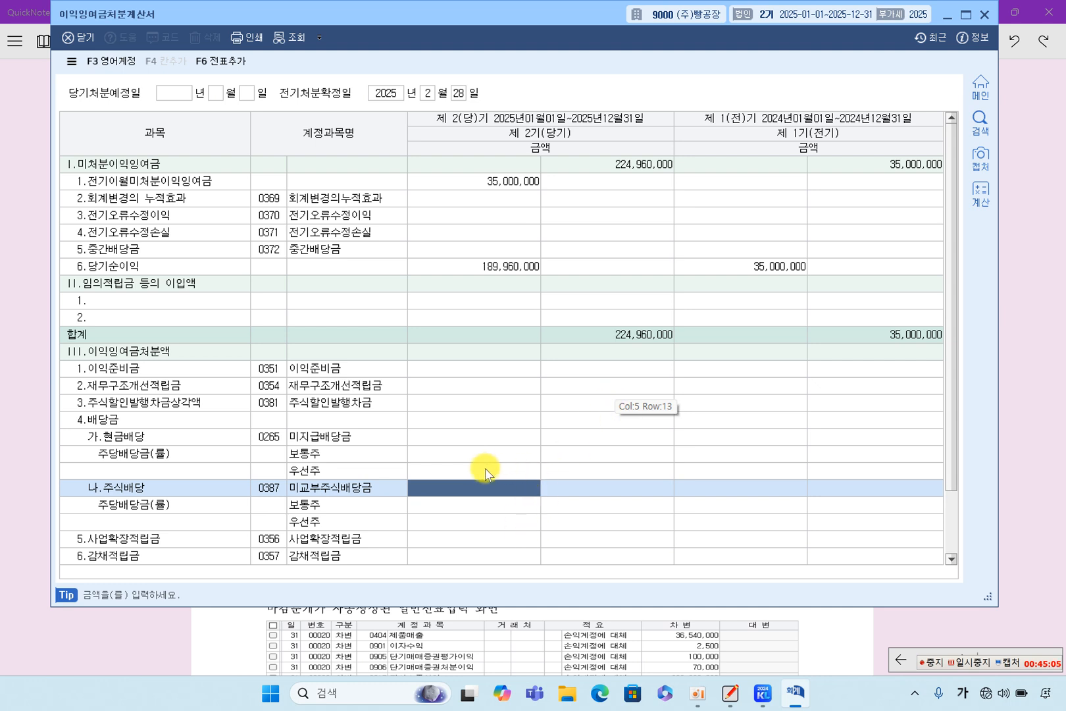
scroll(484, 468, "down", 1)
left_click(626, 559)
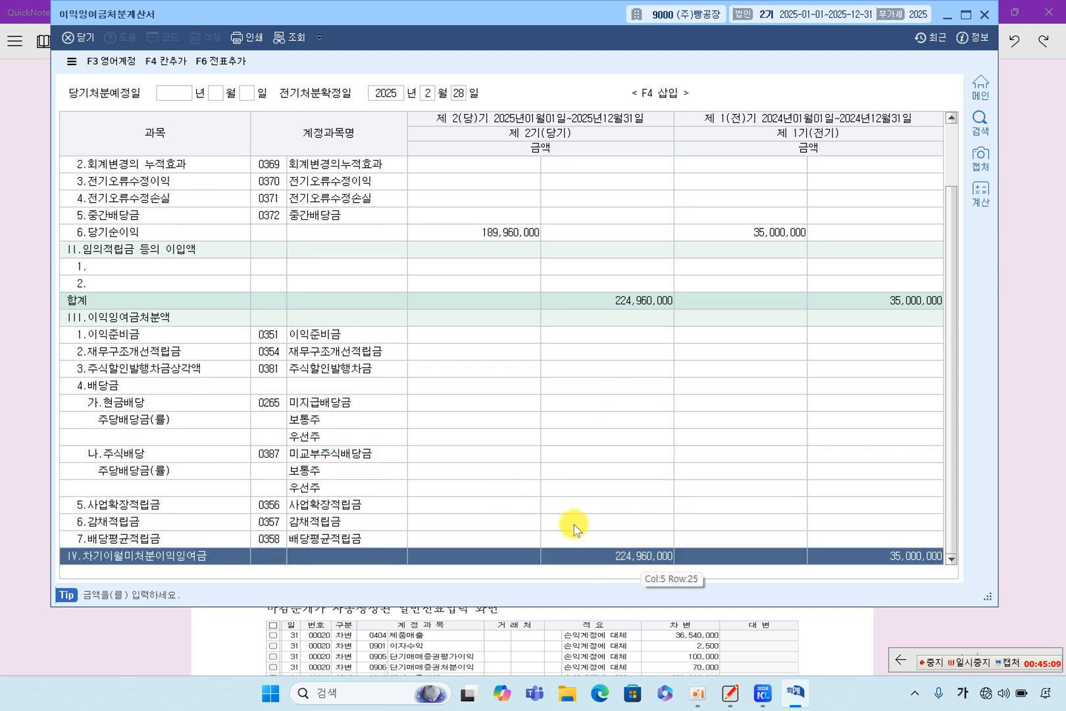
scroll(519, 442, "up", 1)
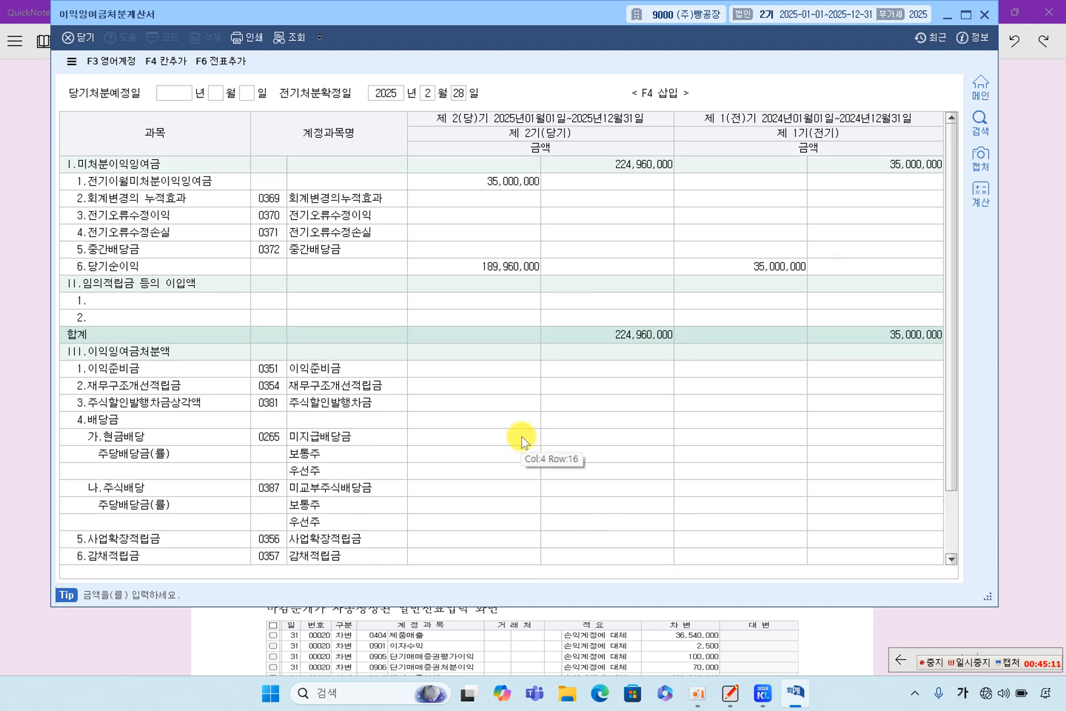
left_click(637, 171)
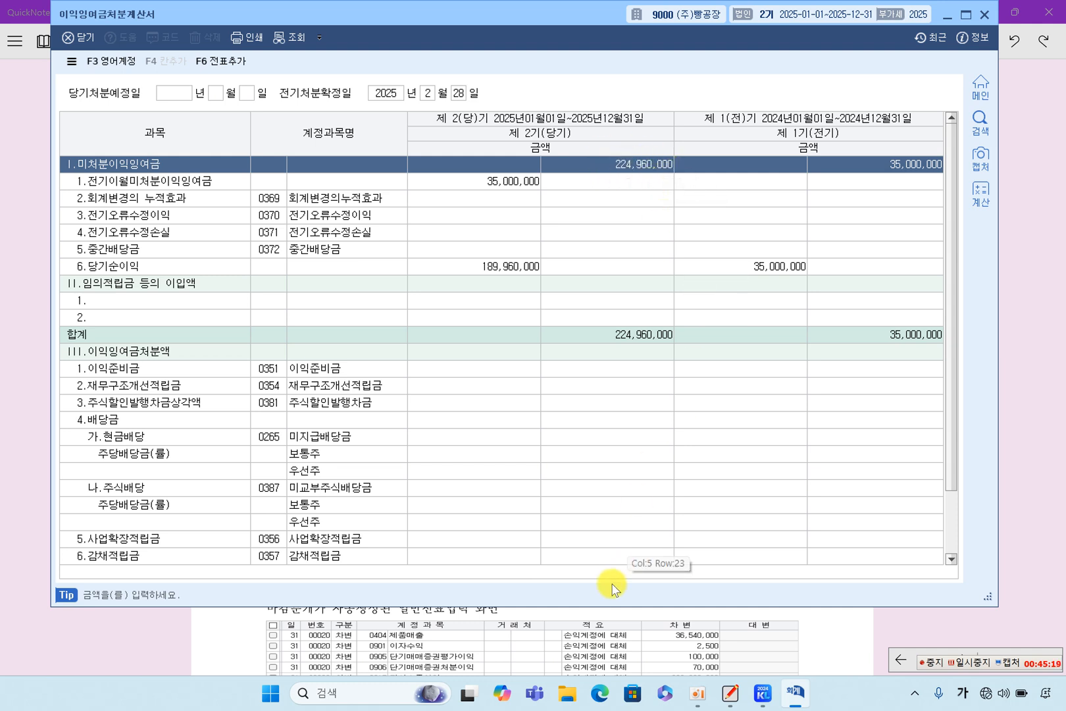
Step: Switch to the QuickNote Whiteboard notes and go to the (4) 재무상태표 조회 section
left_click(606, 637)
scroll(605, 520, "down", 3)
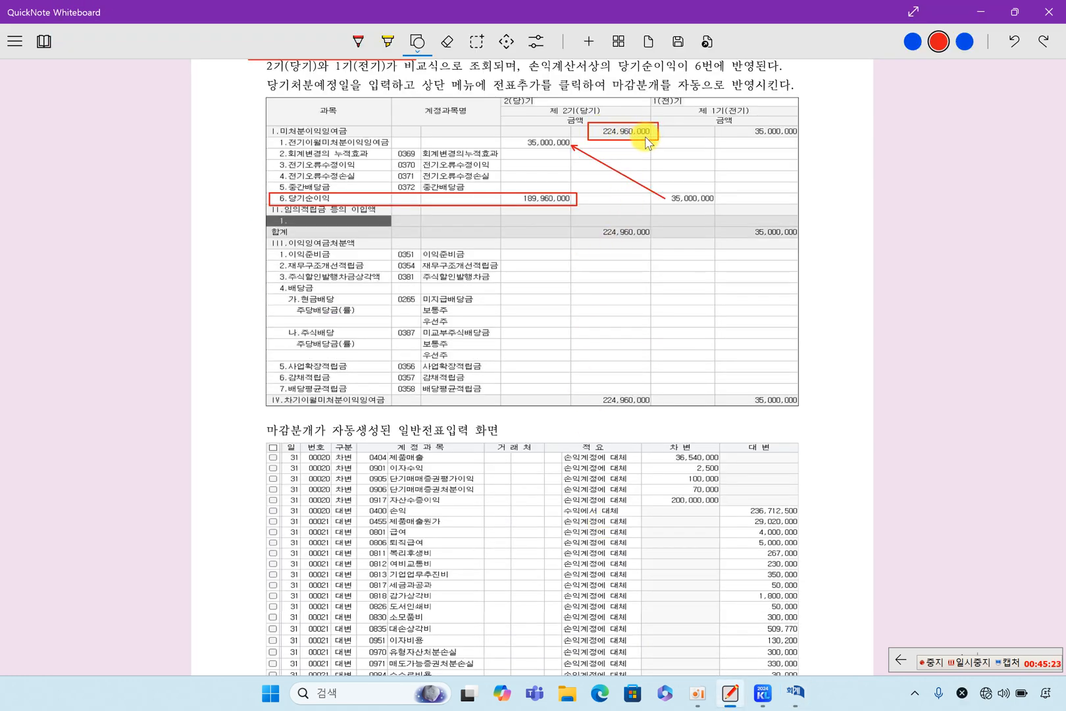
scroll(631, 230, "down", 12)
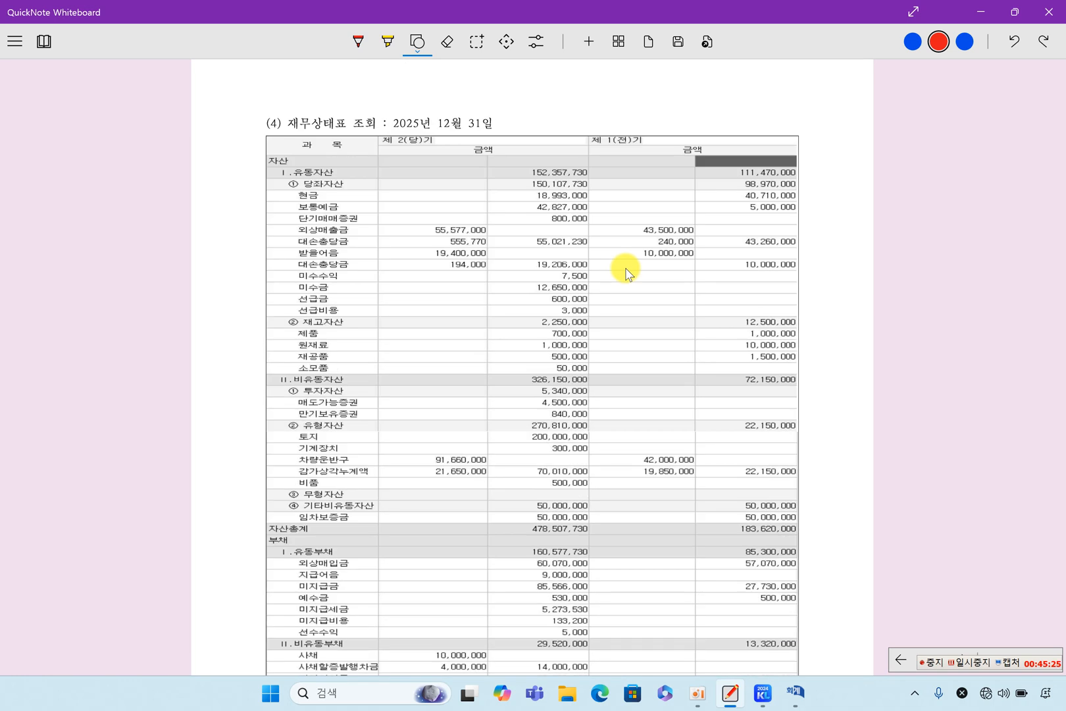
mouse_move(273, 106)
left_mouse_down()
mouse_move(383, 136)
mouse_move(372, 105)
left_mouse_up()
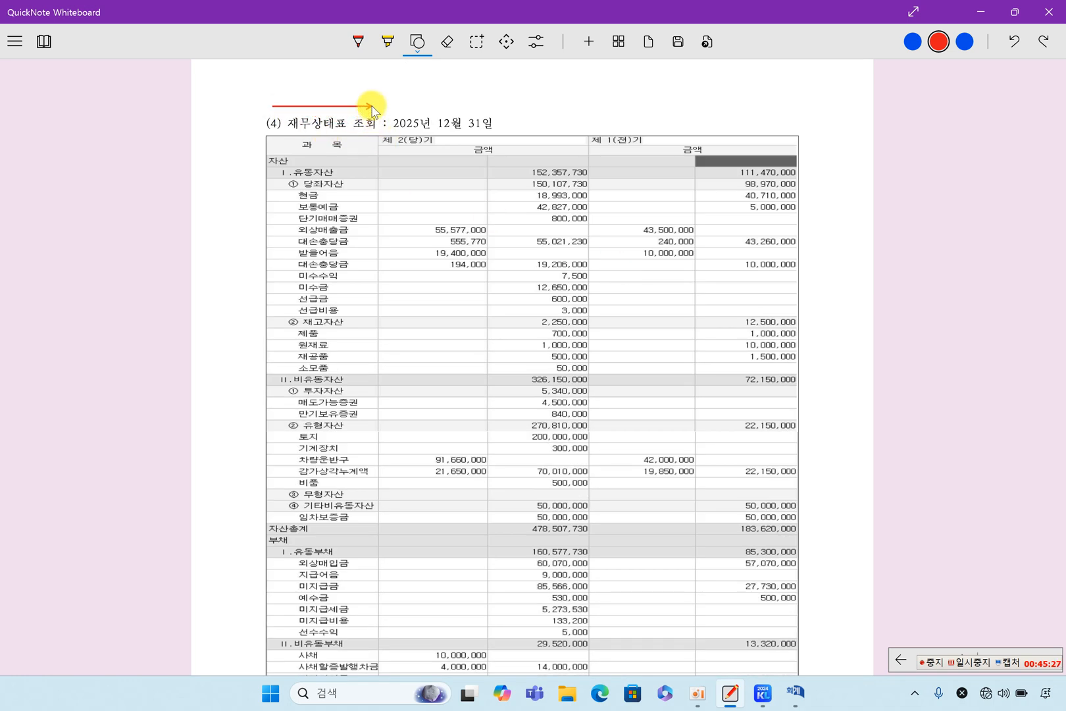
left_click(445, 47)
left_click_drag(279, 124, 298, 95)
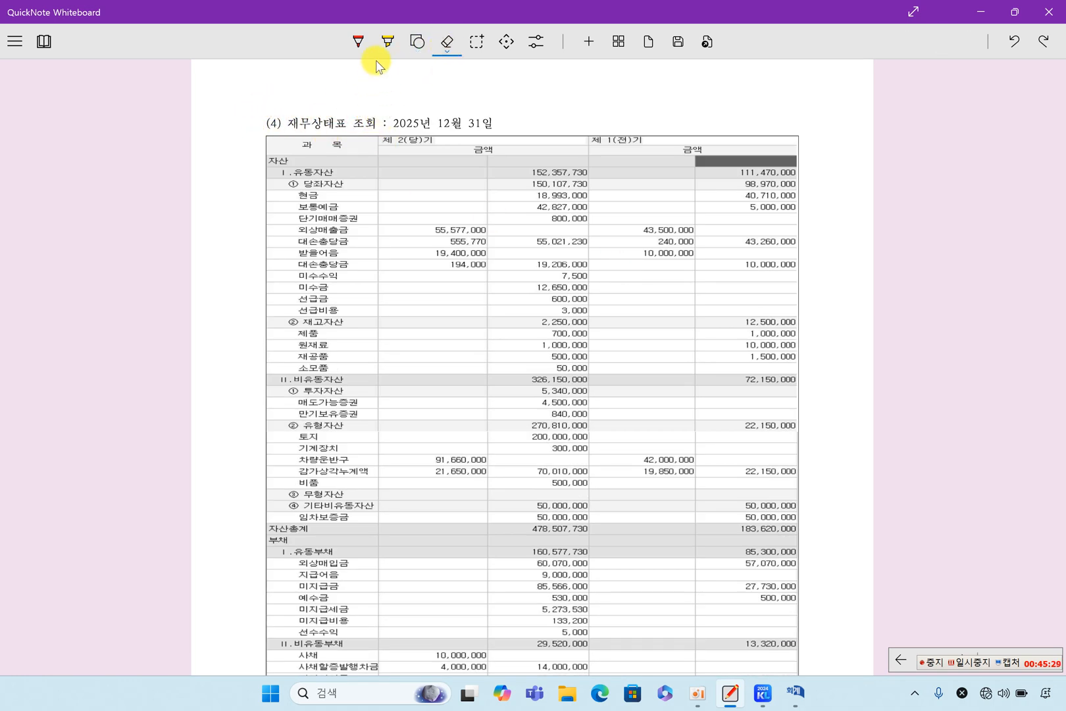
left_click(414, 44)
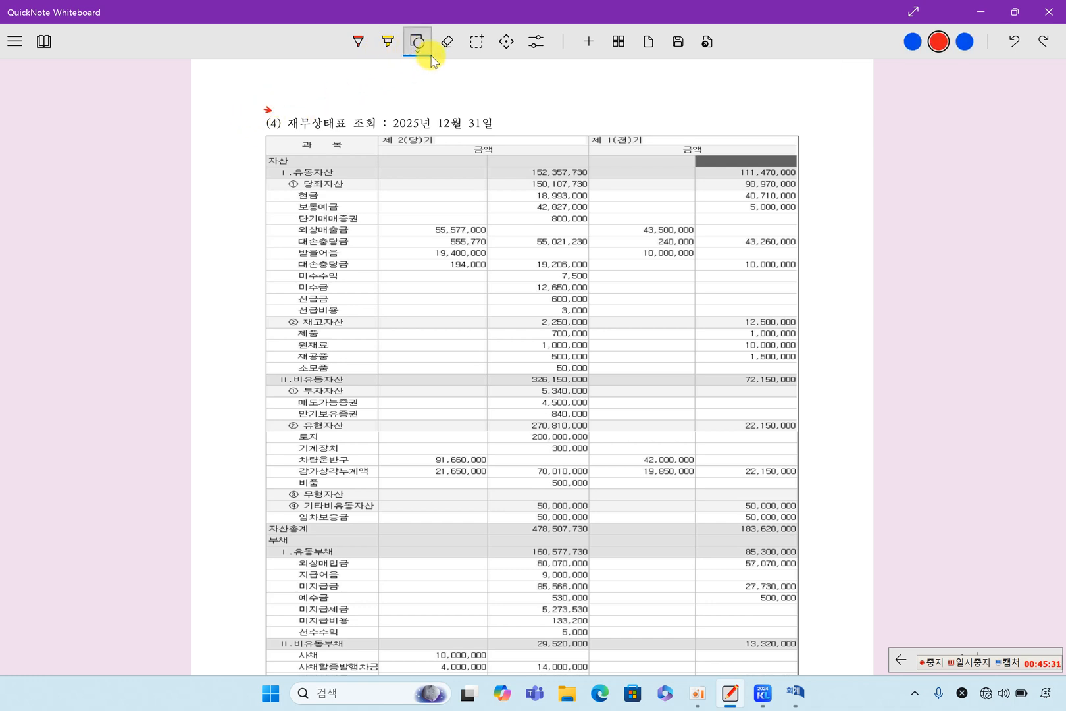
left_click(446, 43)
left_click(421, 44)
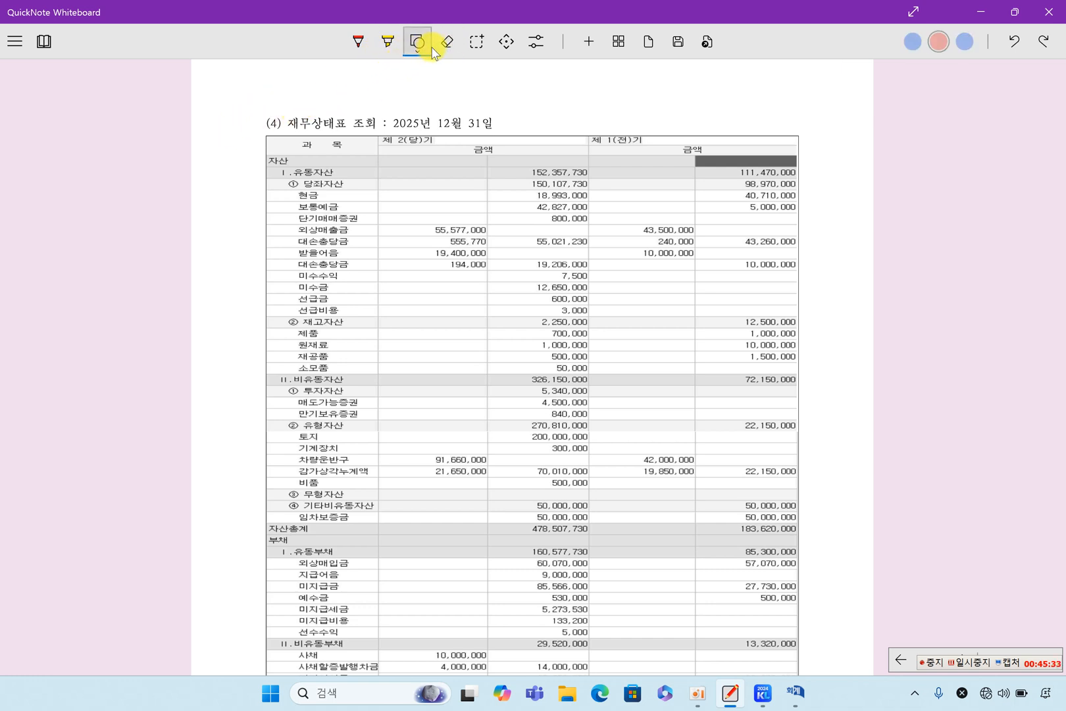
Step: Draw red rectangles around the (4) 재무상태표 heading and the 미처분이익잉여금 row with its 2기 amount in the balance sheet
left_click(419, 46)
left_click(444, 117)
left_click_drag(248, 116, 349, 129)
scroll(351, 409, "down", 3)
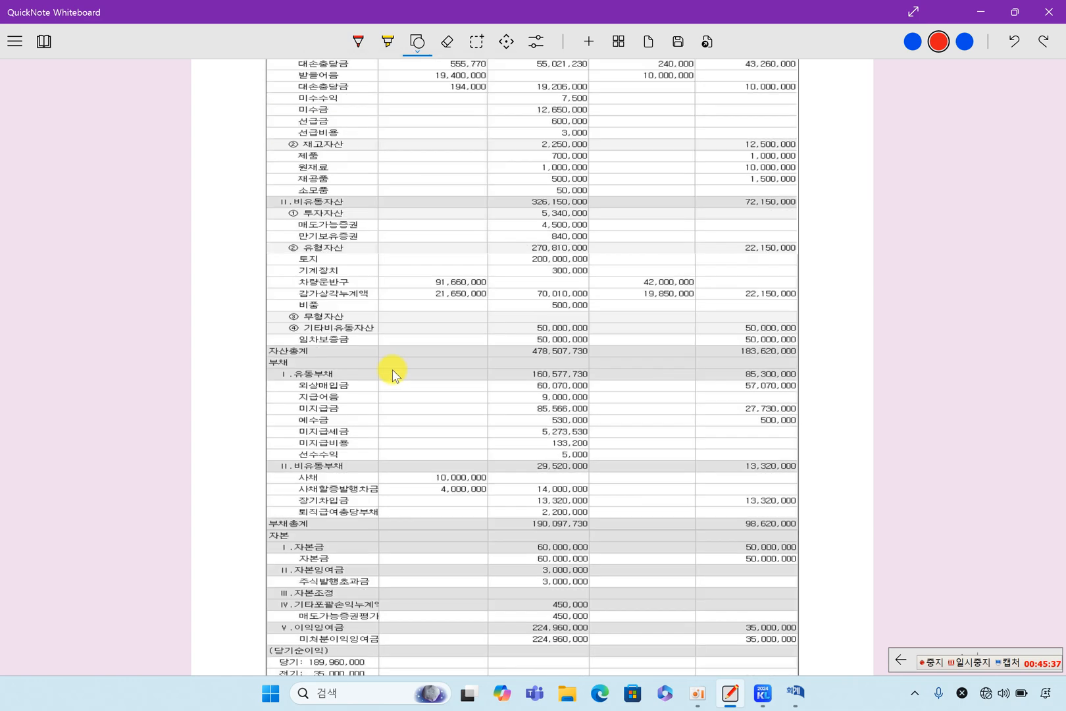
scroll(326, 506, "down", 2)
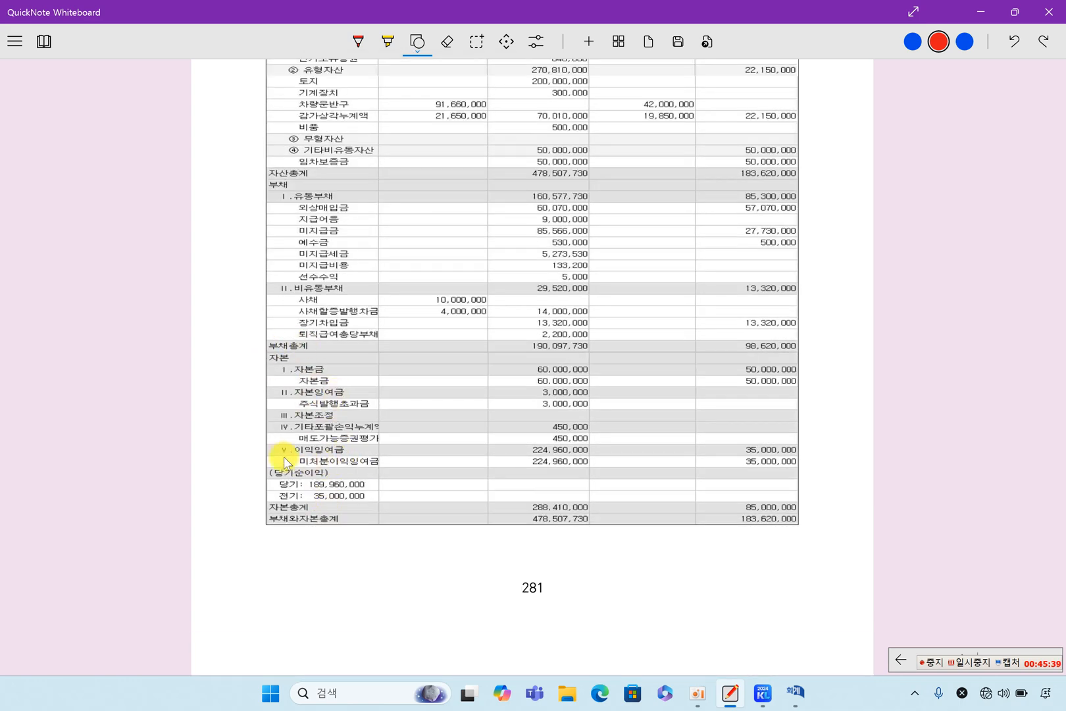
left_click_drag(290, 464, 592, 470)
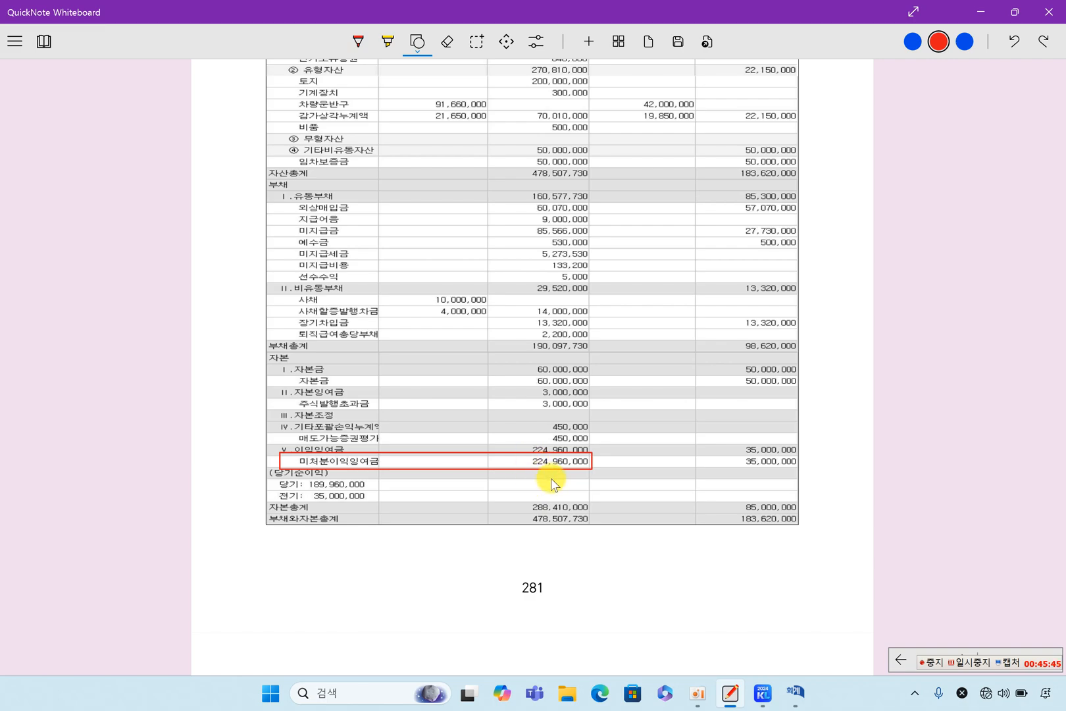
Step: In the (3) 이익잉여금처분계산서 notes, box the 2기 당기순이익 and 미처분이익잉여금 amounts and the words 전표추가 and 마감분개 in red
scroll(554, 486, "up", 9)
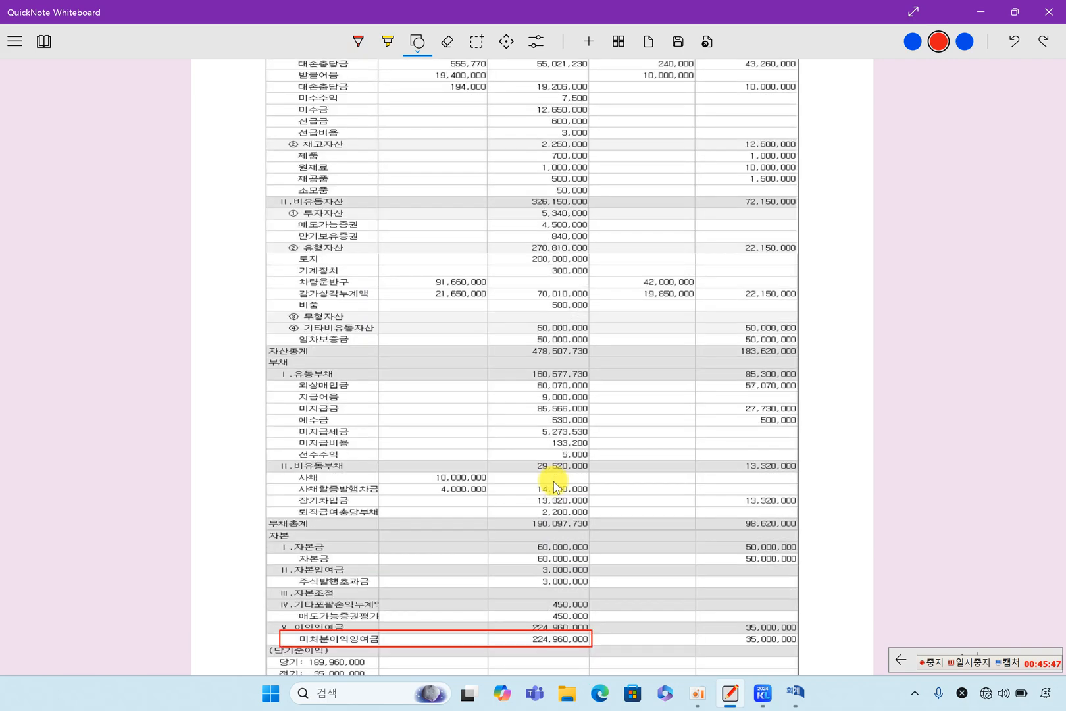
scroll(557, 487, "up", 10)
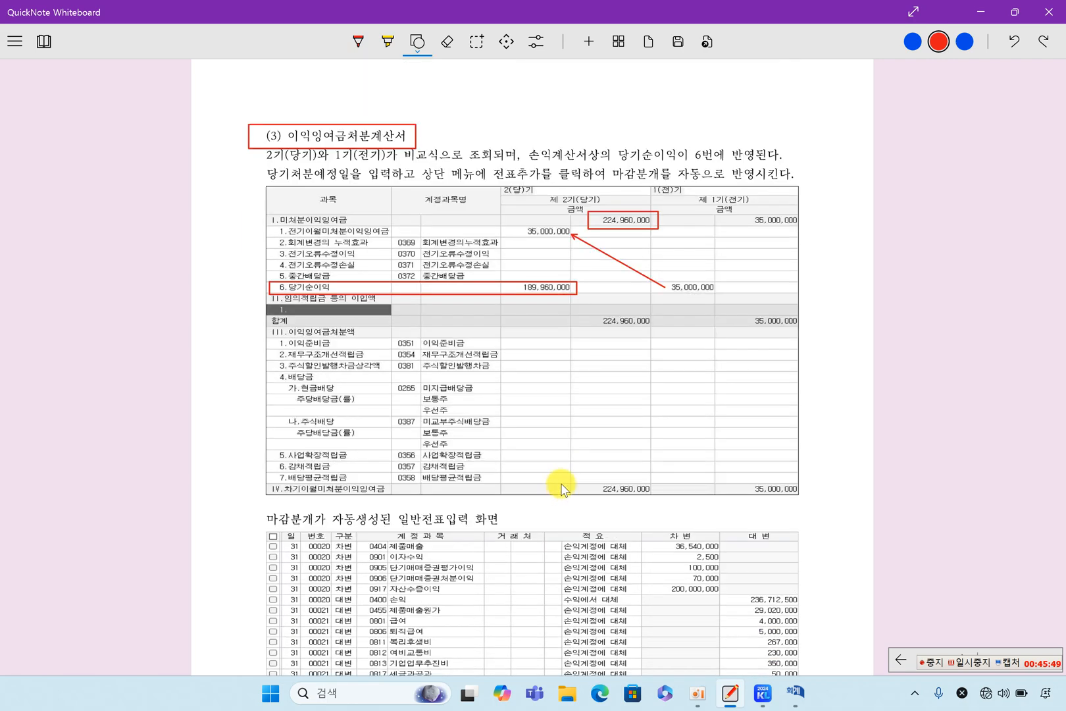
left_click_drag(507, 276, 582, 300)
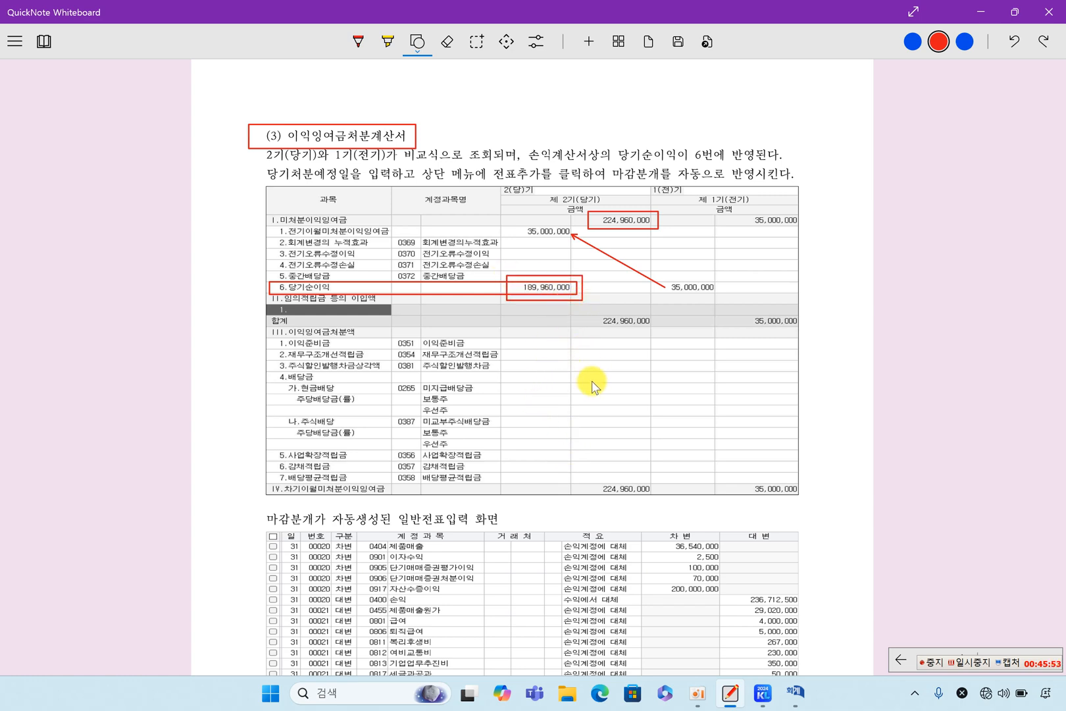
scroll(592, 385, "down", 5)
scroll(583, 394, "up", 6)
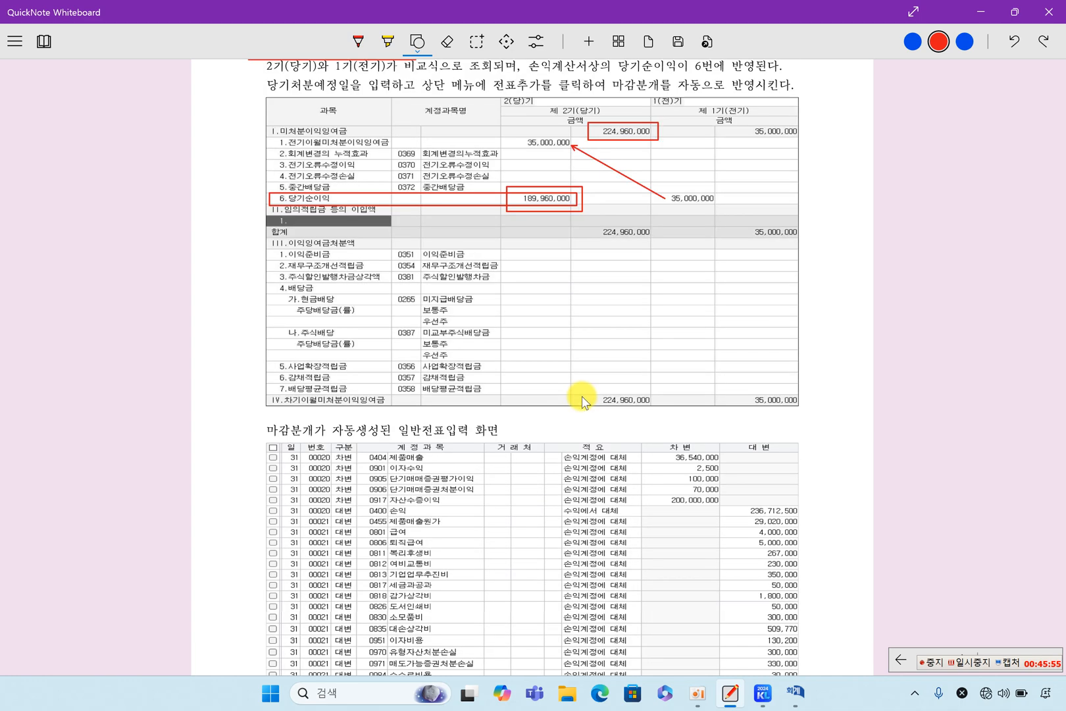
scroll(579, 403, "down", 1)
left_click_drag(580, 205, 675, 235)
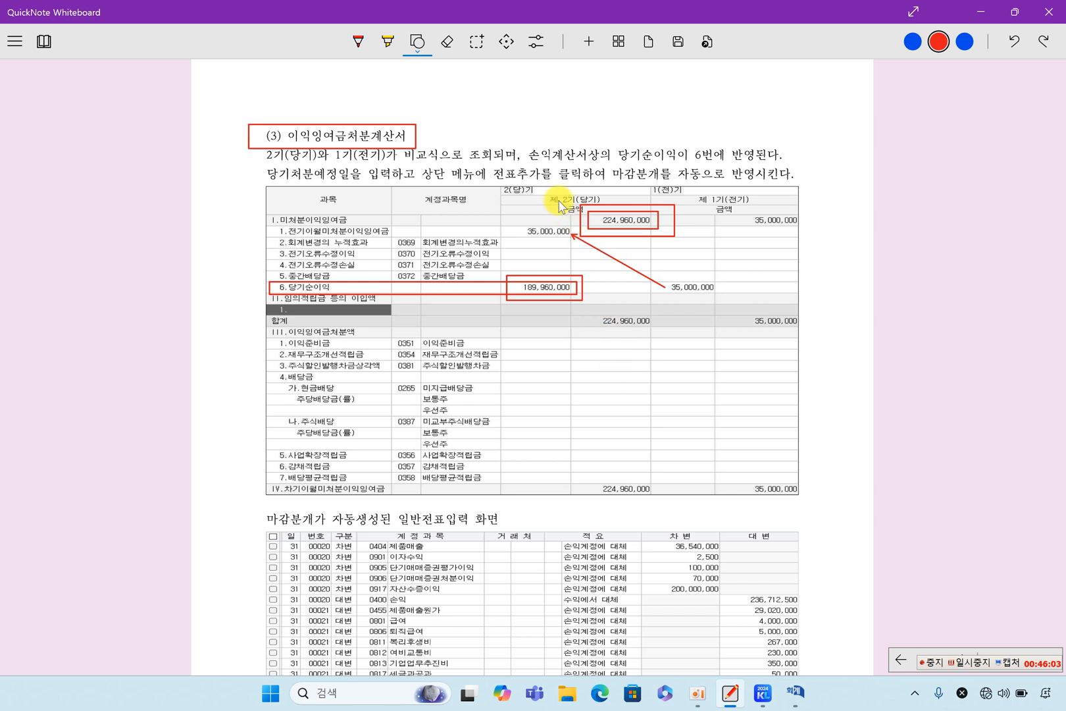
mouse_move(470, 161)
left_mouse_down()
mouse_move(596, 196)
mouse_move(677, 188)
mouse_move(663, 184)
left_mouse_up()
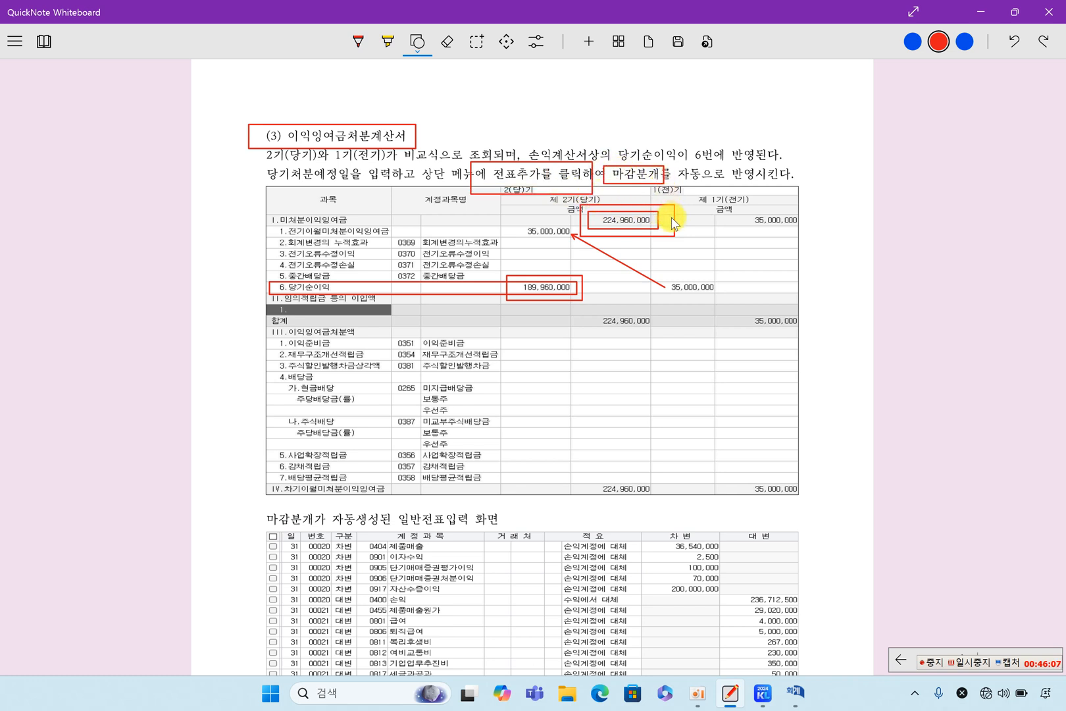
Step: Switch back to 케이렙 and examine the 이익잉여금처분계산서's 당기처분예정일 field and its 중간배당금 and 합계 rows against the notes
left_click(799, 702)
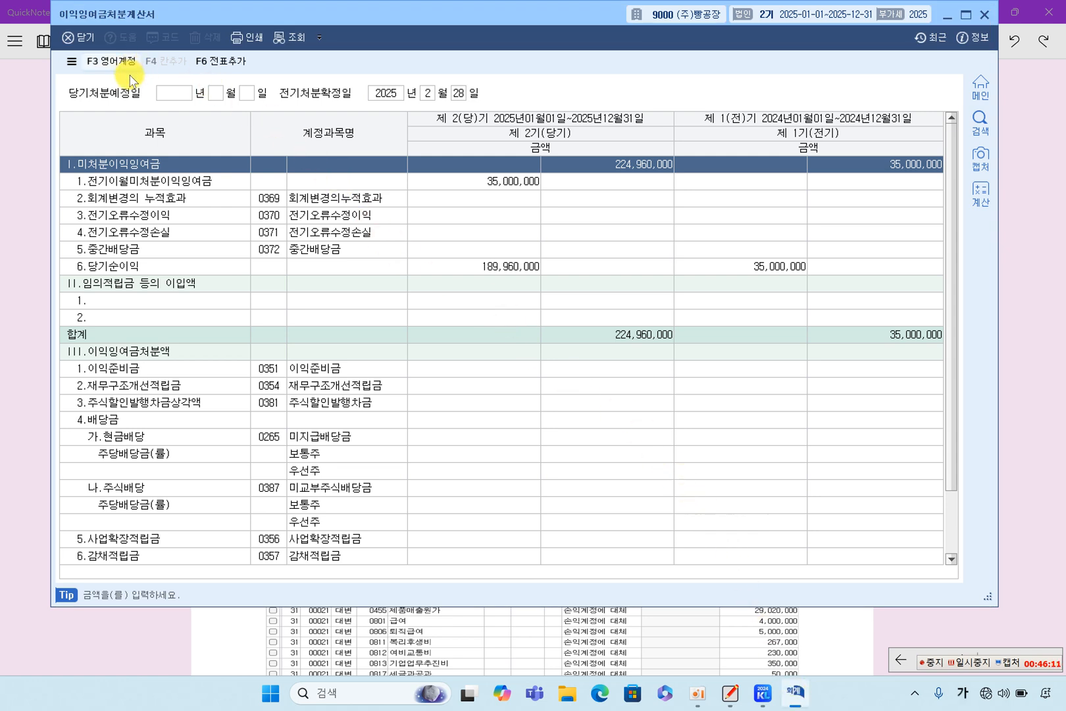
left_click(502, 231)
left_click(564, 334)
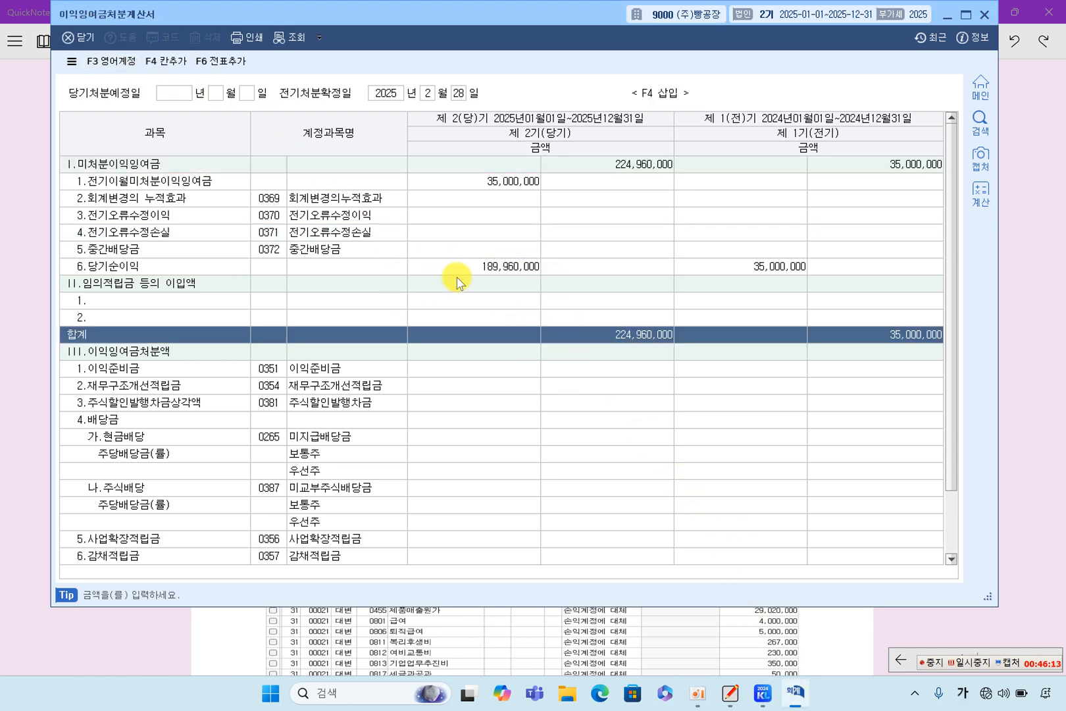
left_click(482, 252)
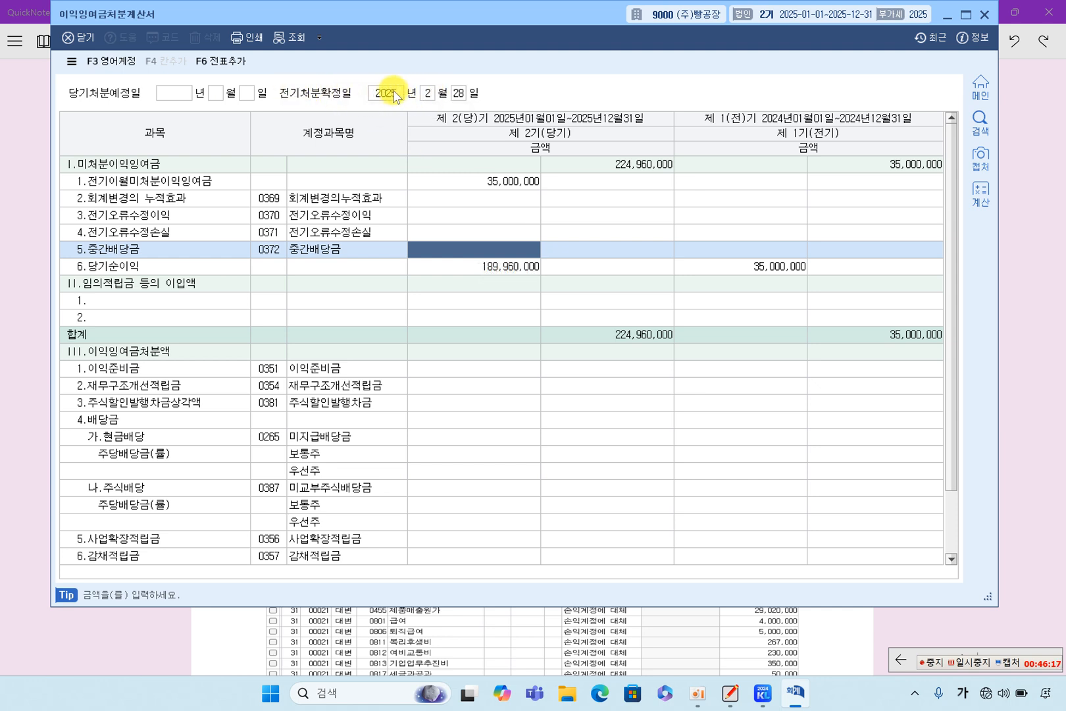
left_click(176, 97)
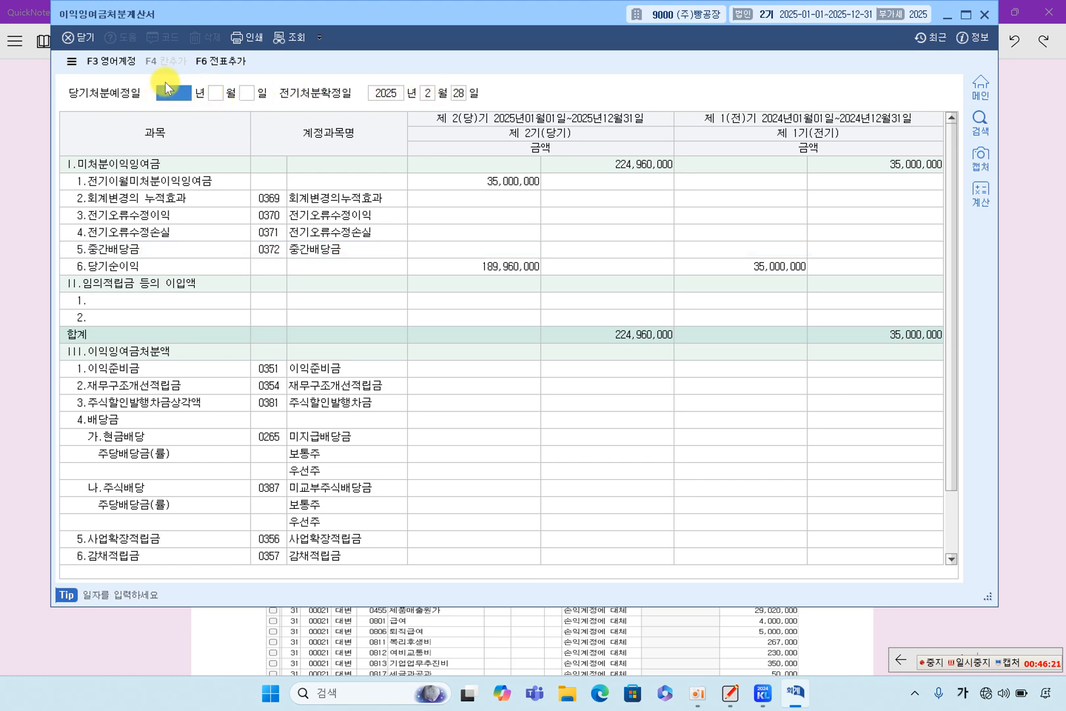
left_click(495, 628)
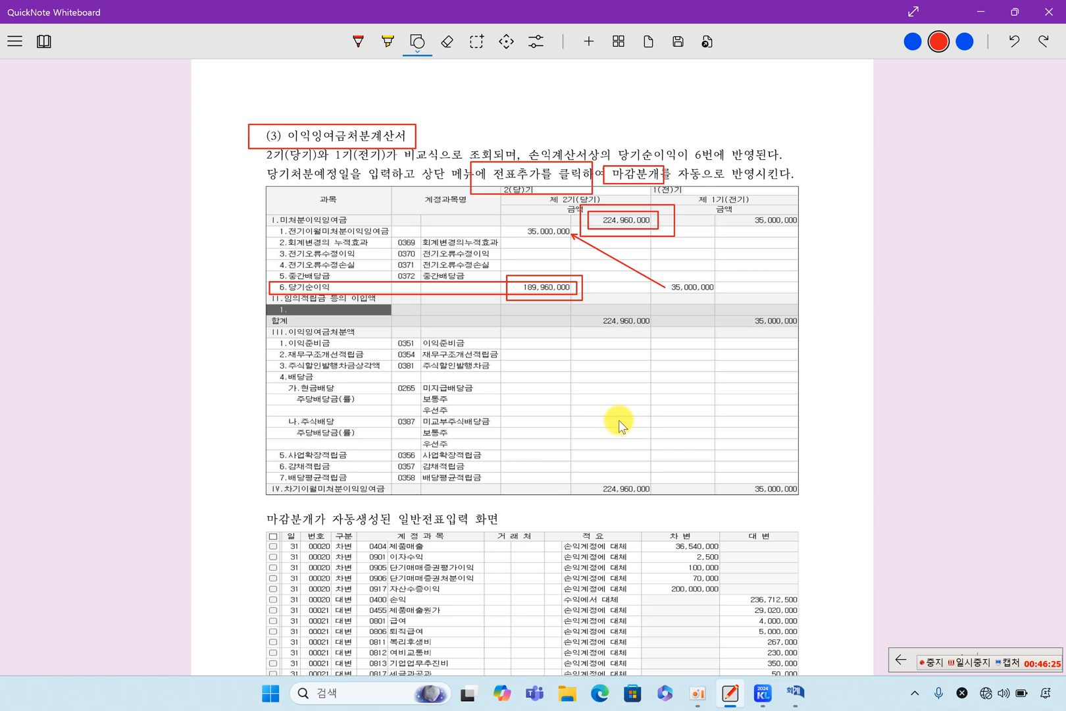
left_click(795, 693)
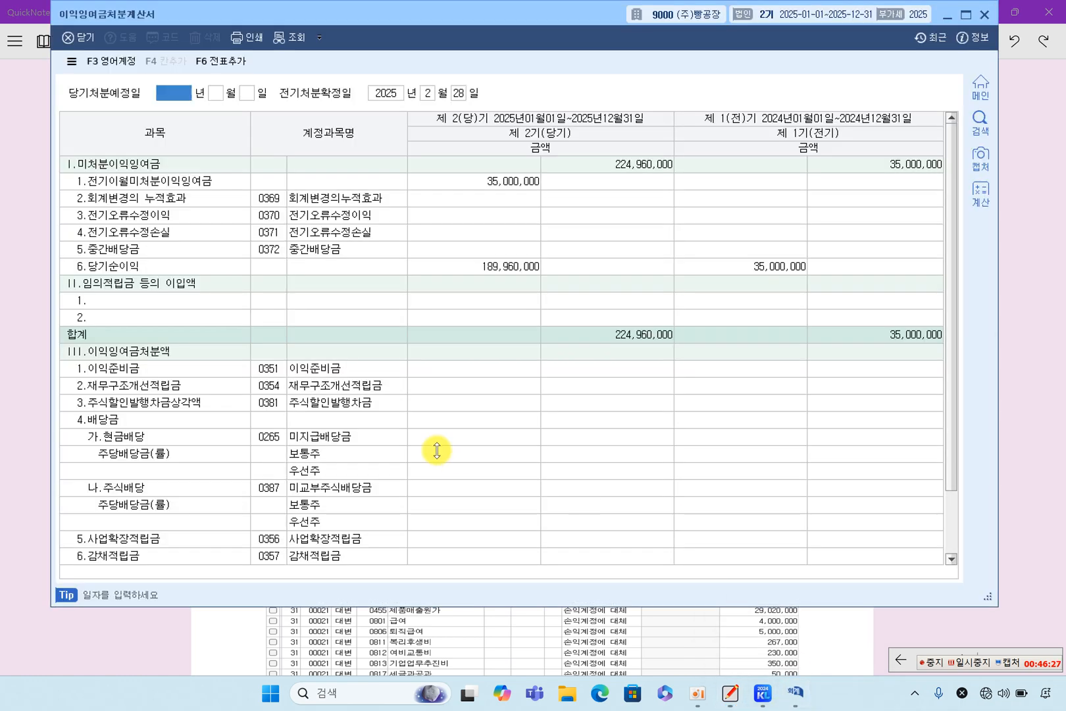
left_click(507, 254)
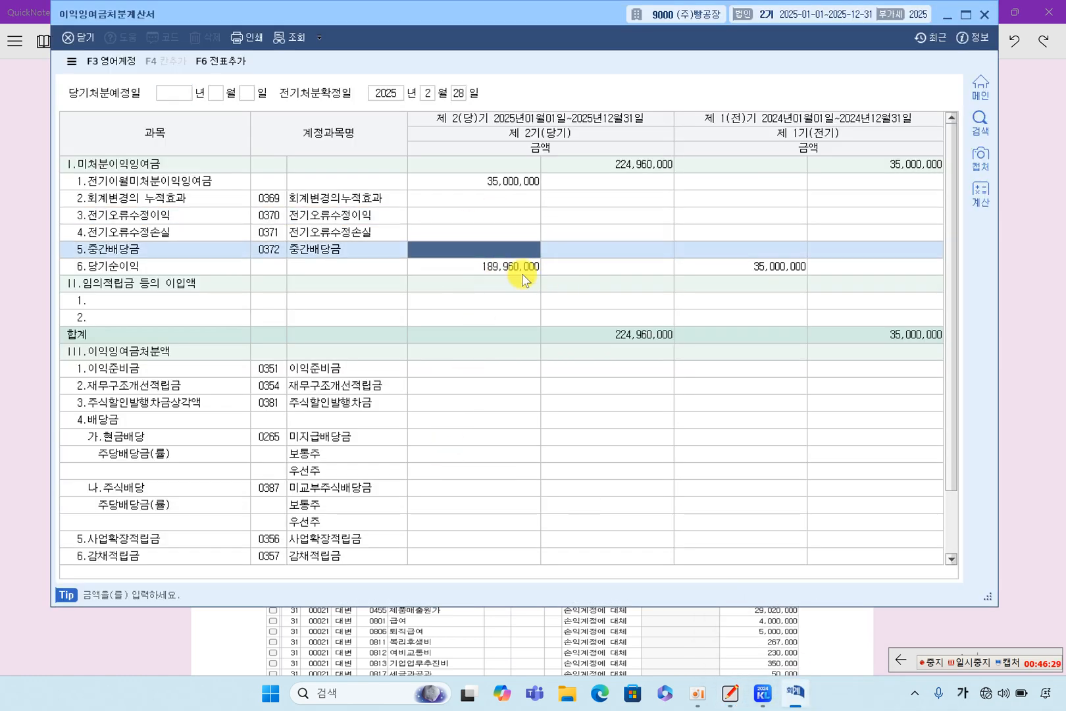
Step: Add the closing entries to the general vouchers with 전표추가, and close the 이익잉여금처분계산서
left_click(224, 61)
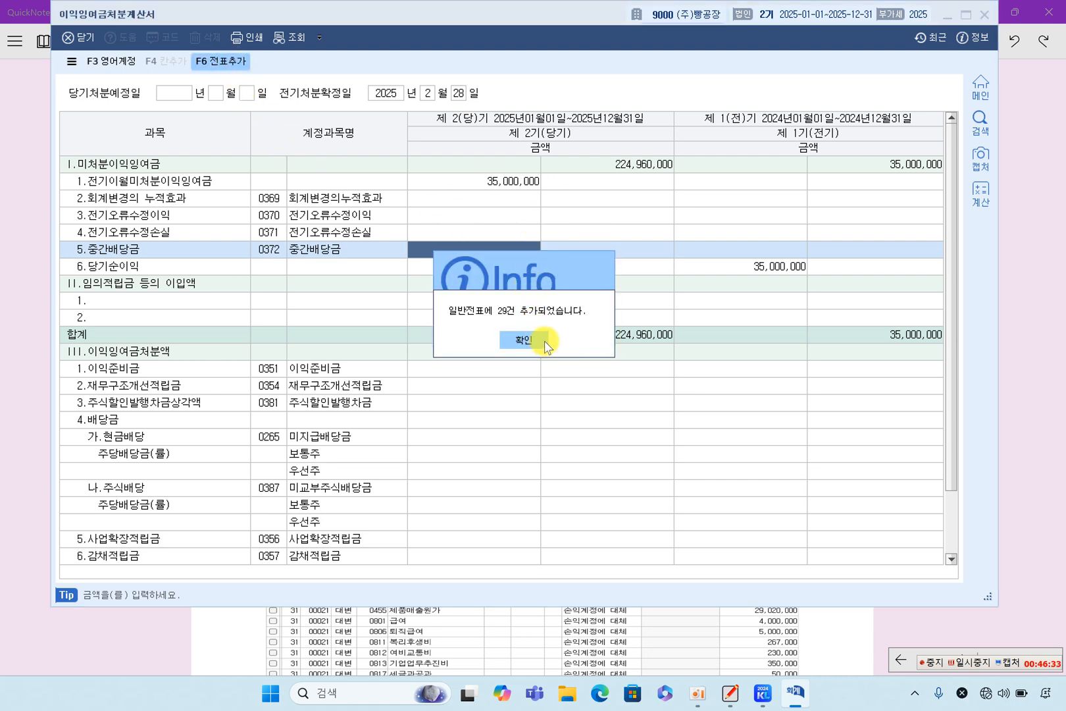
left_click(524, 340)
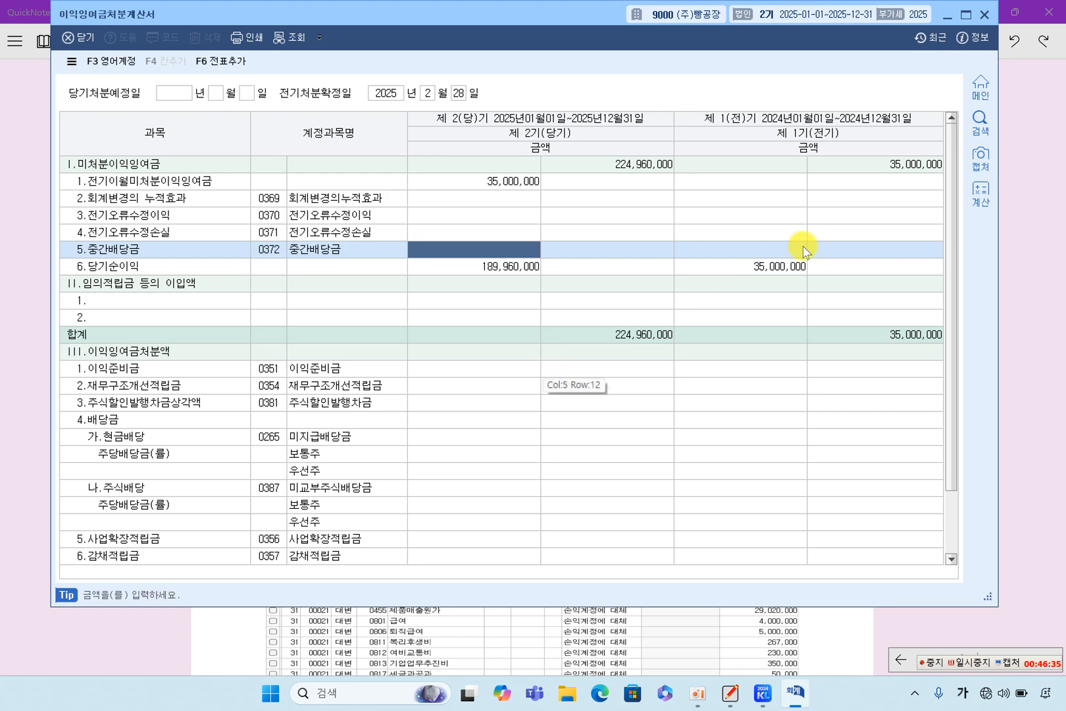
left_click(982, 17)
Step: Open 일반전표입력 and load the vouchers dated 31 December 2025
left_click(780, 694)
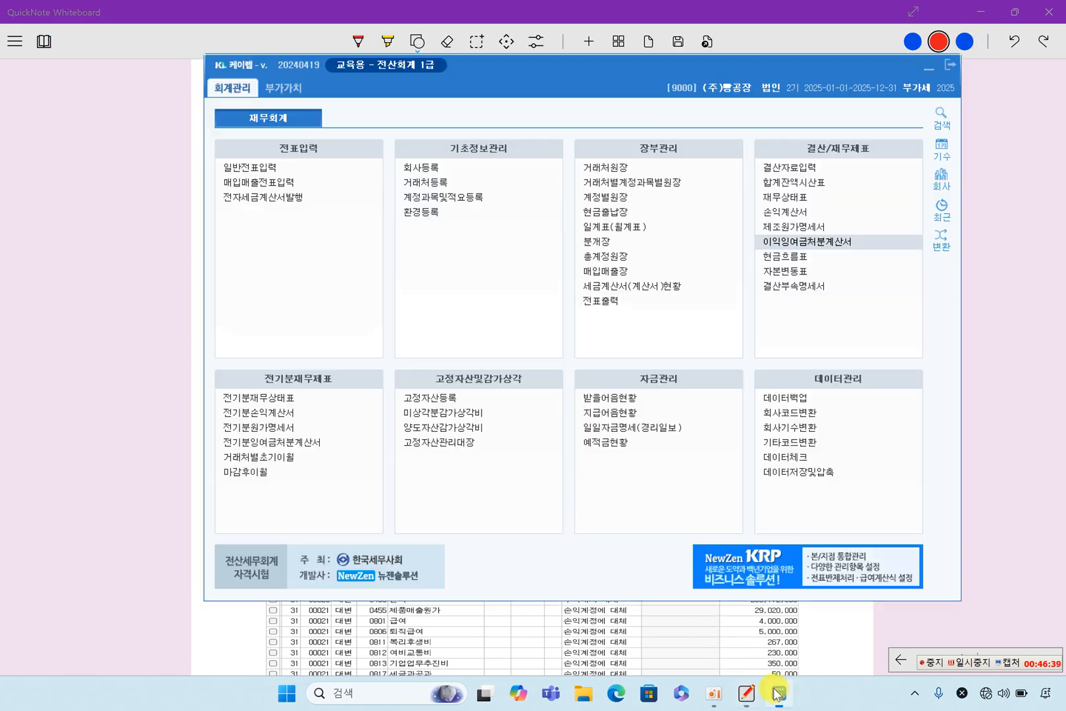
left_click(227, 167)
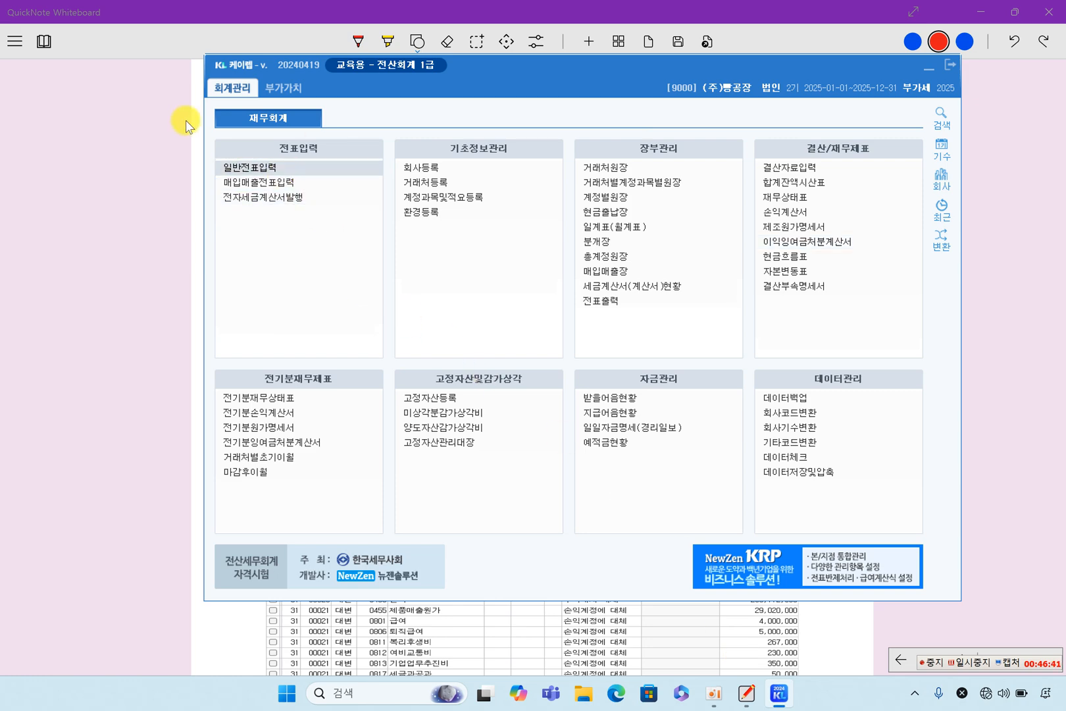
type("12")
key("Return")
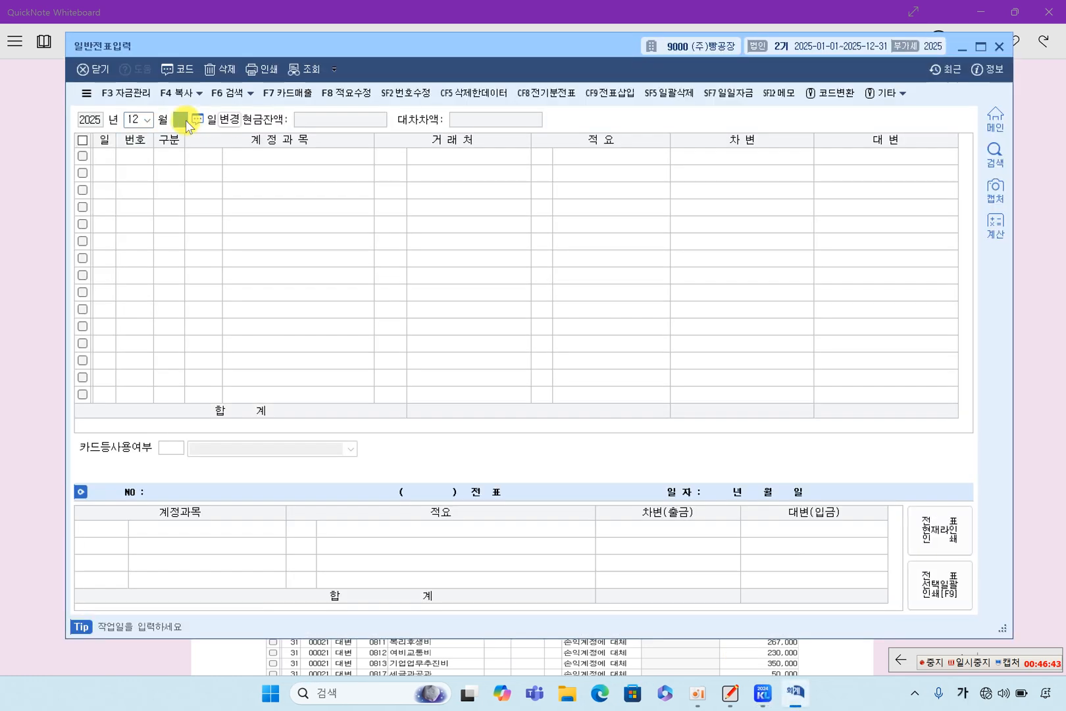
type("31")
key("Return")
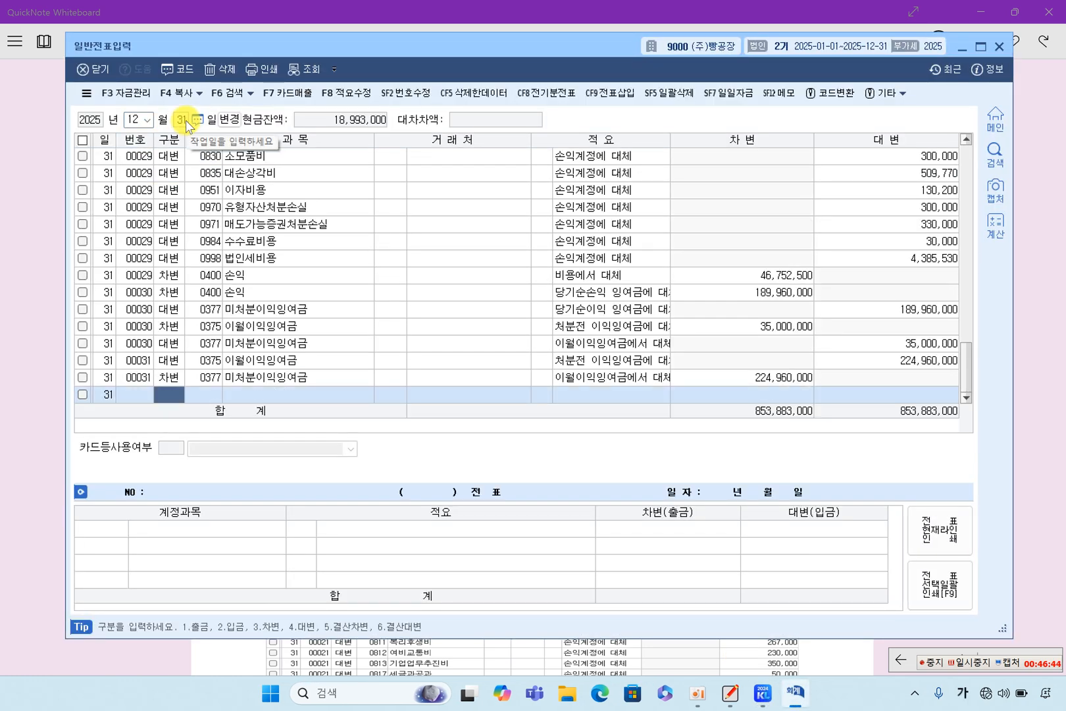
Step: Examine the automatically generated closing entries, including the revenue and expense accounts transferred to 손익
left_click(263, 261)
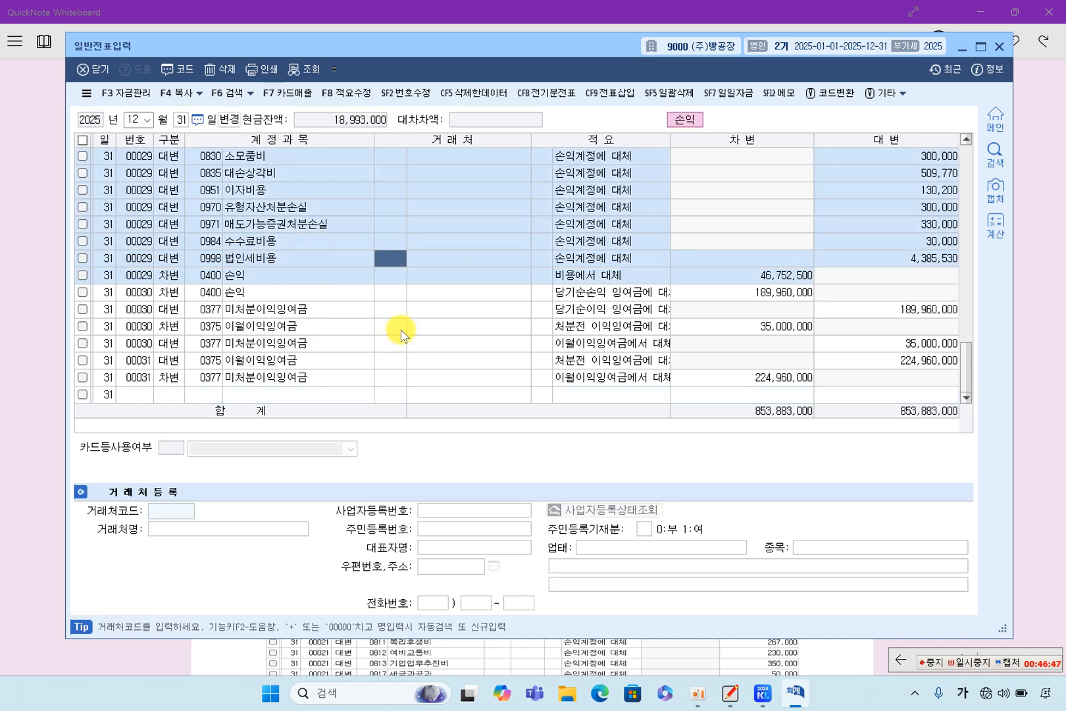
scroll(438, 269, "up", 6)
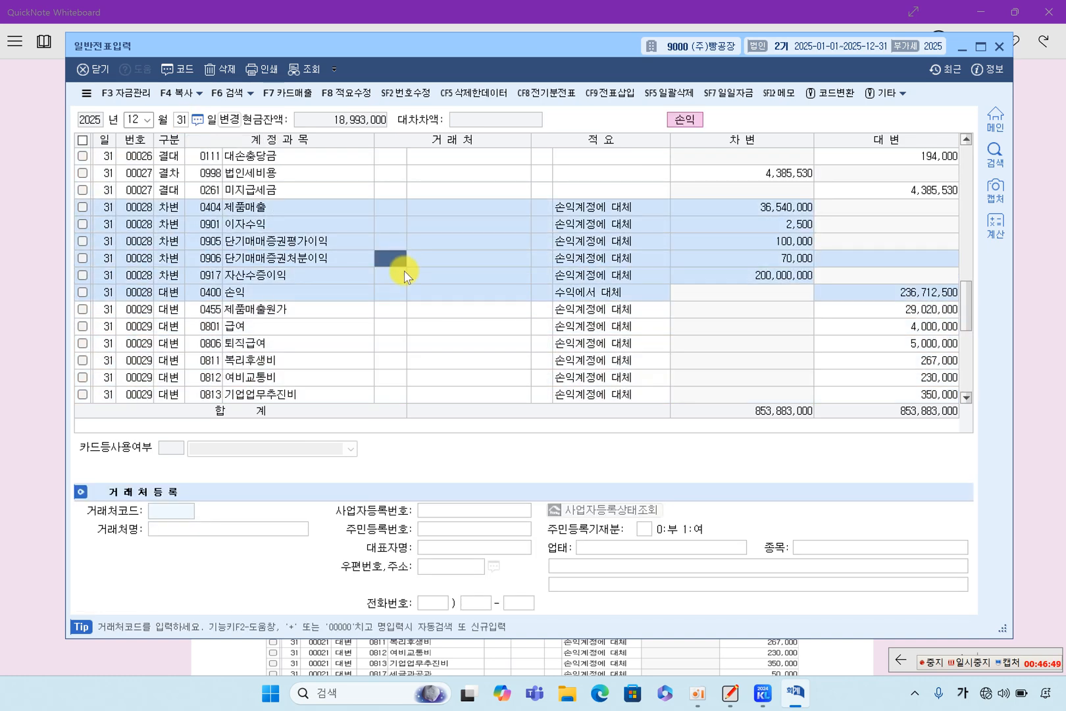
left_click(400, 288)
left_click(442, 326)
left_click(525, 226)
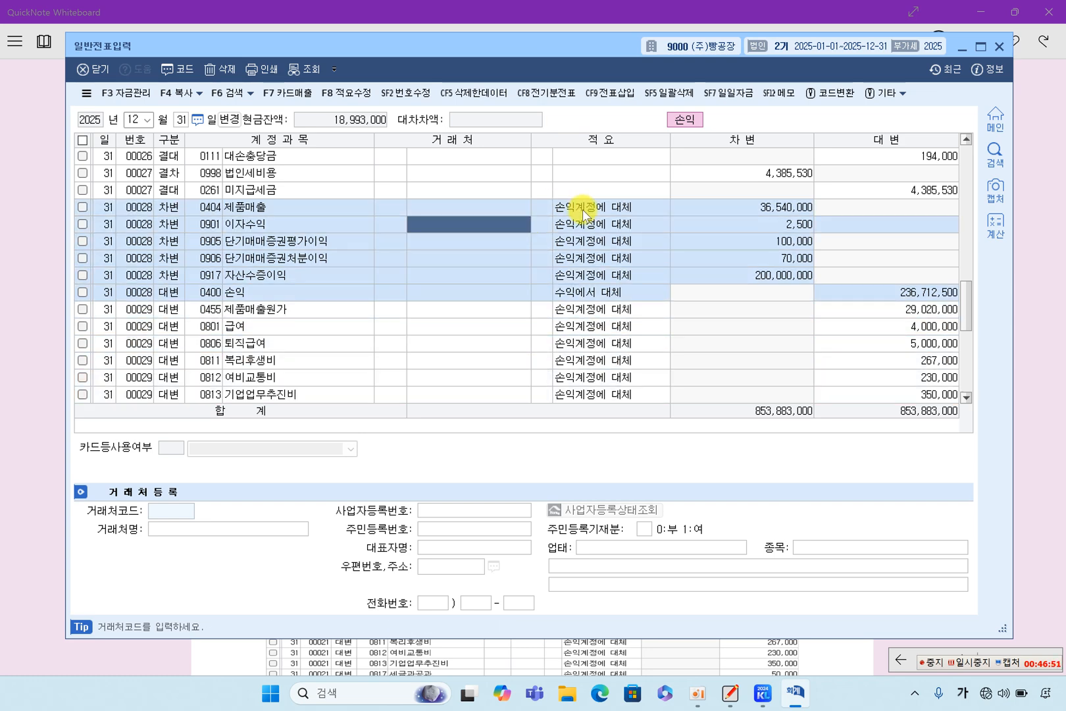
Step: Examine voucher 00028's debit amounts for the revenue accounts from 제품매출 to 자산수증이익 and its 손익 credit
left_click(731, 212)
key("Down")
key("Down")
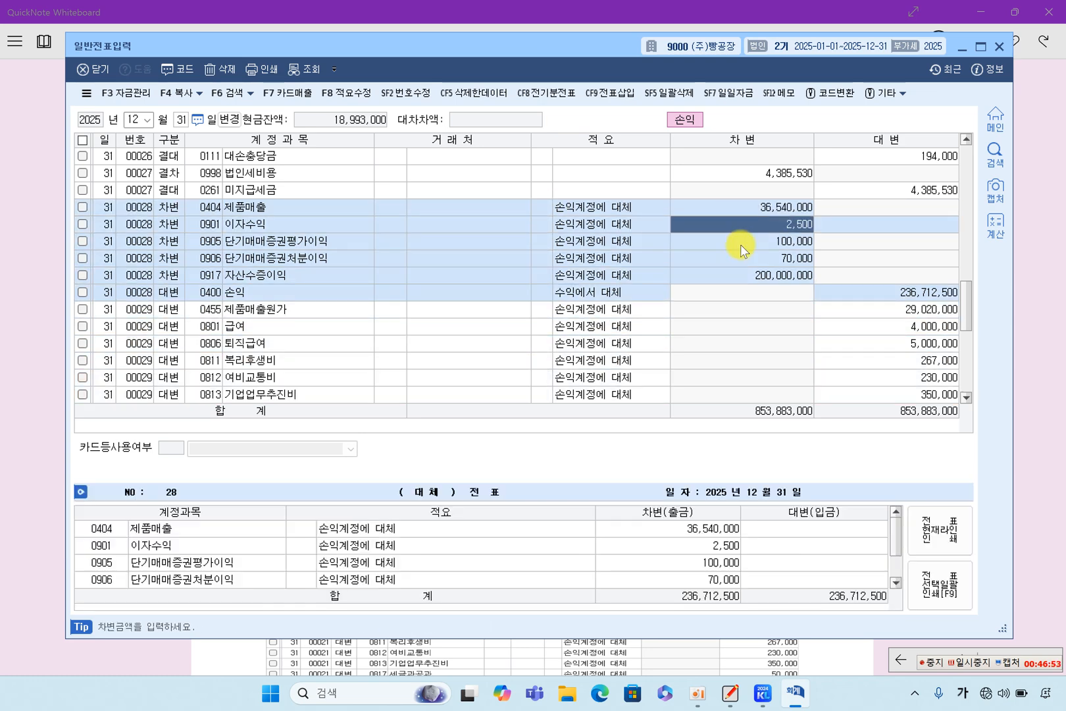
left_click(732, 258)
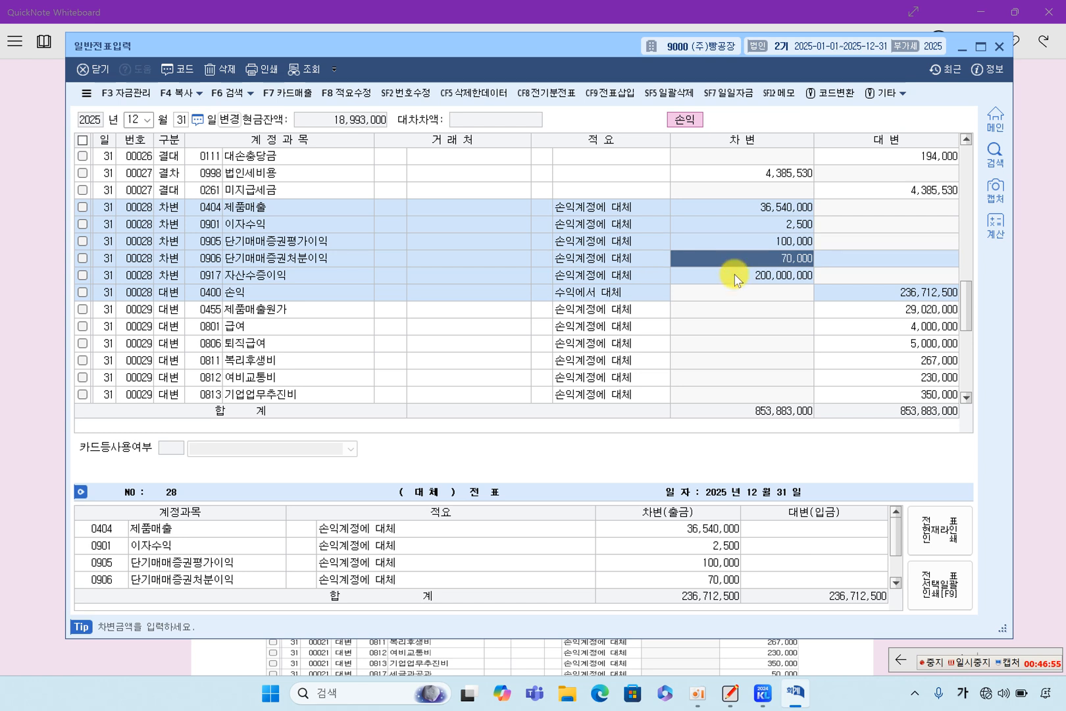
left_click(736, 277)
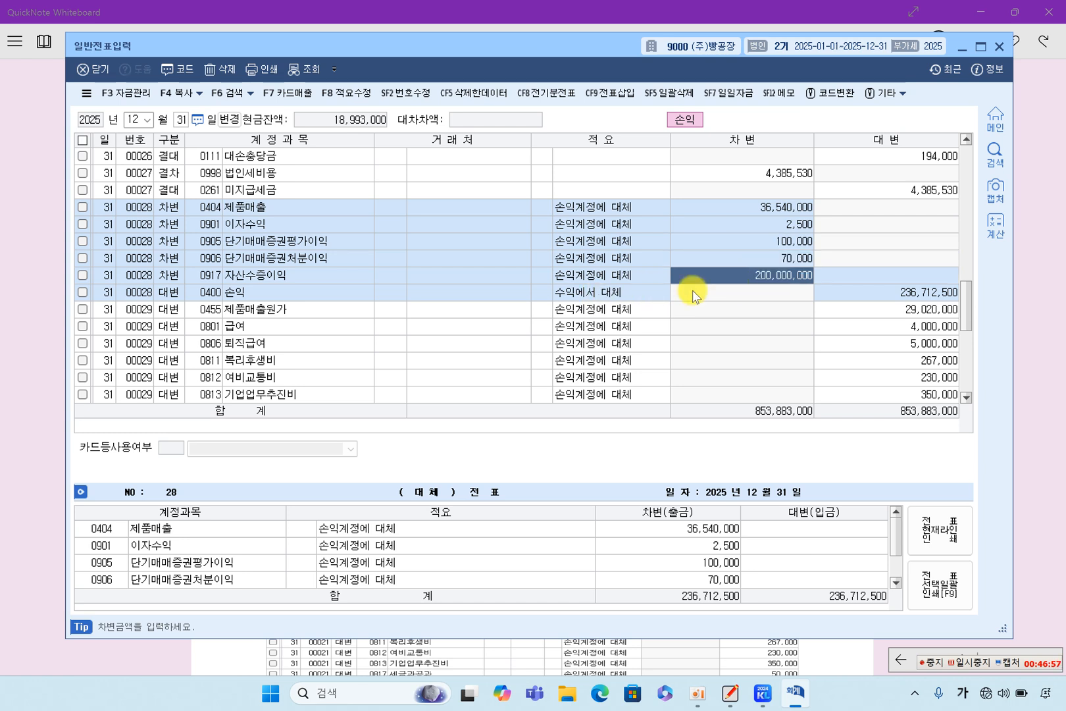
left_click(739, 209)
left_click(738, 244)
left_click(730, 275)
left_click(732, 259)
left_click(735, 241)
left_click(727, 202)
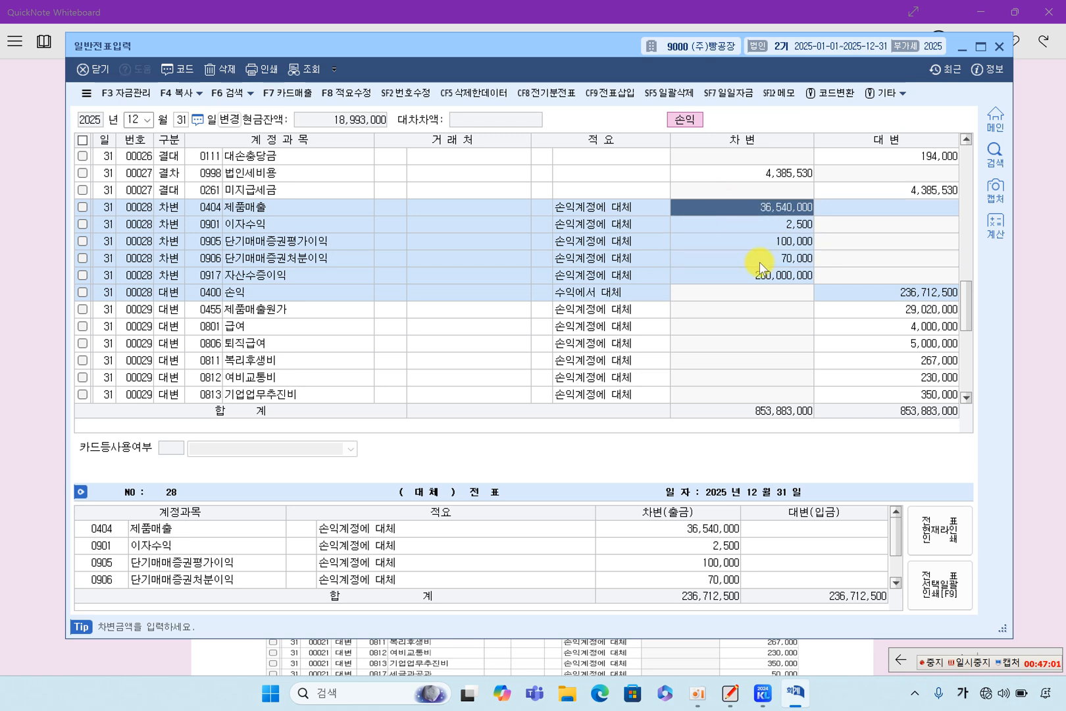
left_click(863, 297)
left_click(199, 296)
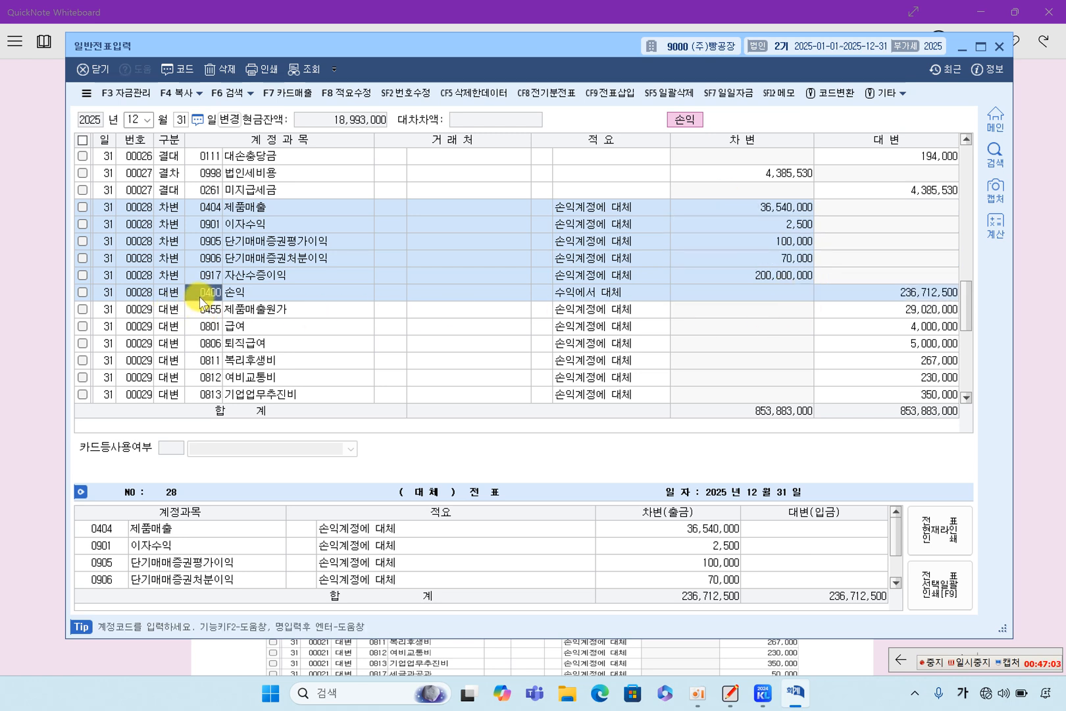
left_click(868, 301)
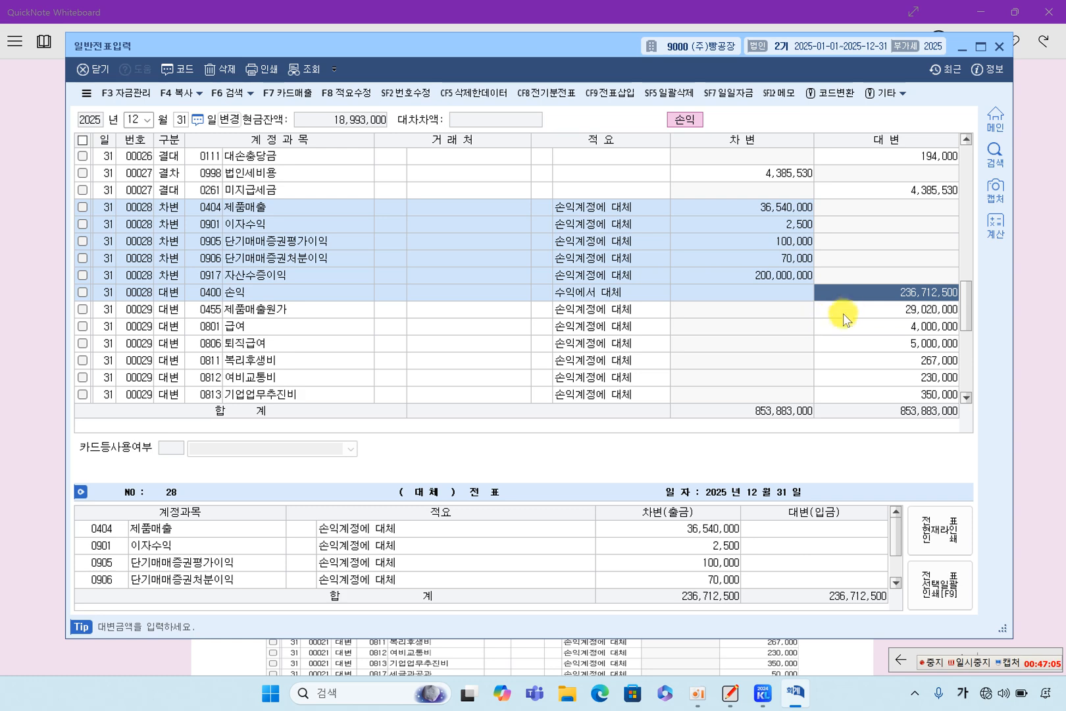
Step: Examine voucher 00029's credit amounts for the expense accounts from 제품매출원가 to 법인세비용
scroll(817, 338, "down", 1)
scroll(823, 329, "down", 2)
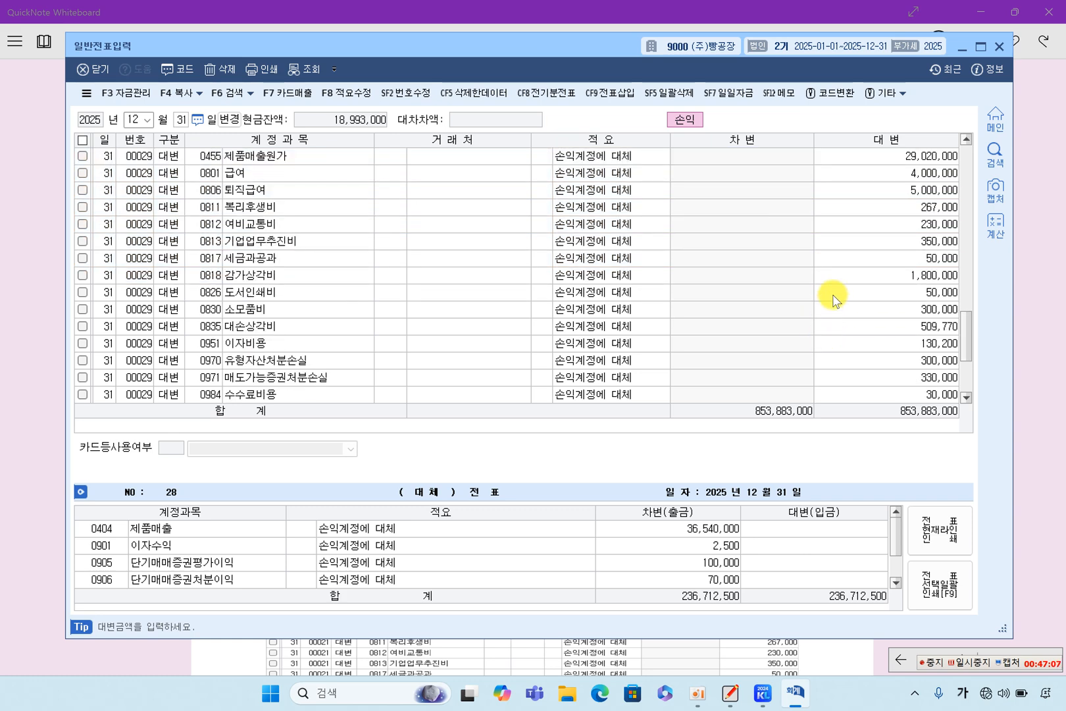
left_click(863, 165)
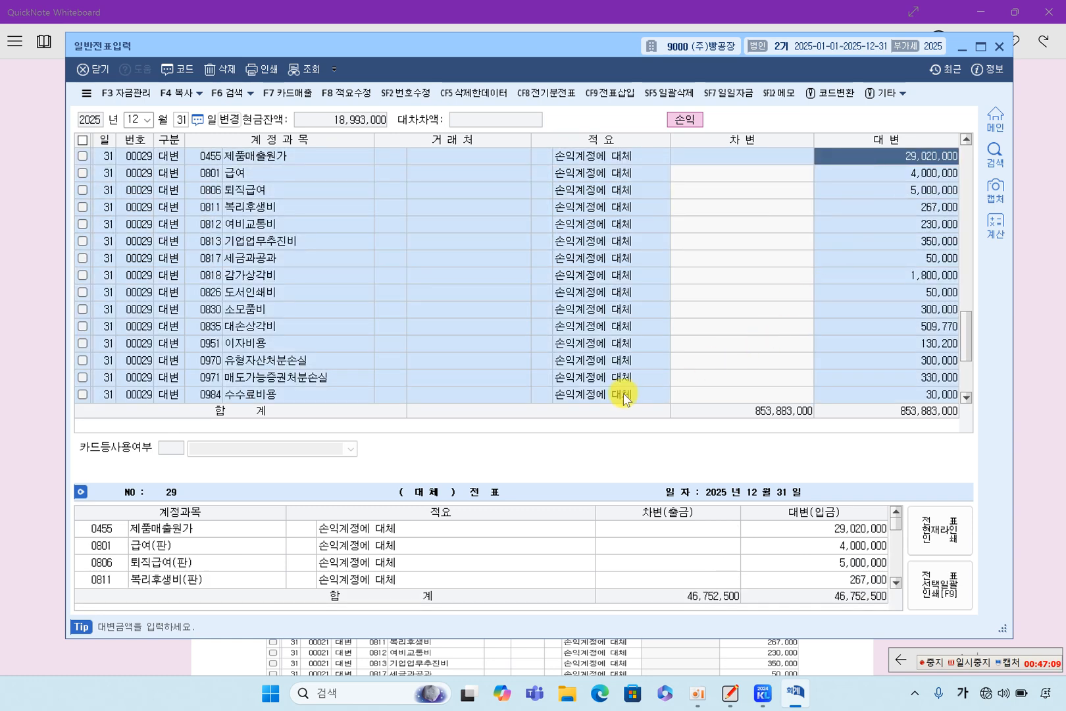
scroll(842, 348, "down", 2)
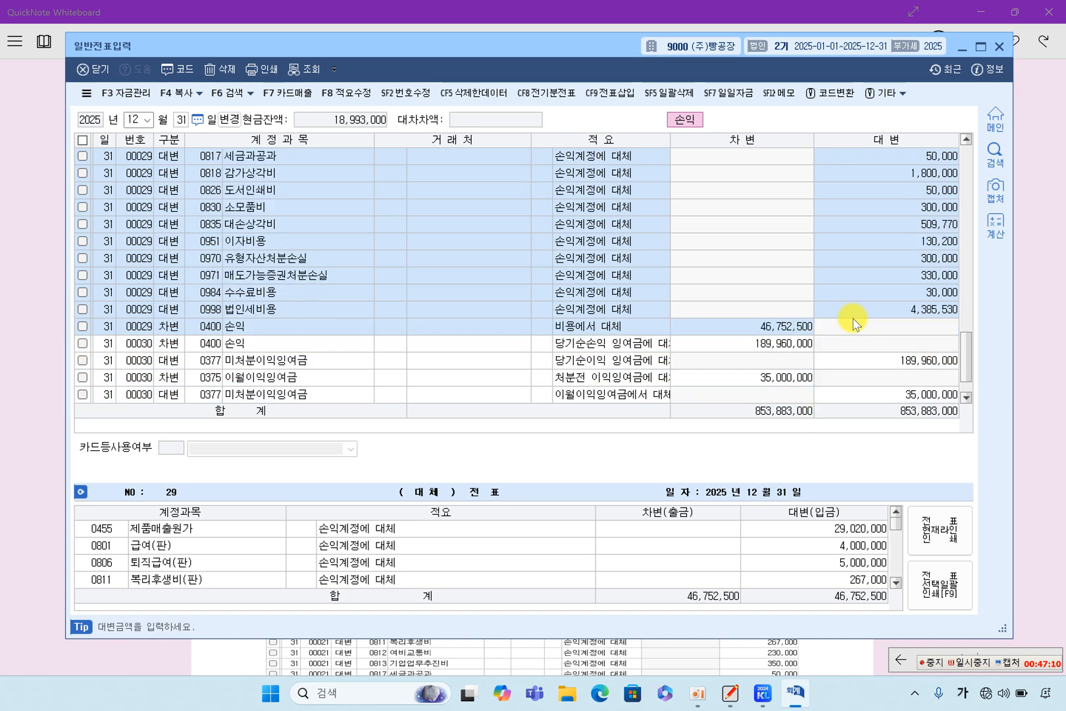
left_click(893, 312)
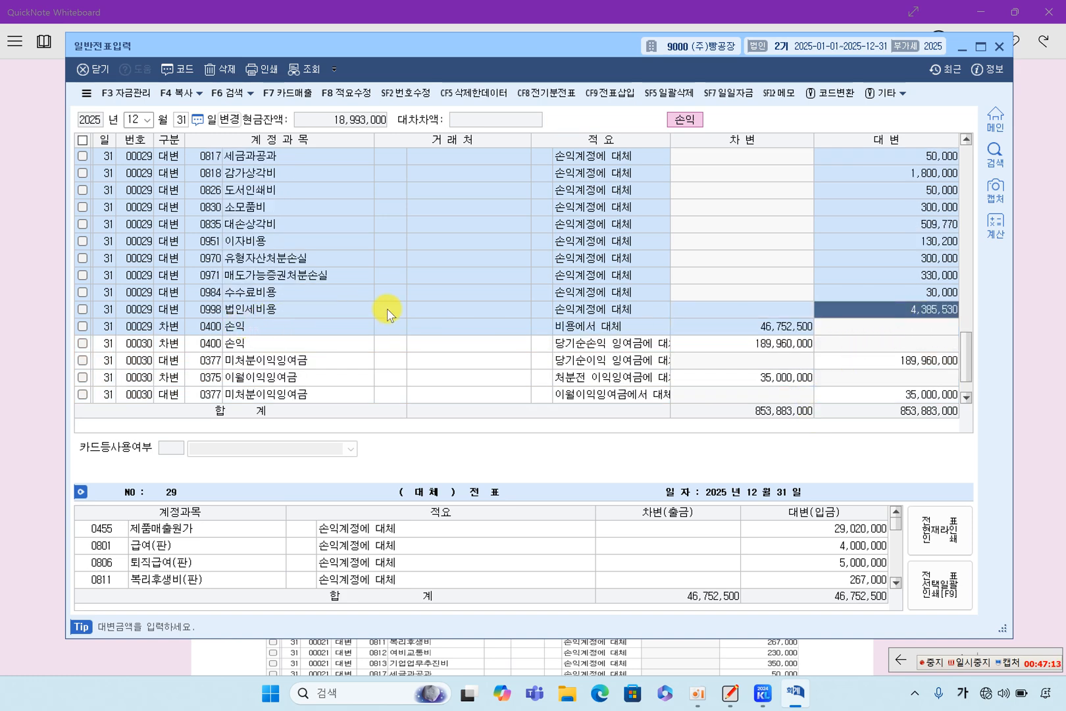
scroll(495, 316, "up", 3)
left_click(922, 208)
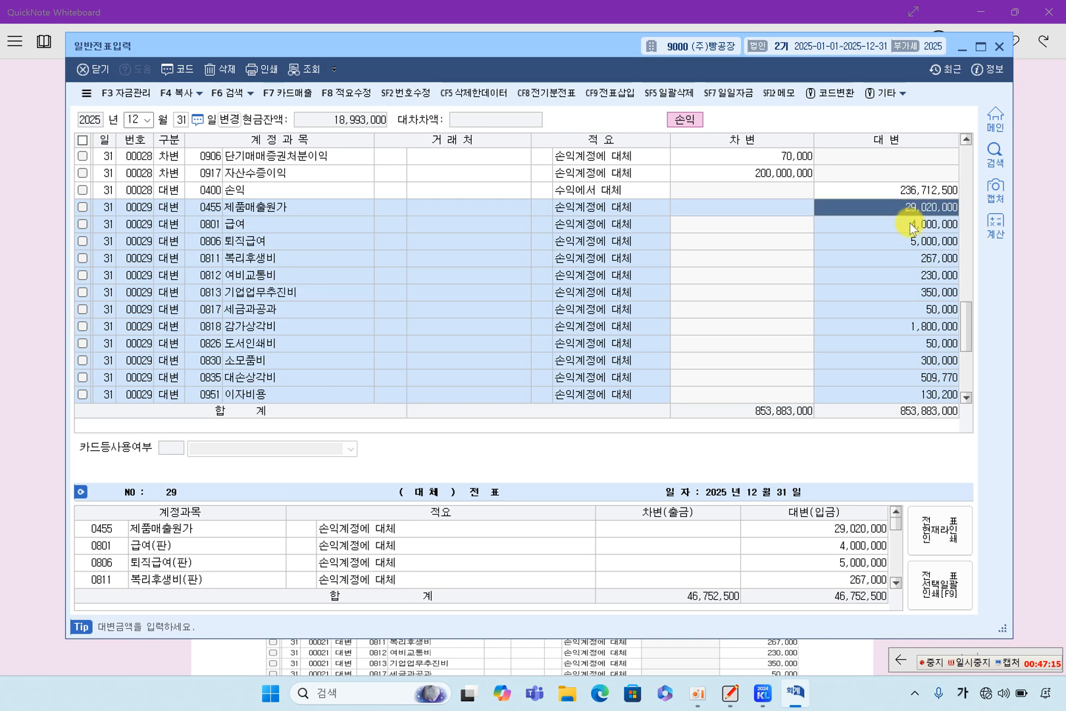
scroll(902, 251, "down", 3)
left_click(931, 315)
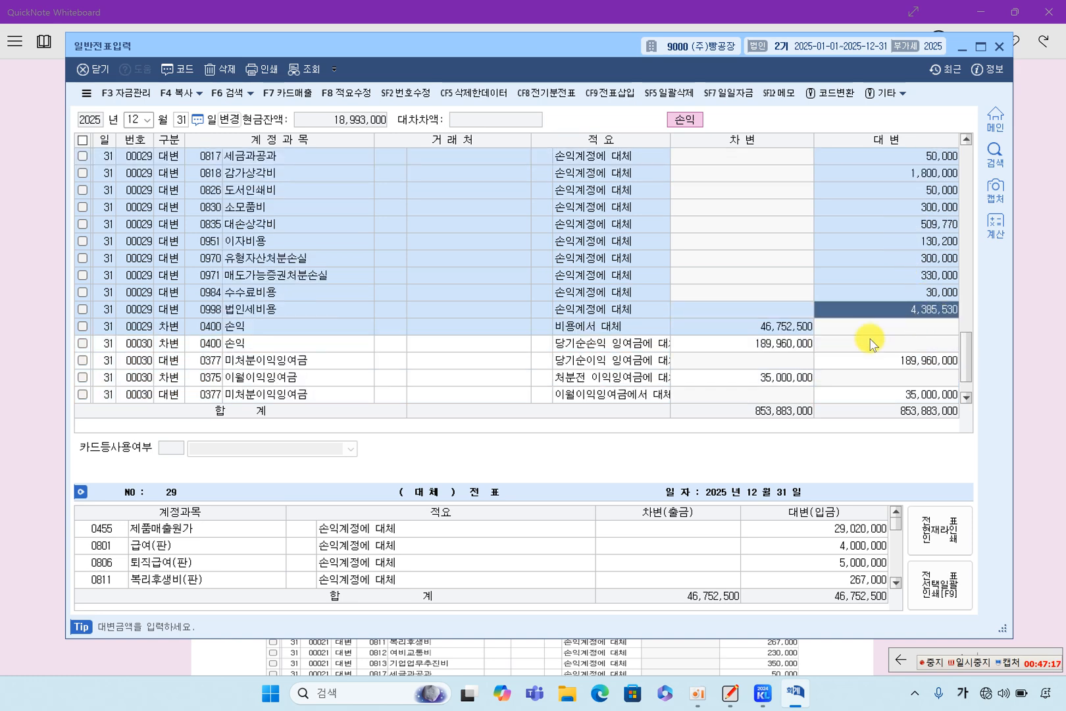
Step: Compare the 손익 debit transferred from expenses in voucher 00029 with the 손익 credit transferred from revenue in voucher 00028
left_click(757, 327)
left_click(208, 329)
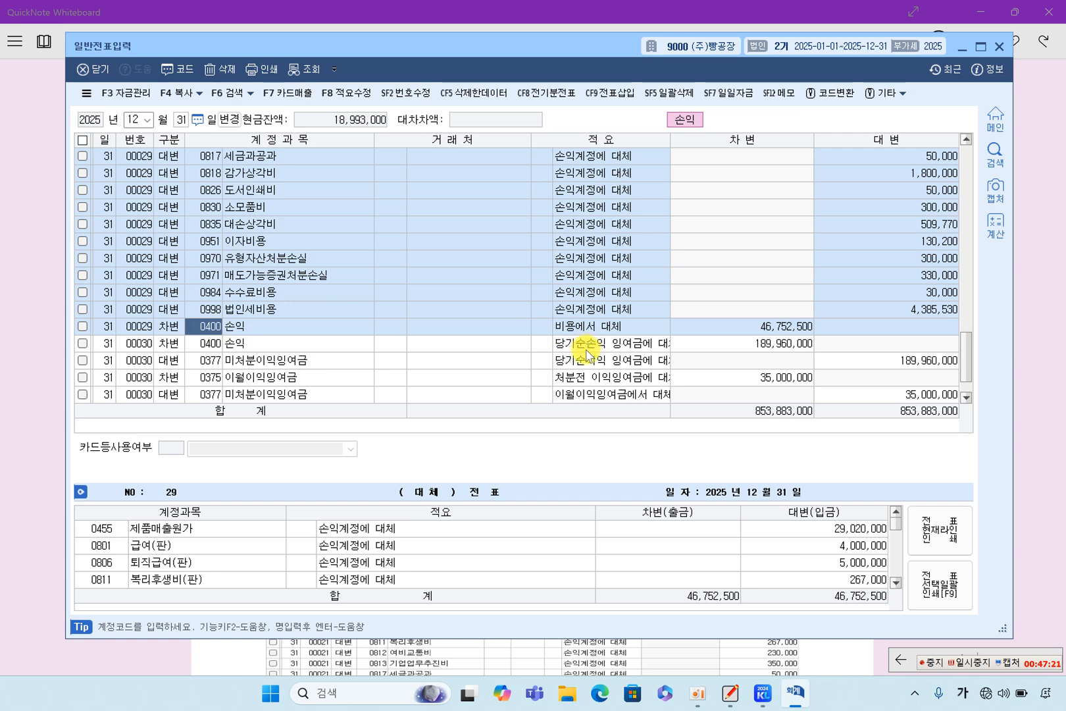
left_click(801, 329)
scroll(804, 346, "up", 4)
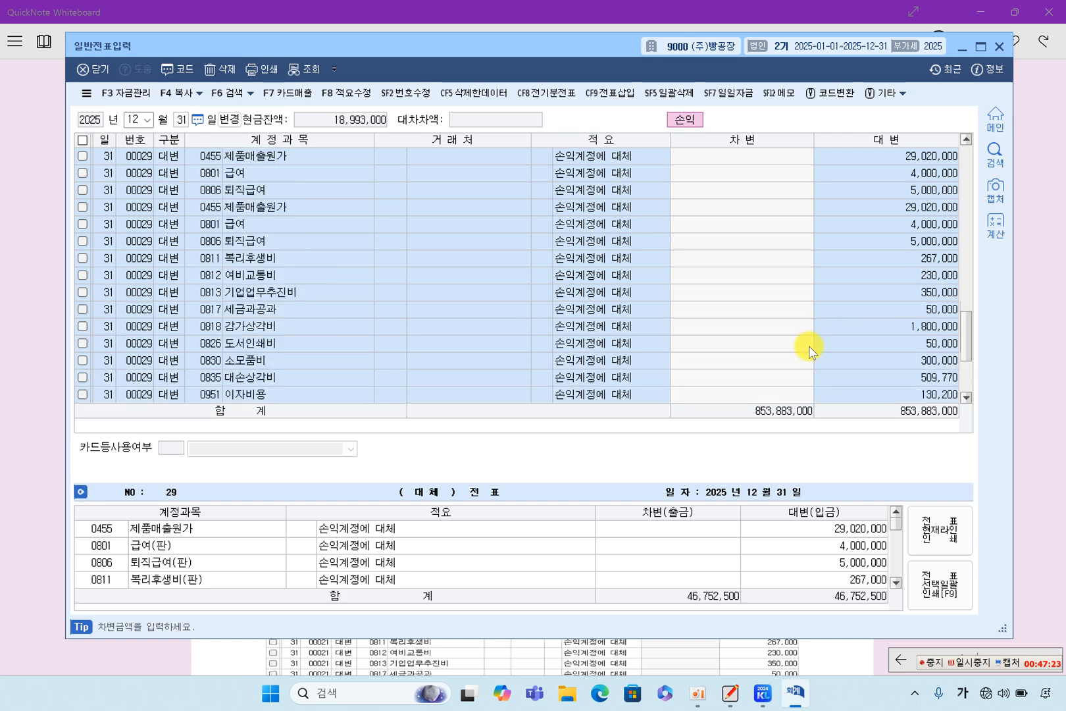
left_click(899, 242)
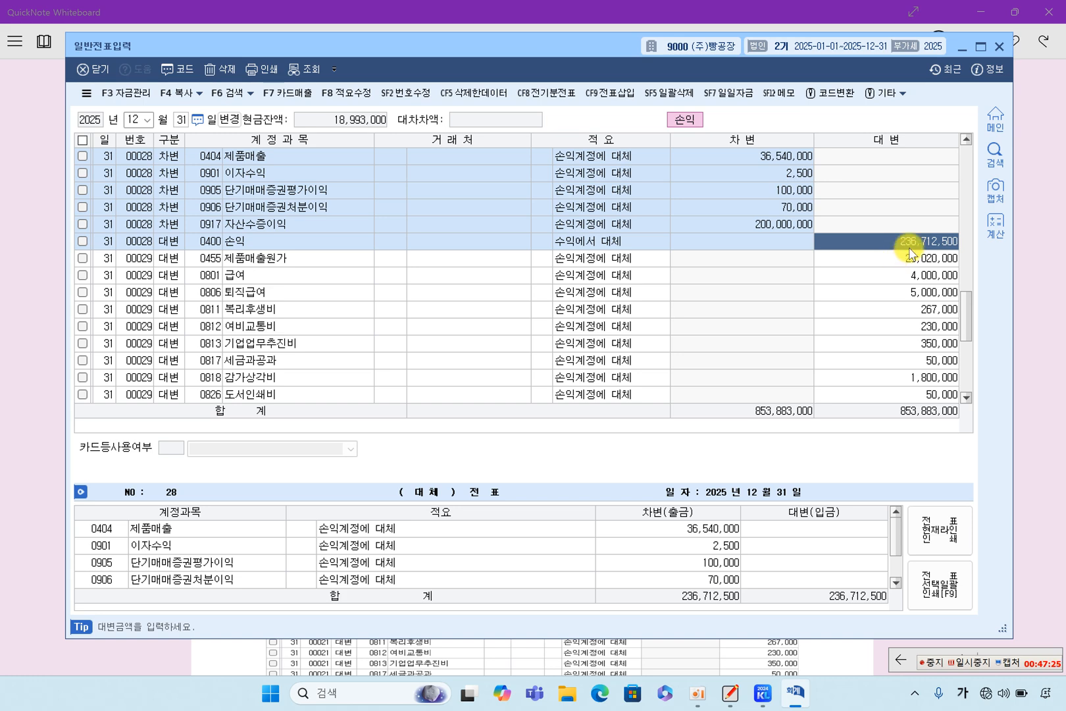
scroll(862, 302, "down", 4)
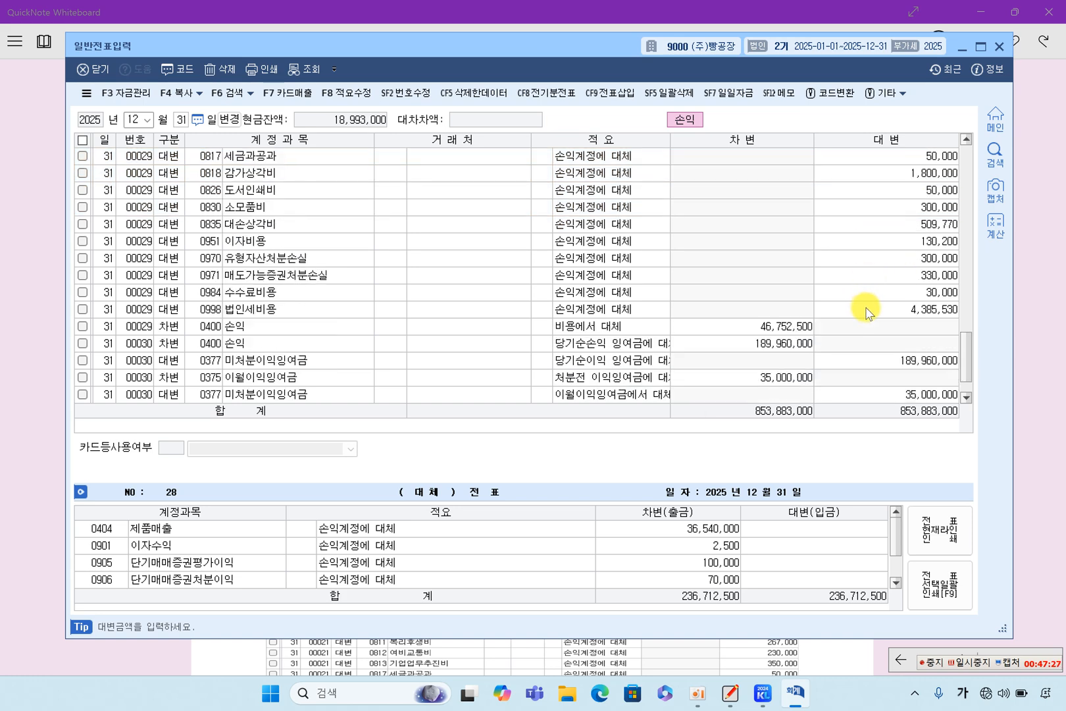
scroll(800, 363, "down", 1)
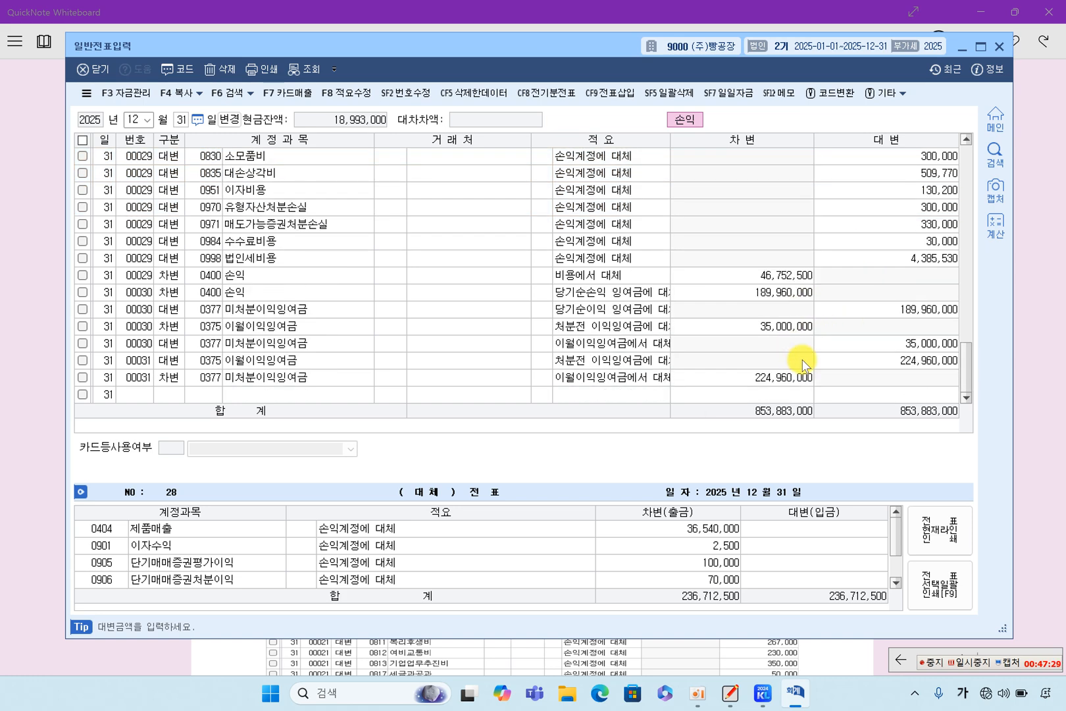
Step: Examine how voucher 00030 transfers 손익 and 이월이익잉여금 to 미처분이익잉여금, comparing its debit and credit amounts
left_click(757, 291)
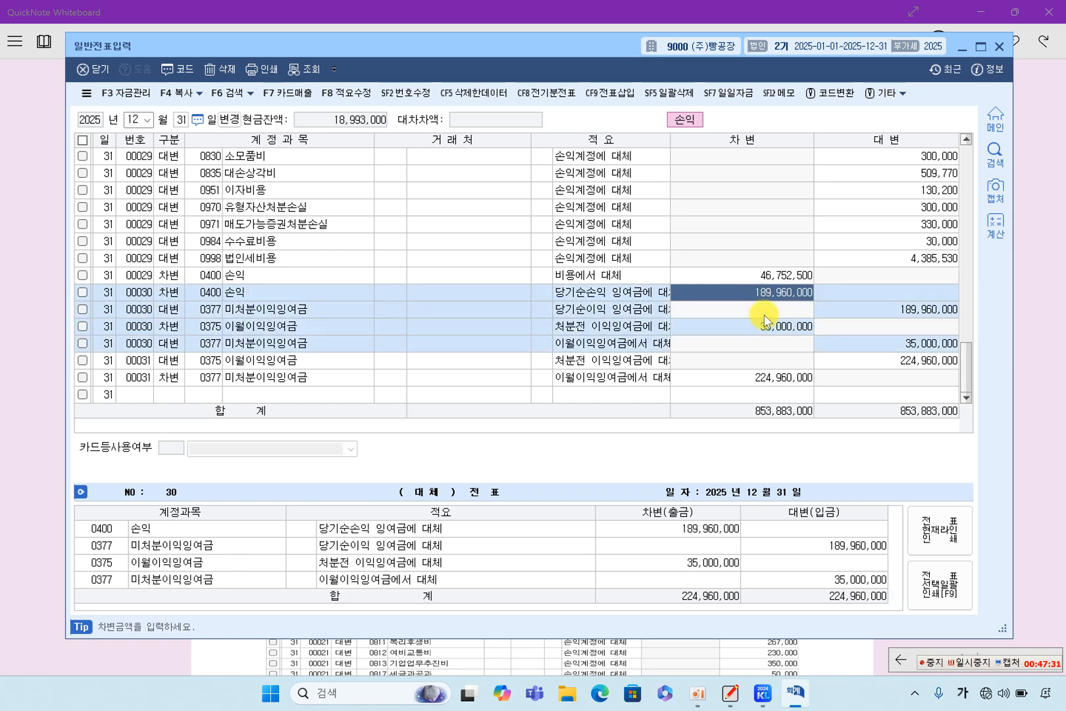
left_click(889, 310)
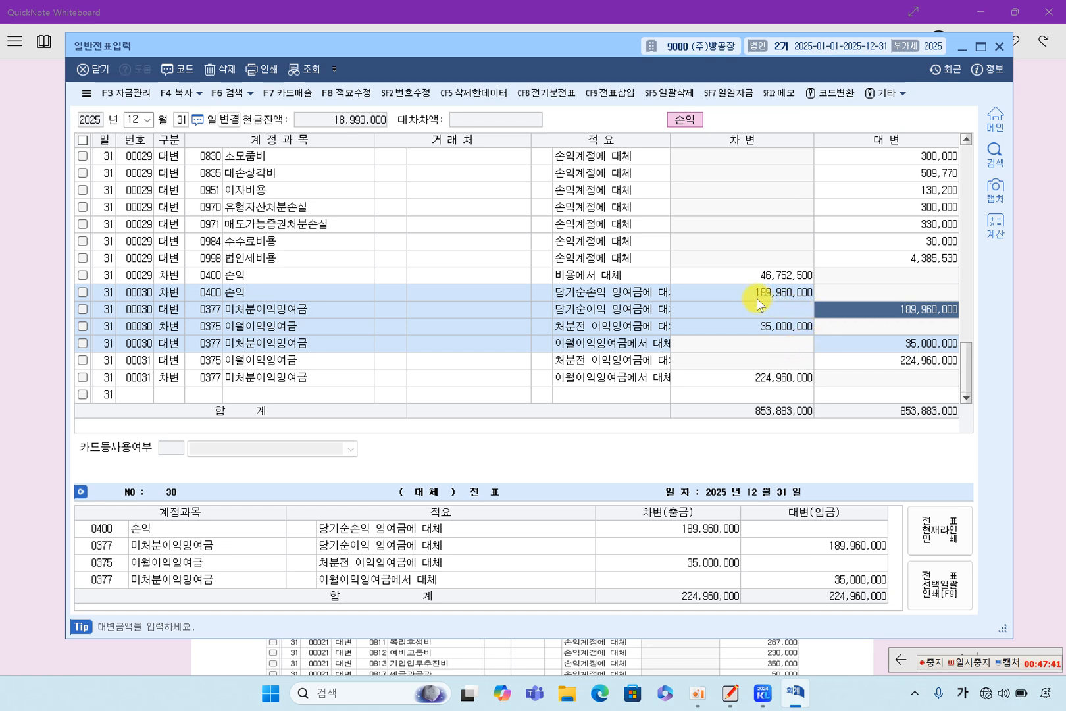
left_click(770, 329)
left_click(822, 343)
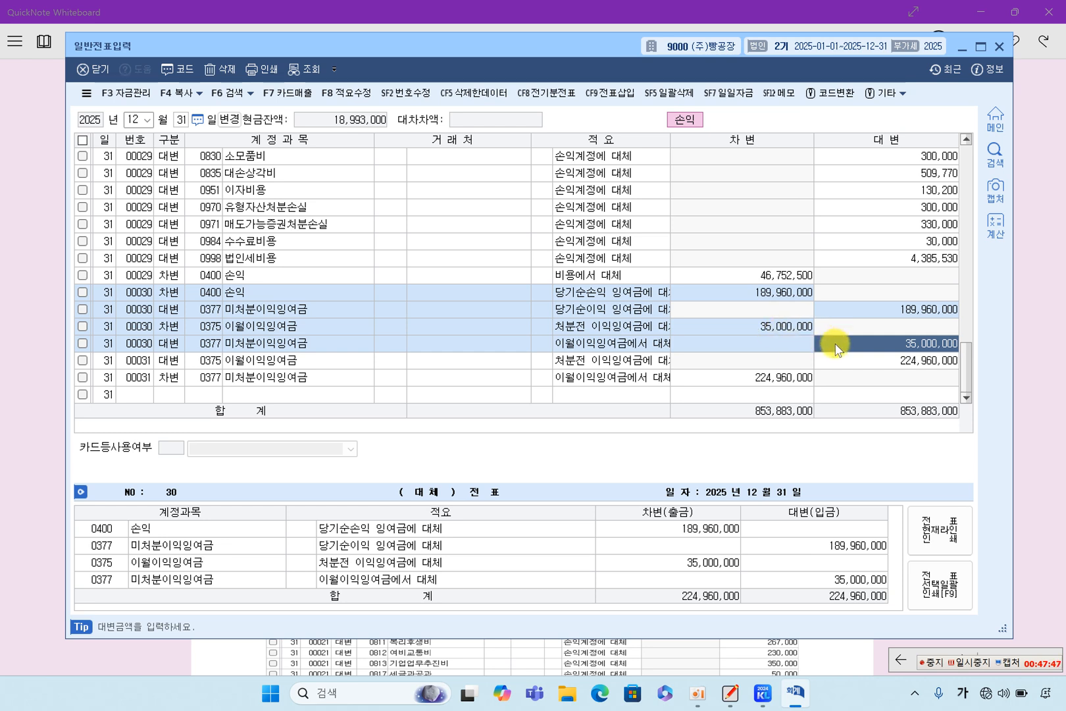
left_click(774, 329)
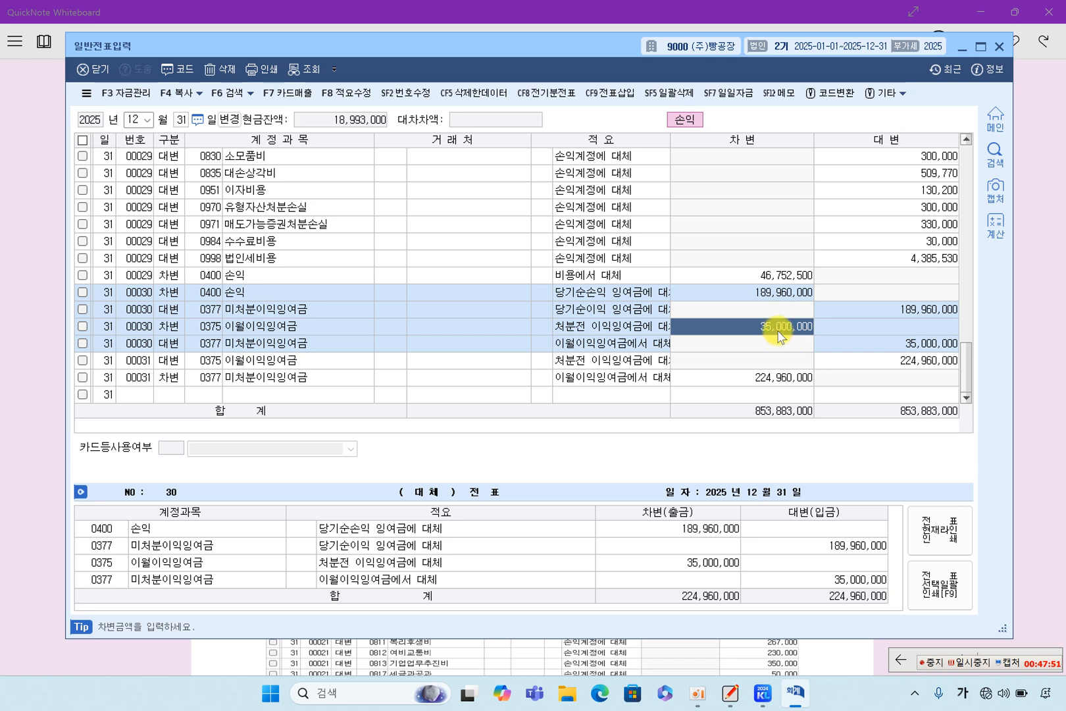
left_click(850, 343)
left_click(884, 315)
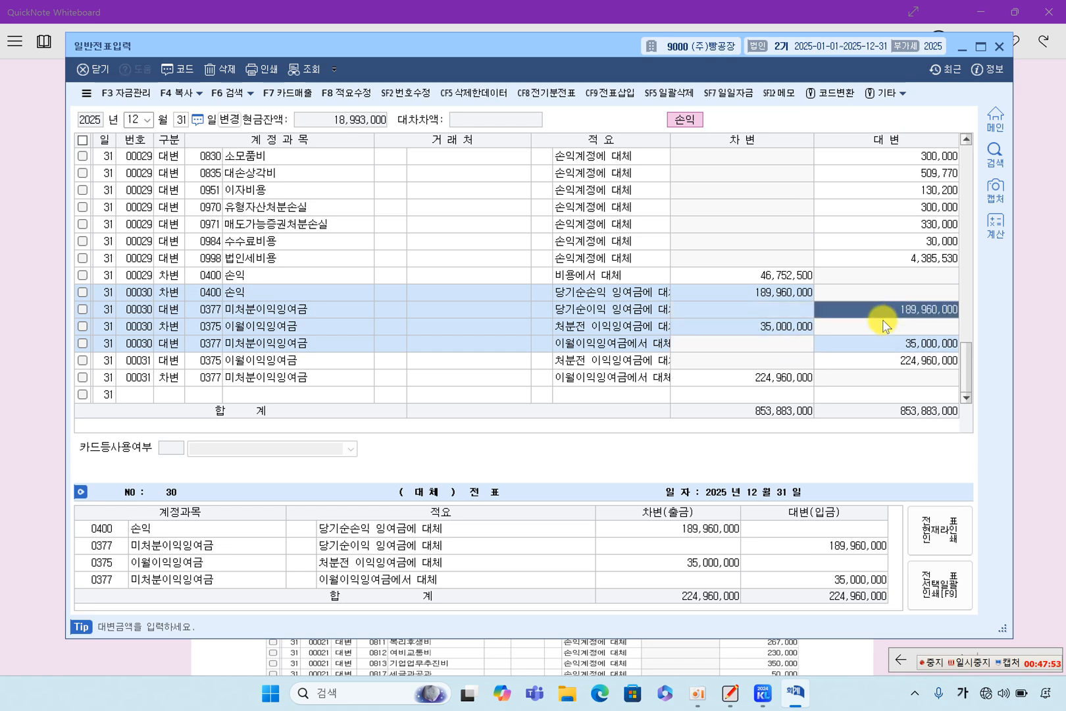
left_click(881, 346)
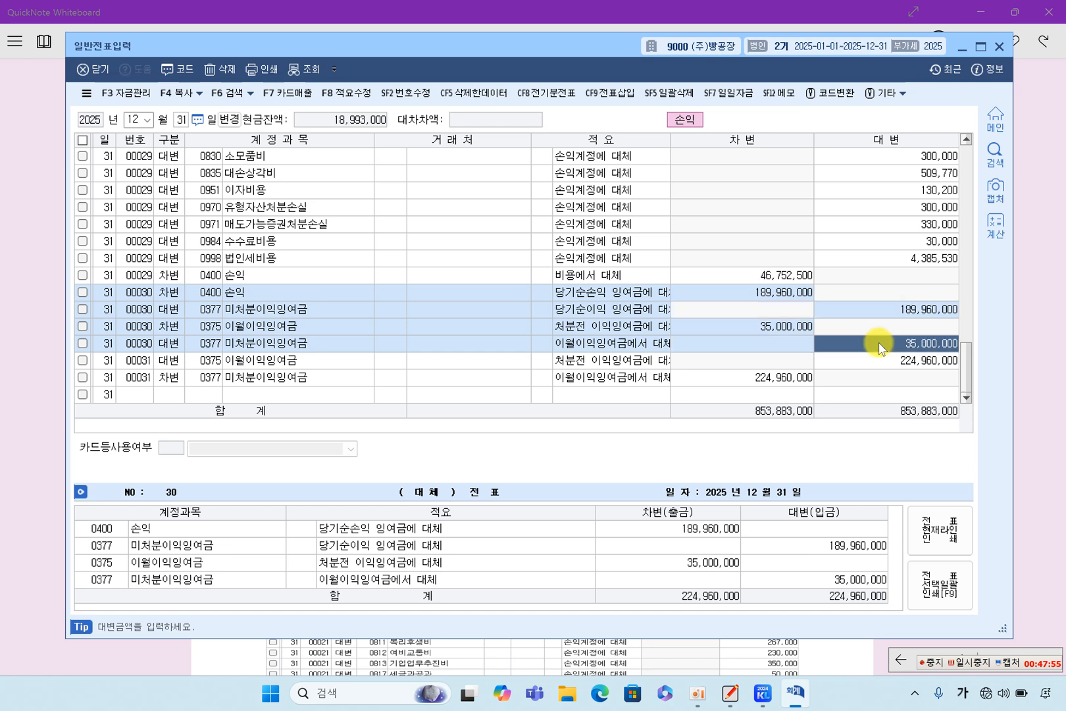
left_click(876, 310)
left_click(876, 344)
Step: Examine voucher 00031's transfer from 미처분이익잉여금 to 이월이익잉여금, and close 일반전표입력
left_click(792, 377)
left_click(895, 357)
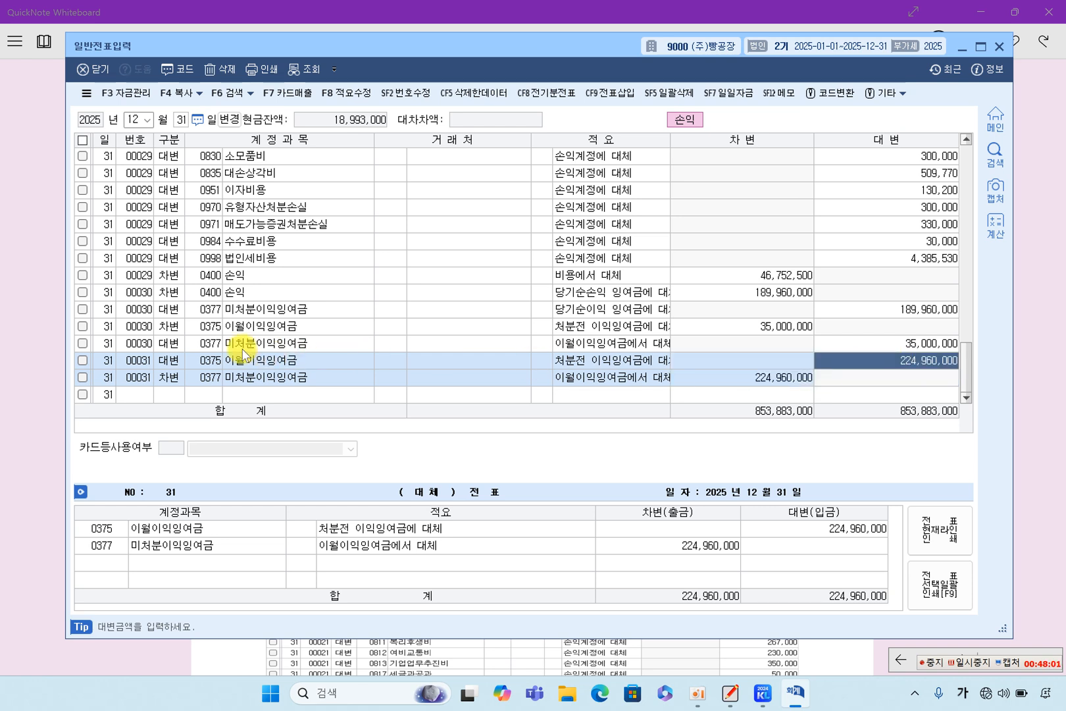
left_click(212, 360)
left_click(914, 359)
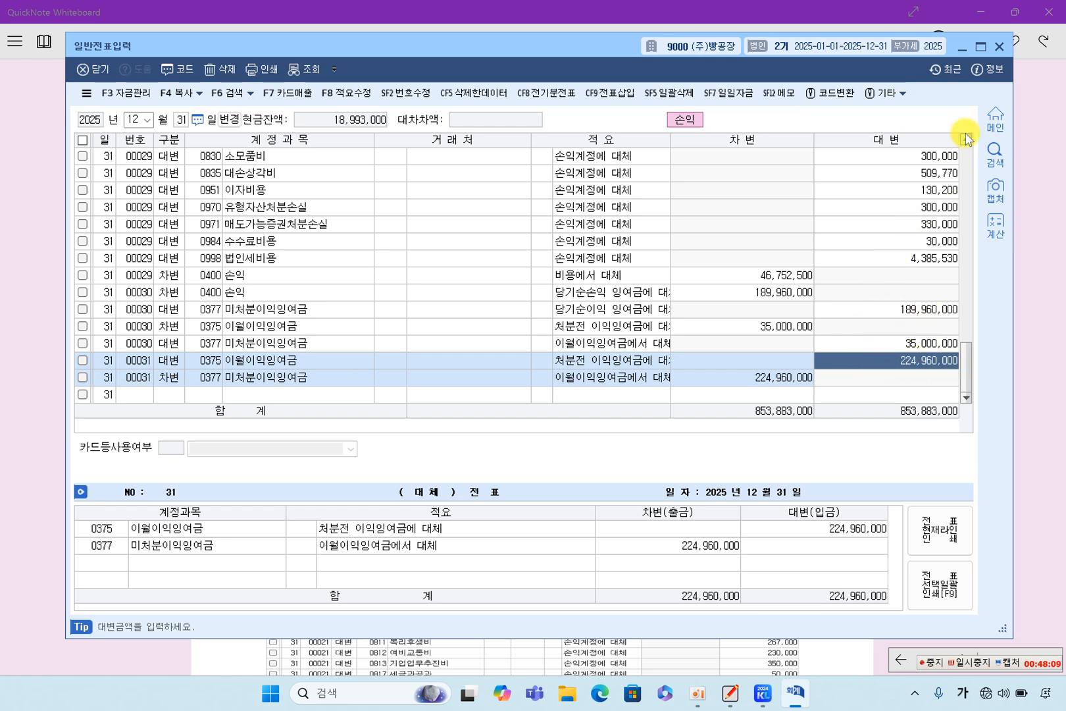
left_click(997, 48)
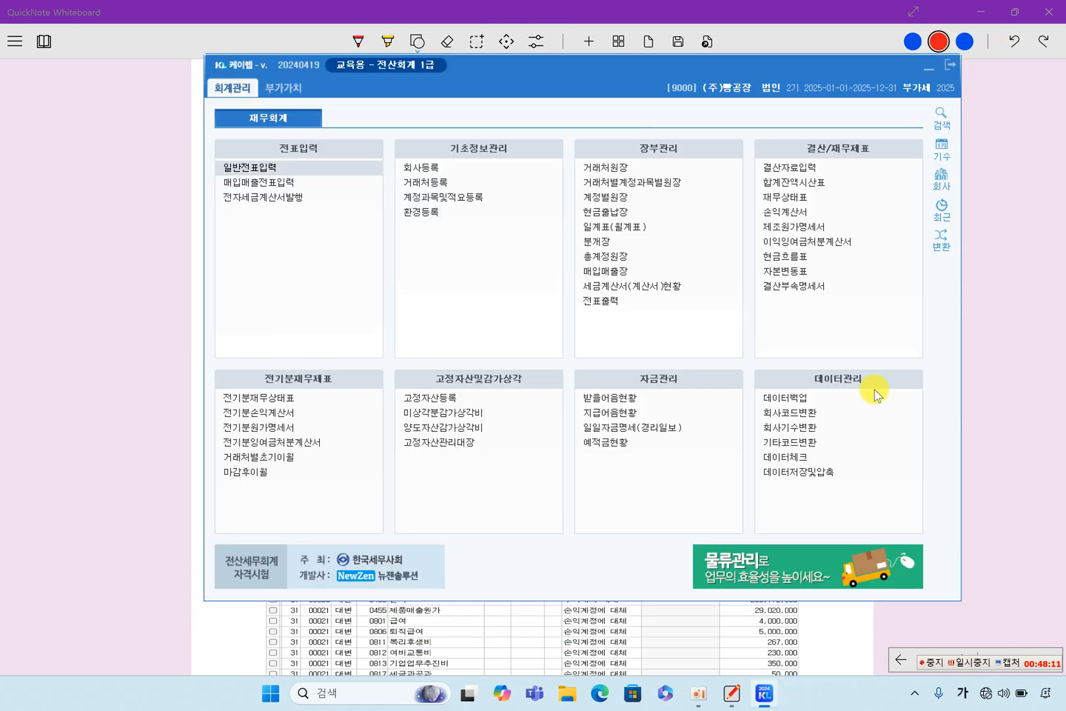
Step: Open the 재무상태표 and check the current-period 미처분이익잉여금 amount in the 자본 section
left_click(780, 201)
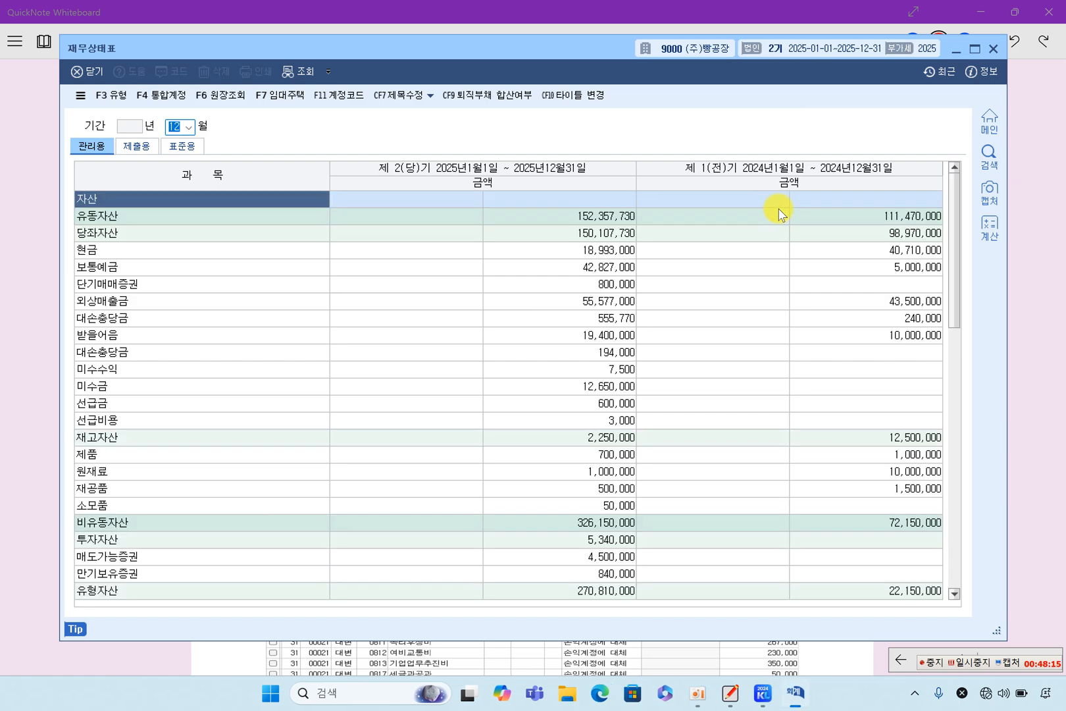
scroll(583, 441, "down", 8)
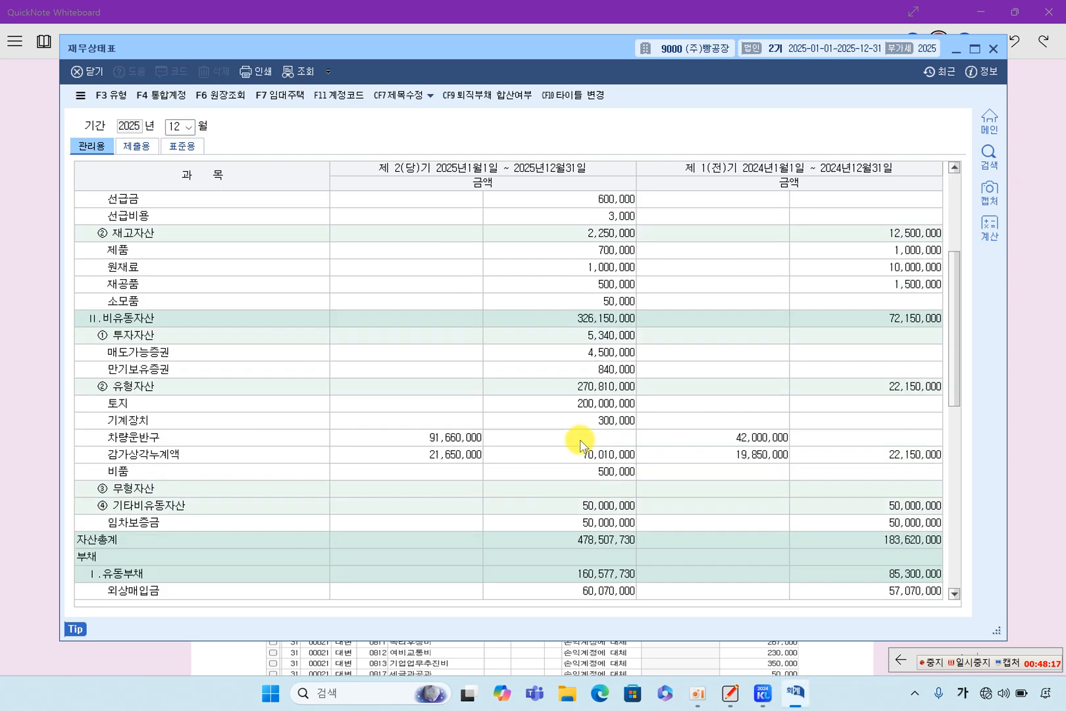
scroll(526, 461, "down", 5)
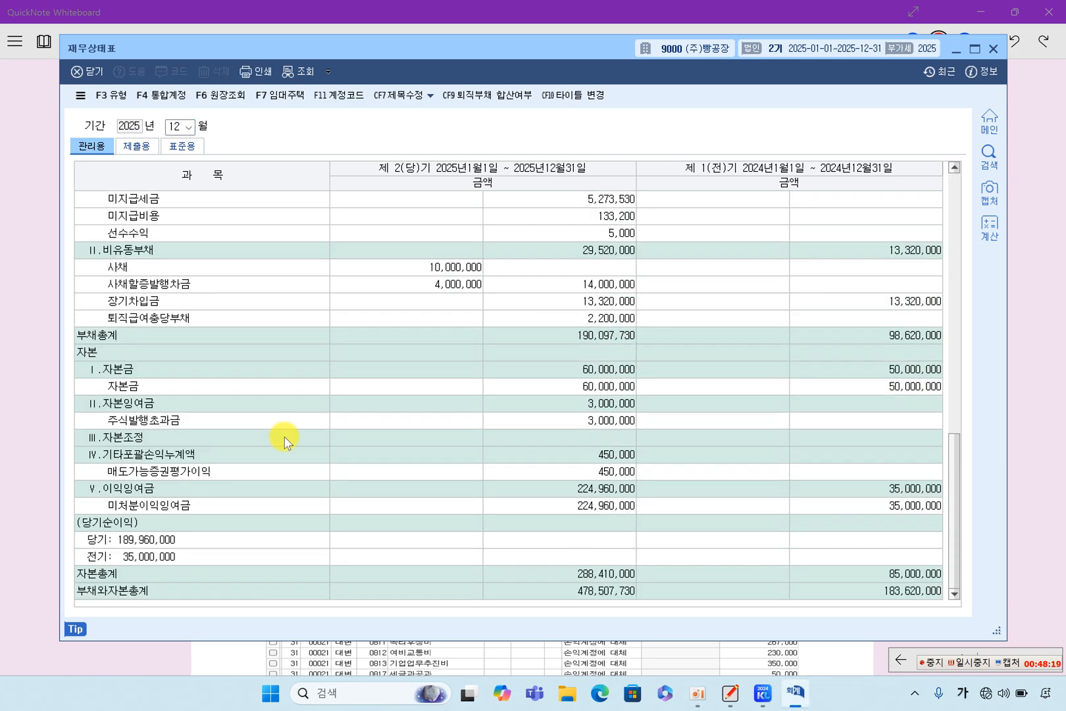
left_click(113, 508)
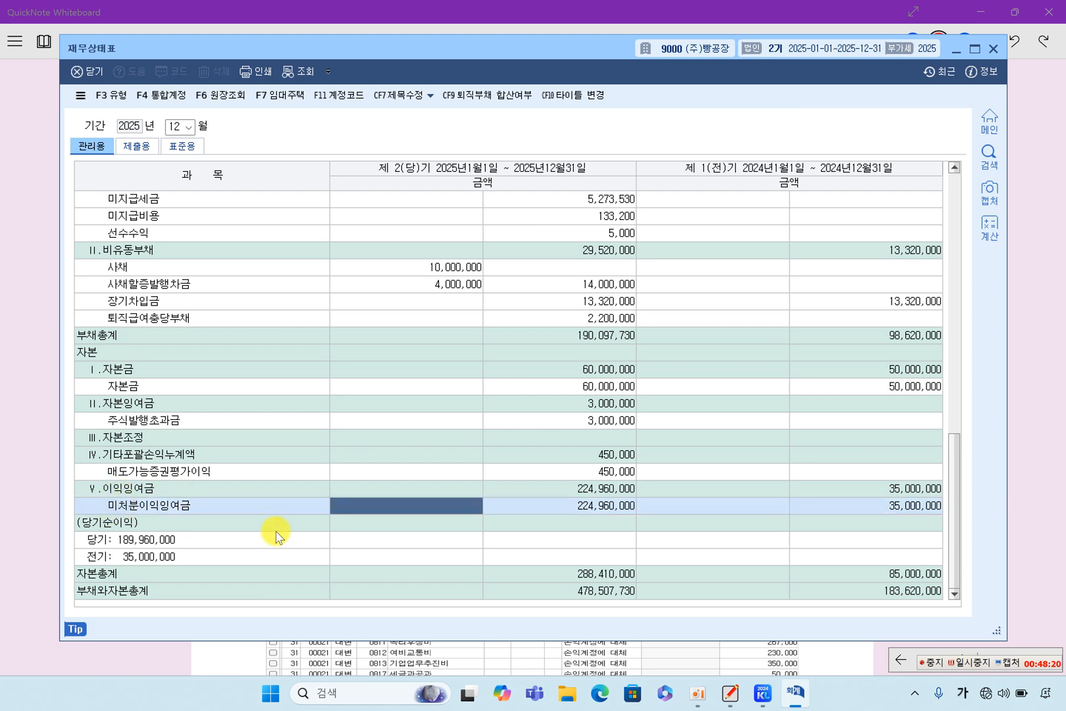
left_click(585, 513)
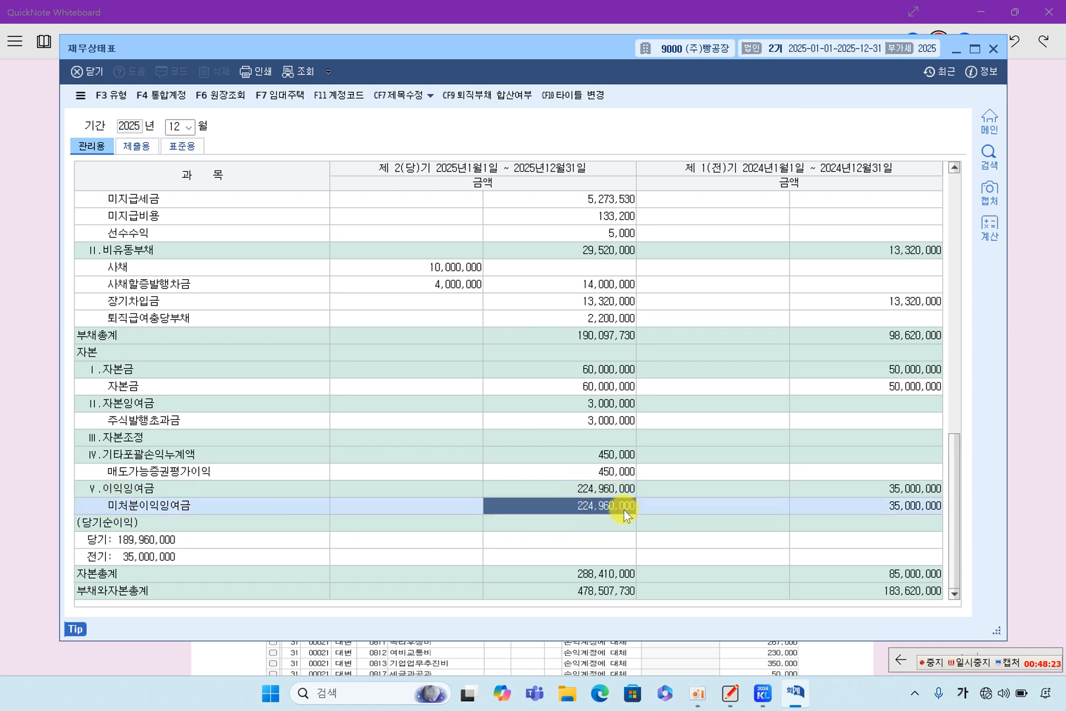
Step: Switch to QuickNote Whiteboard and draw red boxes around 마감분개 in the heading and the voucher table below it
left_click(1025, 393)
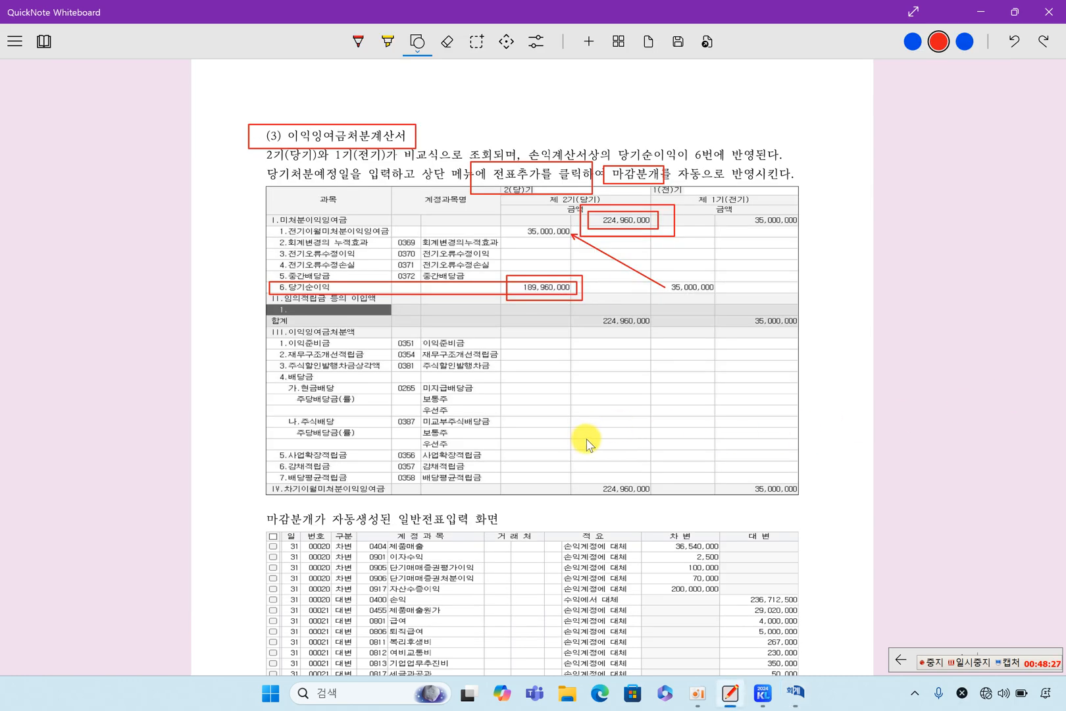
scroll(586, 442, "down", 5)
left_click_drag(262, 152, 323, 173)
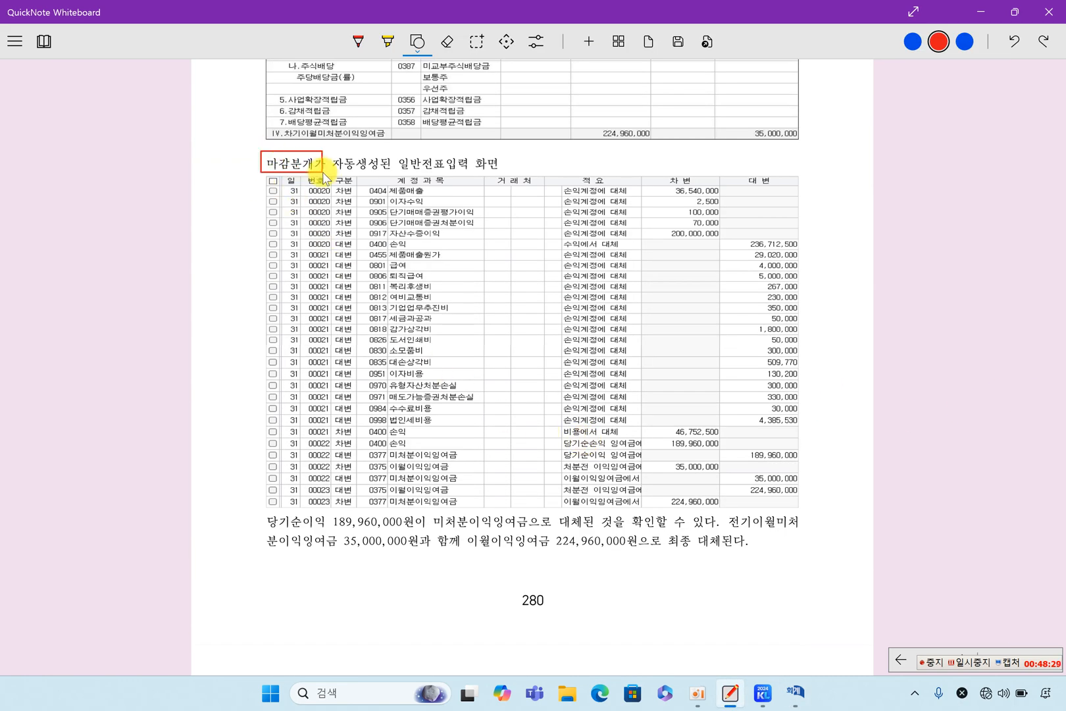
mouse_move(254, 174)
left_mouse_down()
mouse_move(711, 493)
mouse_move(816, 517)
left_mouse_up()
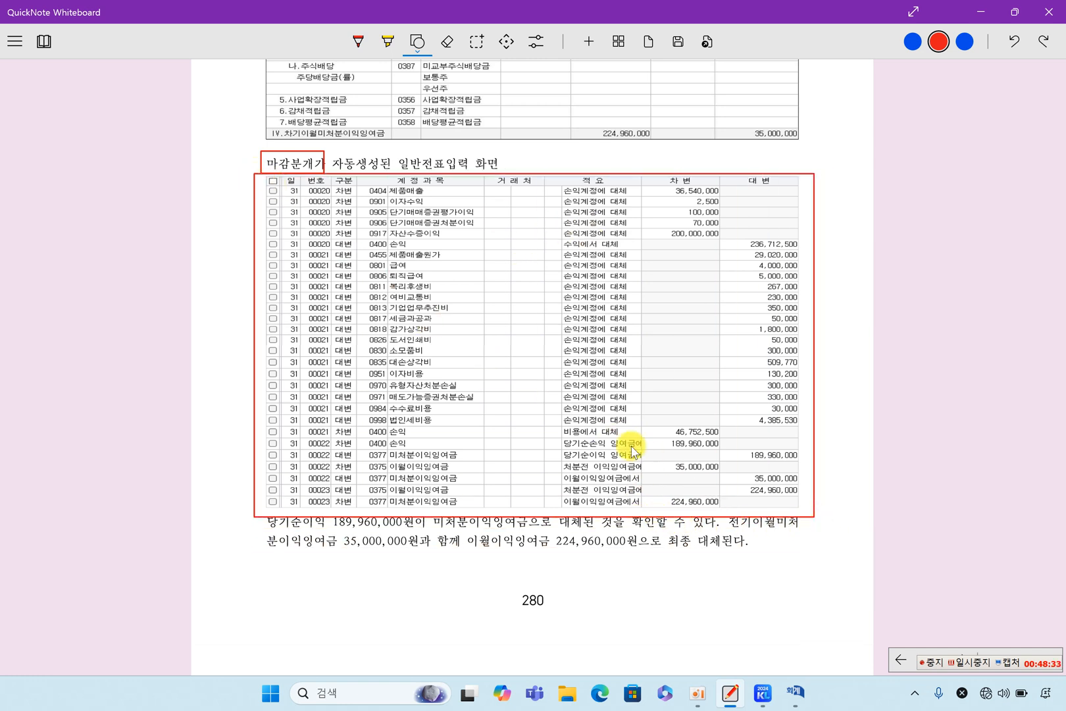
left_click_drag(256, 174, 815, 515)
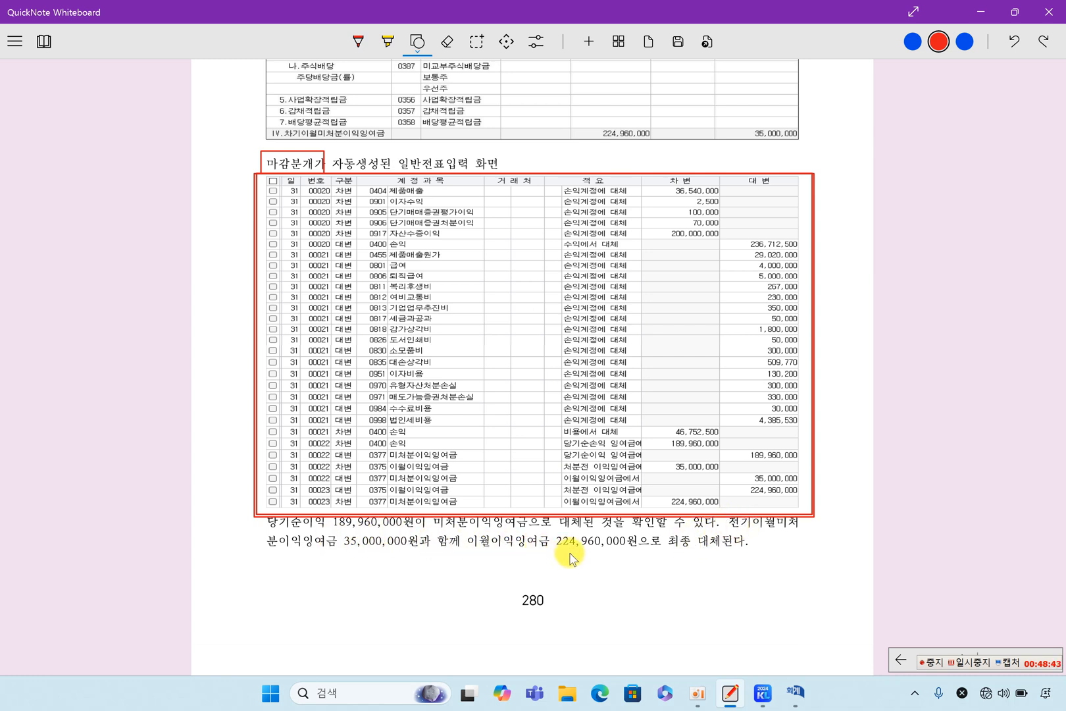
Step: Draw red boxes around 이월이익잉여금 and 224,960,000원으로 최종 대체된다 in the explanation below the voucher table
mouse_move(461, 527)
left_mouse_down()
mouse_move(602, 554)
mouse_move(760, 556)
left_mouse_up()
left_click_drag(550, 526, 767, 558)
Step: Draw red boxes around the (4) 재무상태표 heading and the current-period 미처분이익잉여금 row in its 자본 section
scroll(695, 602, "down", 7)
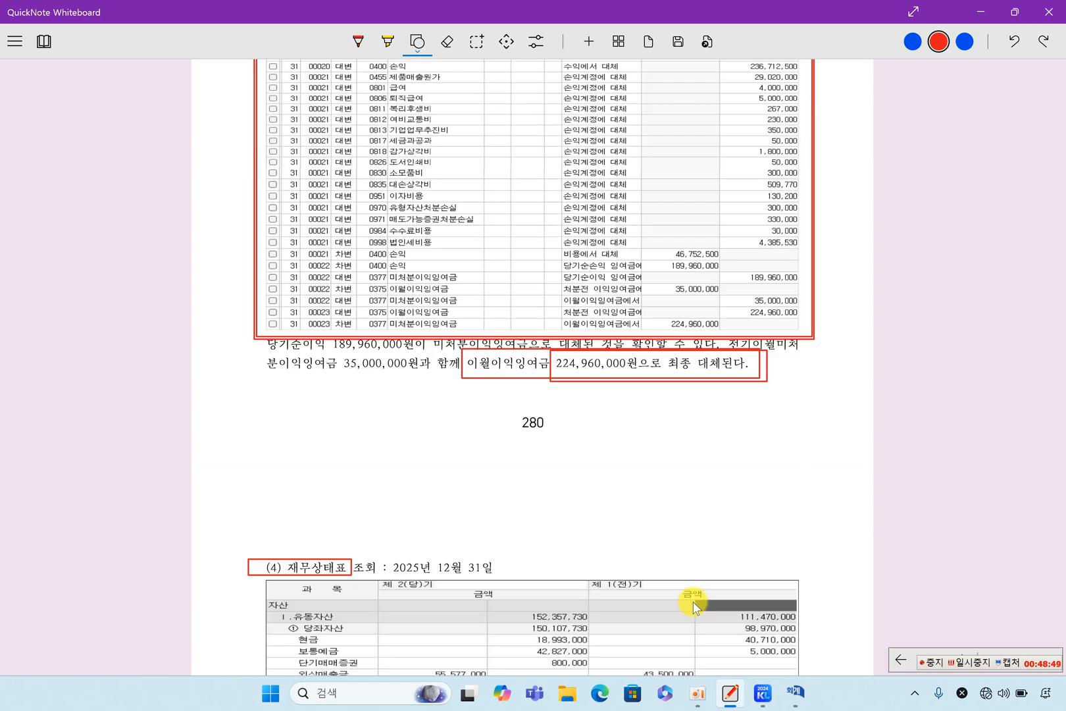
left_click_drag(220, 187, 538, 231)
scroll(511, 355, "down", 5)
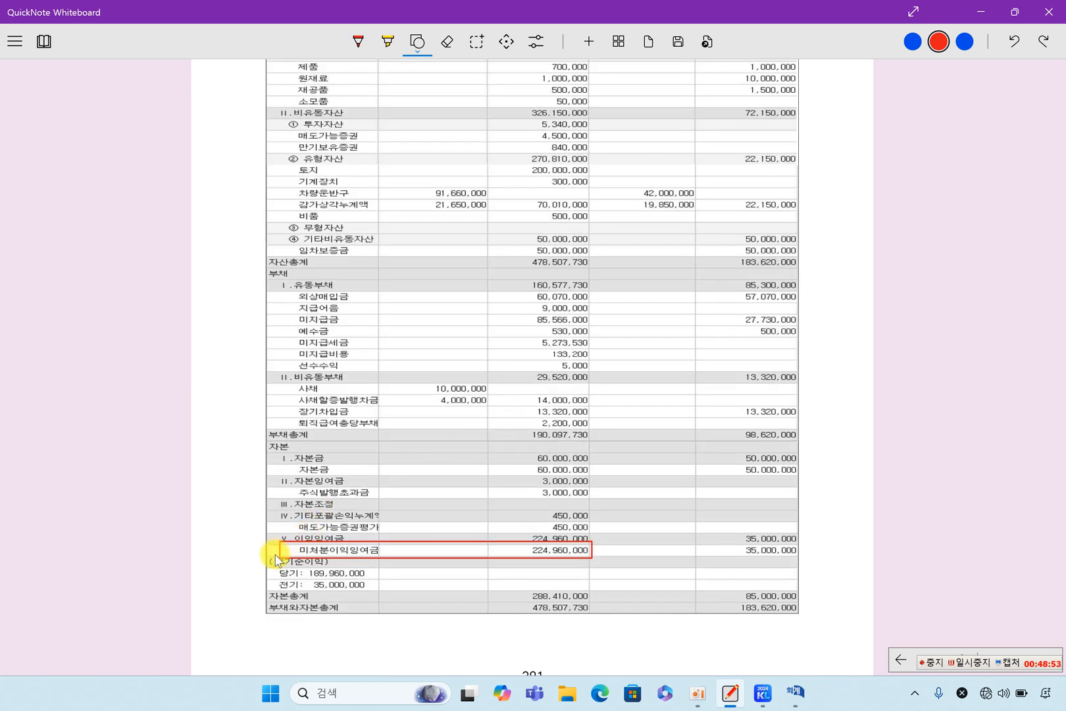
left_click_drag(277, 543, 590, 557)
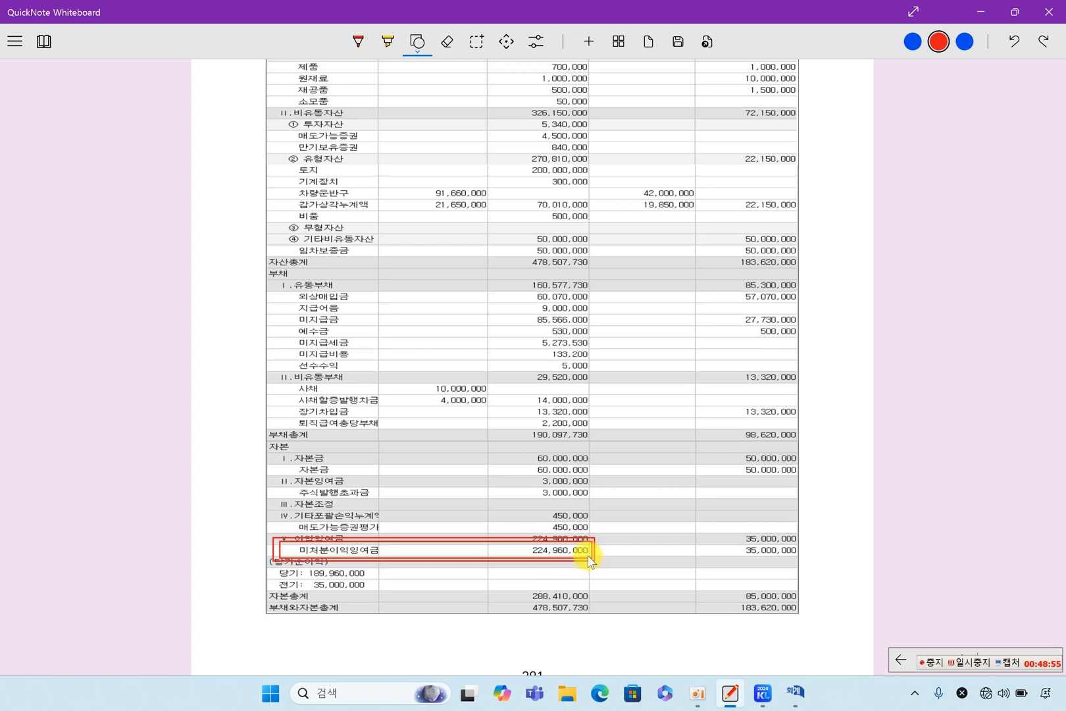
Step: Review the 재무상태표 table against the explanation of 미처분이익잉여금 and 주기 that follows it
scroll(582, 582, "up", 3)
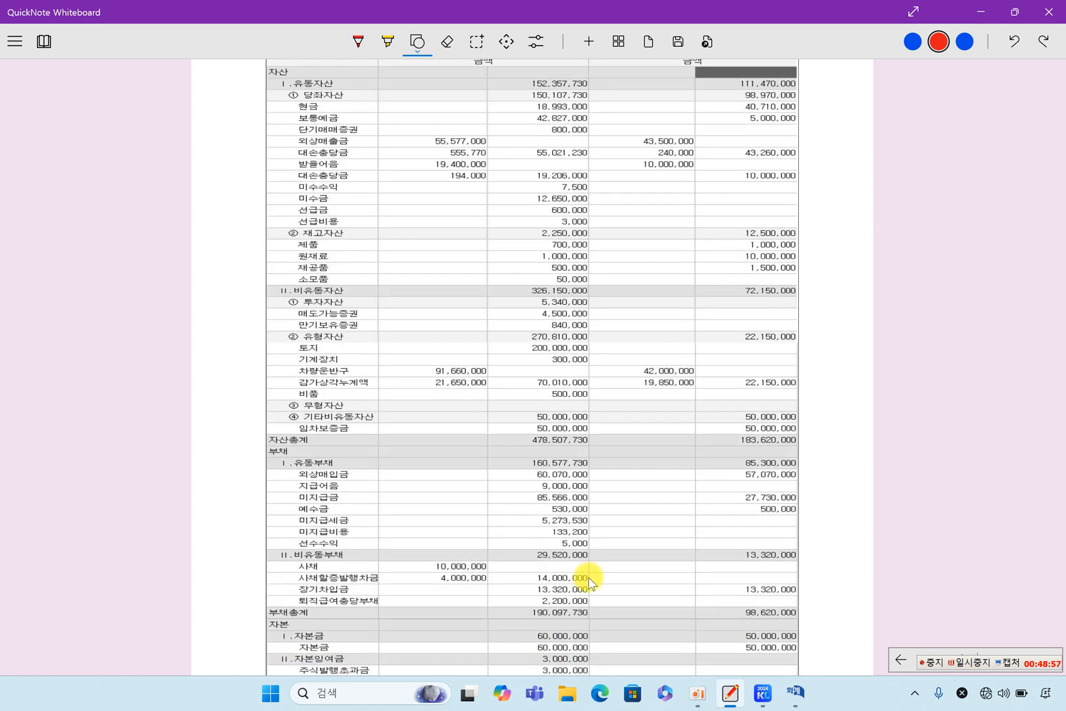
scroll(602, 576, "up", 1)
scroll(642, 424, "down", 7)
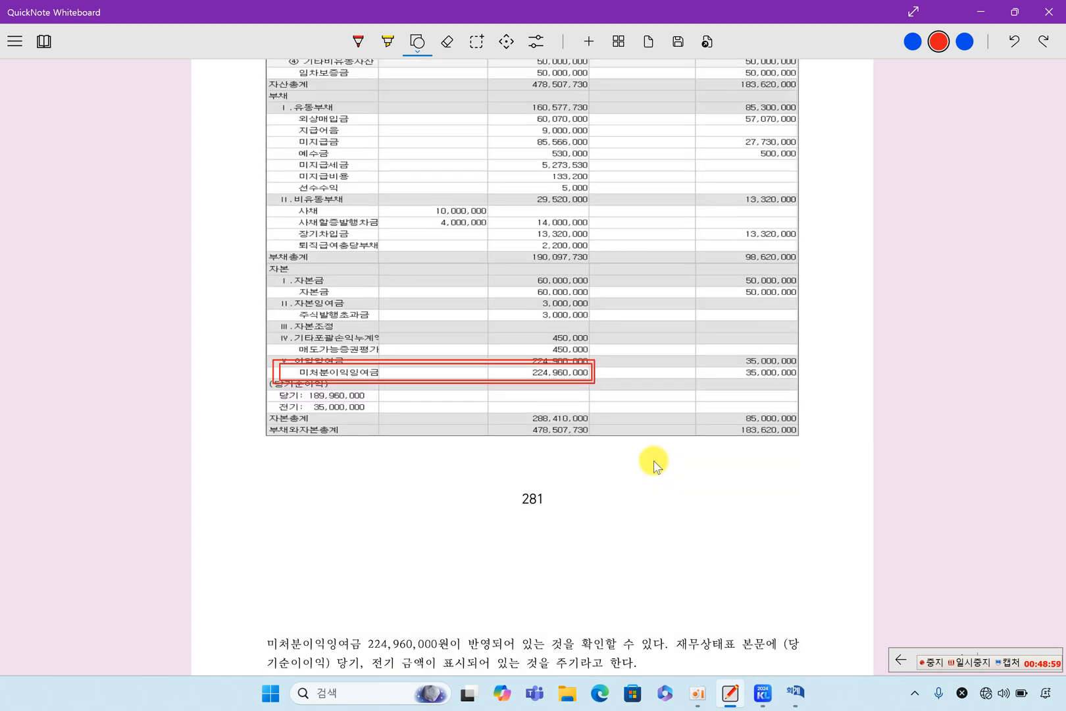
scroll(654, 471, "down", 5)
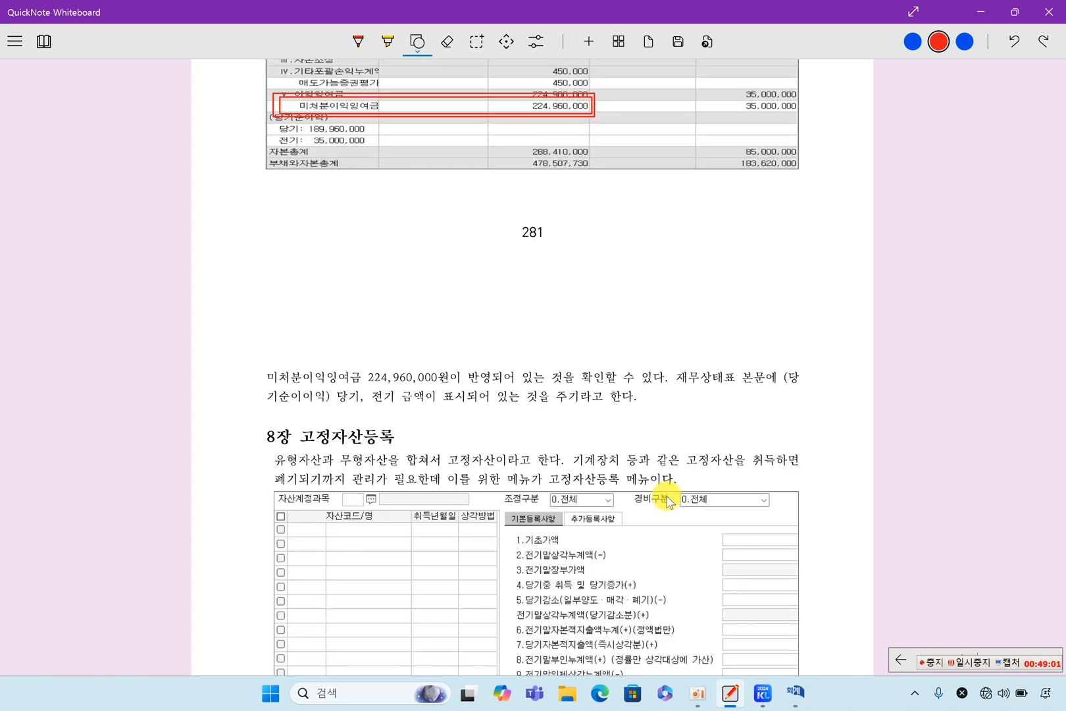
scroll(668, 504, "up", 6)
scroll(668, 503, "down", 6)
scroll(668, 504, "down", 3)
scroll(668, 503, "up", 11)
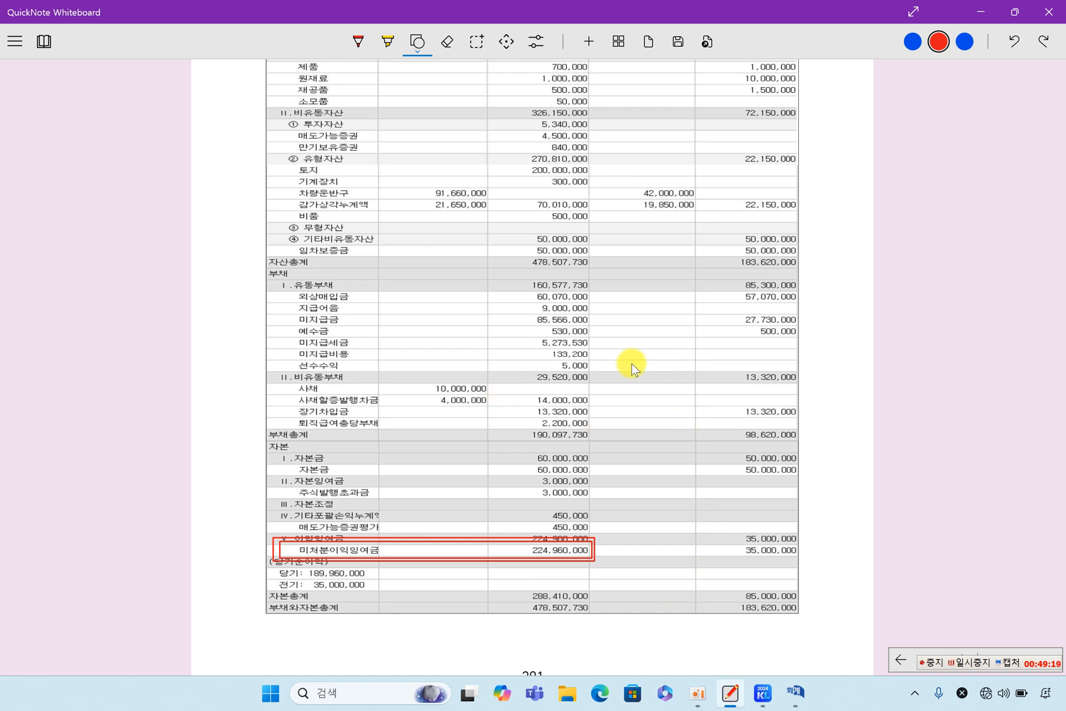
Step: Draw red boxes around the 고정자산등록 chapter title and the words 유형자산과 무형자산 below it
scroll(619, 418, "down", 8)
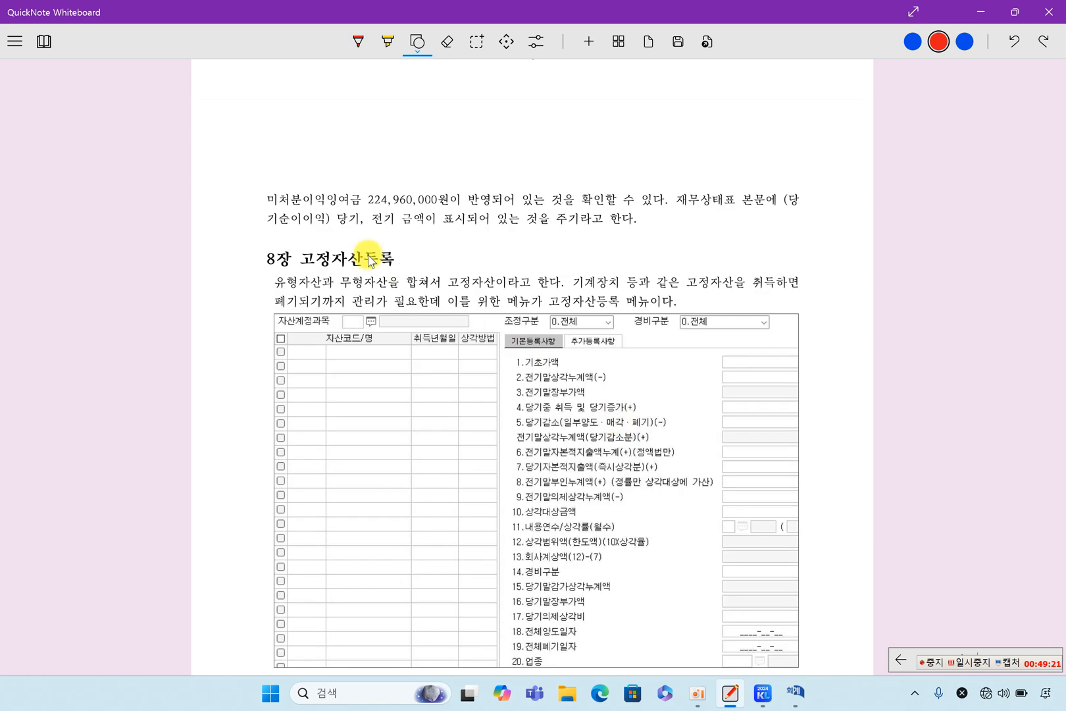
left_click_drag(299, 241, 405, 272)
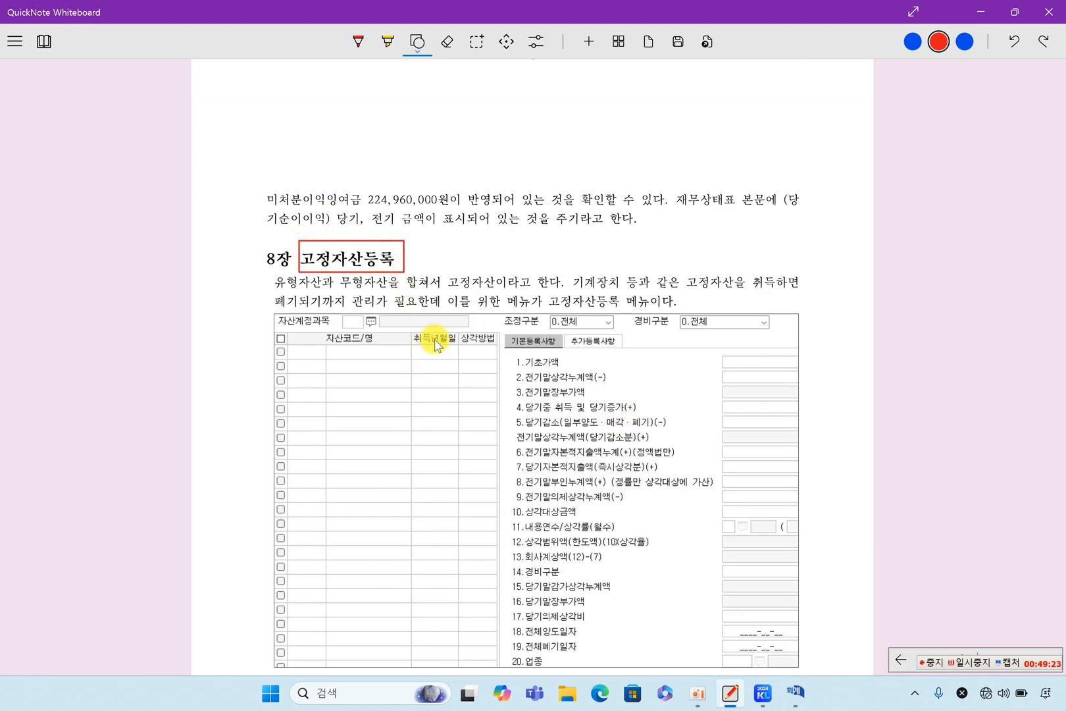
mouse_move(262, 271)
left_mouse_down()
mouse_move(349, 297)
mouse_move(408, 296)
left_mouse_up()
left_click_drag(294, 239, 407, 273)
Step: Draw red boxes around the CASE heading, the words 독립적인 문제로 가정, and the whole fixed-asset case with its entry screen
scroll(527, 402, "down", 1)
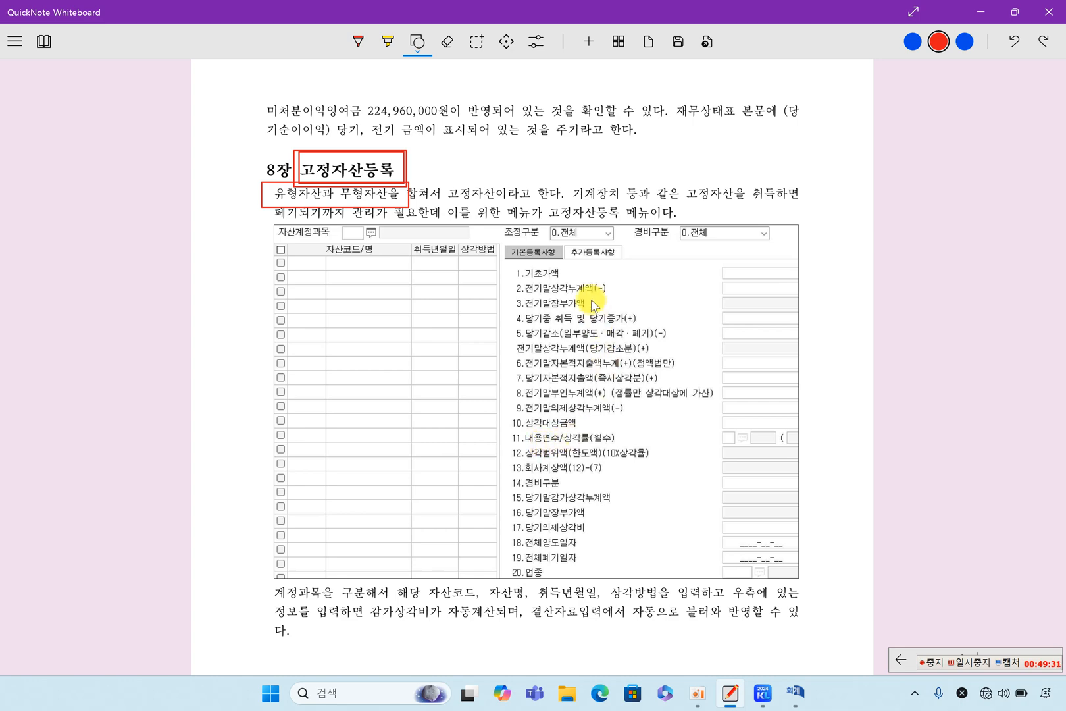
scroll(561, 451, "down", 2)
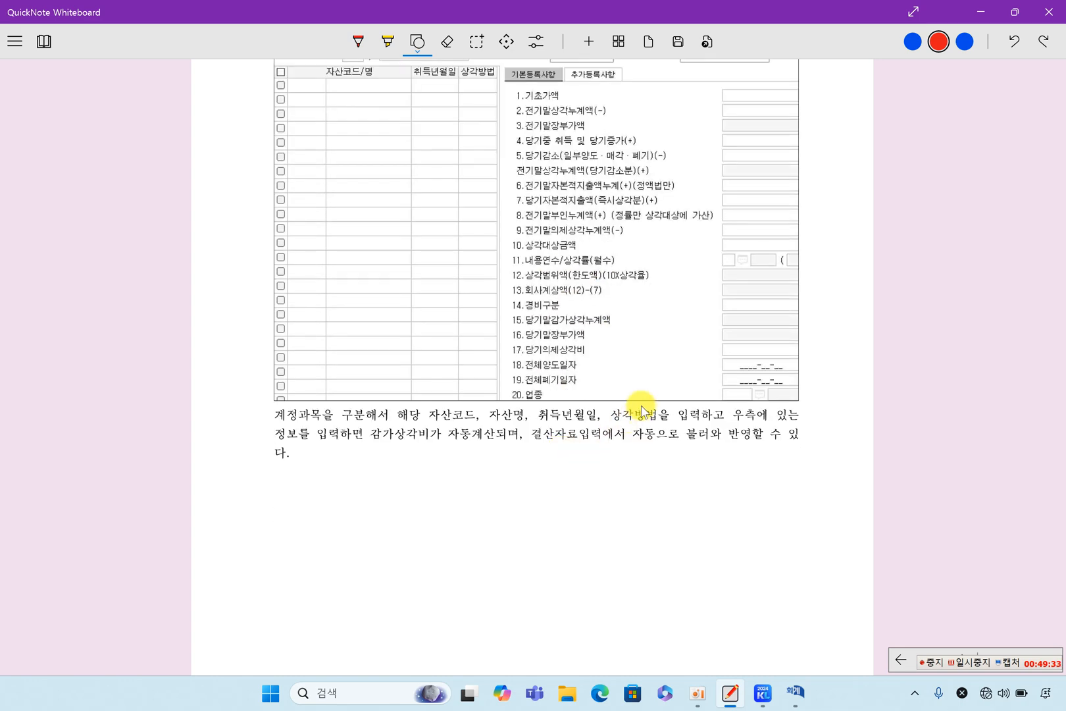
scroll(631, 425, "down", 7)
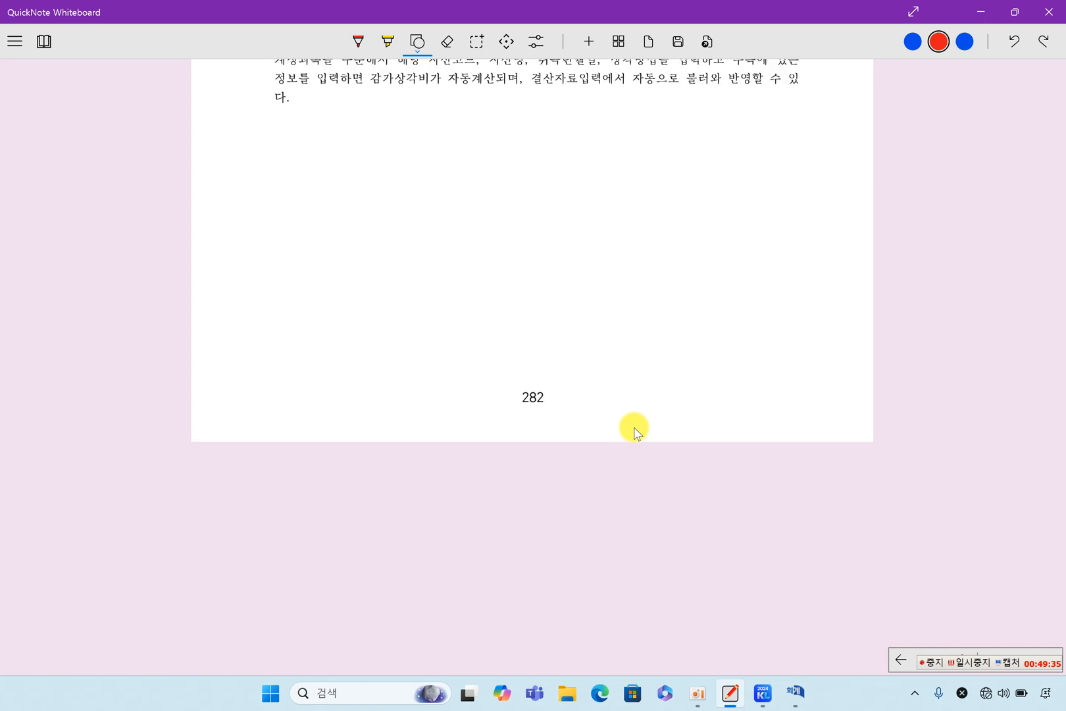
scroll(636, 434, "down", 2)
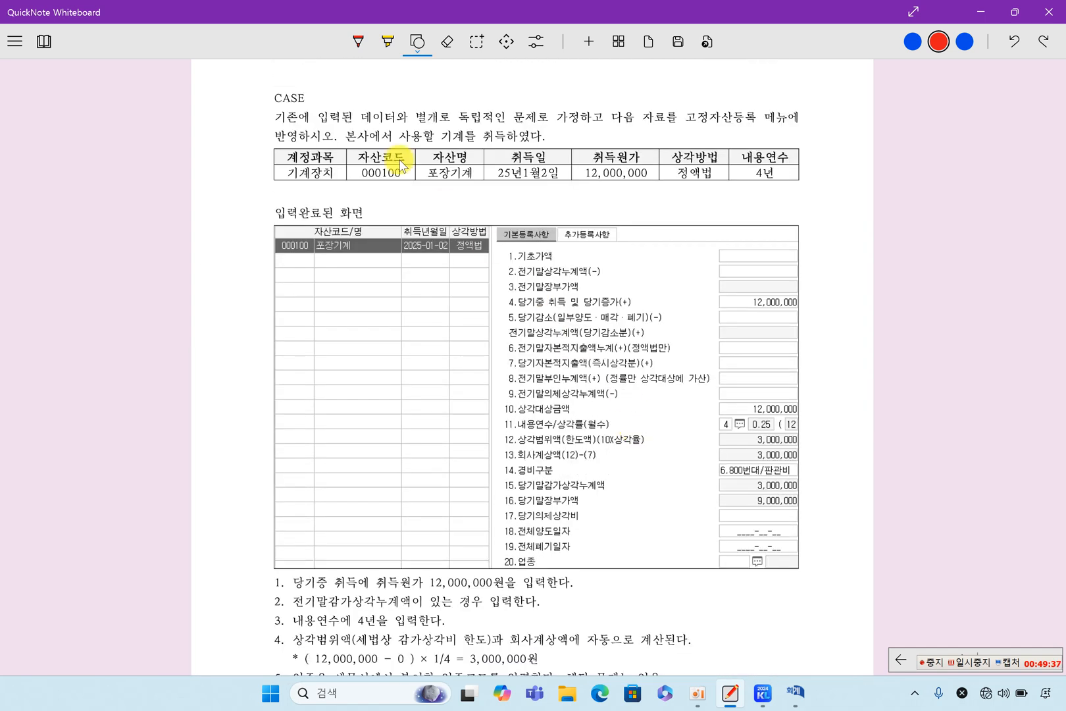
left_click_drag(257, 77, 331, 125)
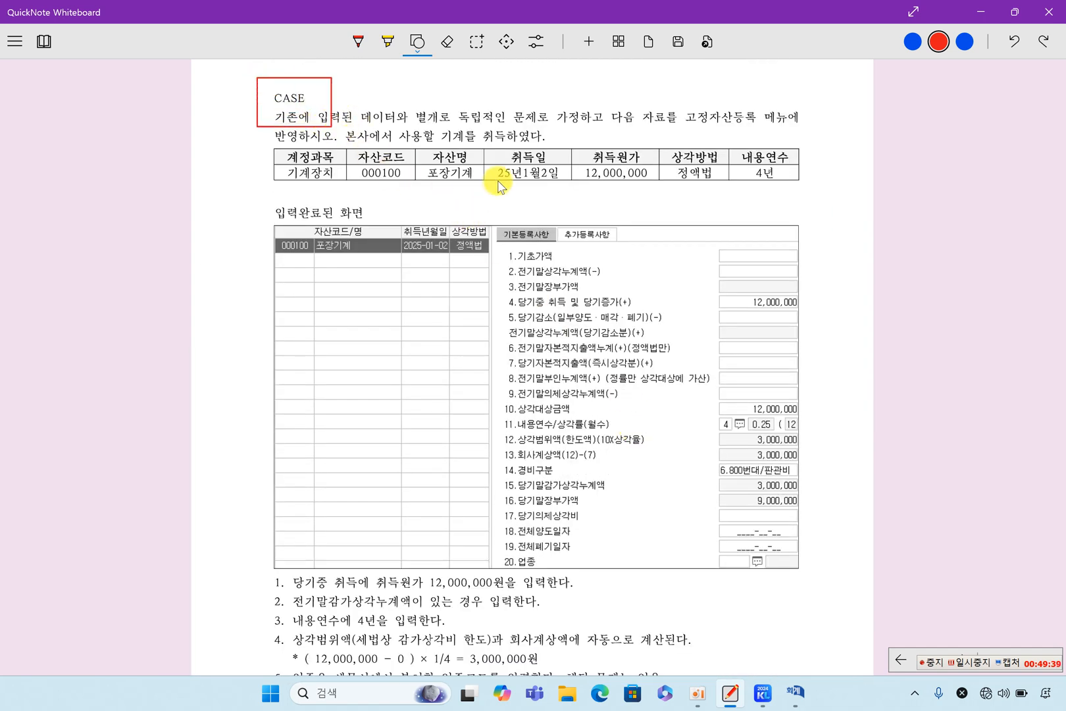
mouse_move(454, 95)
left_mouse_down()
mouse_move(460, 110)
mouse_move(562, 140)
mouse_move(582, 129)
left_mouse_up()
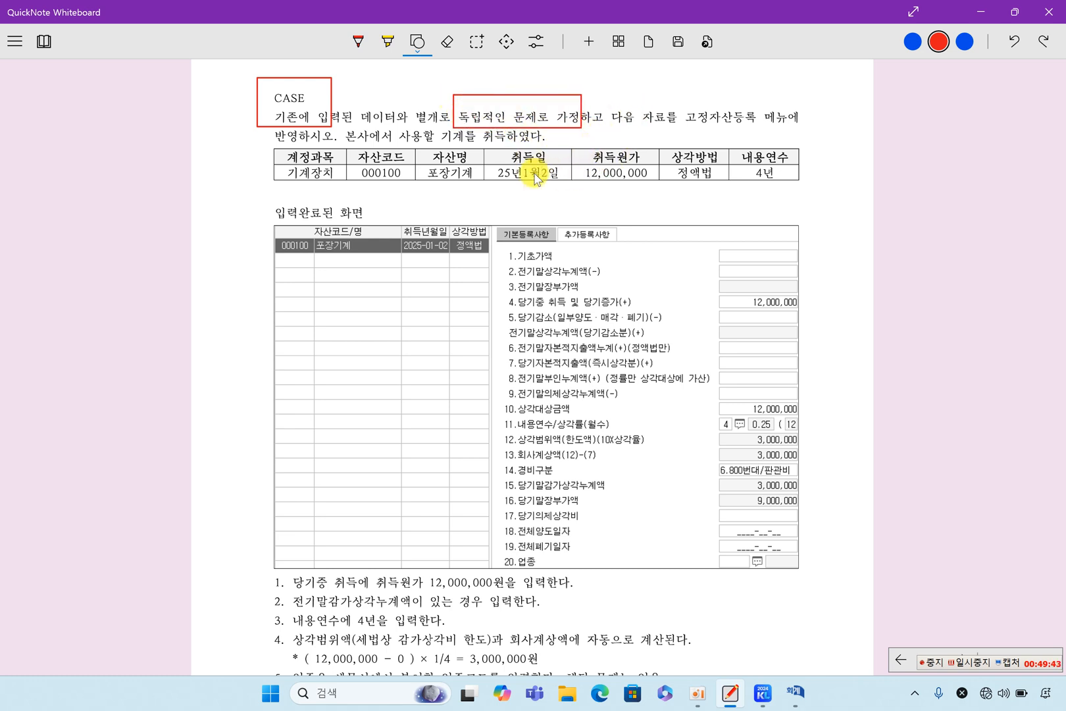
mouse_move(243, 92)
left_mouse_down()
mouse_move(503, 414)
mouse_move(807, 592)
mouse_move(827, 590)
left_mouse_up()
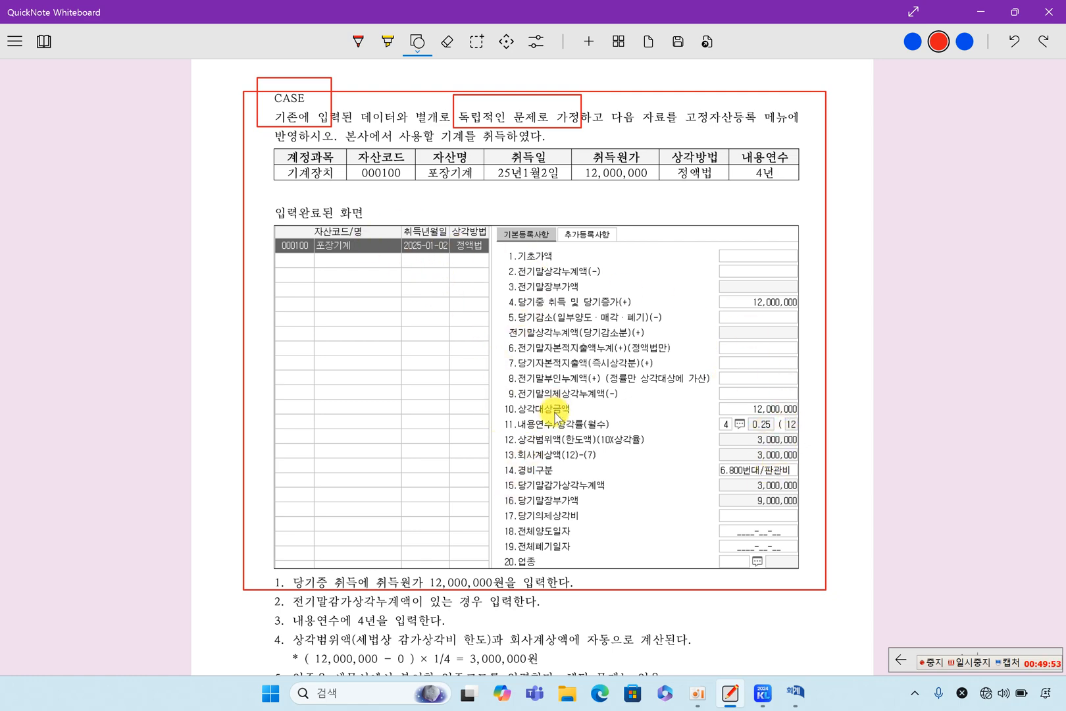
Step: Draw red boxes around 상단메뉴 and 감가상각 in the closing explanation and around the 13.회사계상액 row of the case screen
scroll(551, 414, "down", 3)
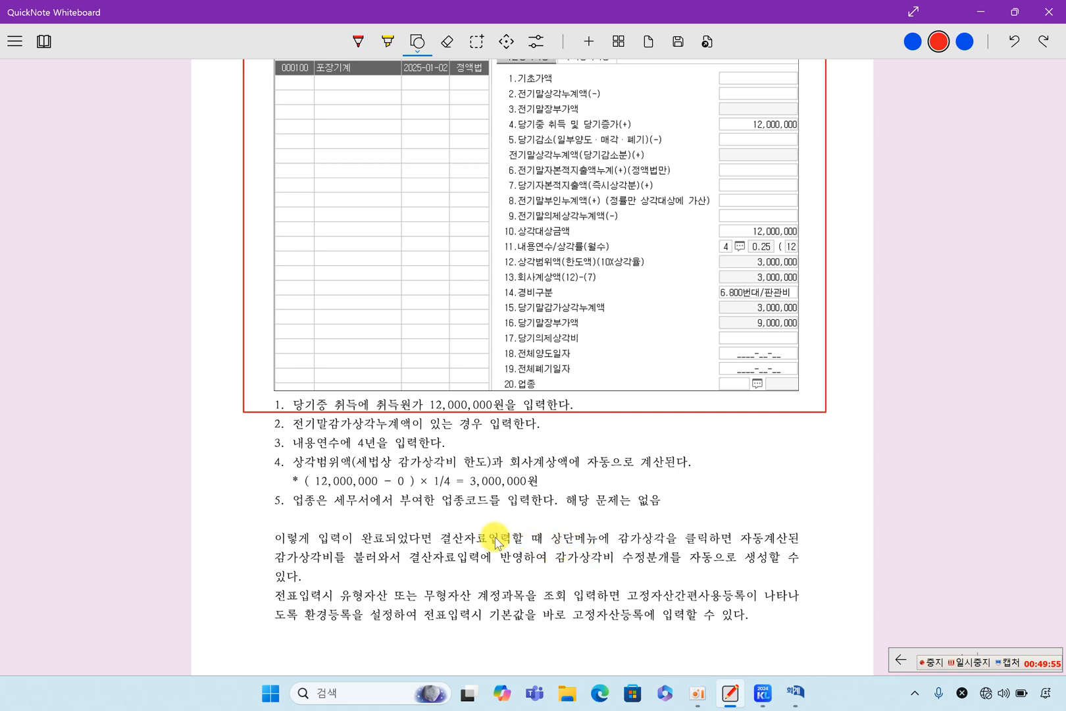
mouse_move(551, 529)
left_mouse_down()
mouse_move(590, 551)
mouse_move(675, 552)
left_mouse_up()
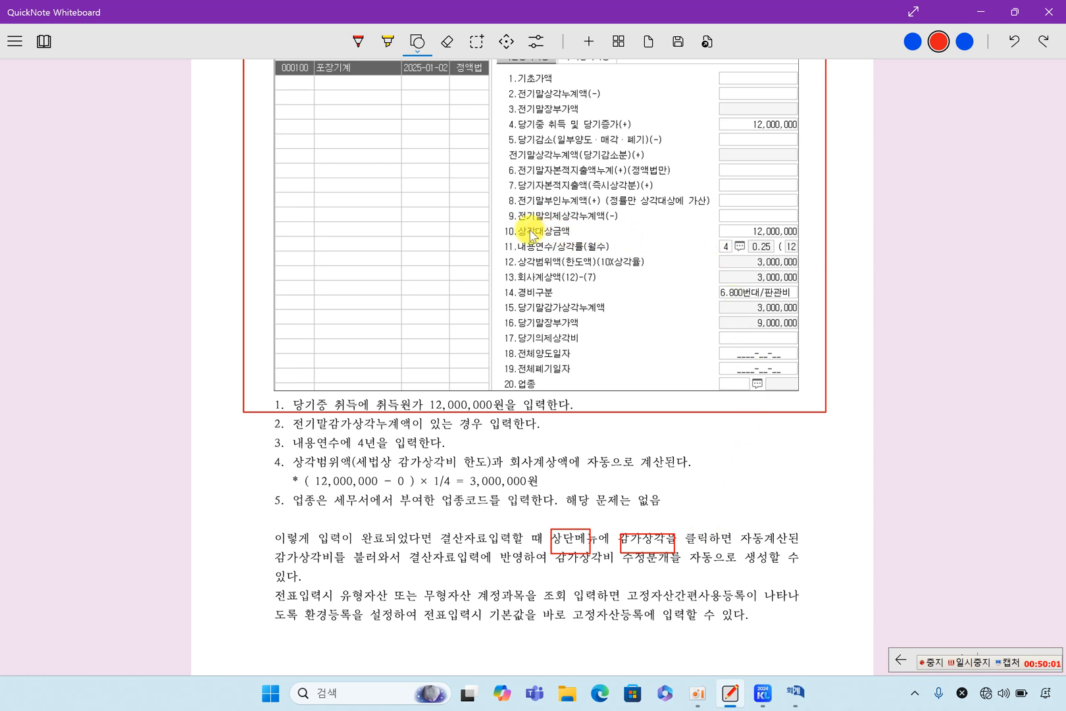
mouse_move(505, 266)
left_mouse_down()
mouse_move(553, 280)
mouse_move(787, 296)
mouse_move(807, 286)
left_mouse_up()
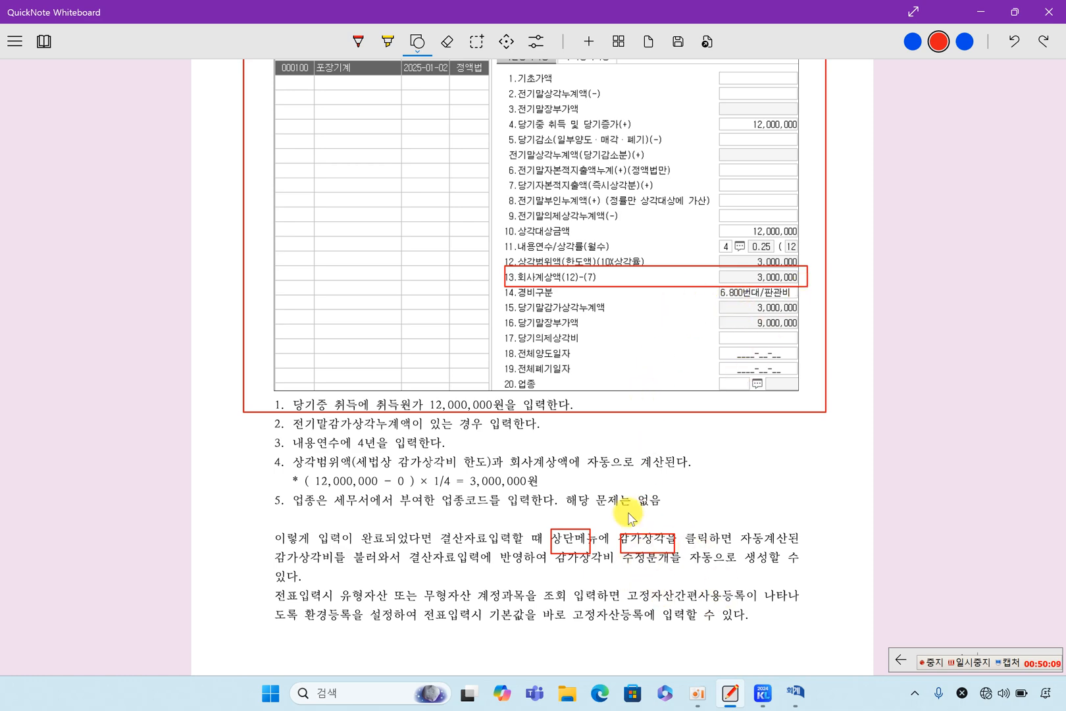
Step: Draw red boxes around 독립적인 문제 in the CASE text and the whole 입력완료된 화면 section
scroll(600, 449, "up", 3)
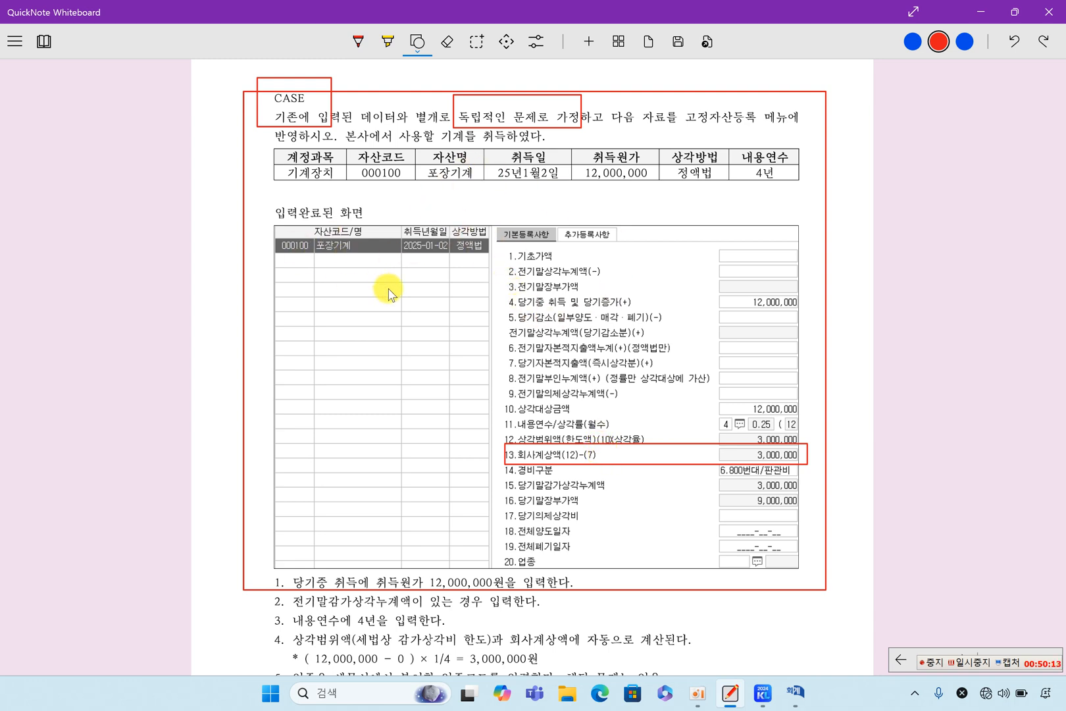
scroll(455, 394, "up", 15)
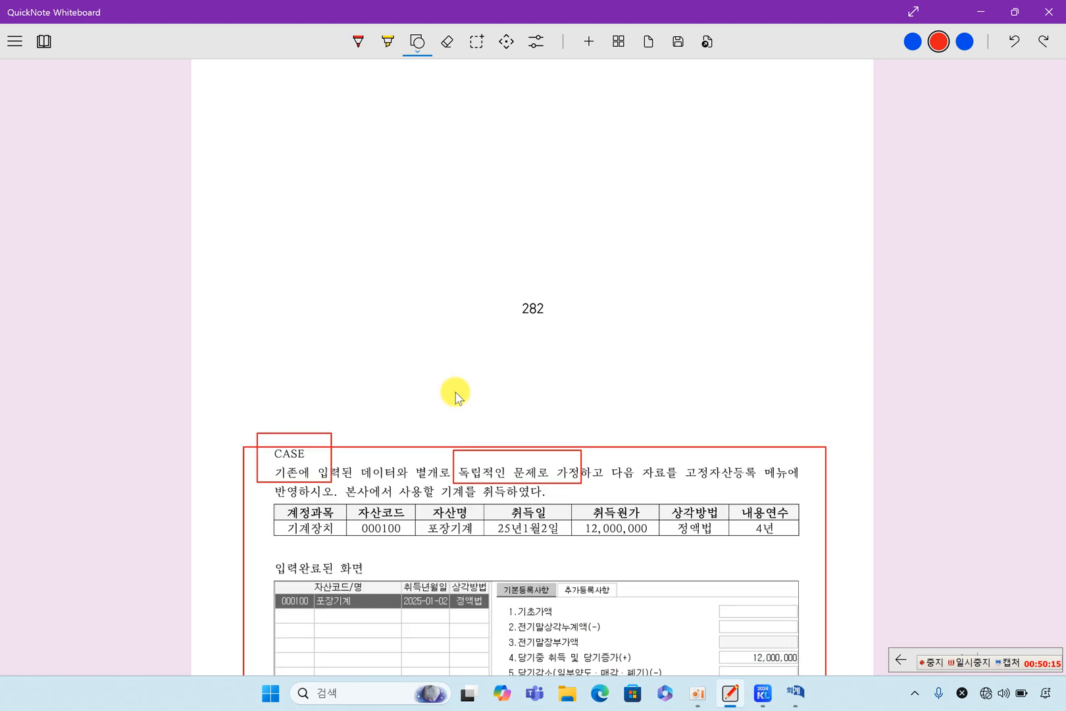
scroll(461, 305, "down", 10)
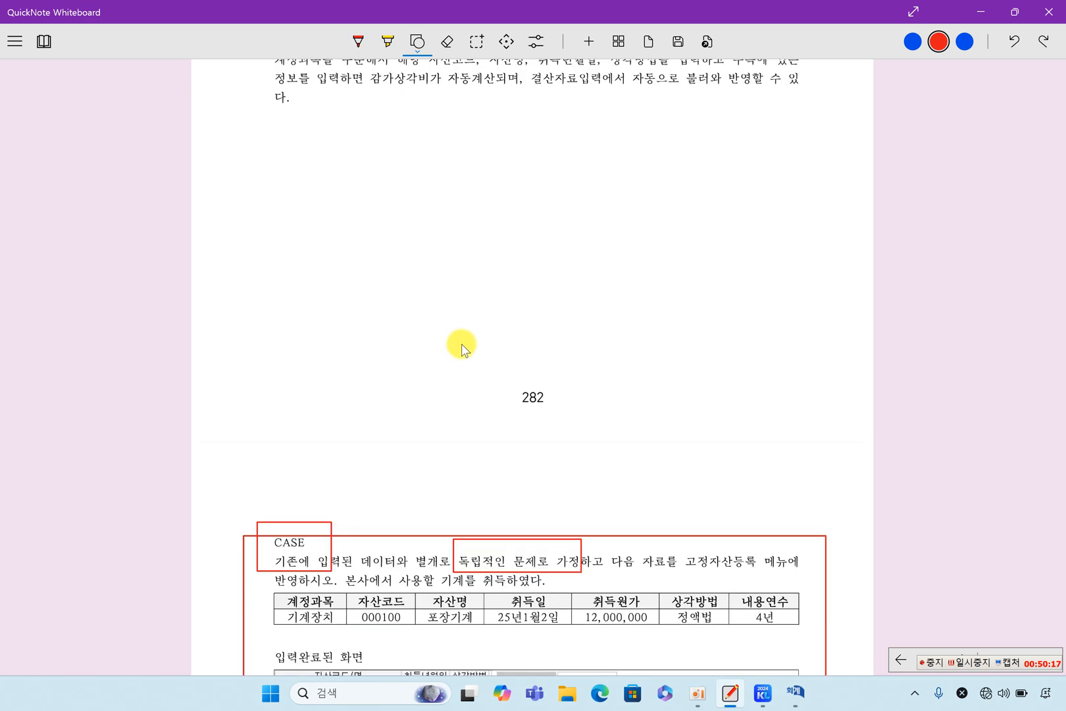
scroll(487, 368, "down", 1)
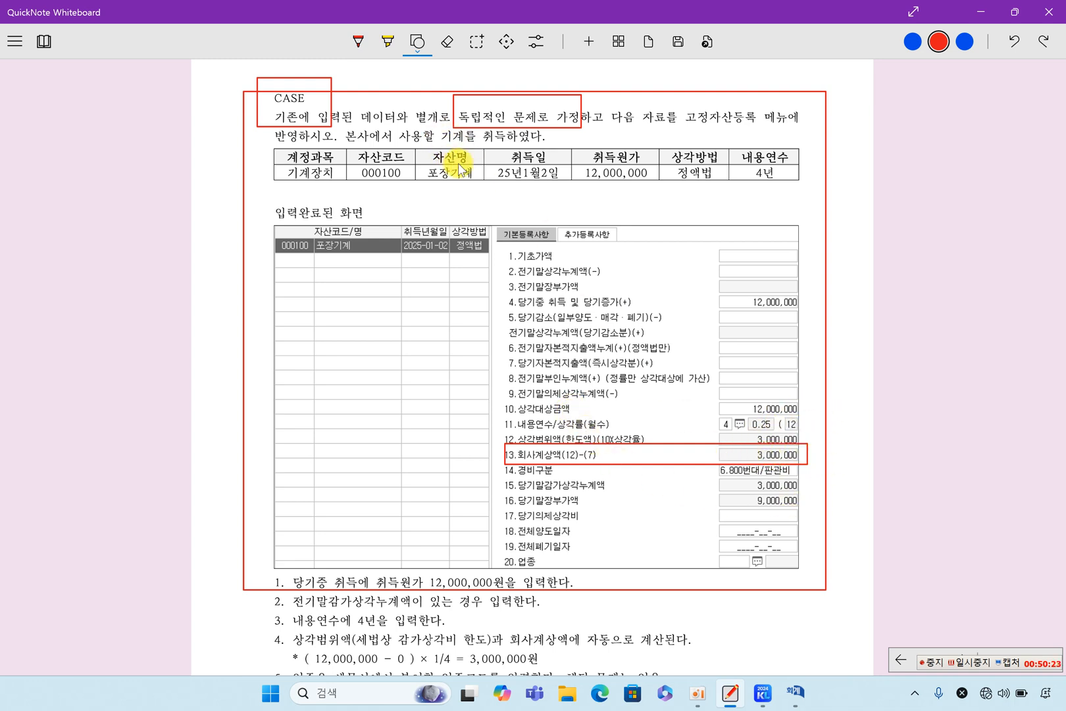
left_click_drag(452, 90, 549, 129)
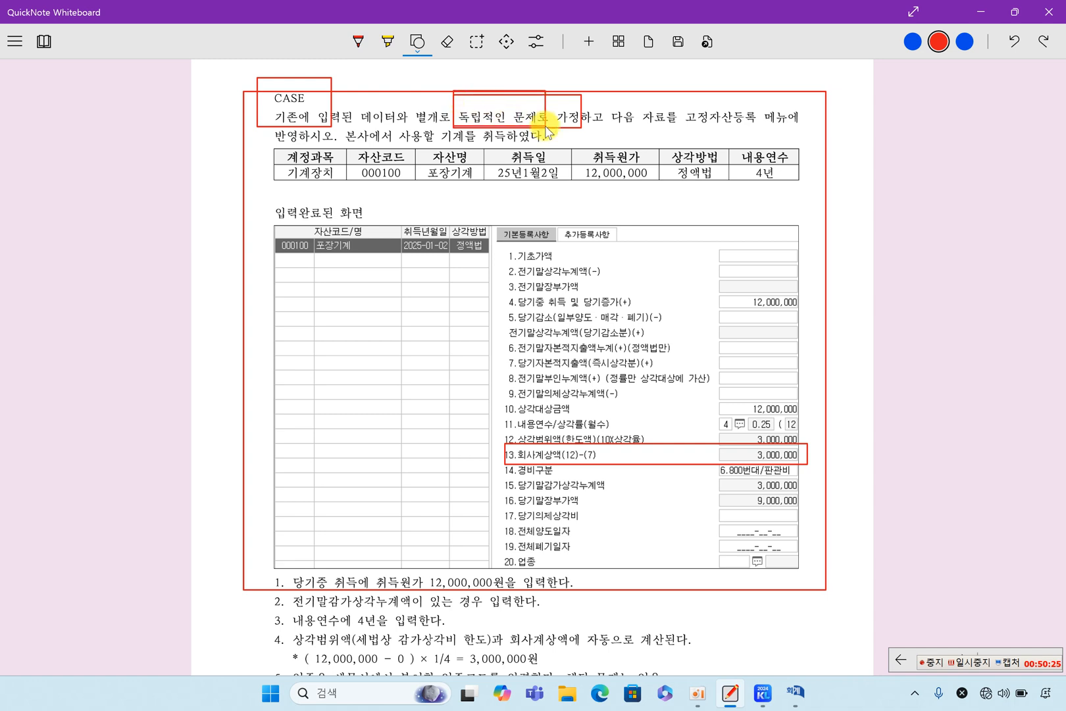
mouse_move(258, 195)
left_mouse_down()
mouse_move(388, 305)
mouse_move(802, 599)
mouse_move(826, 589)
left_mouse_up()
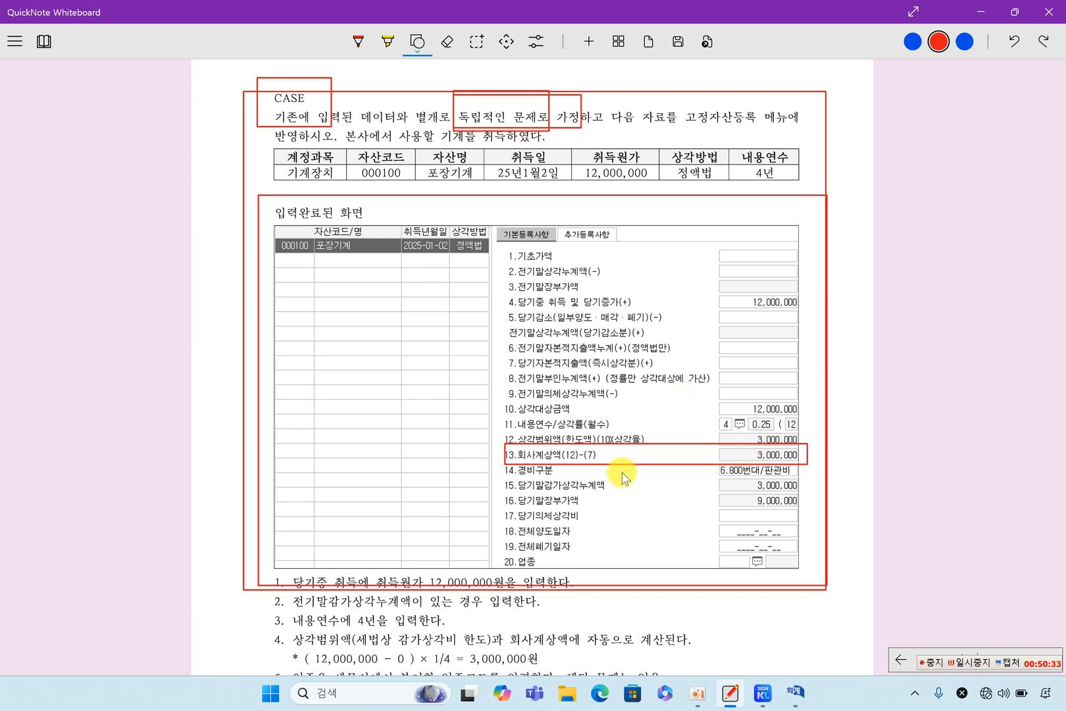
scroll(622, 475, "down", 10)
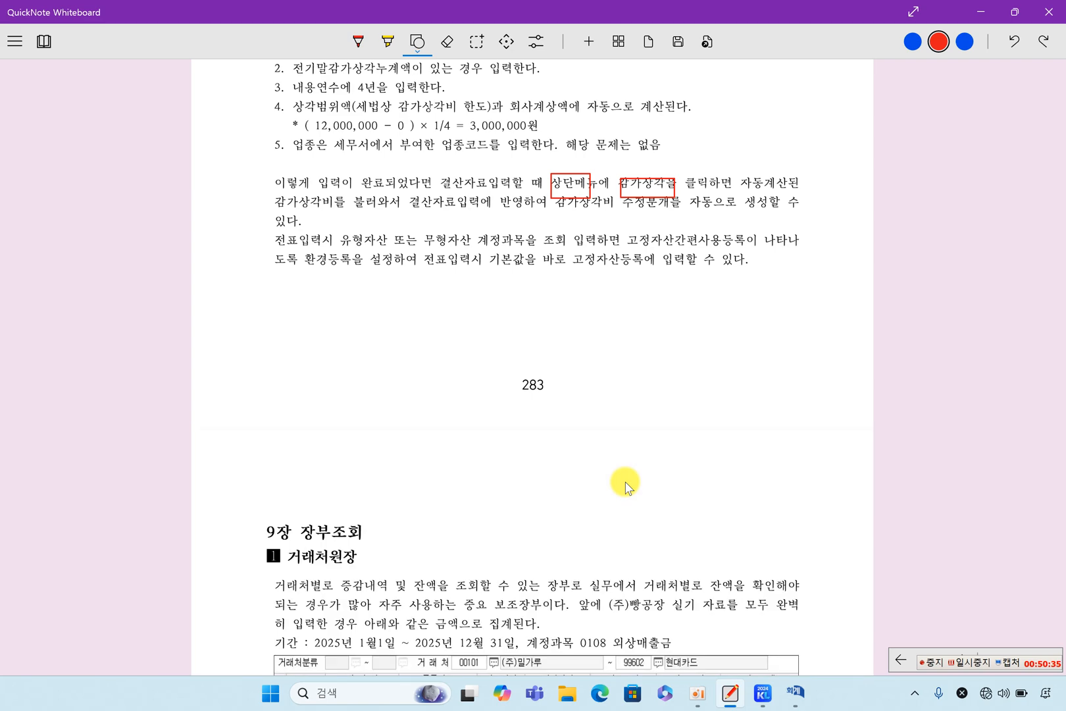
scroll(627, 488, "up", 3)
scroll(625, 485, "up", 6)
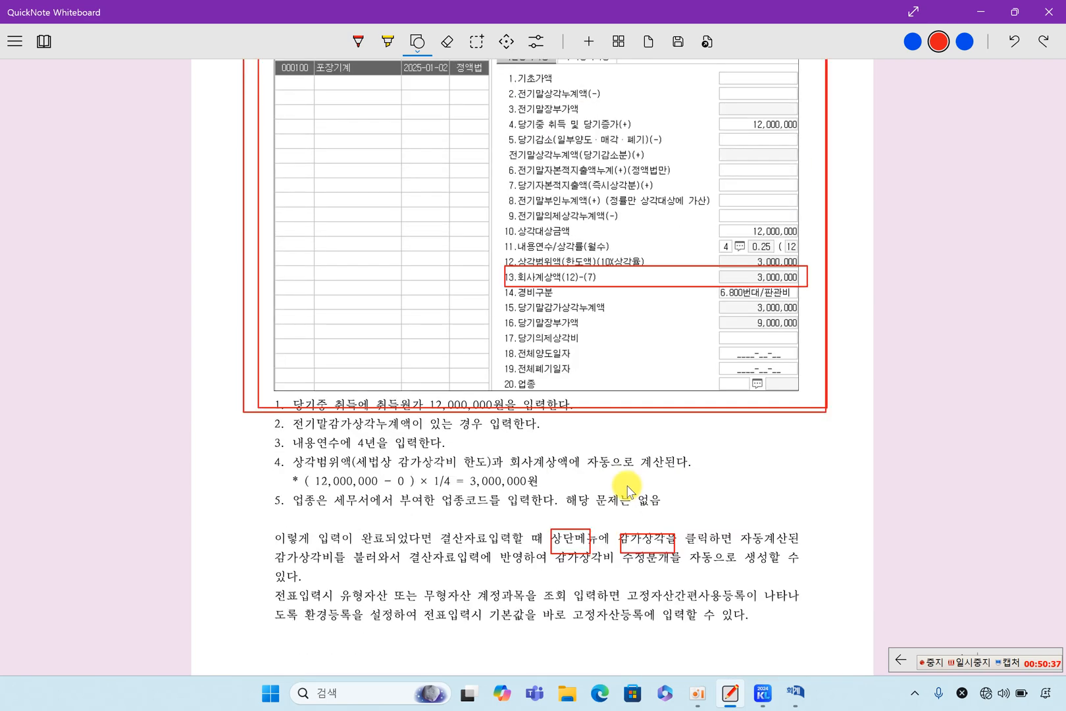
scroll(557, 388, "down", 3)
scroll(623, 445, "down", 10)
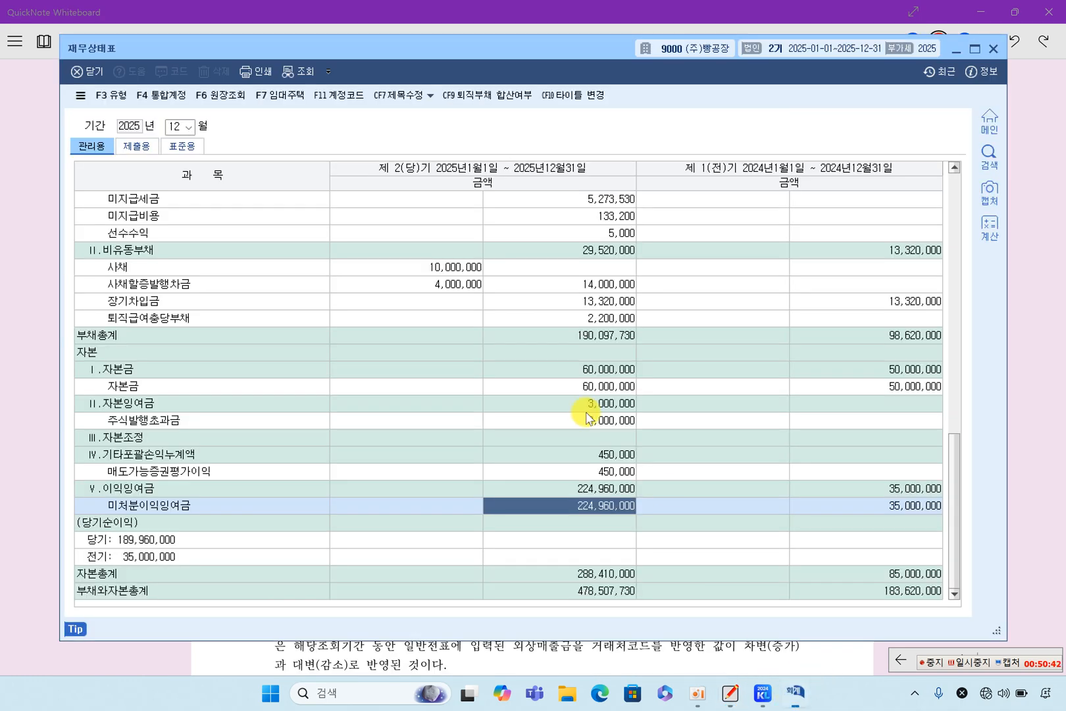
Step: Switch to 케이렙, close the 재무상태표 window, and bring up the main menu
left_click(796, 692)
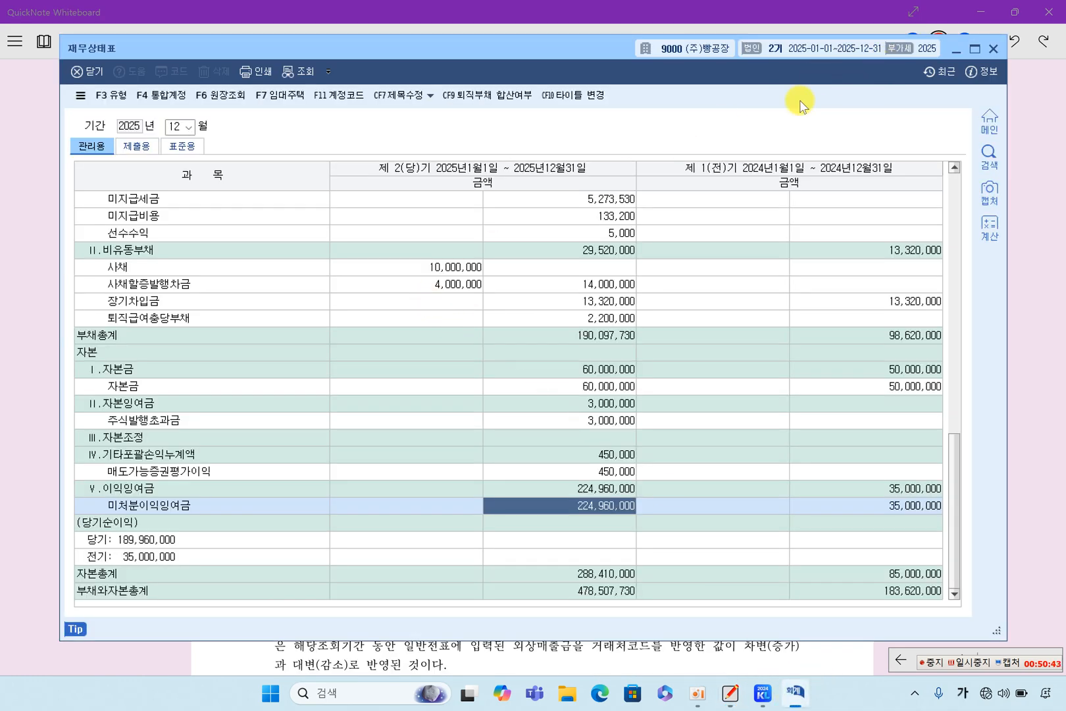
left_click(995, 50)
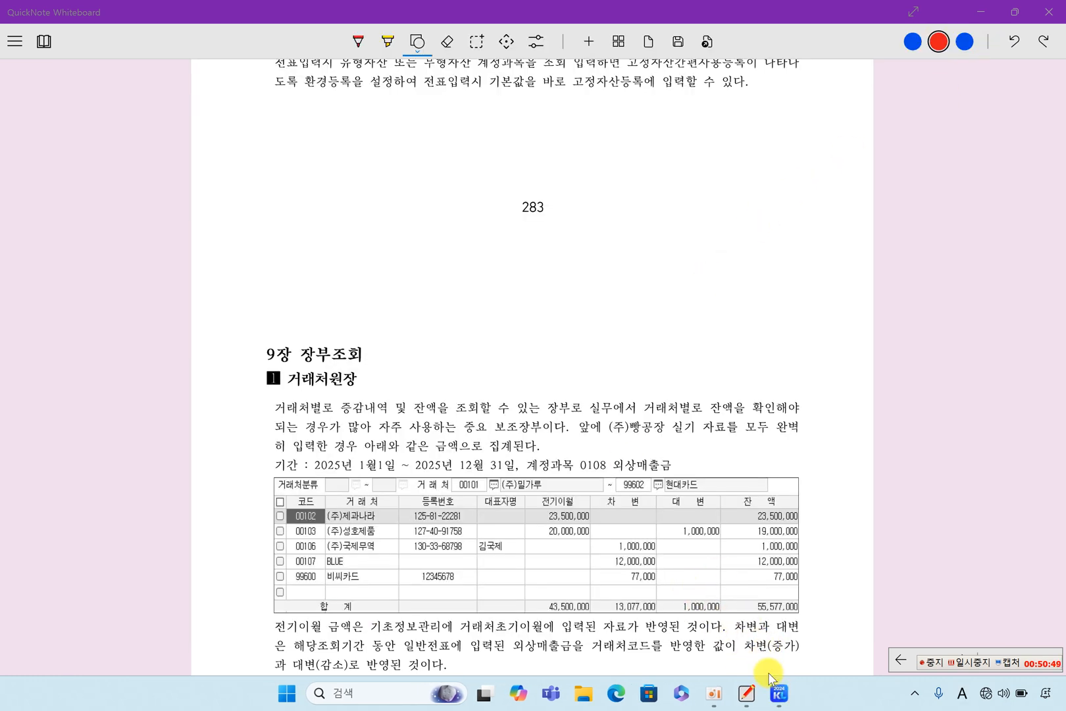
left_click(777, 699)
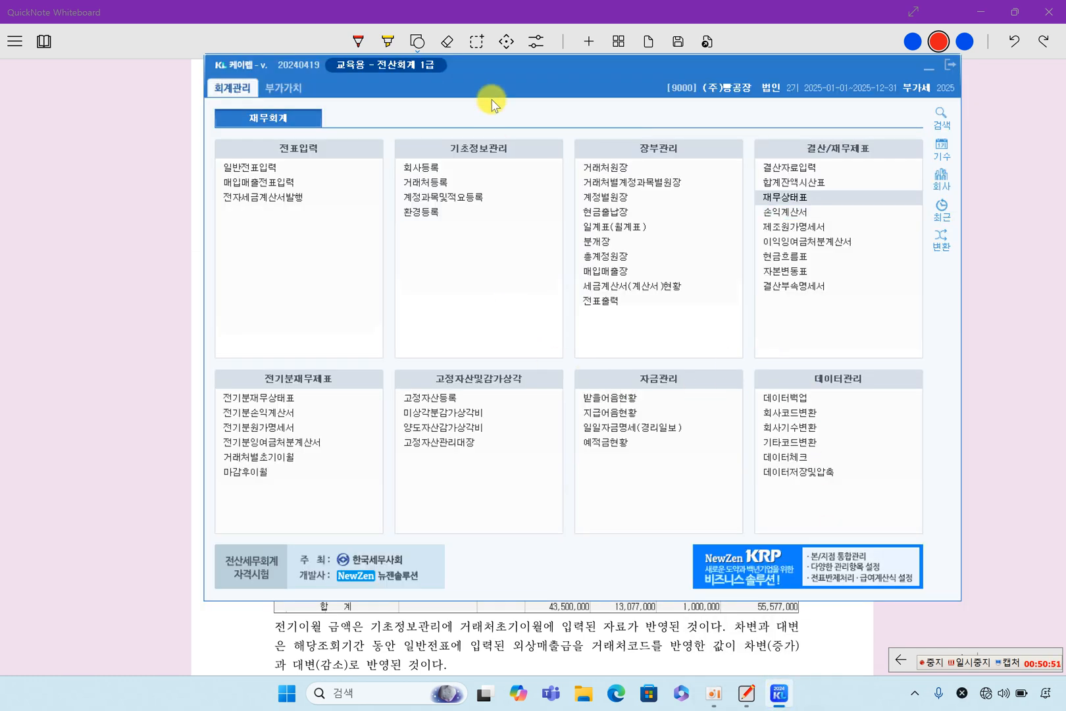
left_click_drag(506, 68, 436, 53)
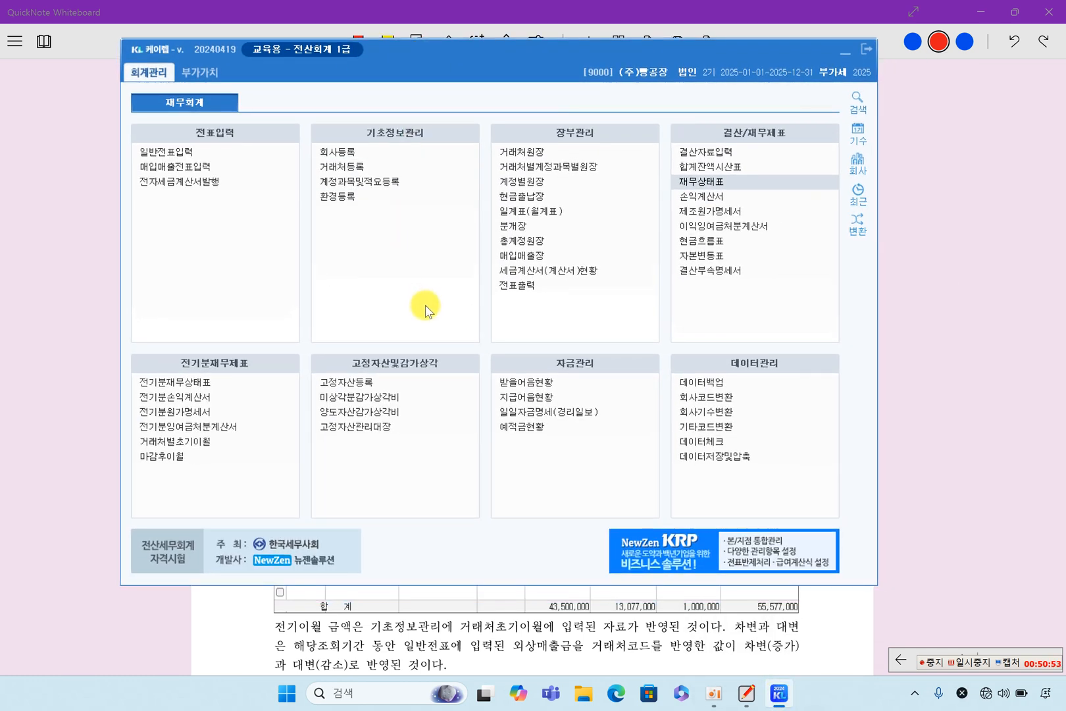
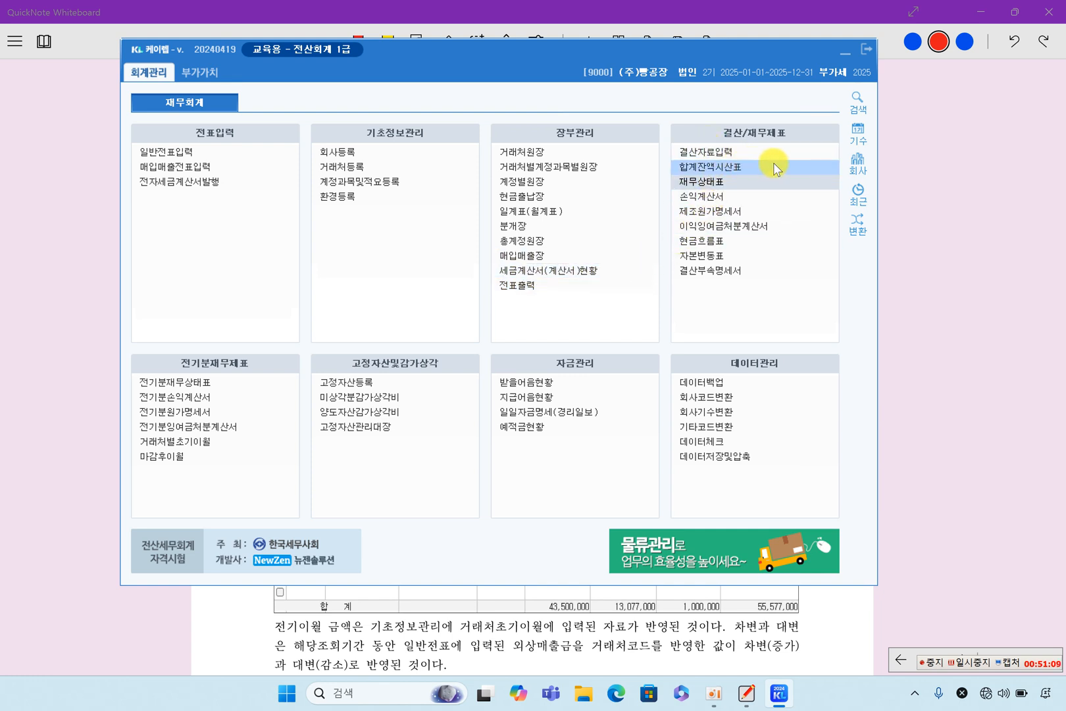
Step: Switch to QuickNote Whiteboard and review the 수동분개입력 problems dated 25.12.31, their 분개해답, and the resulting 일반전표입력 screen
left_click(935, 215)
scroll(690, 321, "up", 15)
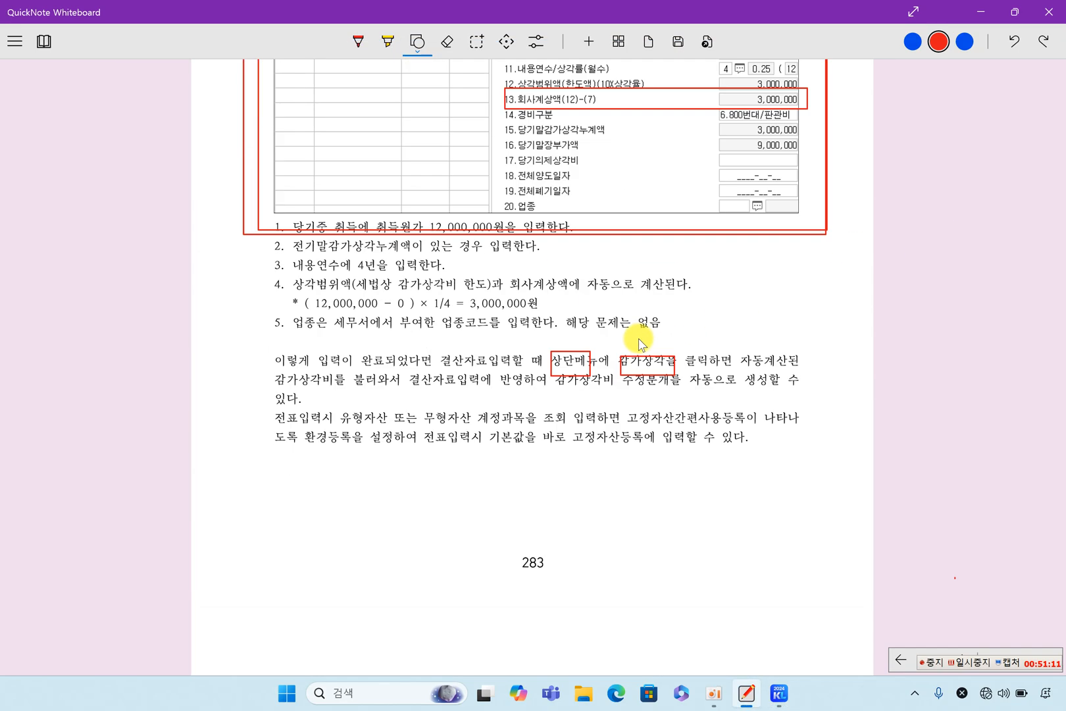
scroll(637, 342, "up", 20)
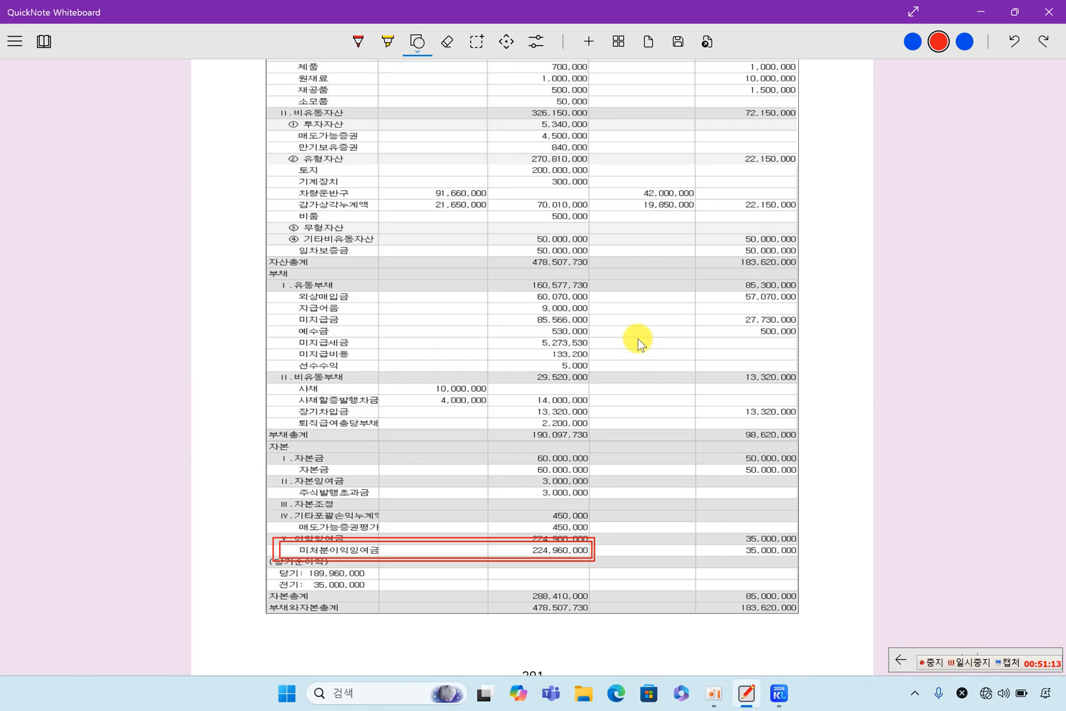
scroll(638, 342, "up", 20)
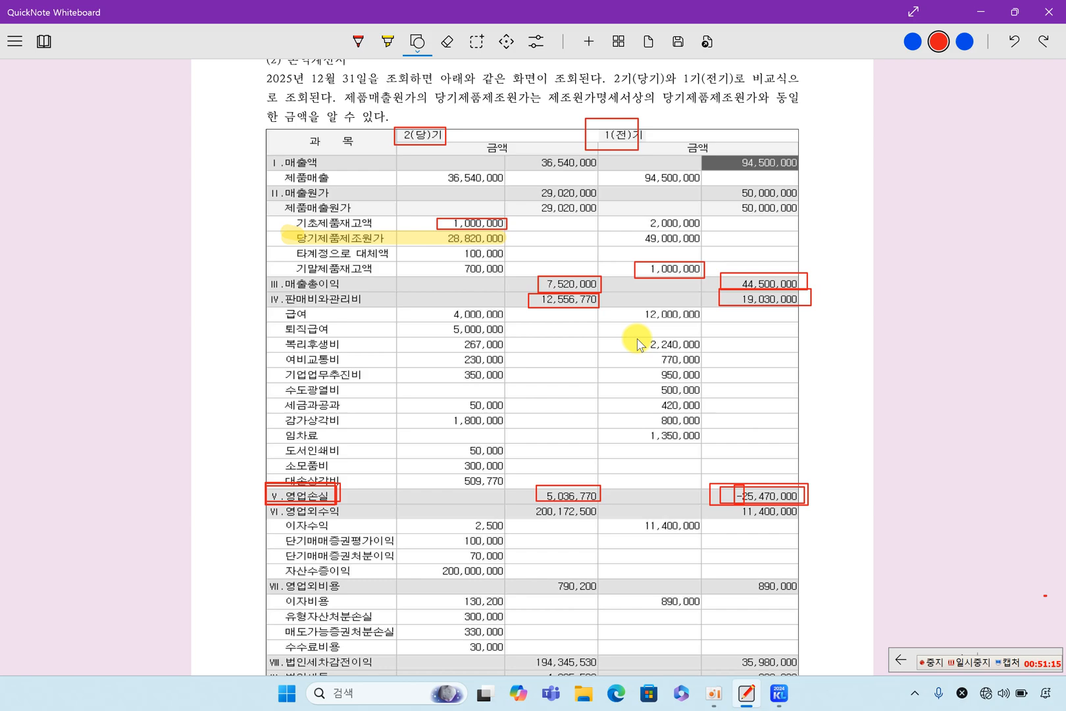
scroll(638, 342, "up", 20)
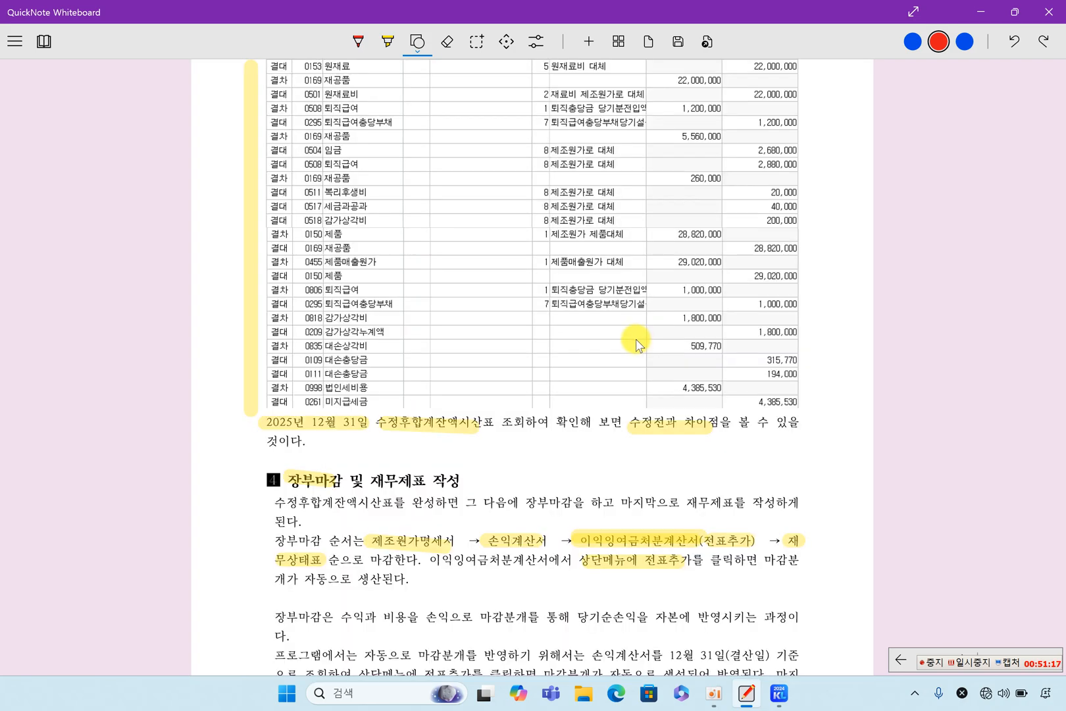
scroll(638, 343, "up", 20)
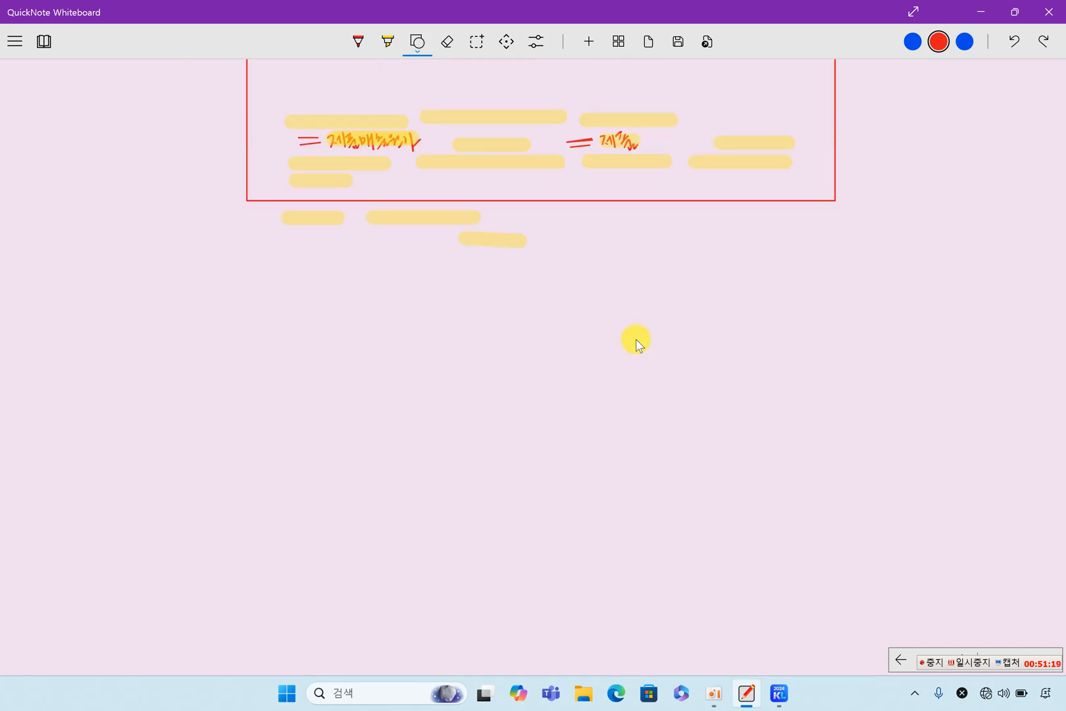
scroll(638, 342, "up", 20)
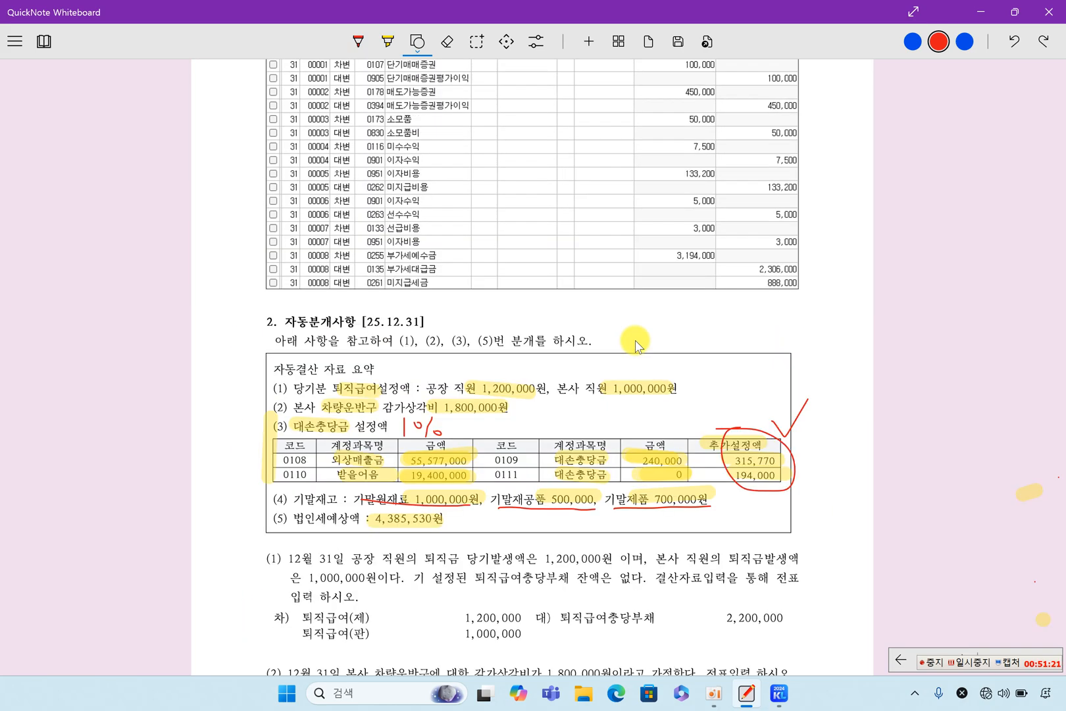
scroll(637, 342, "up", 20)
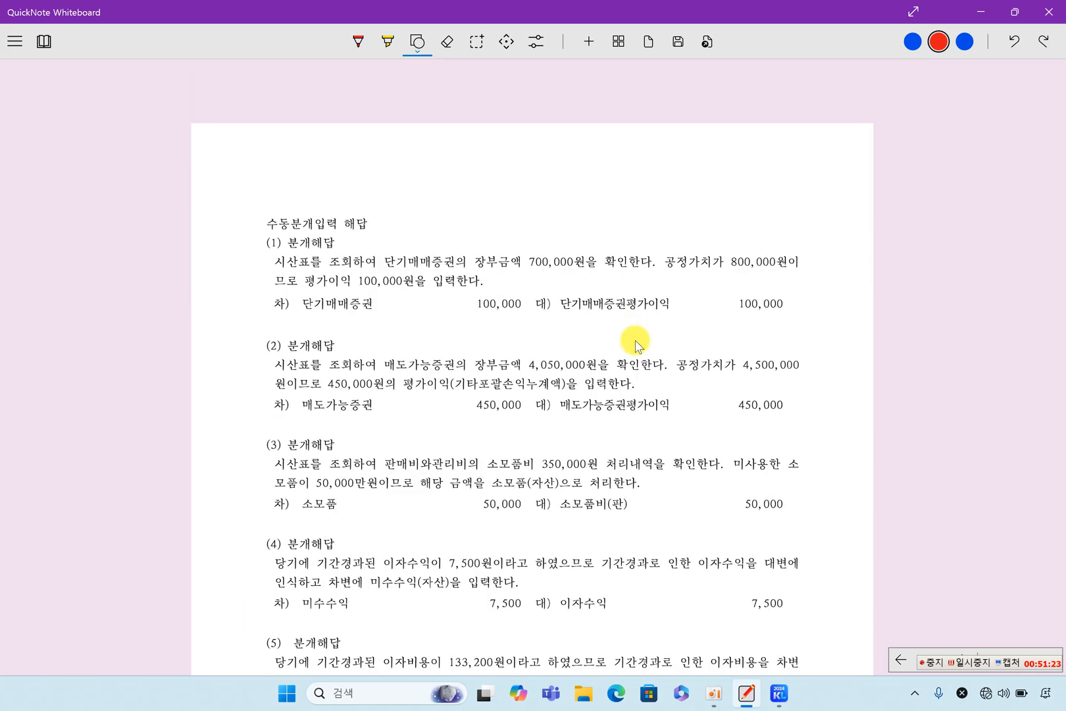
scroll(638, 342, "down", 3)
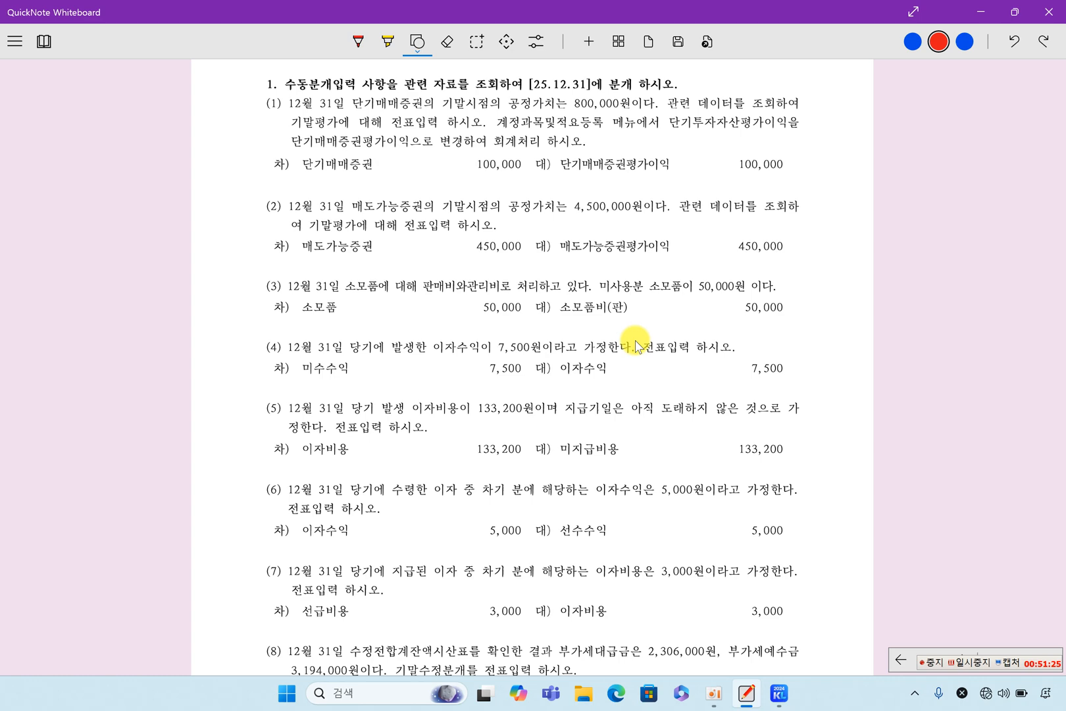
scroll(638, 342, "down", 3)
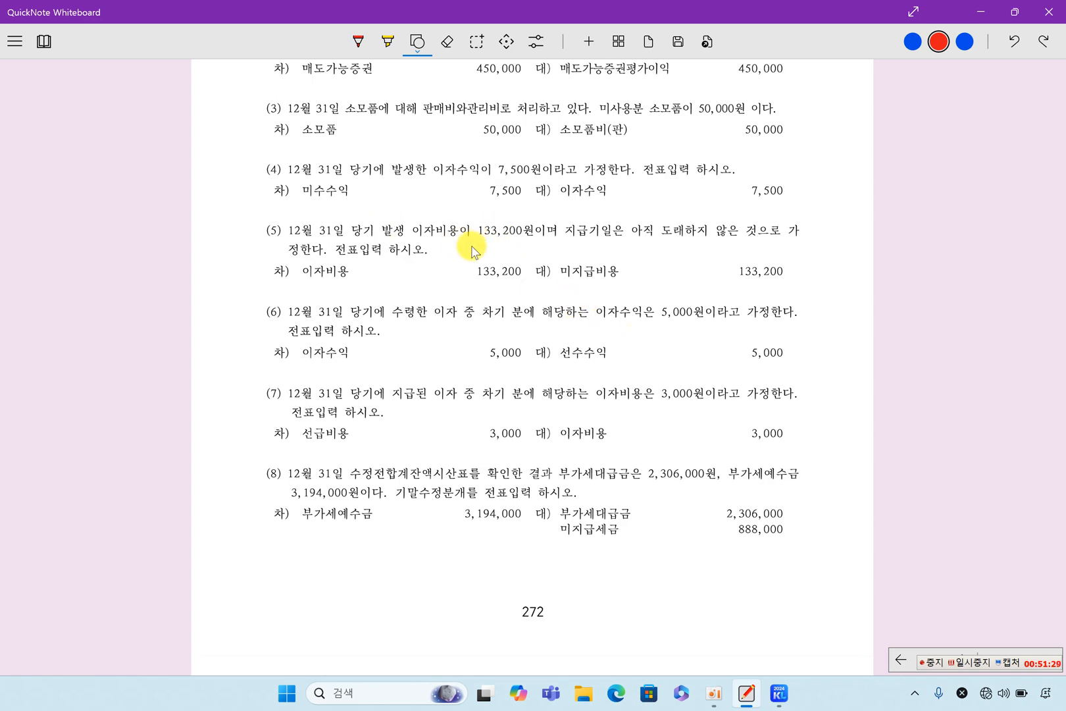
scroll(533, 336, "down", 20)
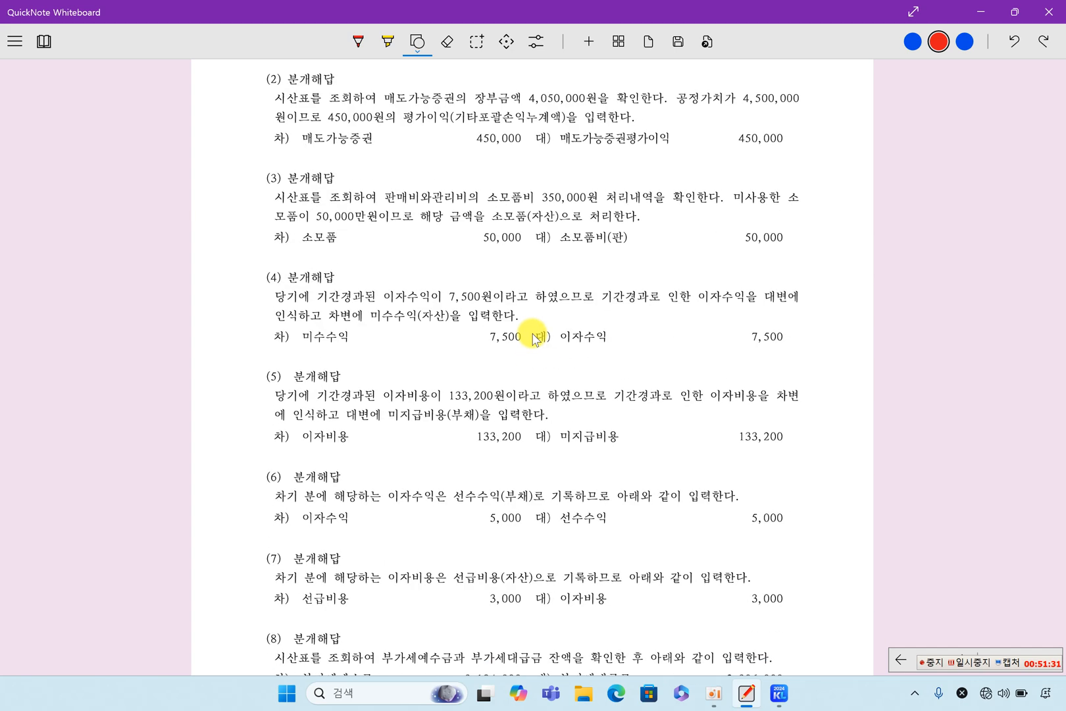
scroll(532, 341, "down", 5)
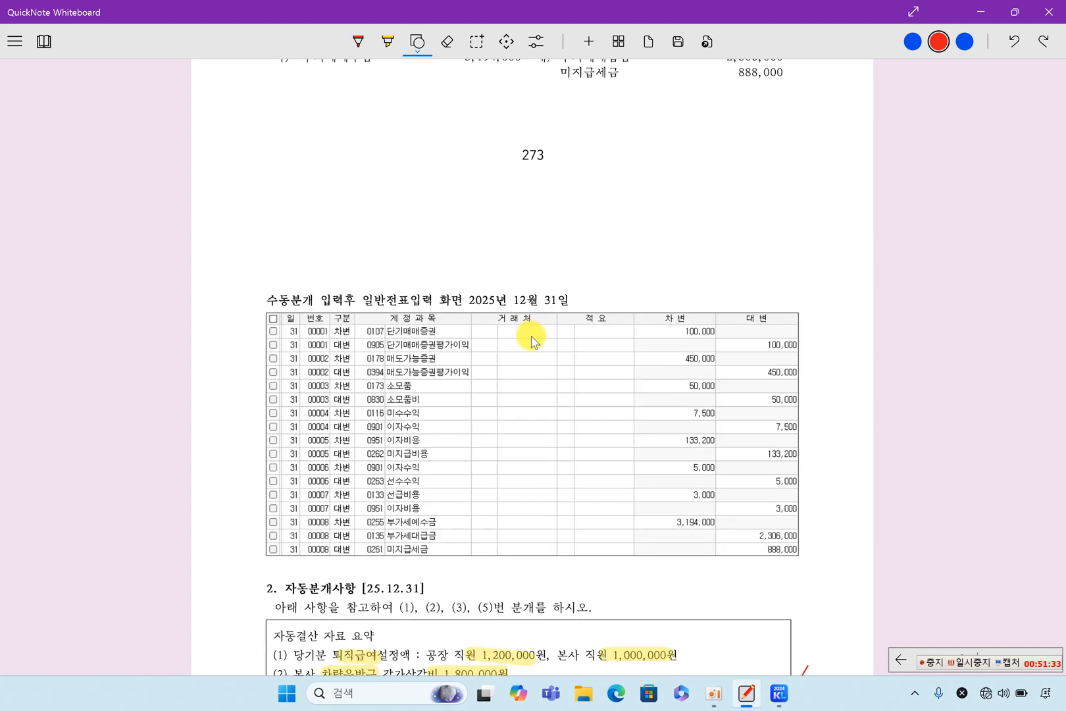
Step: Review the notes from 자동분개사항 and 결산자료 입력화면 through 장부마감, 손익계산서 and 재무상태표 to the completed fixed-asset case
scroll(531, 341, "down", 10)
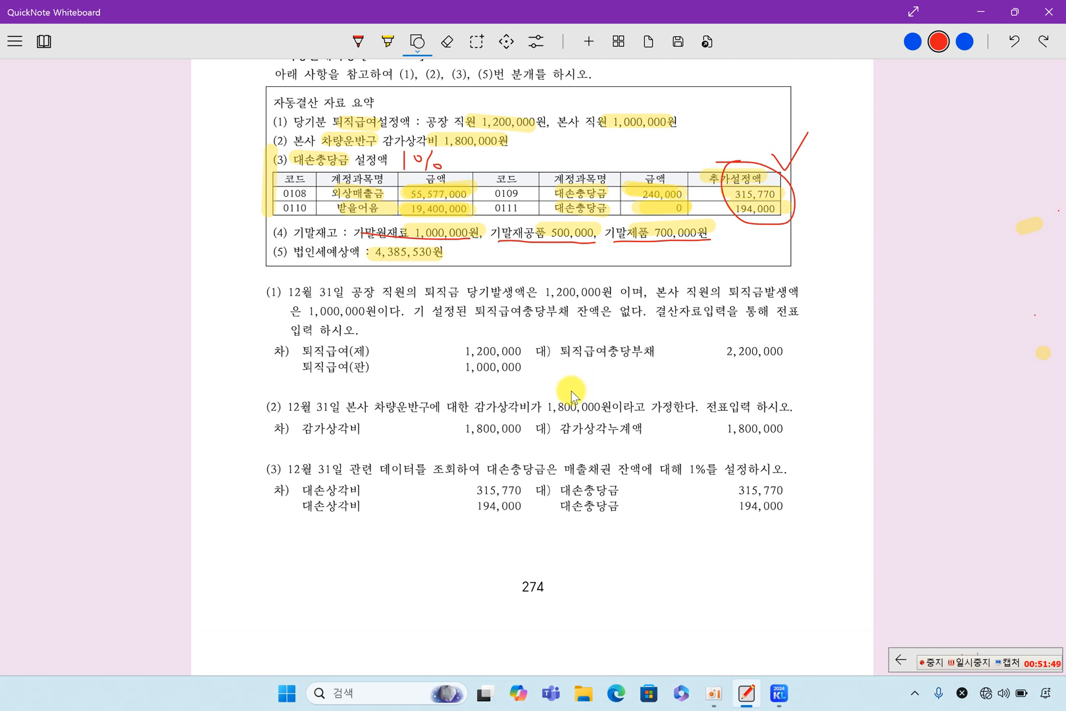
scroll(570, 397, "down", 10)
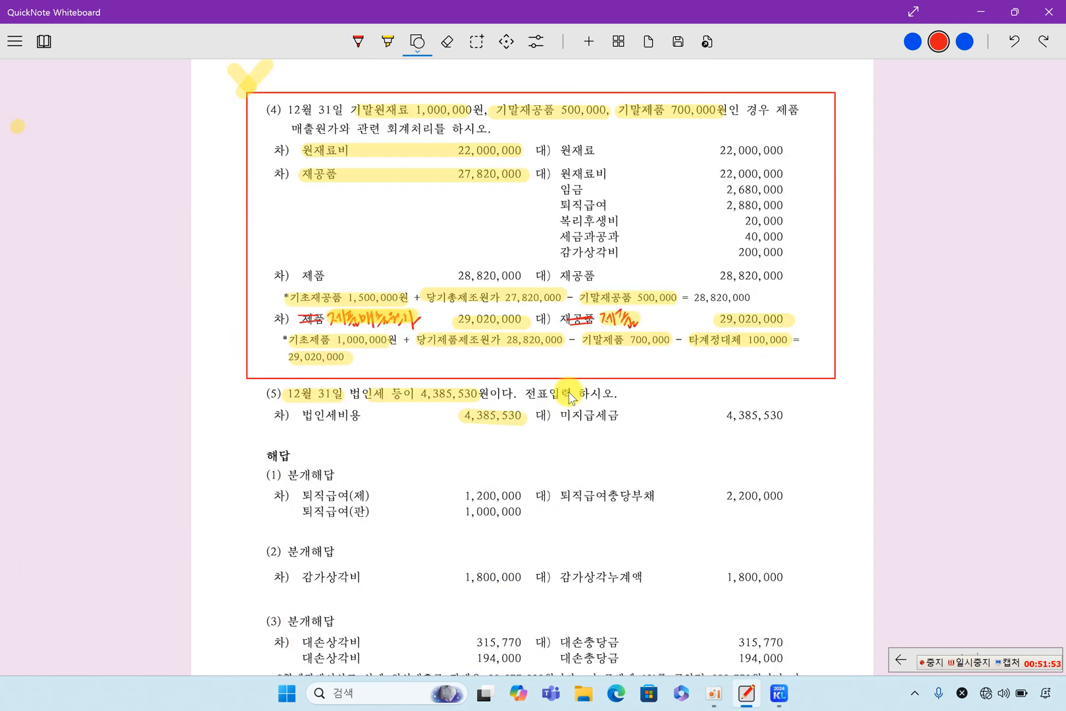
scroll(564, 395, "down", 7)
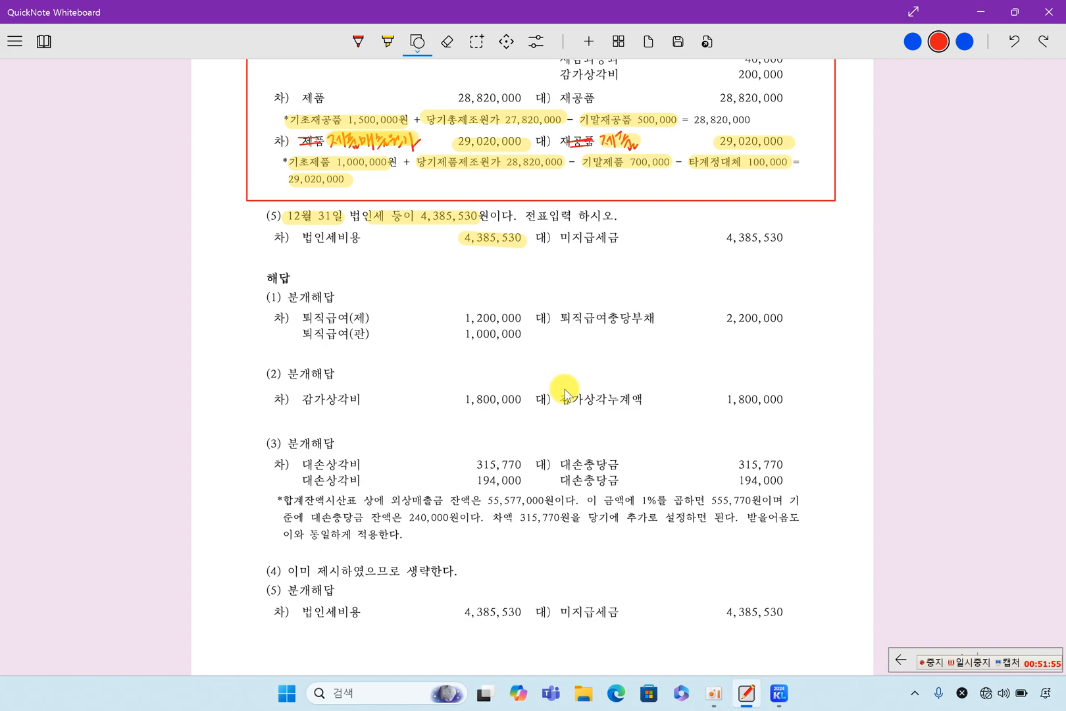
scroll(565, 394, "down", 10)
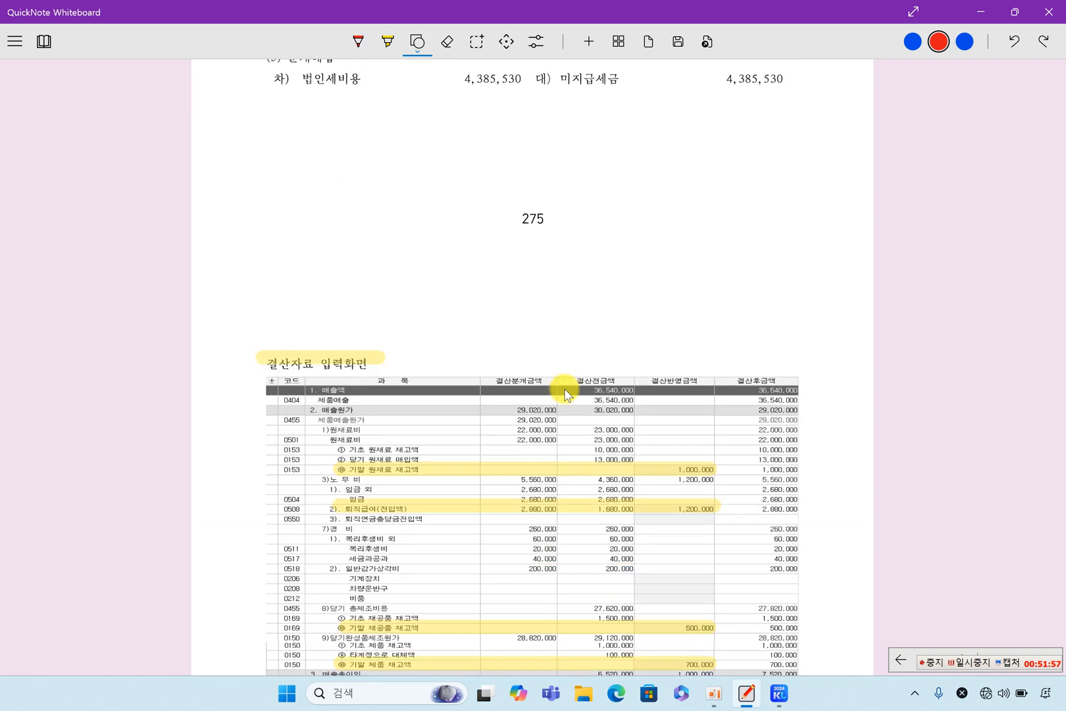
scroll(563, 392, "down", 17)
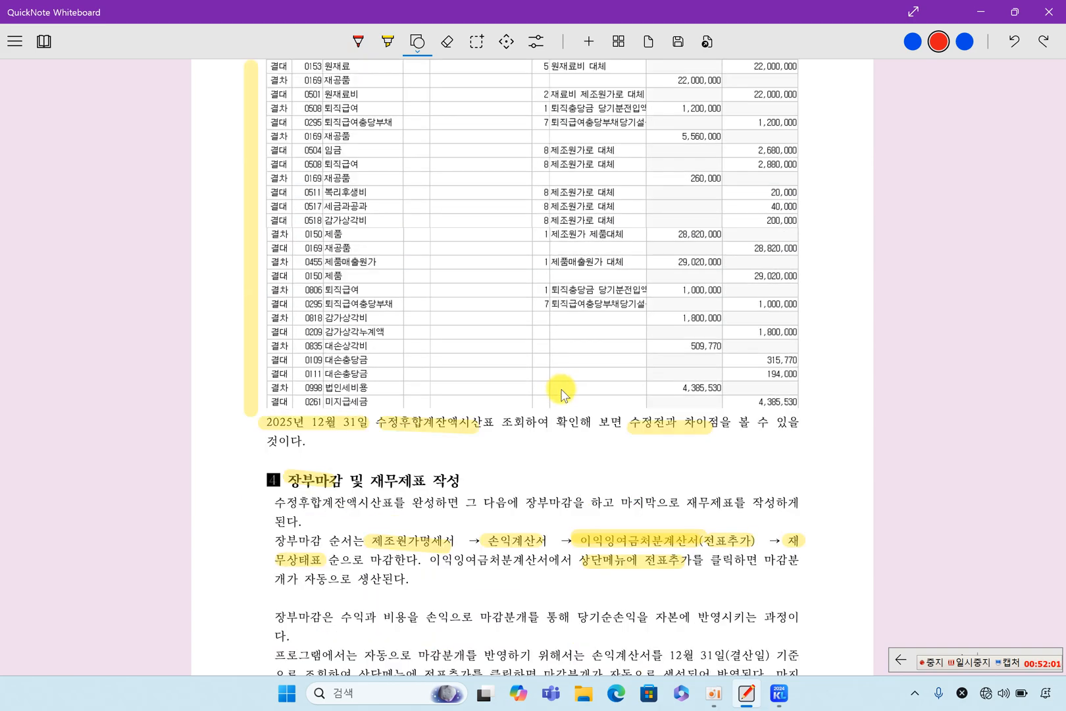
scroll(561, 393, "down", 3)
scroll(562, 395, "down", 7)
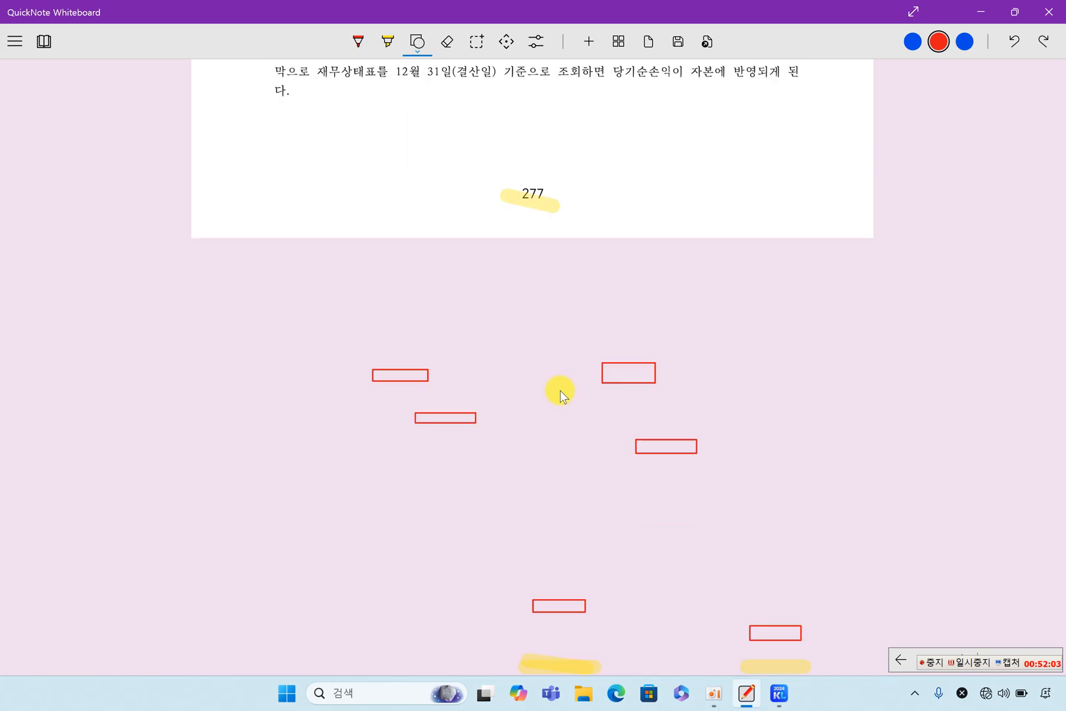
scroll(561, 394, "down", 10)
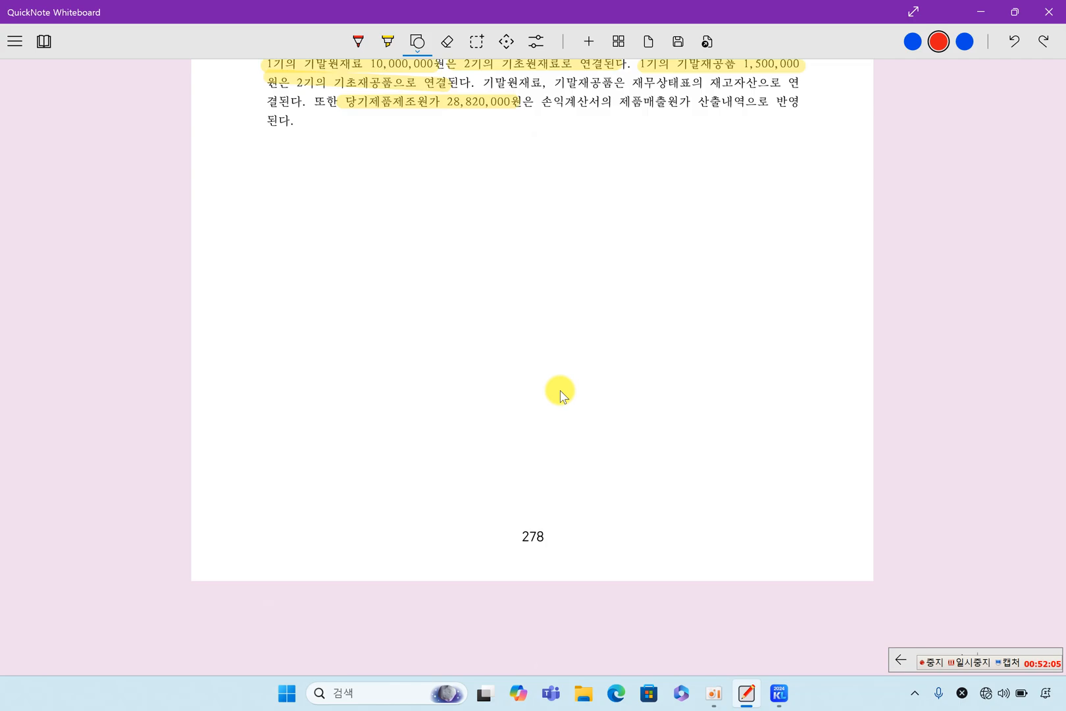
scroll(560, 393, "down", 15)
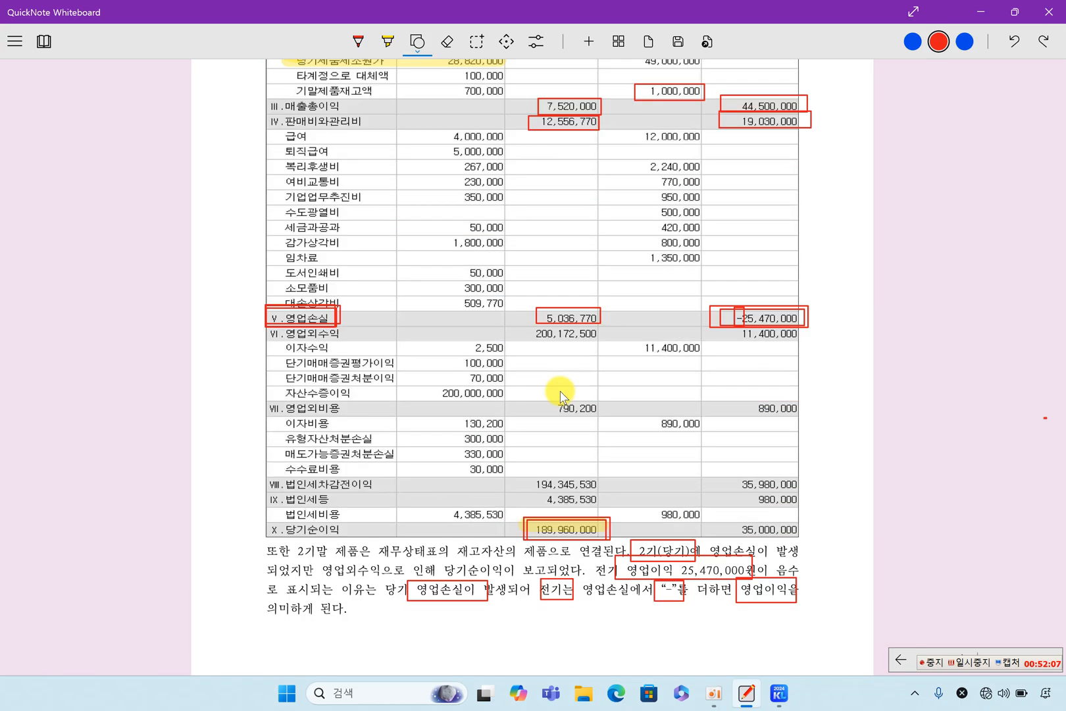
scroll(560, 395, "down", 6)
scroll(560, 395, "down", 20)
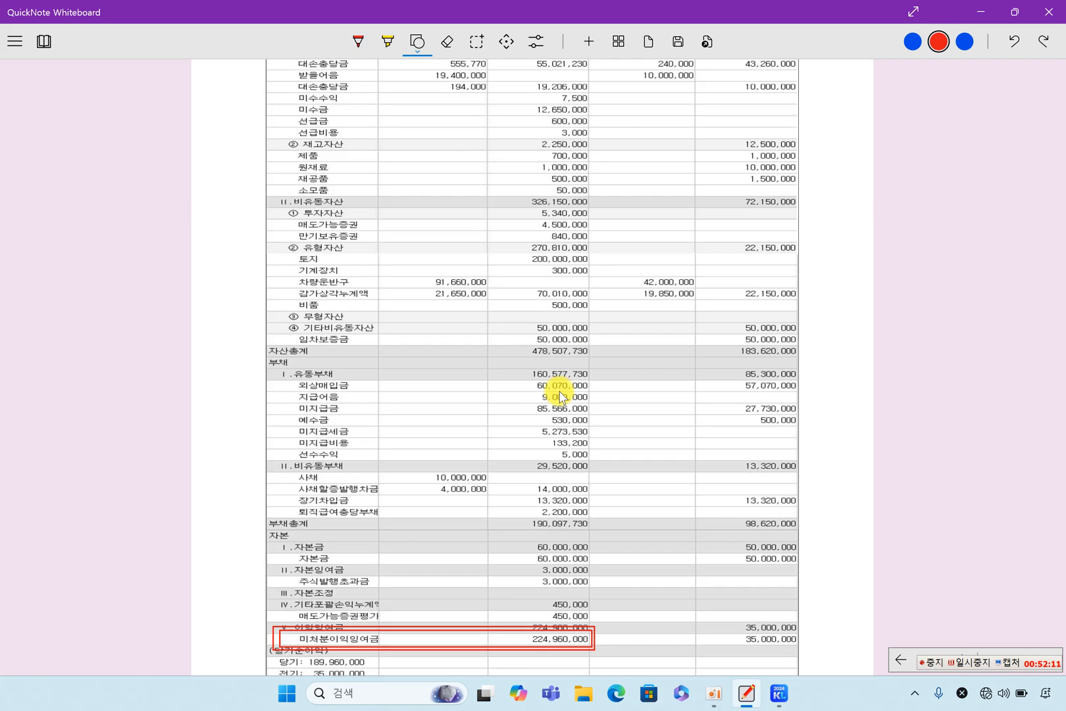
scroll(560, 395, "down", 20)
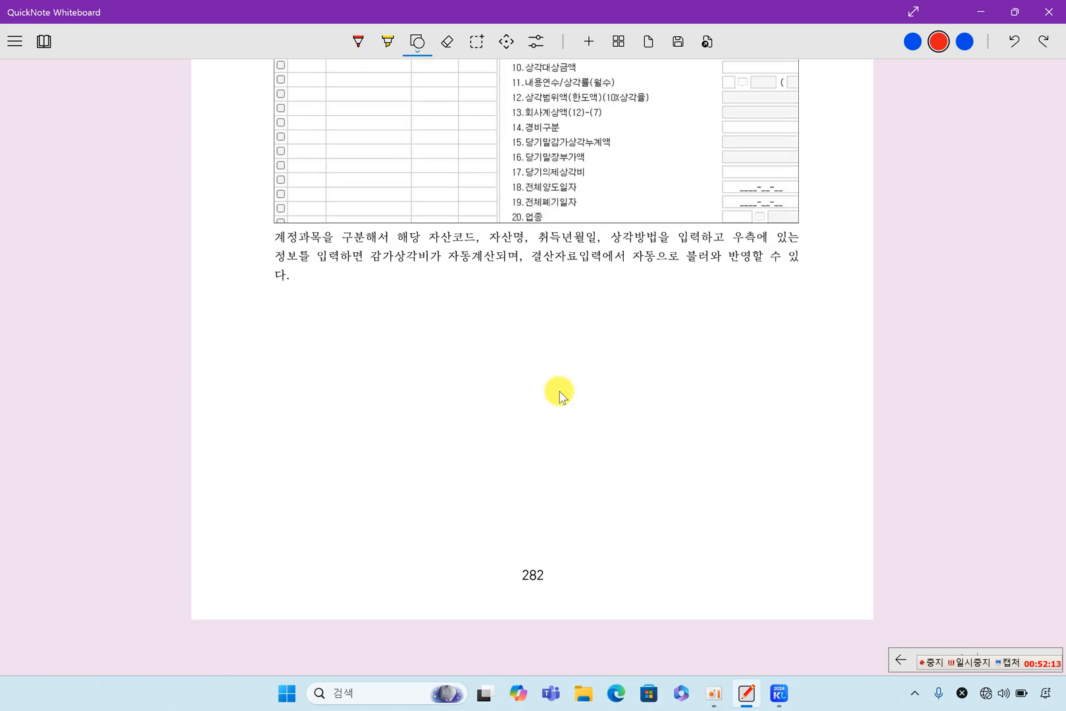
scroll(560, 395, "down", 20)
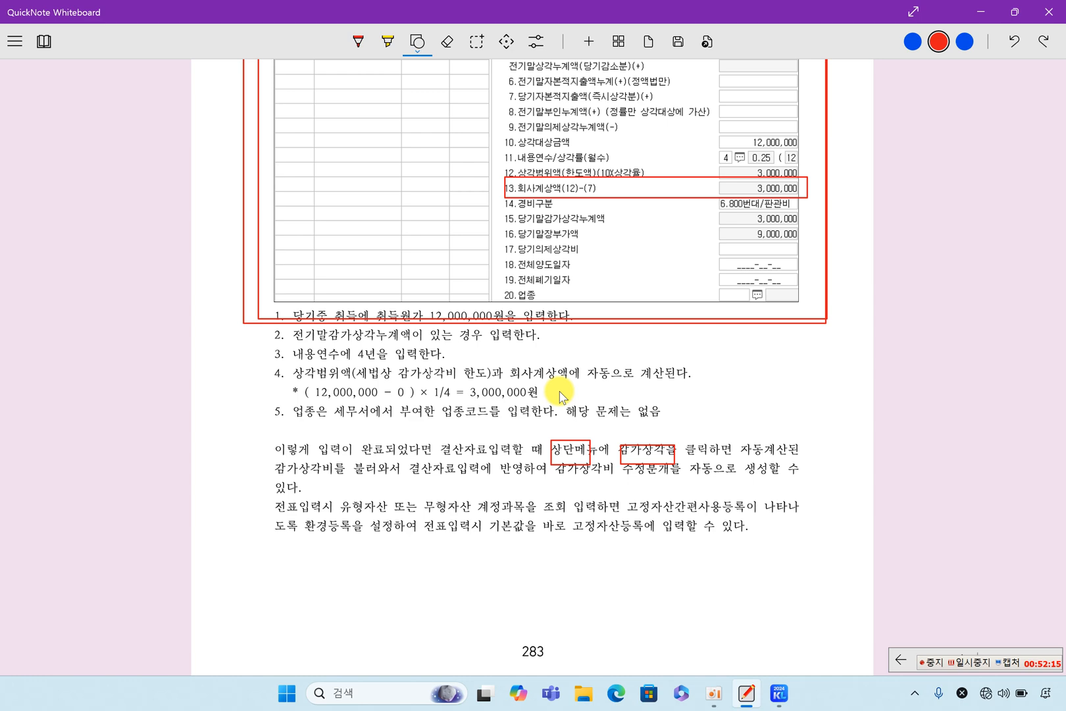
Step: Draw a red box around the 9장 장부조회 chapter heading above the 거래처원장 section
scroll(561, 392, "down", 5)
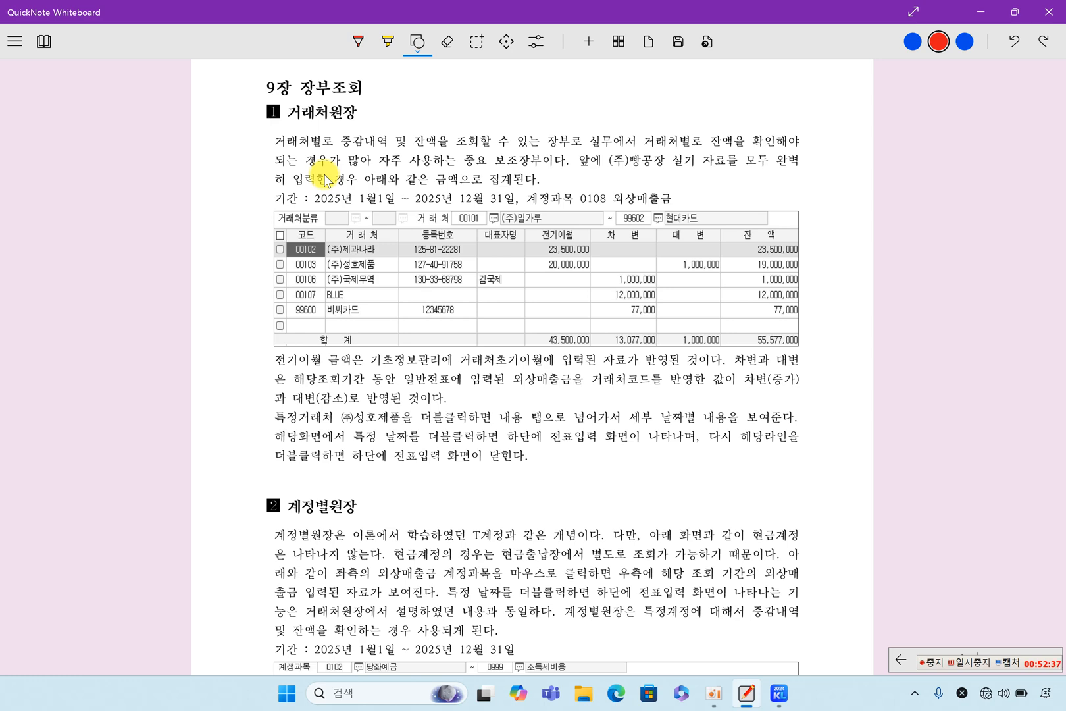
scroll(324, 179, "up", 3)
left_click_drag(248, 249, 374, 284)
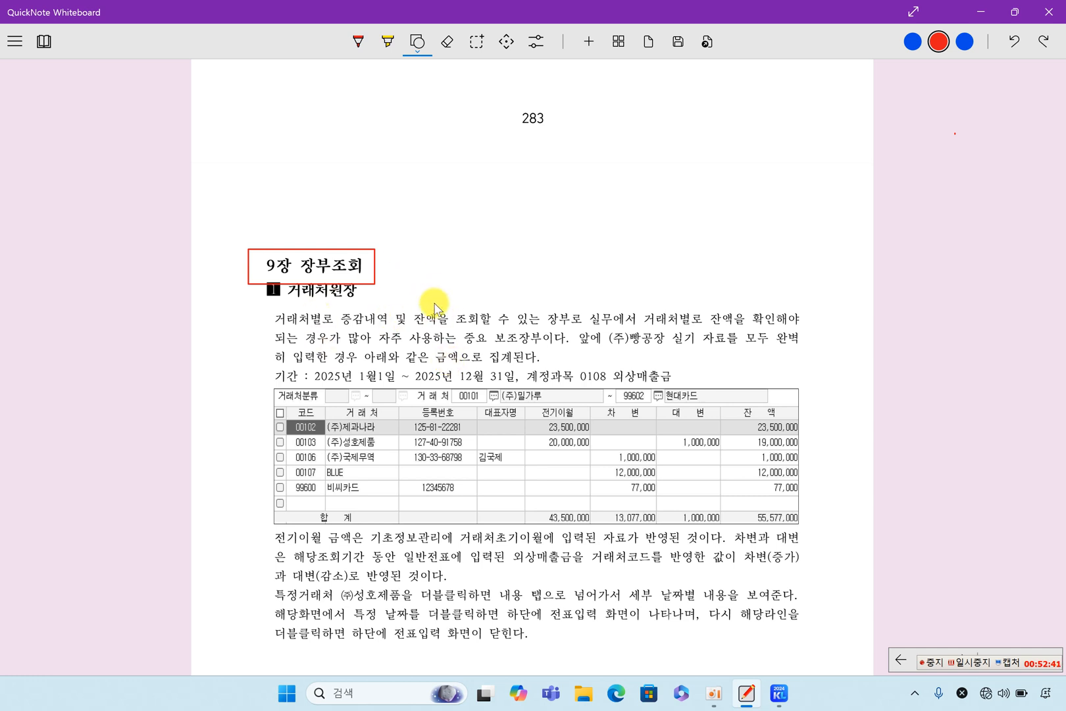